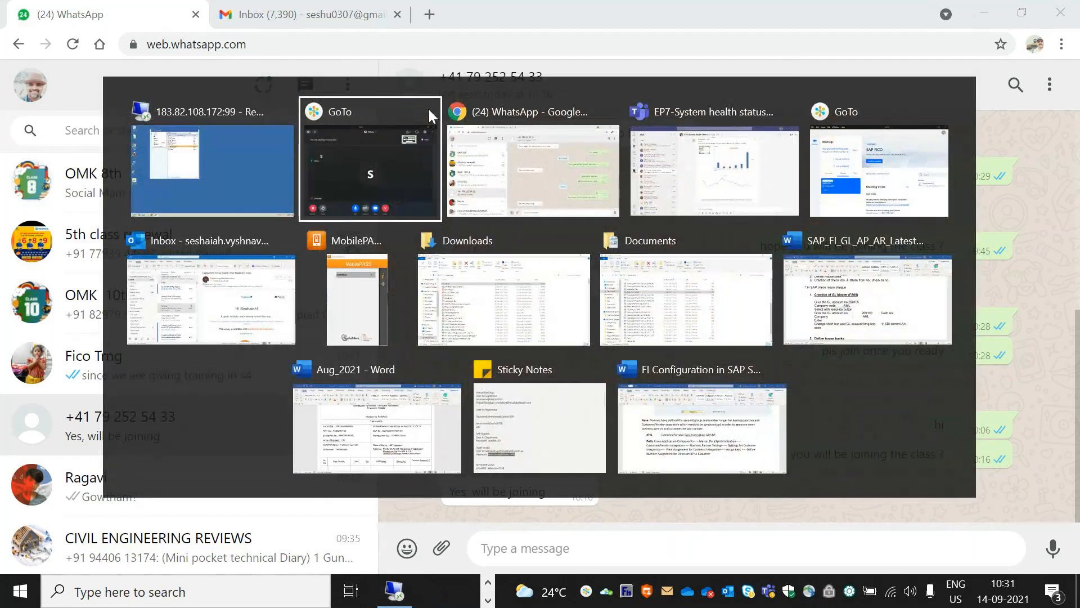
- In the remote desktop, log on to S4HANA 2020 (client 800) with the user name and password
key(alt+shift+Tab)
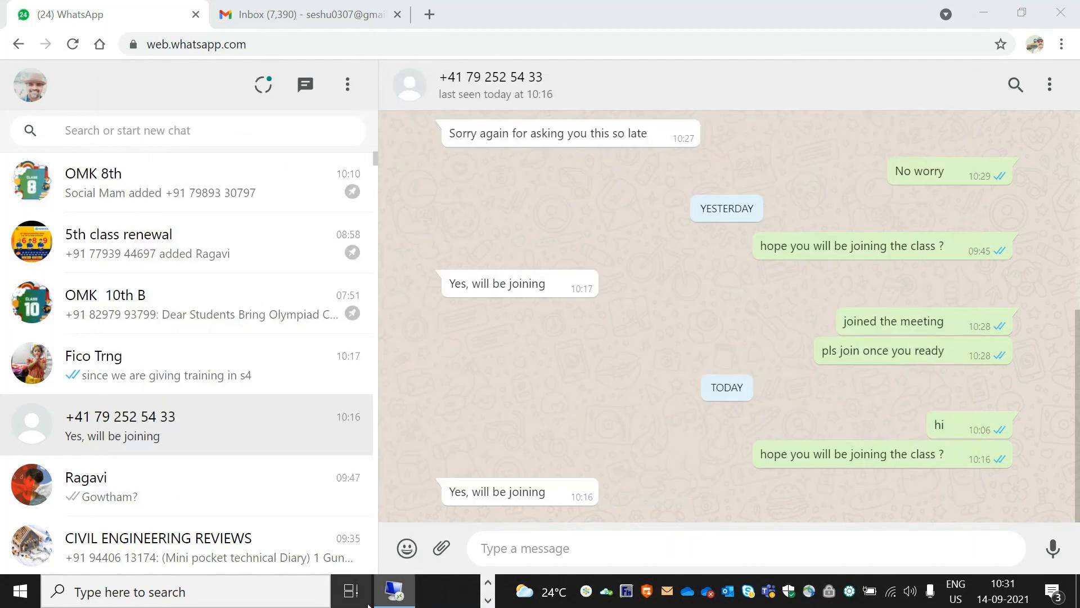
click(392, 603)
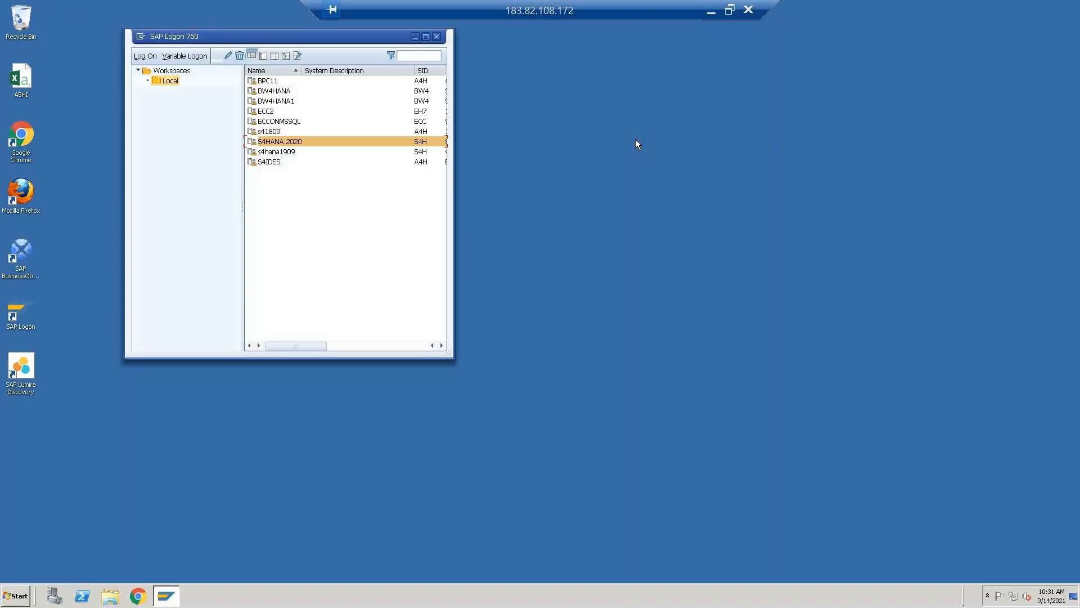
double_click(272, 142)
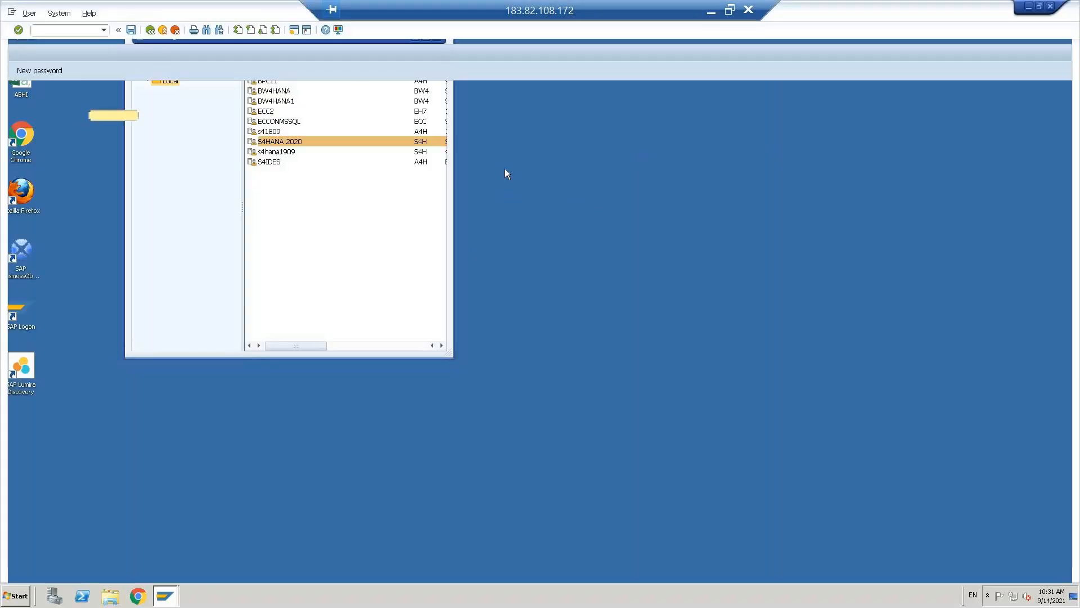
key(Down)
key(Down)
key(Return)
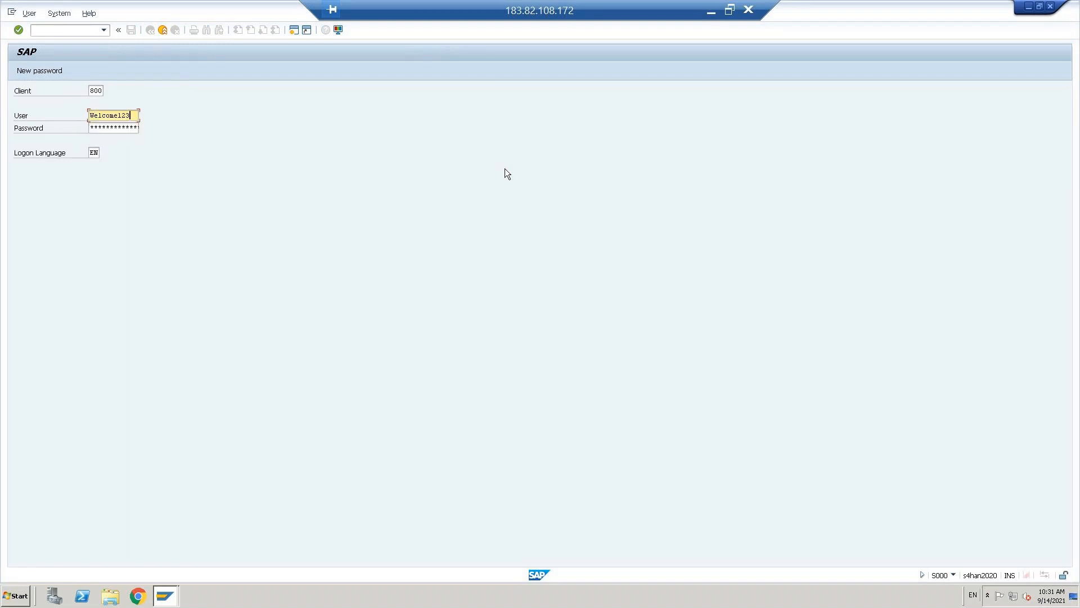
key(ctrl+a)
key(BackSpace)
key(Tab)
key(Return)
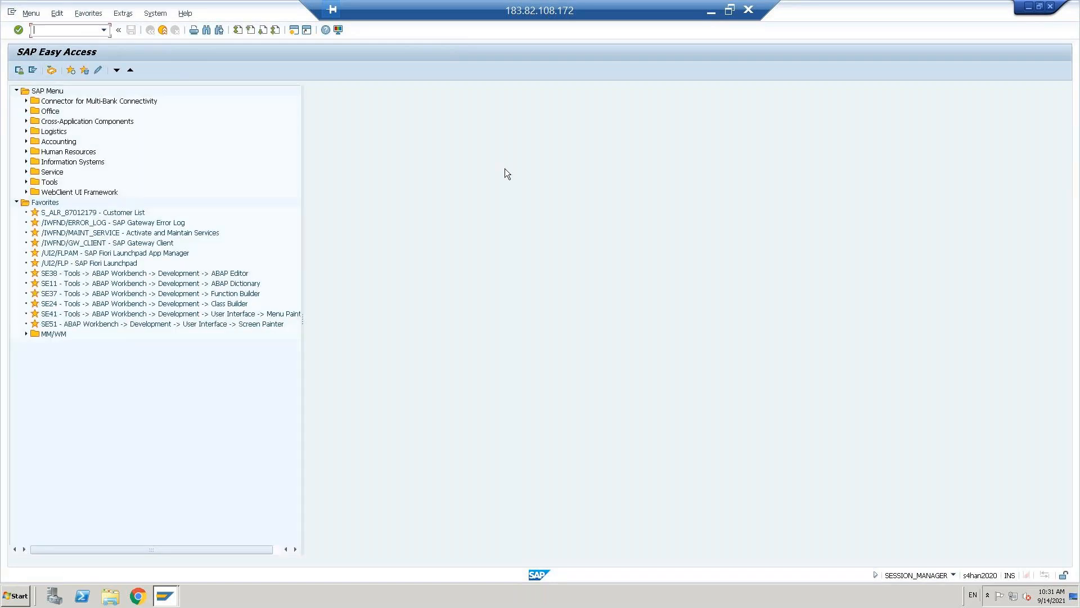
- Start F110 and load the 13.09.2021 PAY1 payment run
text(f110)
key(Return)
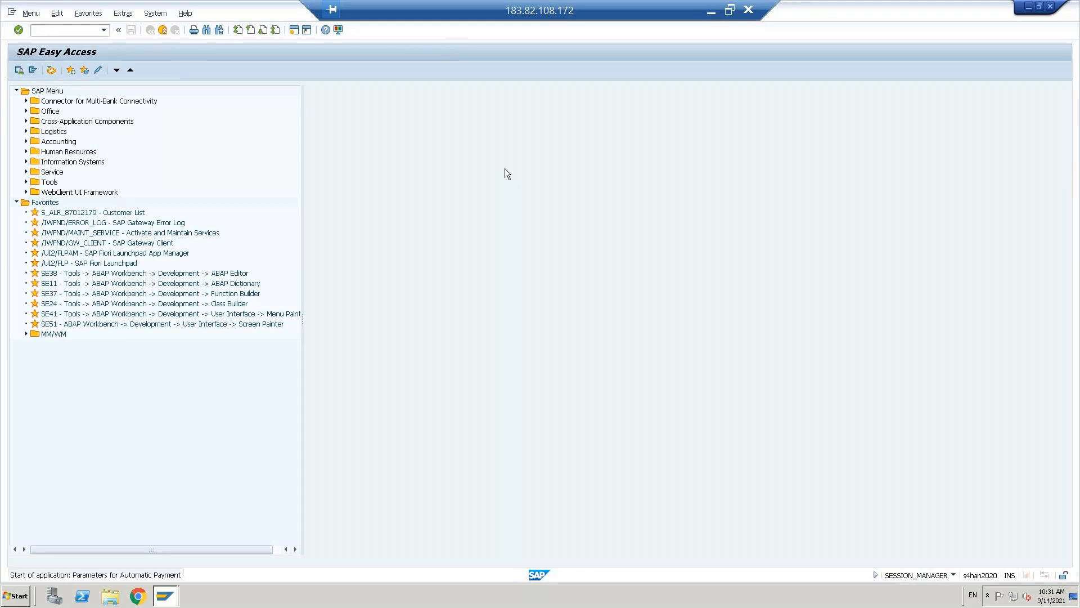
key(F4)
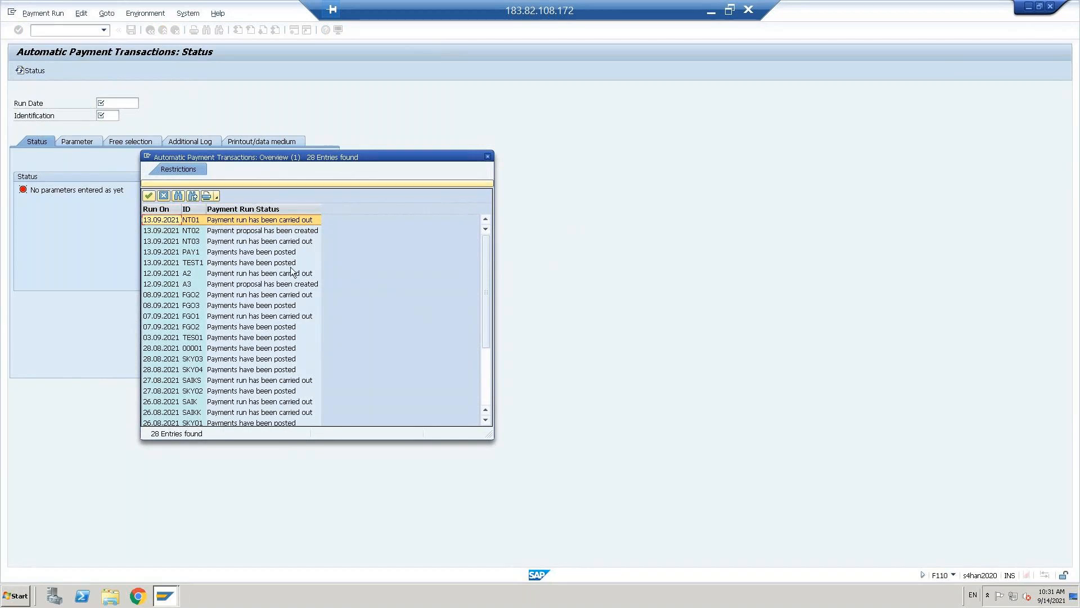
click(187, 255)
double_click(188, 255)
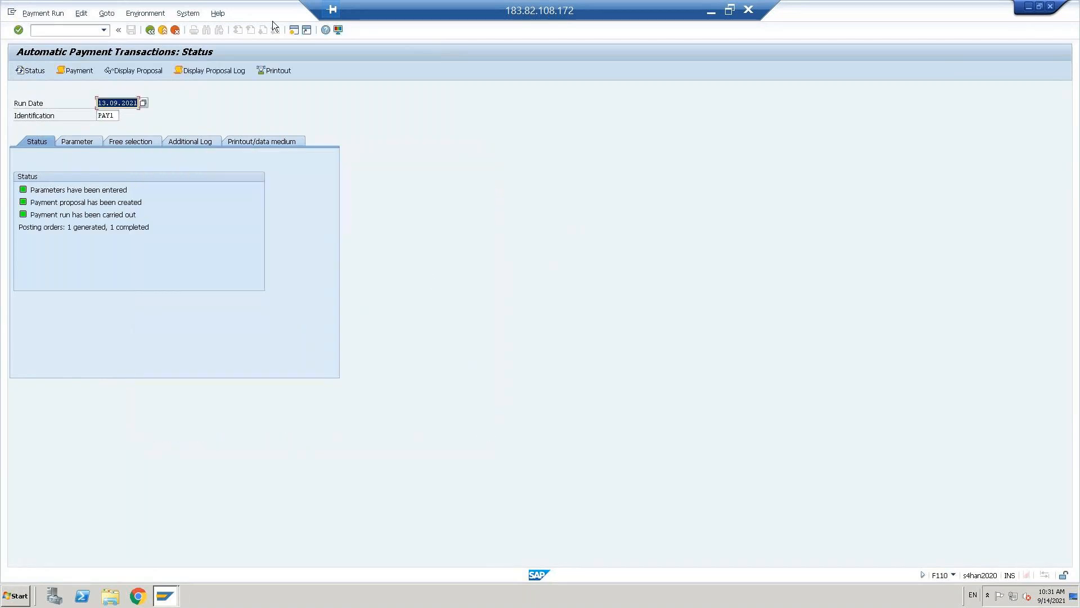
- View the PAY1 print job log, then the payment run job log
click(79, 73)
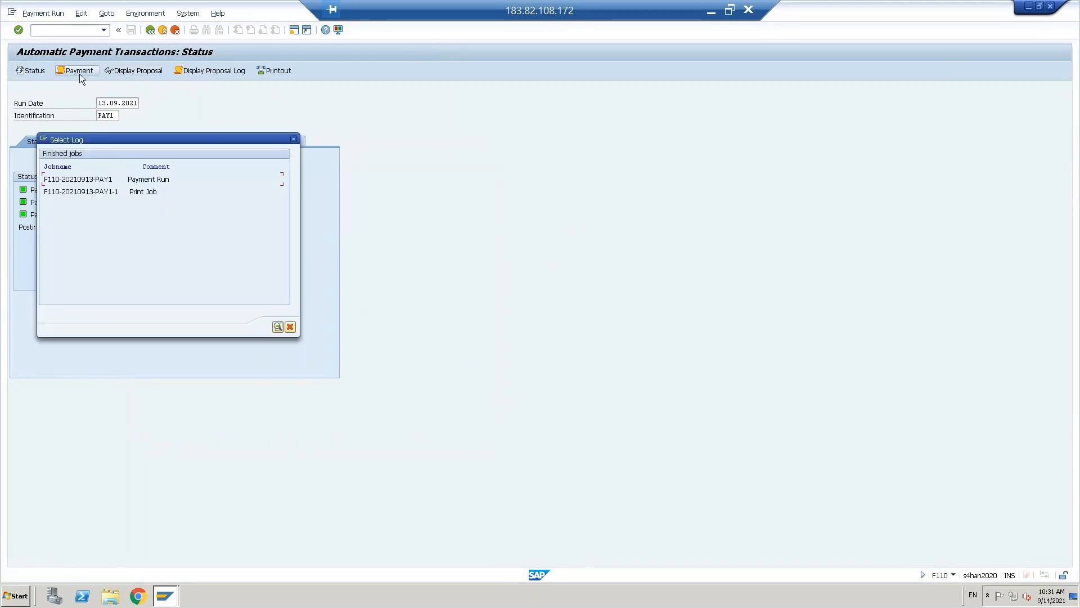
drag(86, 192, 108, 191)
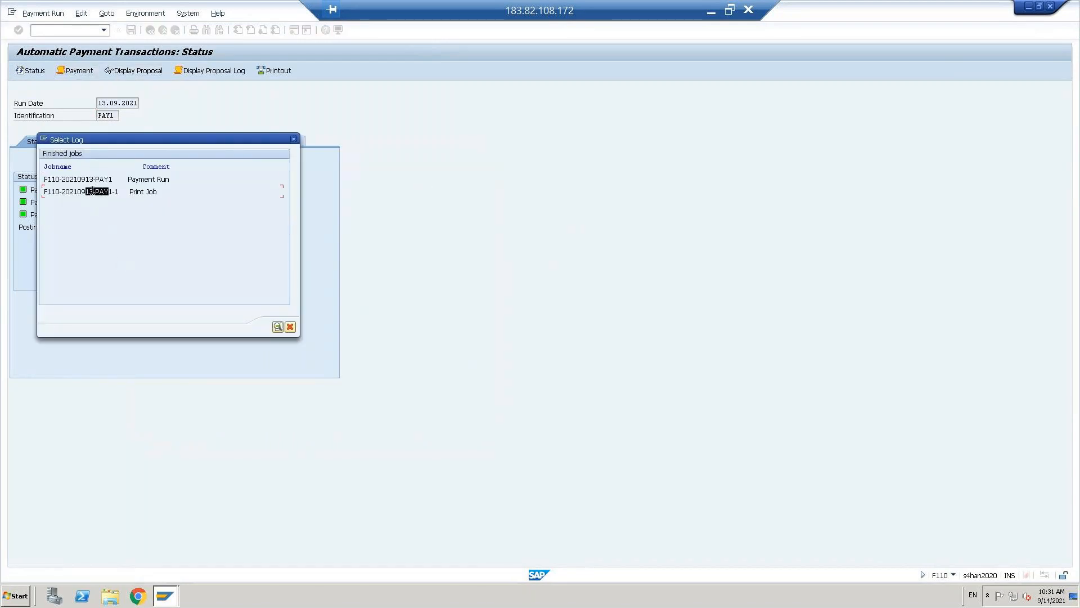
double_click(92, 191)
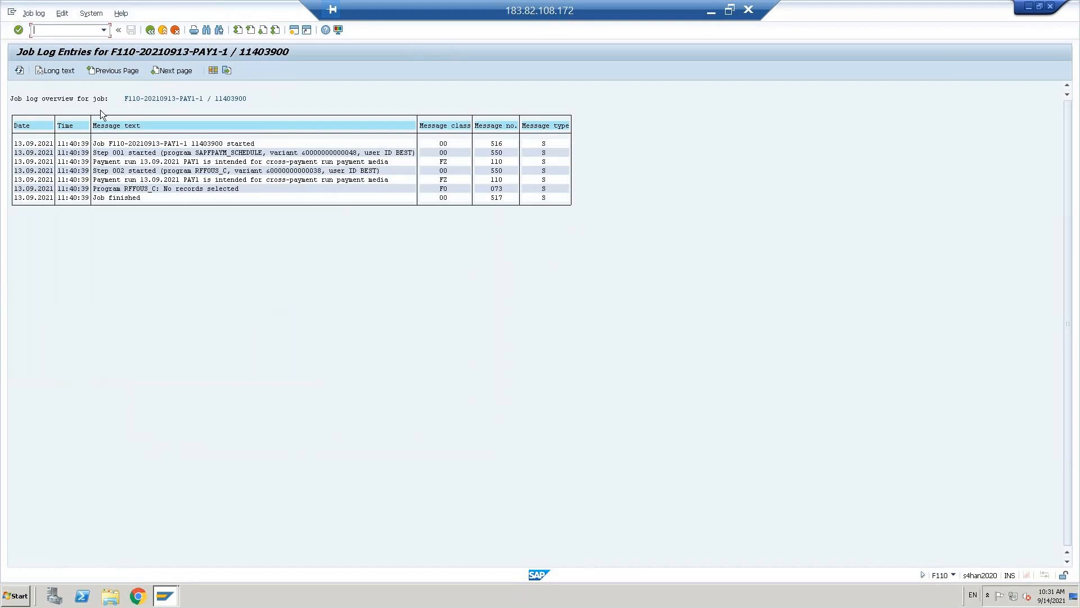
click(151, 30)
click(73, 71)
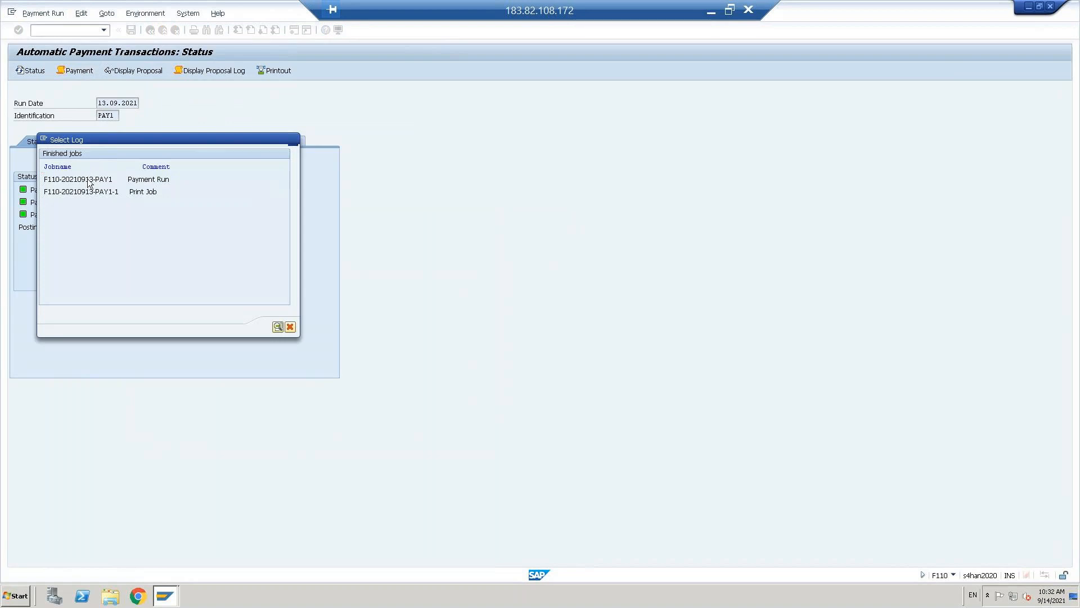
double_click(88, 179)
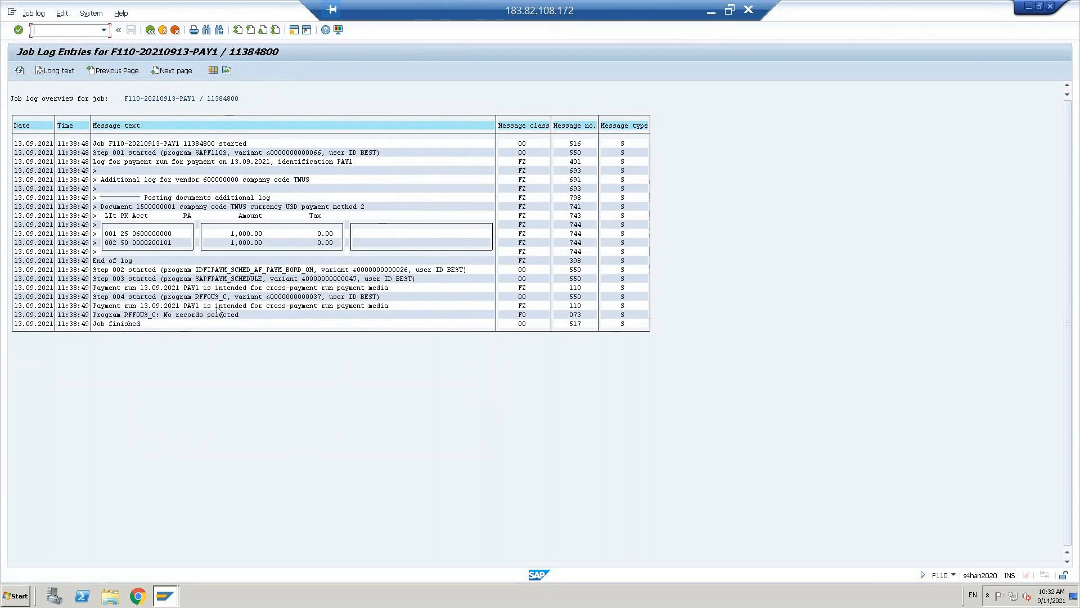
click(151, 29)
- Load the 13.09.2021 TEST1 payment run and view its print job log
click(144, 103)
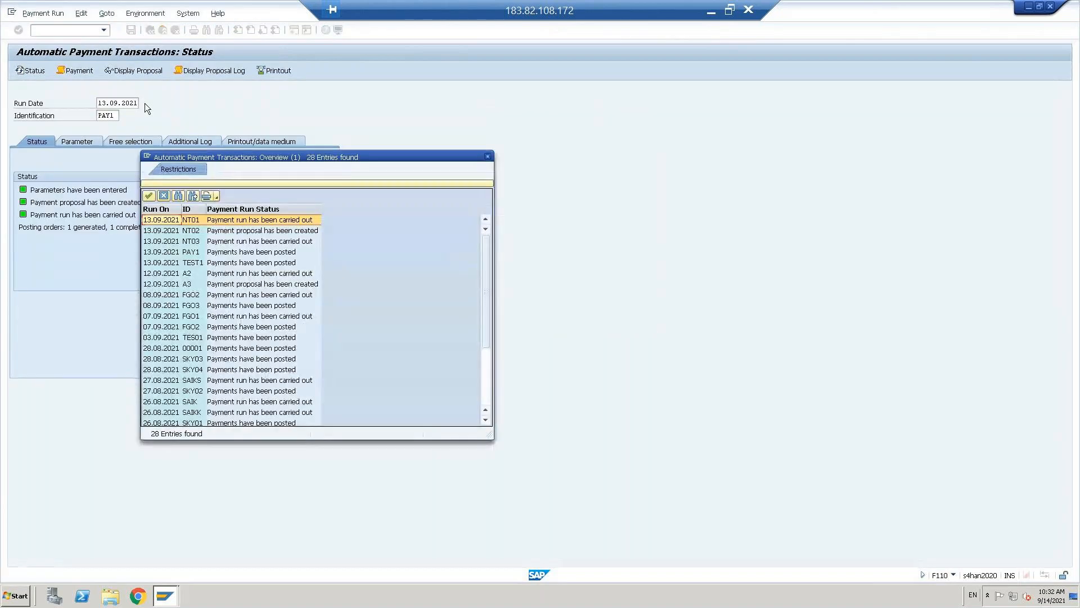
click(218, 263)
double_click(218, 262)
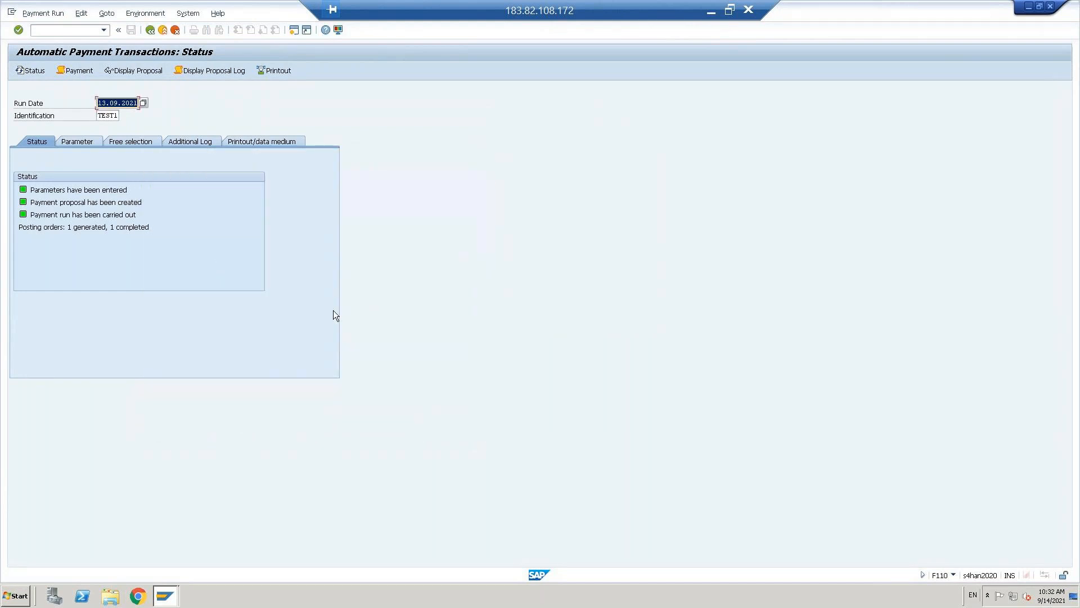
click(66, 71)
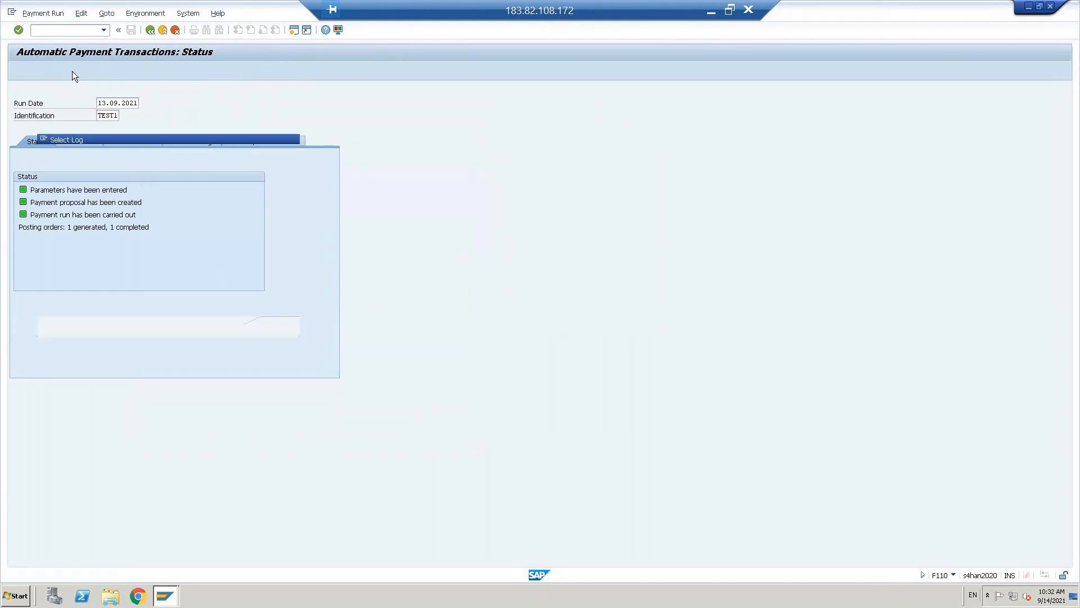
double_click(98, 189)
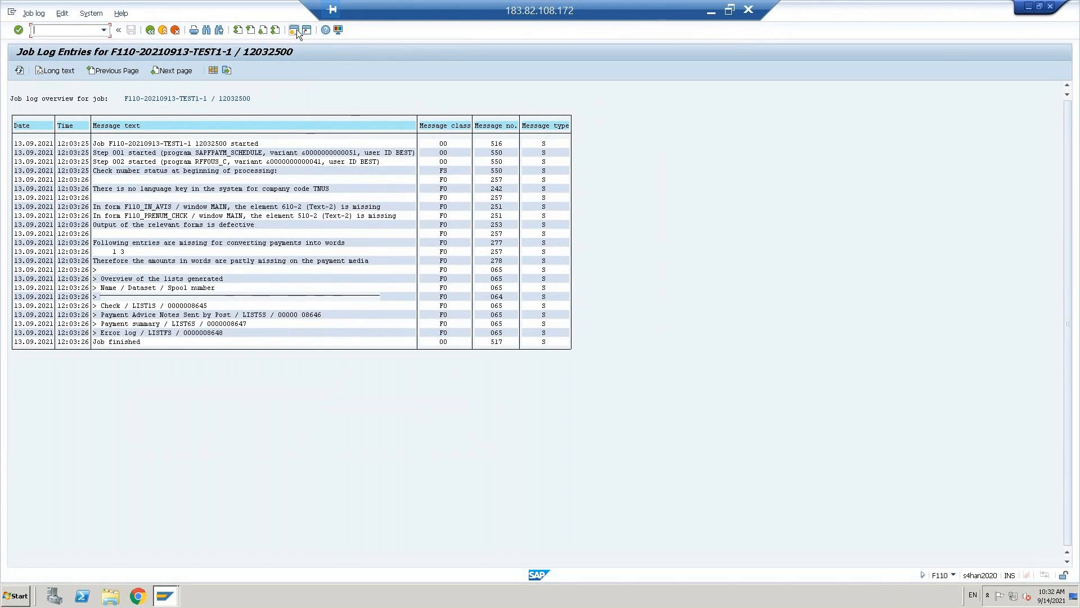
click(150, 31)
- Review the TEST1 run's parameters, accepting the past posting date warning
click(73, 142)
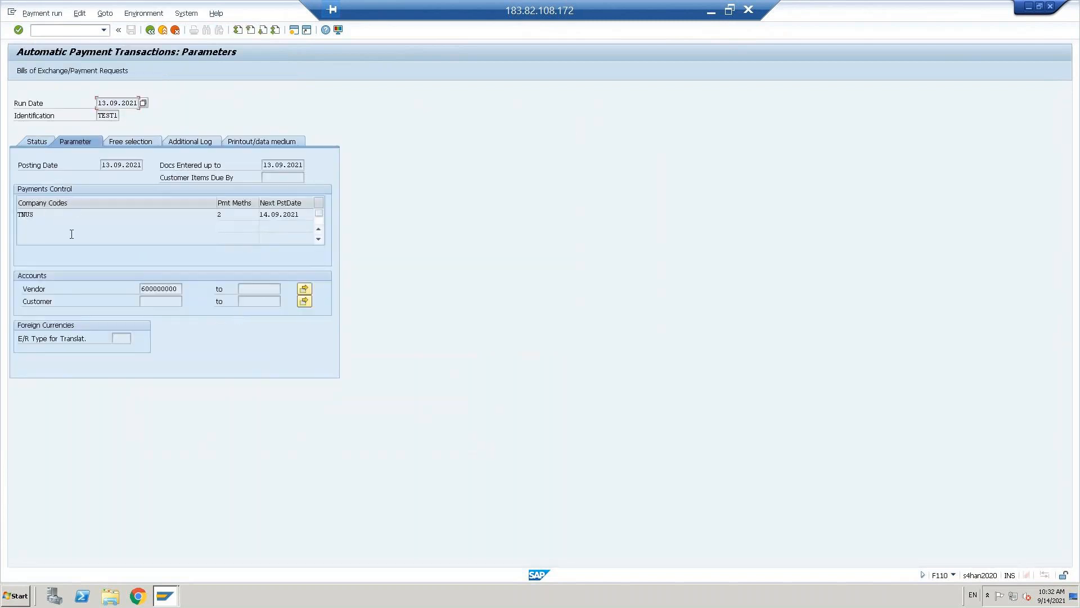
click(33, 142)
click(33, 141)
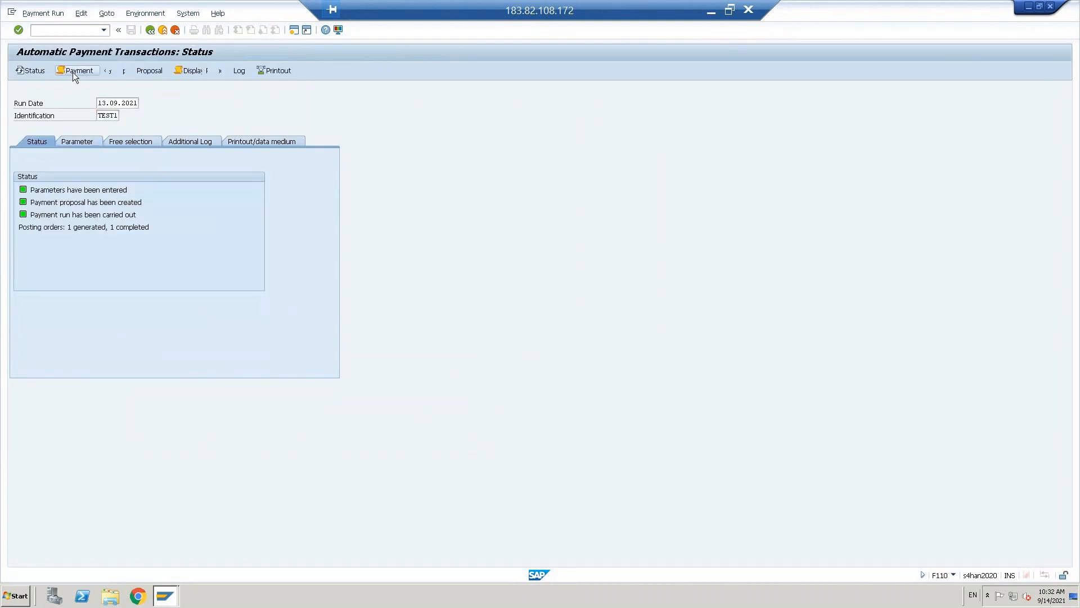
- Reopen the print job log and point out the check, advice and summary list spools
click(73, 71)
click(80, 192)
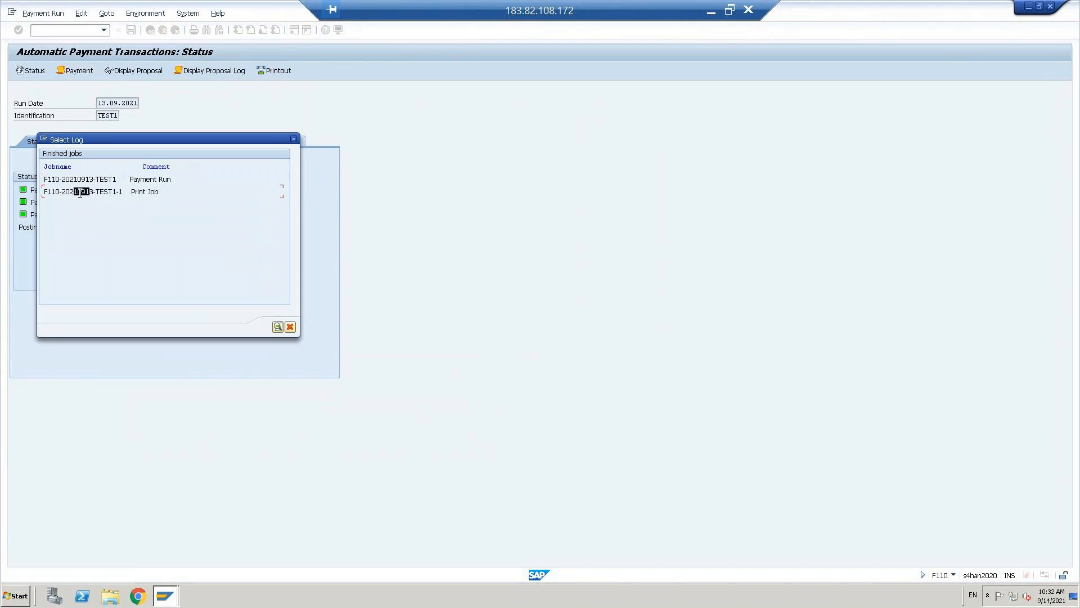
double_click(80, 192)
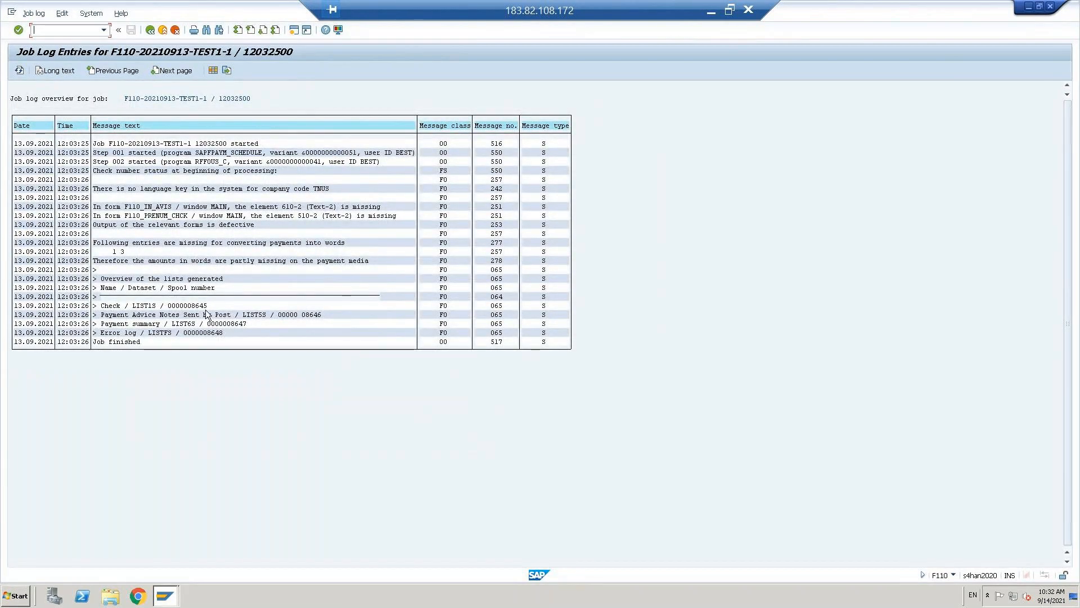
click(185, 307)
click(145, 315)
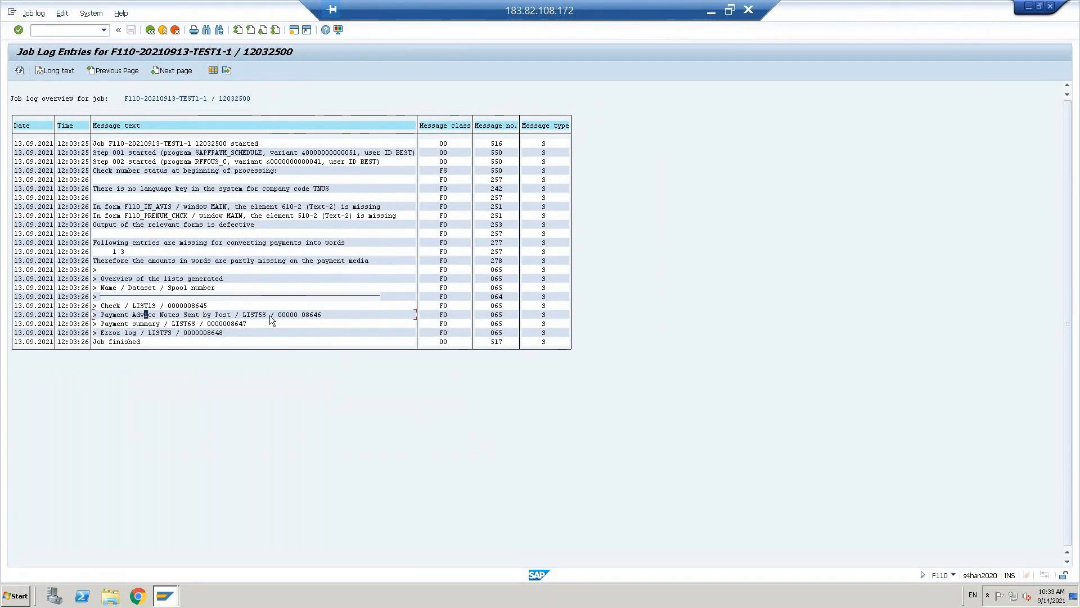
click(162, 324)
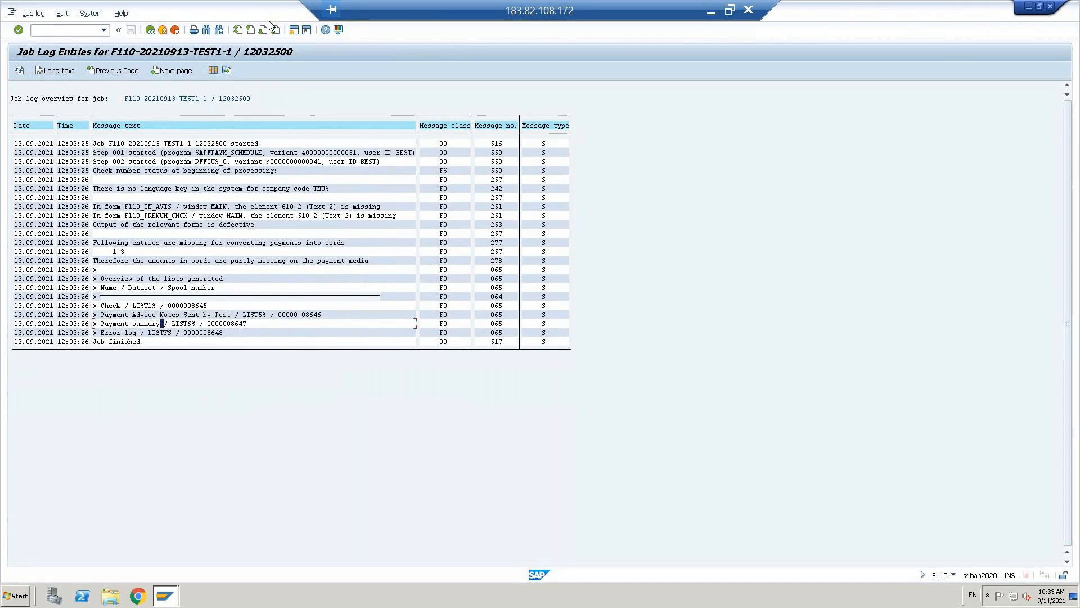
- In a new session, run SP01 for spool requests created from 13.09.2021
click(296, 32)
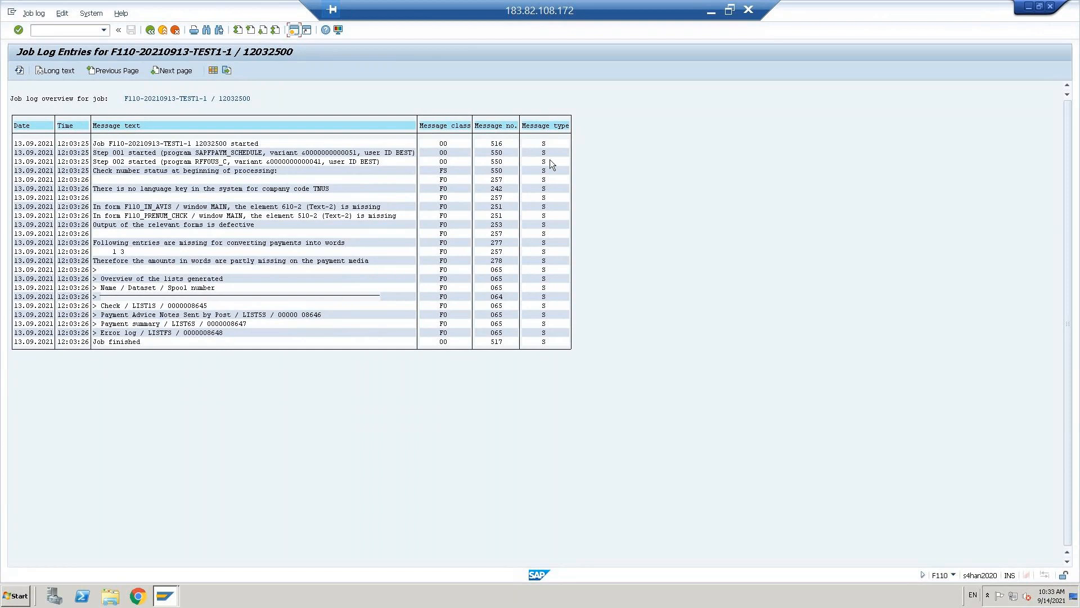
text(sp01)
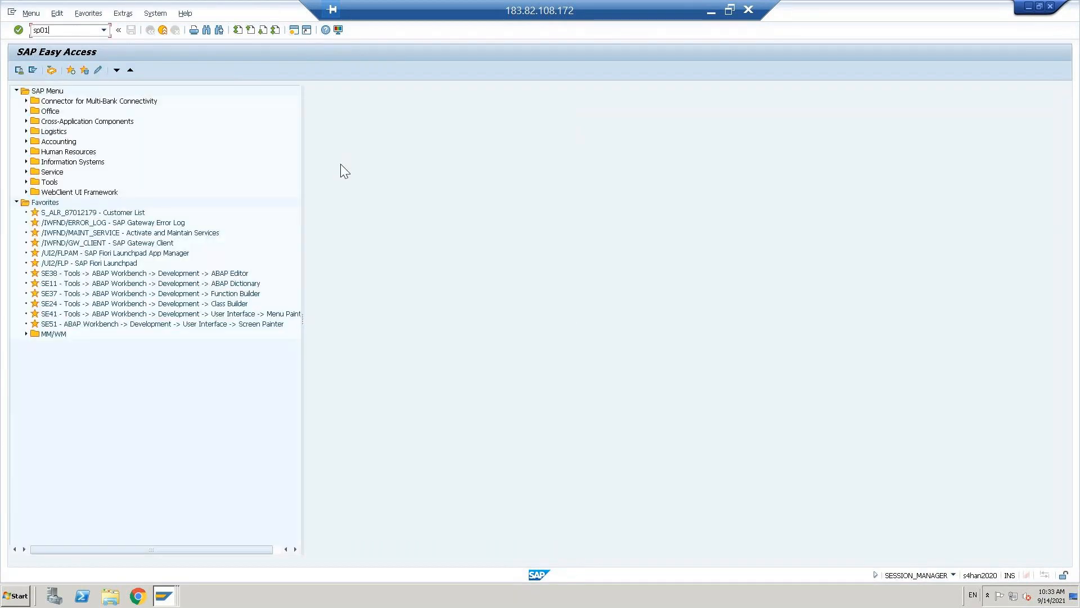
key(Return)
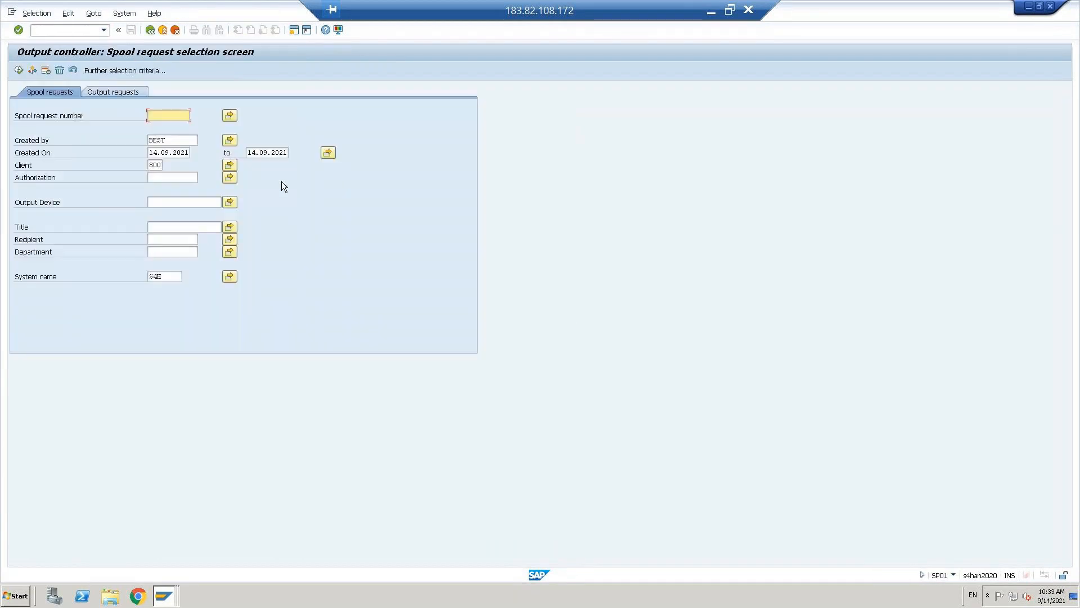
click(153, 152)
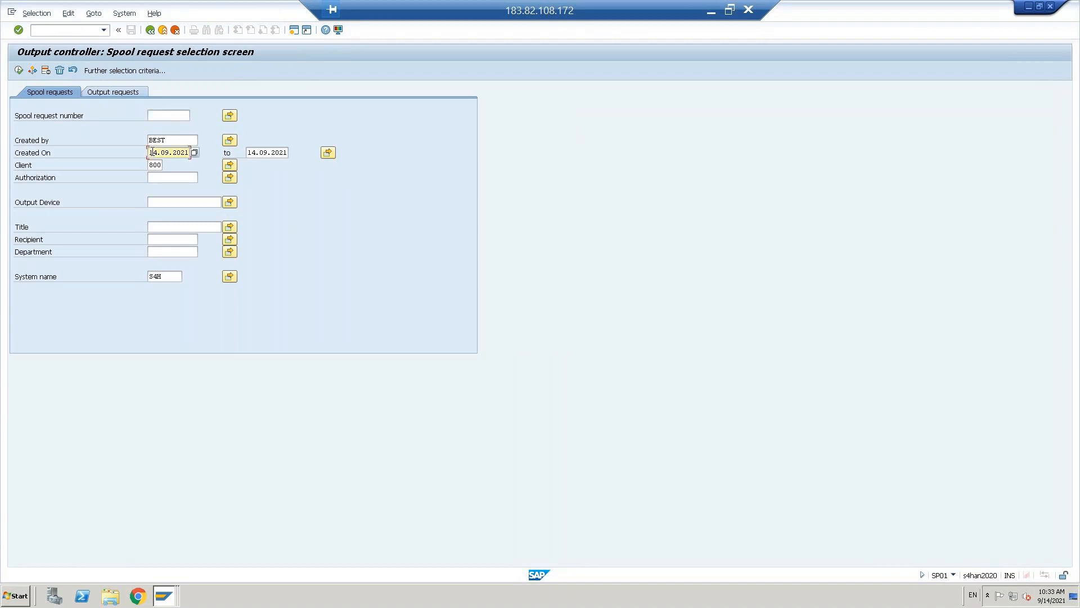
text(3)
key(Return)
key(ctrl+c)
key(F8)
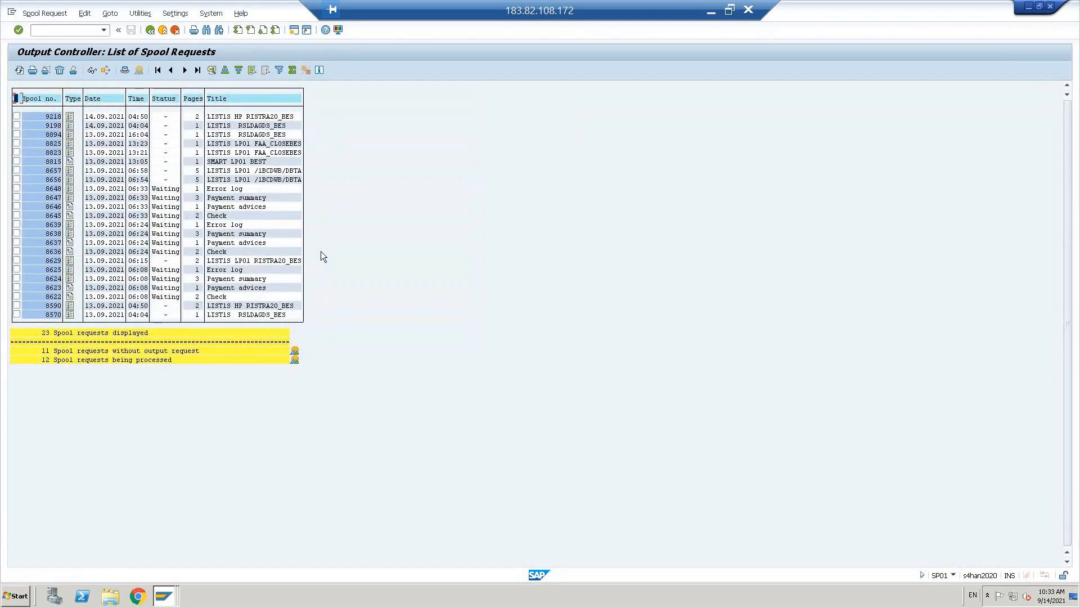
- Set the creation end date to 13.09.2021 as well and re-run the list
click(151, 30)
key(Tab)
key(ctrl+v)
key(F8)
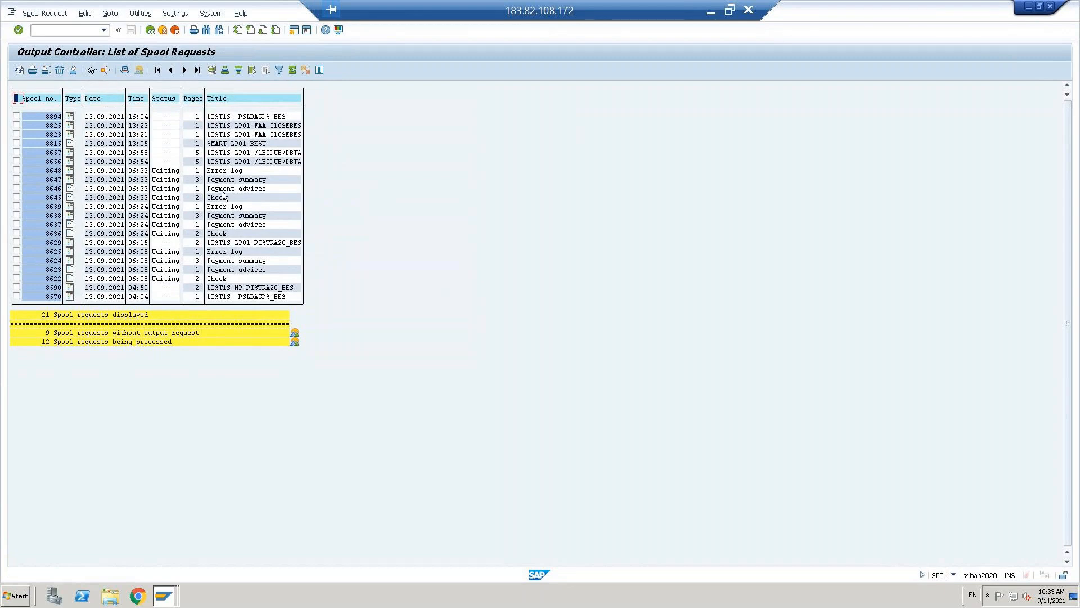
- Preview payment advice spool 8646, then check spool 8645 down to the voided second check
click(70, 189)
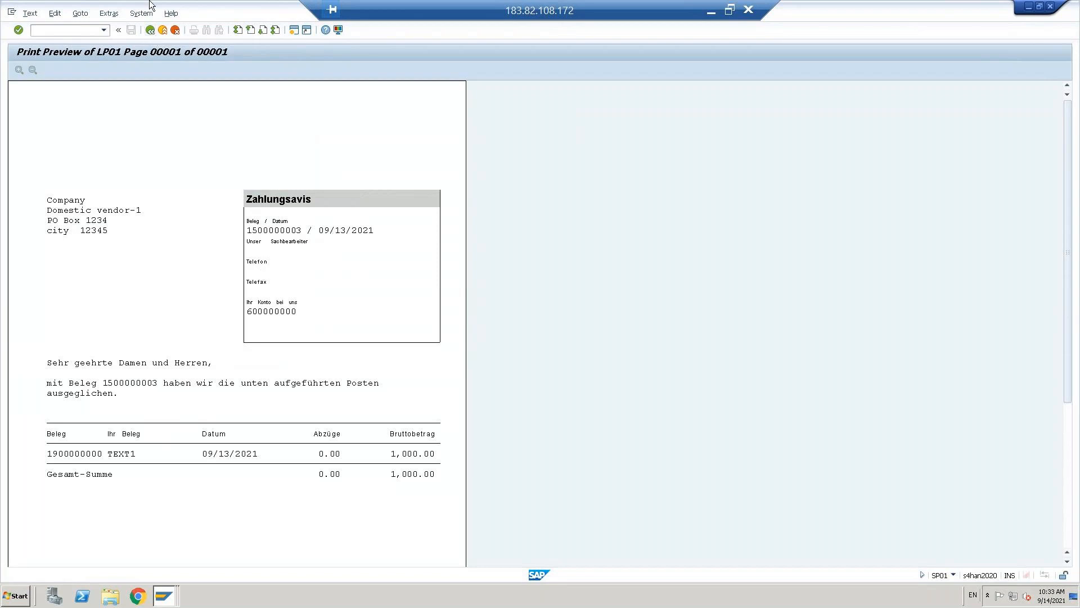
click(150, 30)
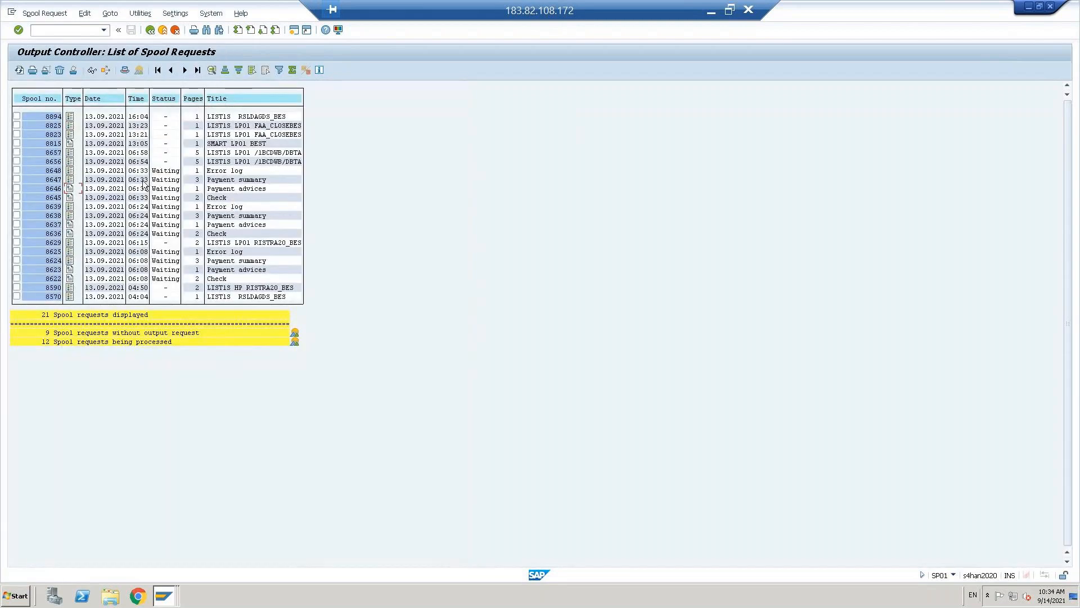
click(70, 198)
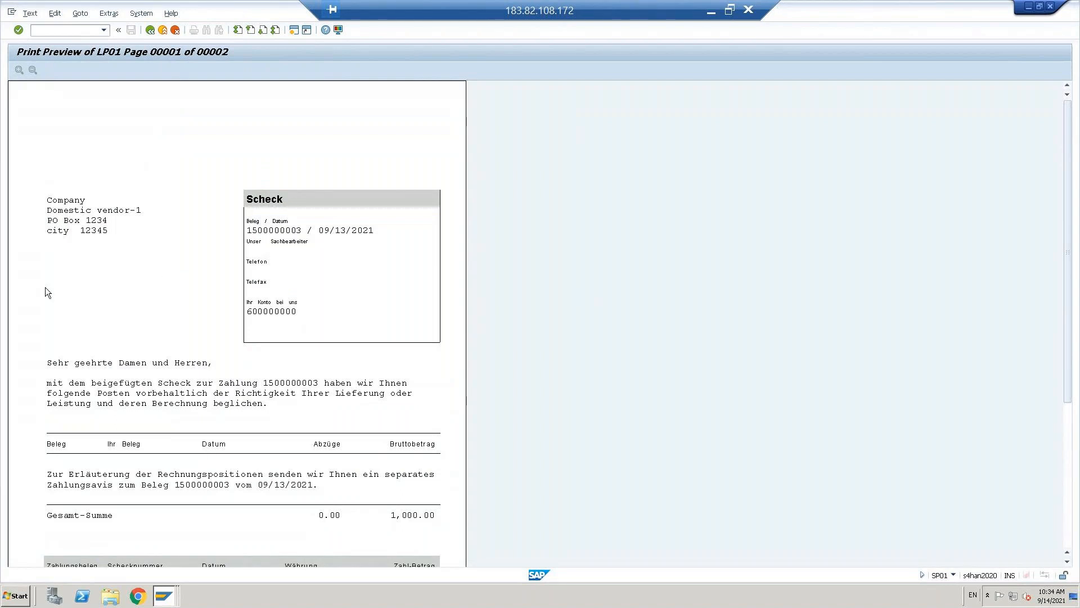
scroll(348, 472, down, 3)
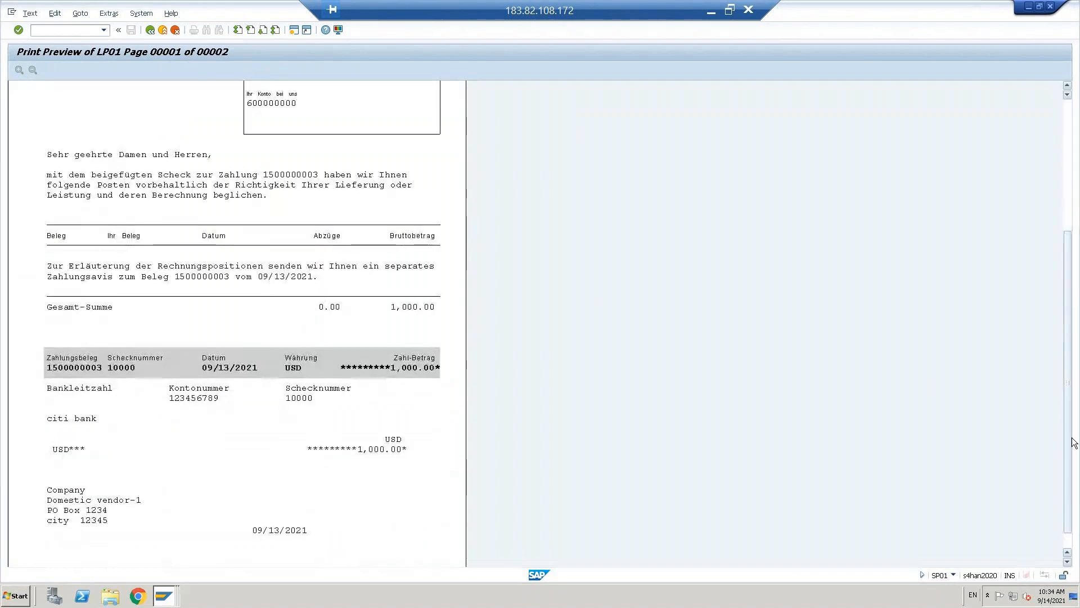
scroll(348, 473, down, 1)
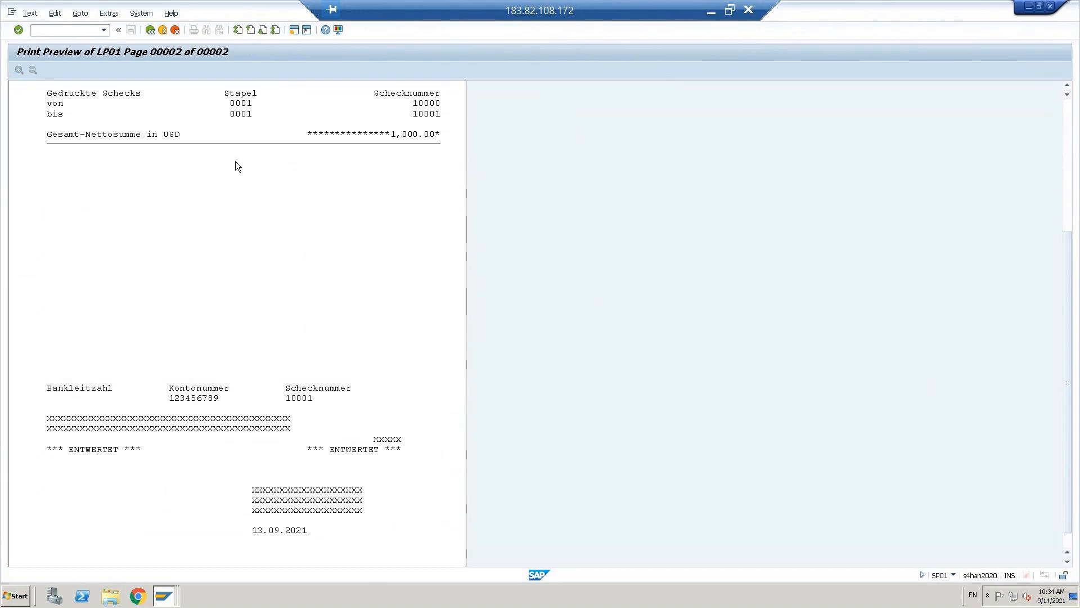
- Display summary spool 8647 showing the 1,000.00 USD domestic vendor payment, then exit to the menu
click(151, 31)
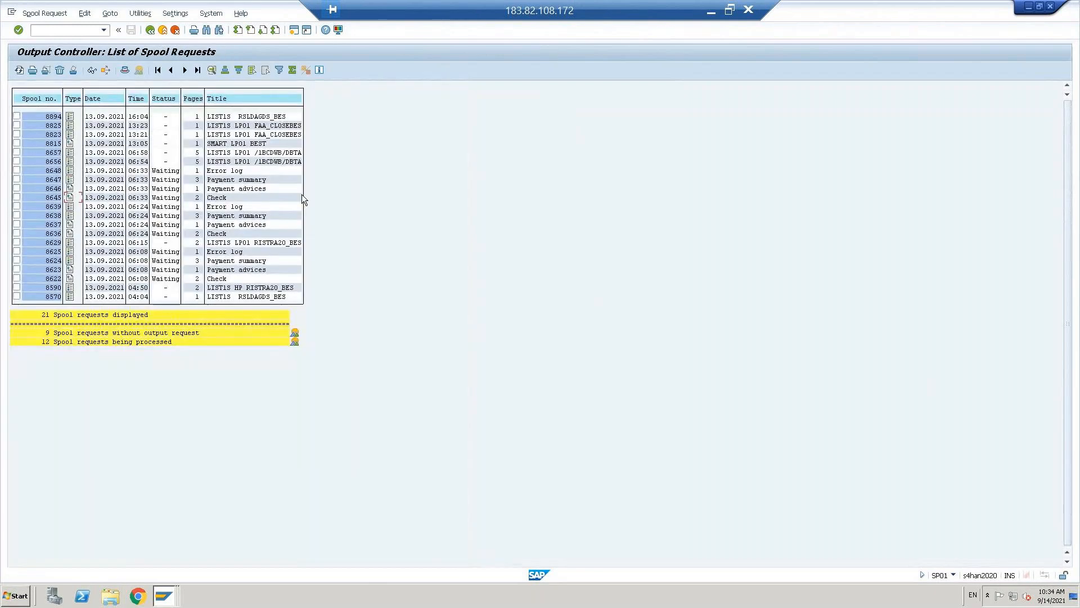
click(70, 179)
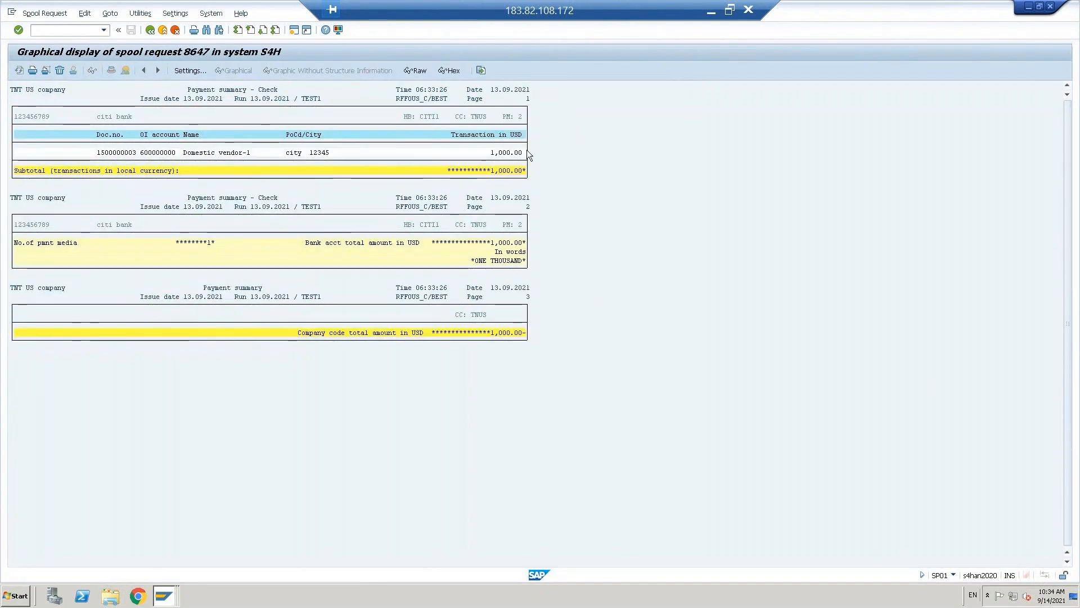
click(191, 153)
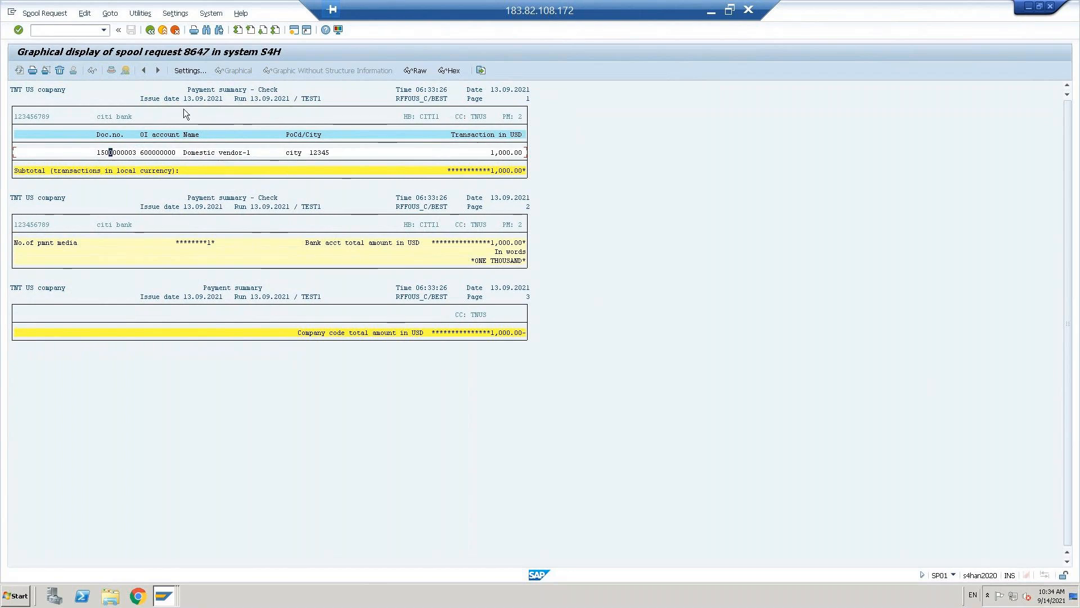
click(162, 31)
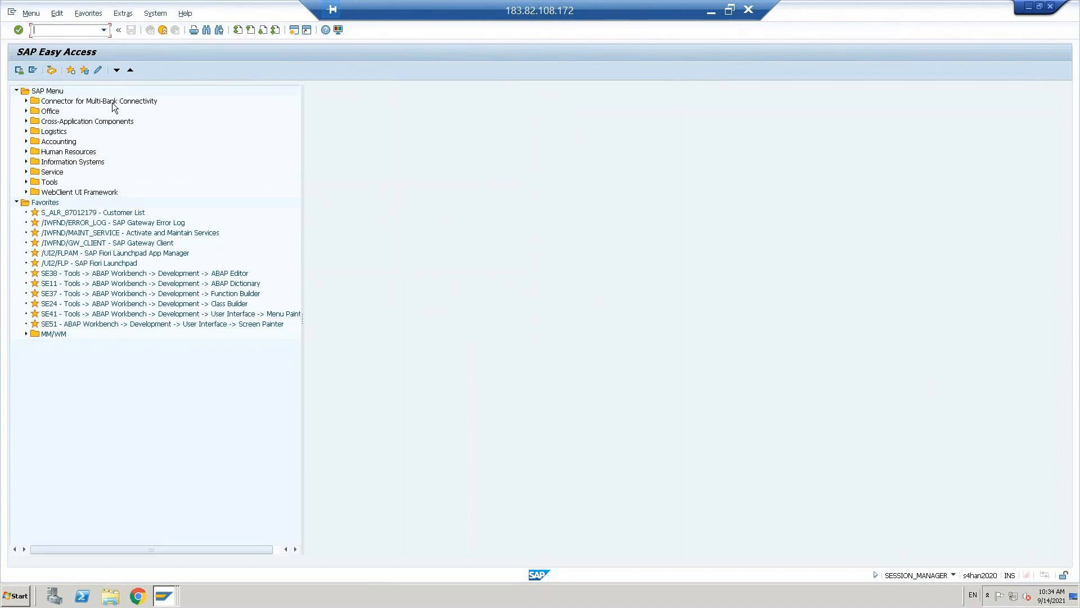
- Run FBL1N for company code TNUS with All items selected
text(1n)
key(Return)
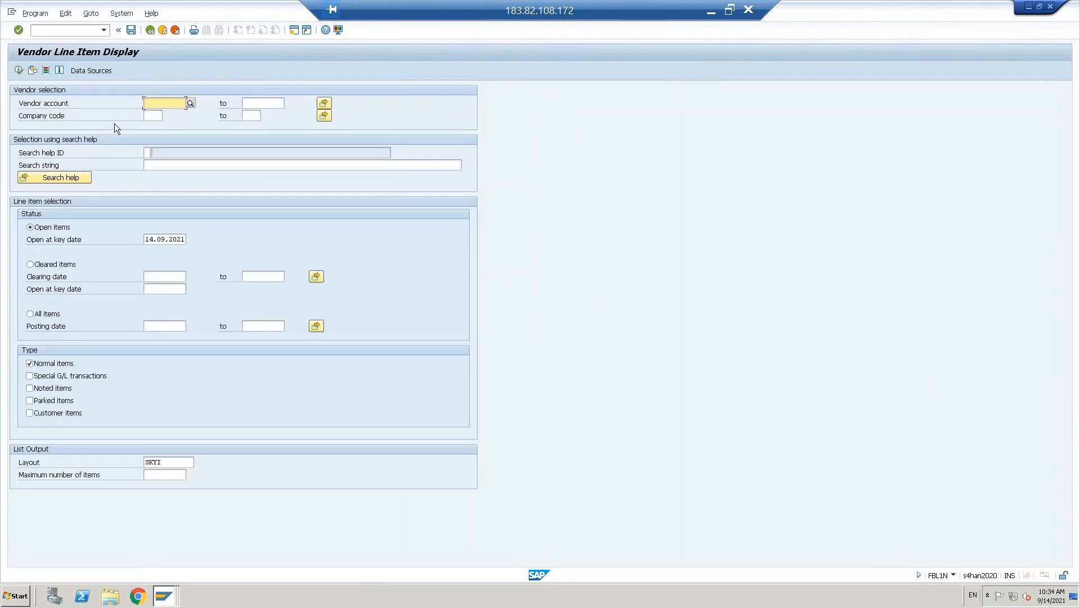
click(150, 115)
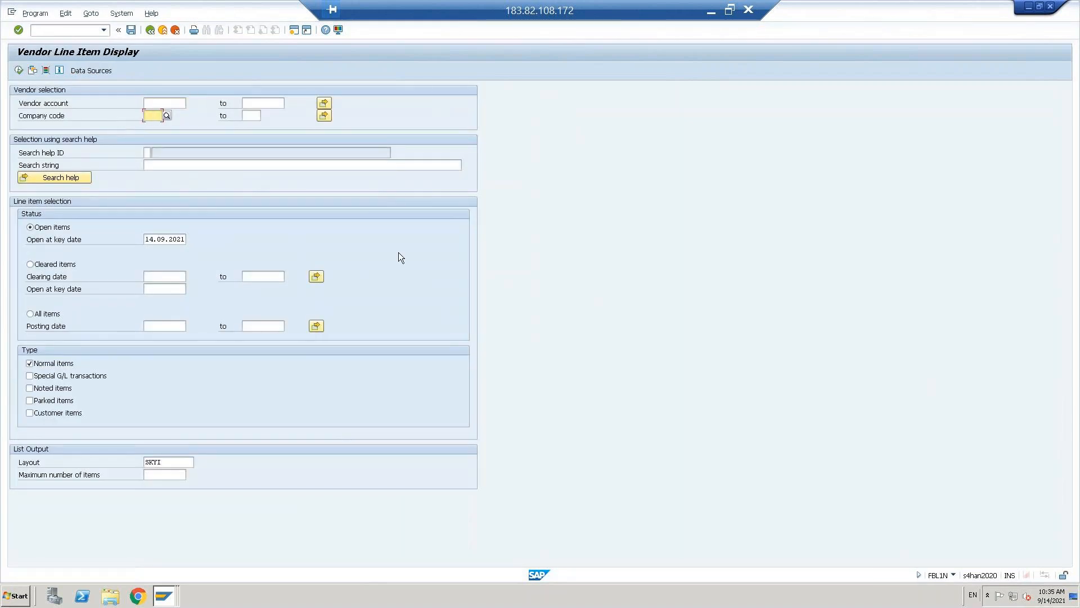
text(tnus)
key(Return)
key(F8)
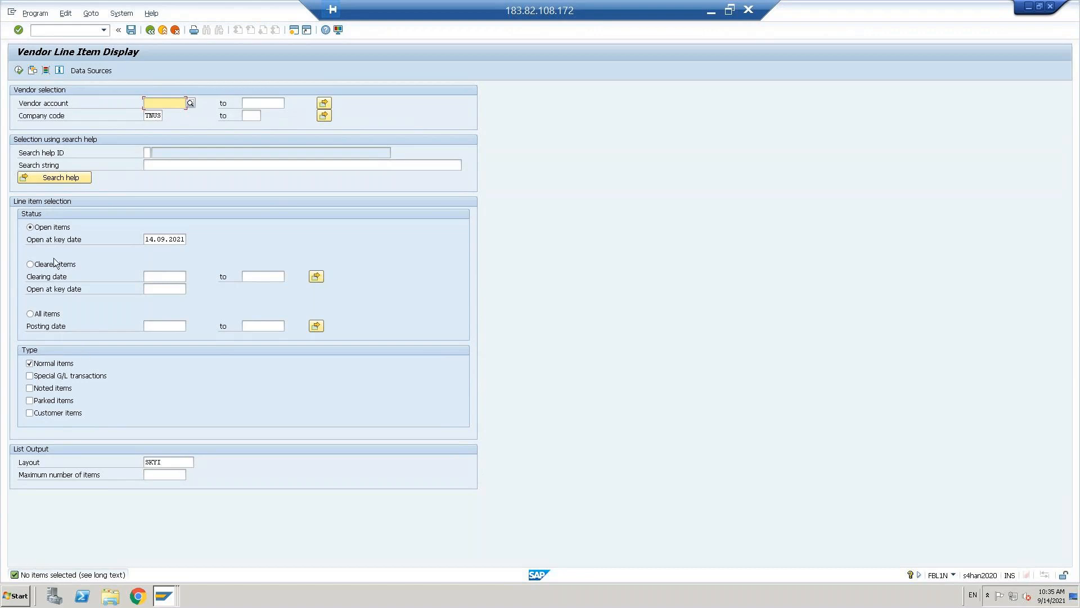
click(30, 315)
key(F8)
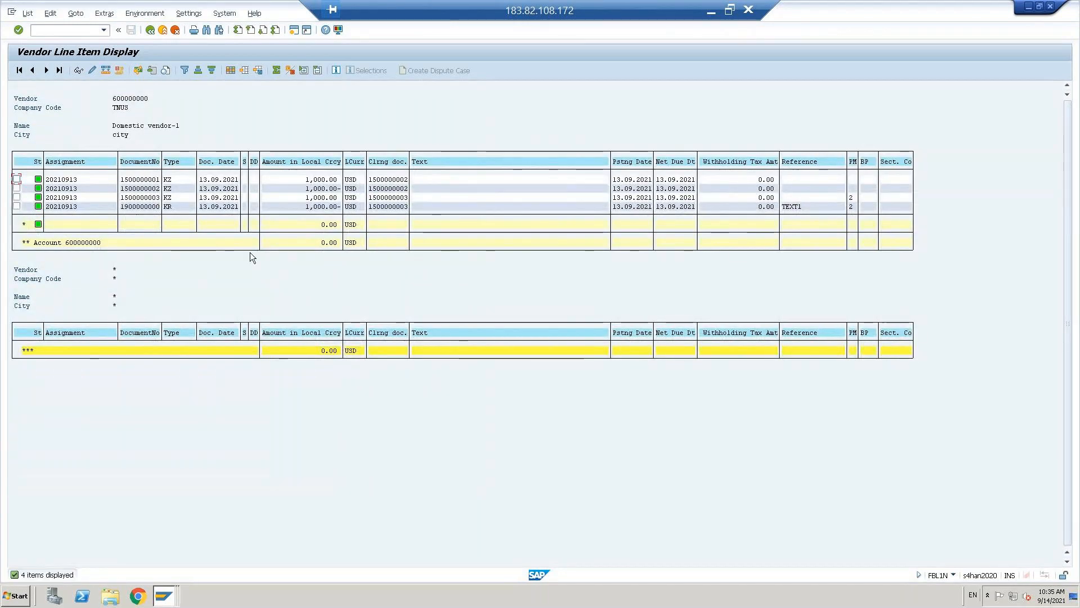
- Inspect the four items and copy the clearing document numbers of rows three and four
click(226, 206)
drag(199, 179, 260, 186)
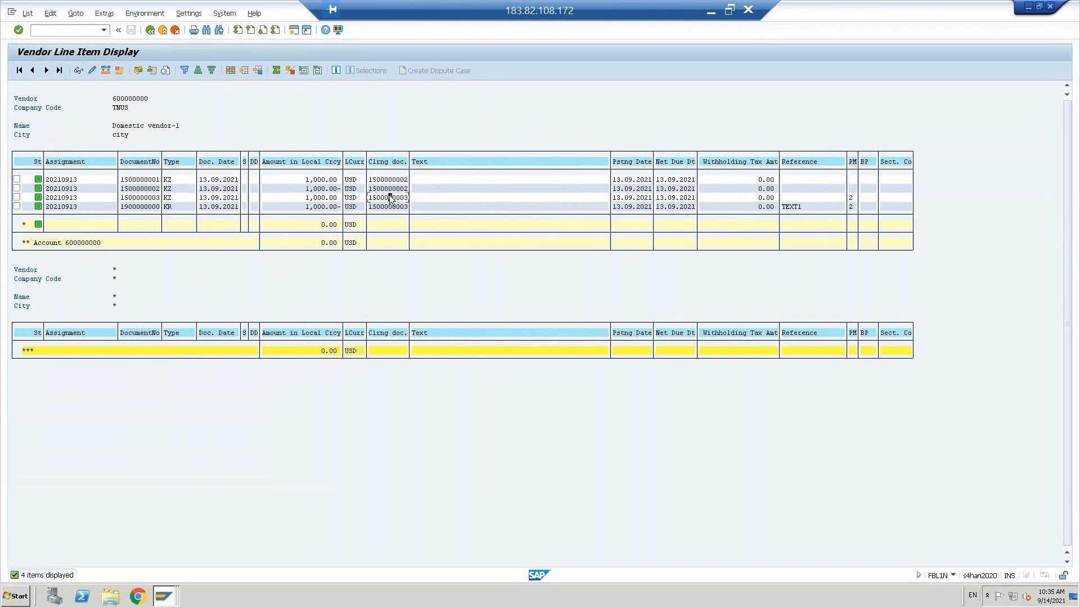
drag(369, 197, 392, 206)
key(ctrl+c)
key(alt+Tab)
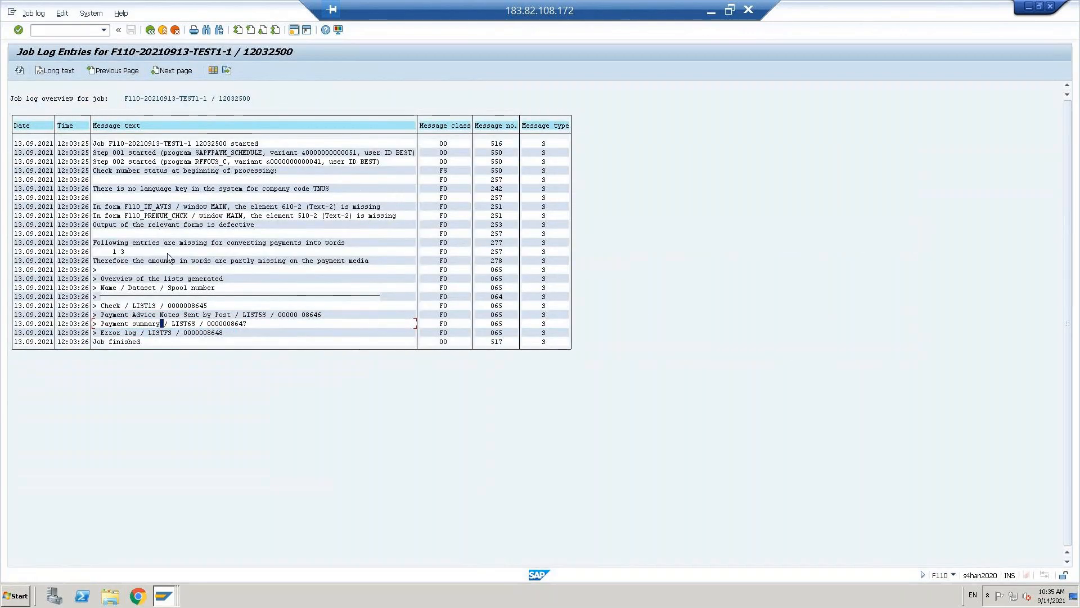
click(151, 30)
click(77, 73)
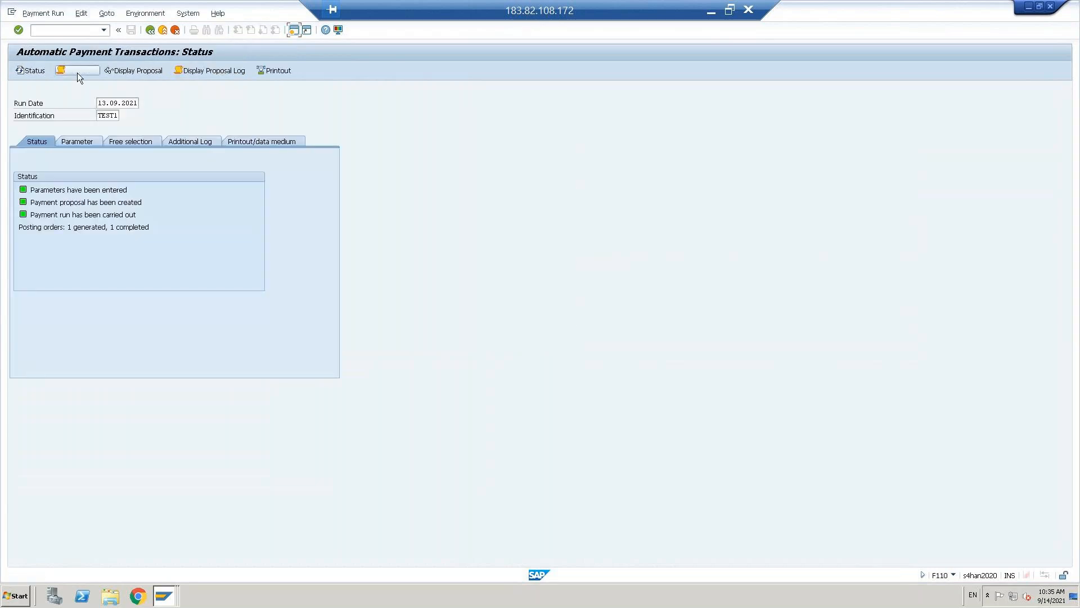
click(87, 180)
double_click(87, 180)
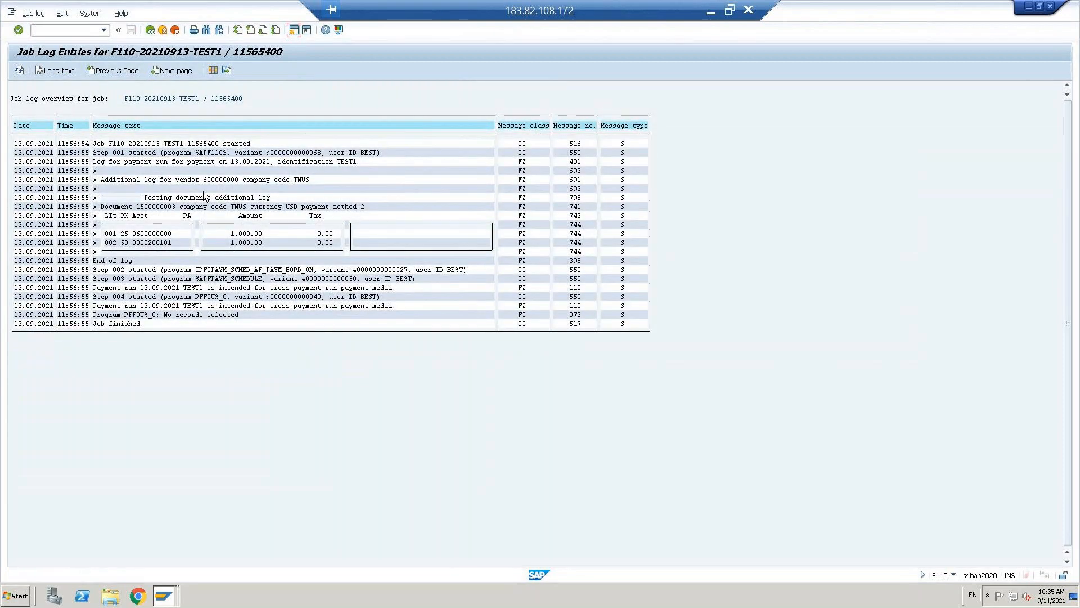
drag(137, 207, 172, 211)
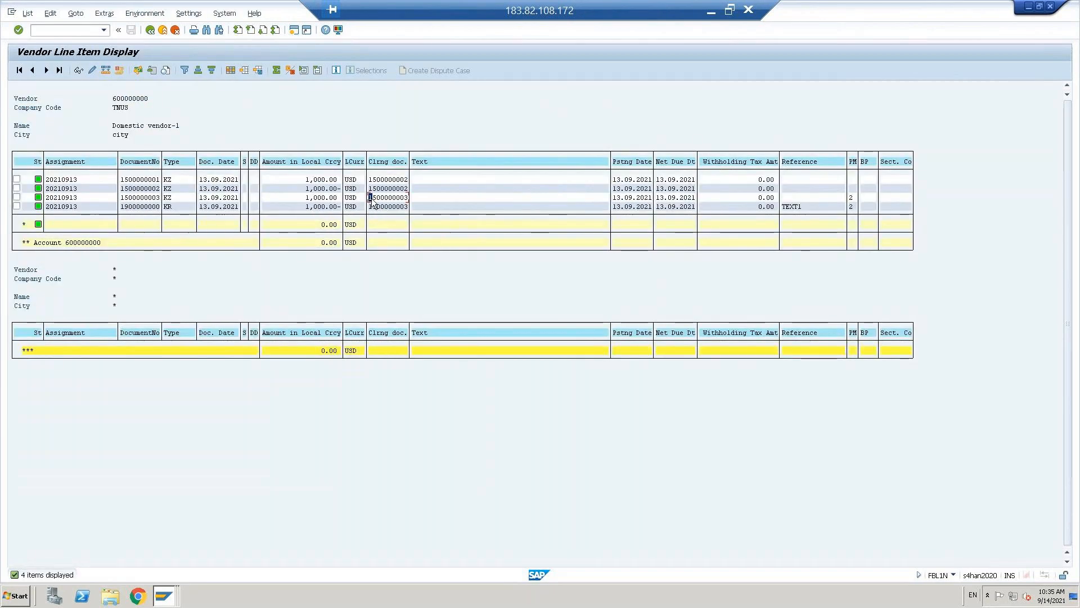
click(166, 207)
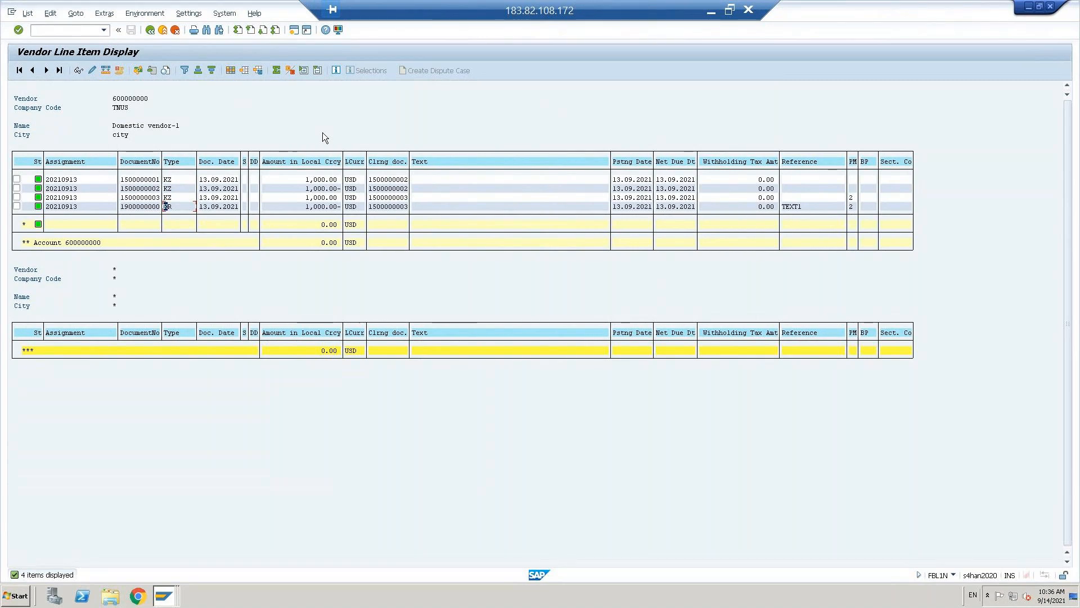
key(alt+Tab)
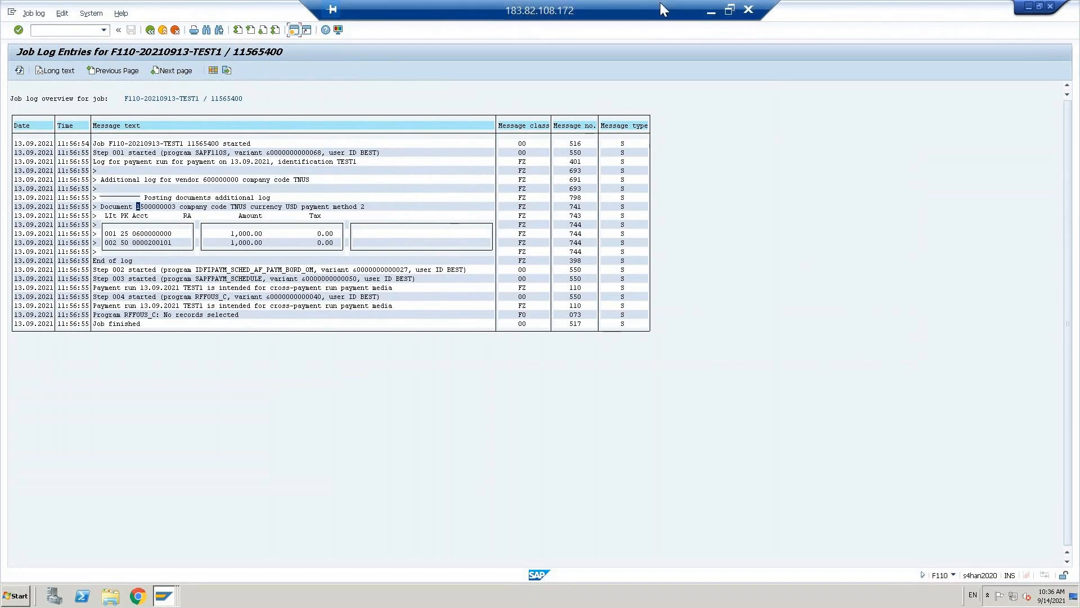
- Back out of the job log and F110 status screen to SAP Easy Access
click(151, 30)
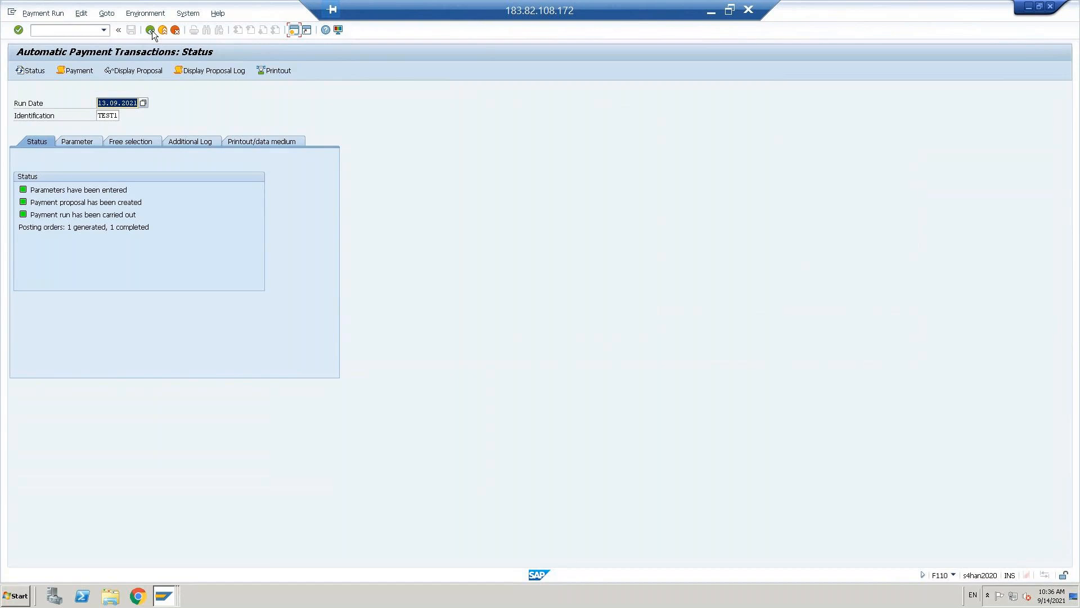
click(151, 30)
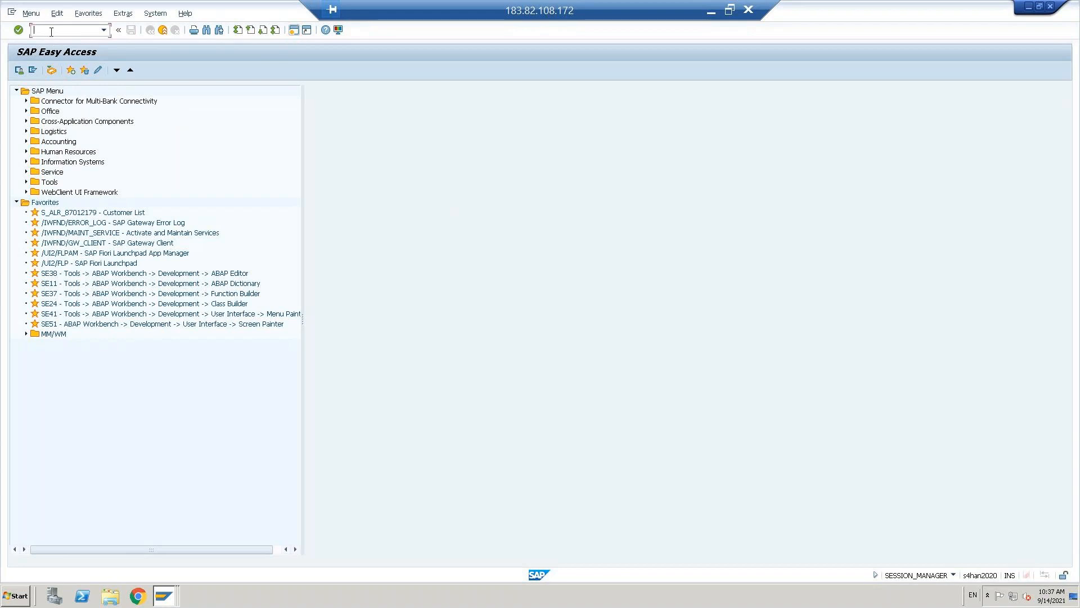
- Run SPRO and, under Financial Accounting customer preparations, execute Define Account Groups with Screen Layout
text(o)
key(Return)
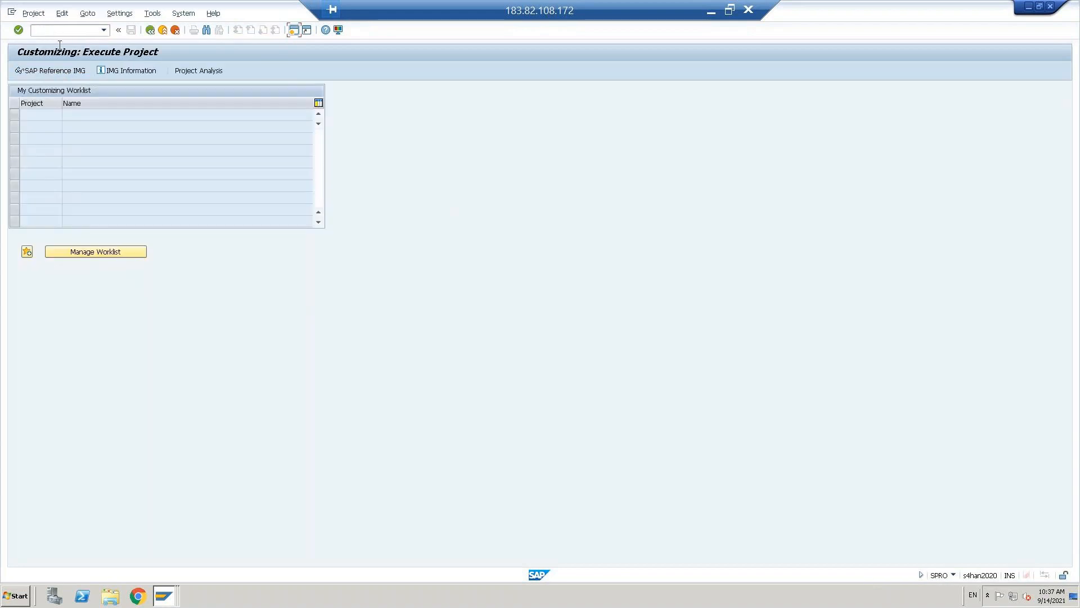
click(58, 73)
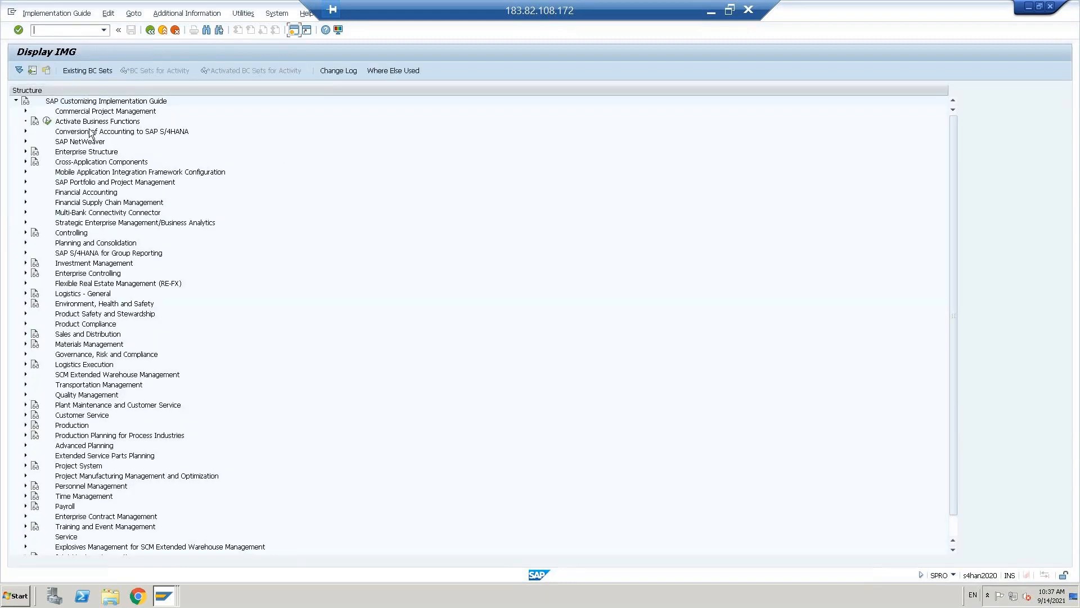
double_click(88, 193)
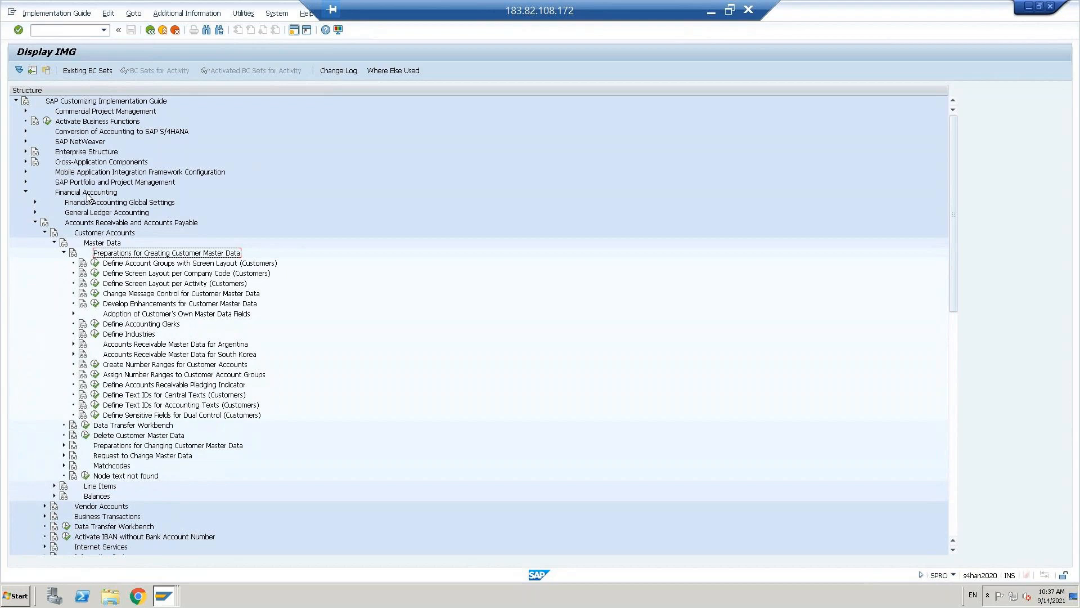
click(147, 264)
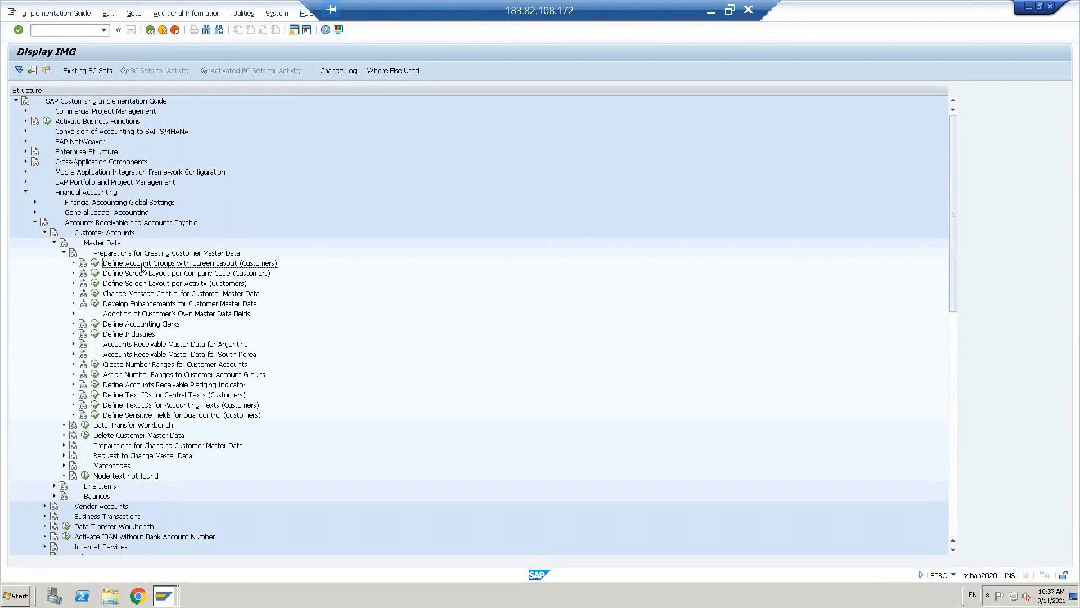
click(149, 375)
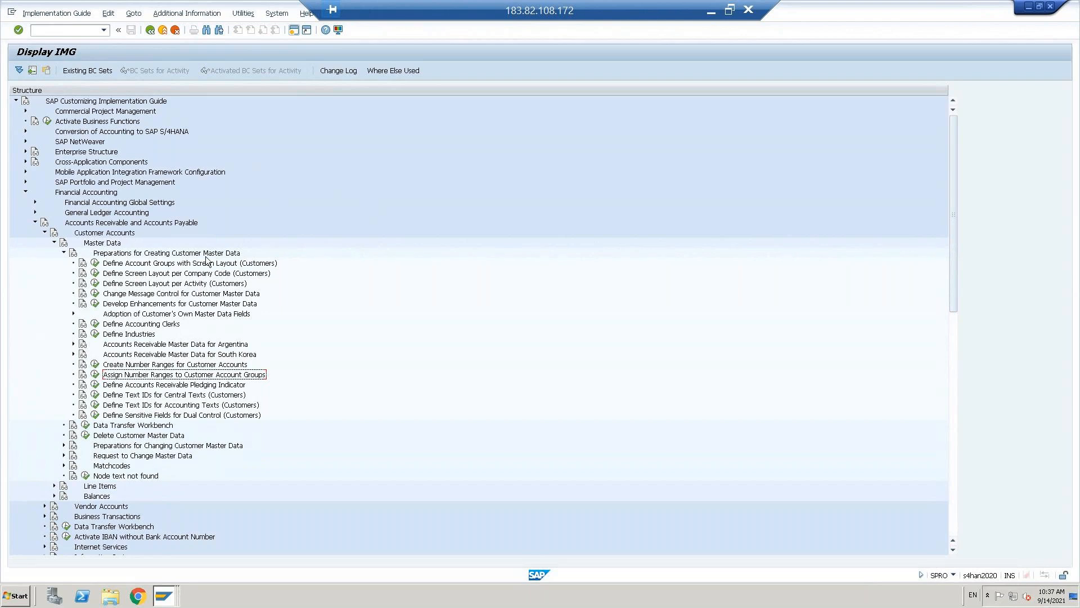
click(95, 263)
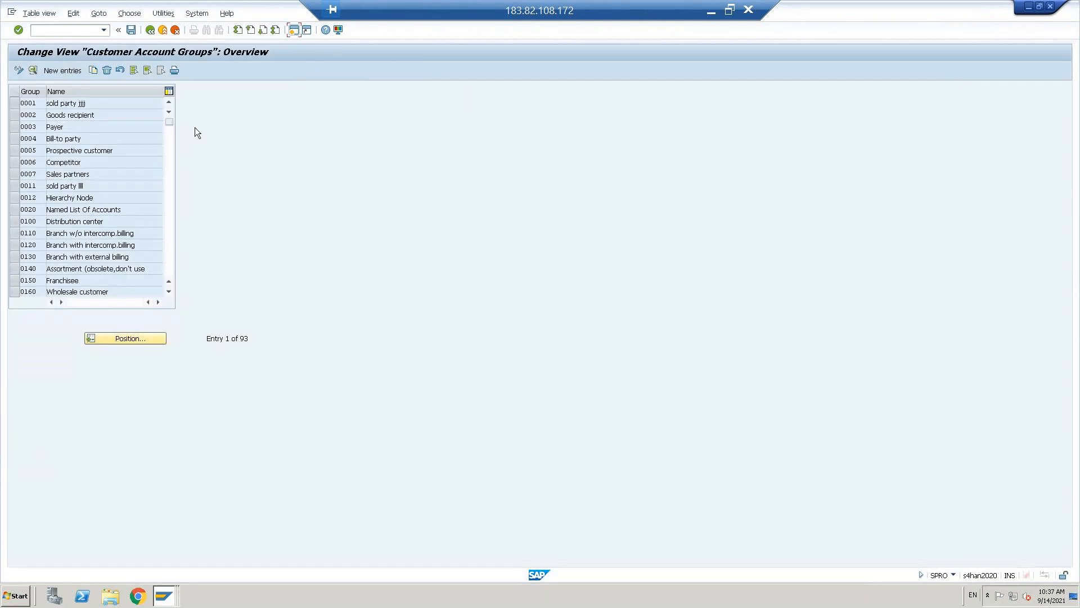
- Create customer account group DCUS meaning 'Domestic customer' and save it to the customizing request
click(62, 70)
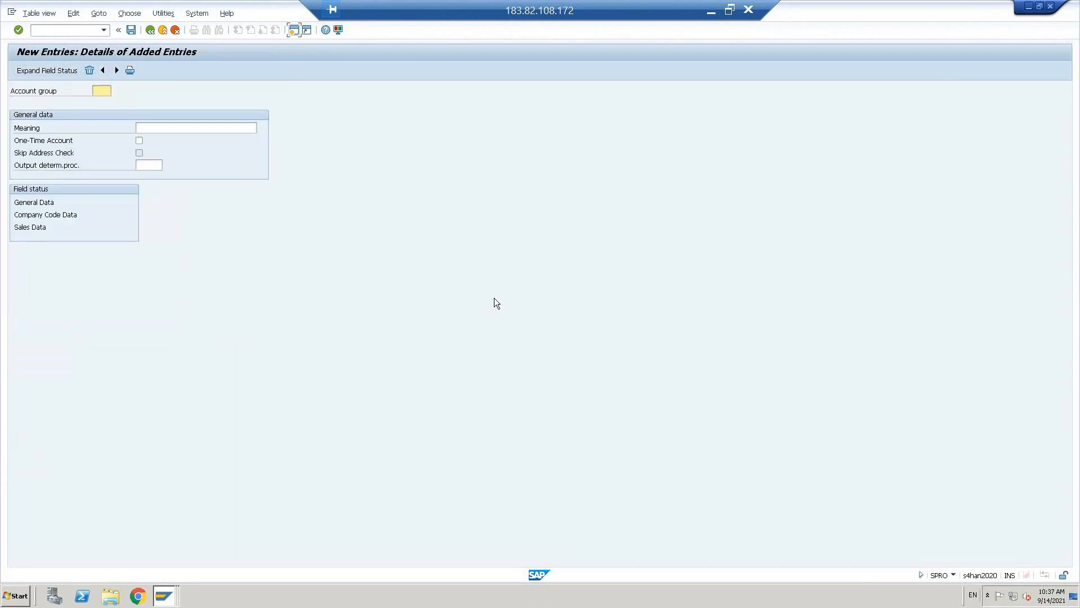
text(d)
key(BackSpace)
key(Caps_Lock)
text(DCU)
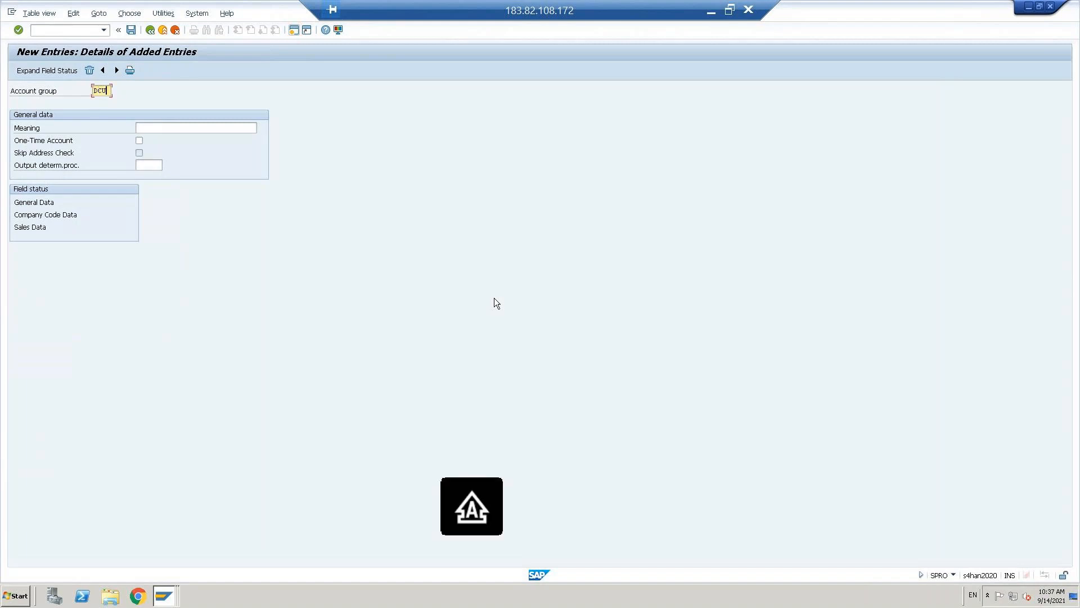
text(S)
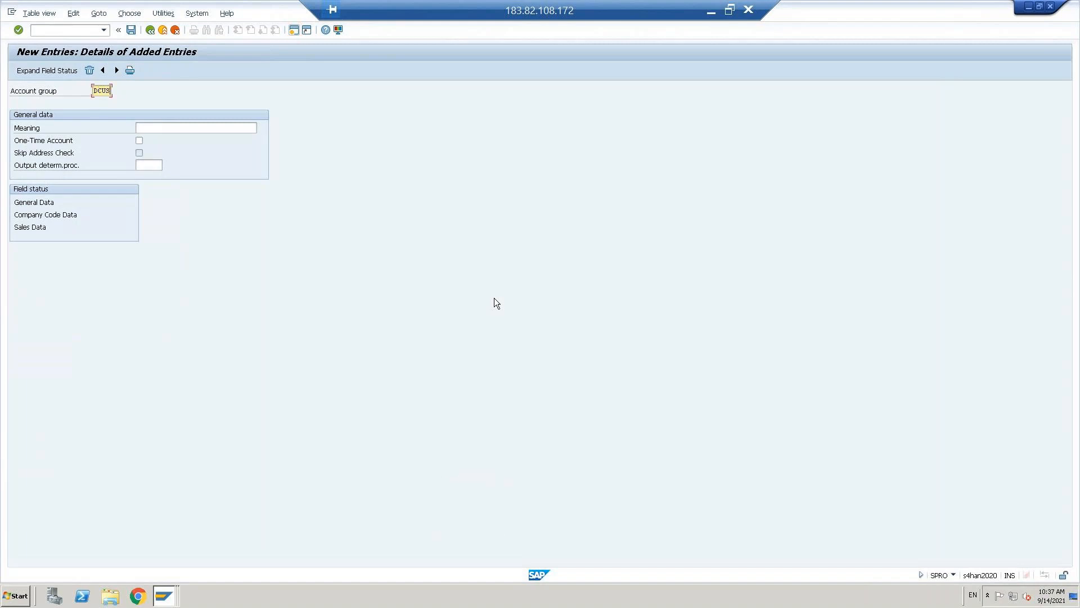
key(Tab)
text(D)
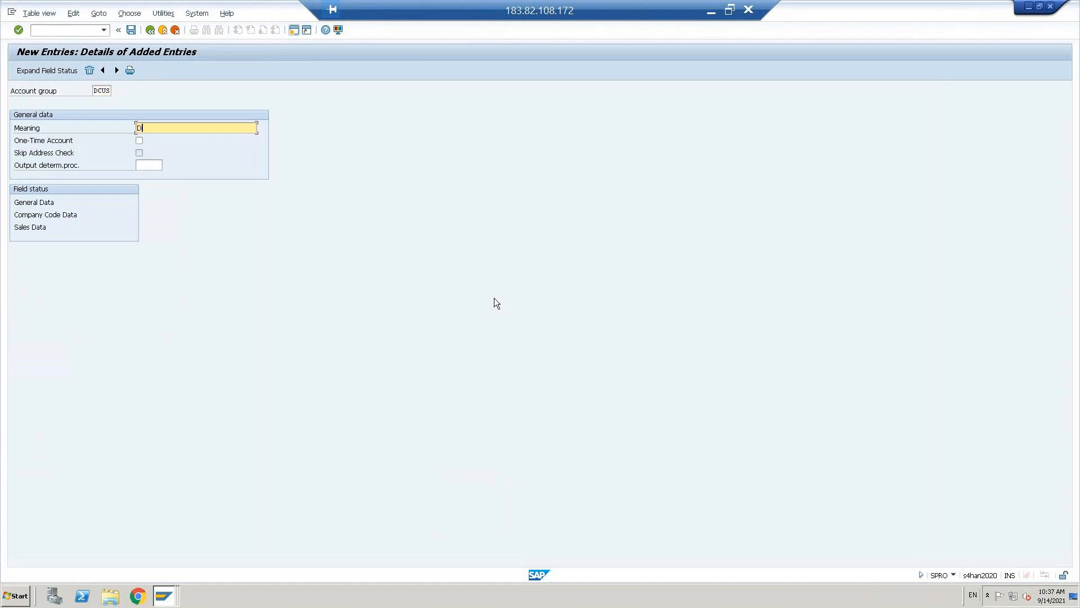
key(Caps_Lock)
text(om)
text(stic customer)
key(shift+Tab)
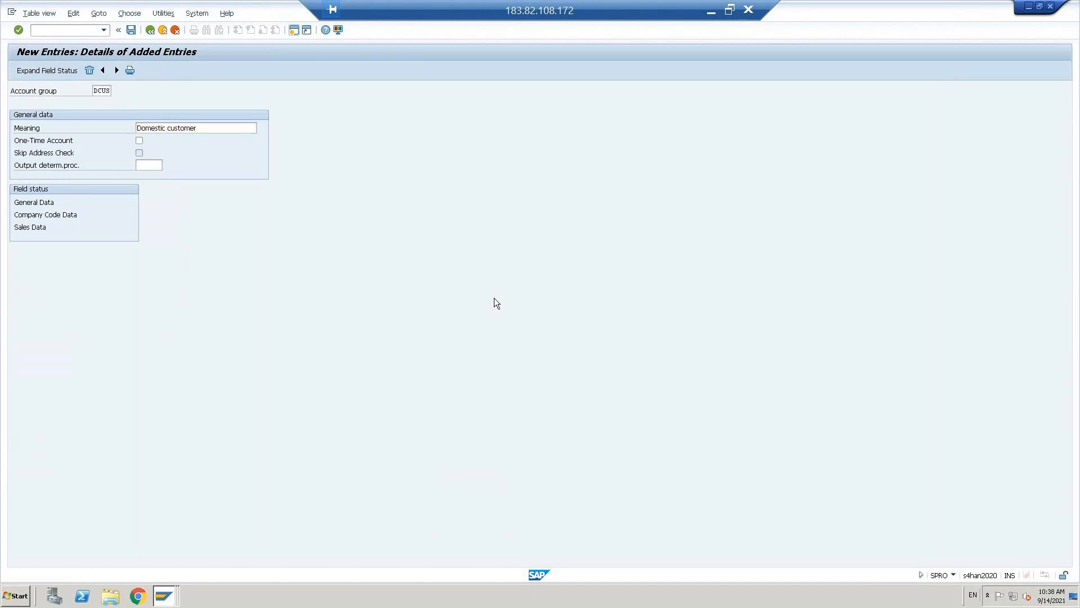
key(ctrl+s)
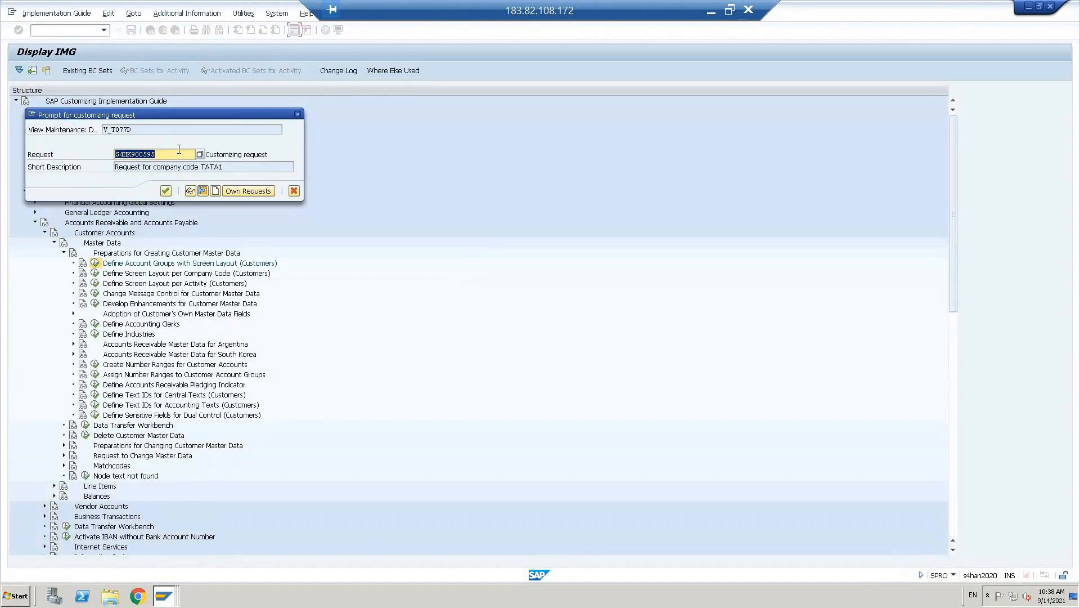
click(165, 190)
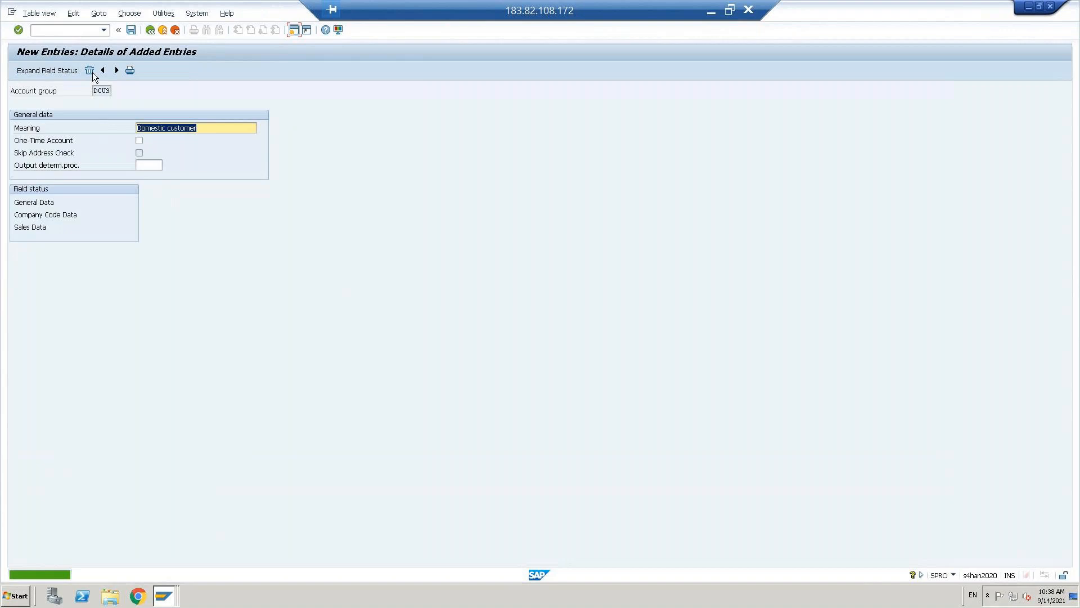
- Add a second account group FCUS meaning 'Foerign customer' and save it
click(117, 70)
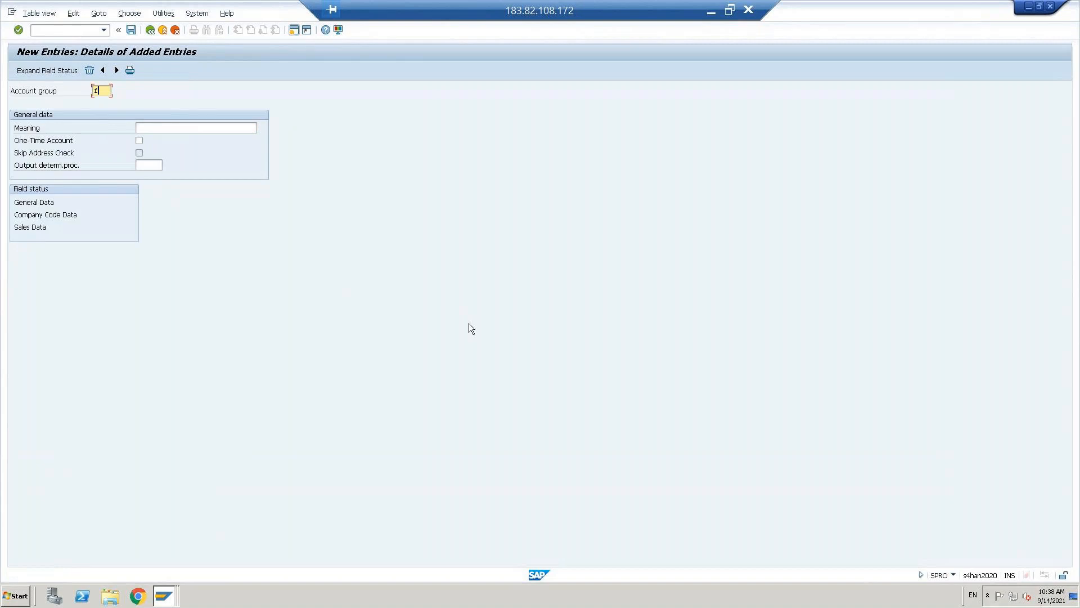
key(BackSpace)
text(FCUS)
key(Tab)
text(F)
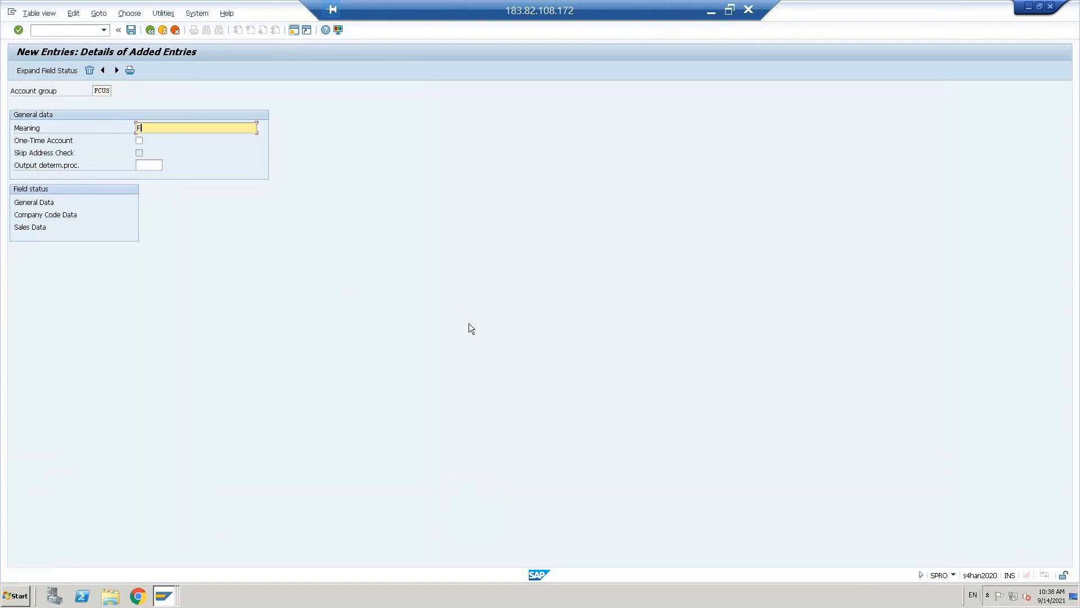
text(or)
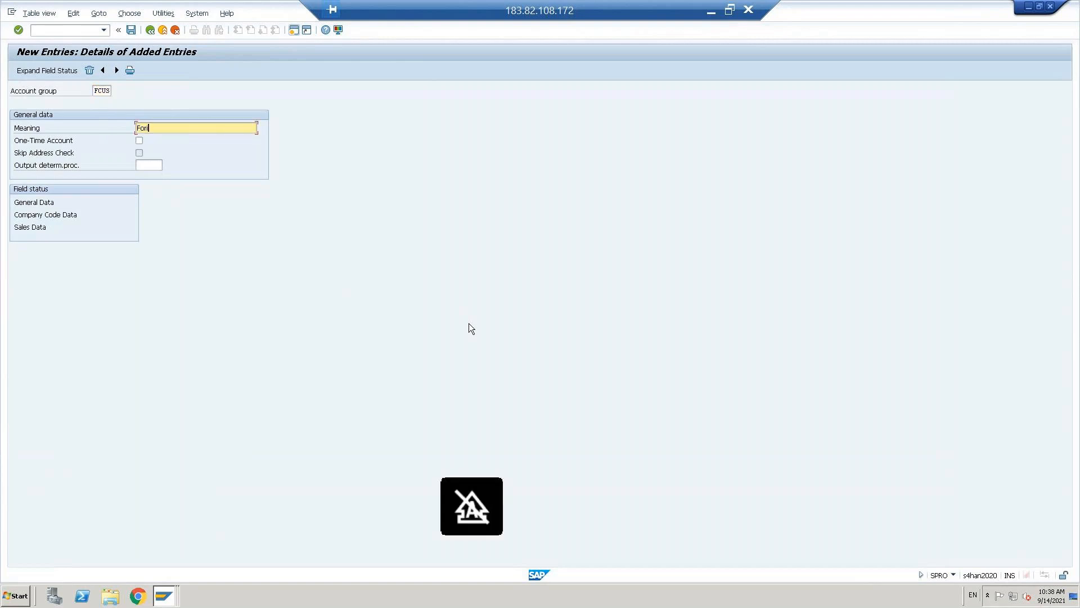
text(ign)
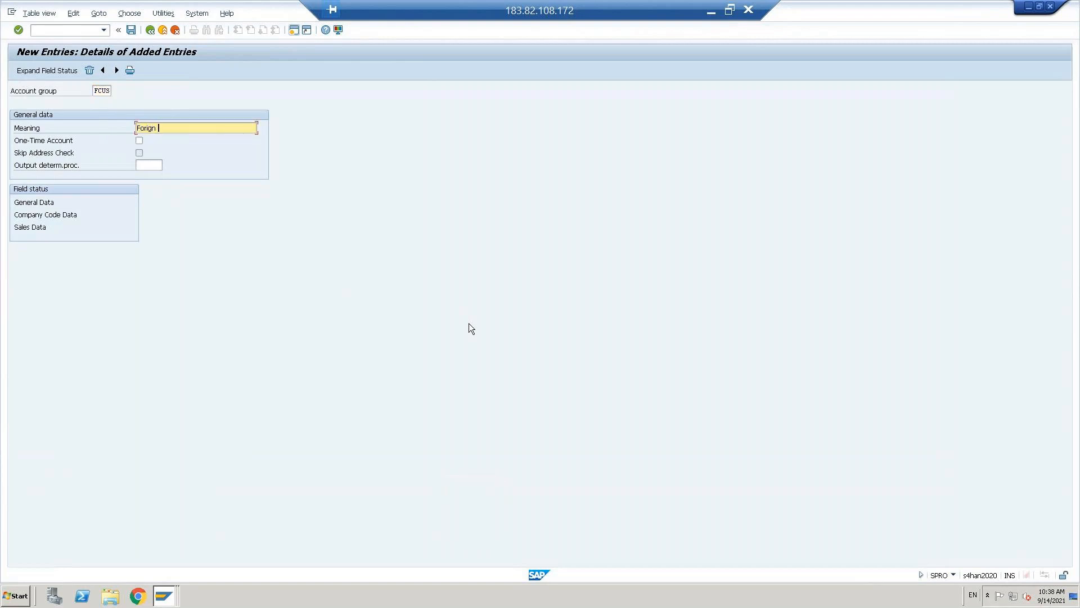
key(BackSpace)
key(Left)
text(e)
key(Left)
text(customer)
key(shift+Tab)
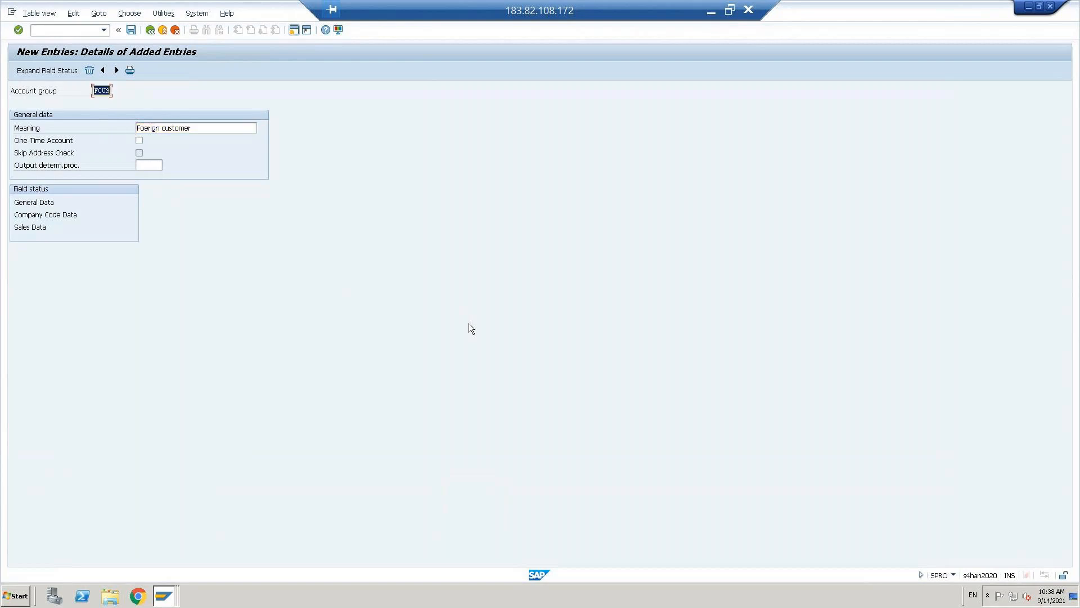
key(ctrl+s)
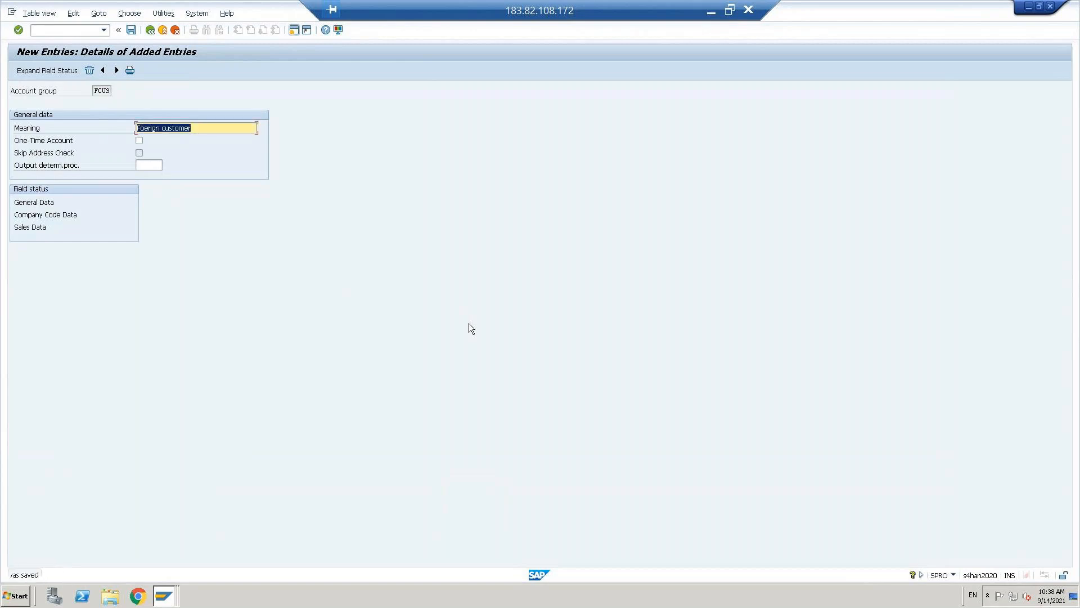
- Go back from the added entries to the Customer Account Groups overview, dismissing two Teams notifications
click(149, 32)
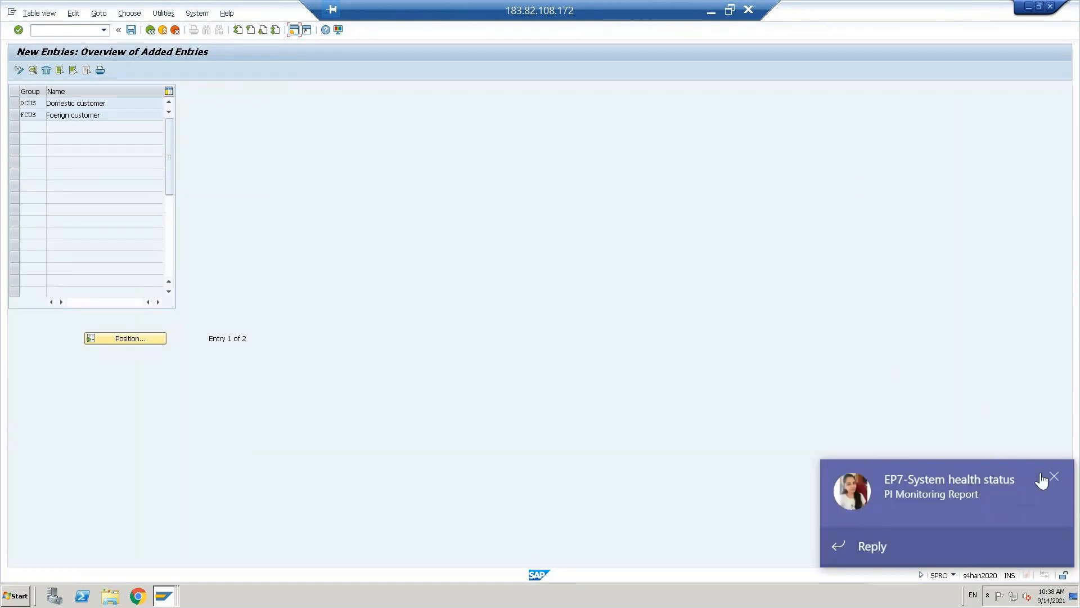
click(1056, 476)
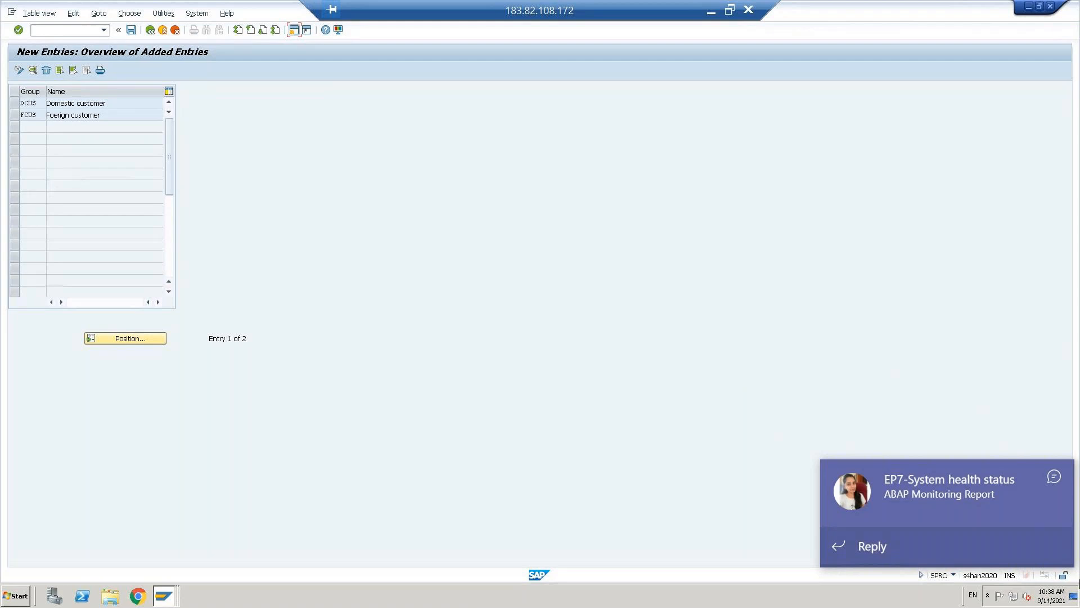
click(1055, 475)
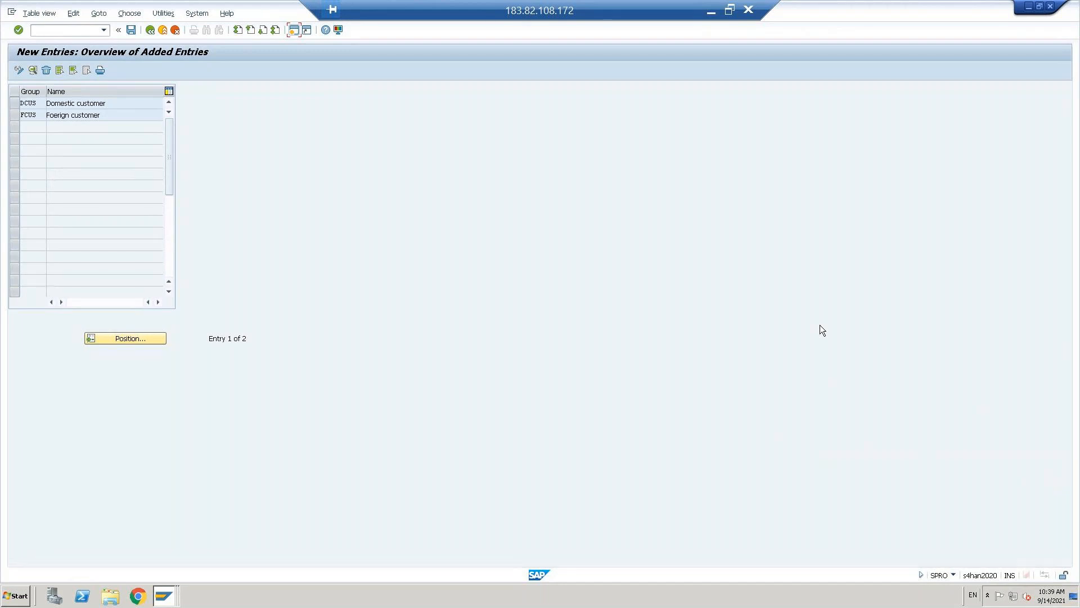
click(151, 30)
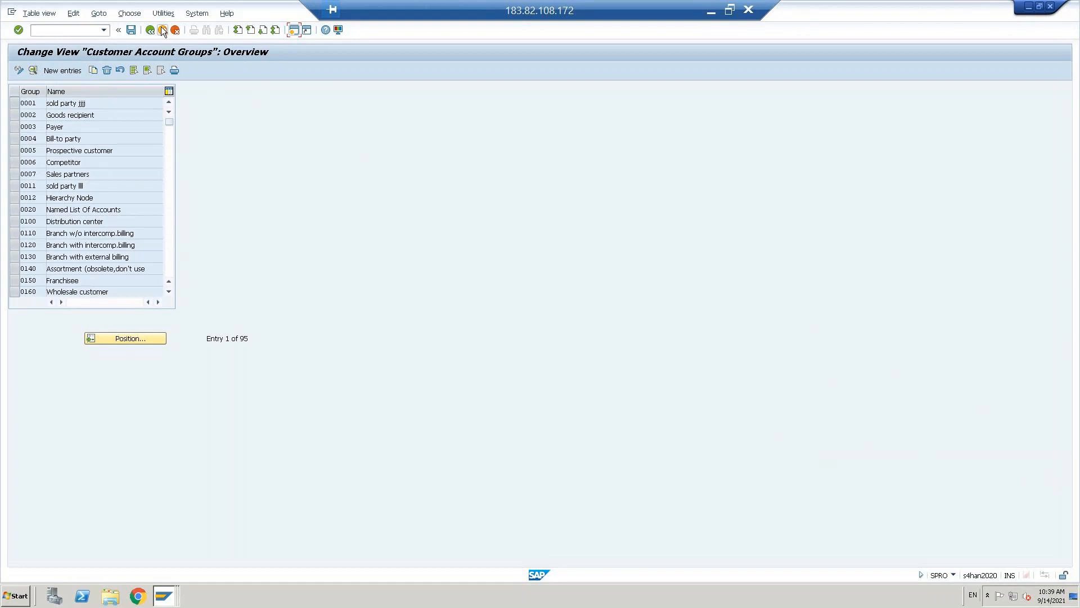
click(151, 31)
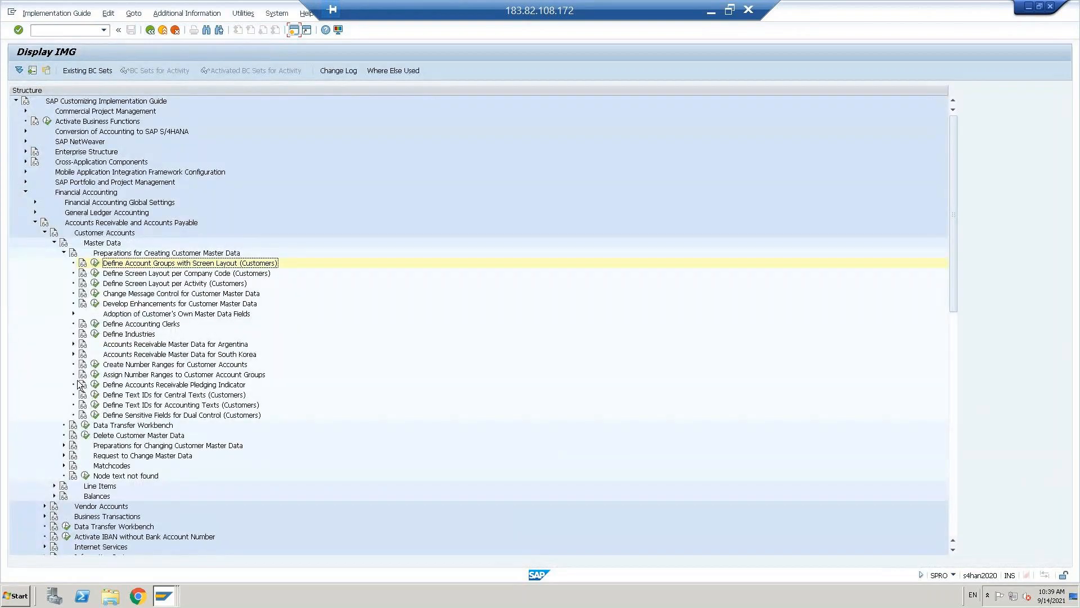
click(94, 364)
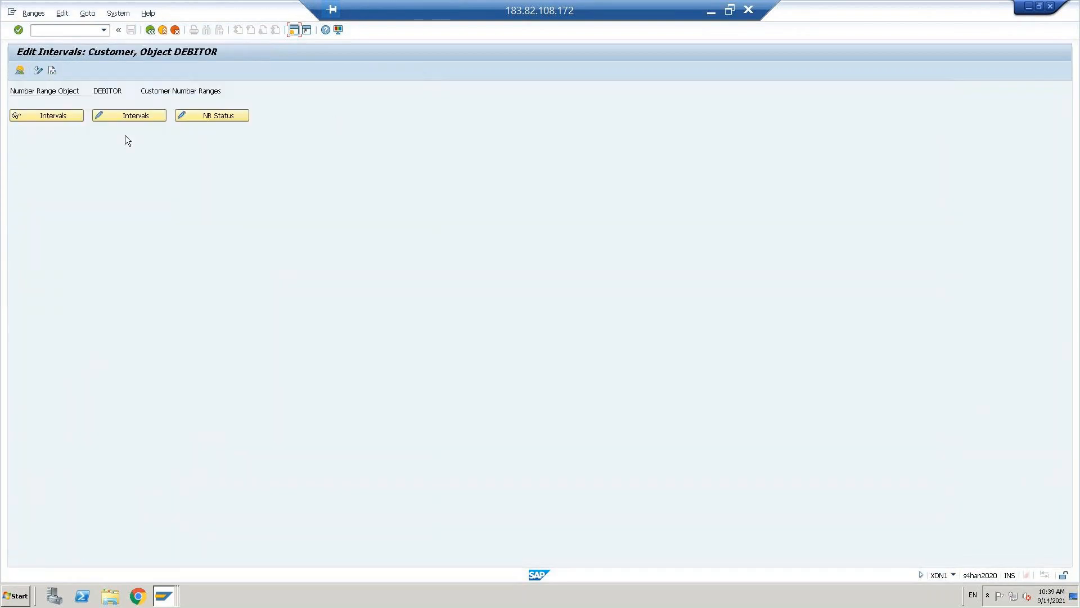
click(126, 116)
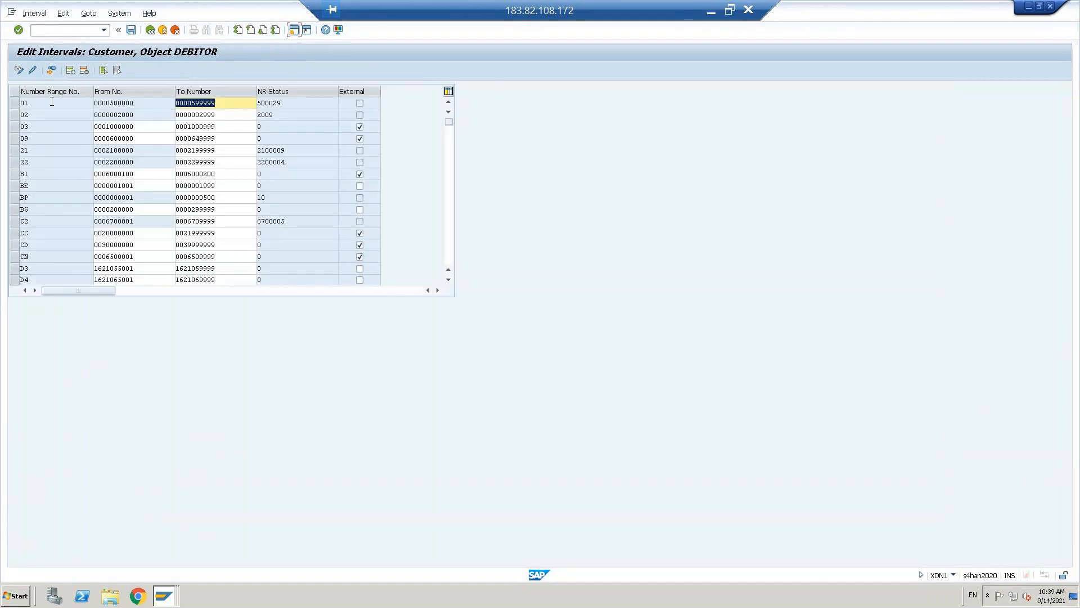
click(70, 71)
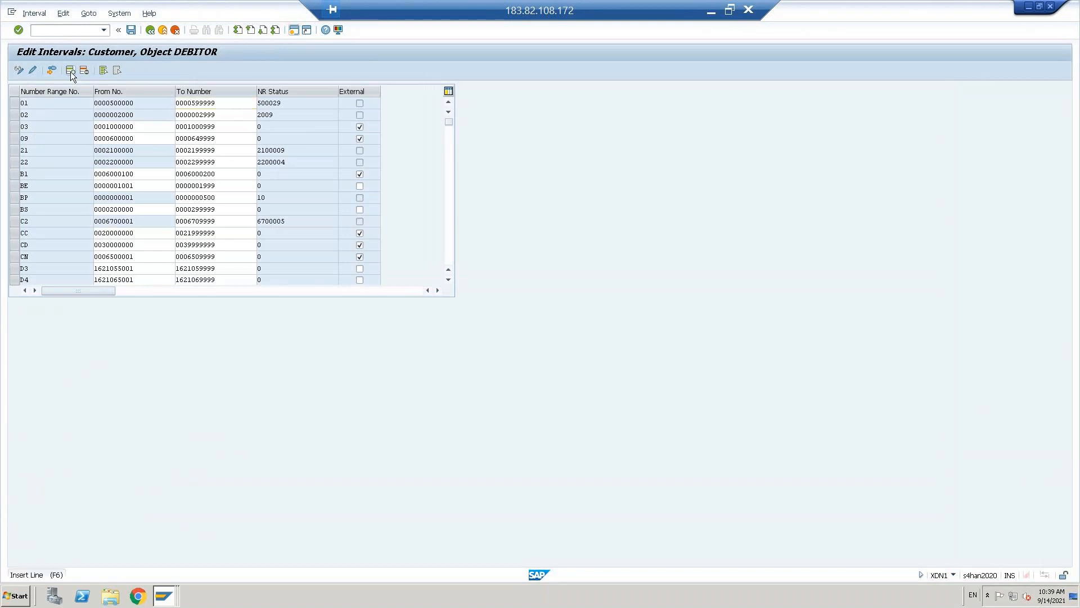
text(0)
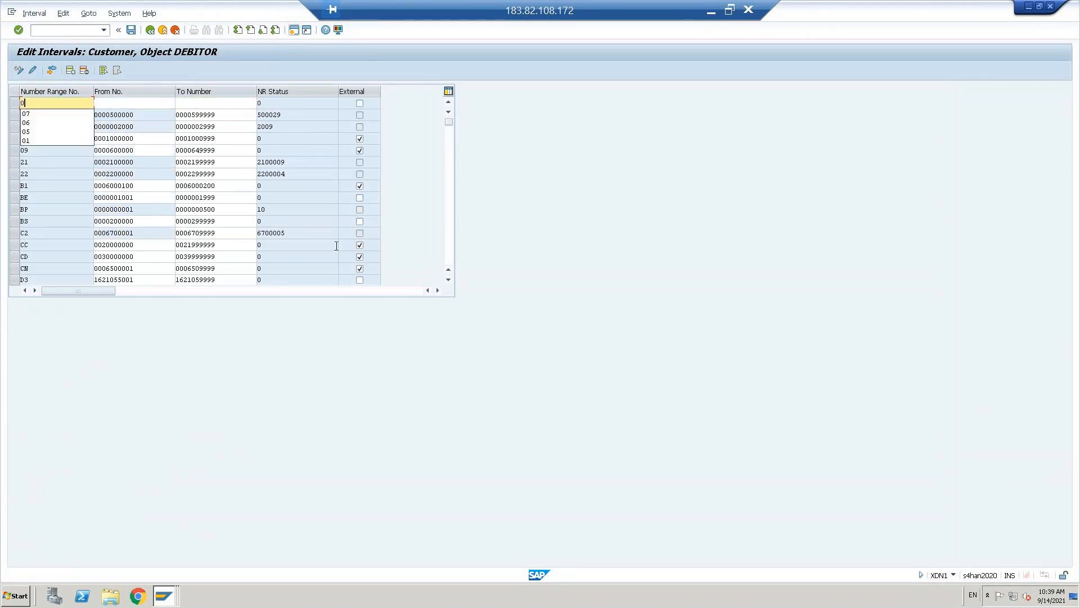
text(4)
key(Tab)
text(0400000000)
key(Tab)
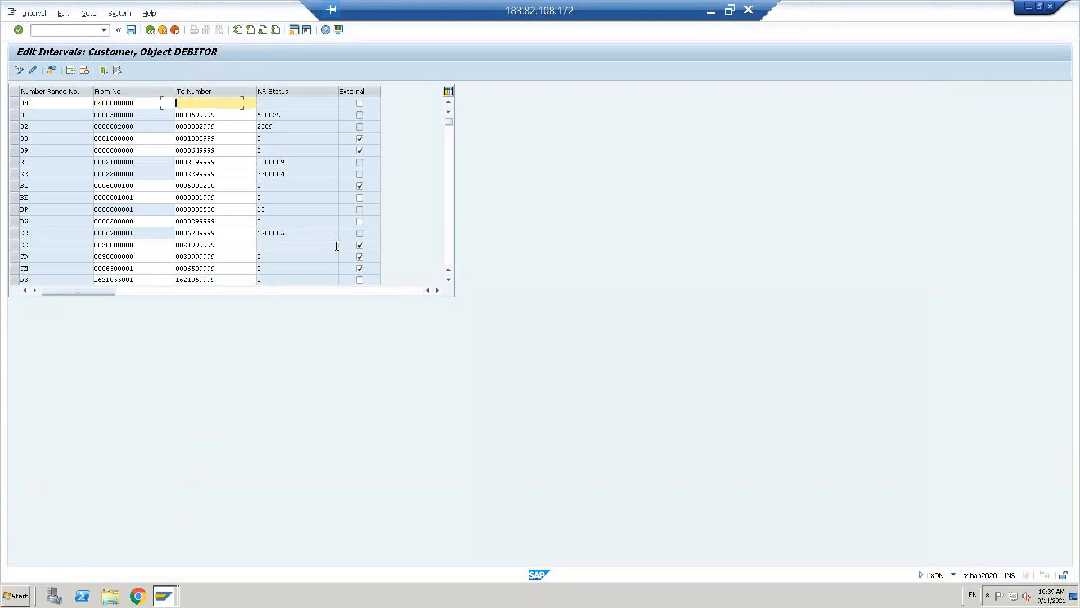
text(0499999999)
key(Return)
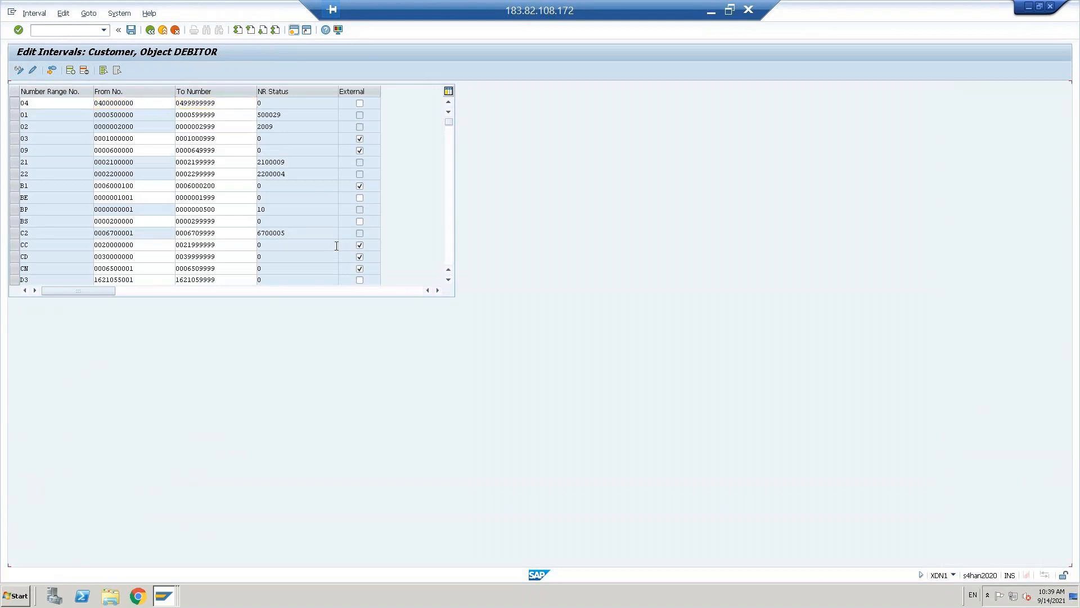
key(ctrl+s)
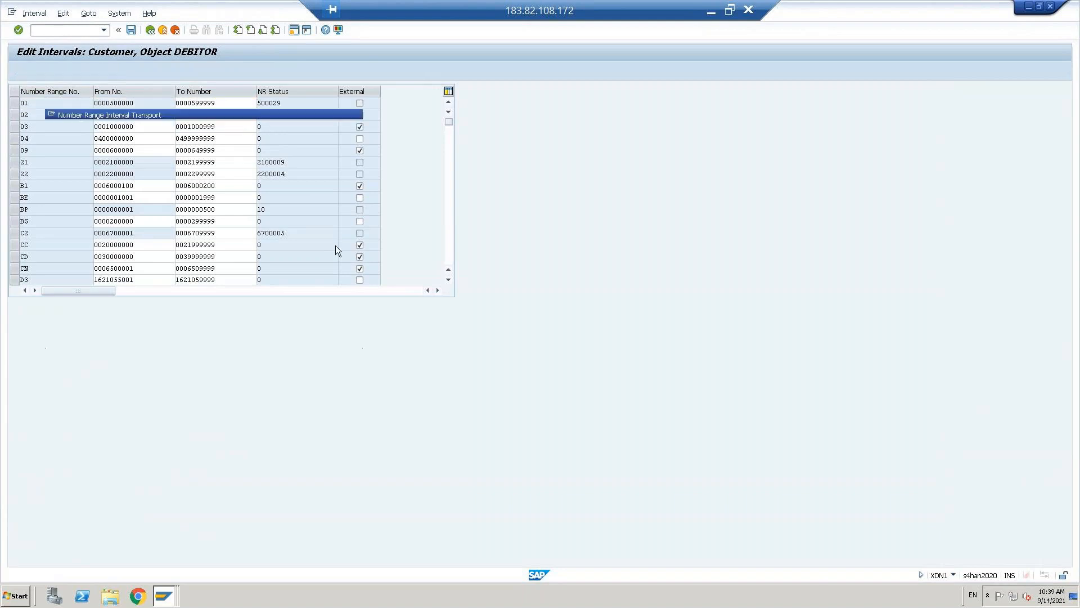
click(317, 340)
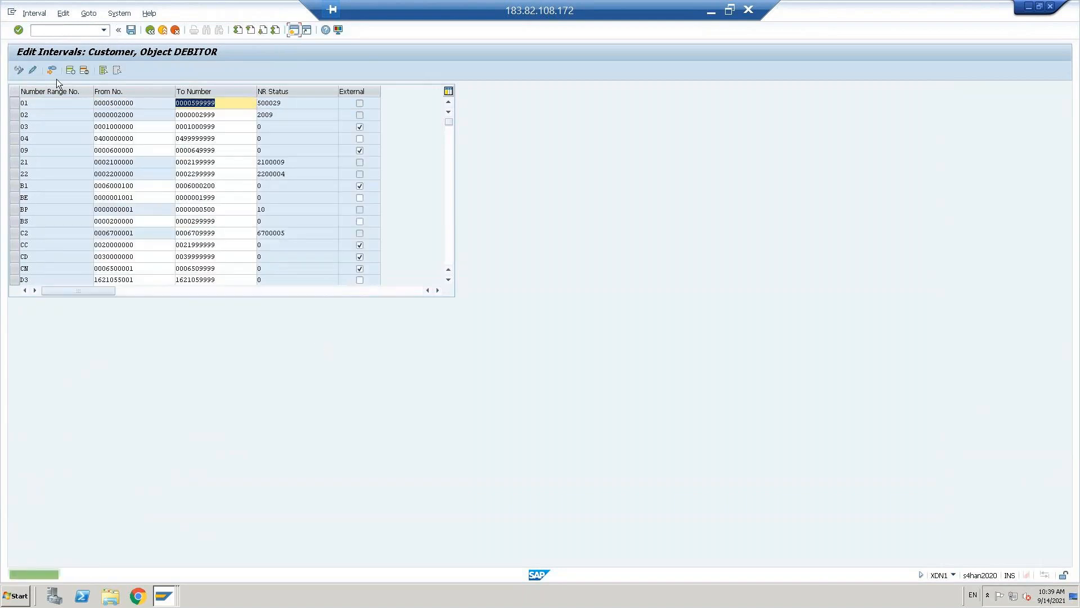
click(70, 70)
text(05)
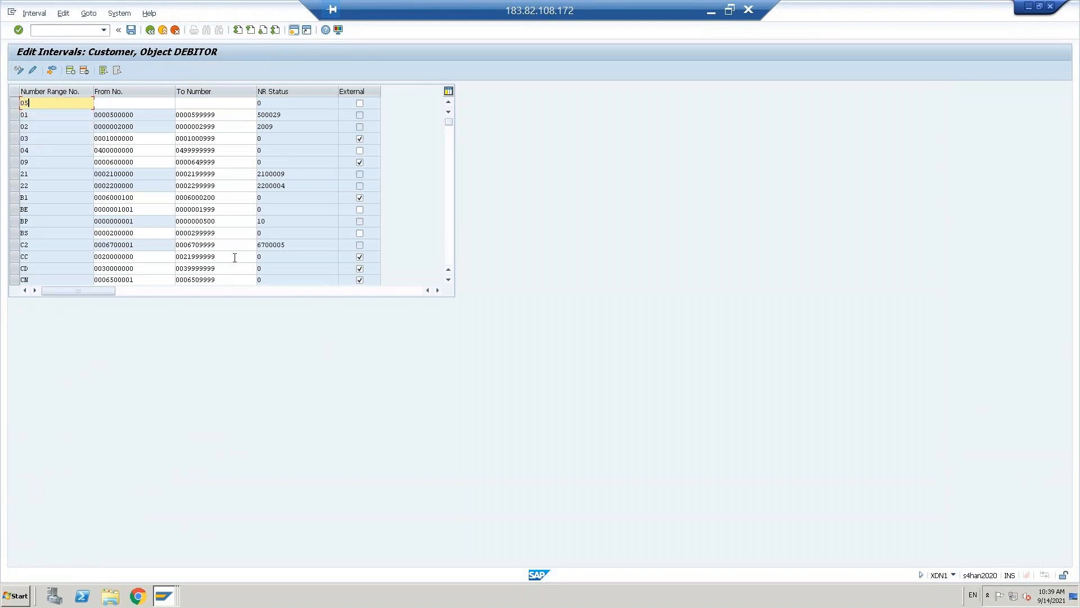
key(Tab)
text(0)
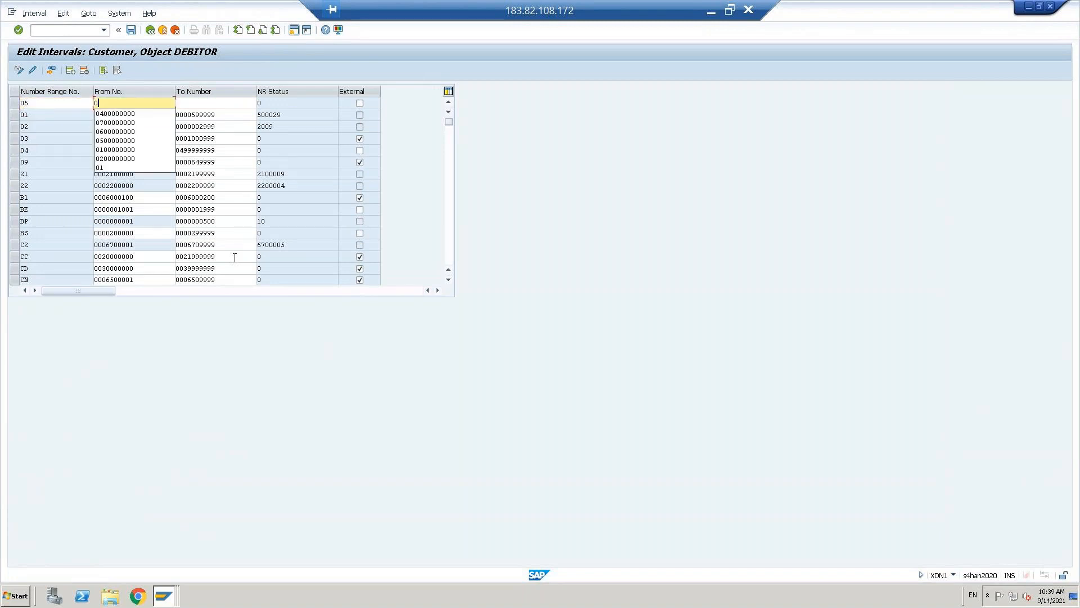
text(500000000)
key(Tab)
text(0599999999)
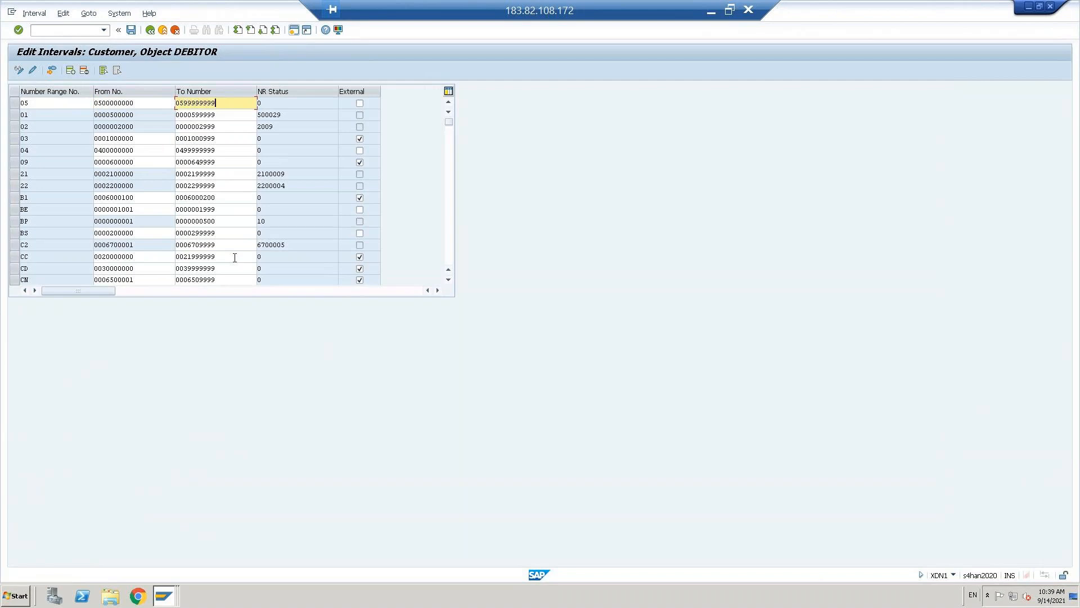
key(Return)
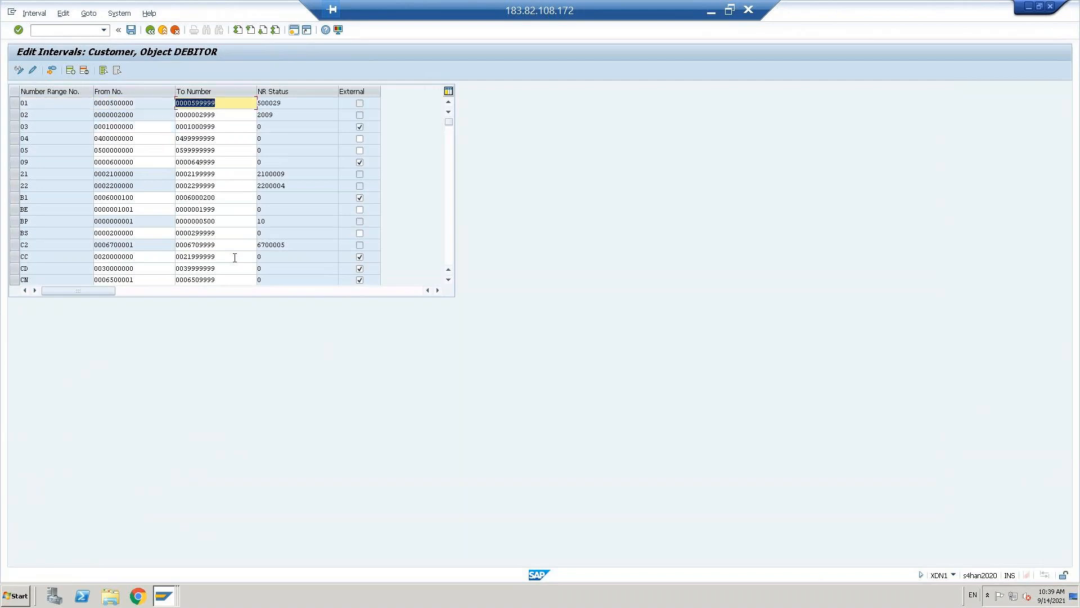
key(ctrl+s)
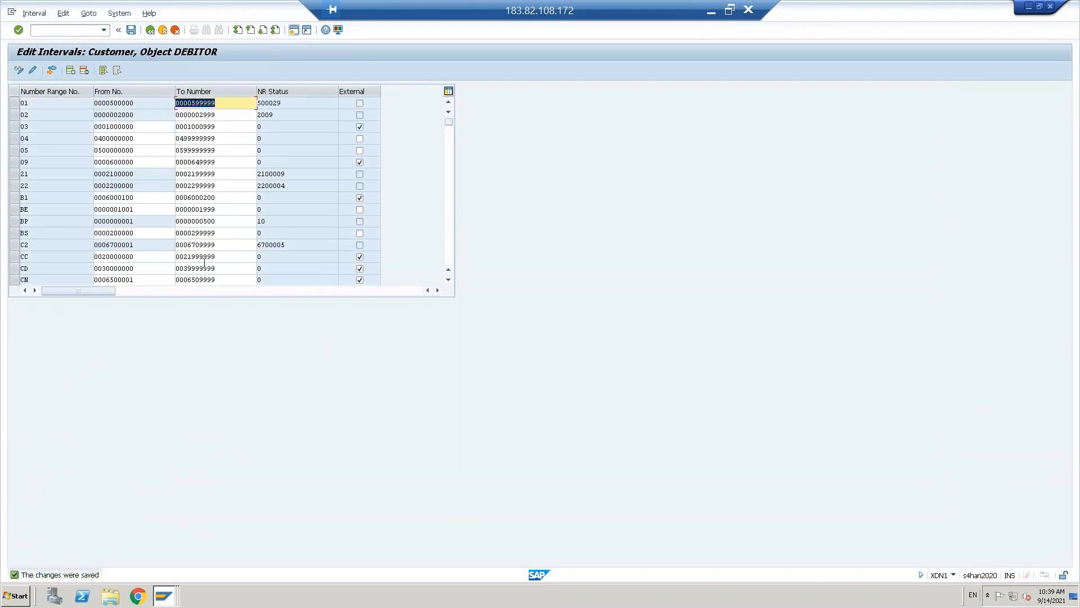
click(25, 139)
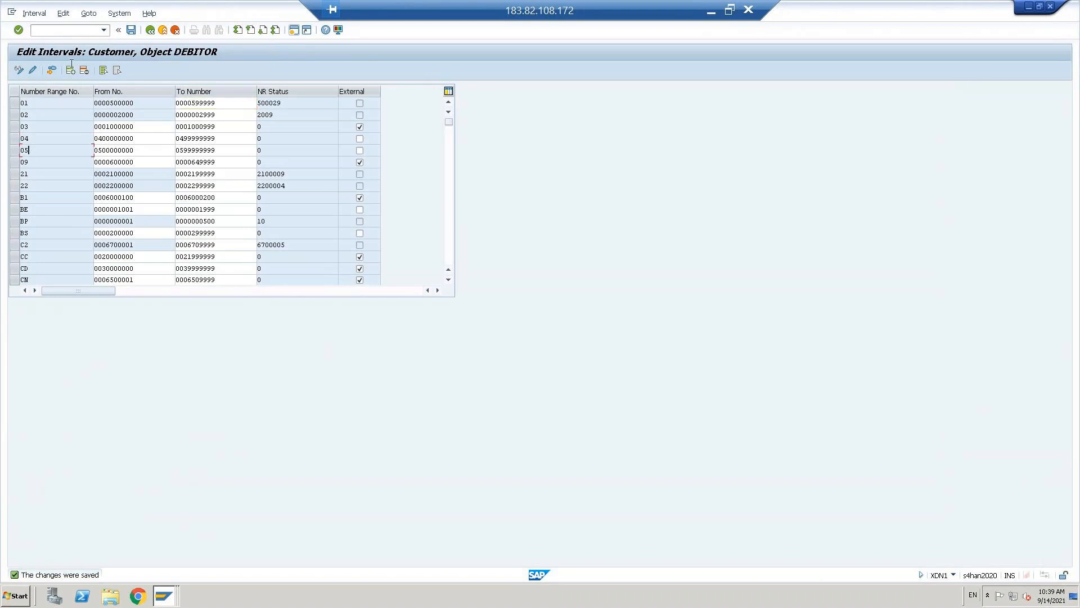
click(150, 30)
click(150, 30)
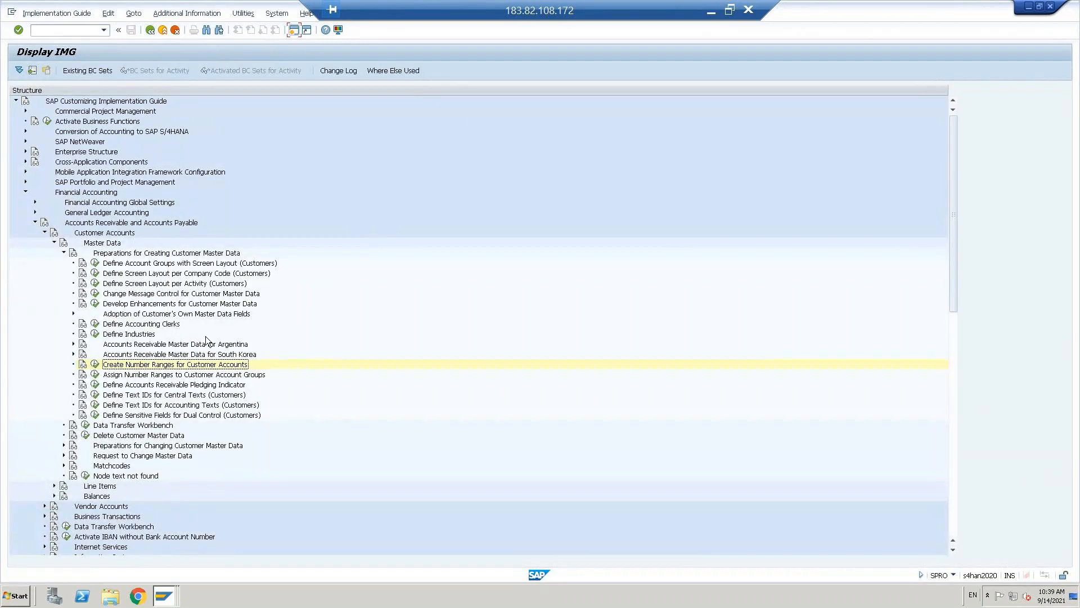
- Open the account group number range assignments and position the list on DCUS
click(95, 374)
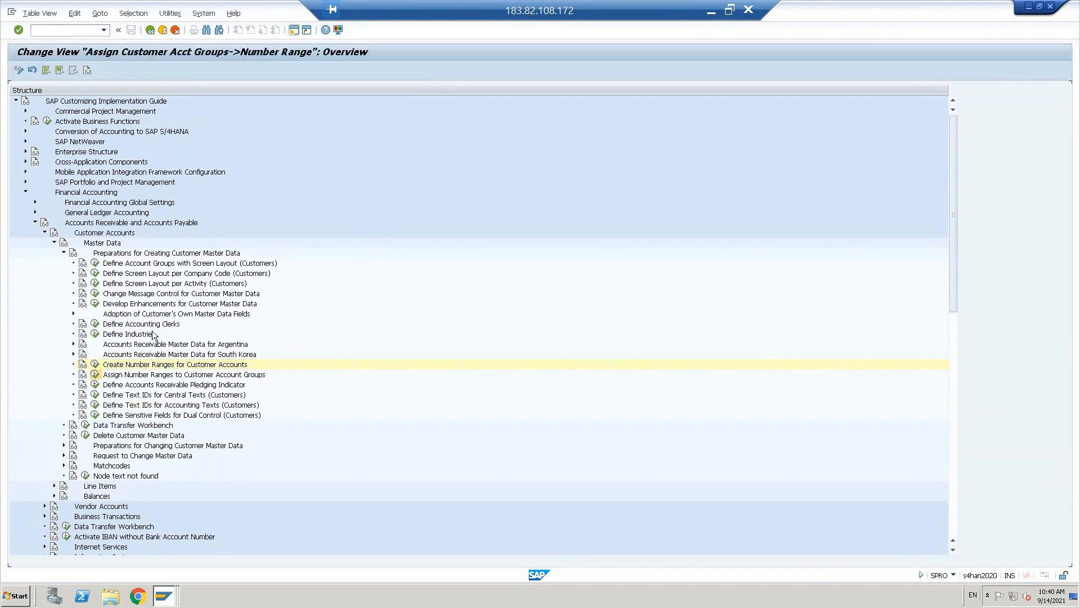
click(132, 332)
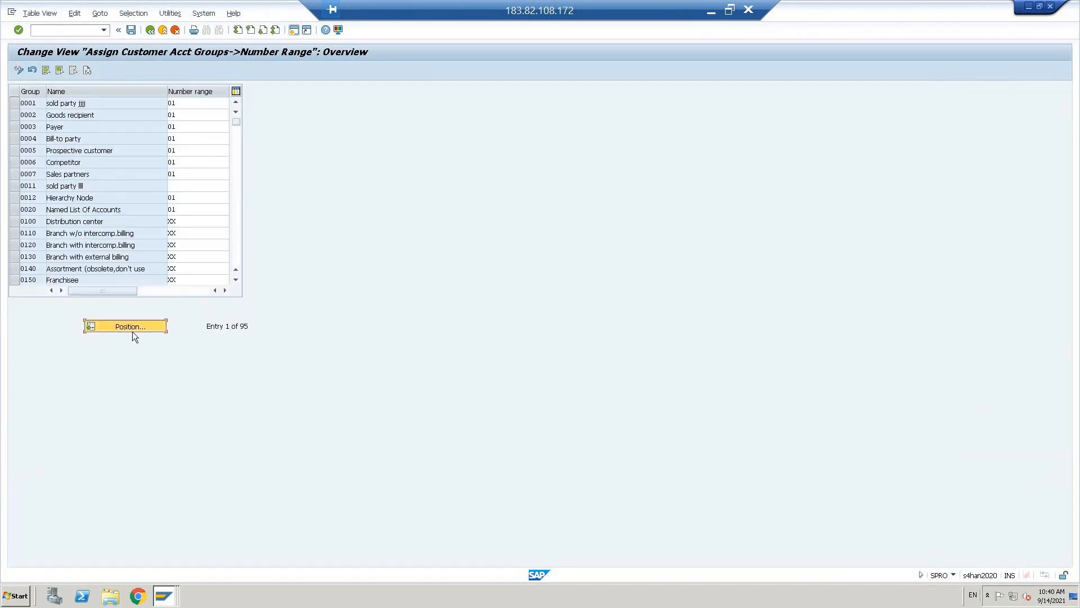
text(d)
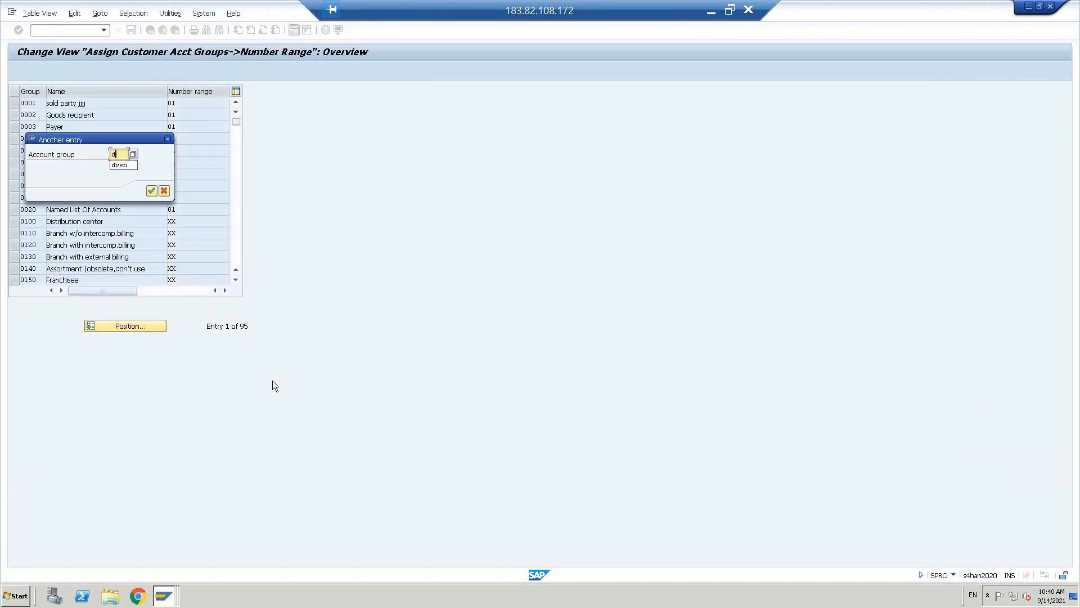
text(cus)
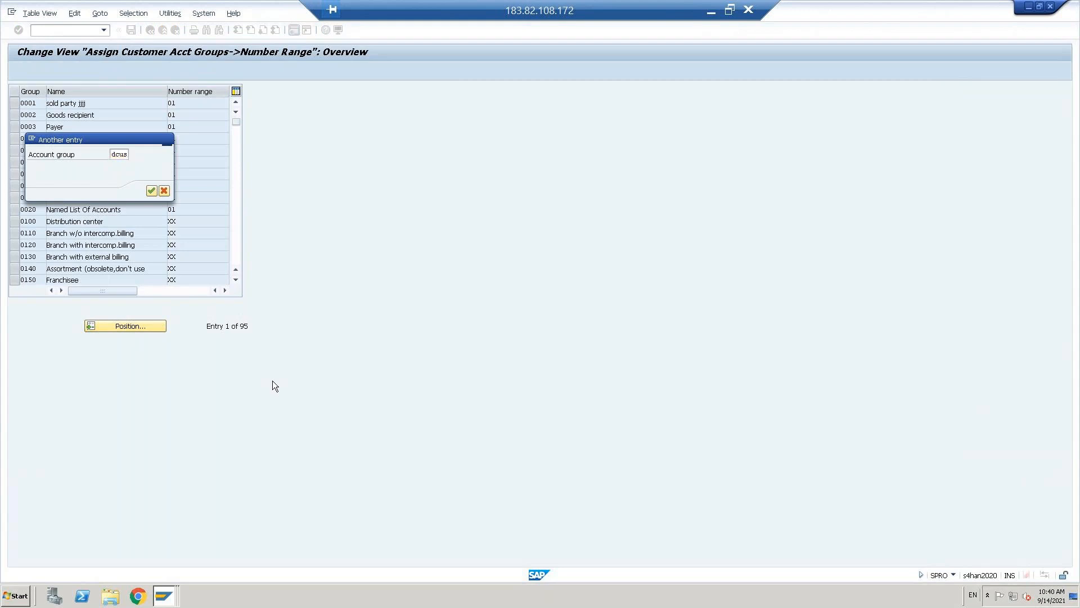
key(Return)
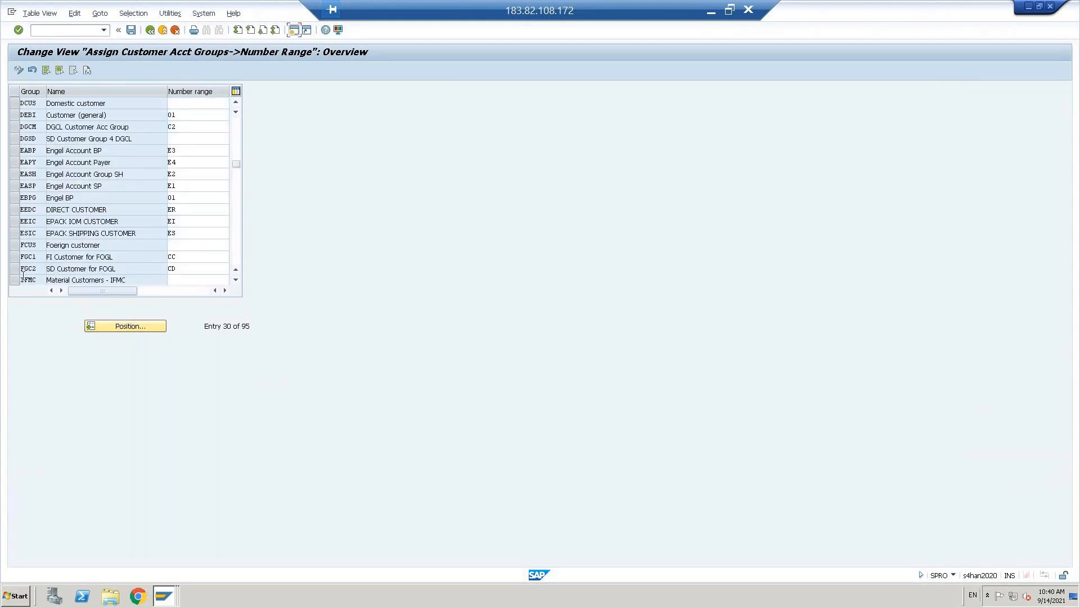
click(14, 244)
click(15, 105)
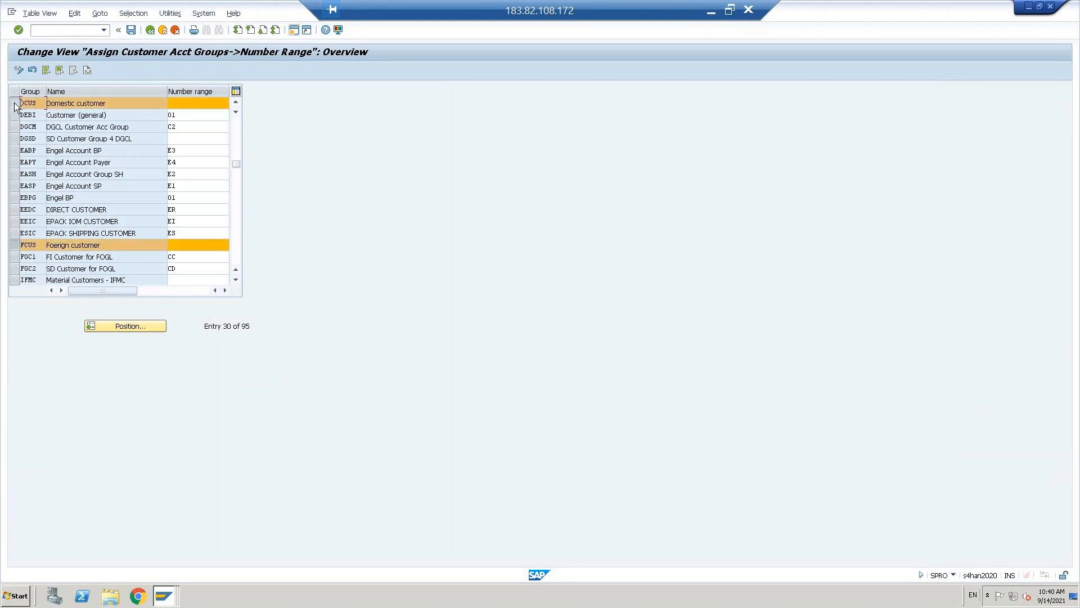
- Enter number range 04 for DCUS and 05 for FCUS, save to the request, and go back
click(186, 104)
text(04)
click(187, 245)
text(05)
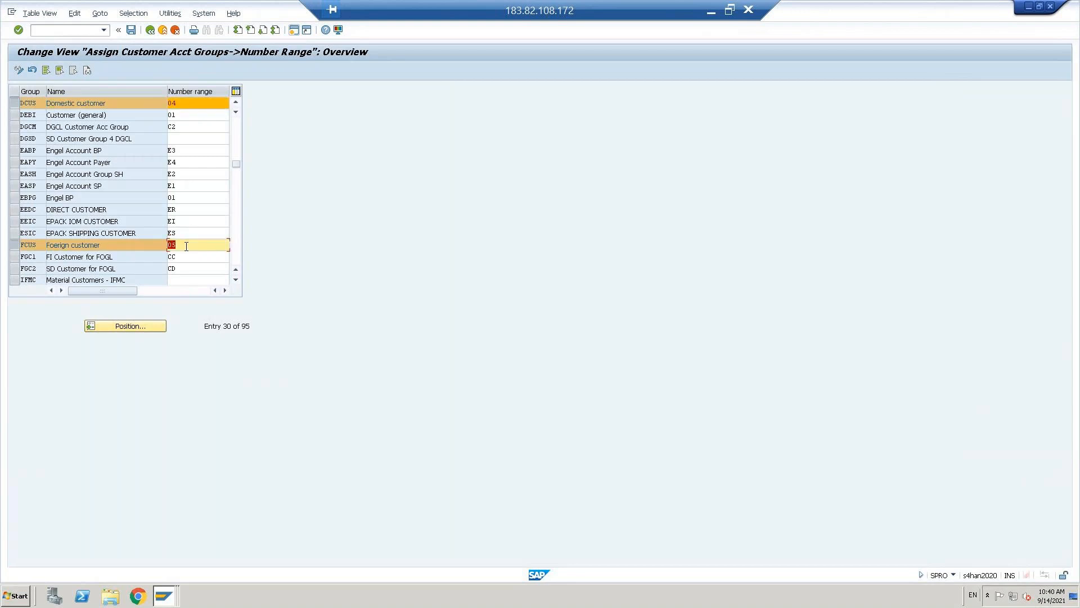
key(ctrl+s)
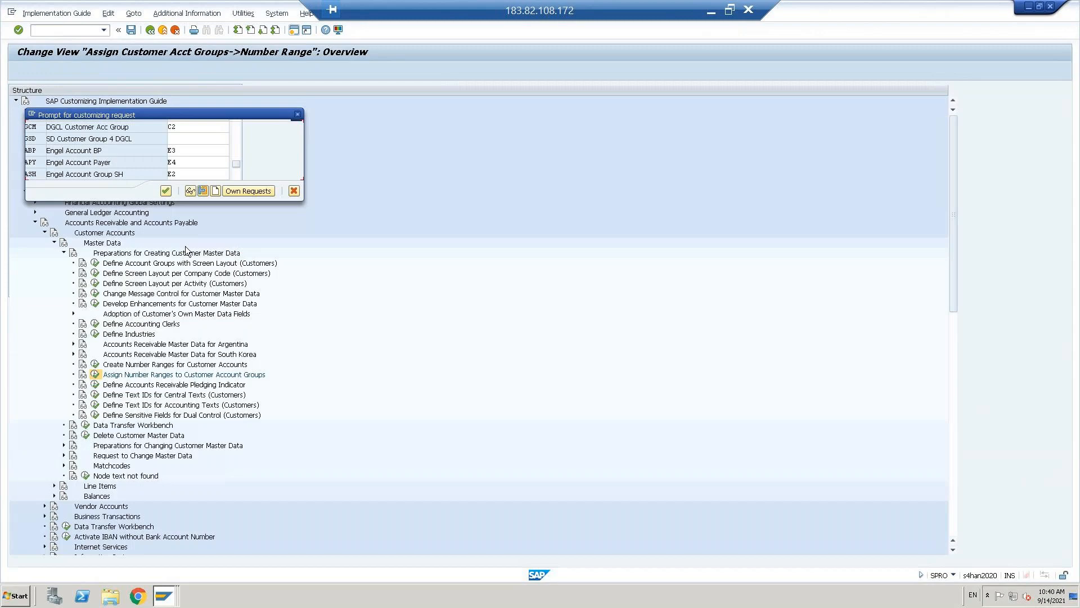
click(165, 191)
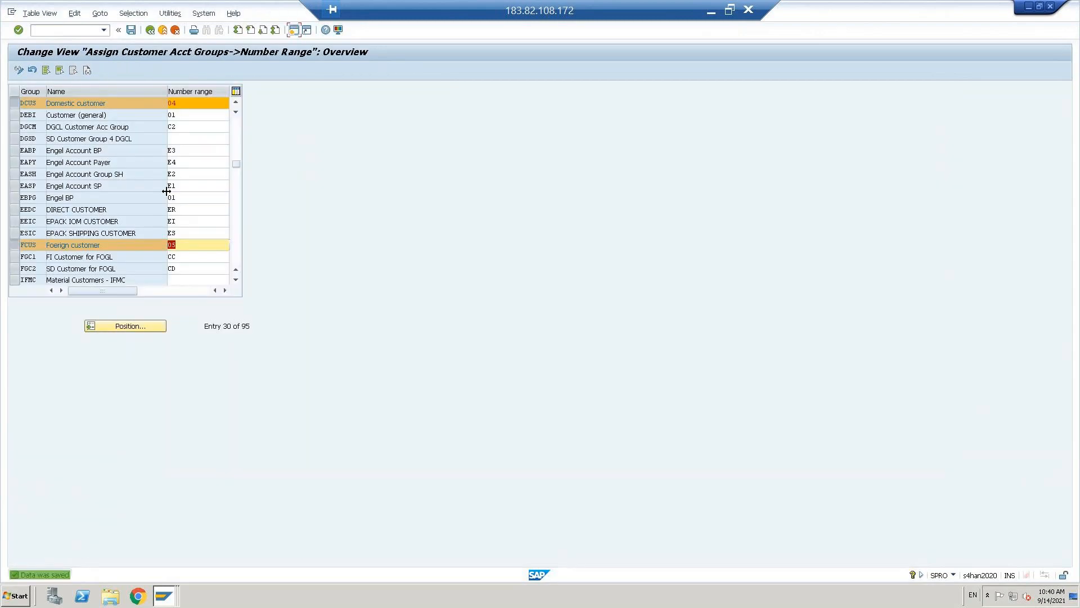
click(151, 31)
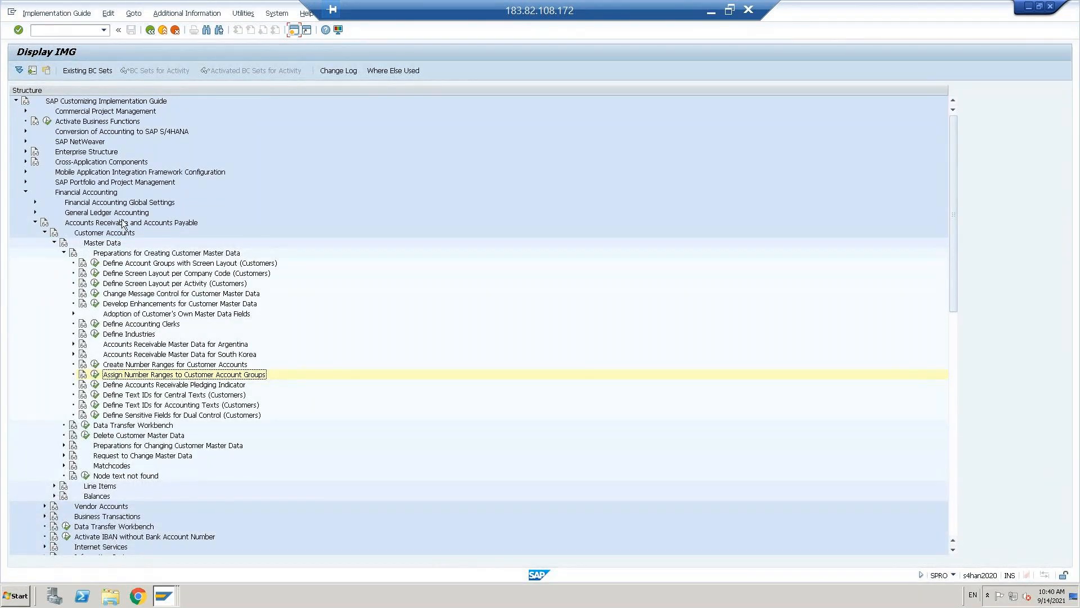
- Collapse Financial Accounting and expand Cross-Application Components > SAP Business Partner > Business Partner
click(64, 253)
click(35, 223)
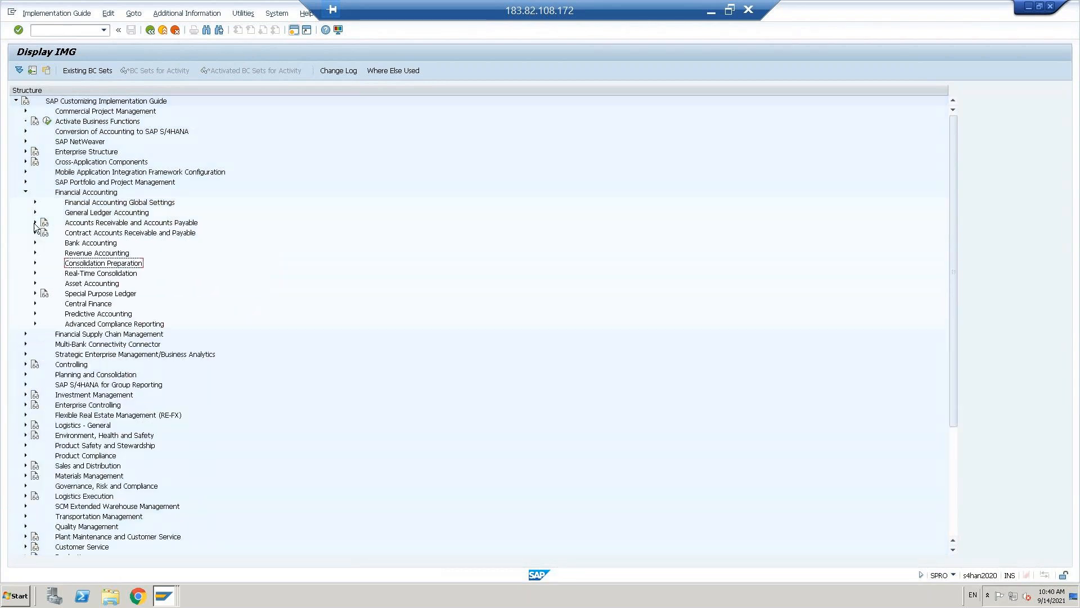
click(25, 192)
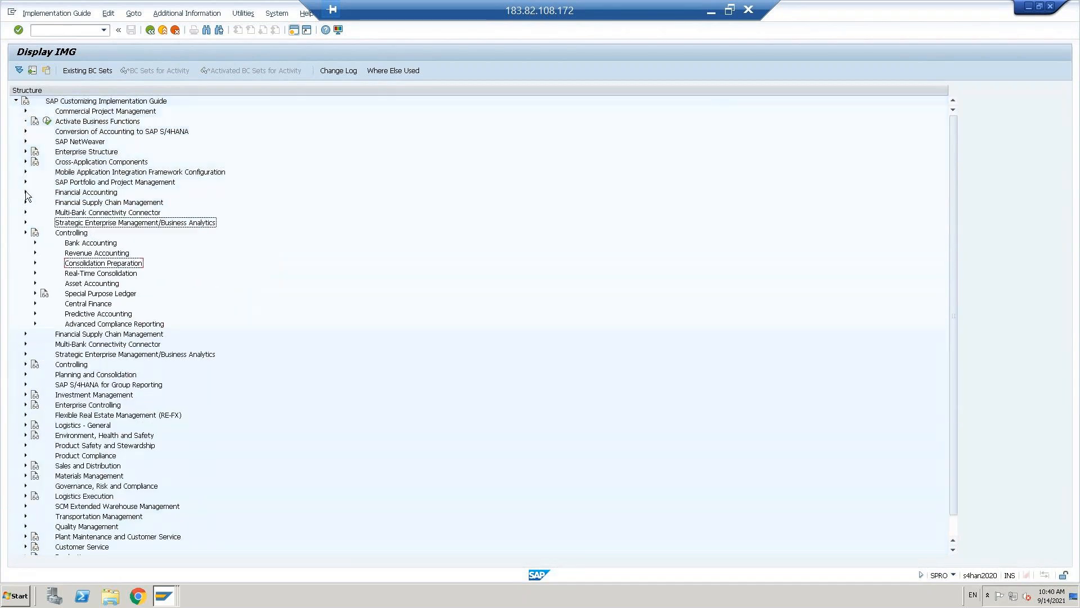
click(118, 162)
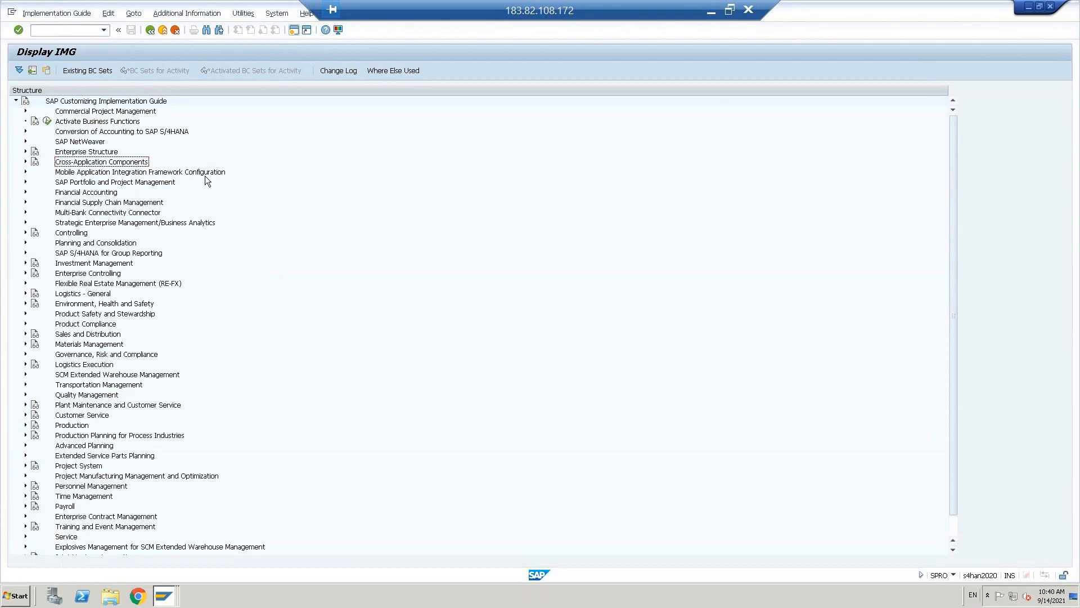
key(Right)
key(Down)
key(Down)
key(Down)
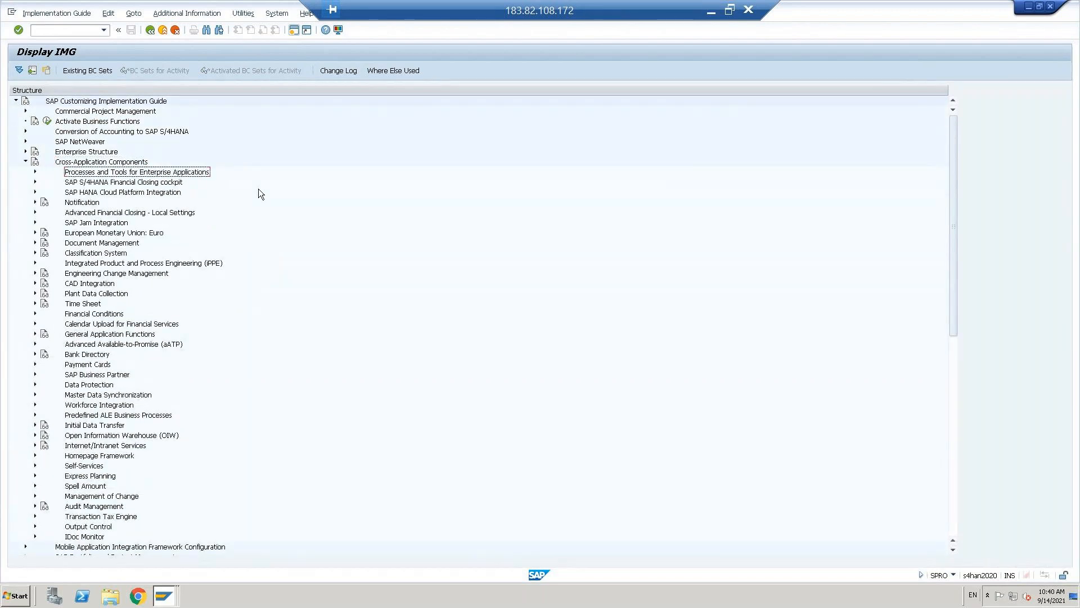
key(Down)
key(Down)
key(Down)
key(Down)
key(Down)
key(Down)
key(Down)
key(Down)
key(Down)
key(Down)
key(Down)
key(Down)
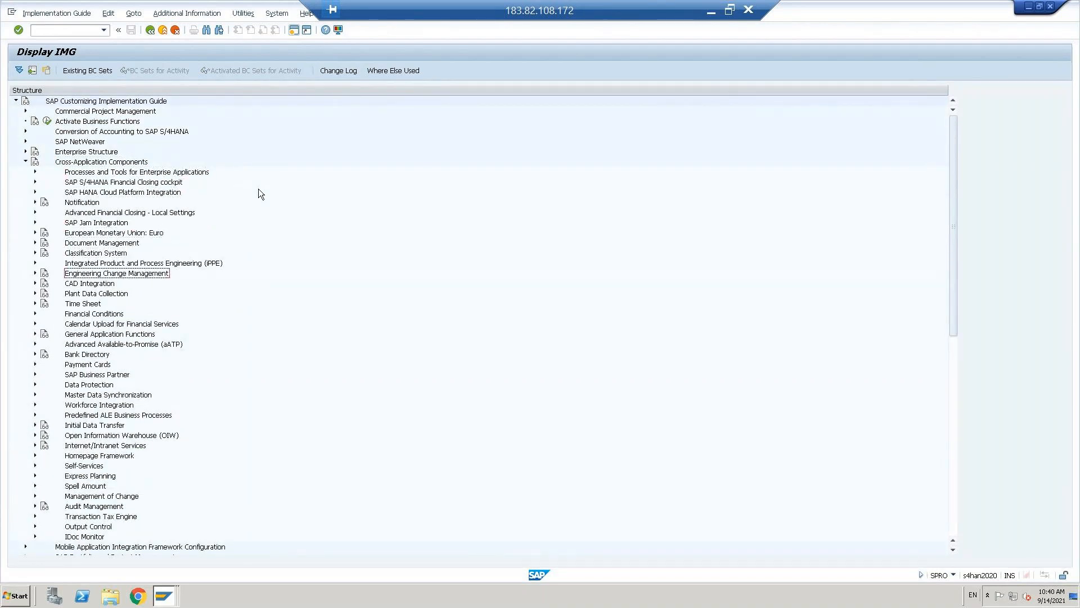
key(Down)
key(Down)
key(Down)
key(Down)
key(Down)
key(Down)
key(Right)
key(Down)
key(Down)
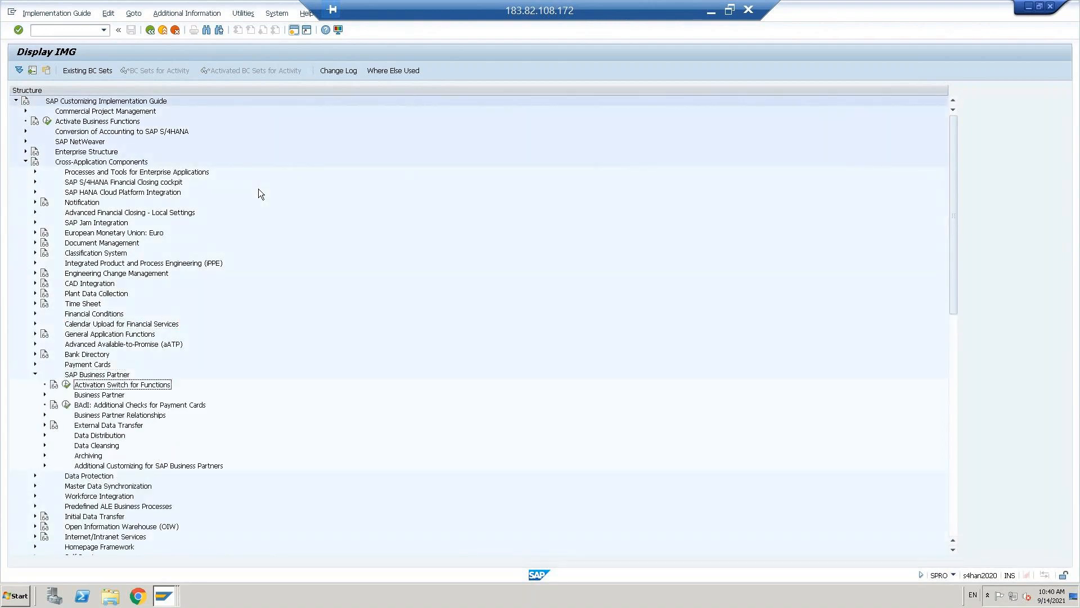
key(Right)
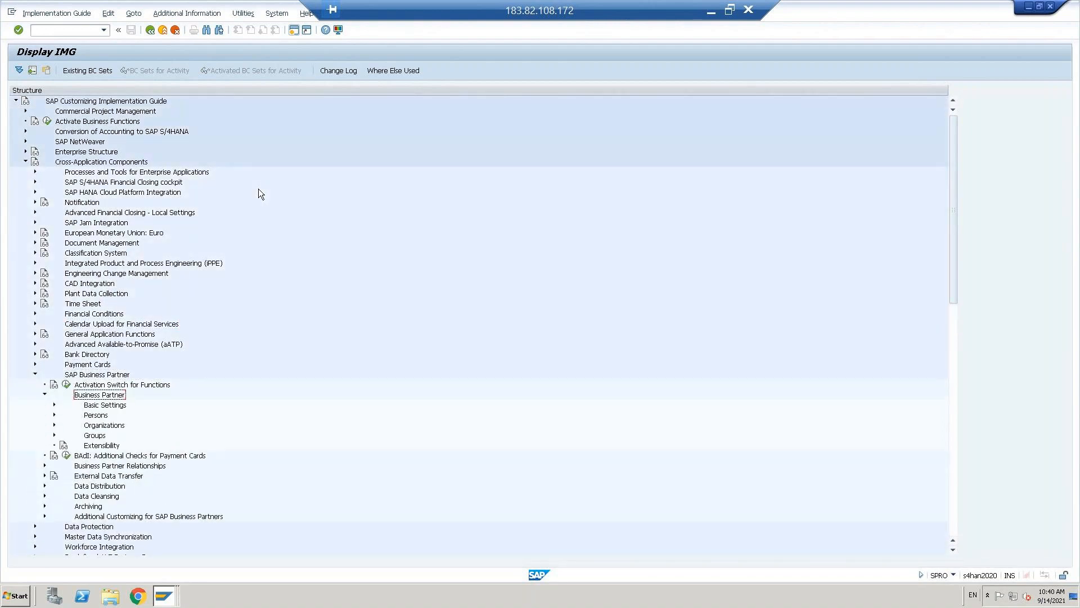
- Expand Basic Settings and then its Number Ranges and Groupings node
key(Down)
key(Right)
key(Down)
key(Down)
key(Down)
key(Down)
key(Down)
key(Down)
key(Down)
key(Down)
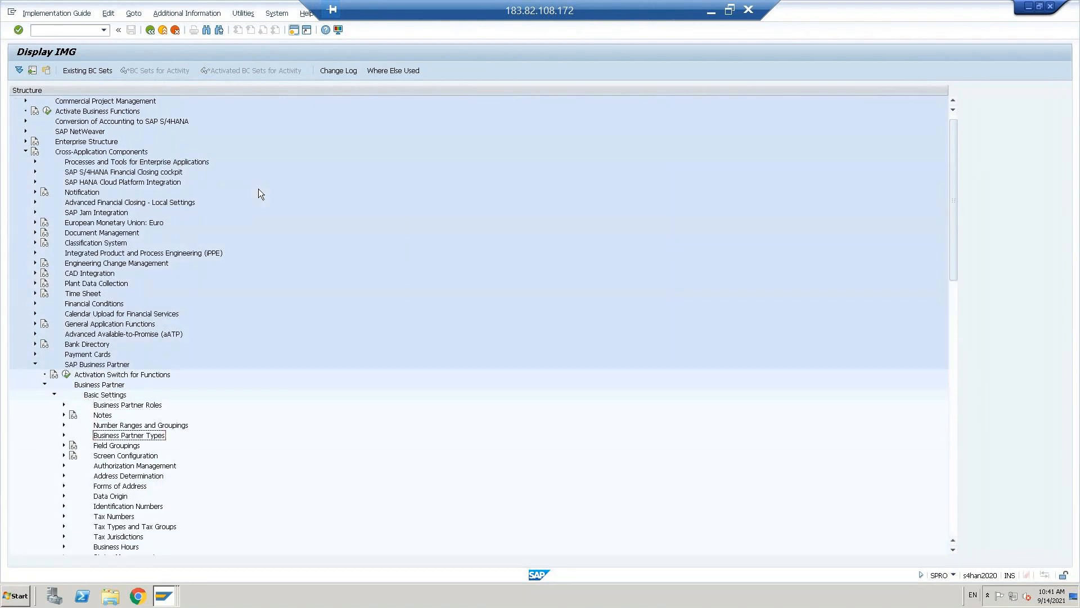
key(Down)
key(Down)
key(Down)
key(Down)
key(Down)
key(Down)
key(Down)
key(Down)
key(Down)
key(Down)
key(Down)
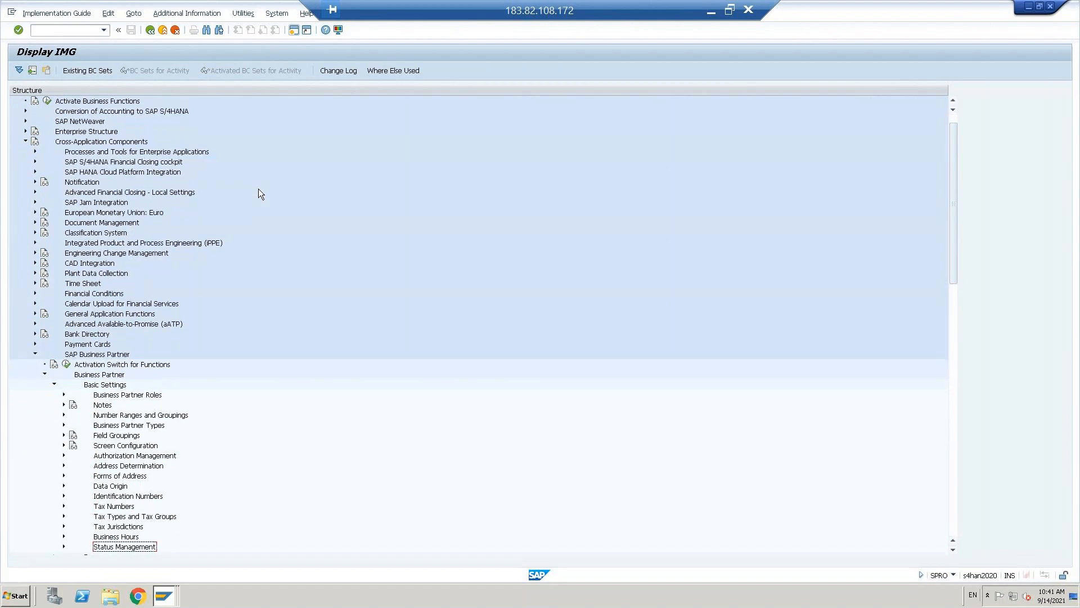
key(Up)
key(Up)
key(Up)
key(Up)
key(Up)
key(Up)
key(Up)
key(Up)
key(Up)
key(Up)
key(Up)
key(Up)
key(Up)
key(Up)
key(Up)
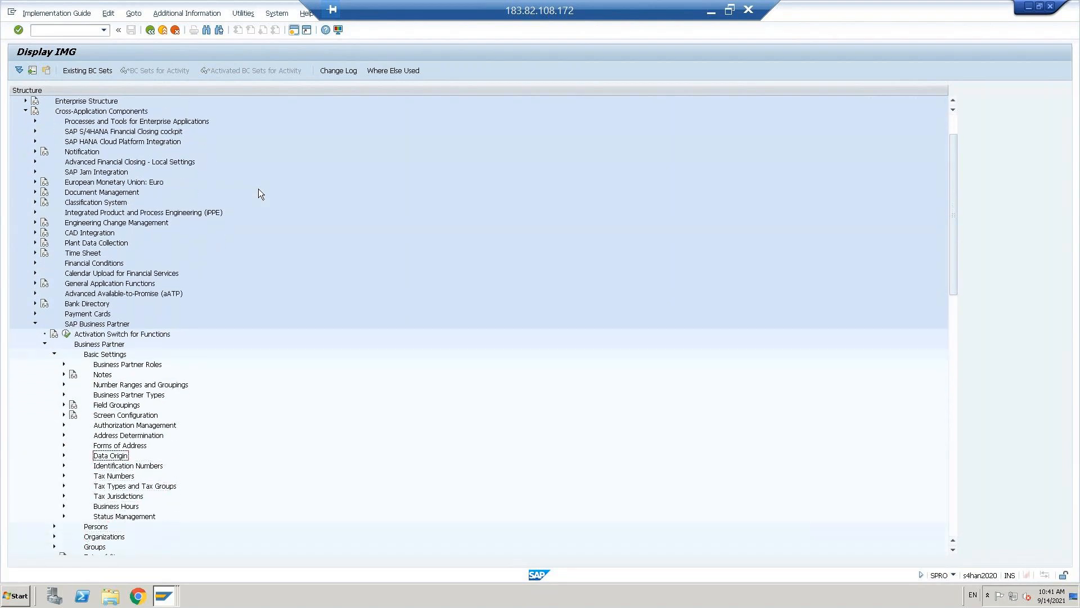
key(Up)
key(Up)
key(Up)
key(Up)
key(Left)
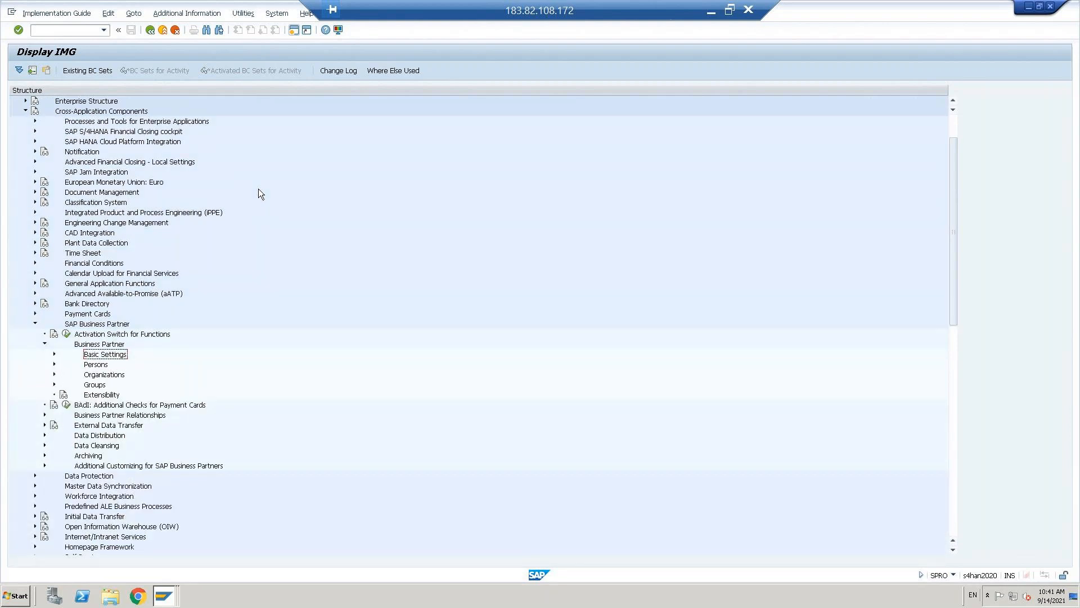
key(Up)
key(Down)
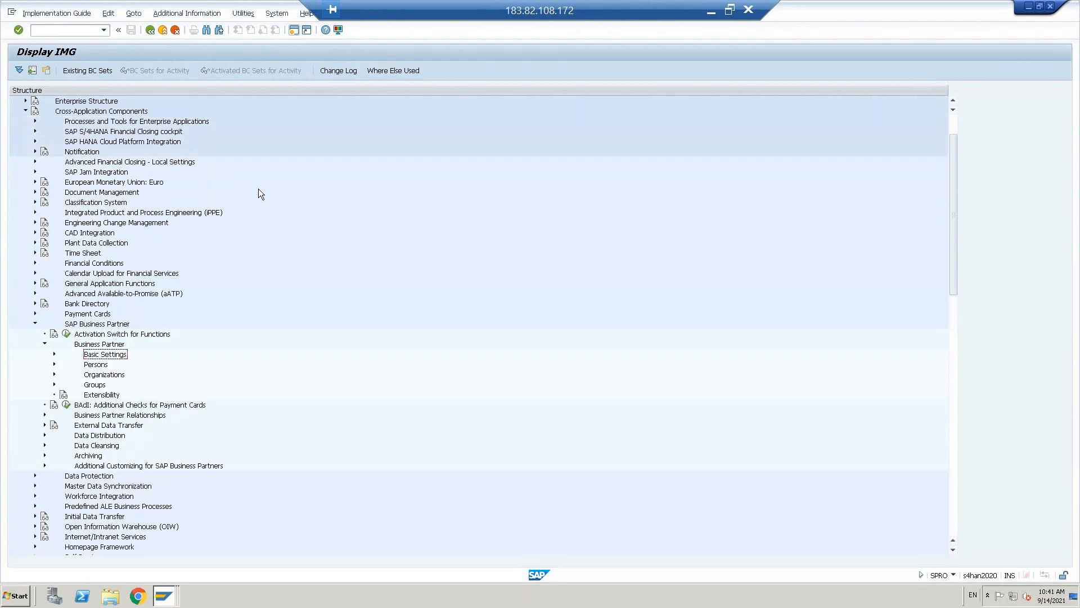
key(Right)
key(Down)
key(Down)
key(Down)
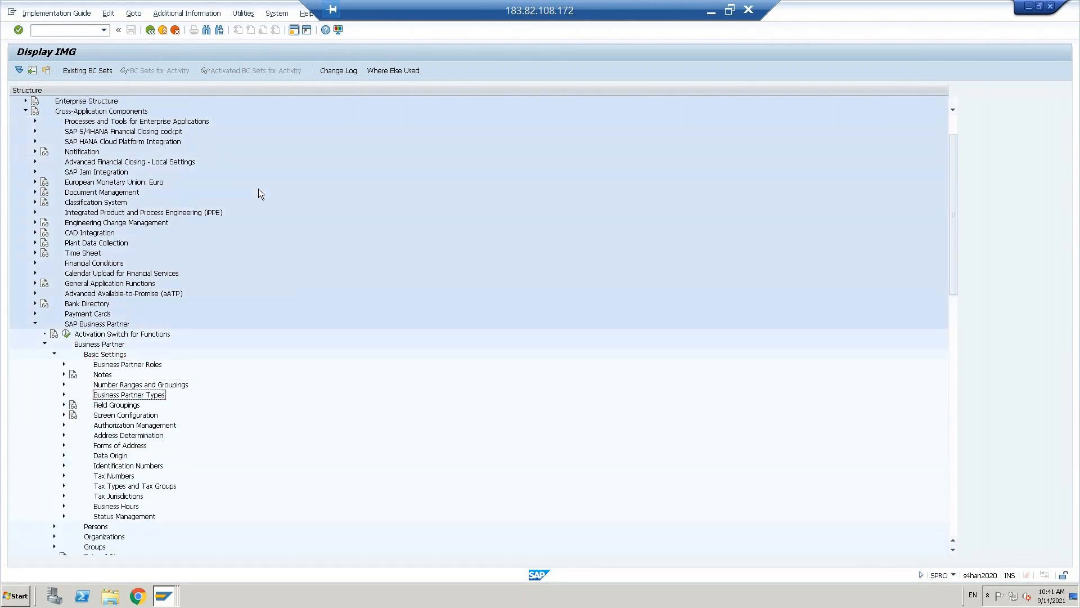
key(Right)
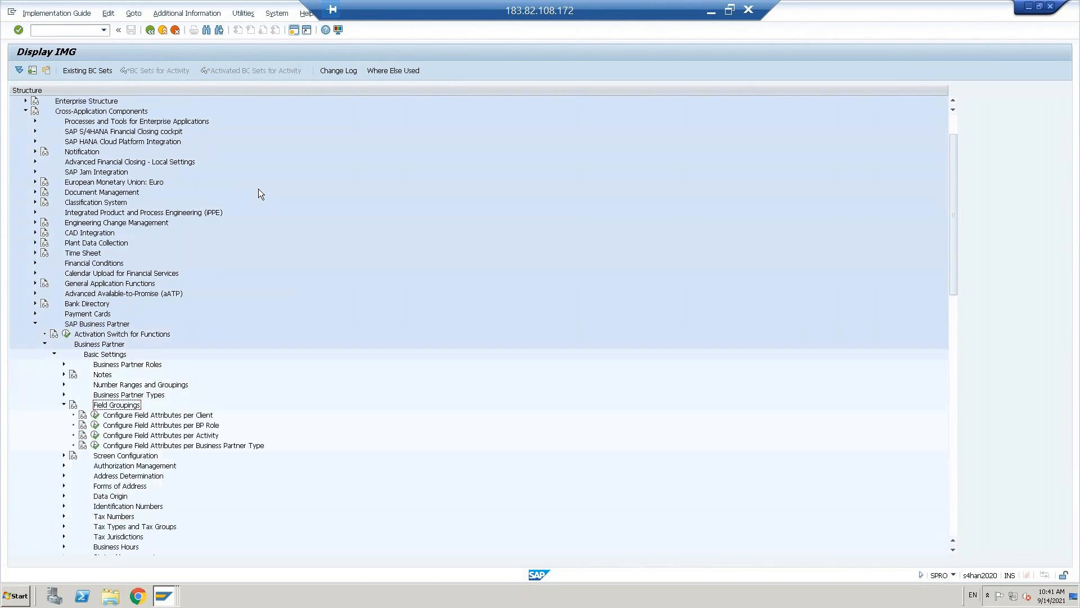
key(Left)
key(Down)
key(Down)
key(Down)
key(Down)
key(Down)
key(Down)
key(Down)
key(Down)
key(Down)
key(Down)
key(Up)
key(Up)
key(Up)
key(Up)
key(Up)
key(Up)
key(Up)
key(Up)
key(Up)
key(Up)
key(Up)
key(Up)
key(Right)
key(Down)
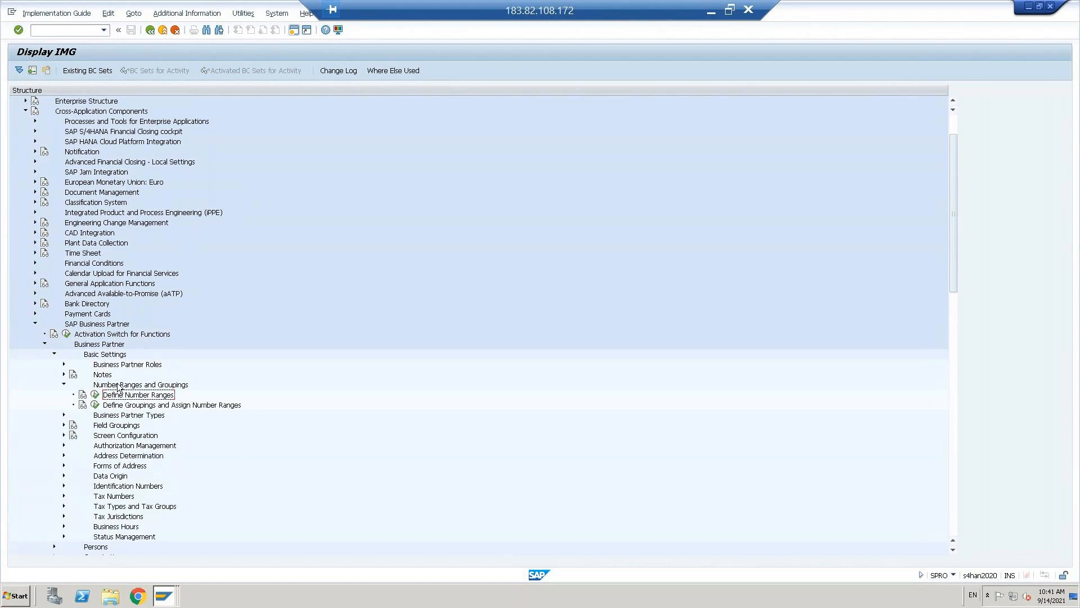
- Run Define Number Ranges and open the BU_PARTNER intervals in change mode
click(135, 387)
click(1054, 476)
click(137, 395)
double_click(121, 398)
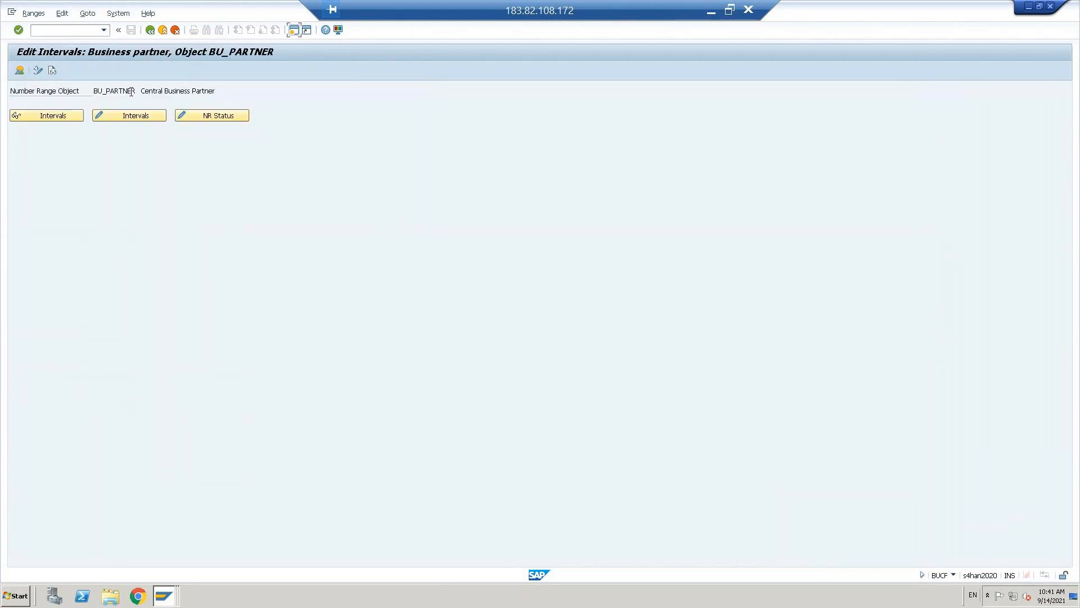
click(125, 115)
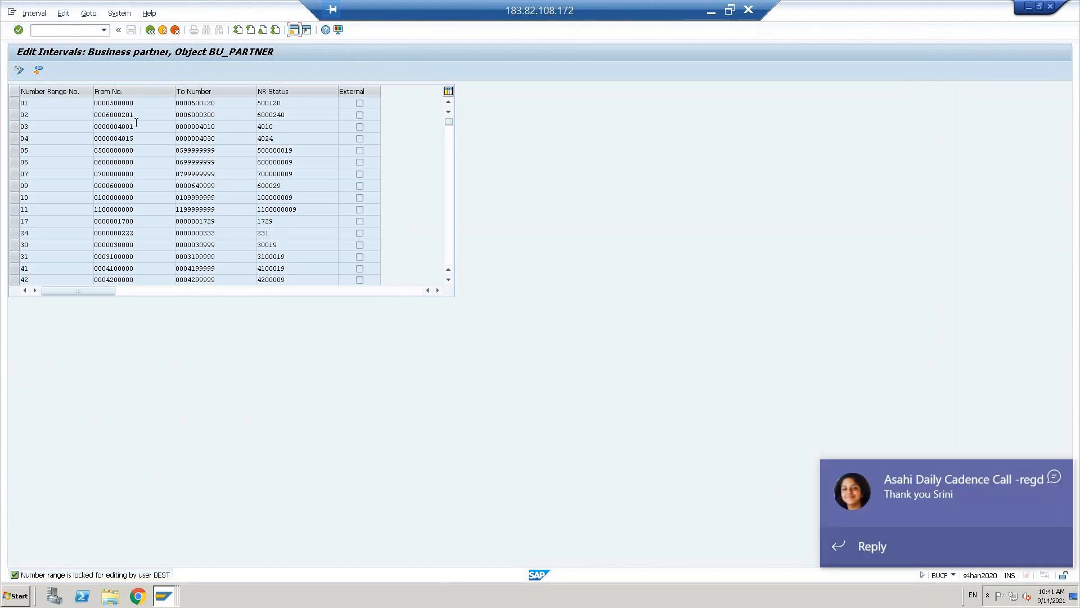
- Start transaction SM12 in a second SAP session
click(1053, 479)
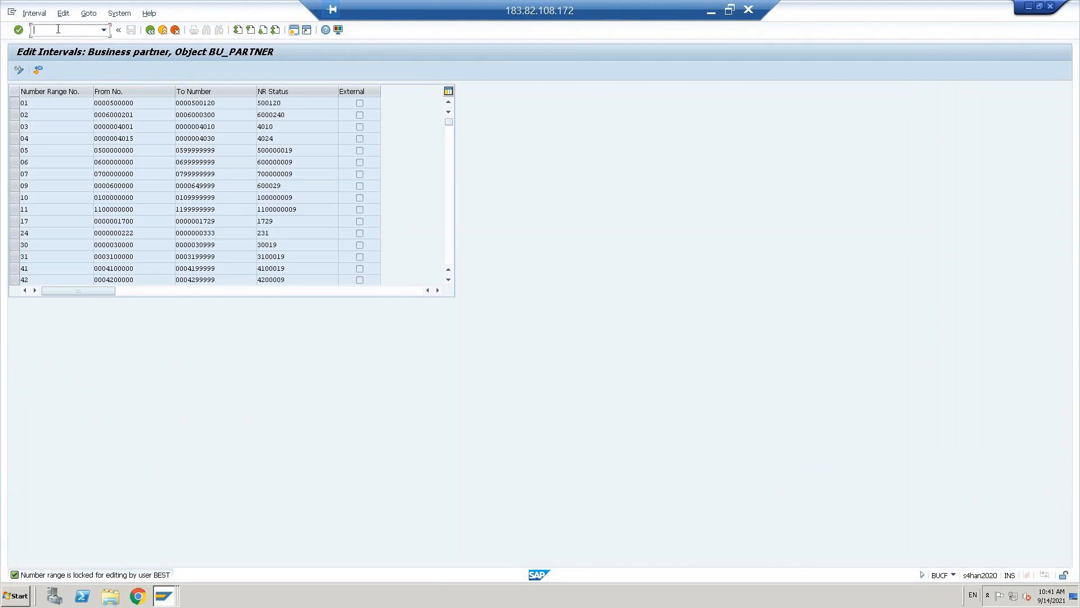
click(294, 30)
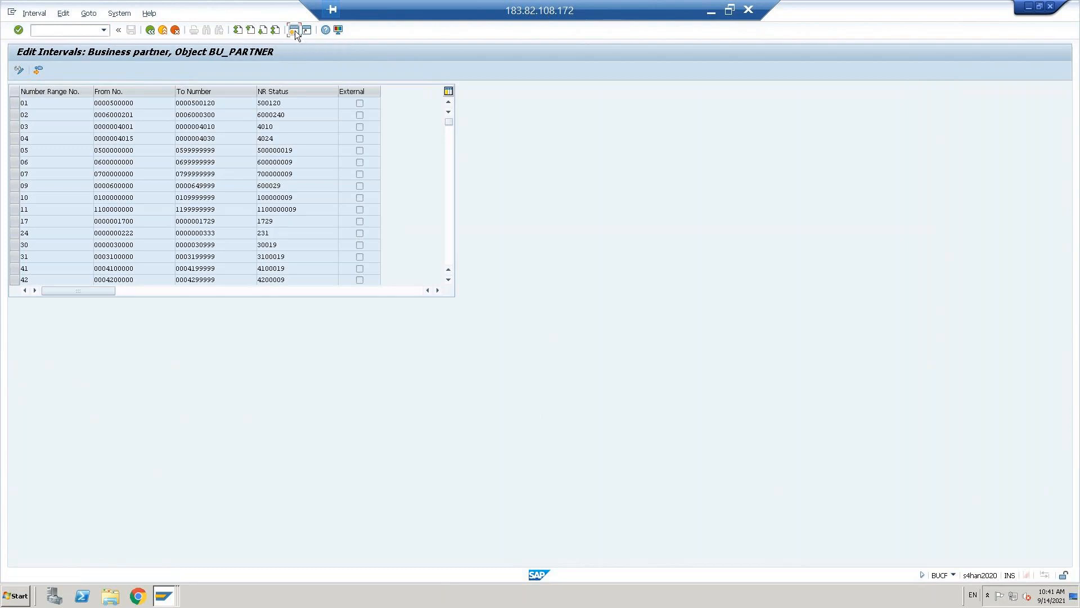
text(sm12)
key(Return)
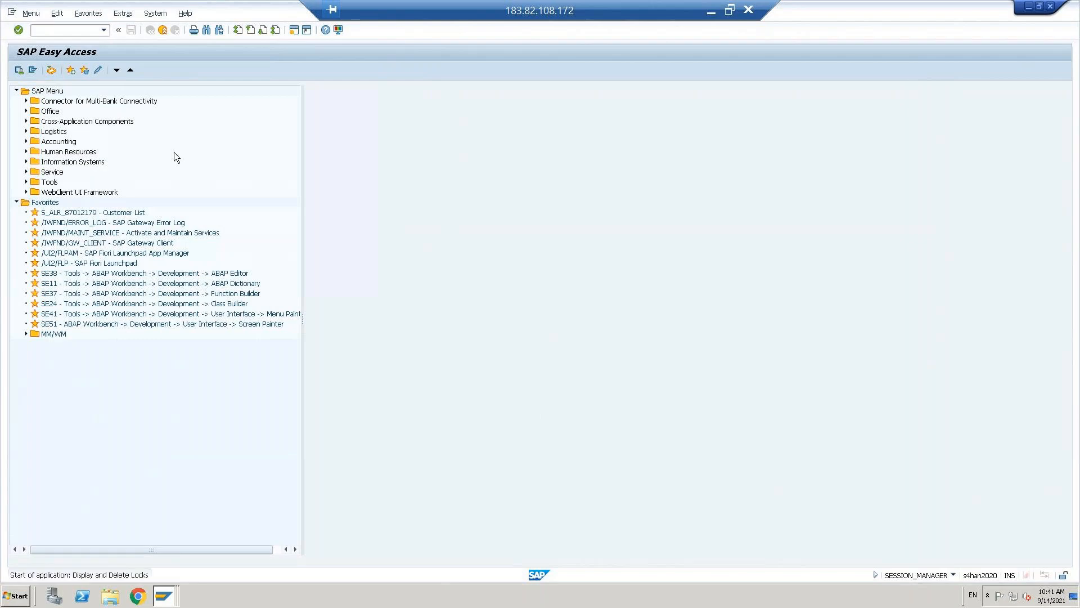
- List the current user's locks in SM12, select all 27 entries and delete them
click(54, 177)
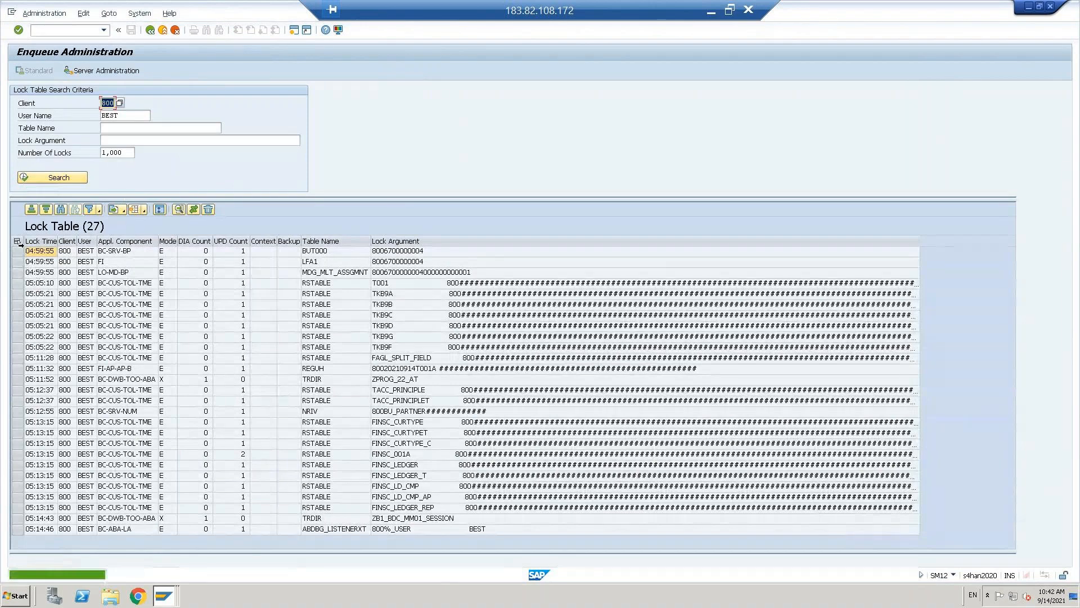
click(16, 242)
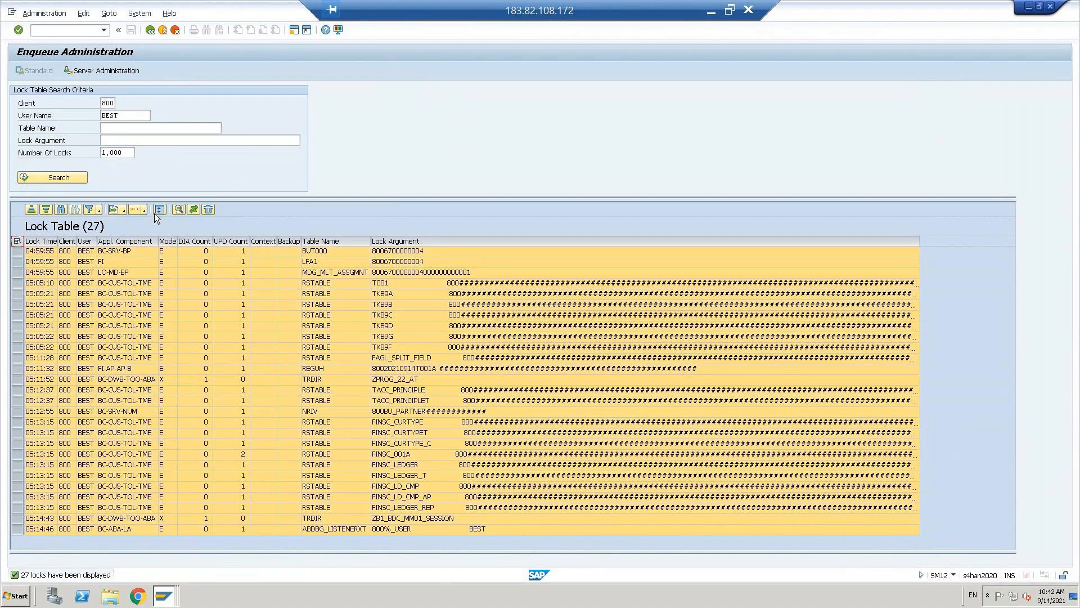
click(209, 209)
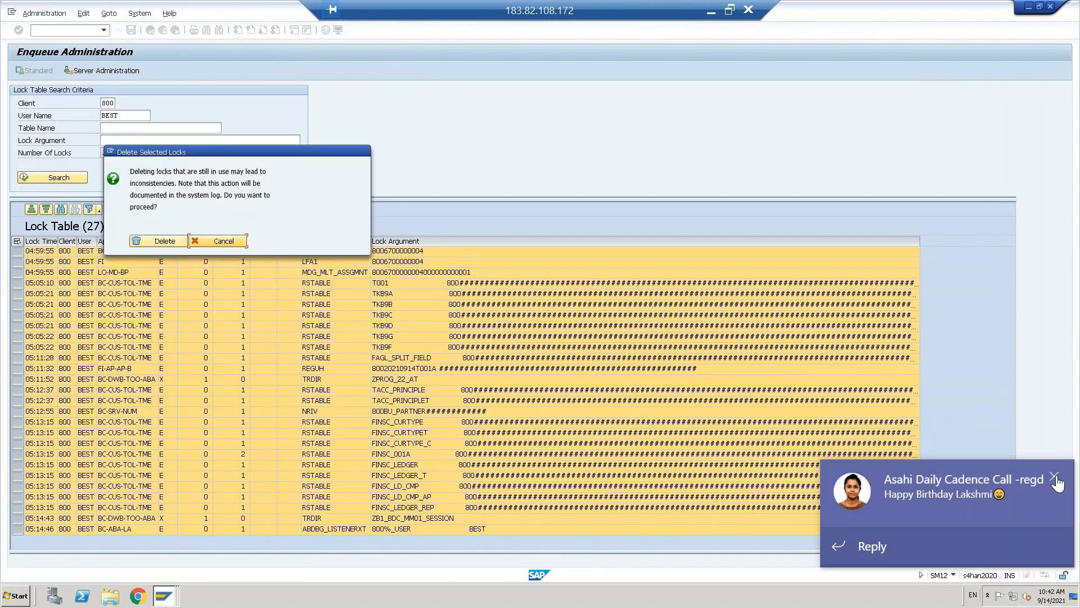
click(1055, 478)
click(160, 241)
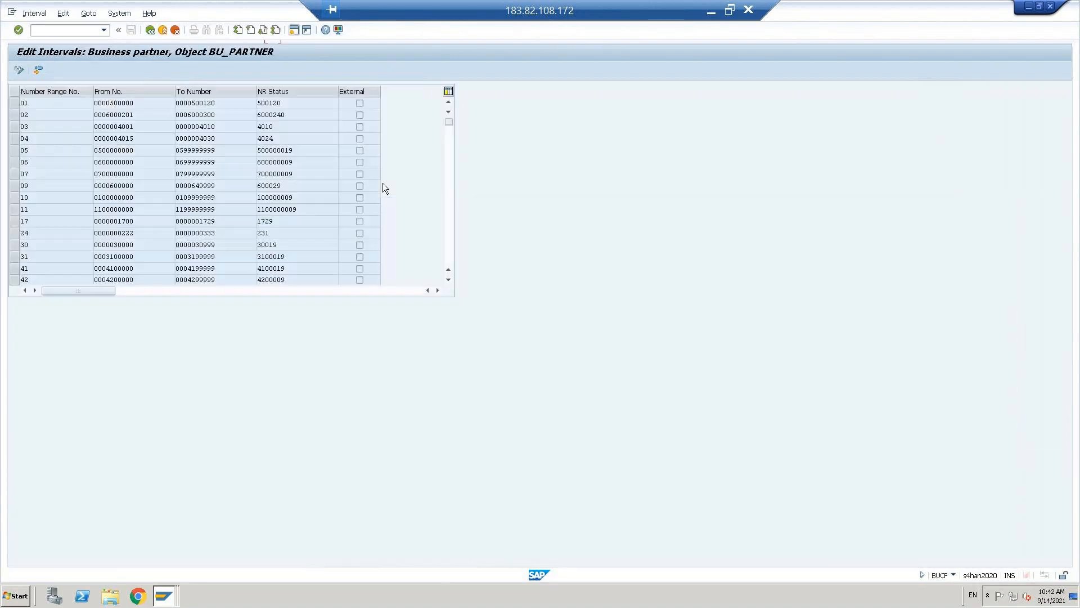
- Reopen the BU_PARTNER intervals in change mode, mark rows 04 and 05, then back out to the IMG
click(153, 31)
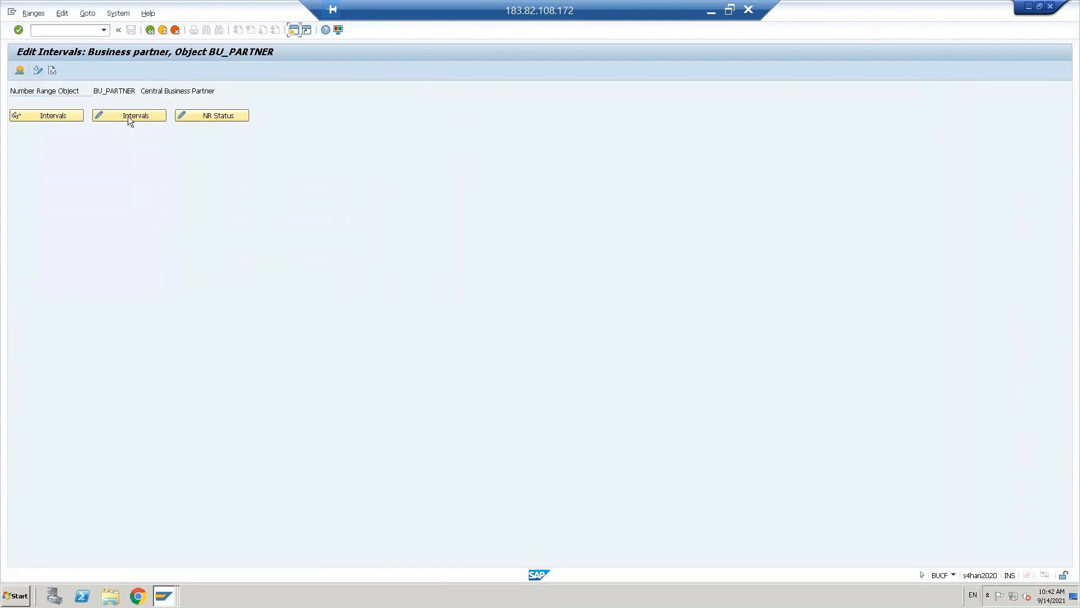
click(129, 116)
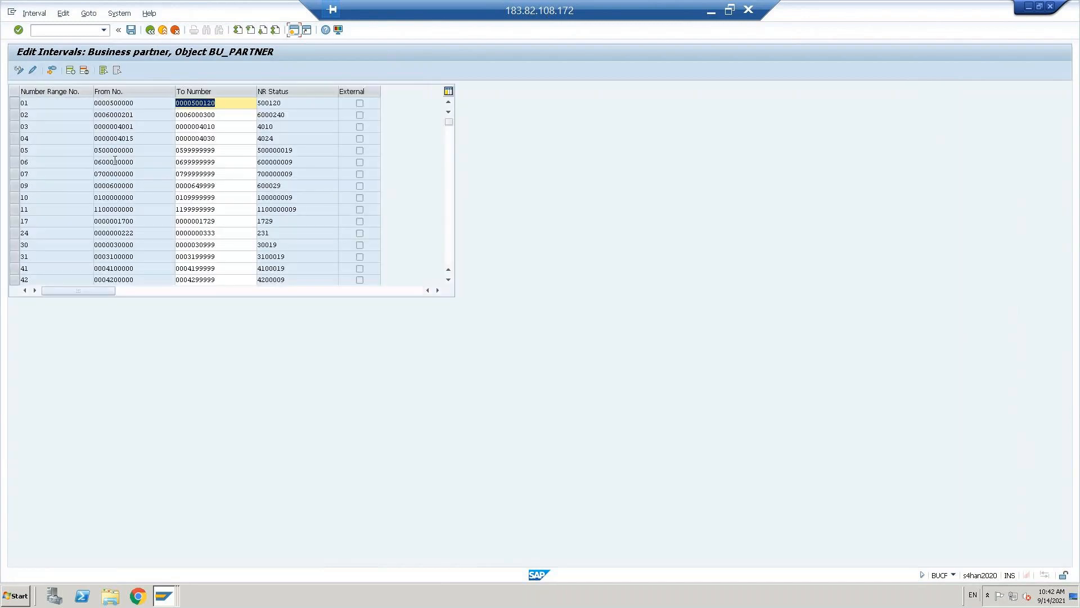
click(14, 139)
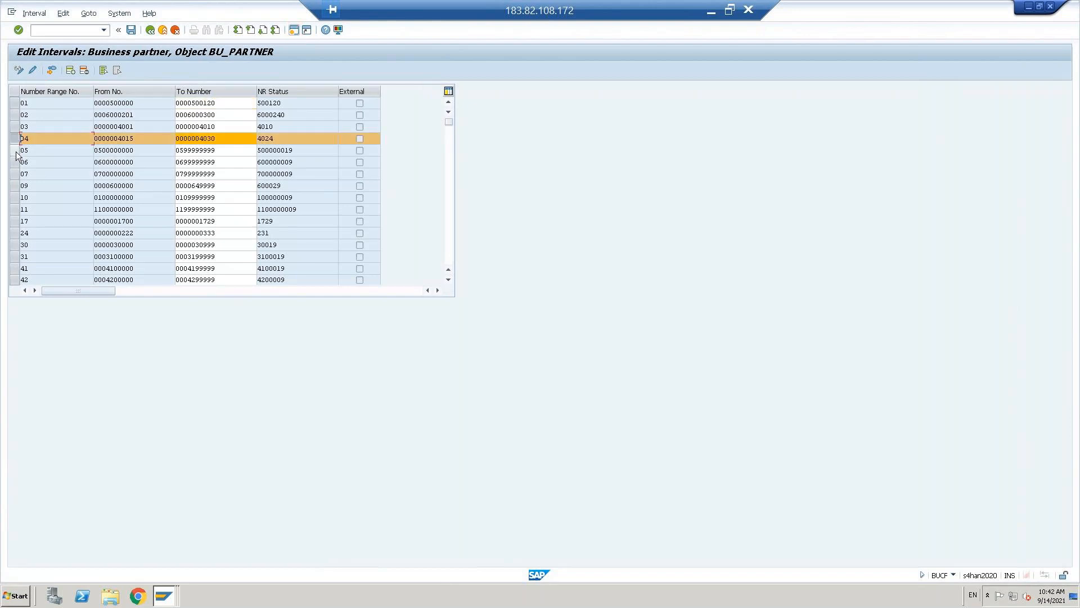
click(15, 150)
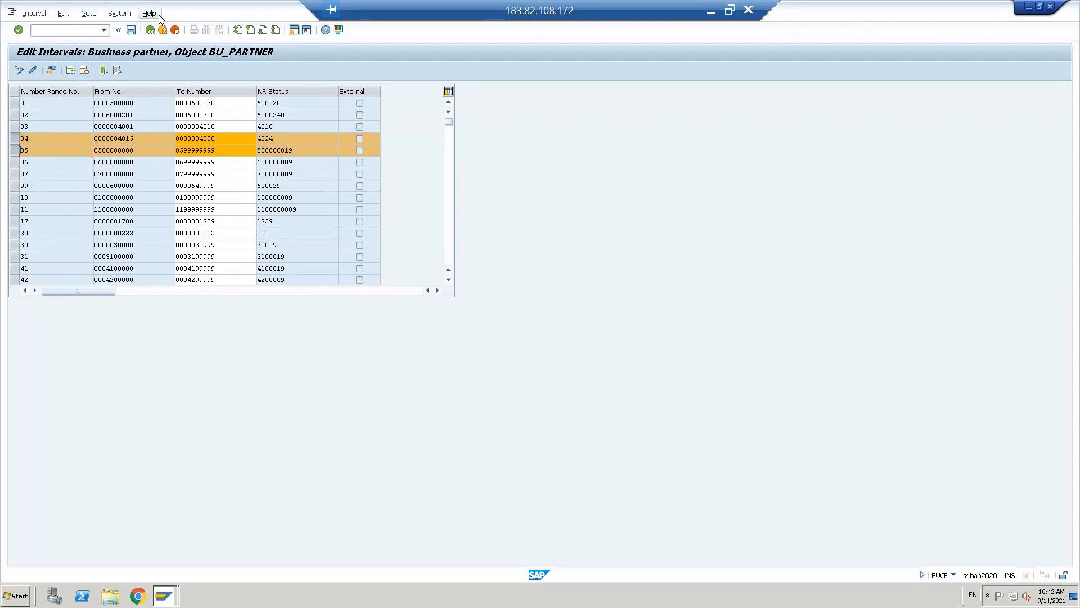
click(150, 30)
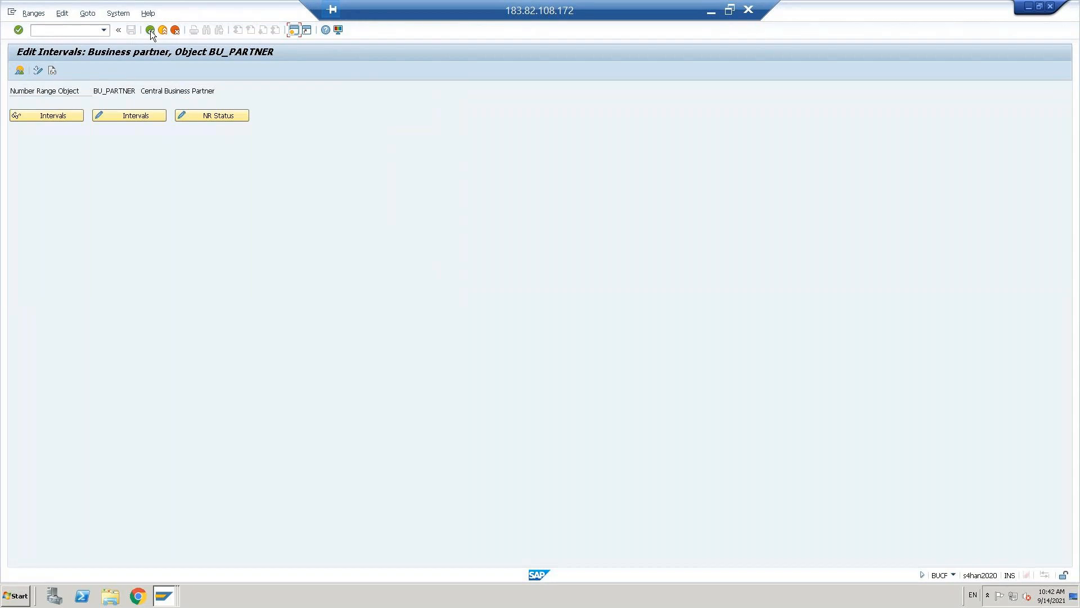
click(150, 30)
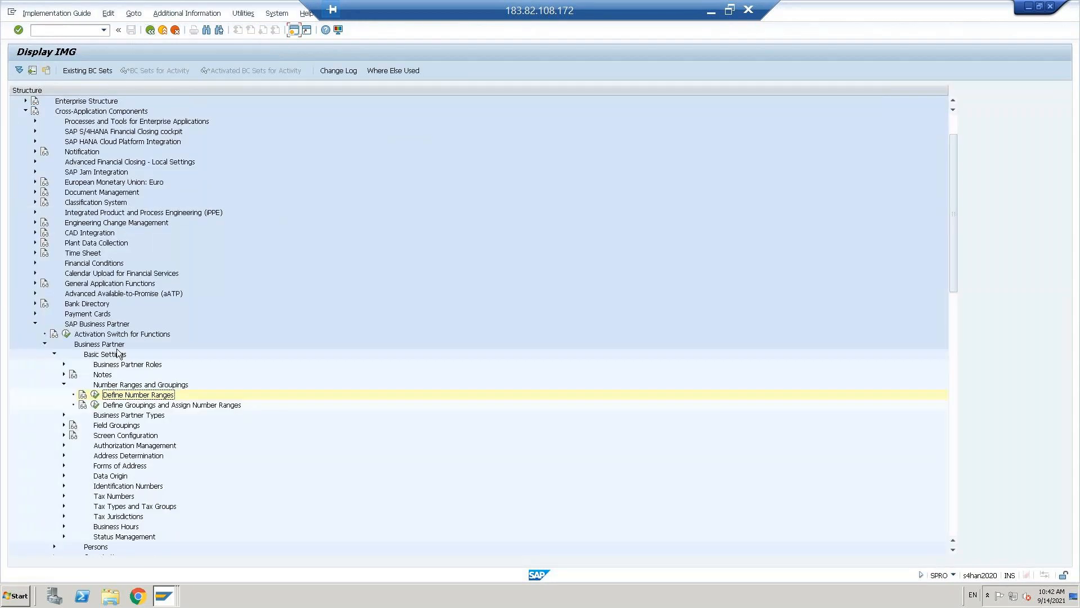
- Run Define Groupings and Assign Number Ranges, add a new entry and type grouping code dcus
click(96, 405)
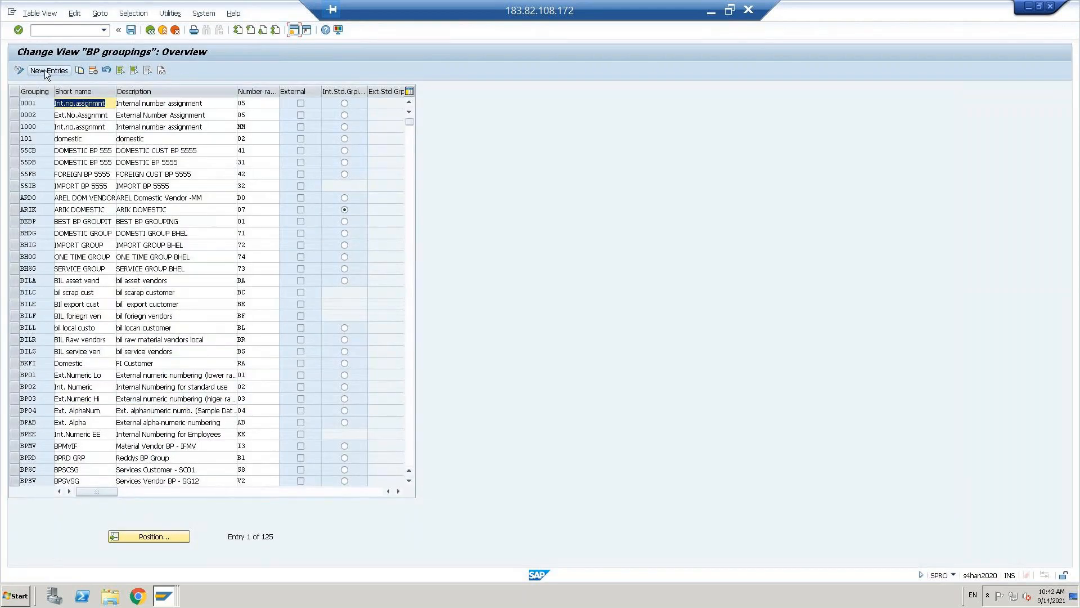
click(49, 70)
text(dcus)
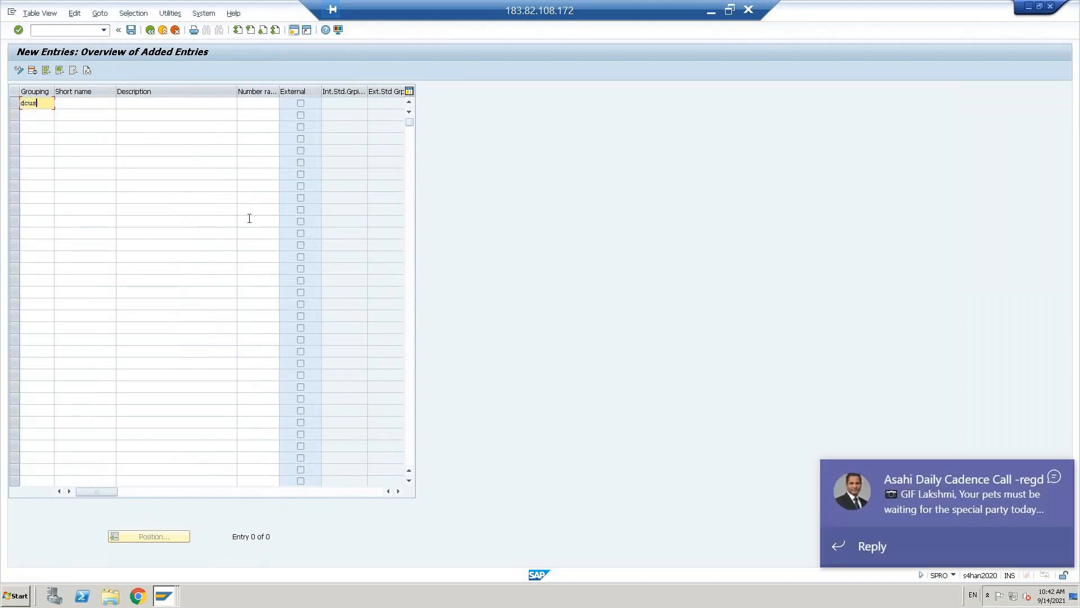
- Add grouping FCUS and give DCUS and FCUS the short names 'Domestic custom' and 'Foreign custome'
key(Down)
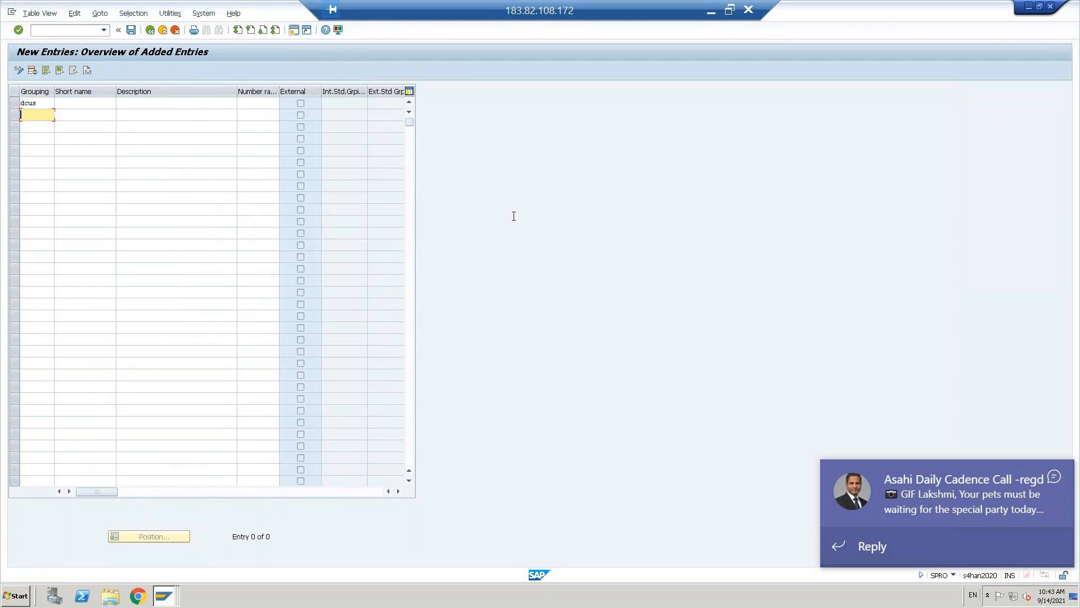
click(1055, 476)
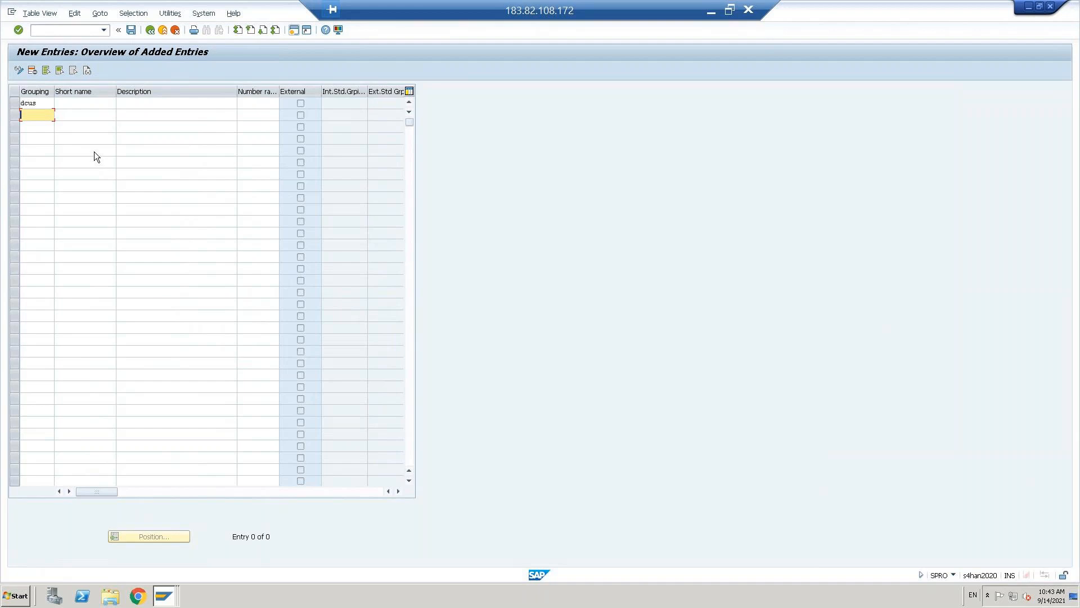
text(fcus)
click(74, 102)
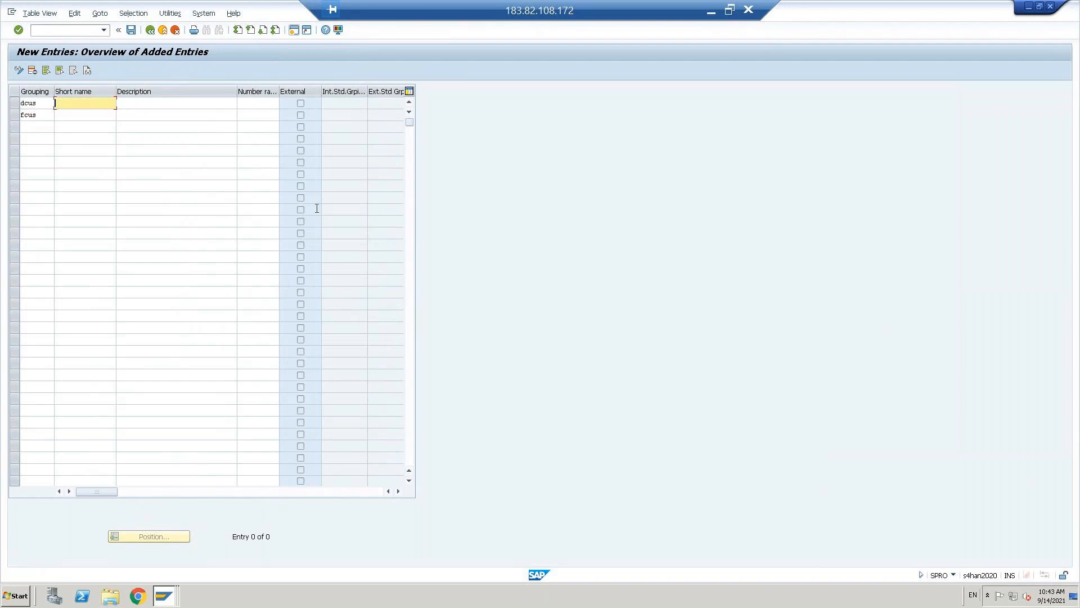
text(D)
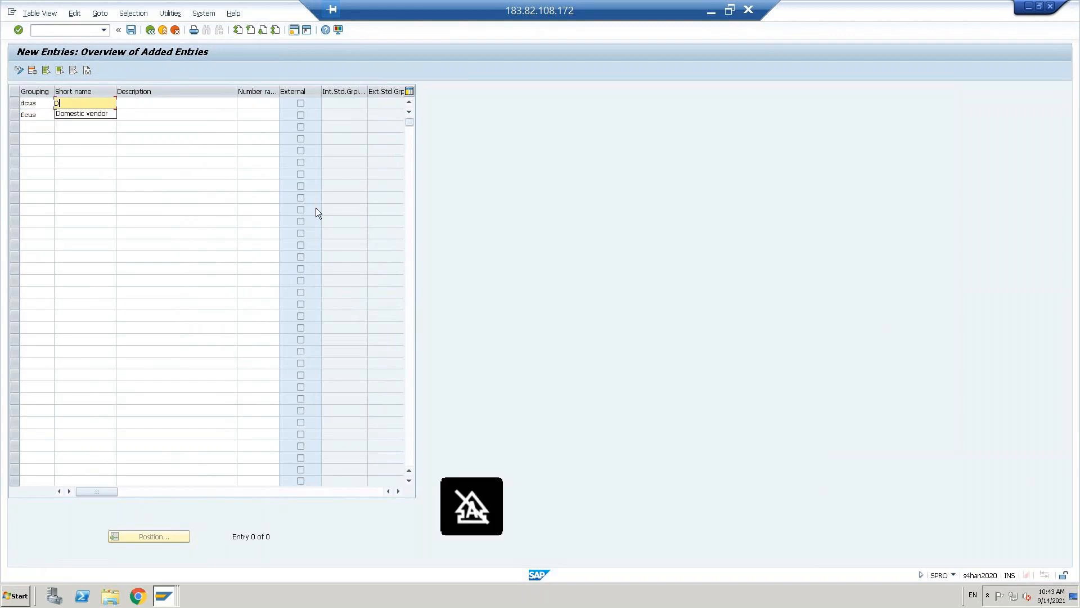
key(Down)
key(Return)
key(BackSpace)
key(BackSpace)
key(BackSpace)
key(BackSpace)
key(BackSpace)
key(BackSpace)
text(c c)
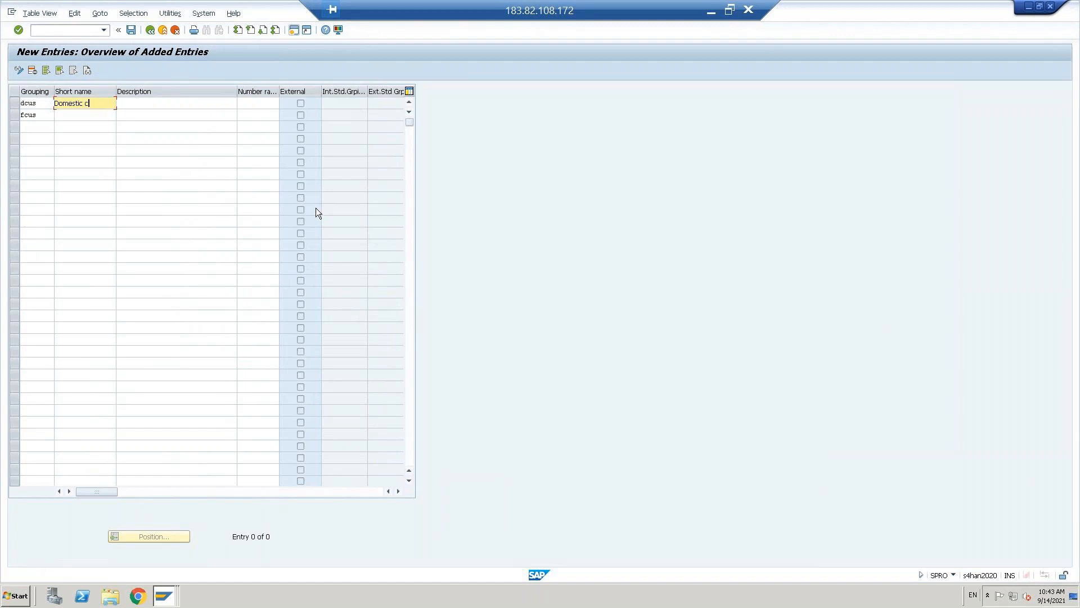
text(ustom)
key(Down)
text(f)
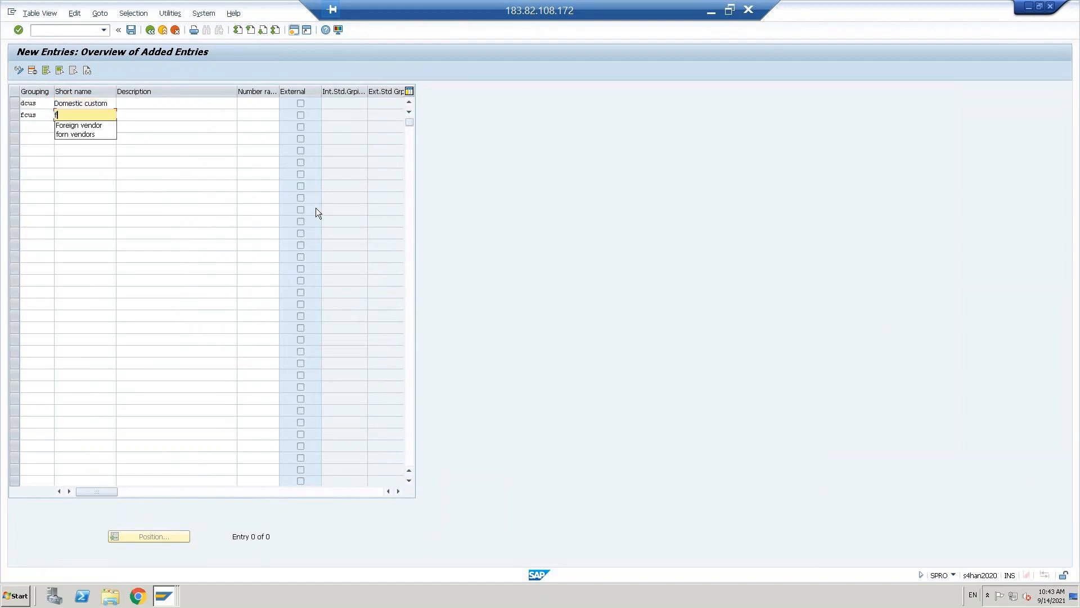
key(Return)
key(BackSpace)
key(BackSpace)
key(BackSpace)
key(BackSpace)
key(BackSpace)
key(BackSpace)
text(custome)
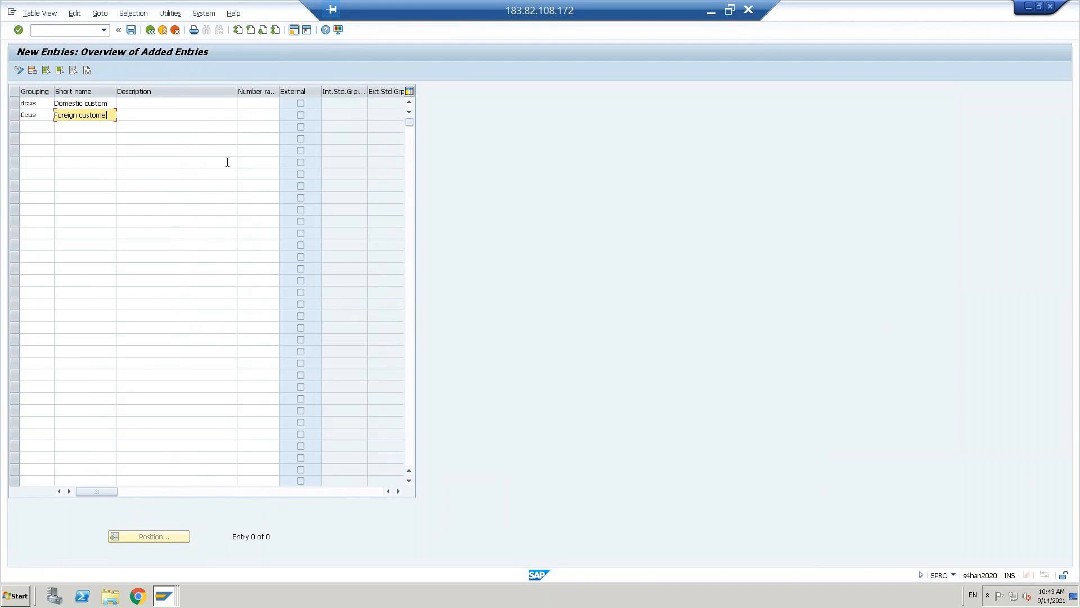
- Copy each grouping's short name into its description field
click(130, 113)
text(Foreign custome)
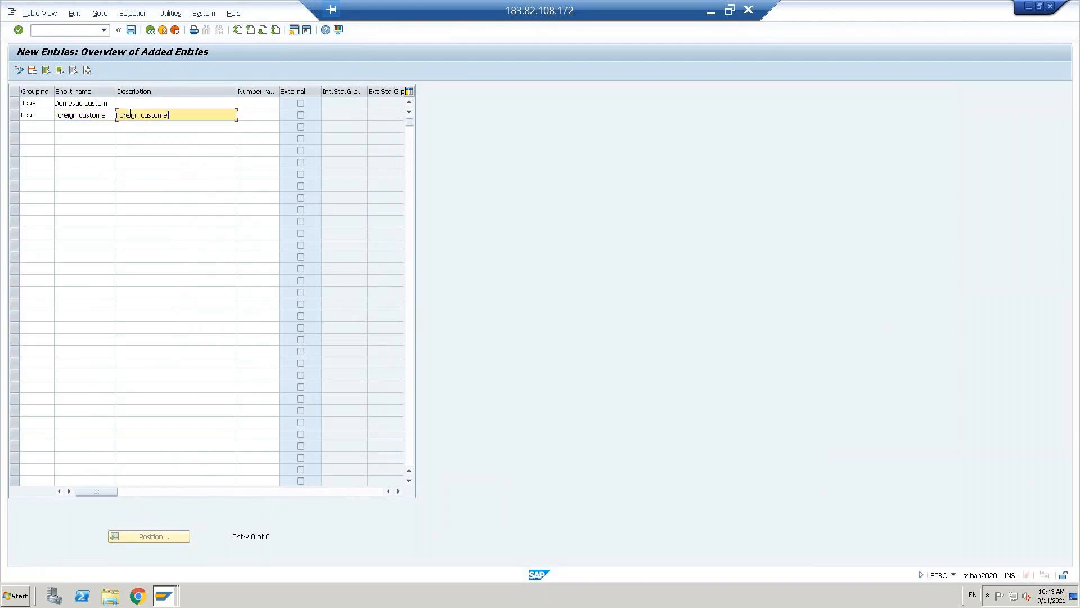
click(89, 103)
double_click(89, 102)
key(ctrl+c)
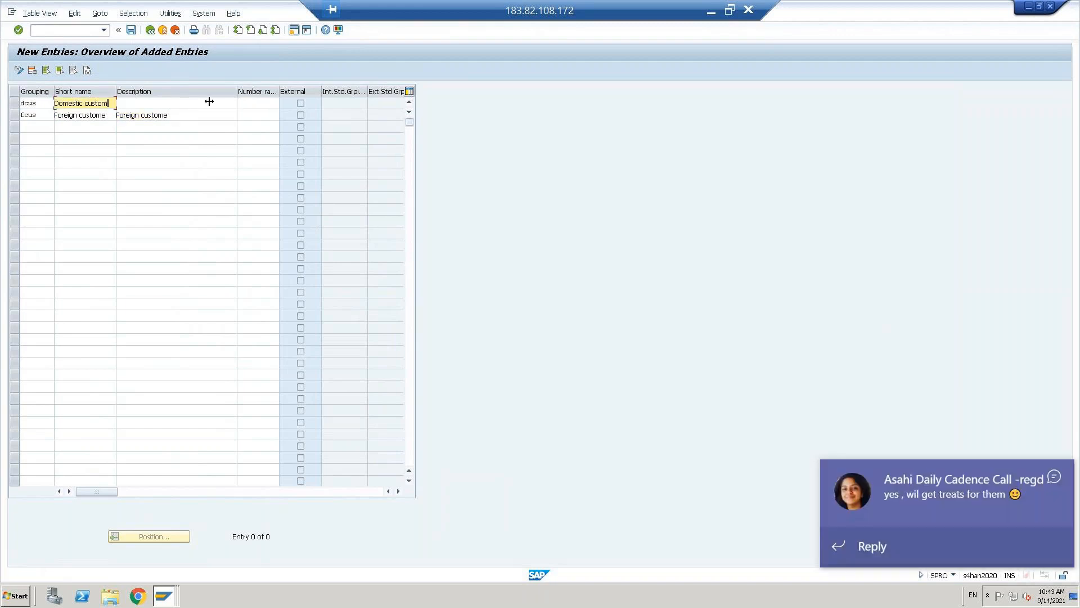
click(171, 103)
key(ctrl+v)
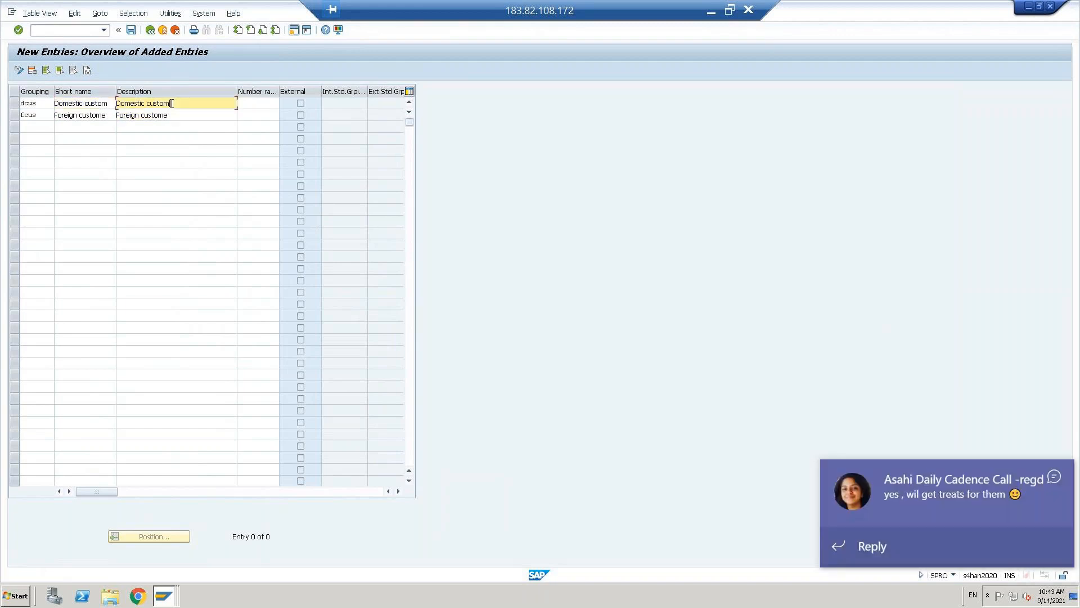
- Assign number range 04 to DCUS and 05 to FCUS, and confirm both entries
click(1055, 476)
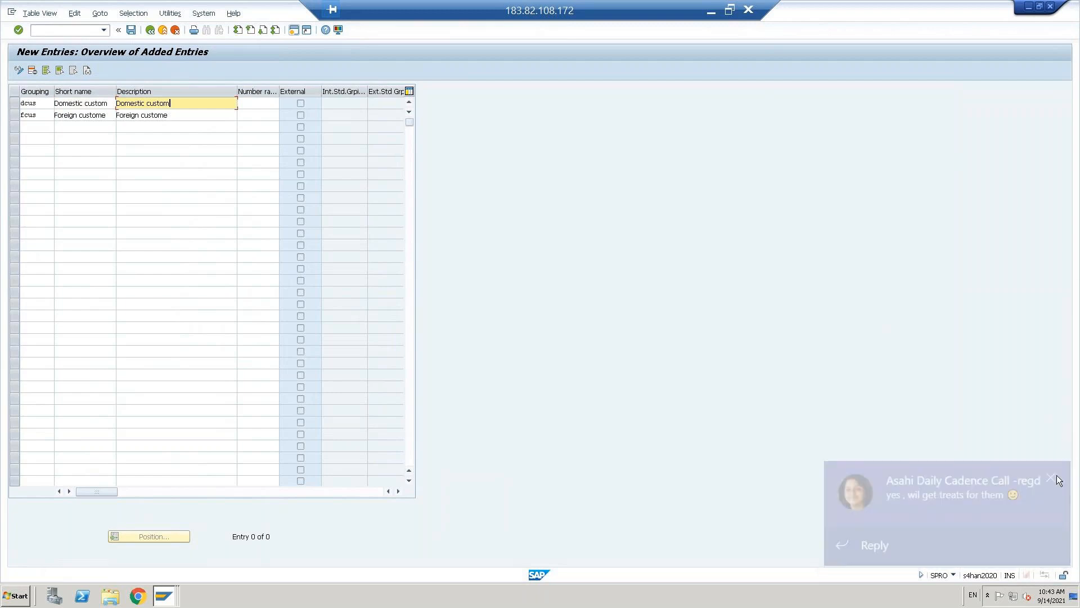
click(263, 103)
text(04)
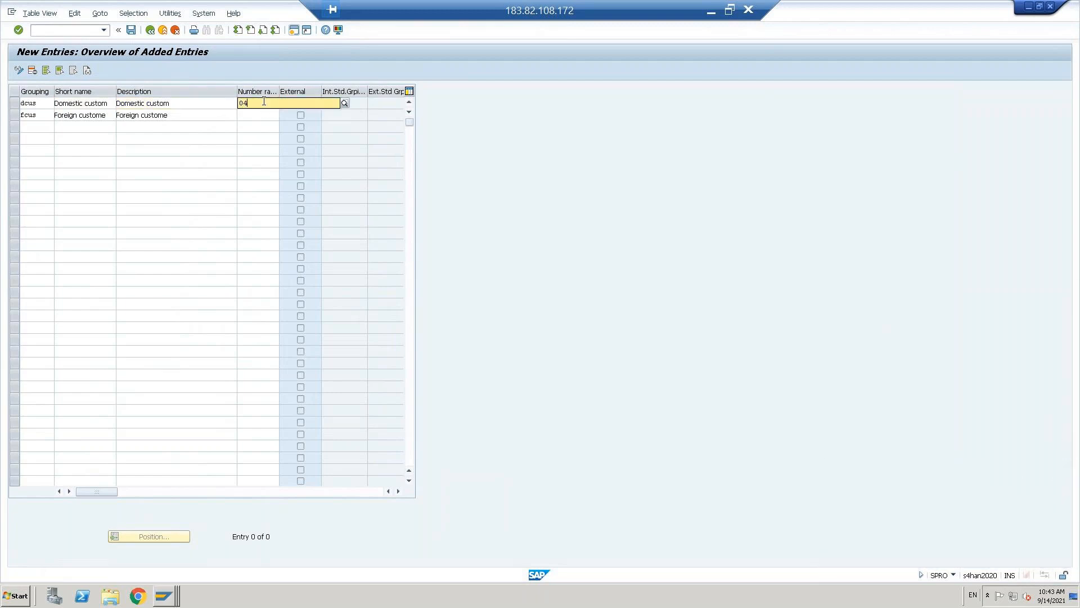
key(Down)
key(Return)
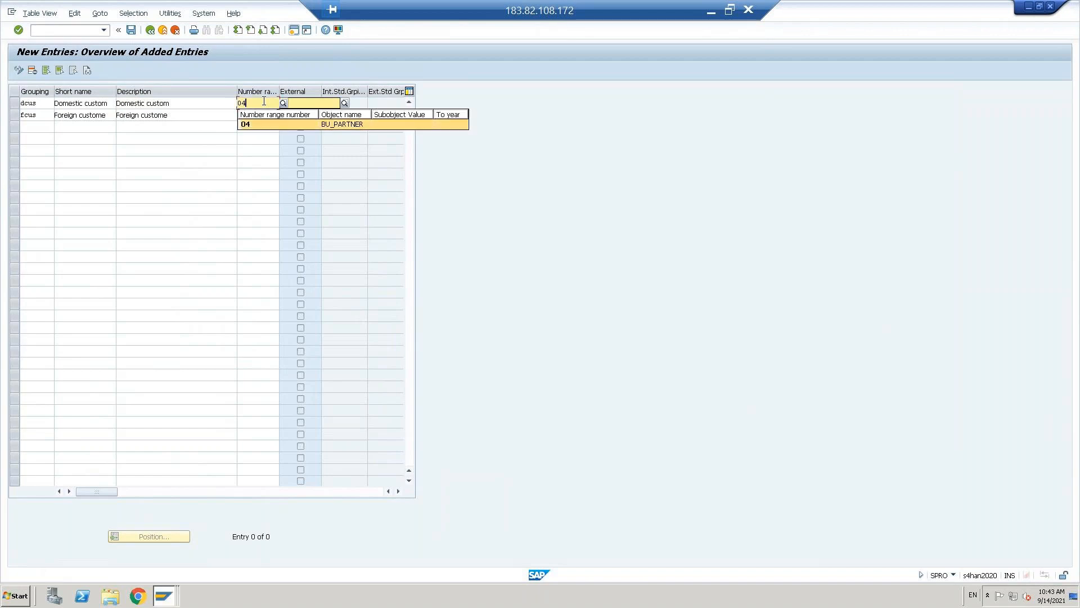
key(Down)
text(05)
key(Return)
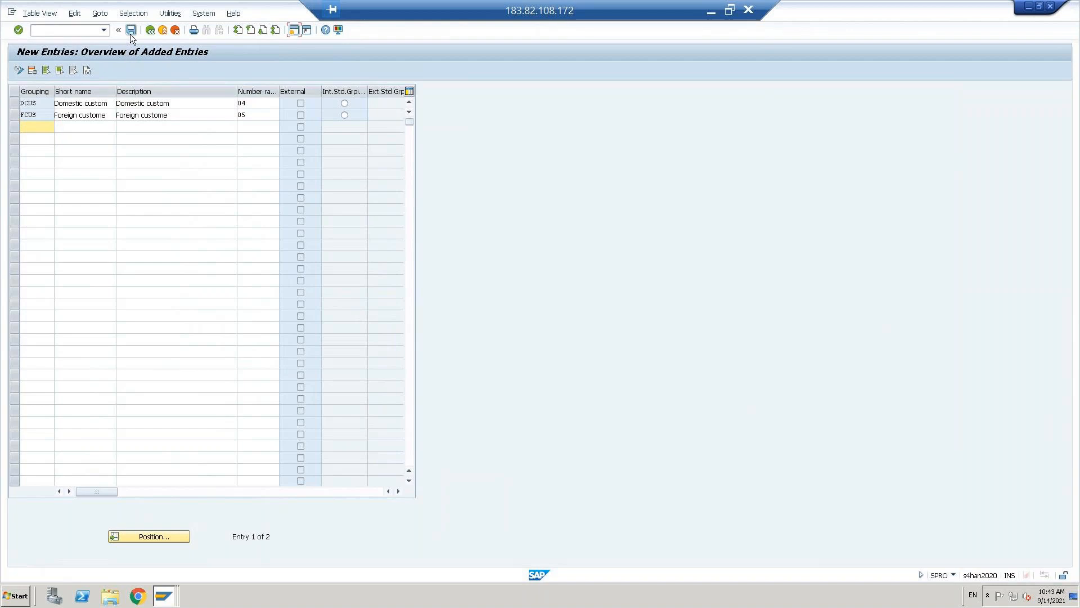
- Save the groupings to a customizing request and reopen the BU_PARTNER number range intervals for change
click(131, 30)
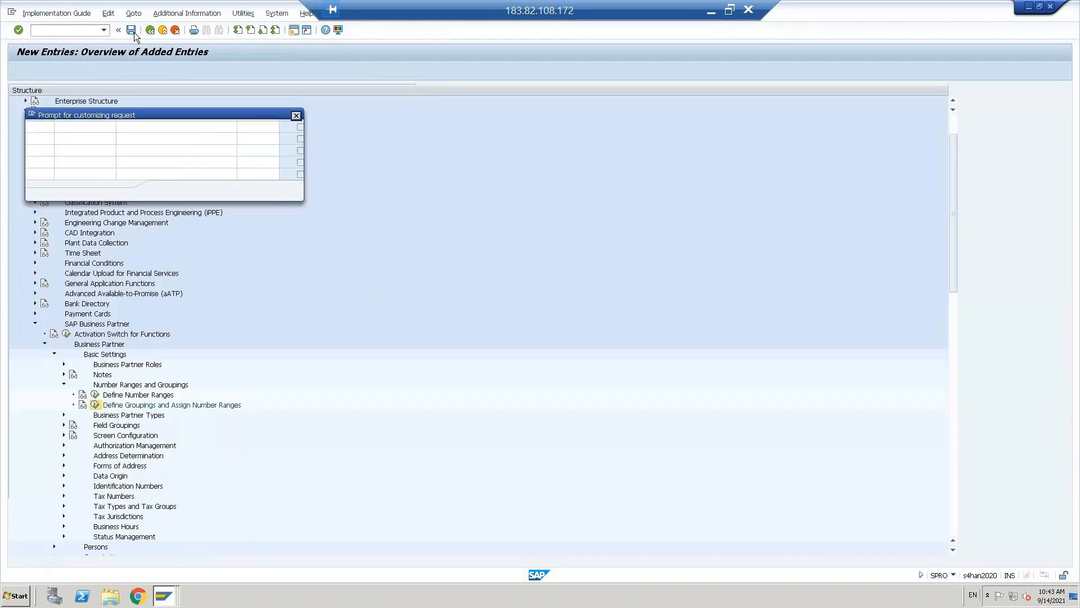
click(165, 191)
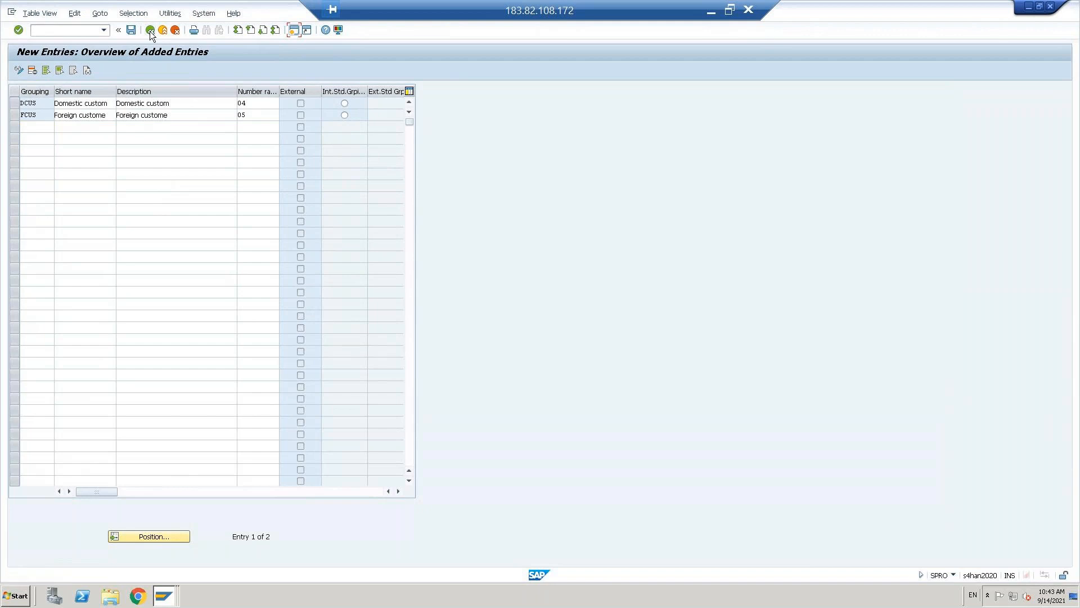
click(150, 30)
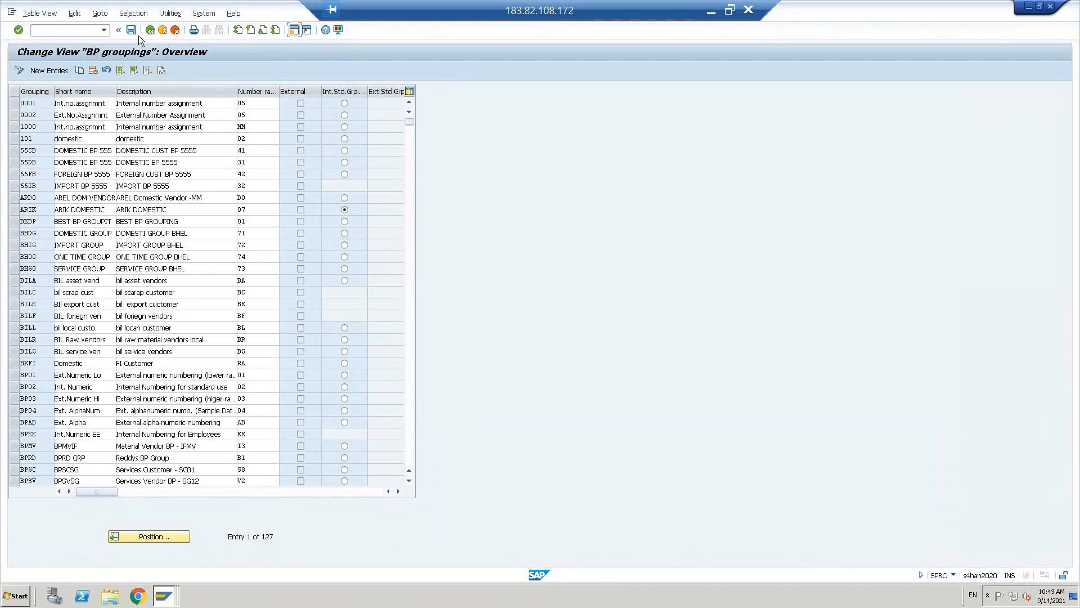
click(150, 29)
click(96, 395)
click(125, 116)
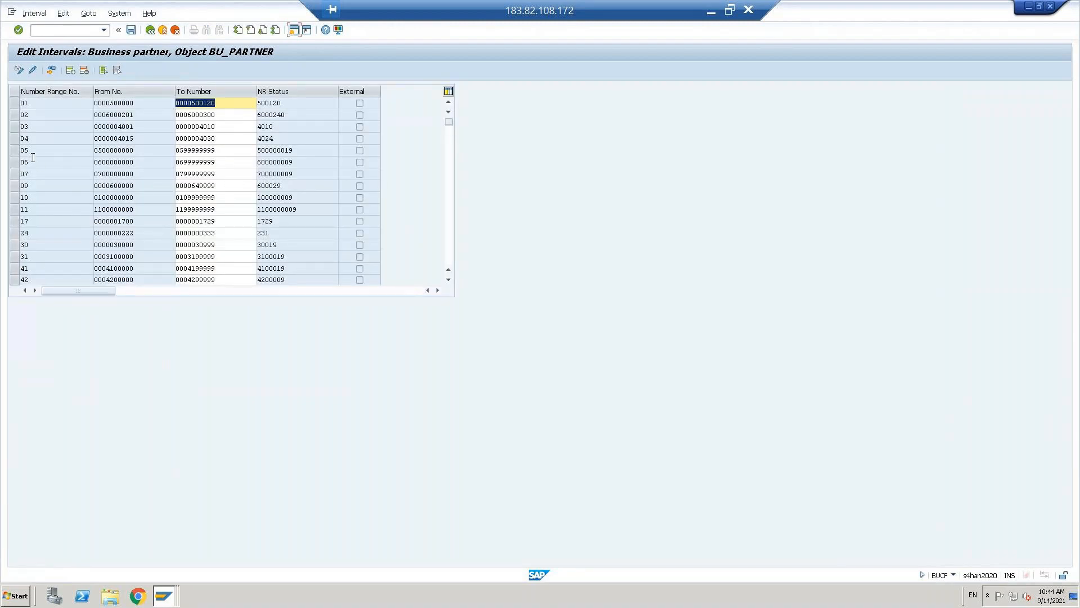
- Select interval 04 and attempt to delete it, dismissing the deletion-not-possible message
click(15, 139)
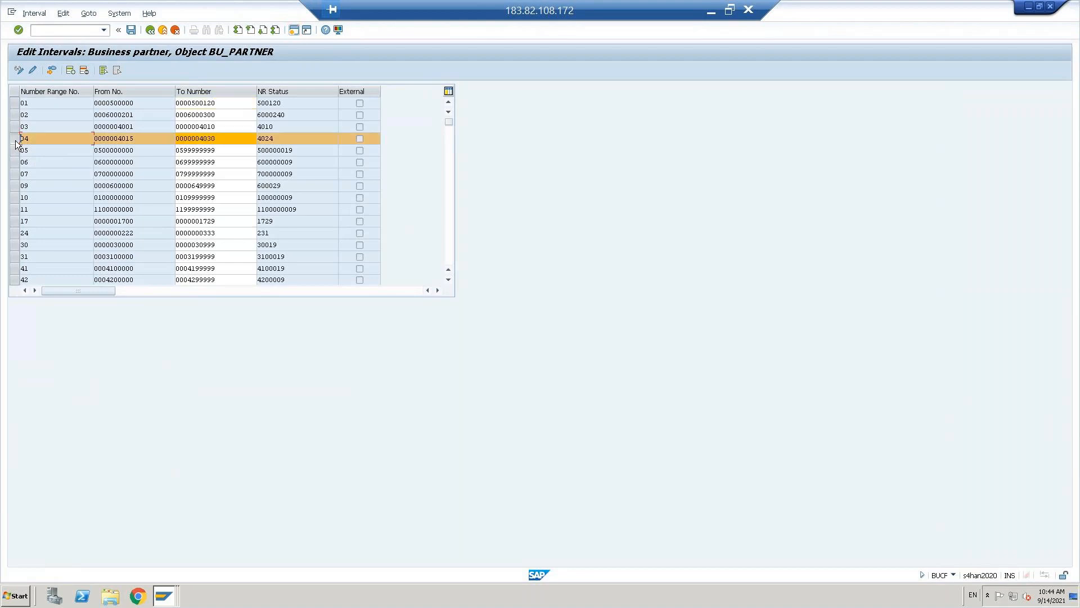
click(32, 71)
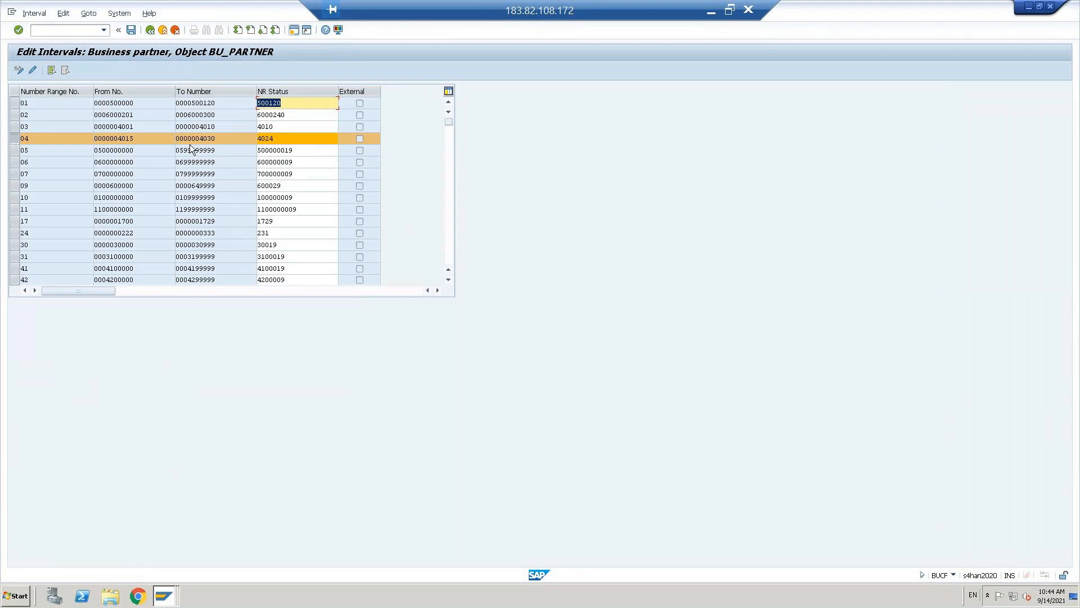
click(136, 139)
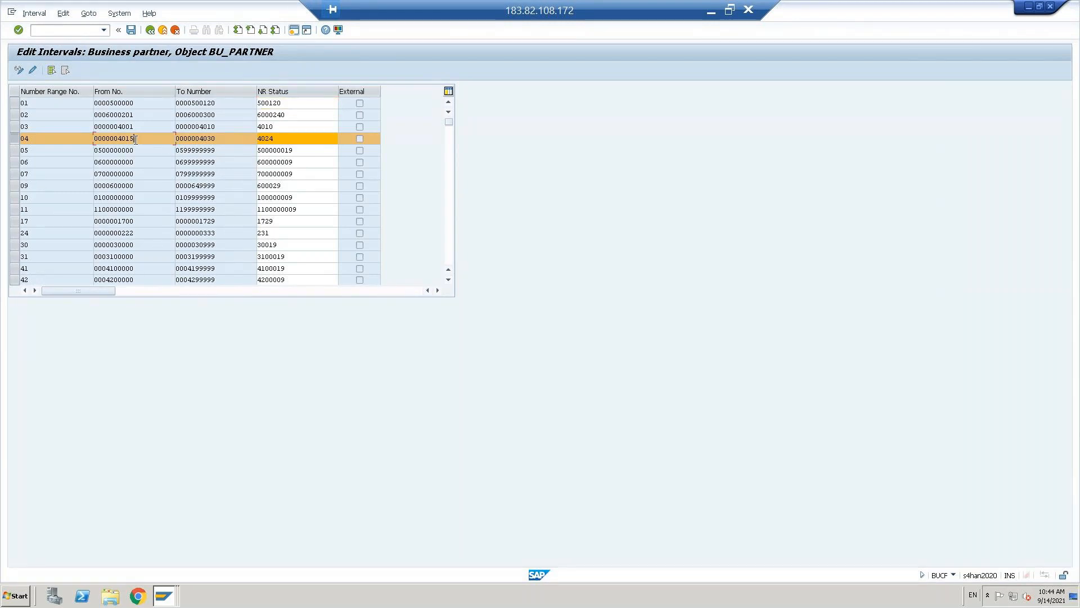
click(151, 30)
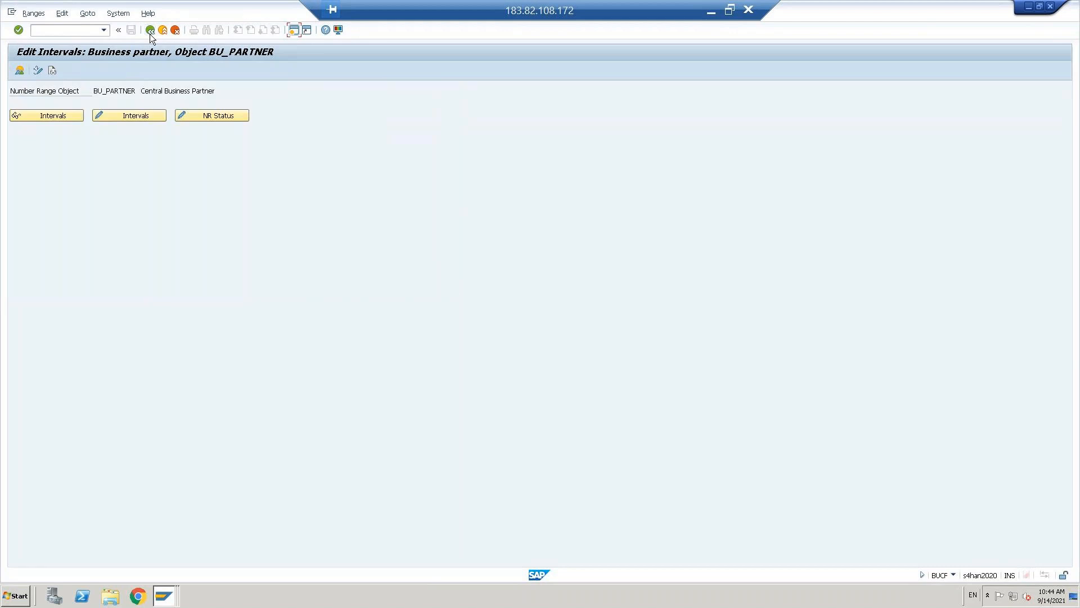
click(126, 116)
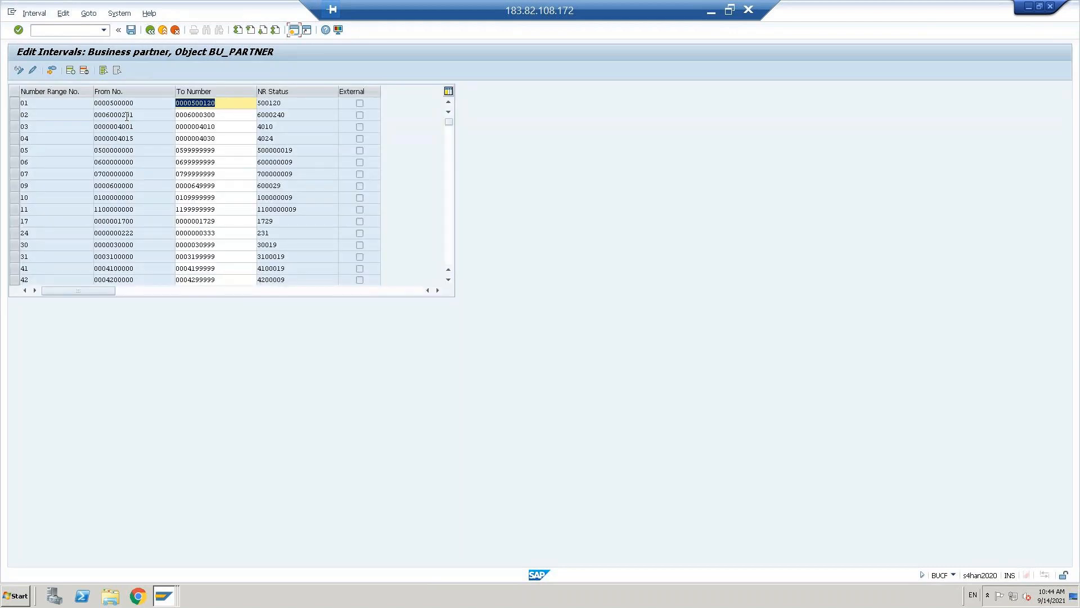
click(15, 139)
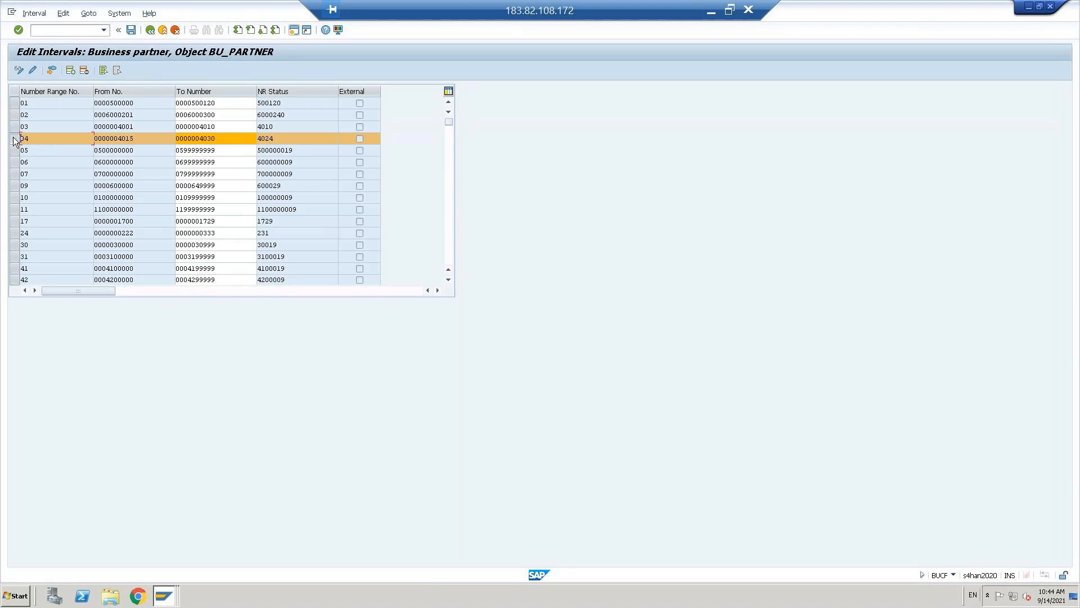
click(84, 72)
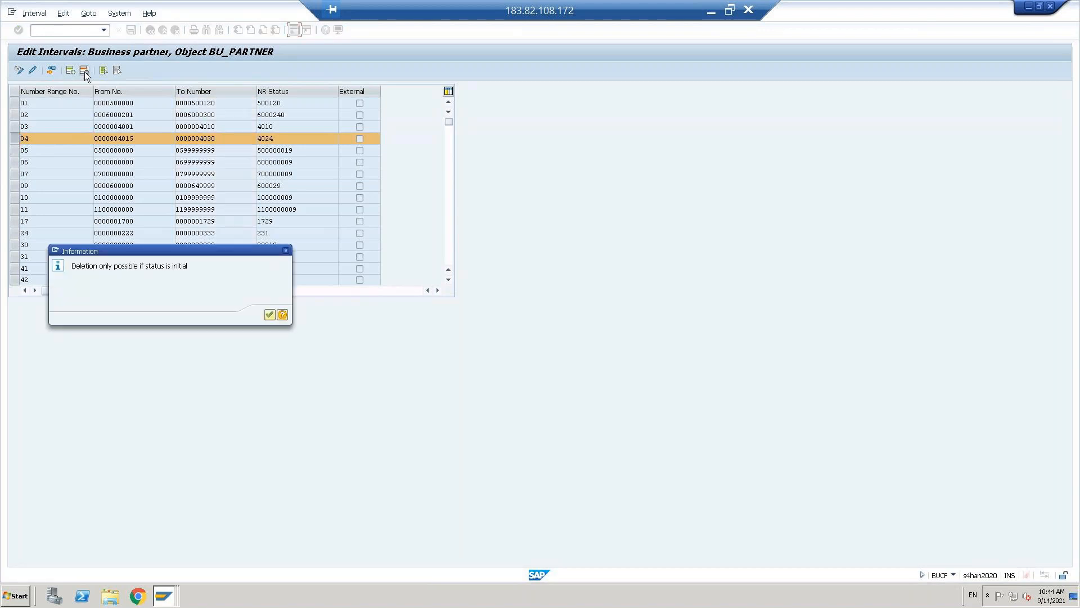
click(269, 314)
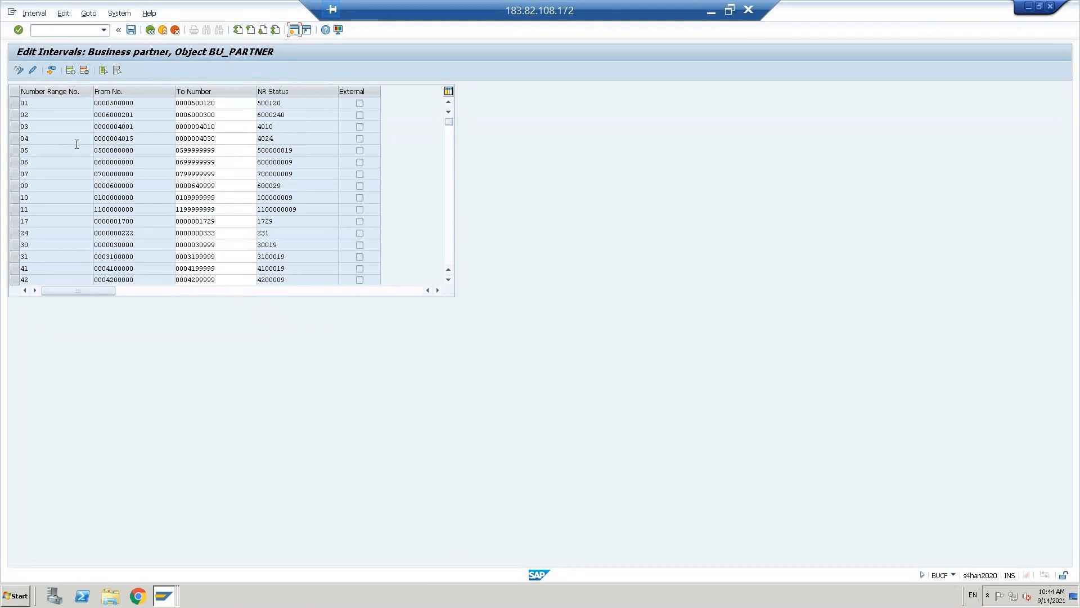
- Clear interval 04's number status and save despite the number level warnings, confirming the transport notice
click(14, 139)
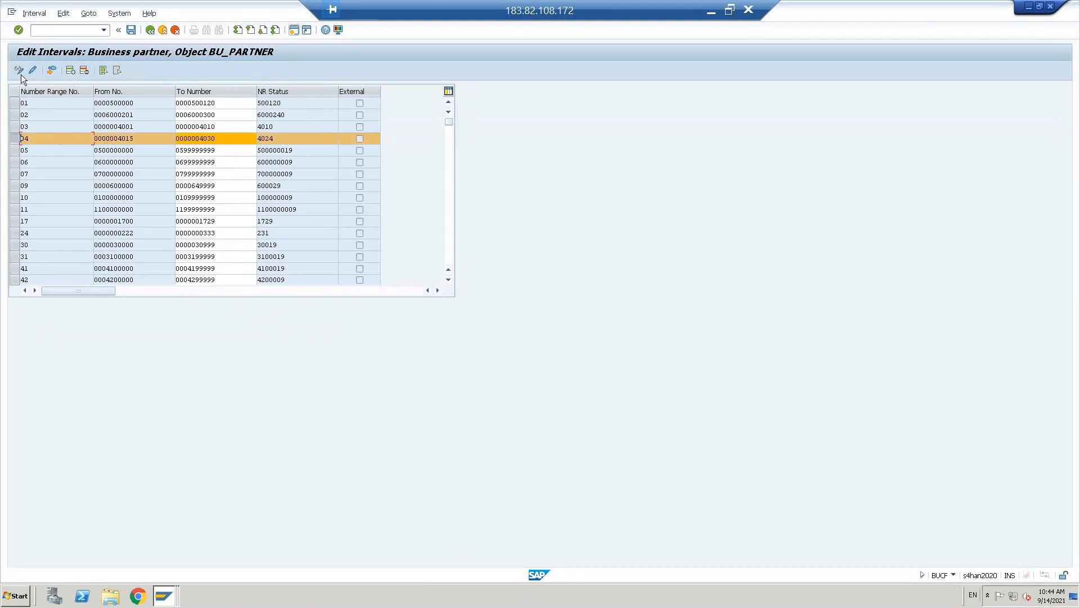
click(33, 71)
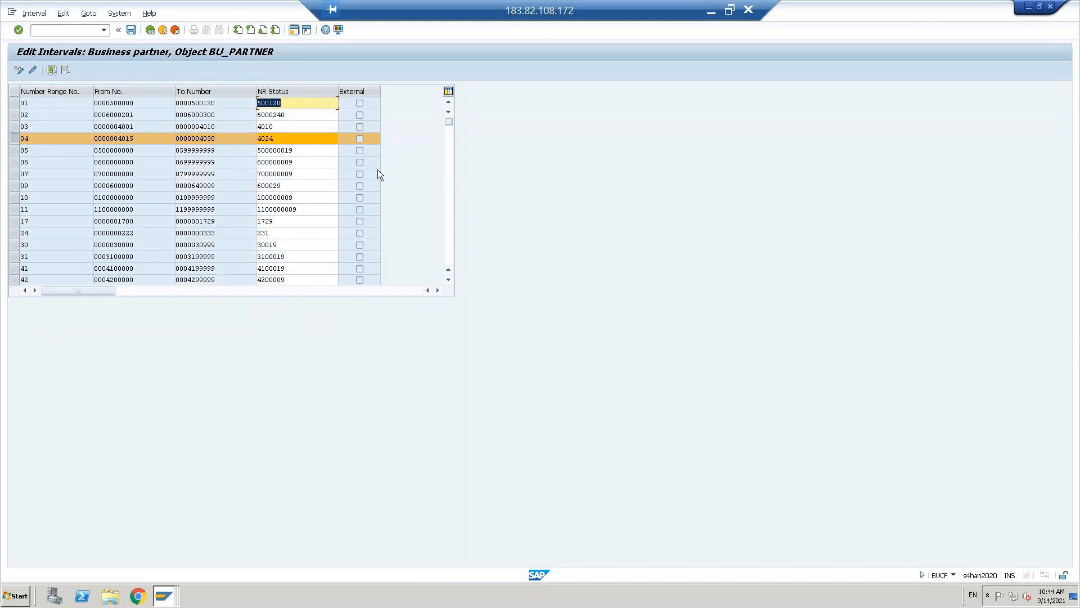
click(295, 138)
key(Return)
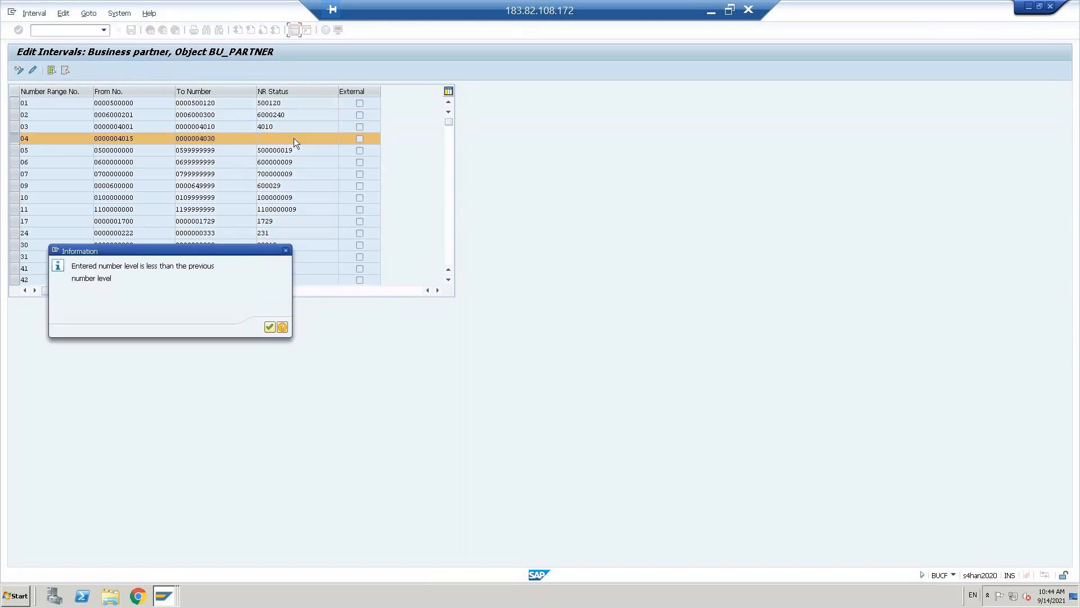
click(269, 328)
click(131, 30)
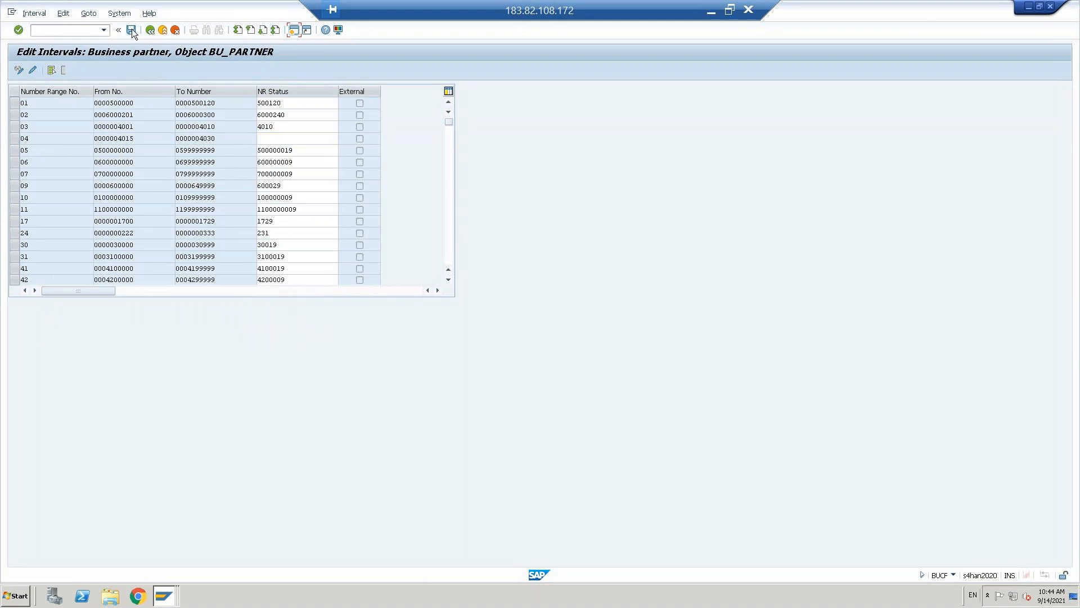
click(268, 329)
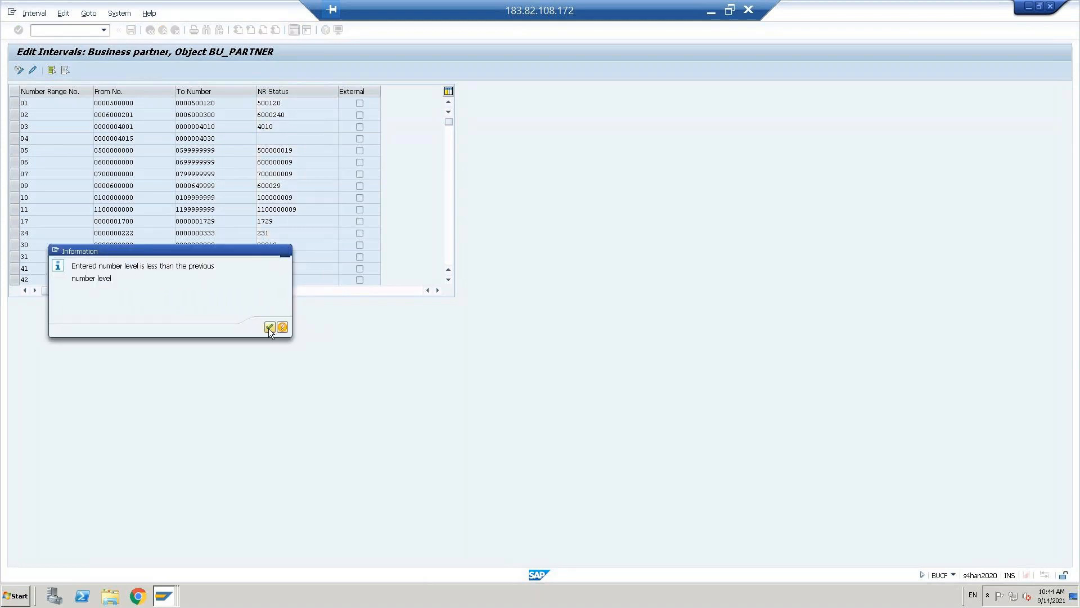
click(156, 220)
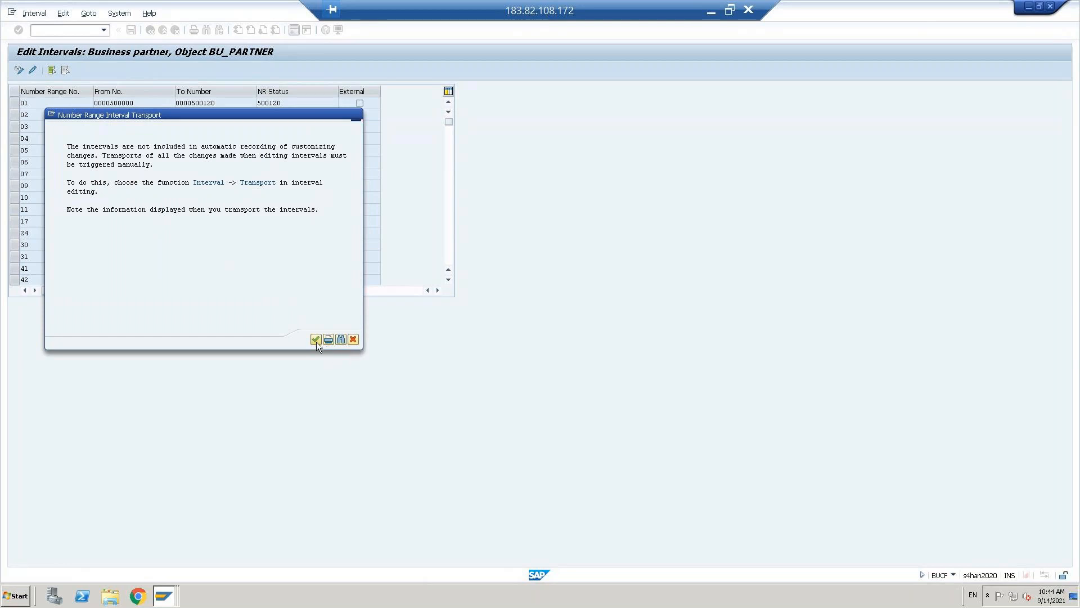
click(316, 339)
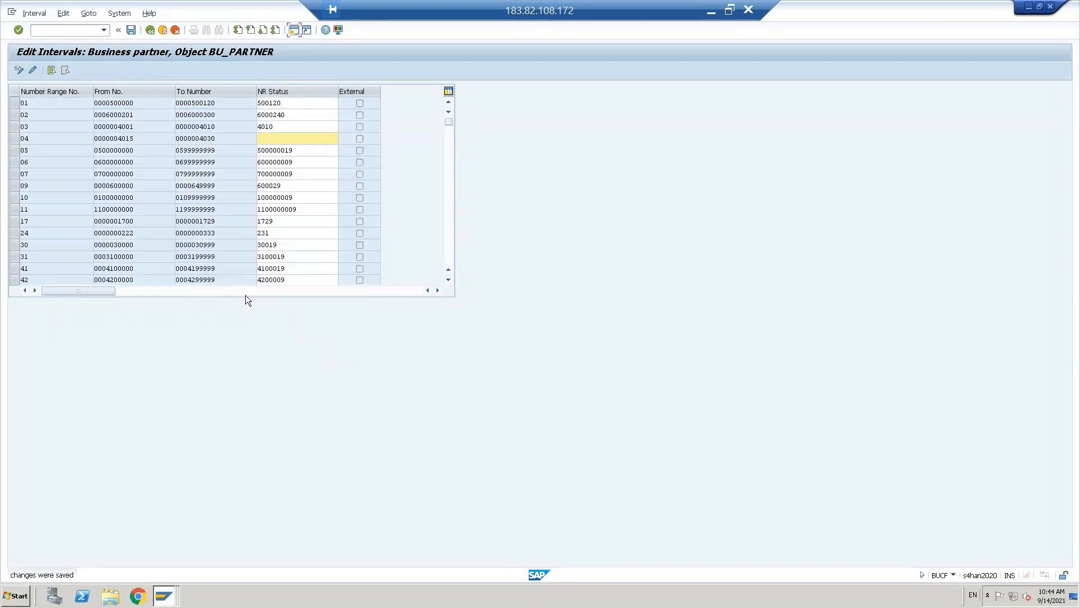
click(16, 138)
click(149, 30)
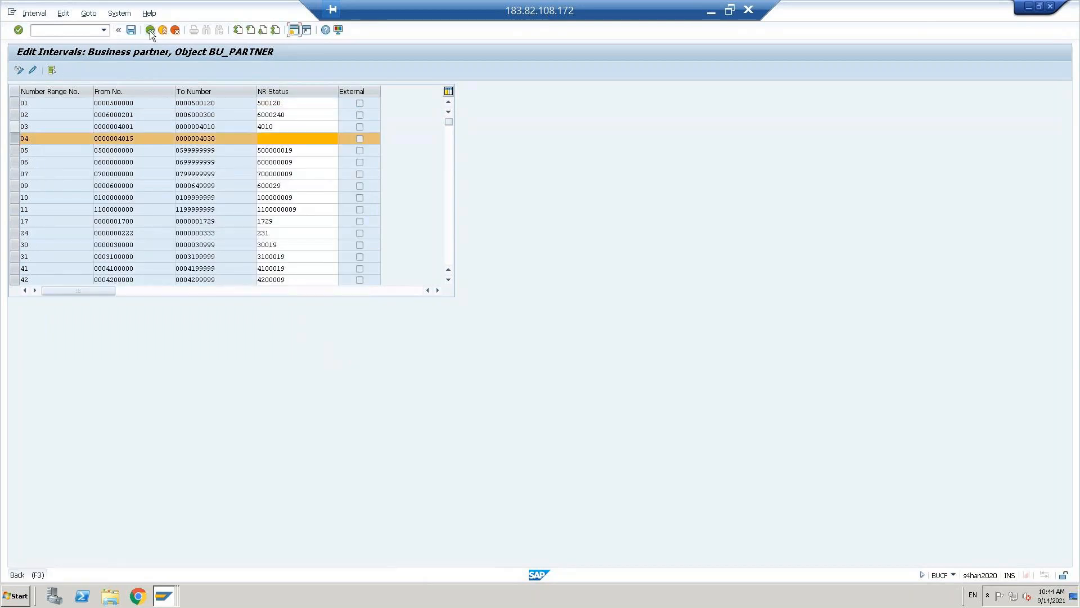
click(129, 119)
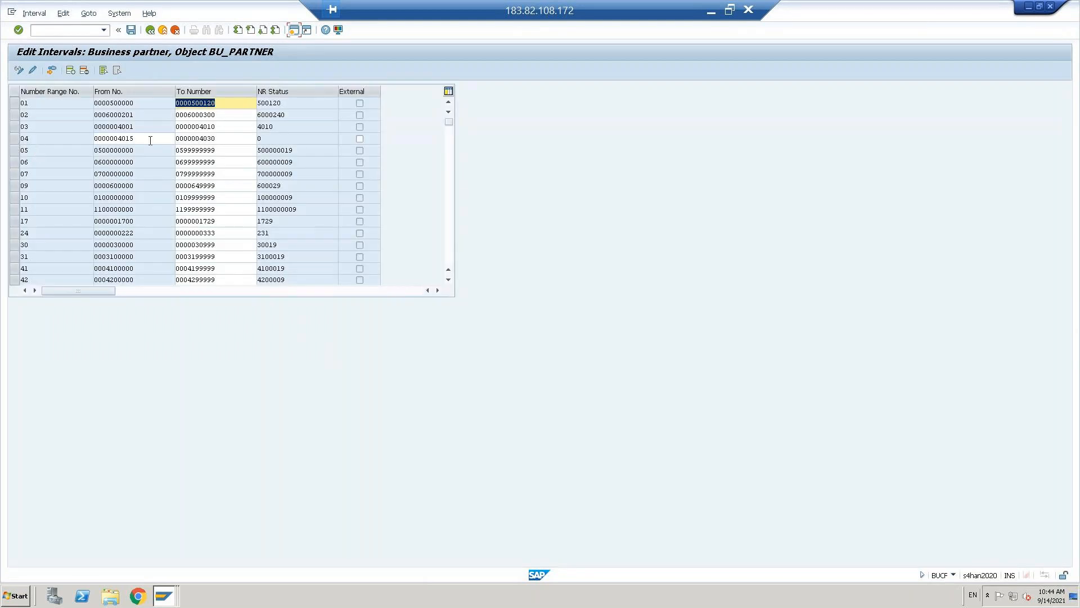
double_click(140, 140)
key(Delete)
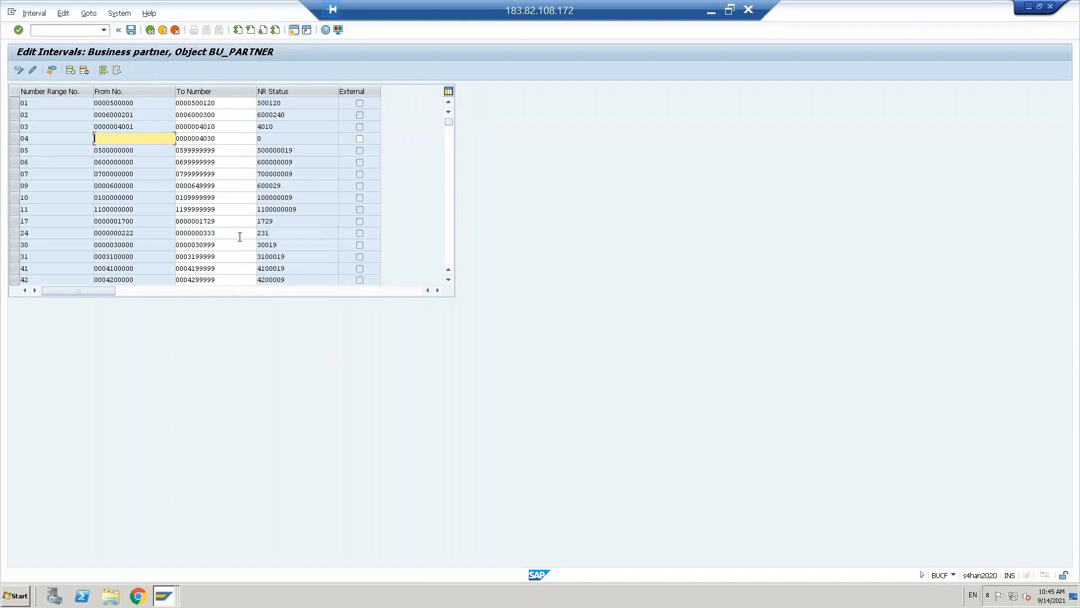
text(0400000000)
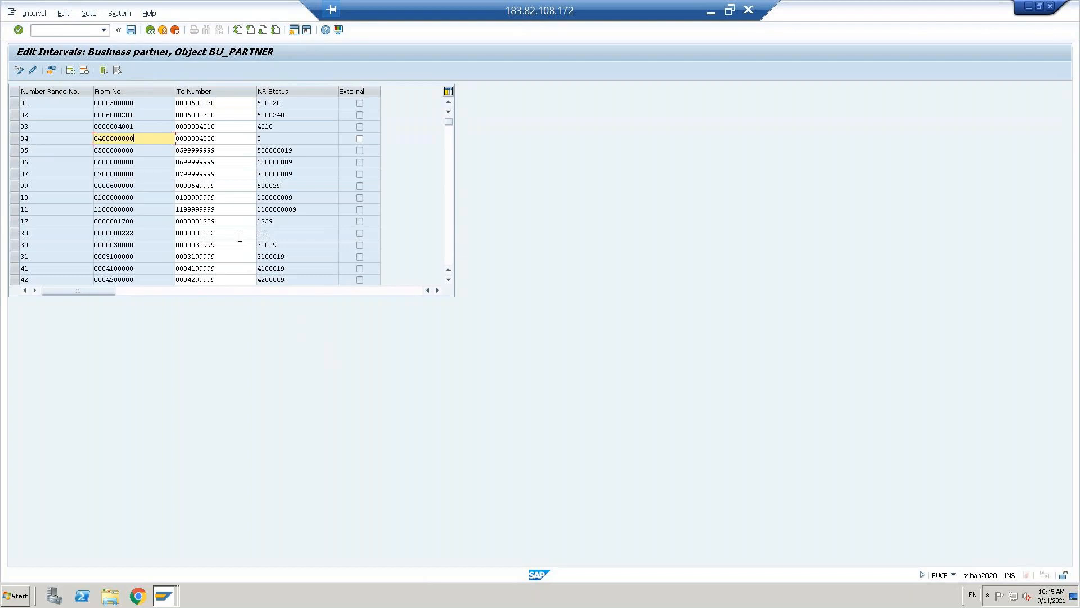
key(Tab)
text(0)
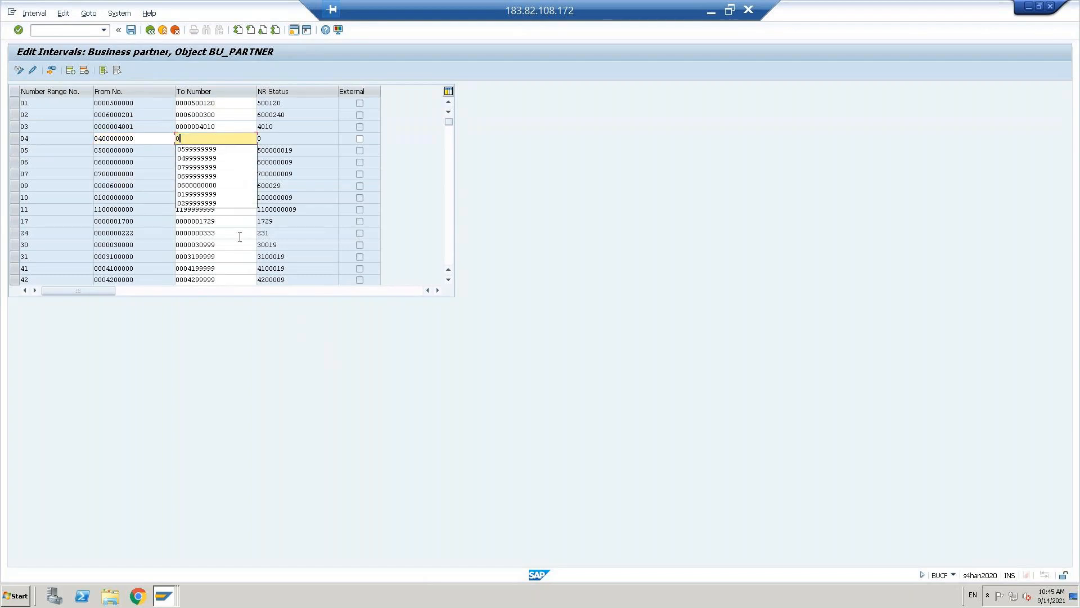
text(499999999)
key(Return)
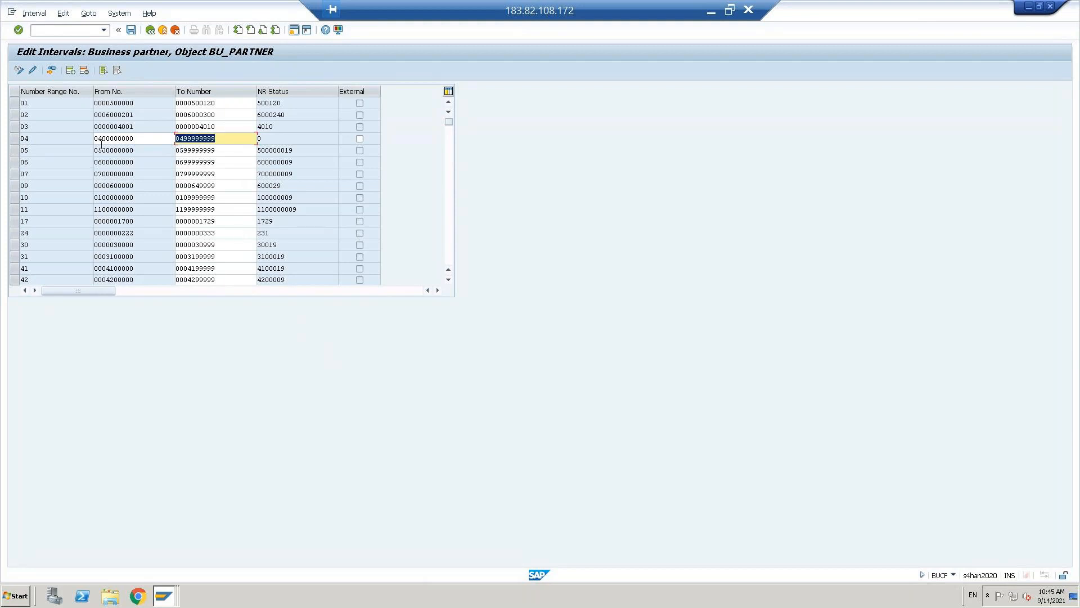
- Save the interval change and go back to the customizing tree
click(187, 139)
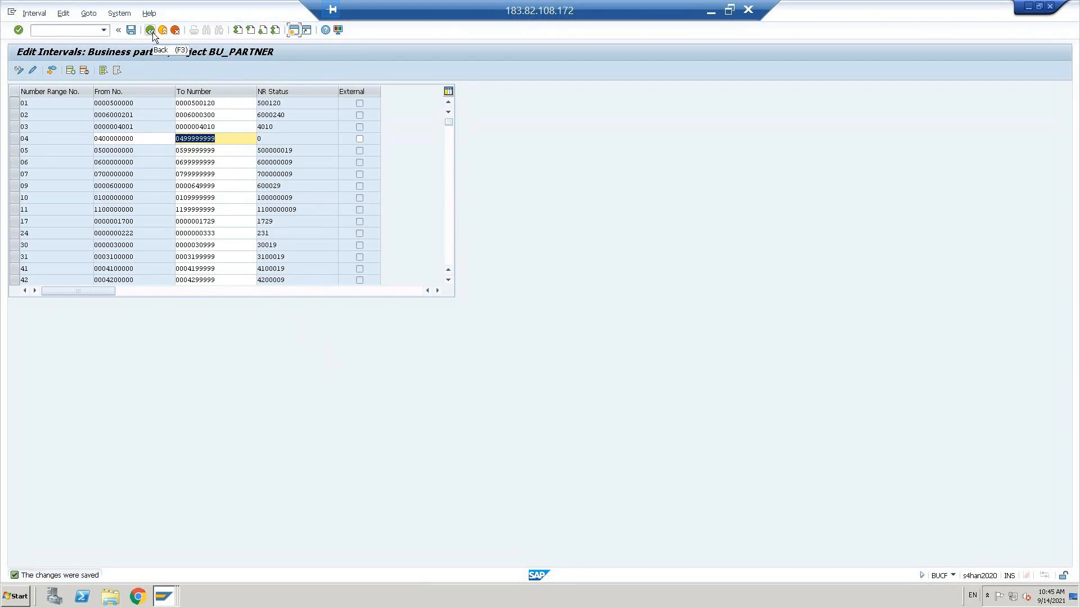
click(136, 137)
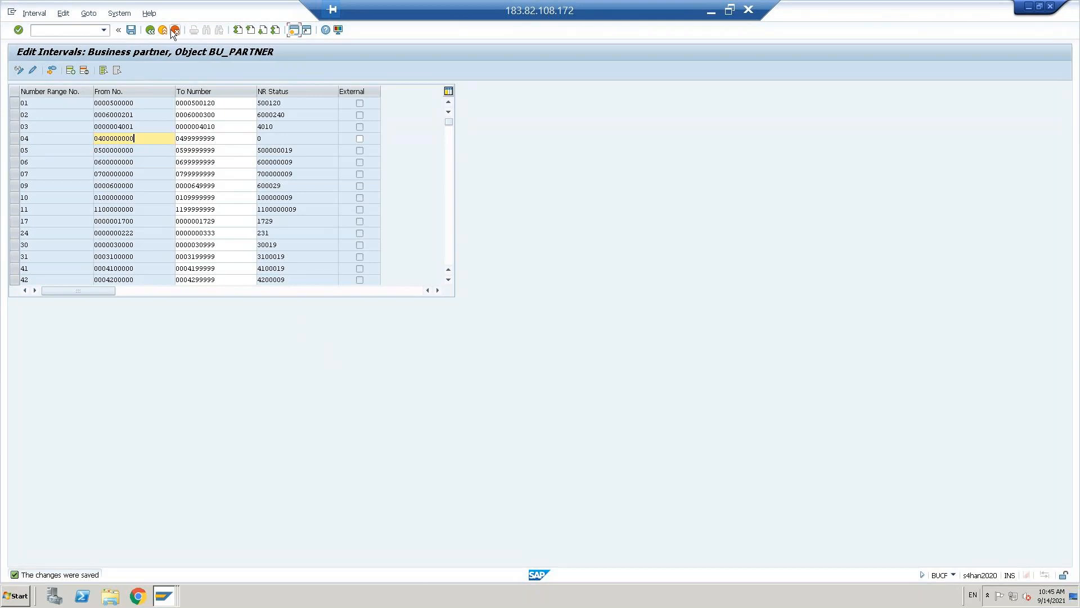
click(132, 31)
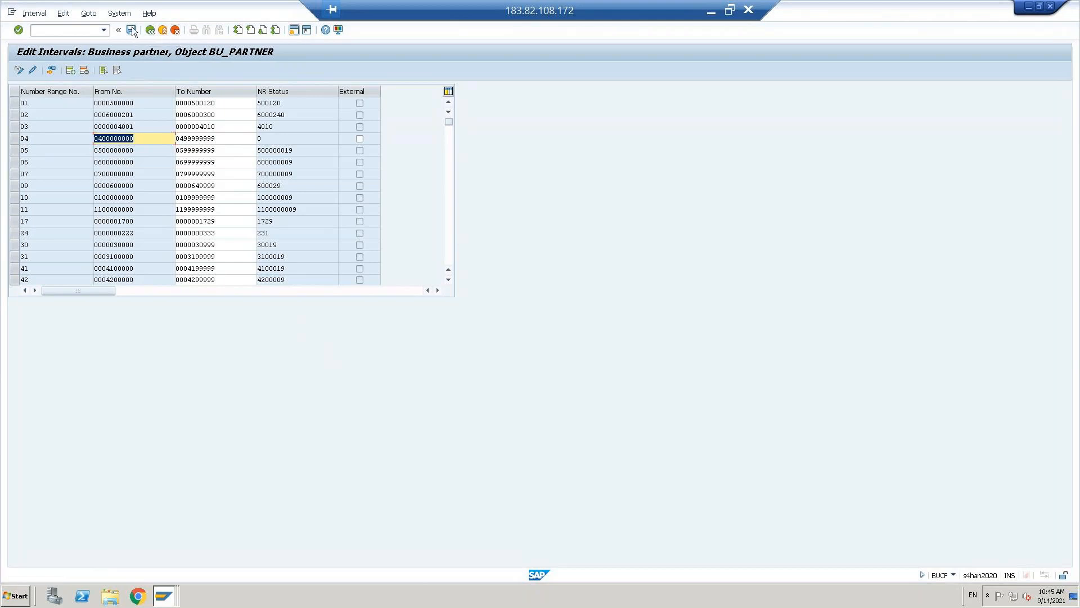
click(151, 32)
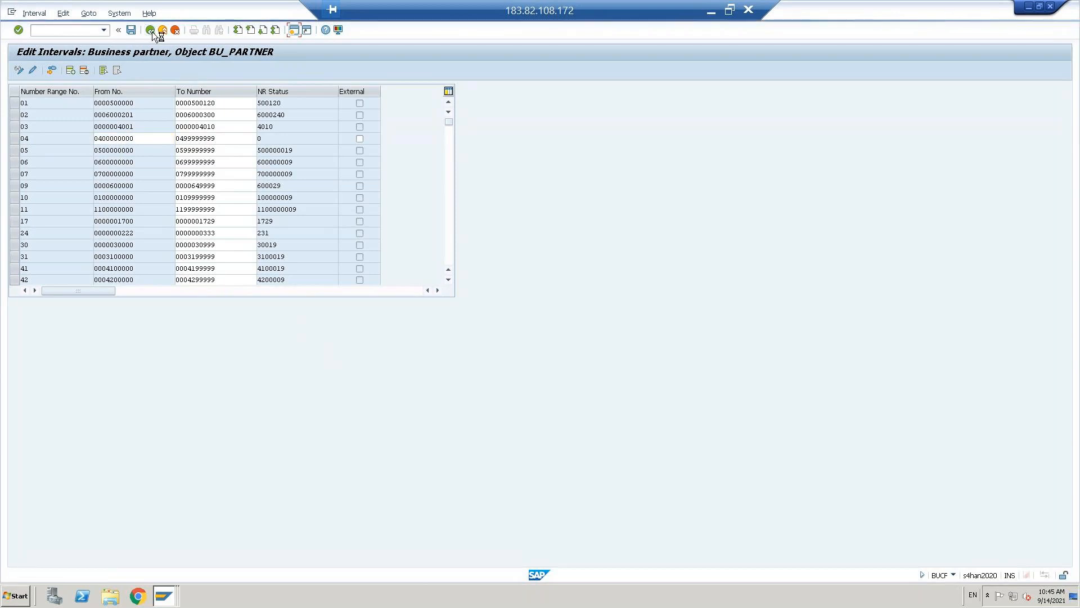
click(152, 31)
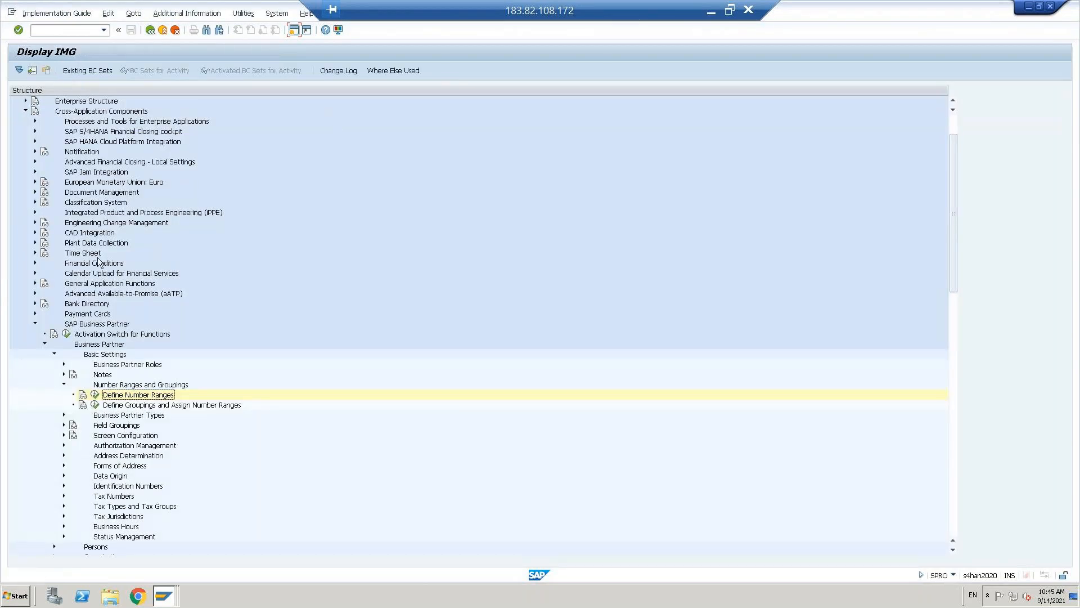
- Reopen the BU_PARTNER intervals and delete interval 05's current number level
click(95, 395)
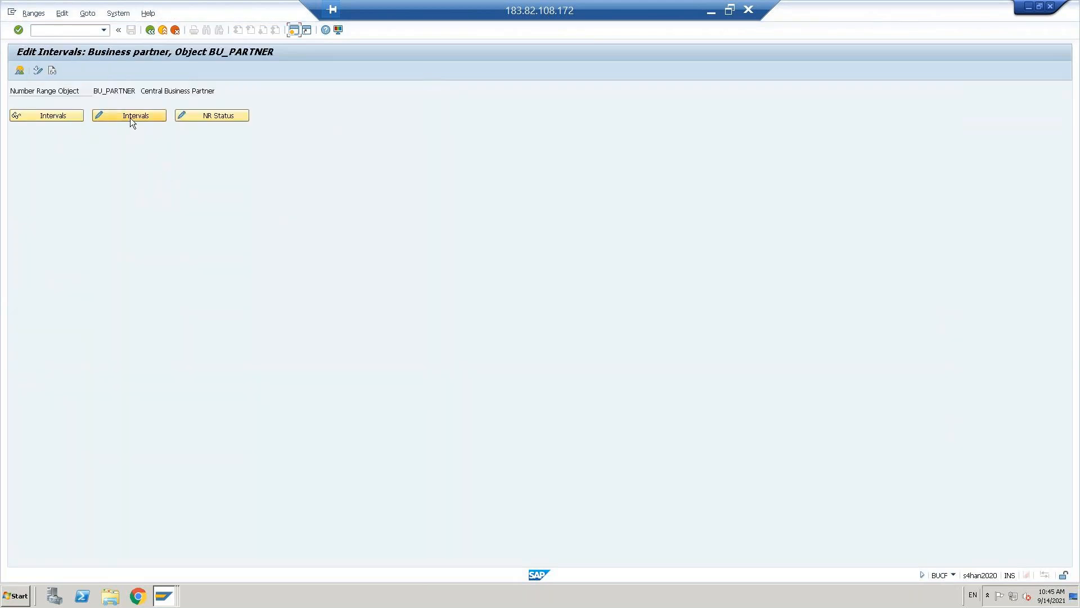
click(130, 117)
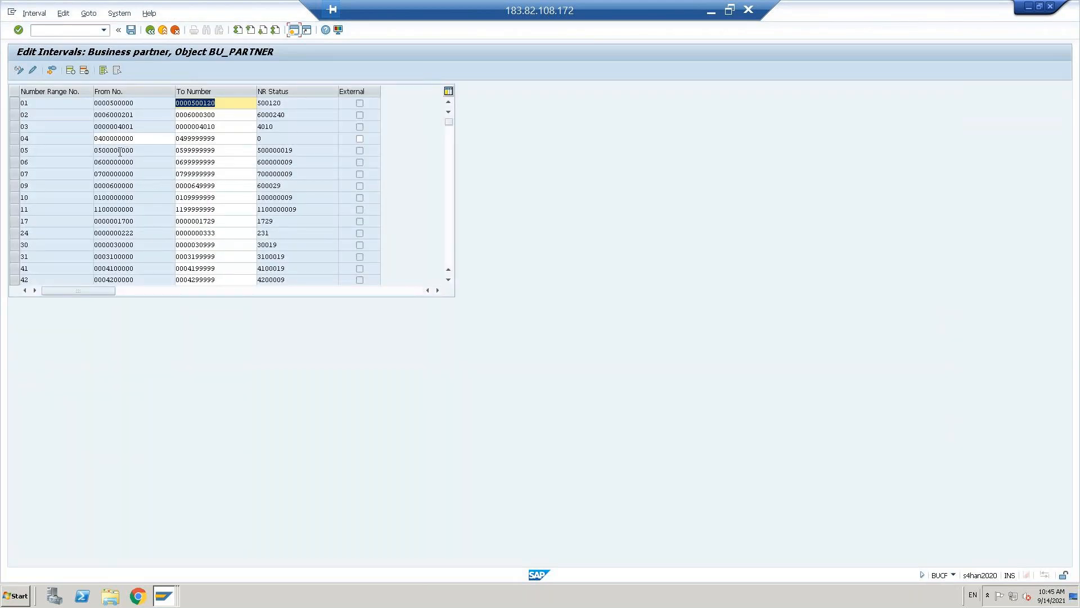
click(306, 150)
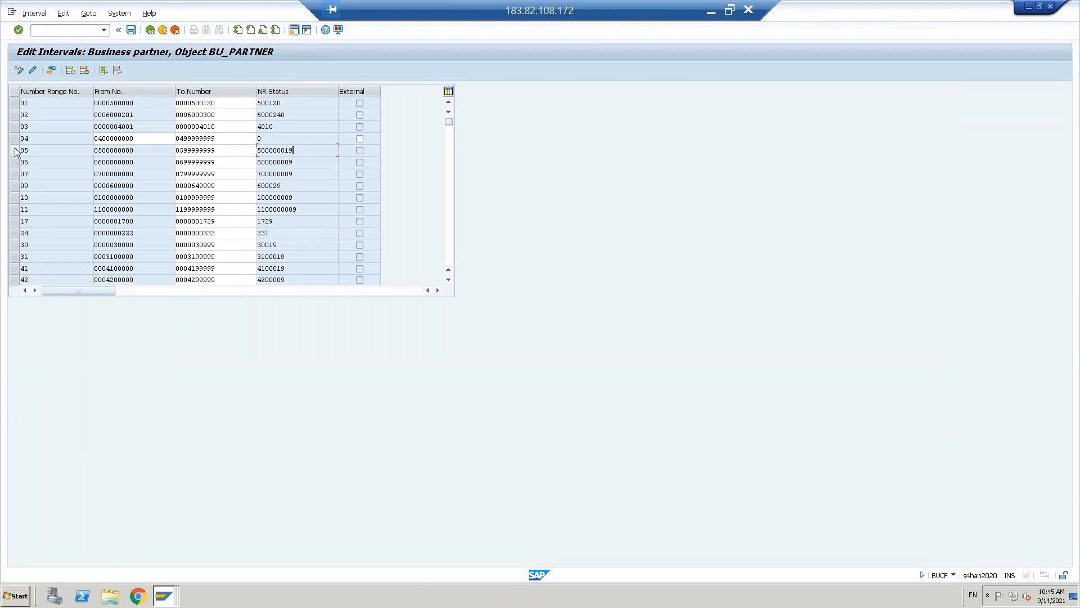
click(15, 150)
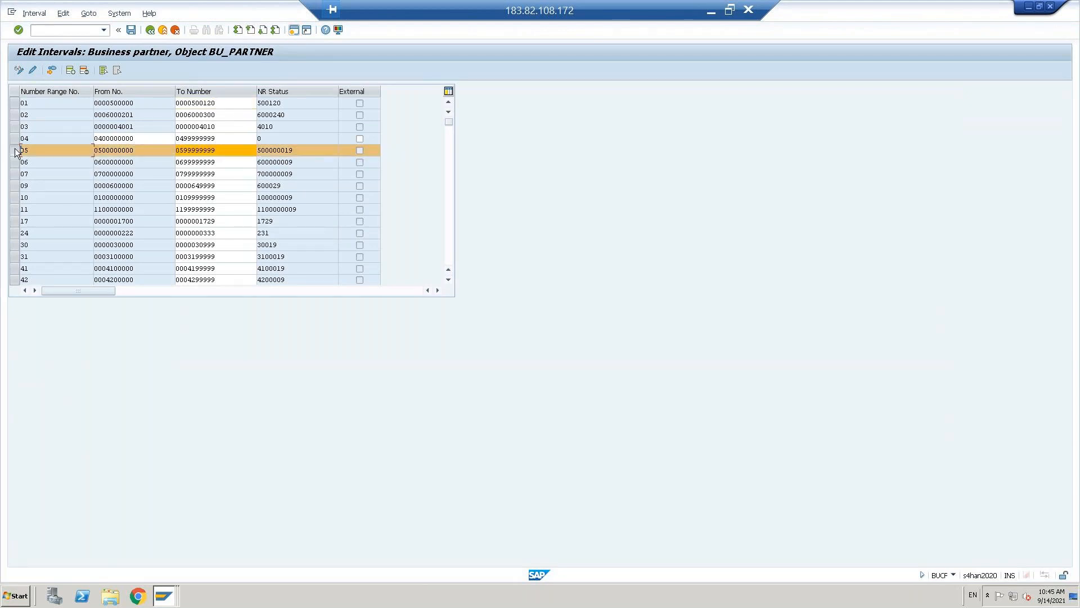
click(32, 71)
click(299, 151)
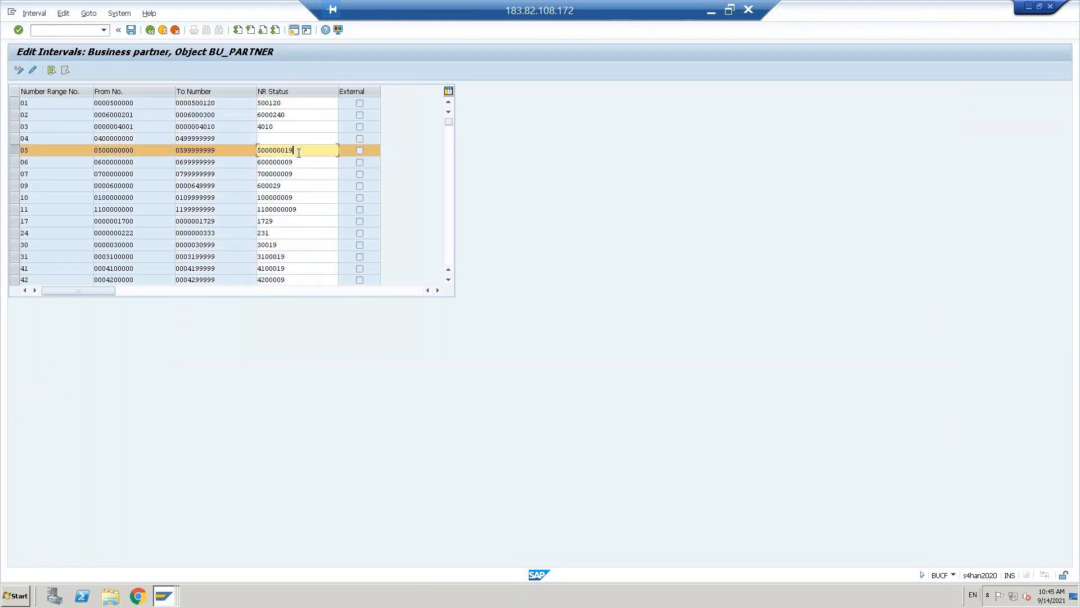
double_click(299, 151)
key(BackSpace)
key(Return)
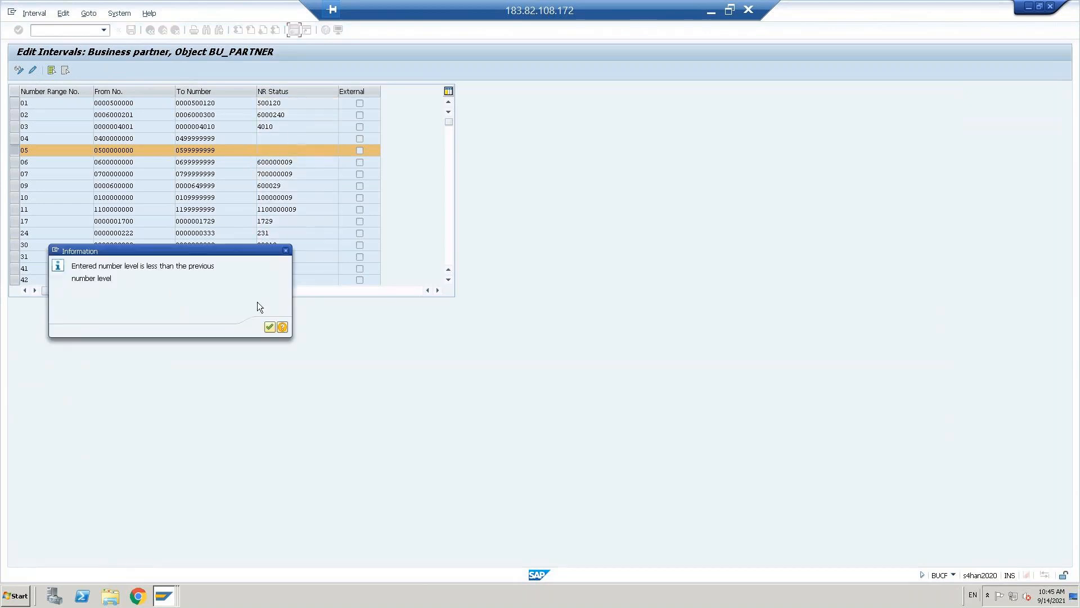
- Acknowledge the number level warnings, save anyway, confirm the transport notice, and leave the intervals
click(270, 328)
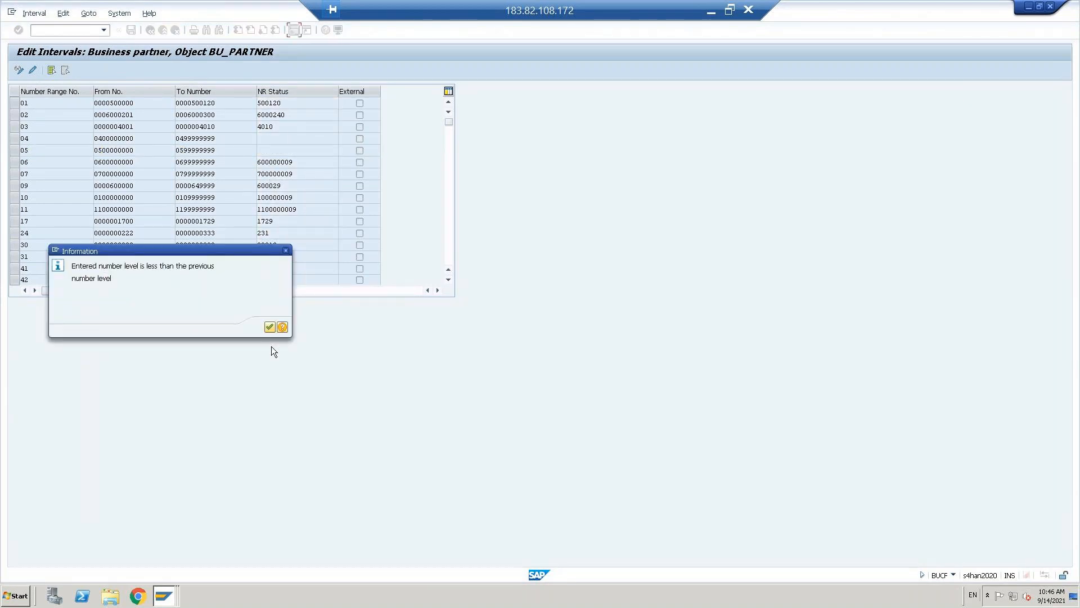
click(270, 327)
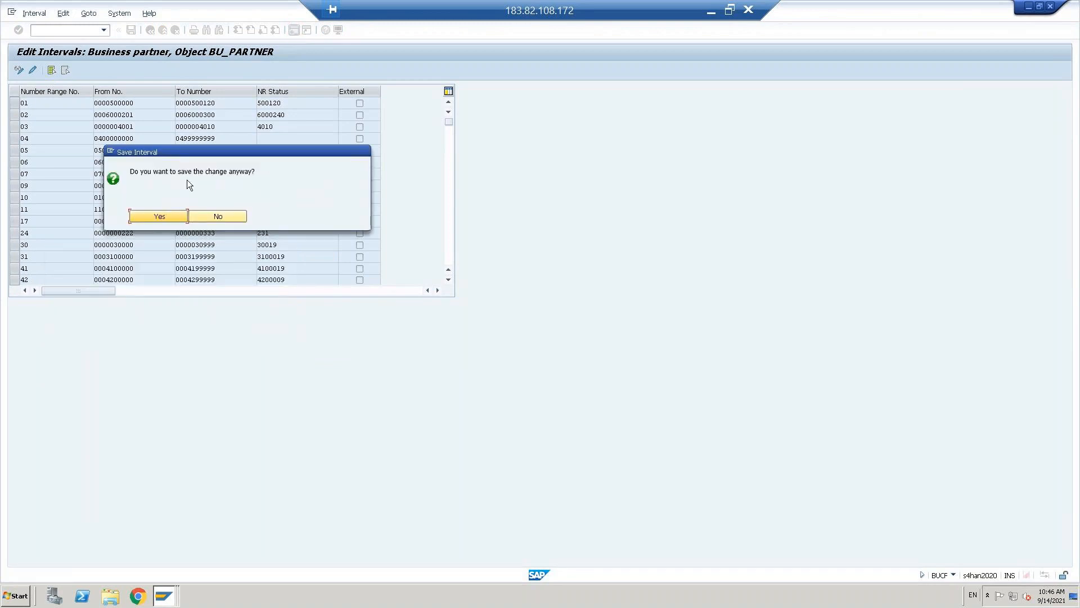
click(158, 218)
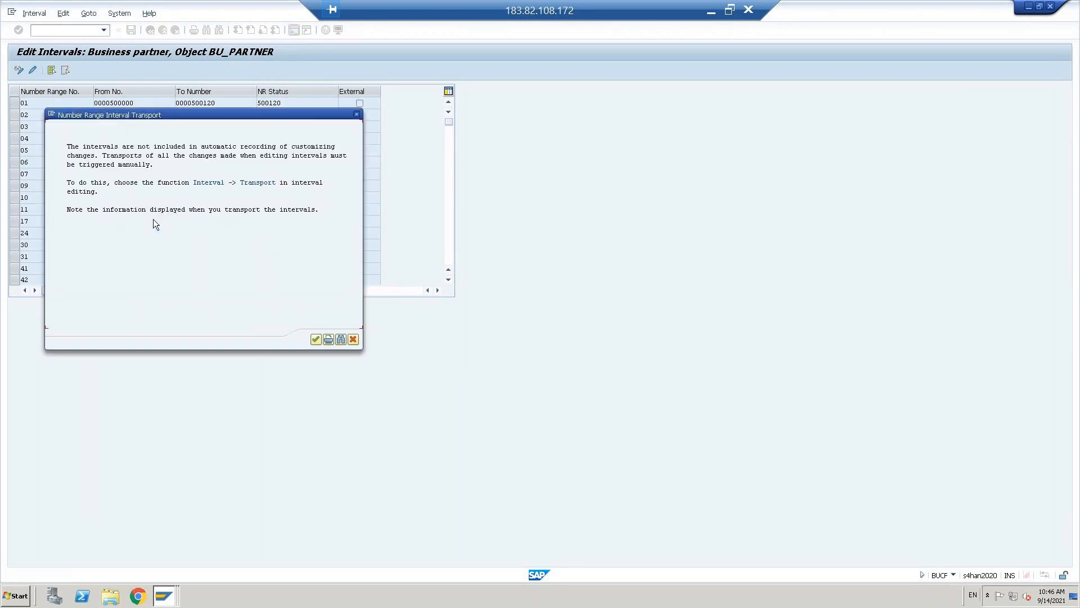
click(316, 340)
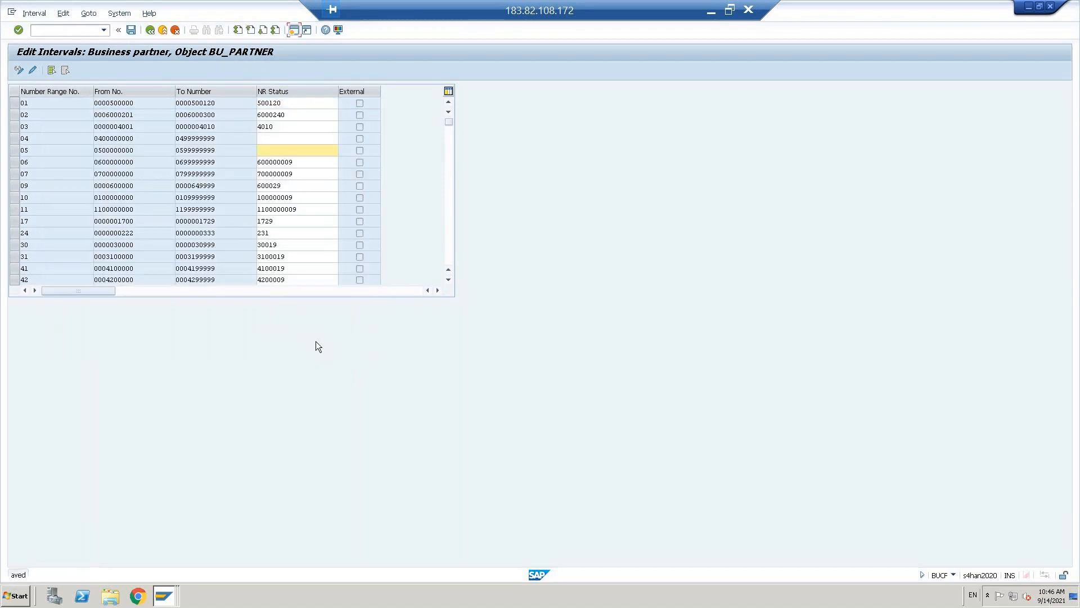
click(212, 148)
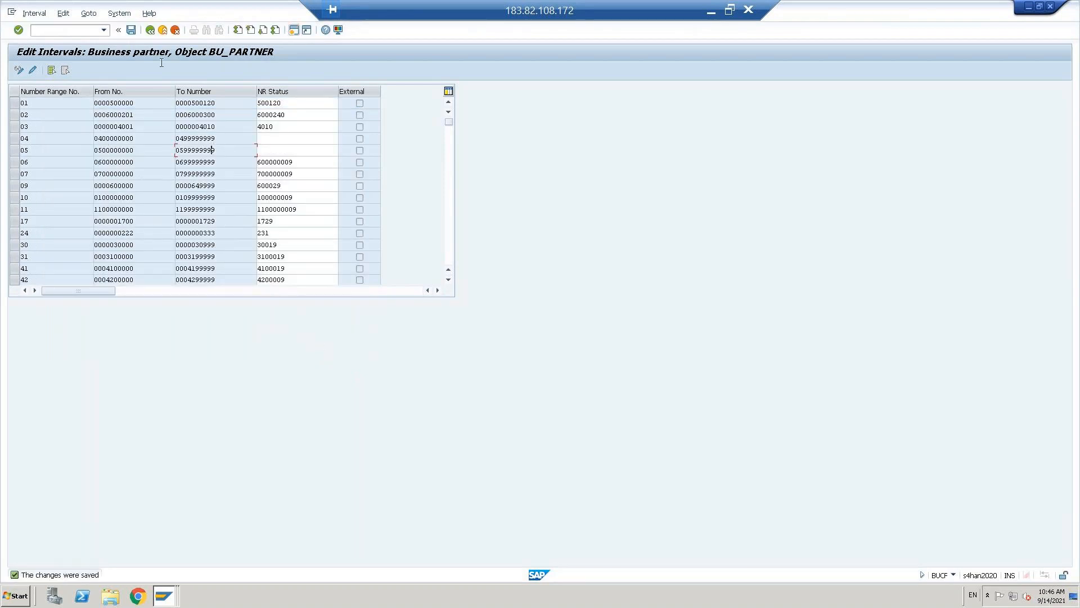
click(132, 32)
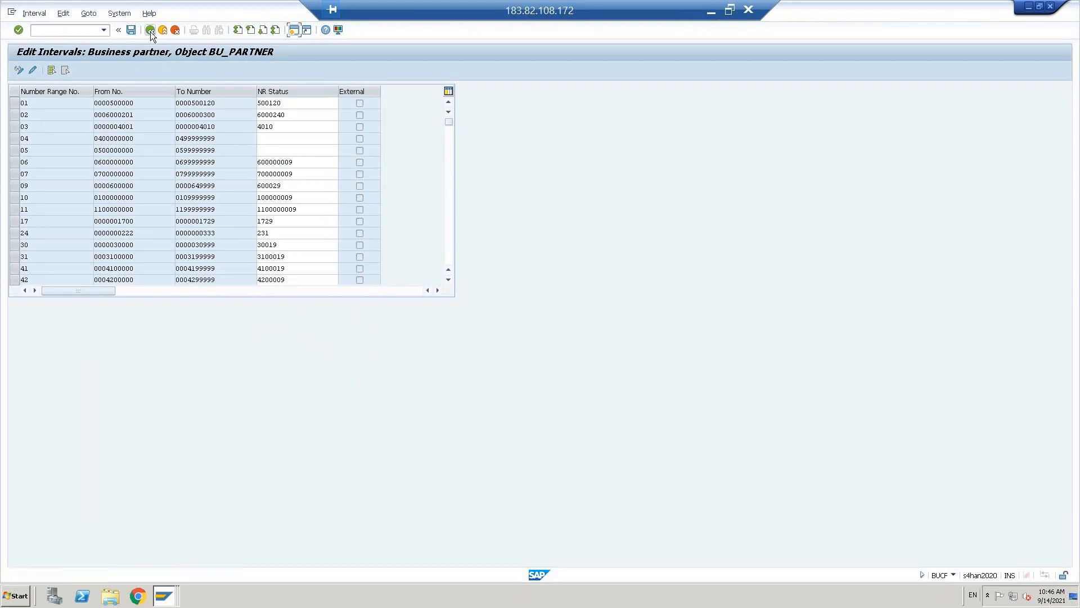
click(150, 30)
- Back in the IMG, collapse the SAP Business Partner branches and expand Master Data Synchronization
click(150, 29)
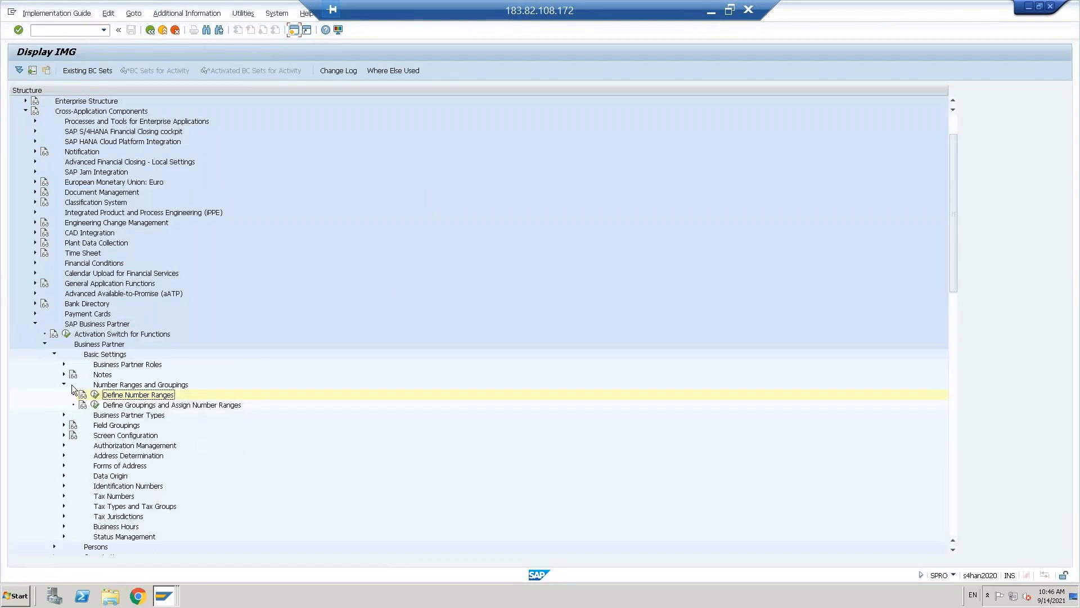
click(65, 384)
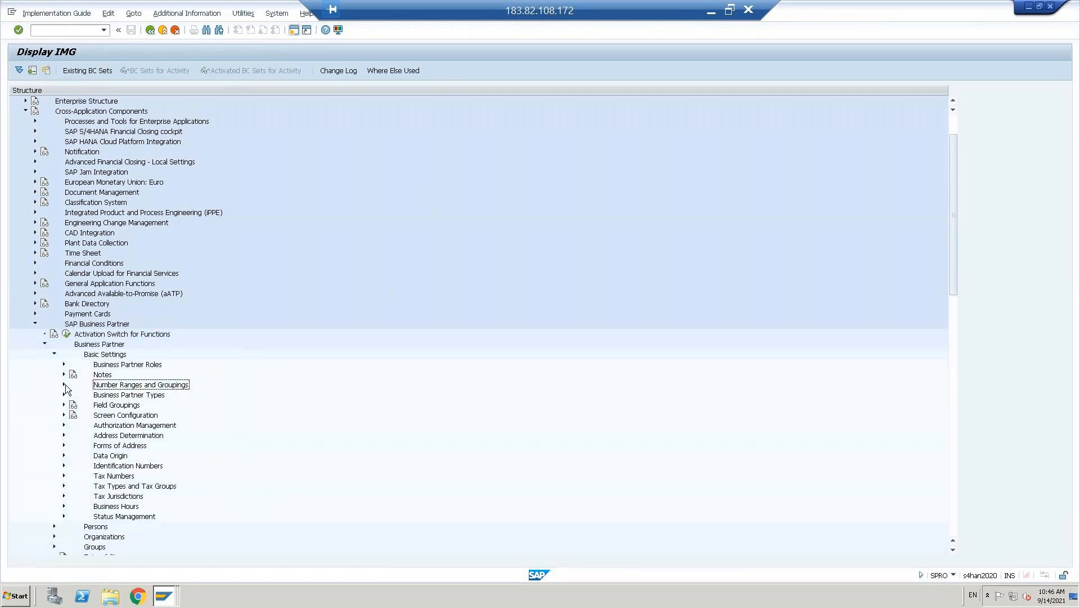
click(54, 354)
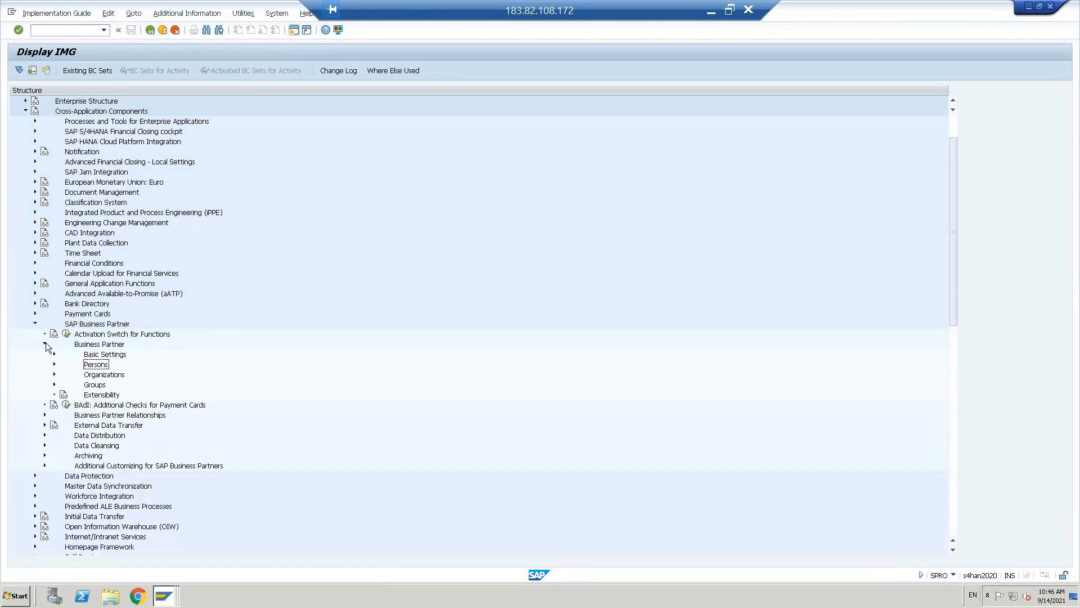
click(45, 344)
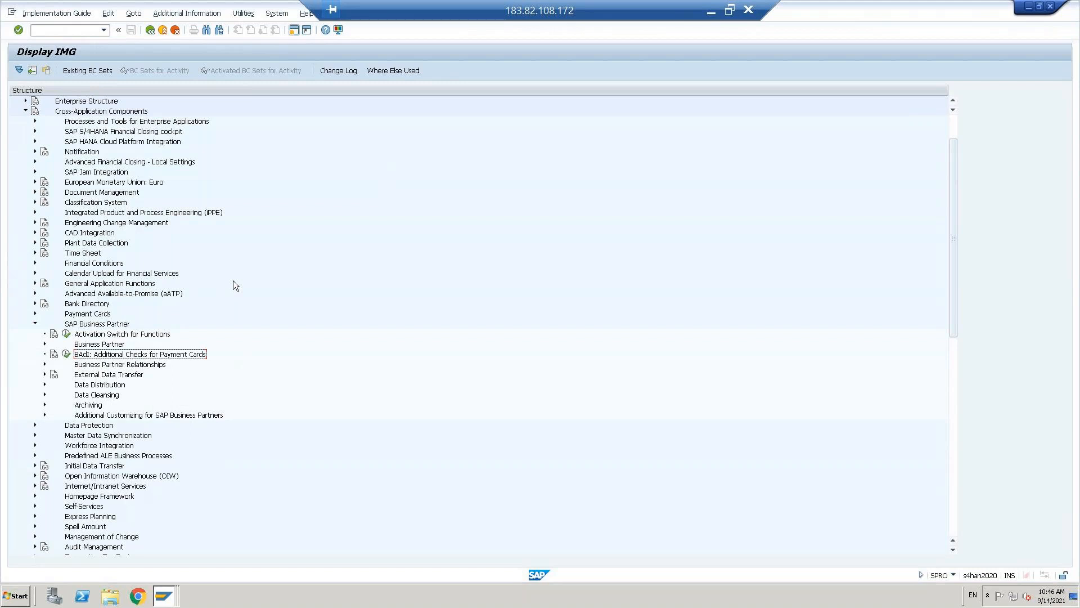
key(Up)
key(Up)
key(Up)
key(Left)
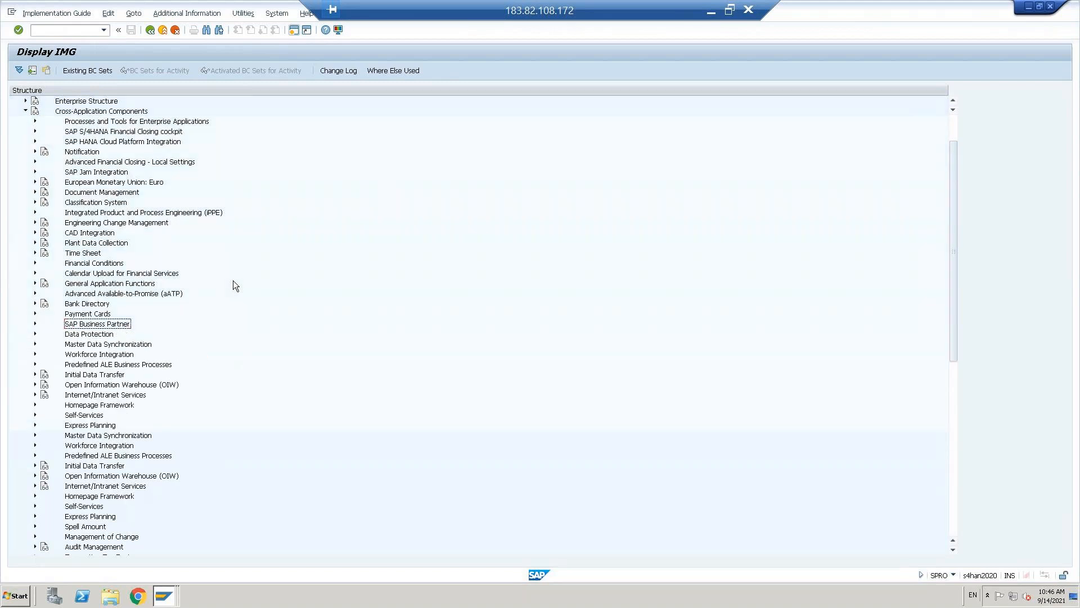
key(Down)
key(Down)
key(Down)
key(Up)
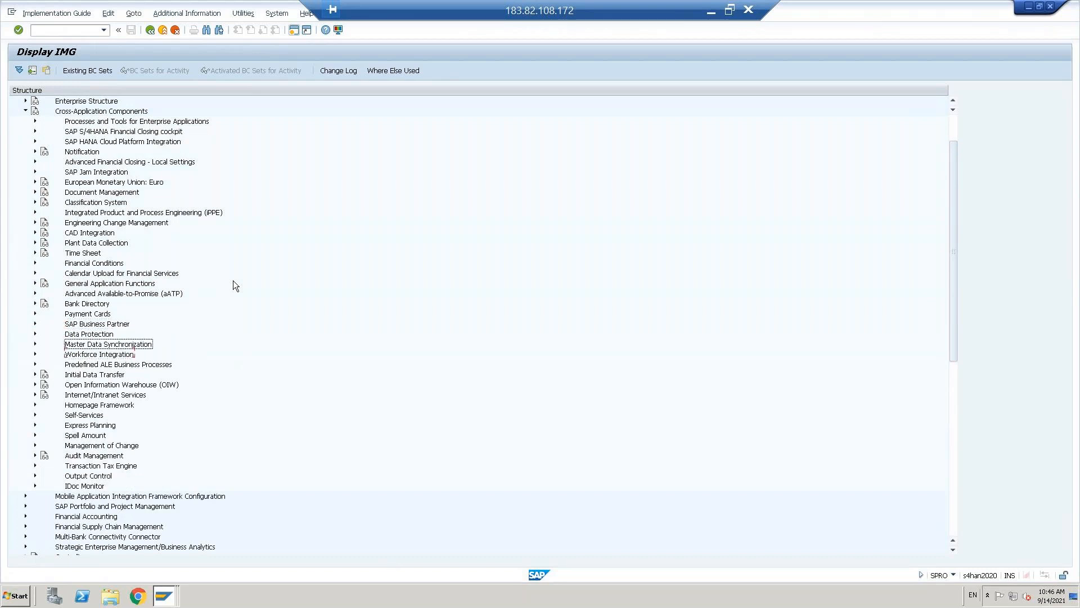
key(Right)
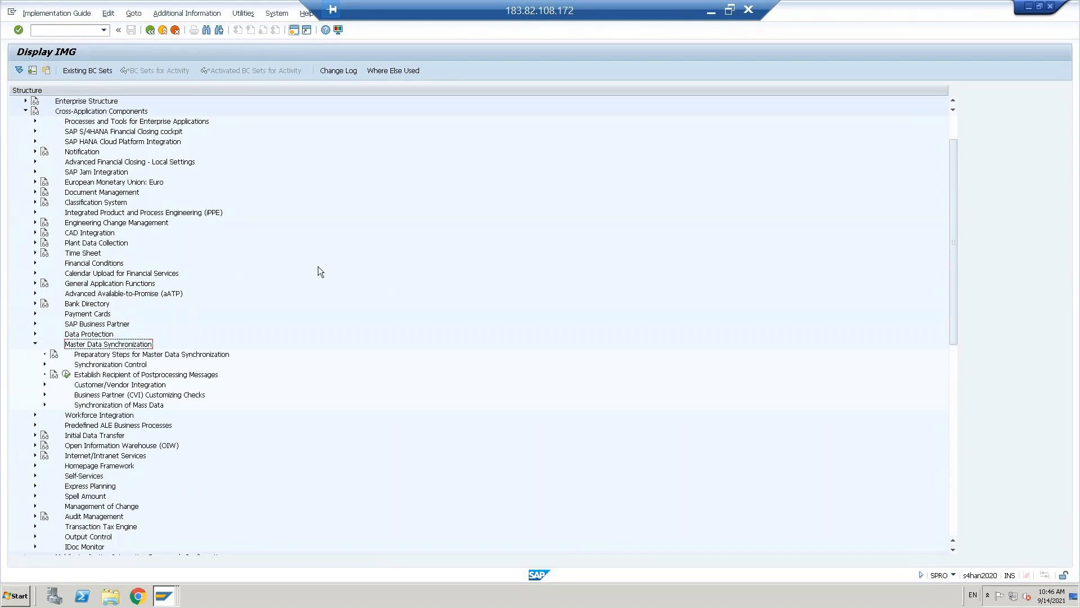
- Expand the Customer/Vendor Integration branch under Master Data Synchronization
key(Down)
key(Down)
key(Down)
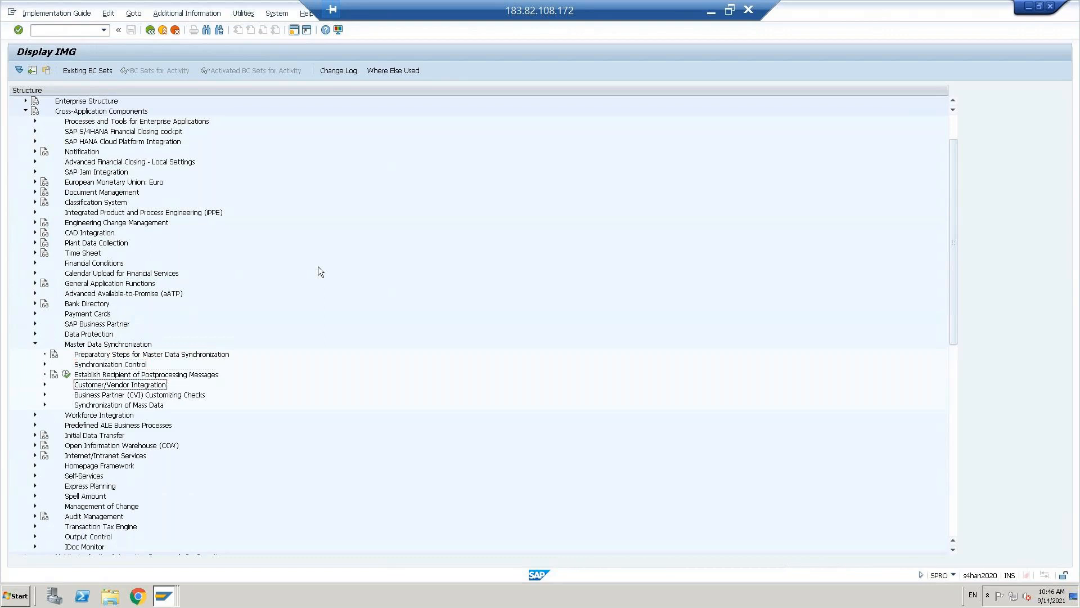
key(Right)
key(Down)
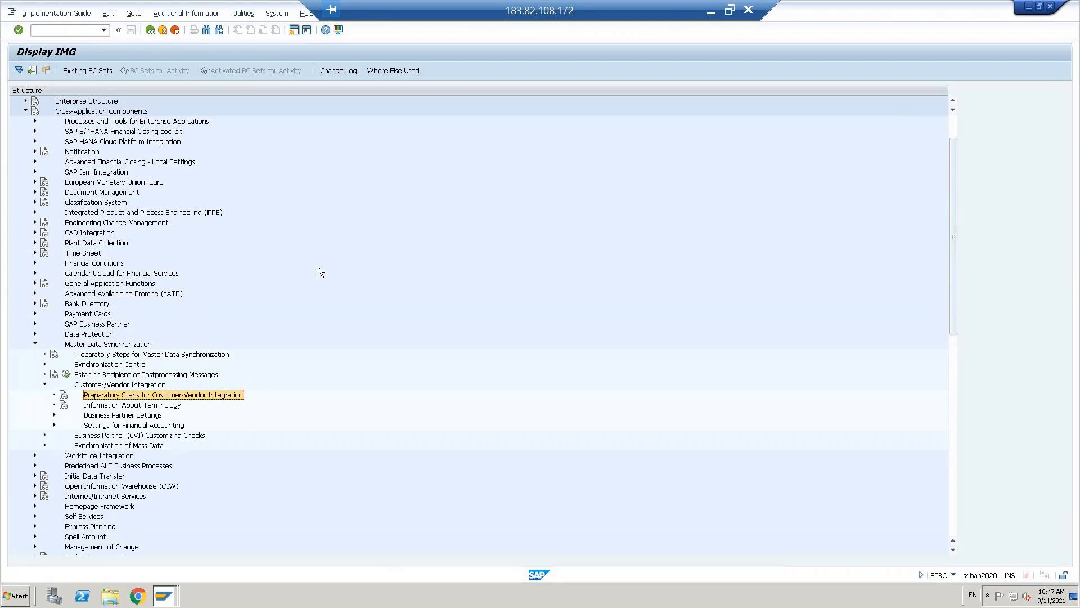
click(121, 436)
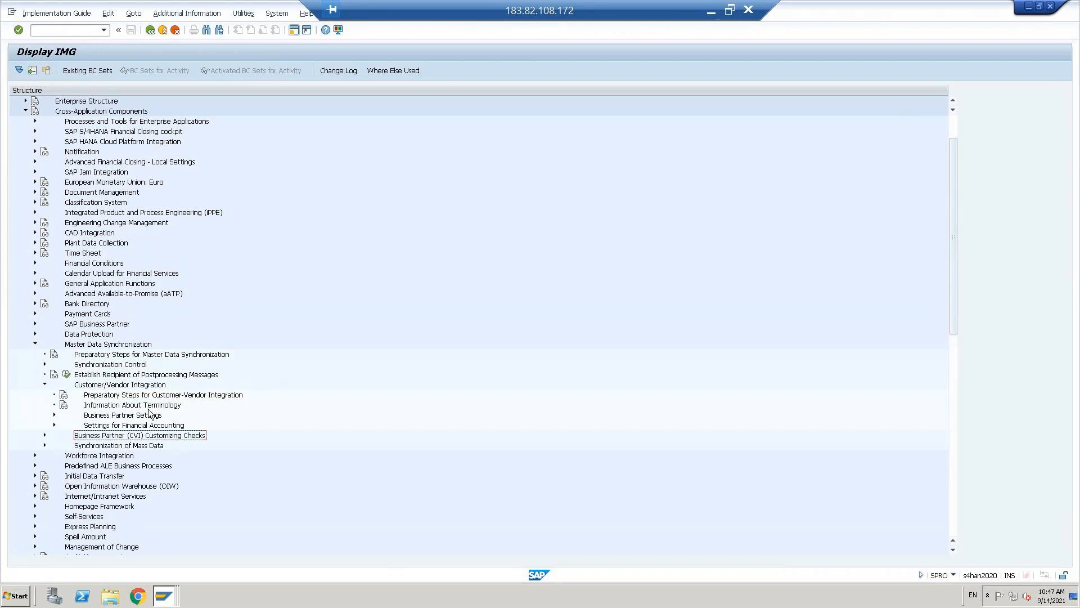
- Expand Business Partner Settings and Settings for Customer Integration, view the role category setting, and return
click(113, 417)
key(Right)
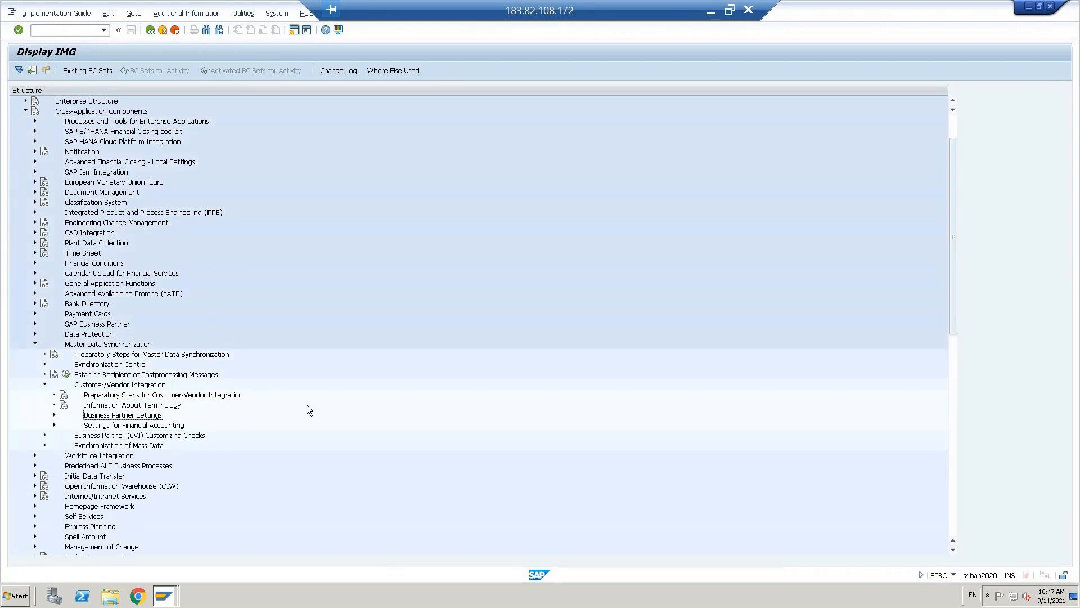
key(Down)
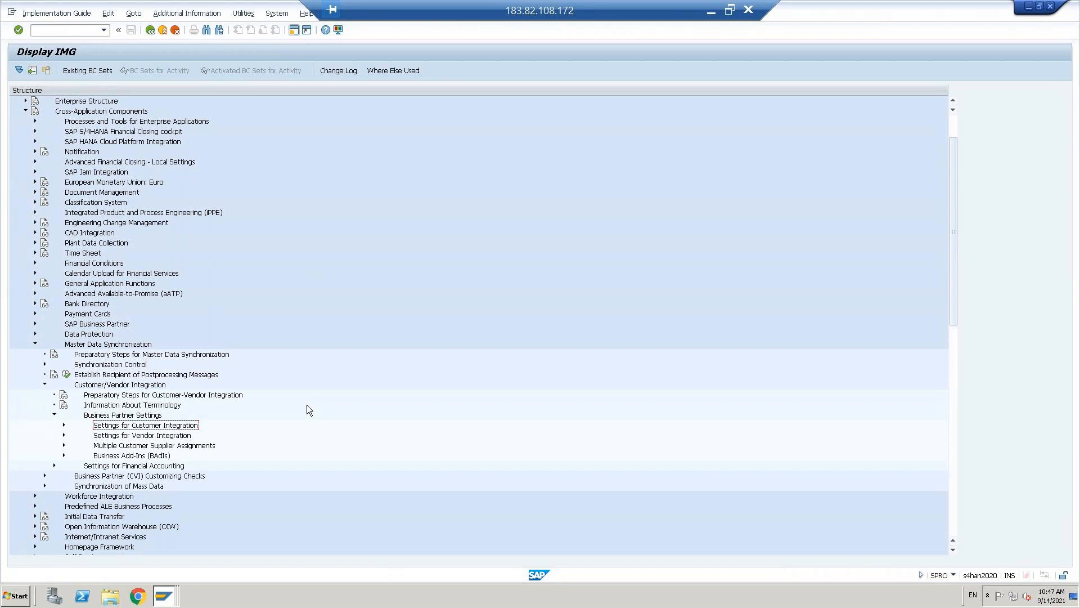
double_click(163, 428)
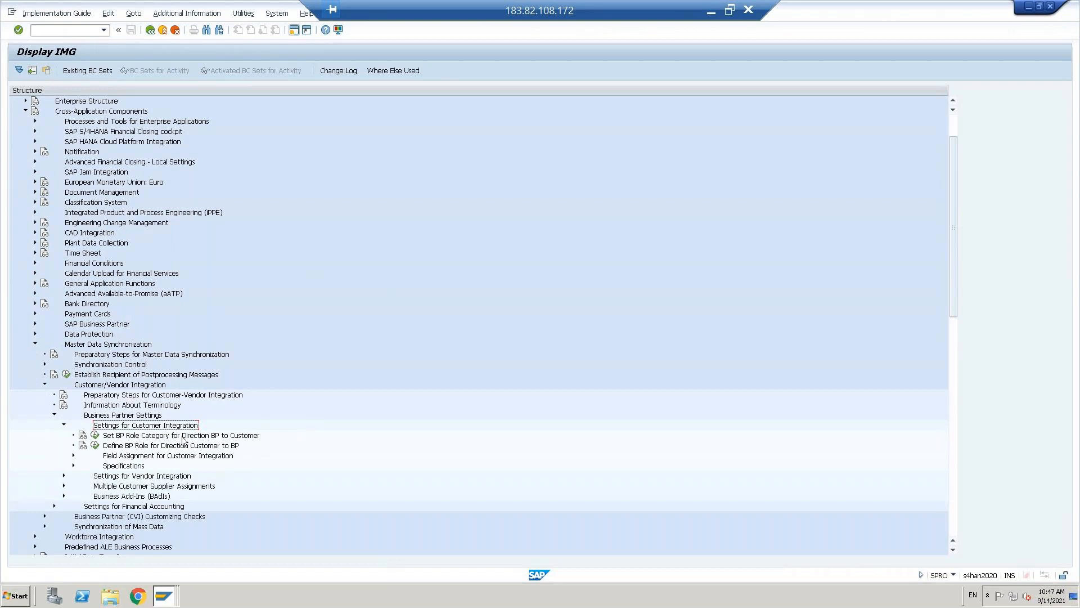
click(94, 435)
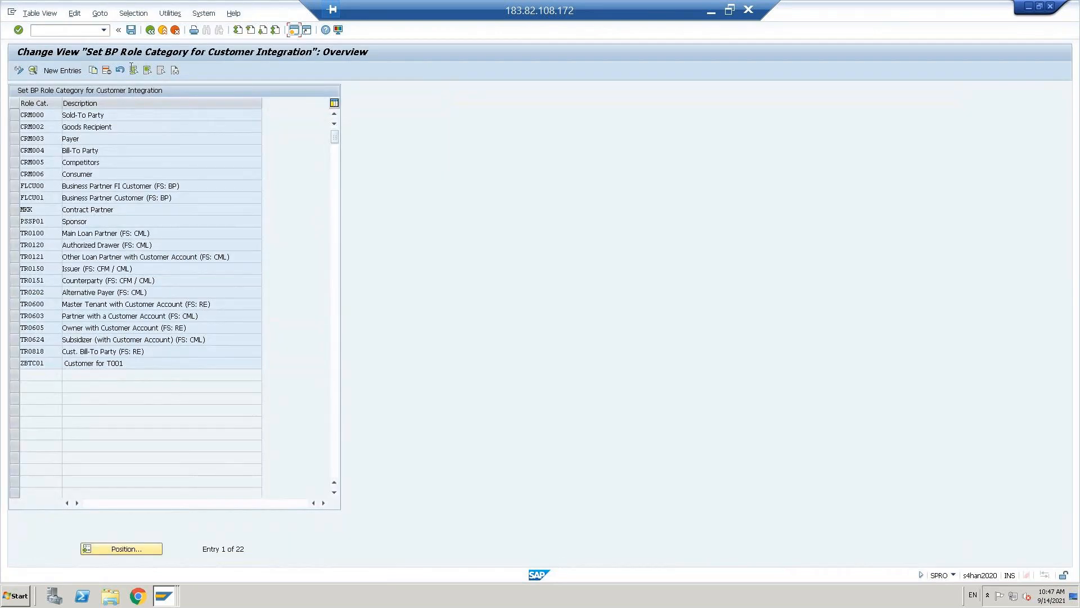
click(150, 31)
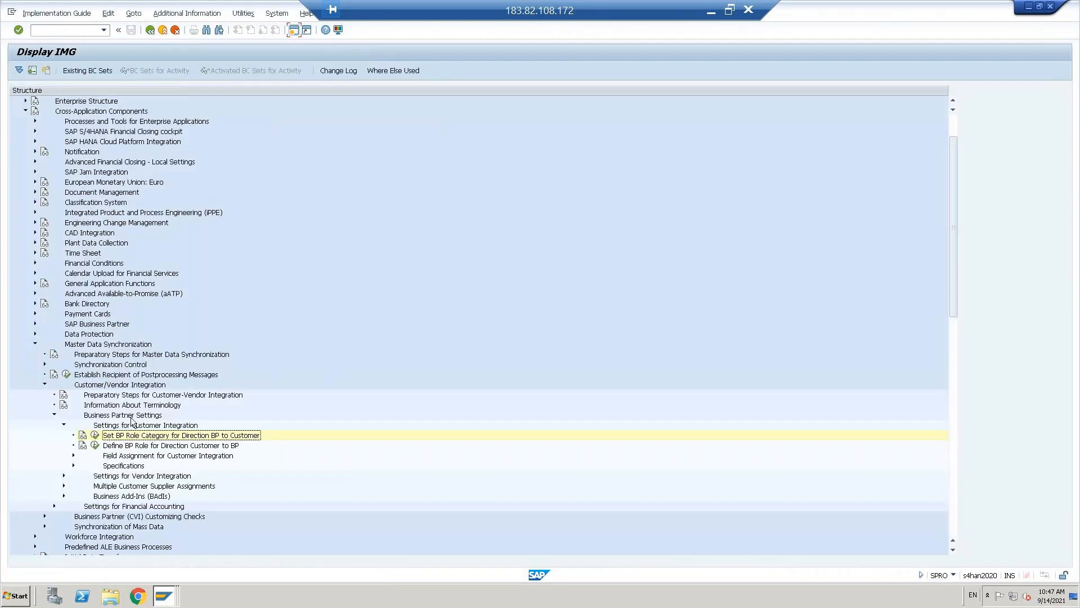
- Expand Field Assignment for Customer Integration and its Assign Keys node
click(139, 456)
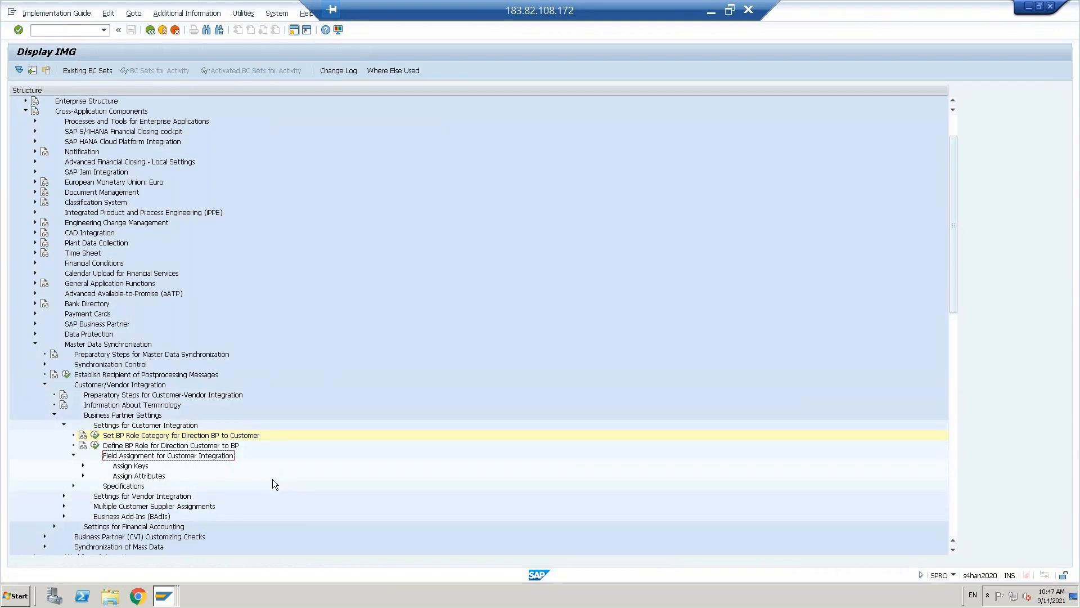
click(116, 428)
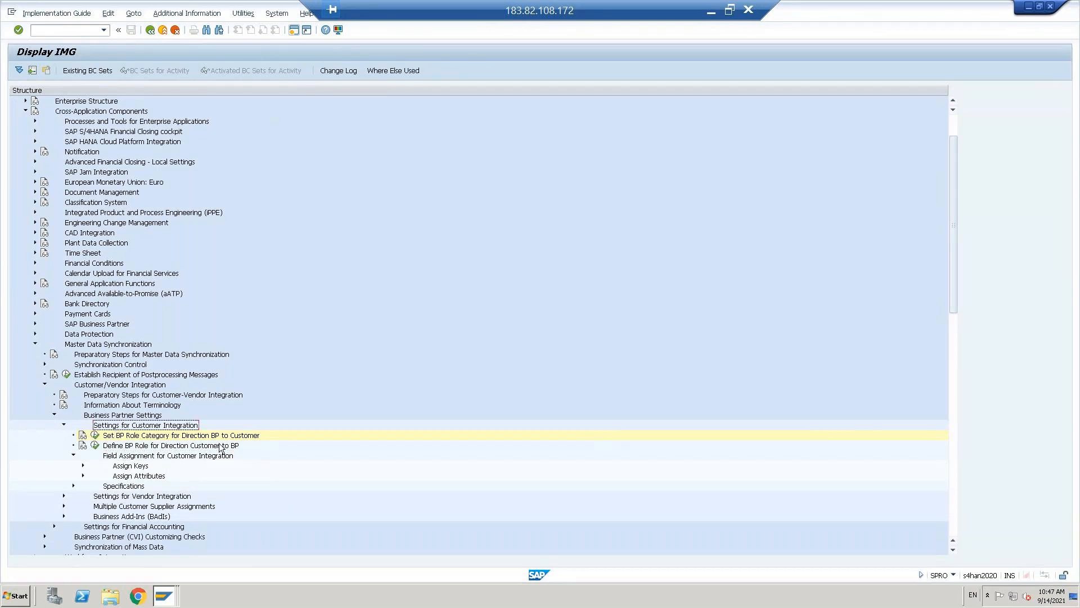
click(129, 465)
key(Right)
key(Down)
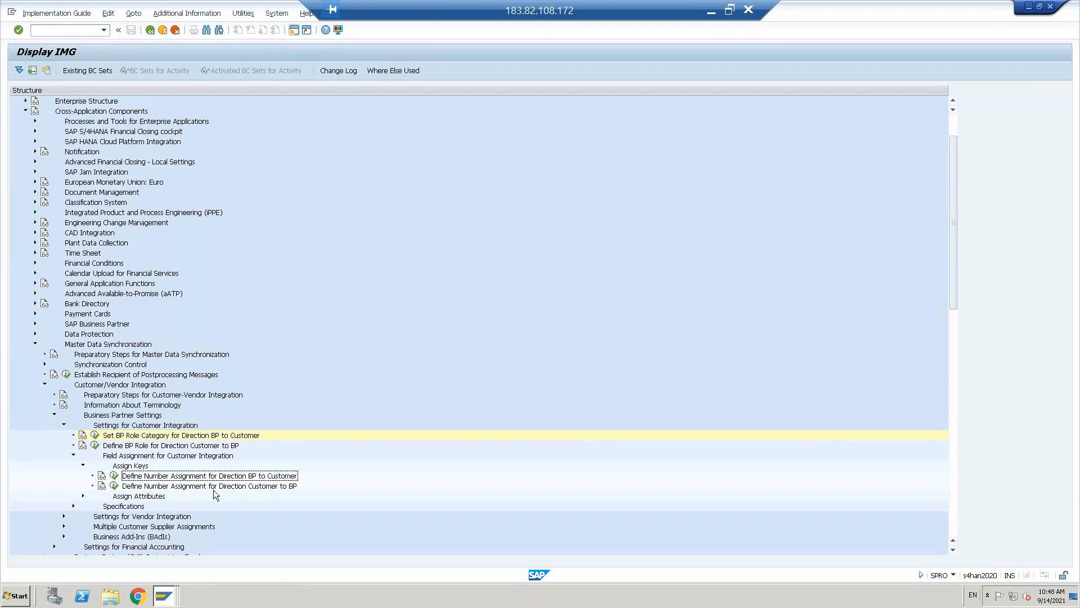
- For direction BP to Customer, map groupings DCUS and FCUS to account groups DCUS and FCUS
click(114, 476)
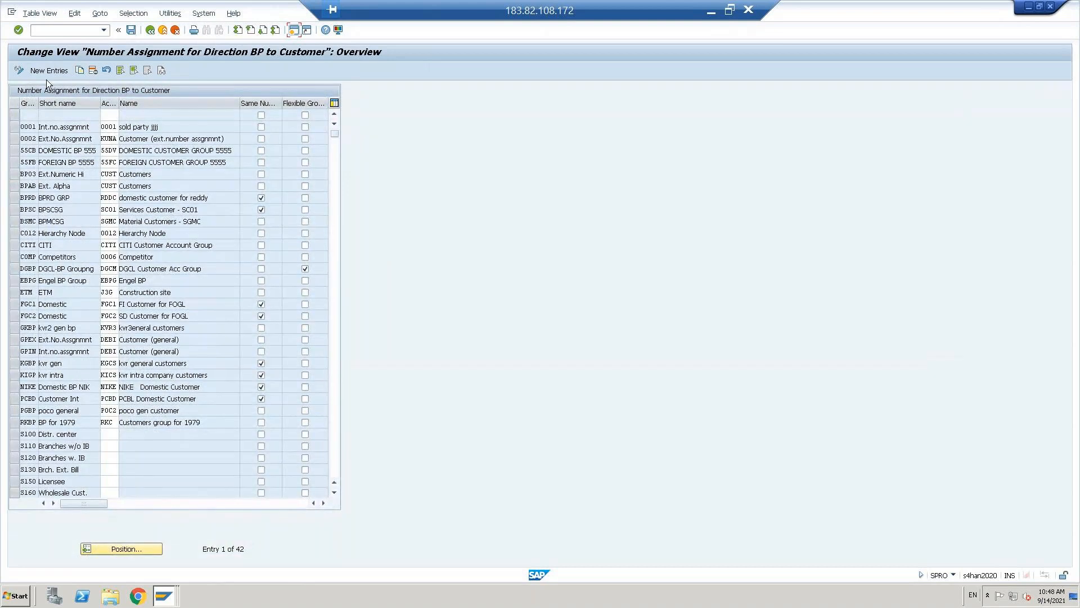
click(47, 71)
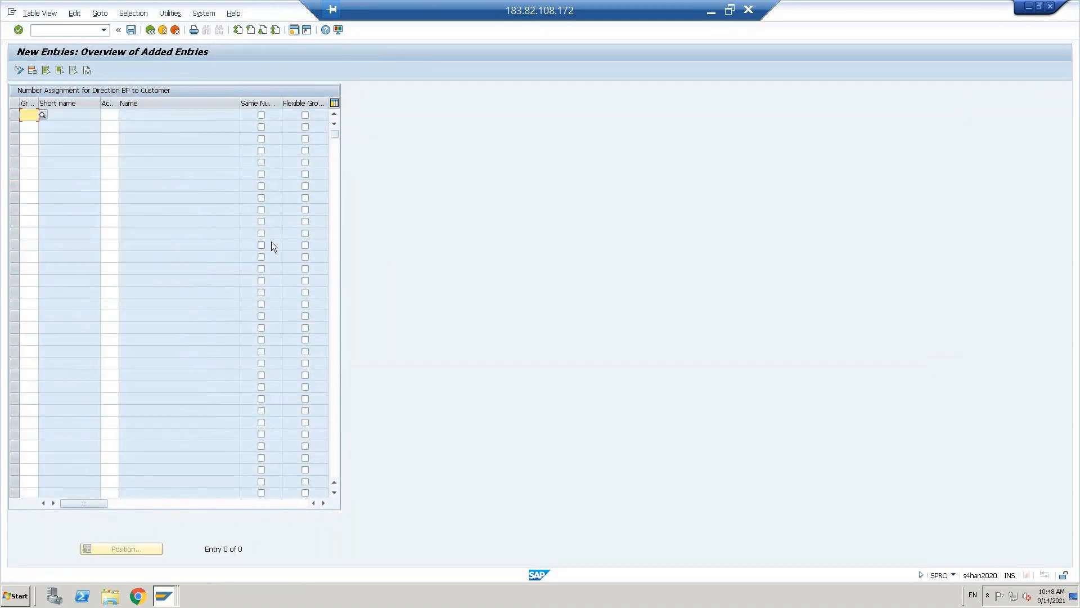
text(dcus)
key(Down)
key(Return)
key(Tab)
text(dcus)
click(28, 127)
text(fcus)
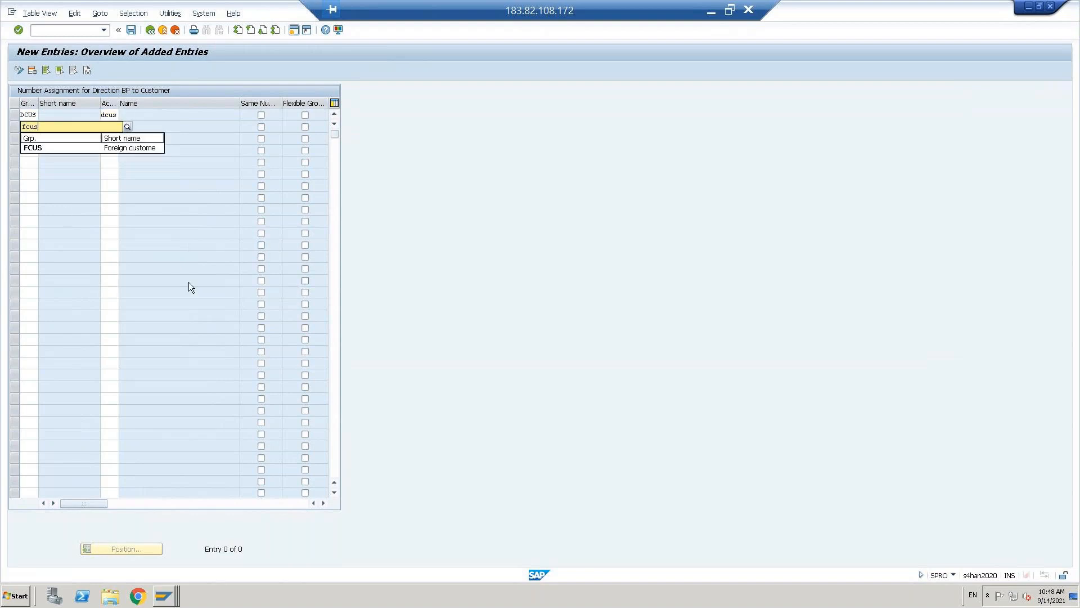
click(42, 148)
text(fcus)
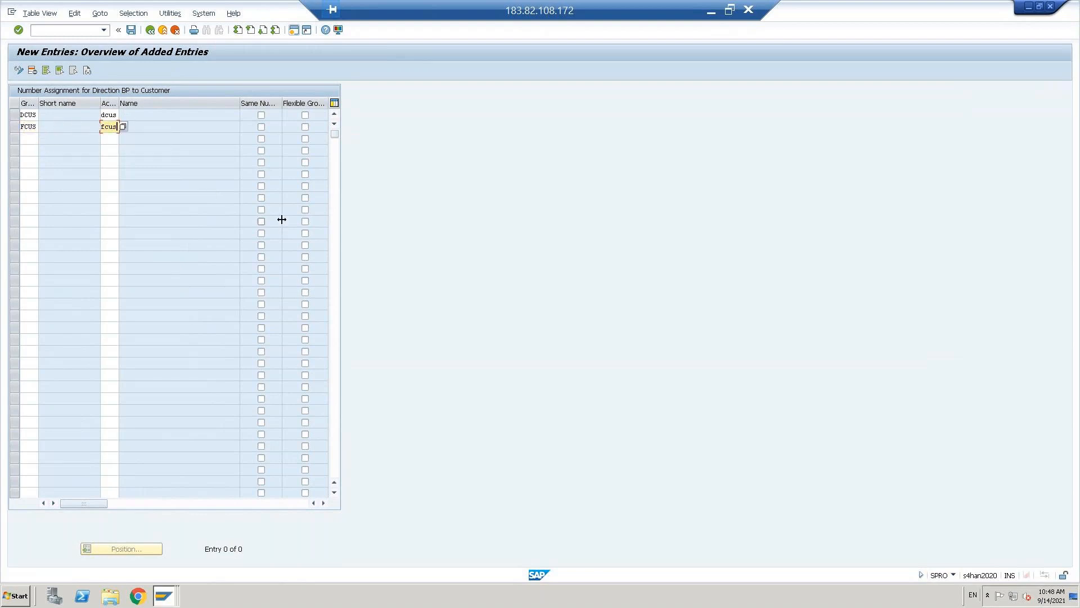
key(Return)
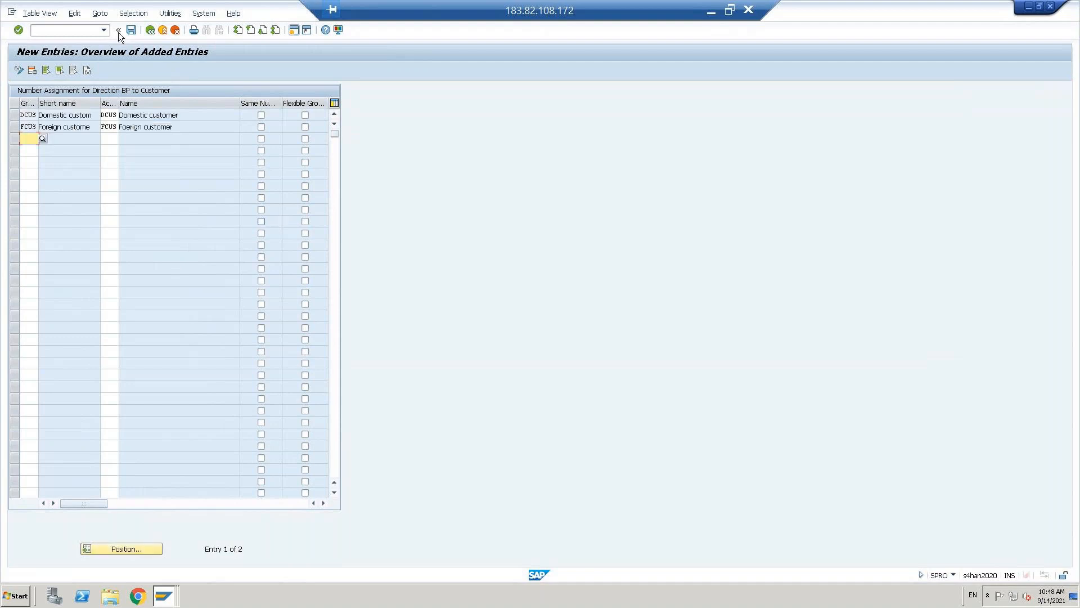
- Save the BP-to-customer assignments to the customizing request and return to the IMG
click(131, 29)
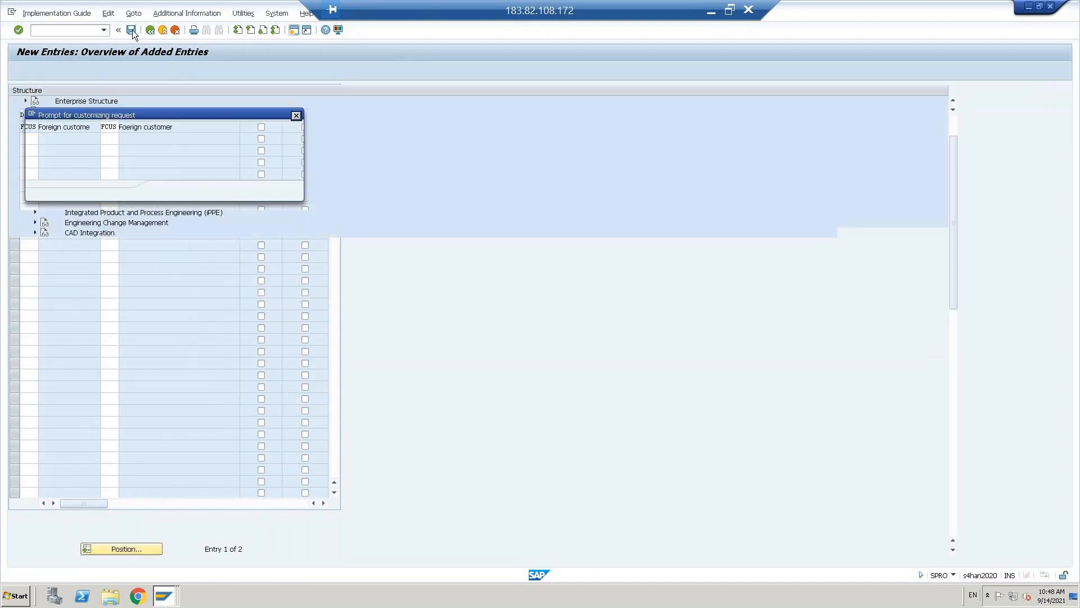
key(Return)
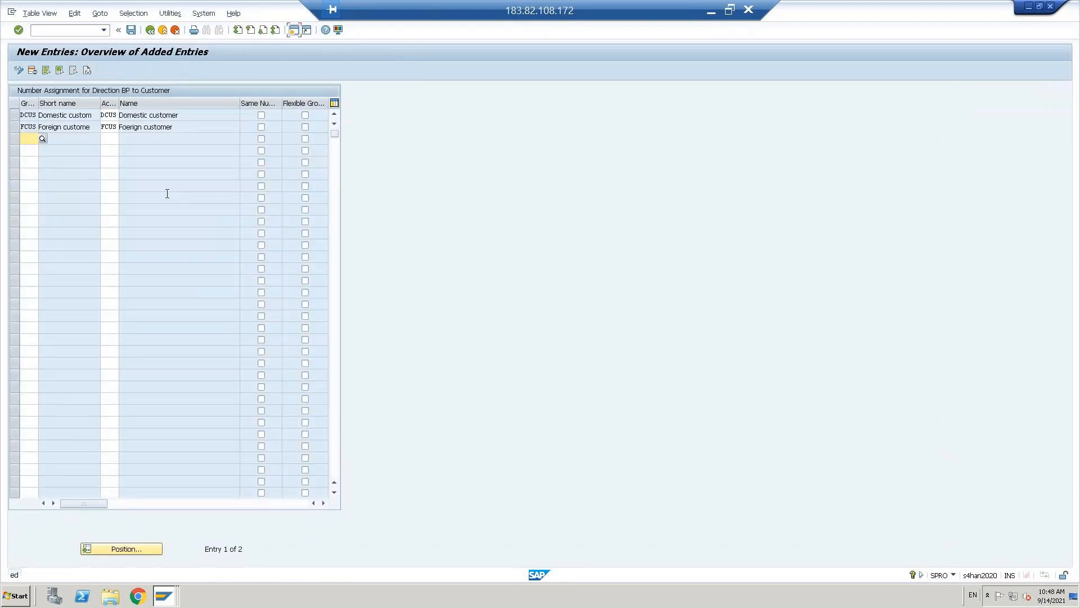
click(151, 31)
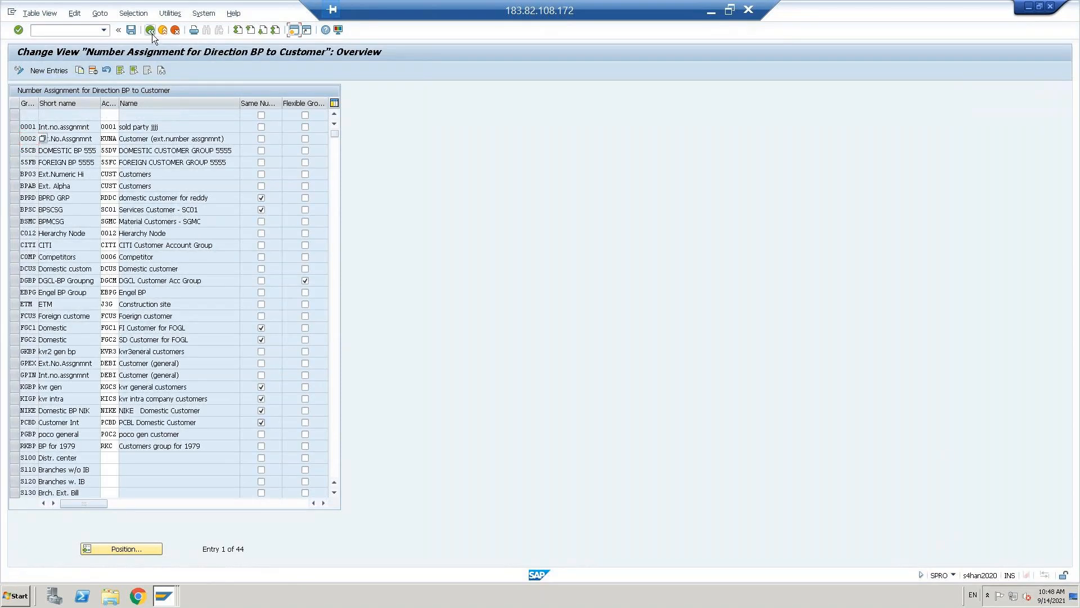
click(152, 33)
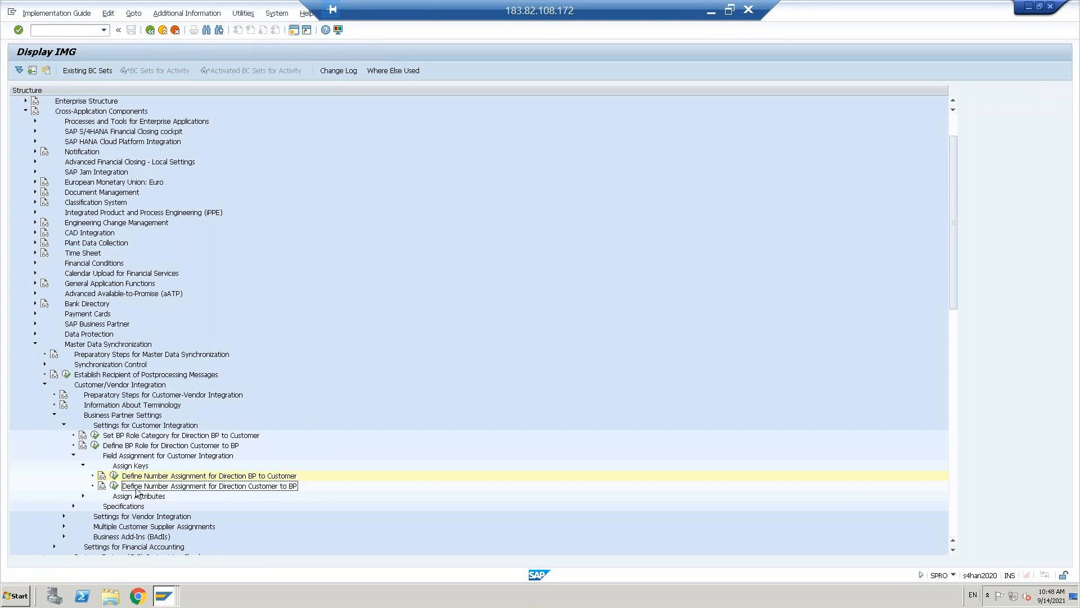
- For direction Customer to BP, map account groups DCUS and FCUS to groupings DCUS and FCUS
click(115, 487)
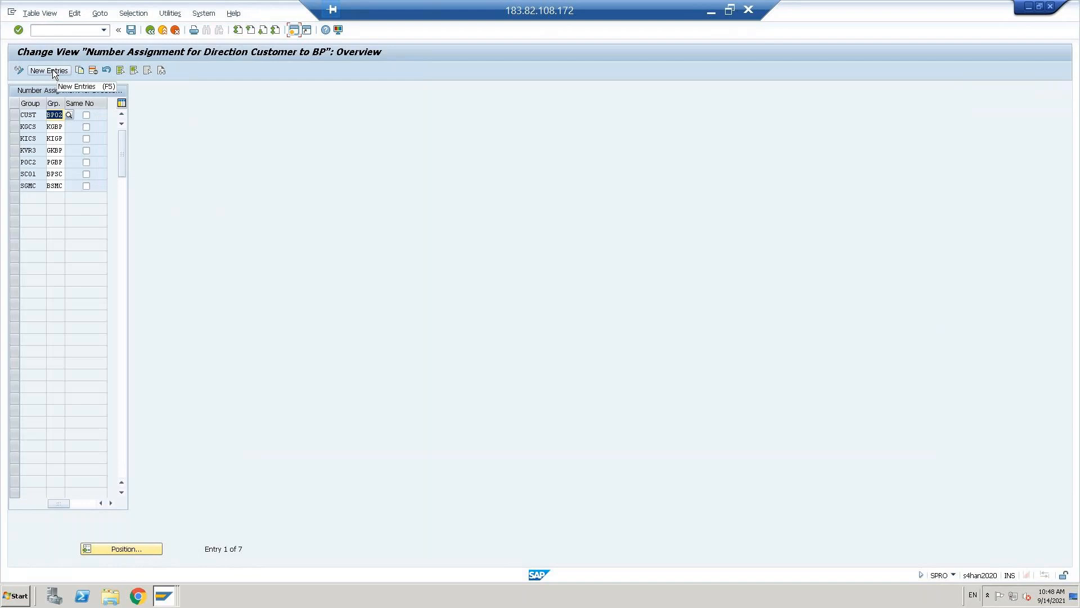
click(54, 72)
text(dcus)
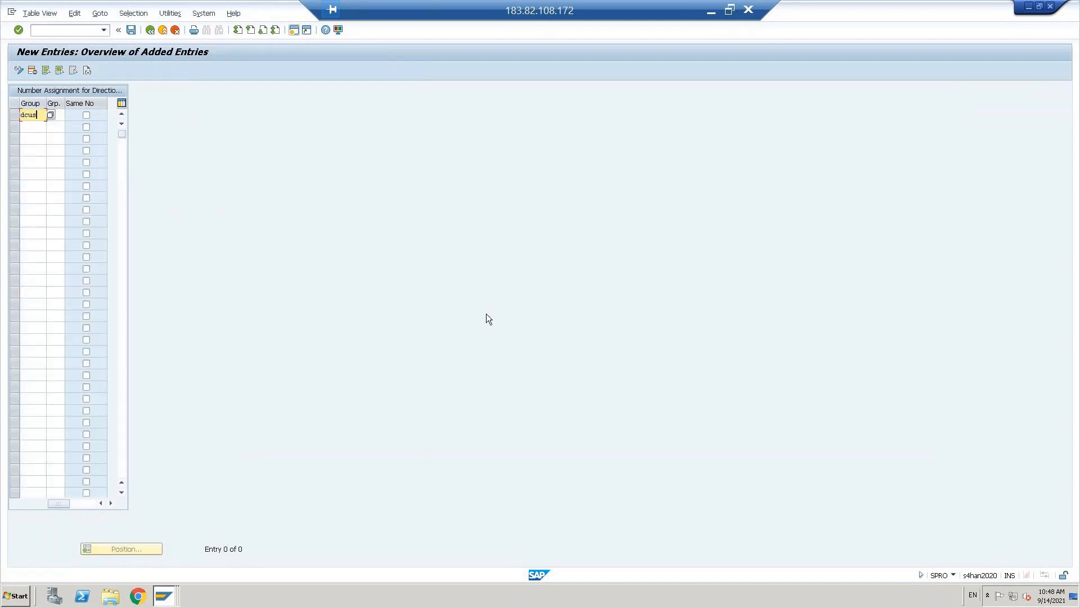
key(Down)
text(fcus)
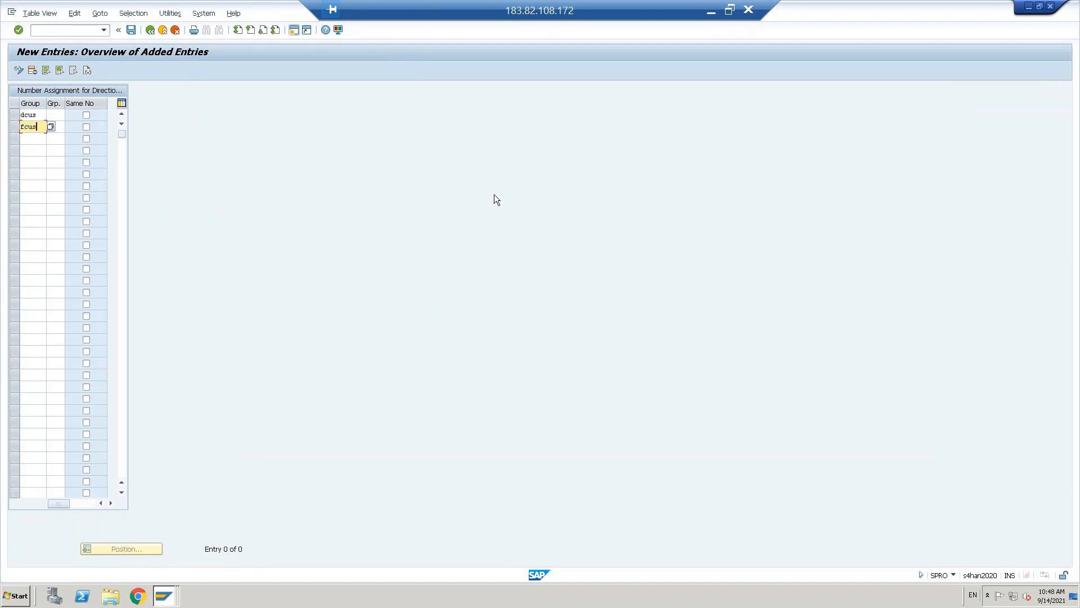
key(Tab)
text(Dome)
key(BackSpace)
key(BackSpace)
key(BackSpace)
key(BackSpace)
text(f)
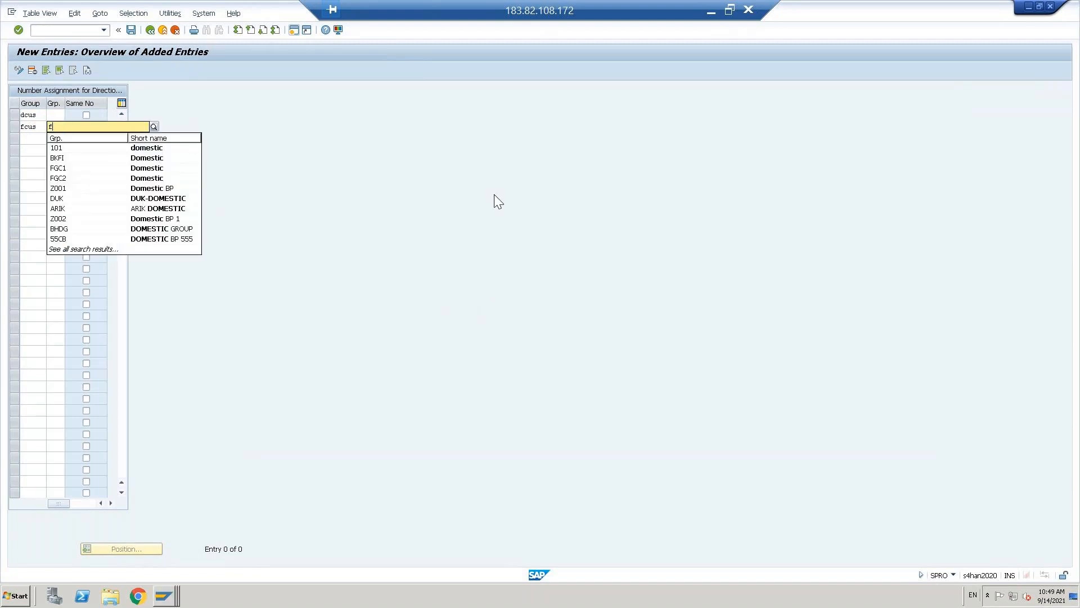
text(cust)
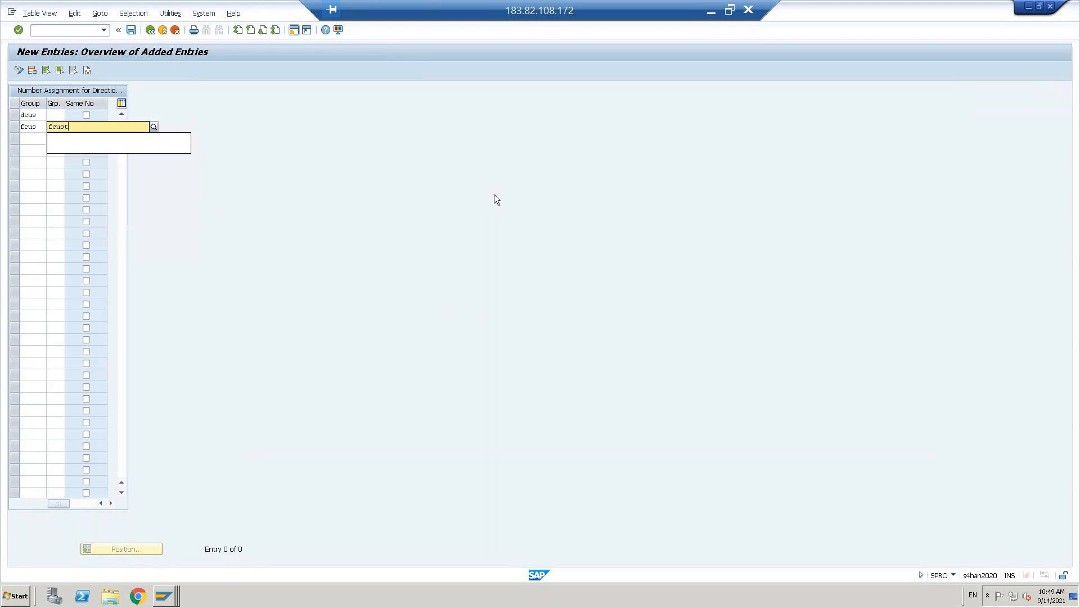
key(Return)
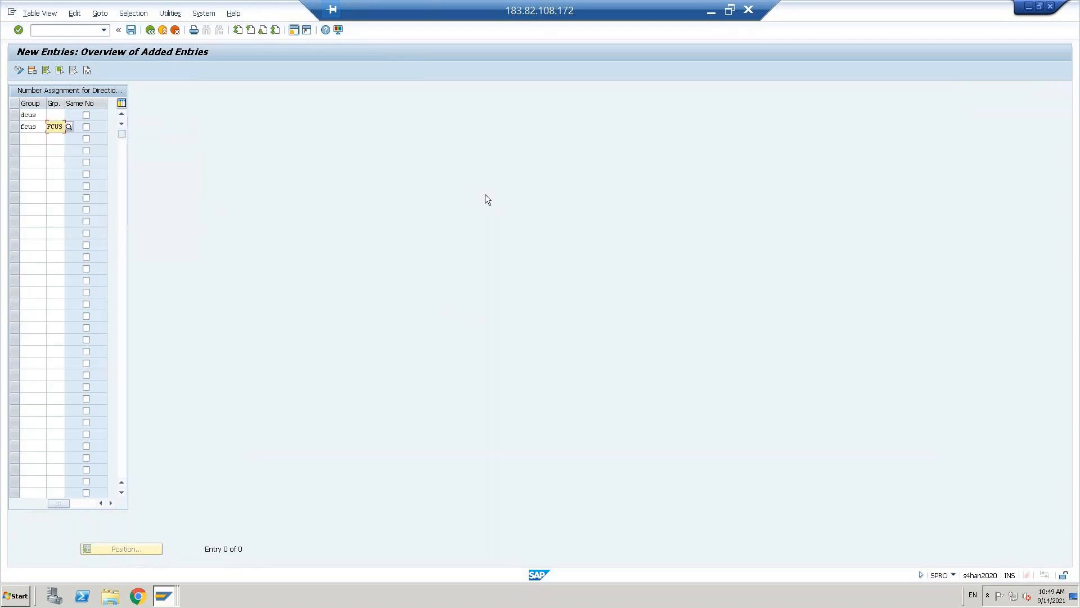
click(28, 115)
key(Tab)
text(dcus)
key(Return)
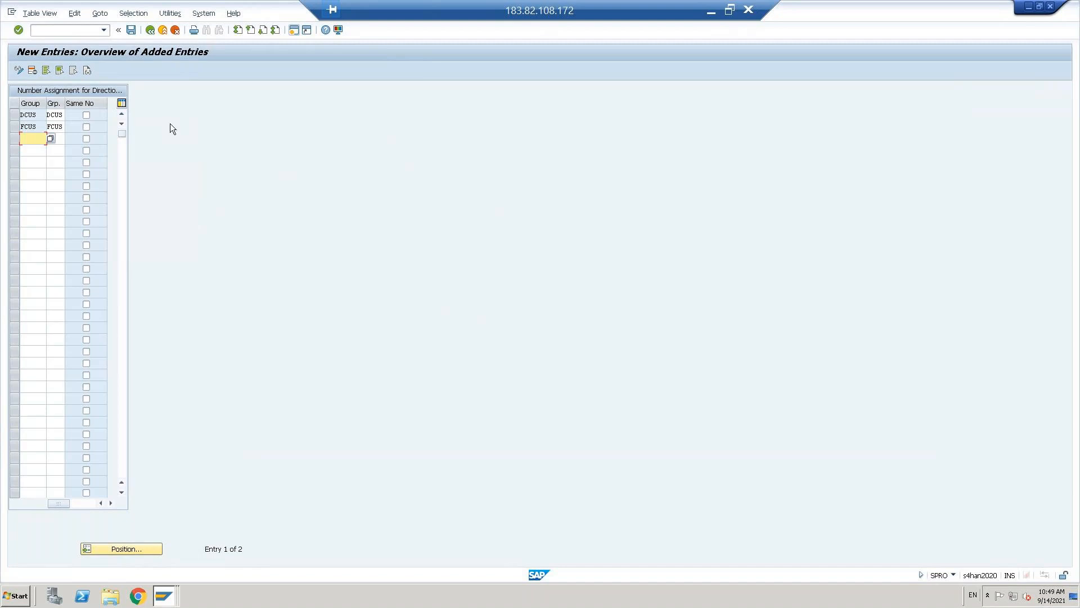
- Save the Customer-to-BP assignments to the customizing request and return to the overview
click(130, 30)
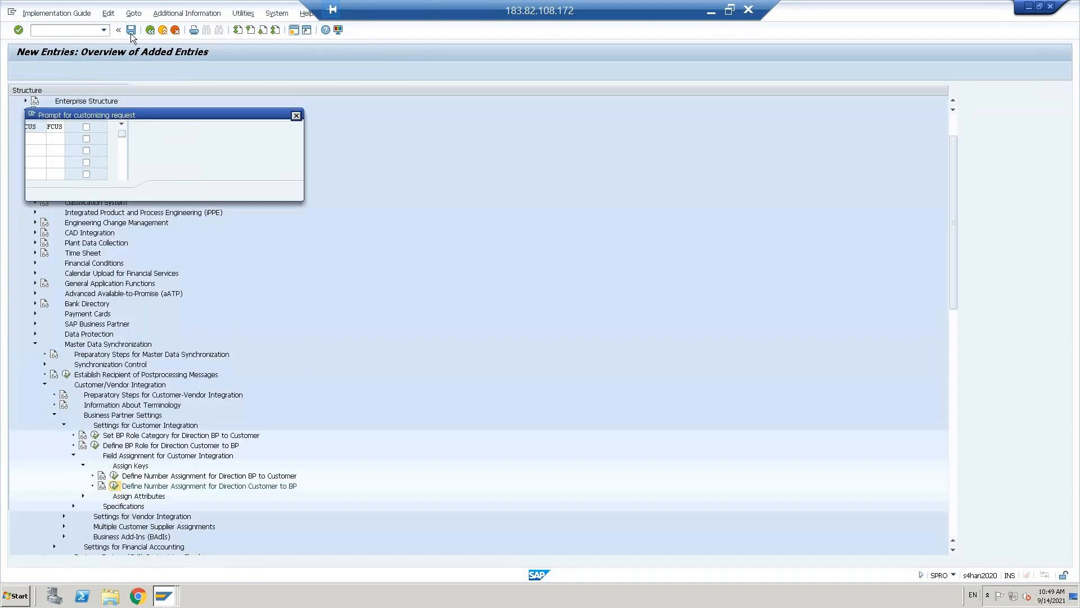
click(165, 188)
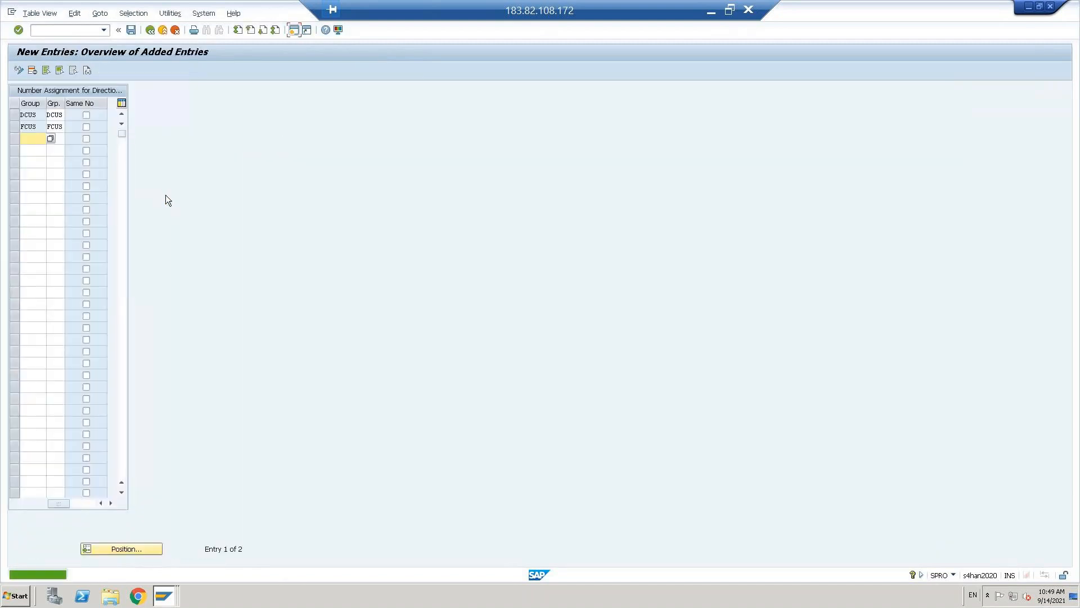
click(149, 30)
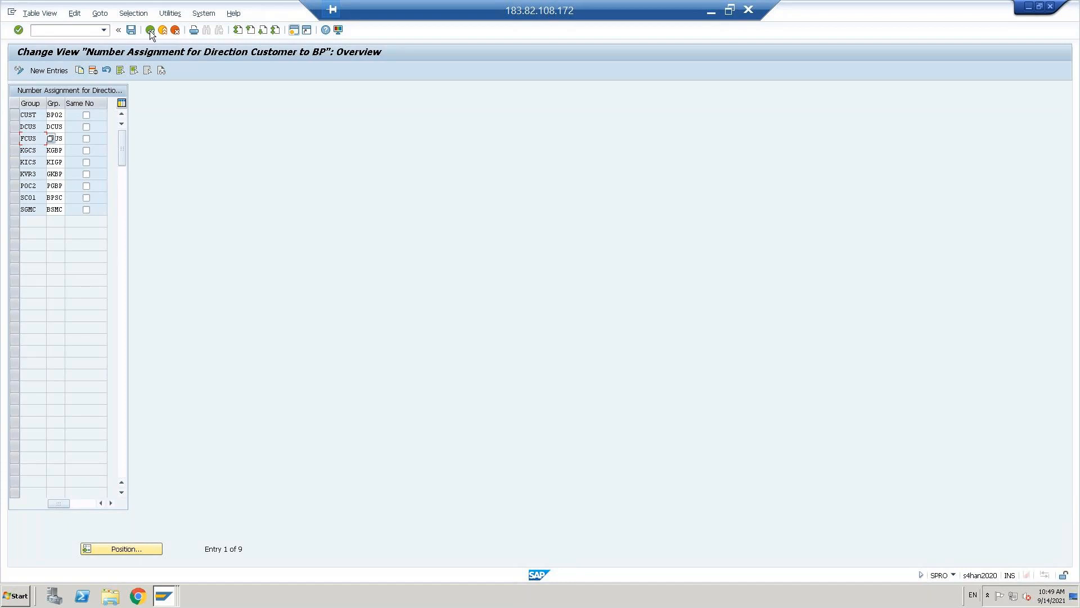
- Back in the IMG tree, collapse the Customer/Vendor Integration and Cross-Application Components branches
click(150, 31)
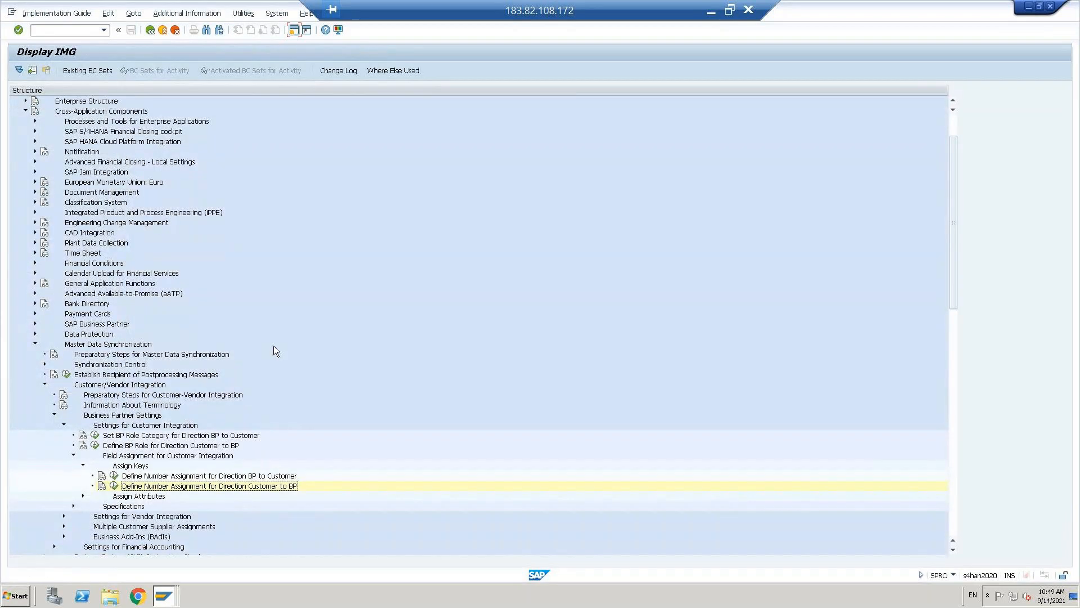
click(63, 425)
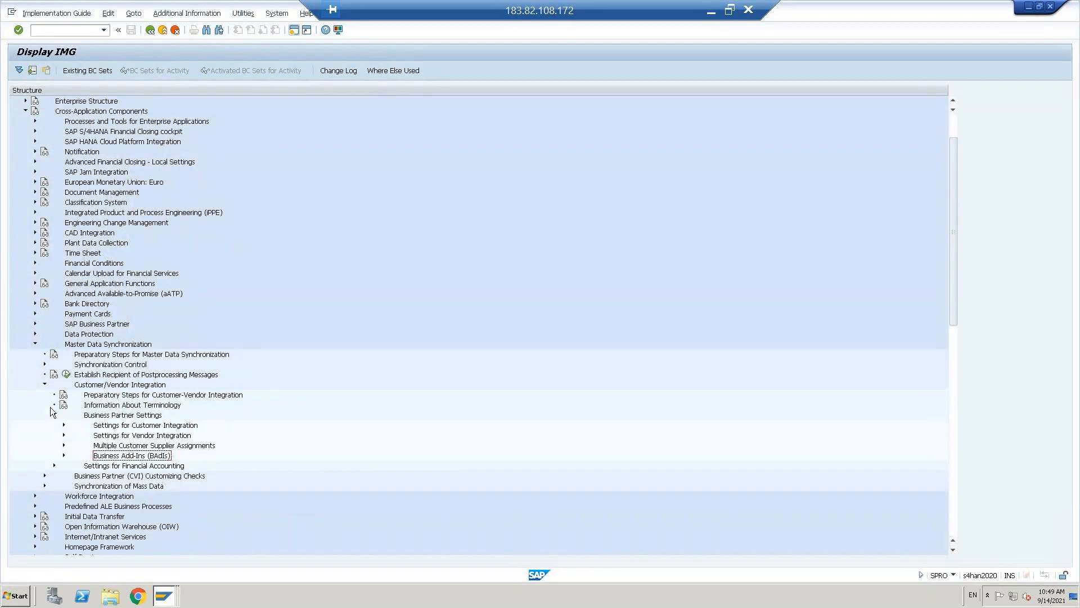
click(54, 415)
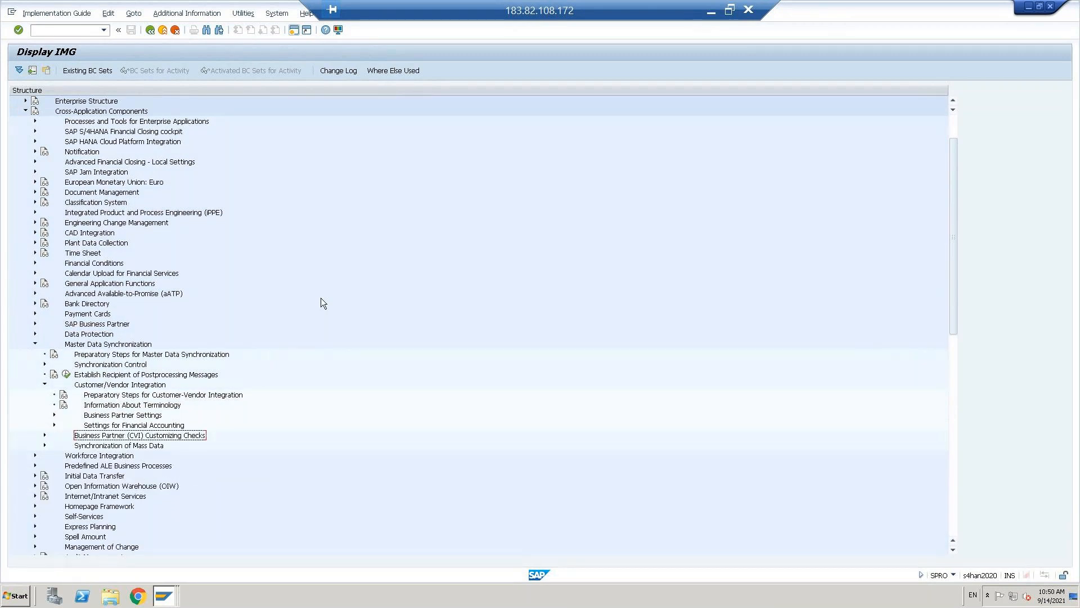
key(Up)
key(Up)
key(Up)
key(Up)
key(Up)
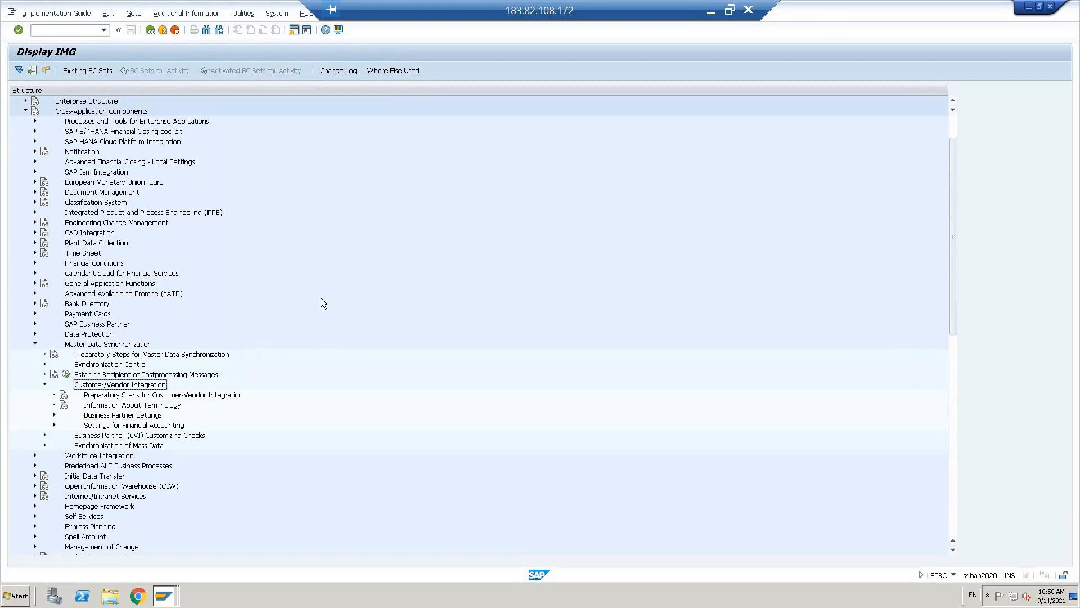
key(Left)
key(Left)
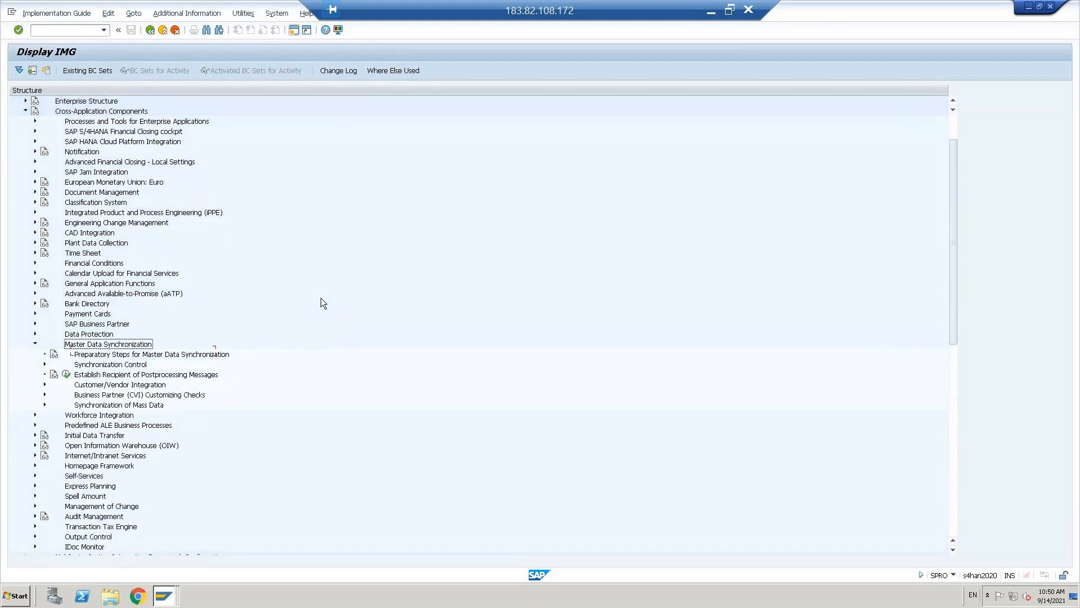
key(Left)
key(Up)
key(Up)
key(Up)
key(Up)
key(Up)
key(Up)
key(Up)
key(Up)
key(Up)
key(Up)
key(Up)
key(Up)
key(Up)
key(Up)
key(Up)
key(Up)
key(Up)
key(Up)
key(Up)
key(Up)
key(Up)
key(Down)
key(Left)
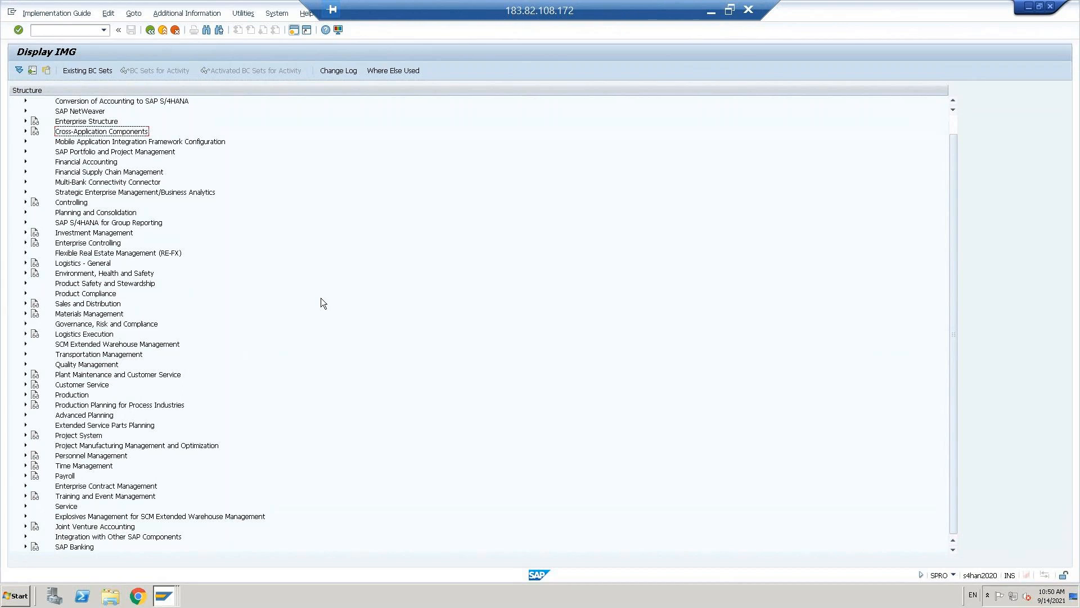
- Expand Financial Accounting > Global Settings > Document > Document Types using the arrow keys
key(Down)
key(Down)
key(Down)
key(Down)
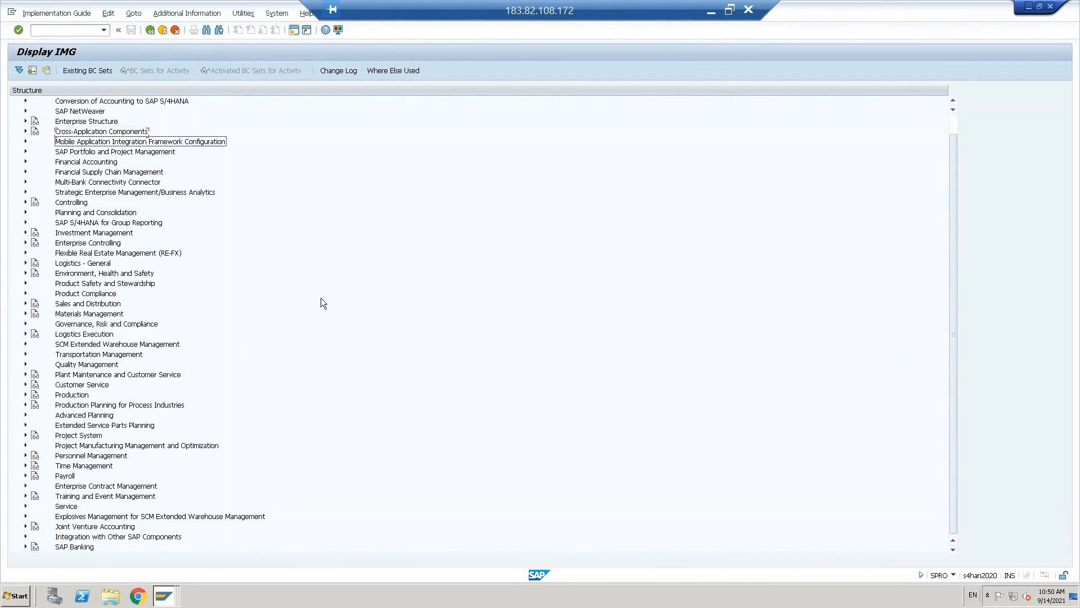
key(Up)
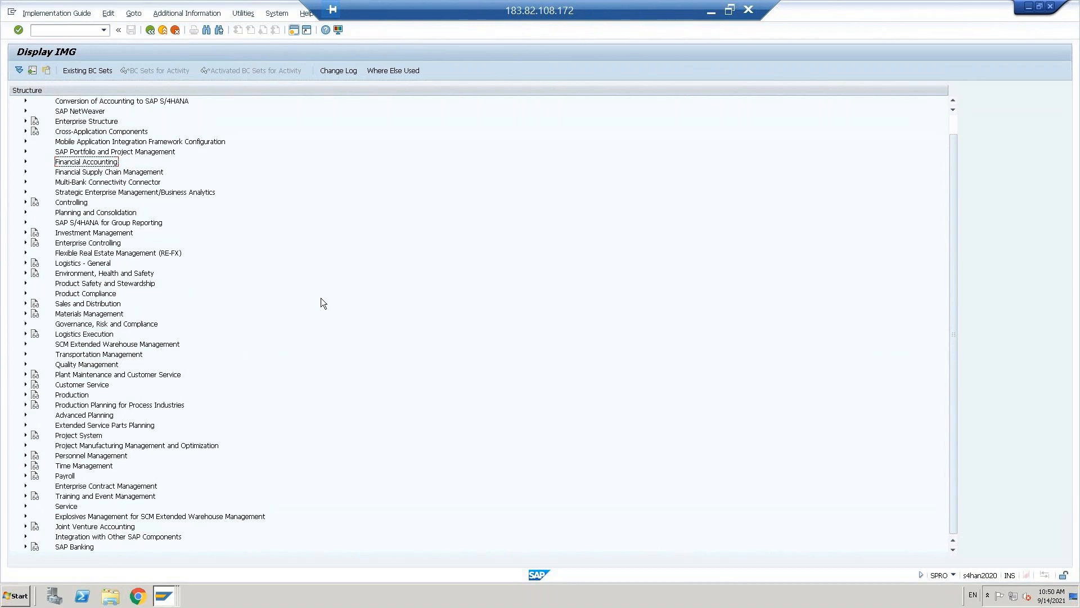
key(Right)
key(Down)
key(Down)
key(Down)
key(Down)
key(Up)
key(Up)
key(Up)
key(Right)
key(Down)
key(Down)
key(Down)
key(Down)
key(Down)
key(Right)
key(Down)
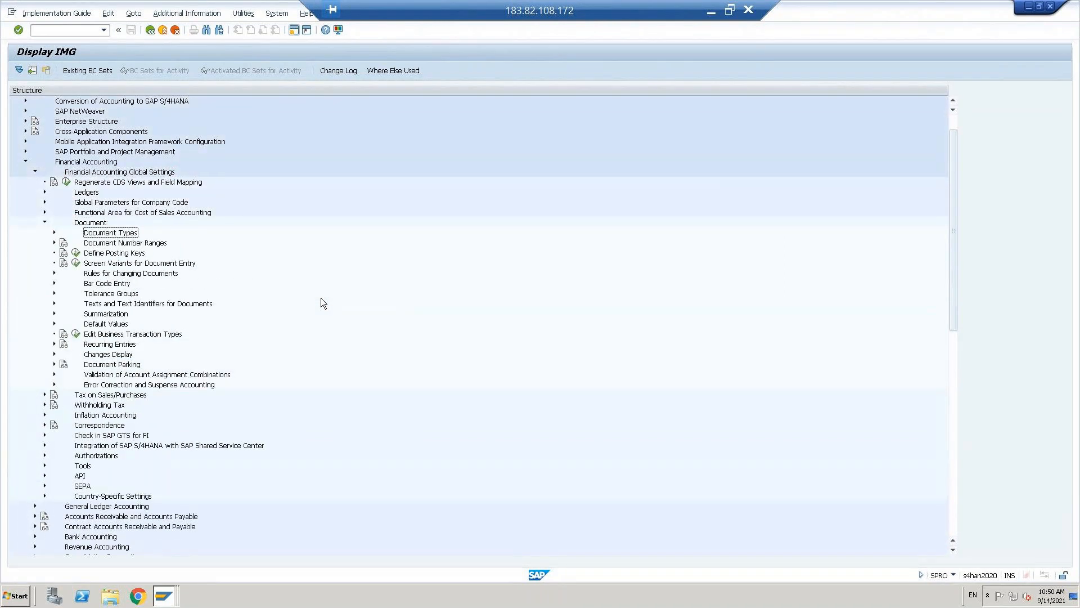
key(Right)
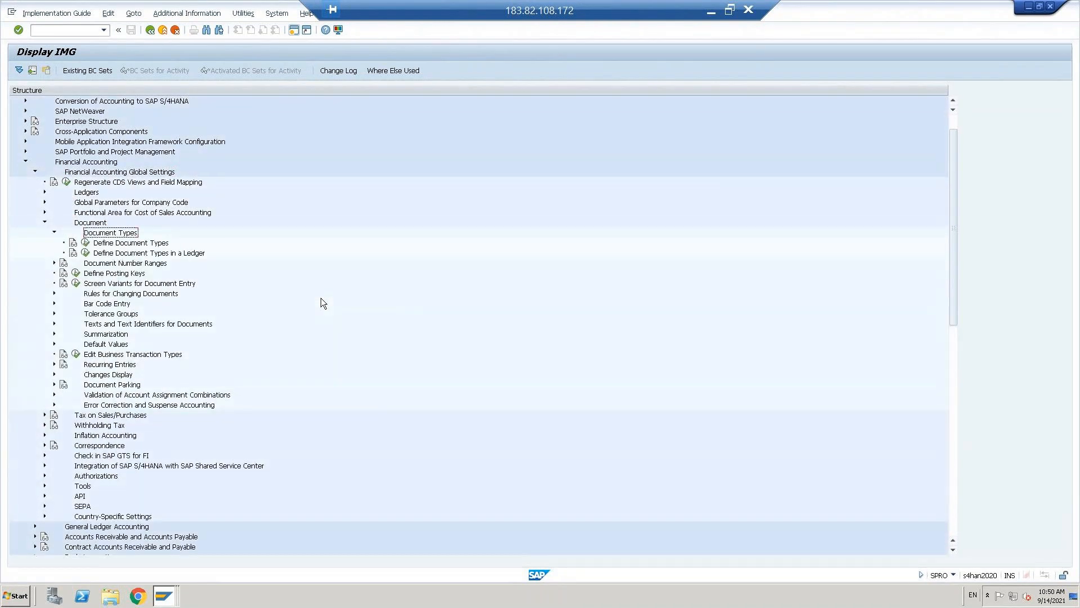
- In Define Document Types (OBA7), open the details of document type DR, Customer invoice
click(85, 243)
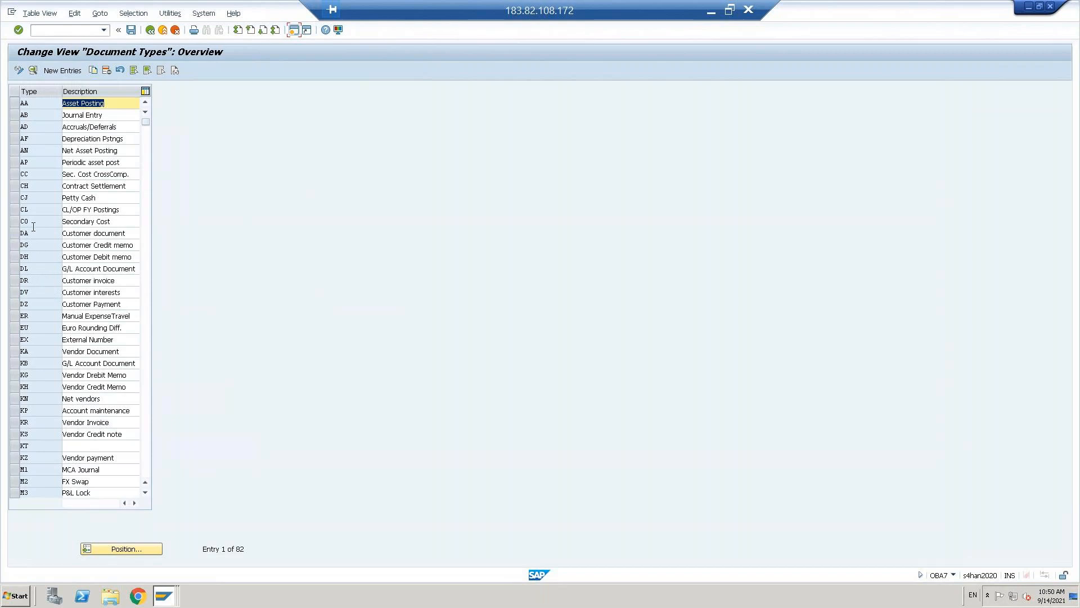
click(34, 280)
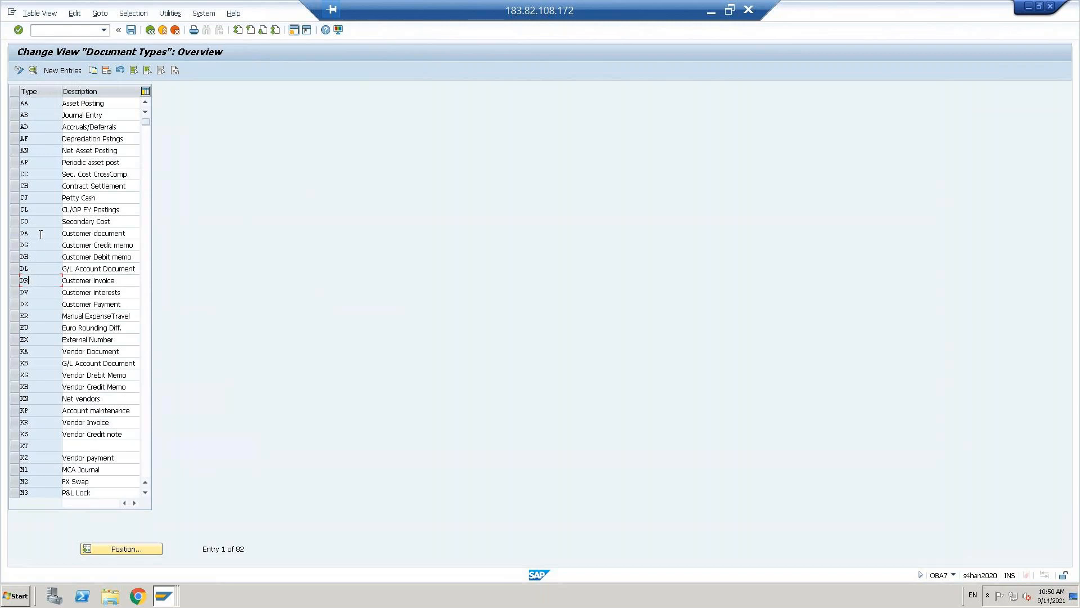
double_click(38, 280)
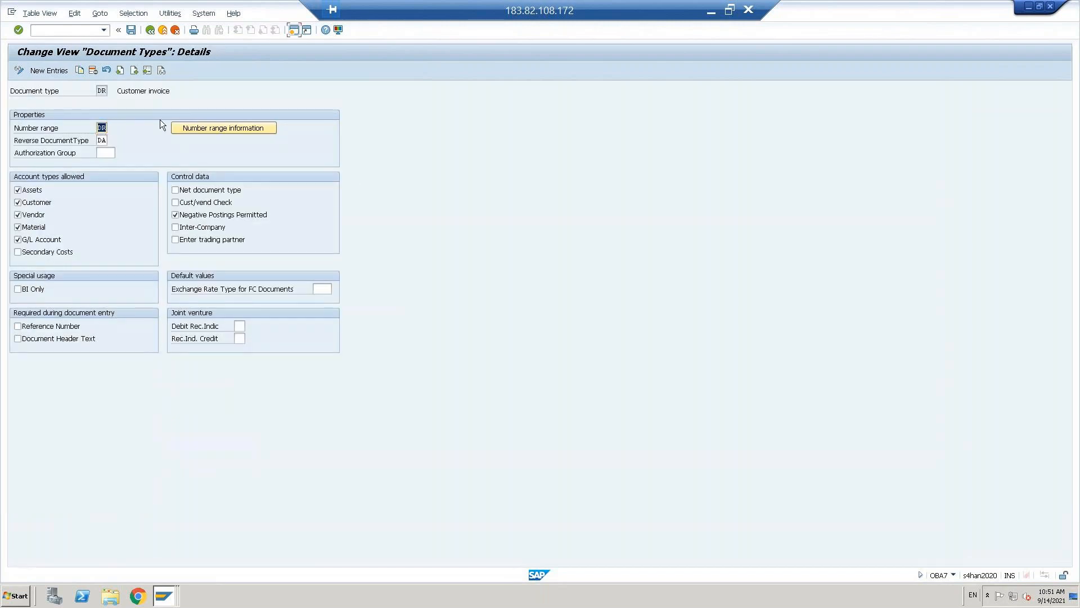
click(101, 128)
- Open the accounting document number range intervals for company code TNUS in change mode
click(99, 143)
click(200, 129)
text(TNUS)
key(Return)
click(139, 127)
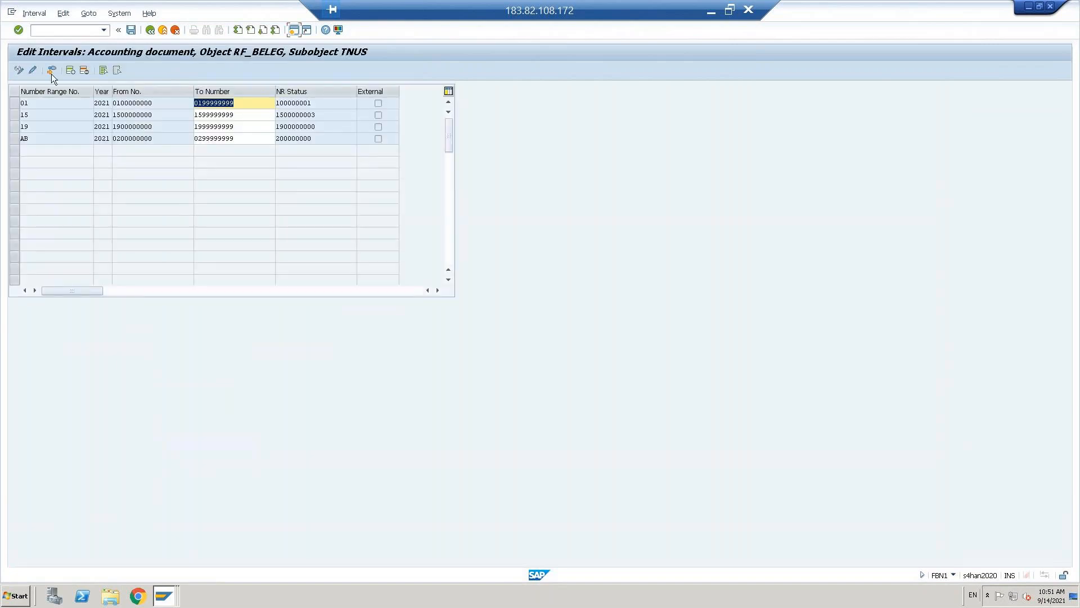
click(70, 70)
text(dr)
key(Tab)
text(2021)
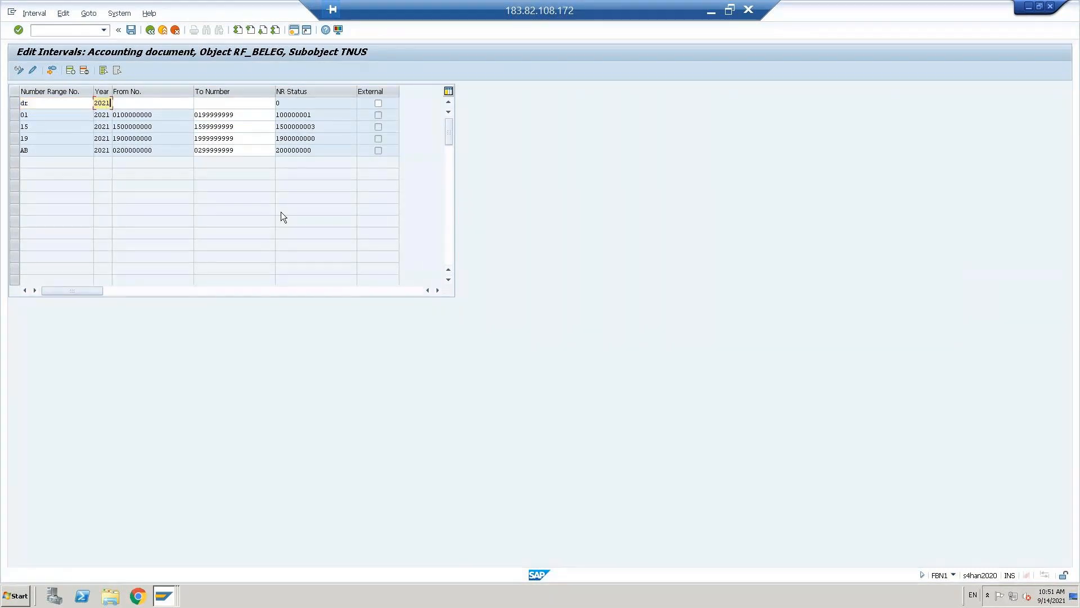
key(Tab)
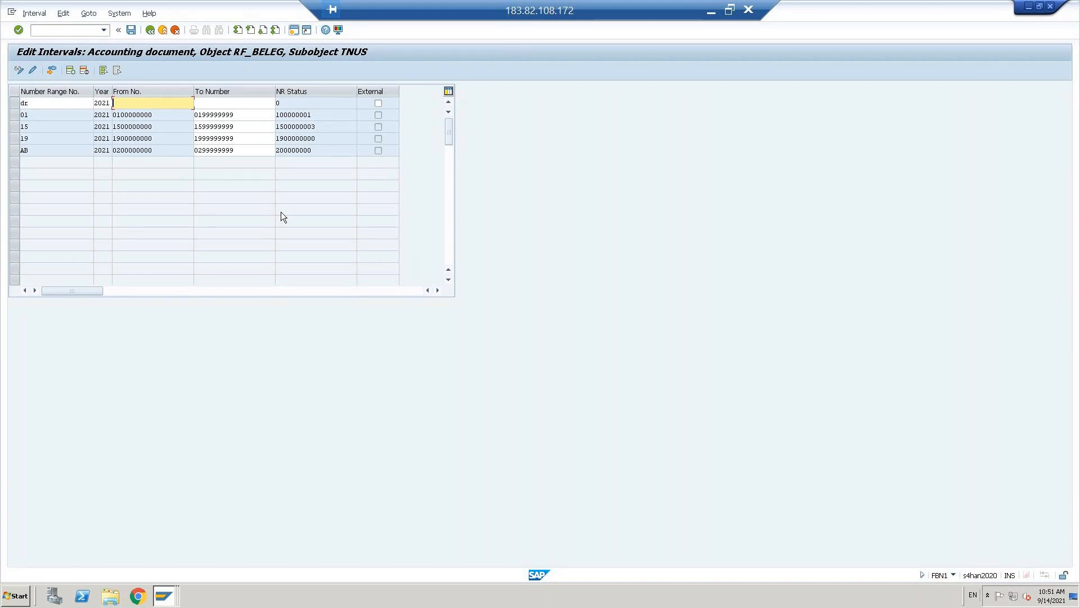
text(0)
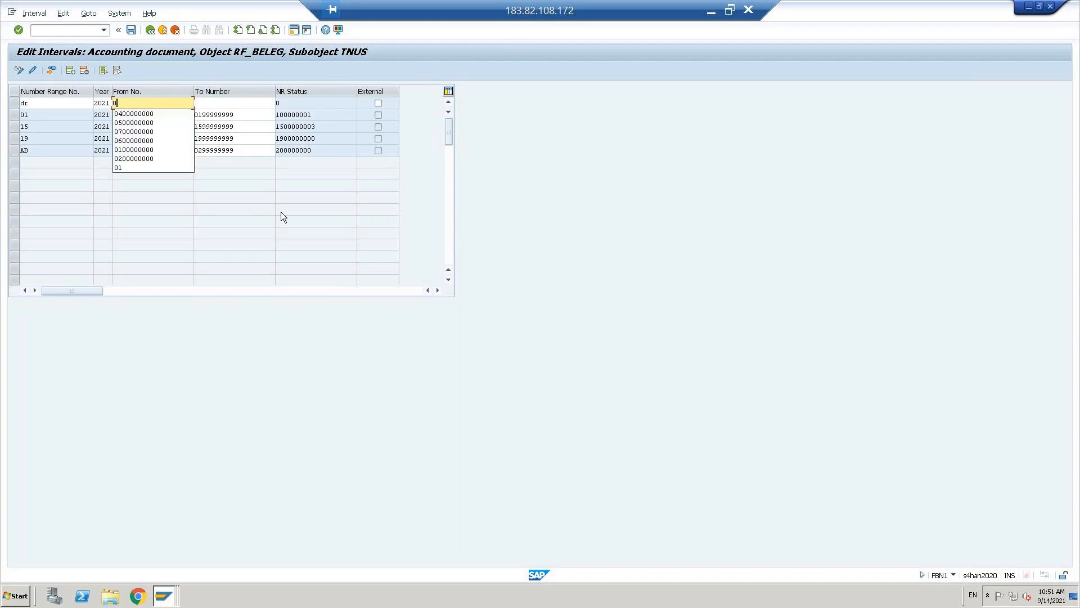
text(500000000)
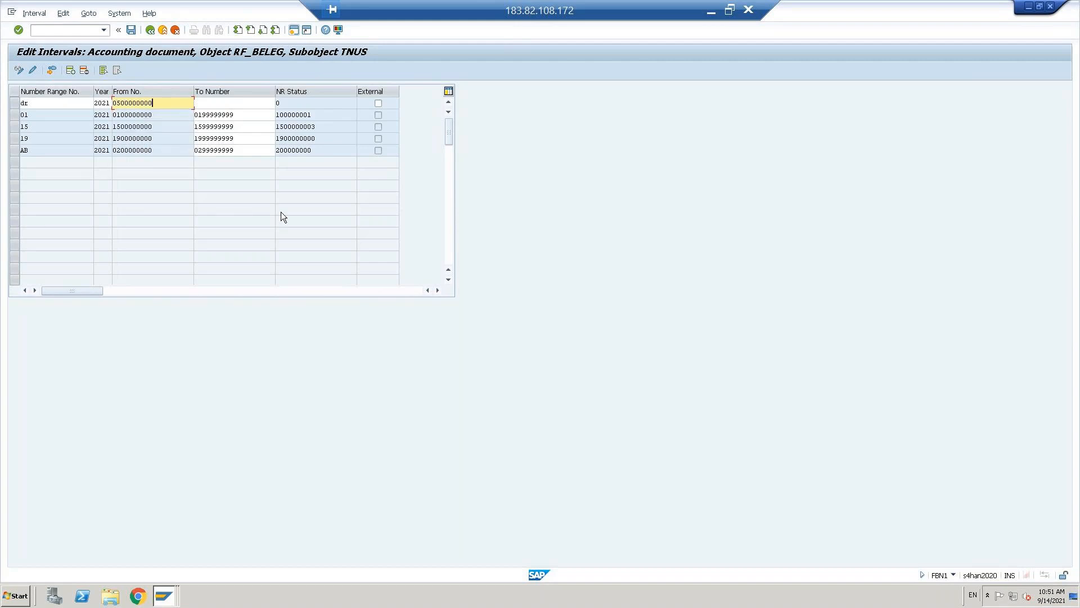
key(Tab)
text(059)
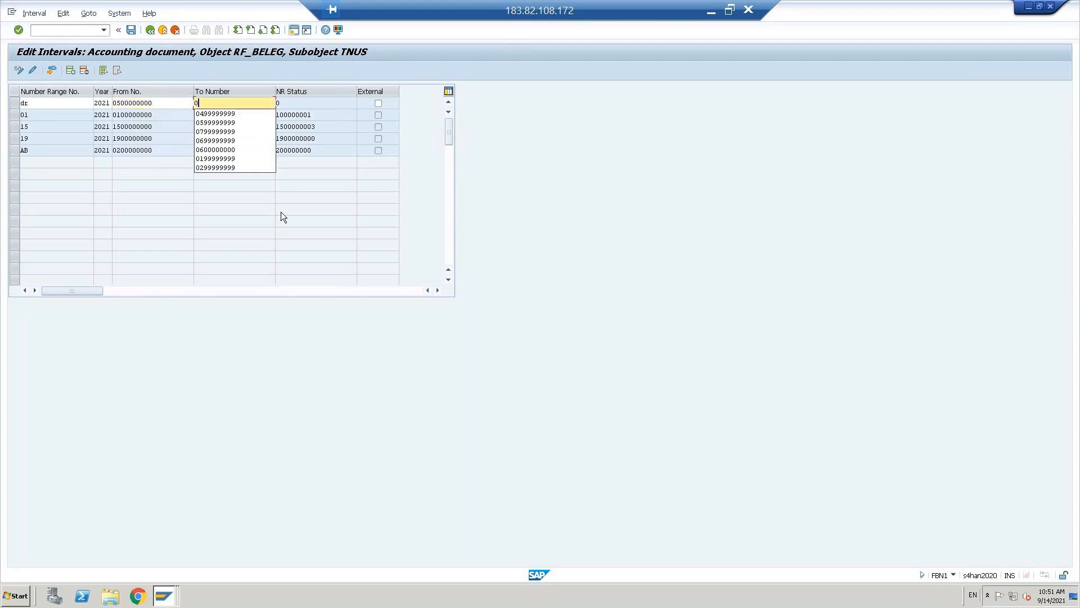
key(Down)
key(Return)
key(Return)
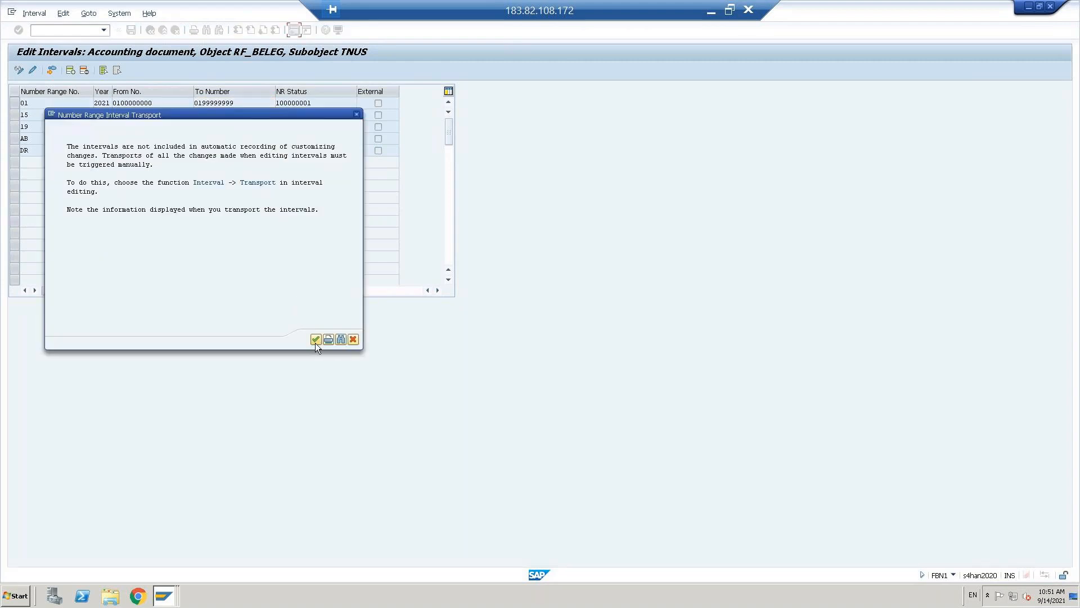
click(315, 339)
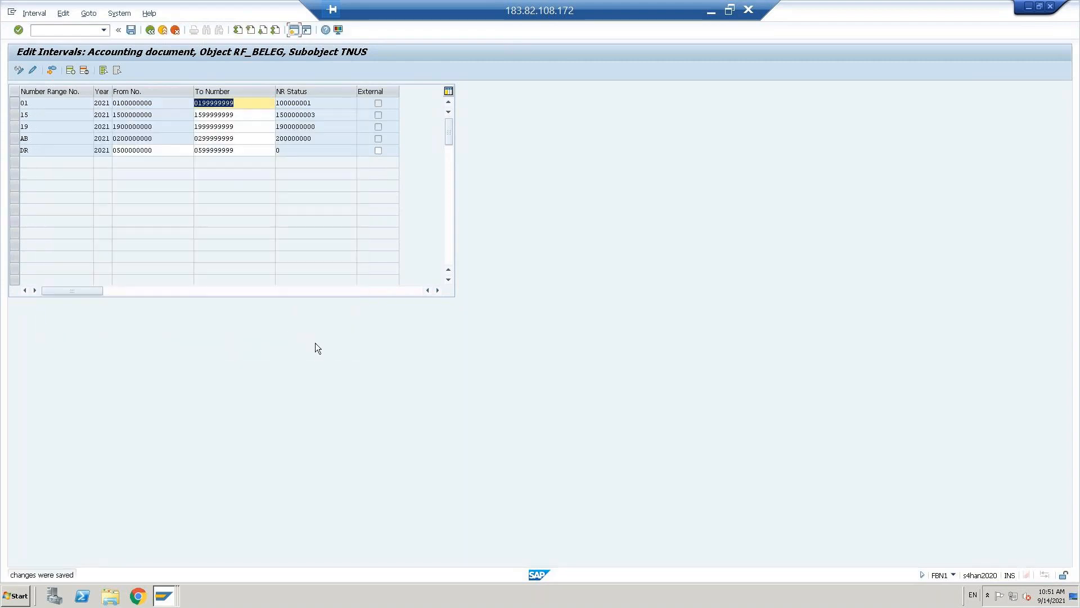
click(150, 30)
click(150, 30)
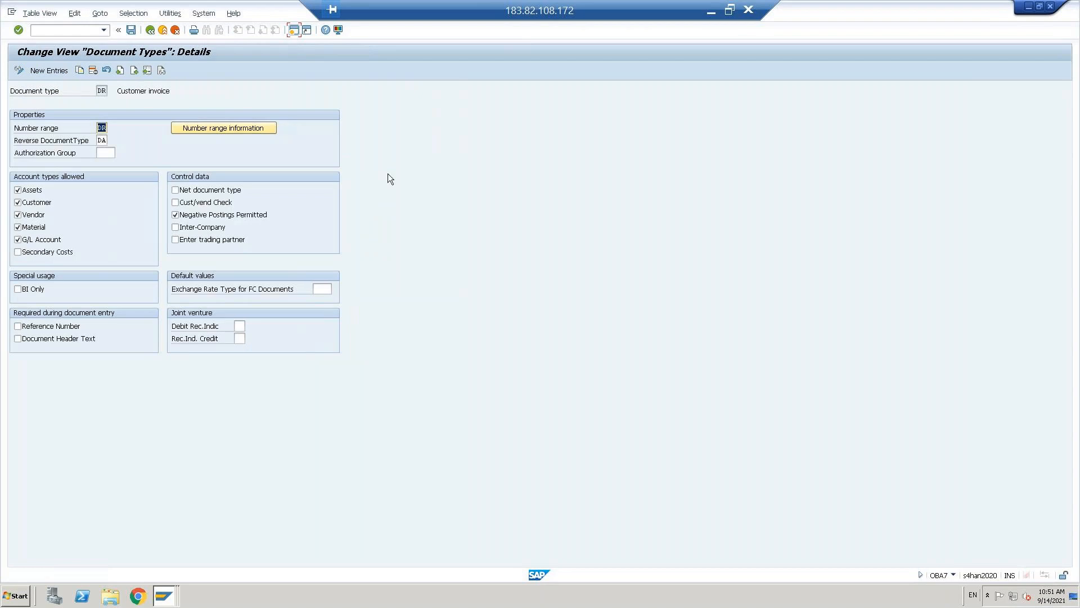
- Open document type DZ and change its TNUS number range intervals
click(150, 32)
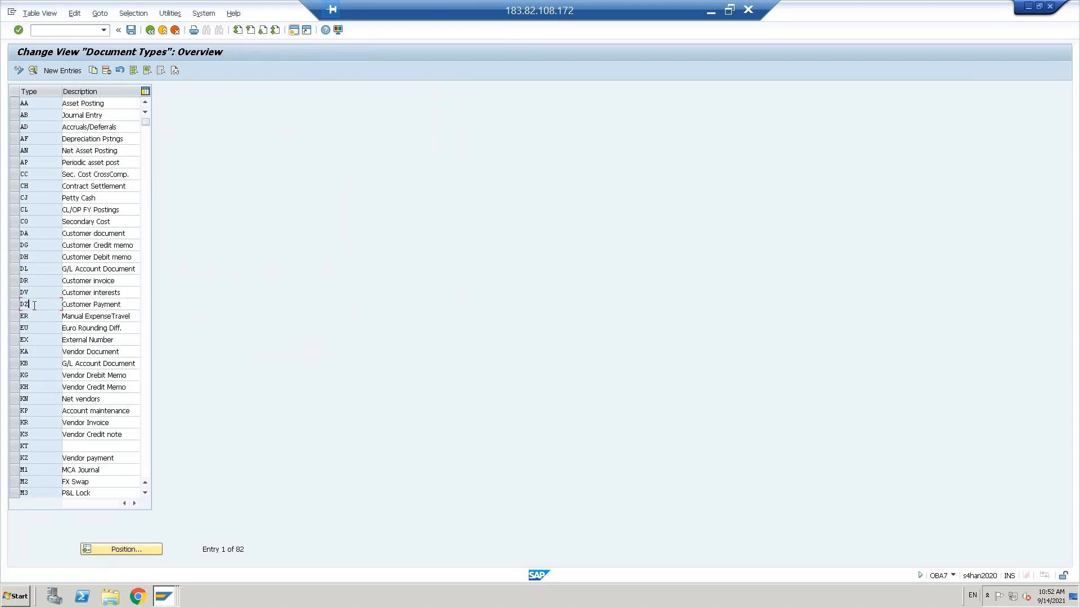
double_click(35, 304)
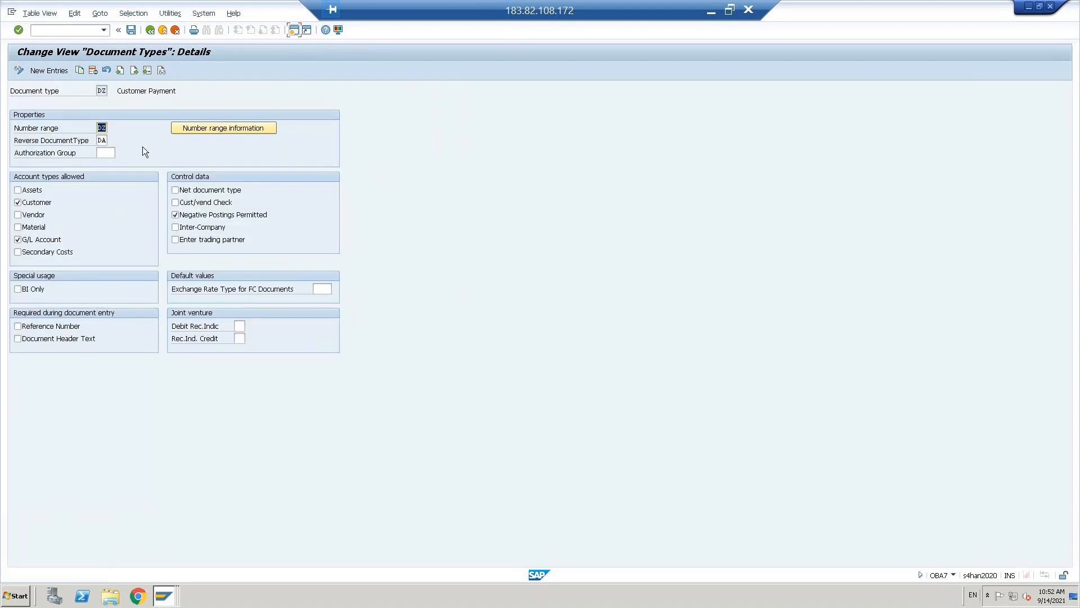
click(100, 127)
click(224, 128)
key(Down)
key(Return)
click(137, 129)
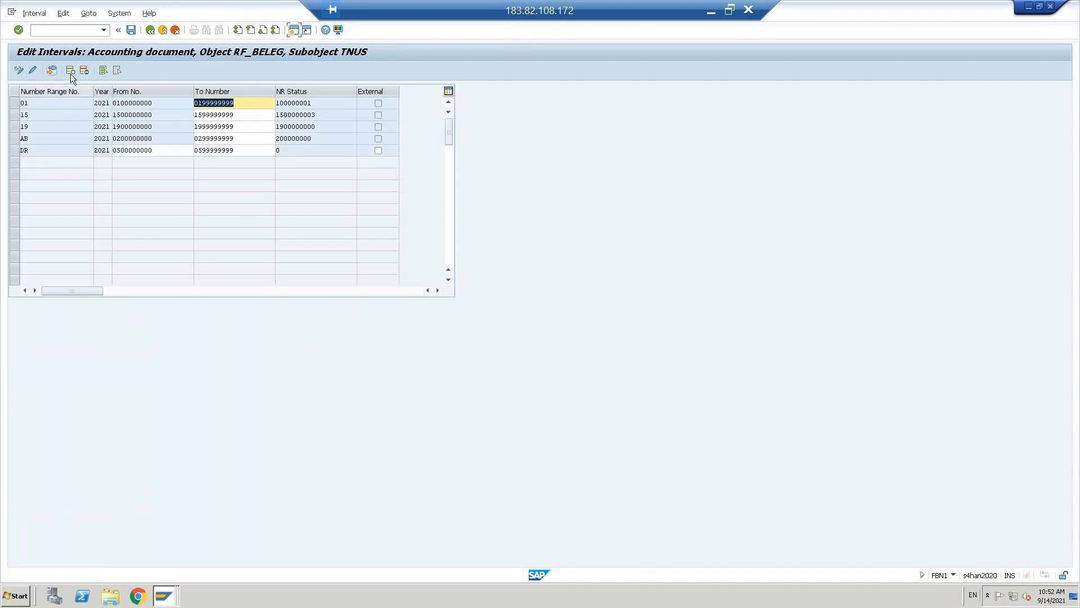
click(72, 71)
text(dz)
key(Tab)
text(2021)
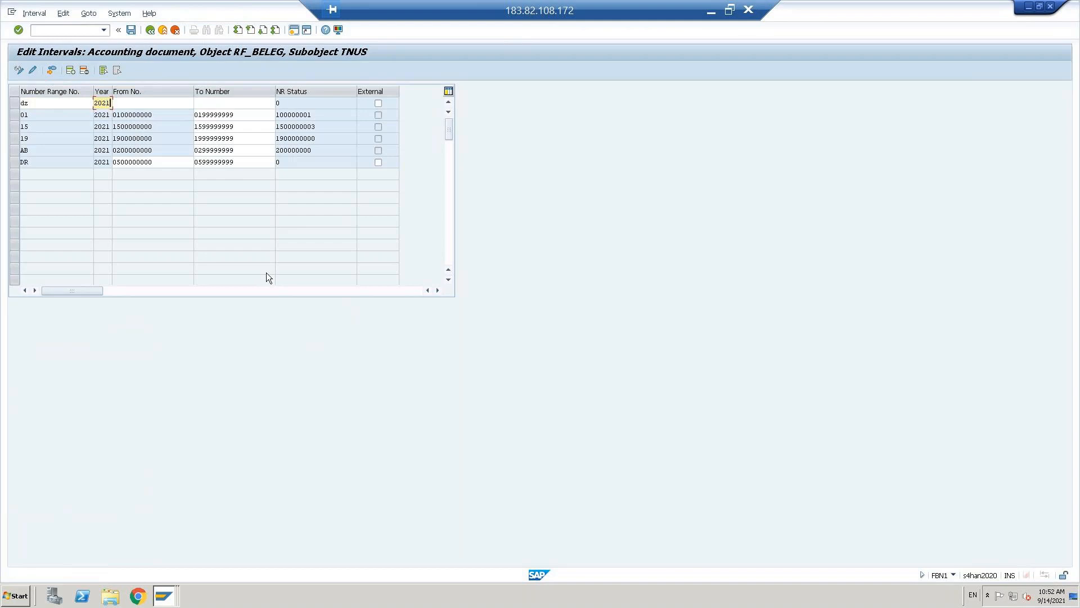
key(Tab)
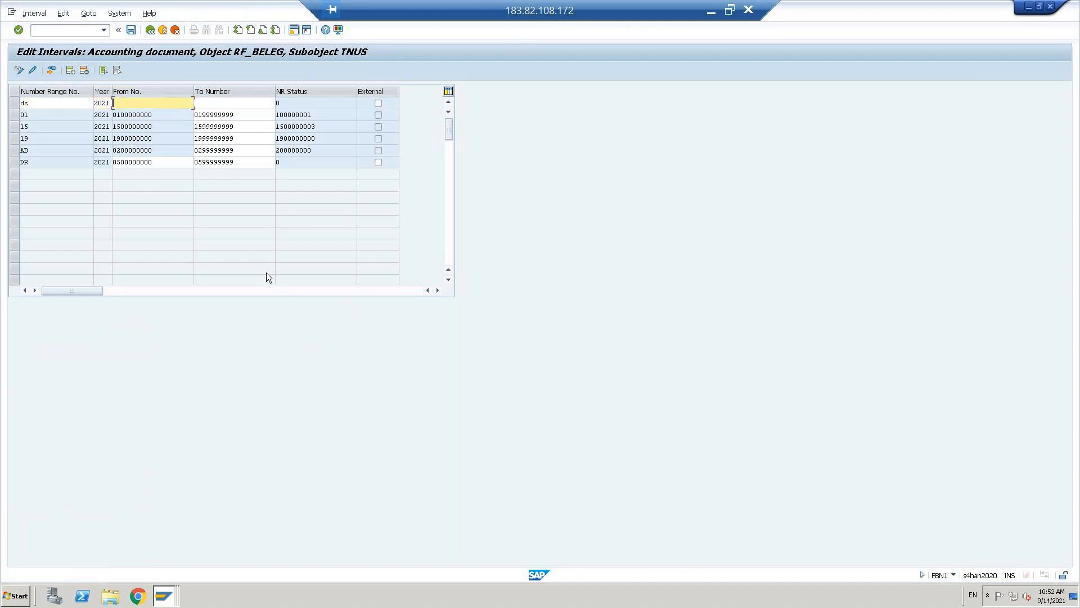
text(0600000000)
key(Tab)
text(0699999999)
key(Return)
key(ctrl+s)
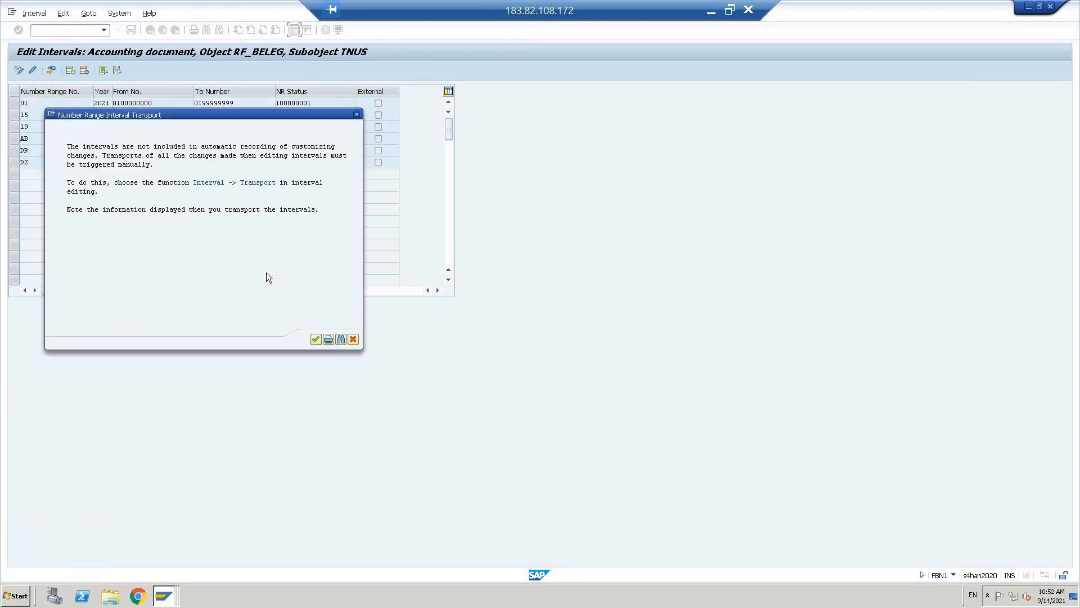
click(316, 339)
click(32, 104)
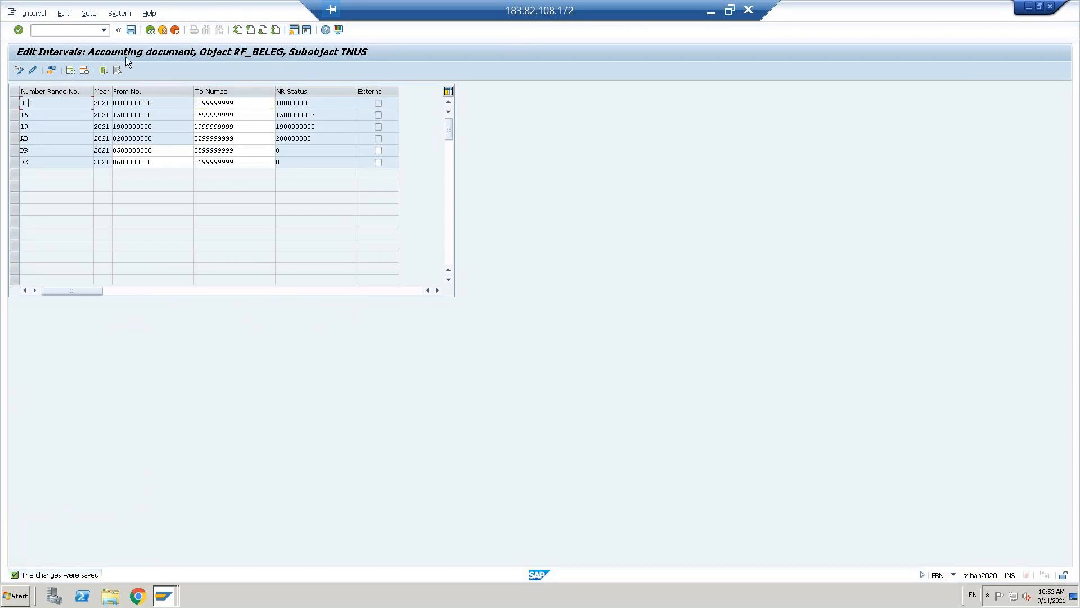
click(149, 30)
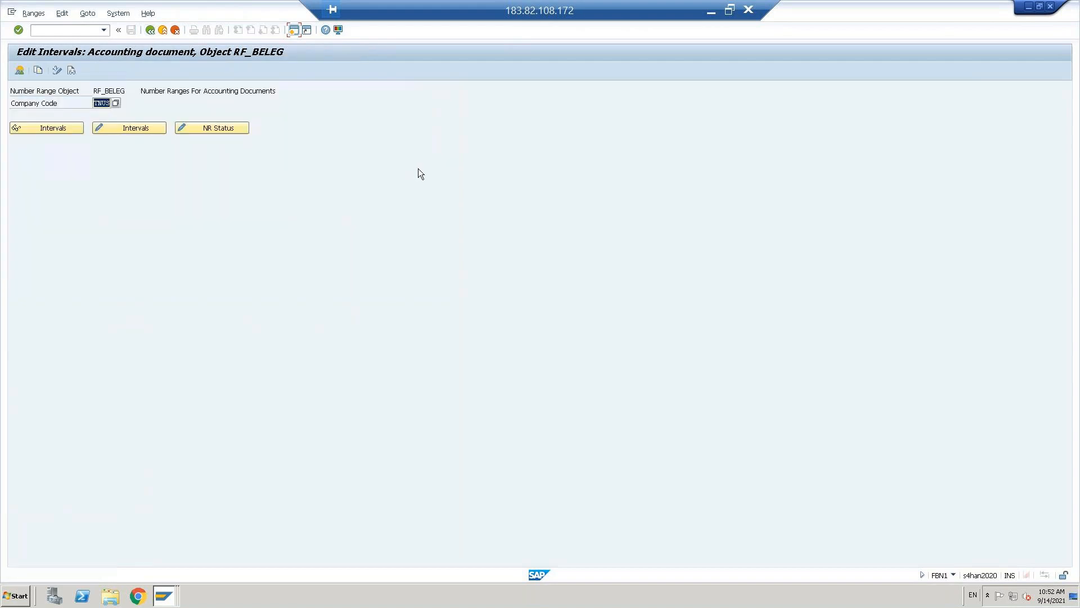
- Back out of the DZ document type details and overview to the IMG tree
click(151, 31)
click(151, 31)
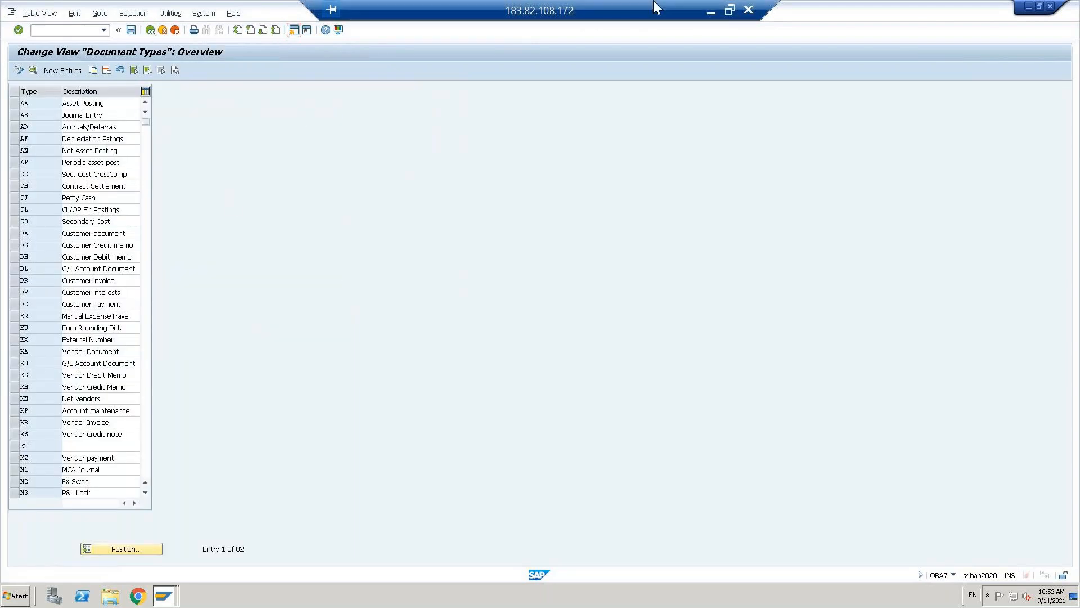
click(713, 12)
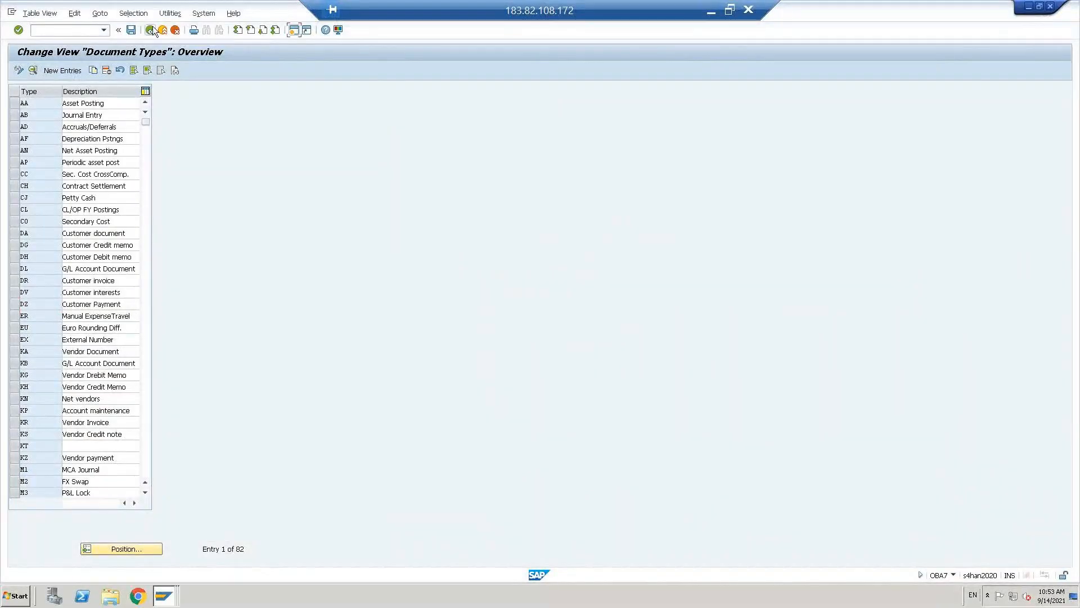
click(149, 29)
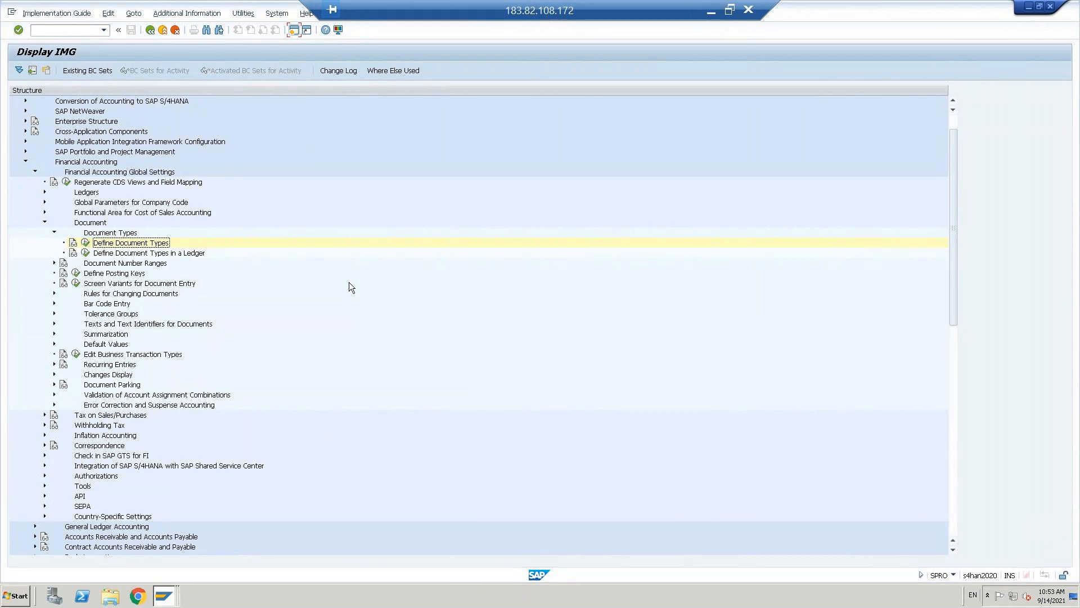
- Collapse the Document Types and Document branches under Financial Accounting Global Settings
key(Left)
key(Left)
key(Left)
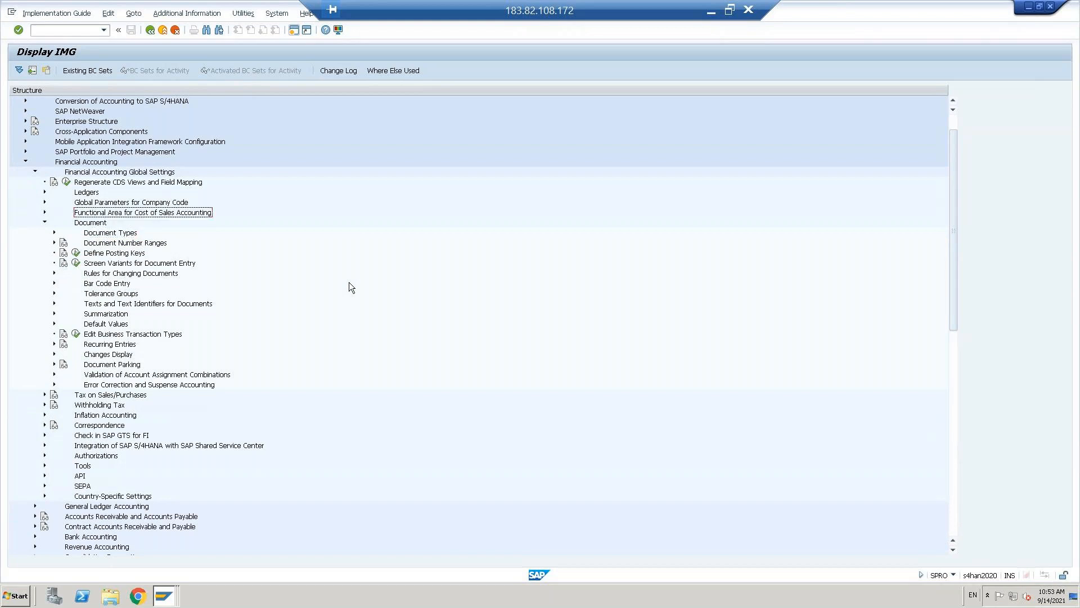
key(Left)
key(Up)
key(Up)
key(Up)
key(Up)
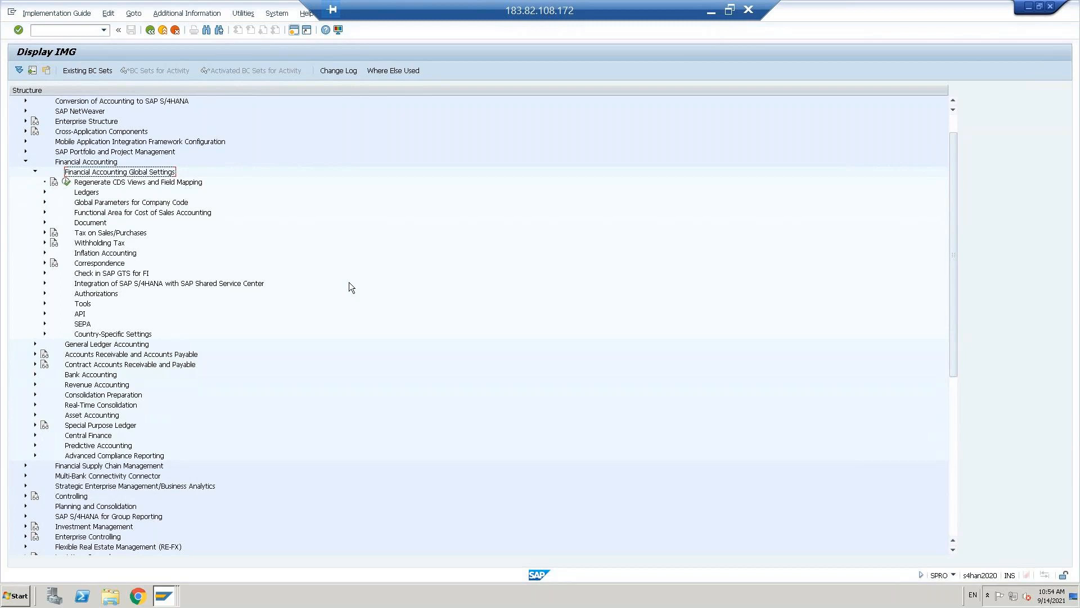
- Expand Global Settings to Tax on Sales/Purchases > Basic Settings and run Check Calculation Procedure
key(Down)
key(Down)
key(Down)
key(Down)
key(Down)
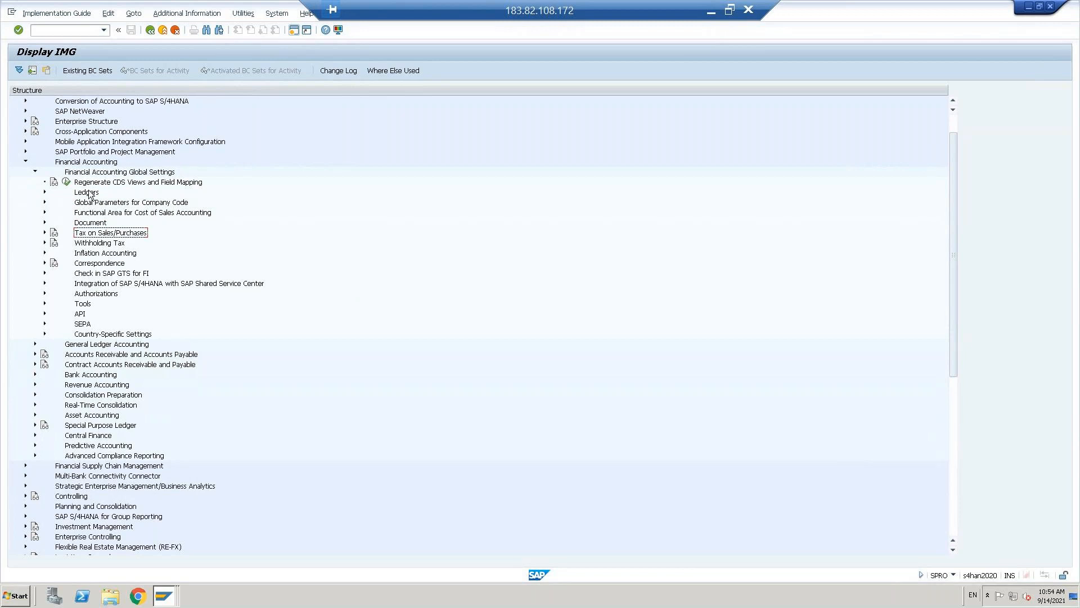
click(90, 163)
click(111, 173)
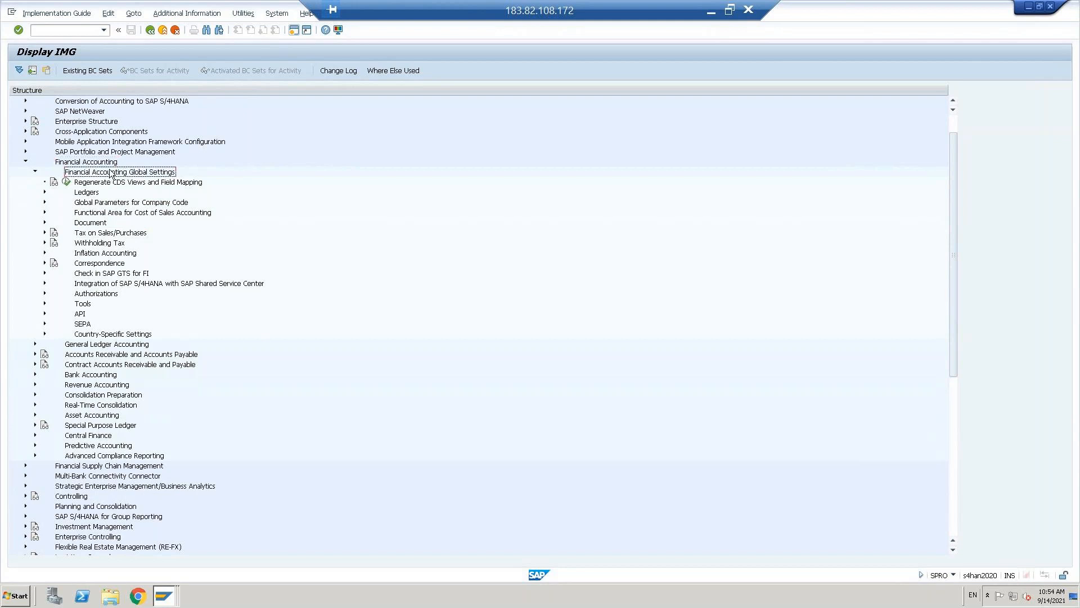
click(106, 233)
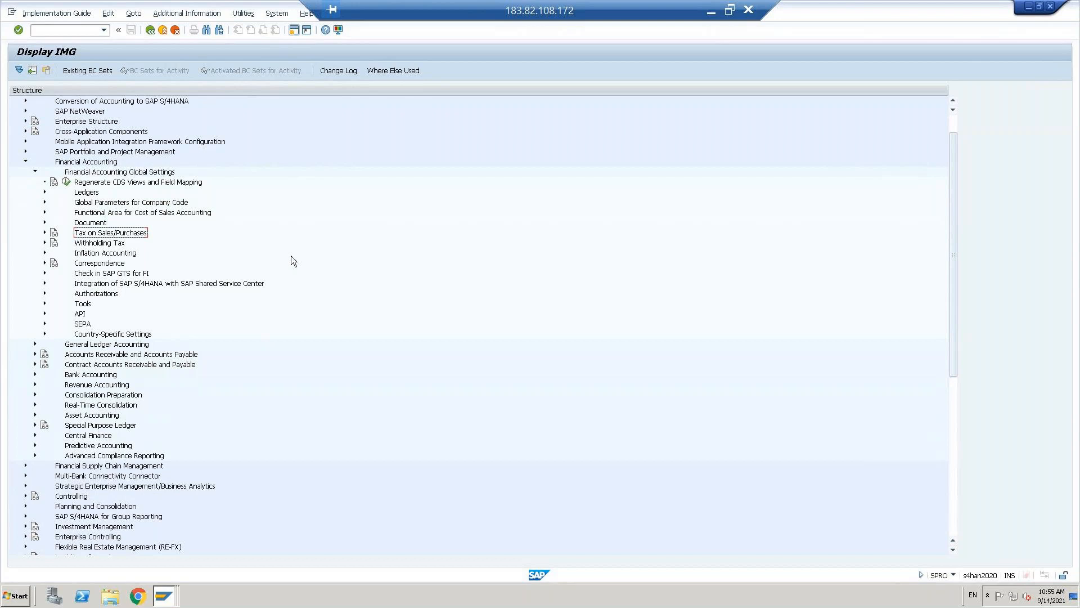
key(Right)
key(Down)
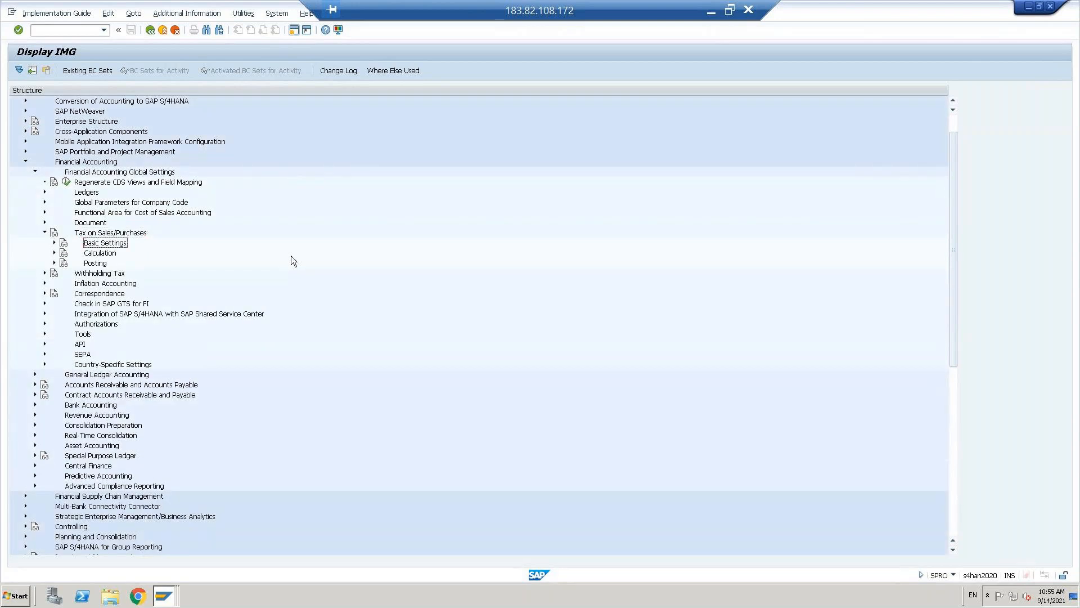
key(Right)
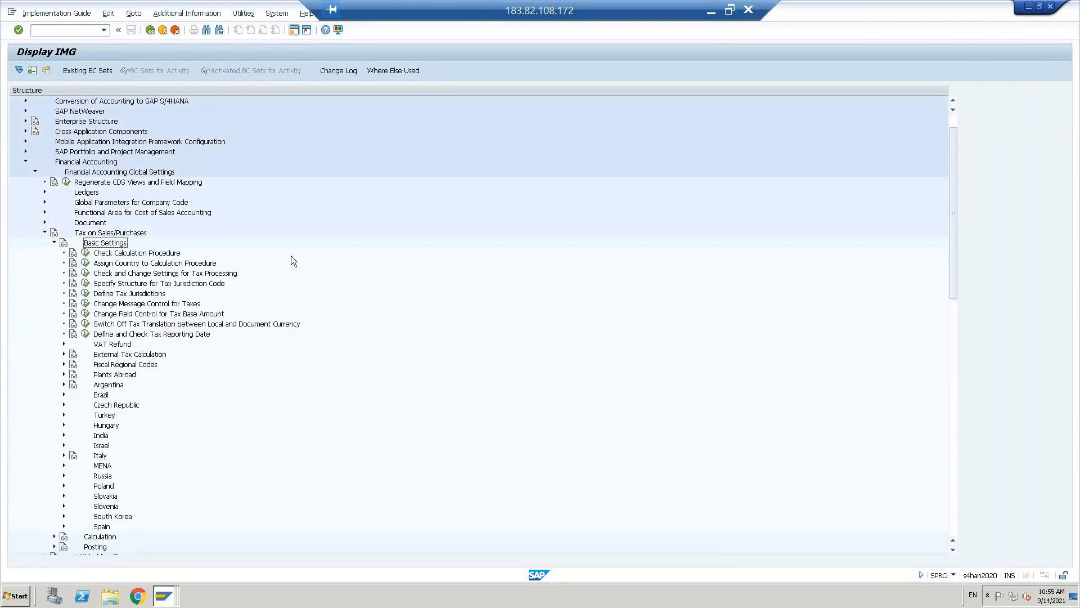
click(136, 256)
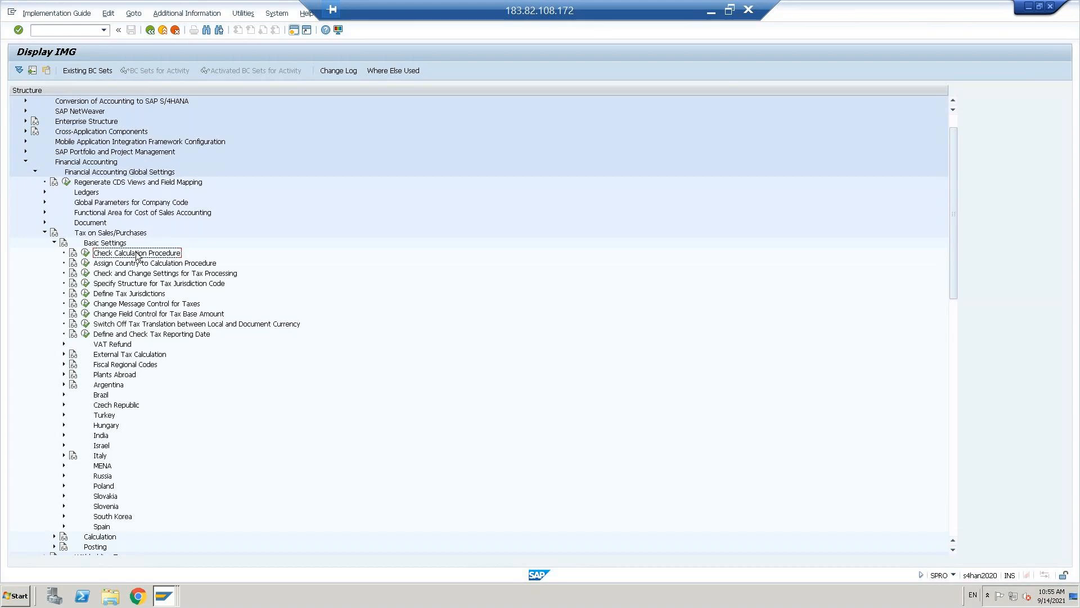
click(84, 253)
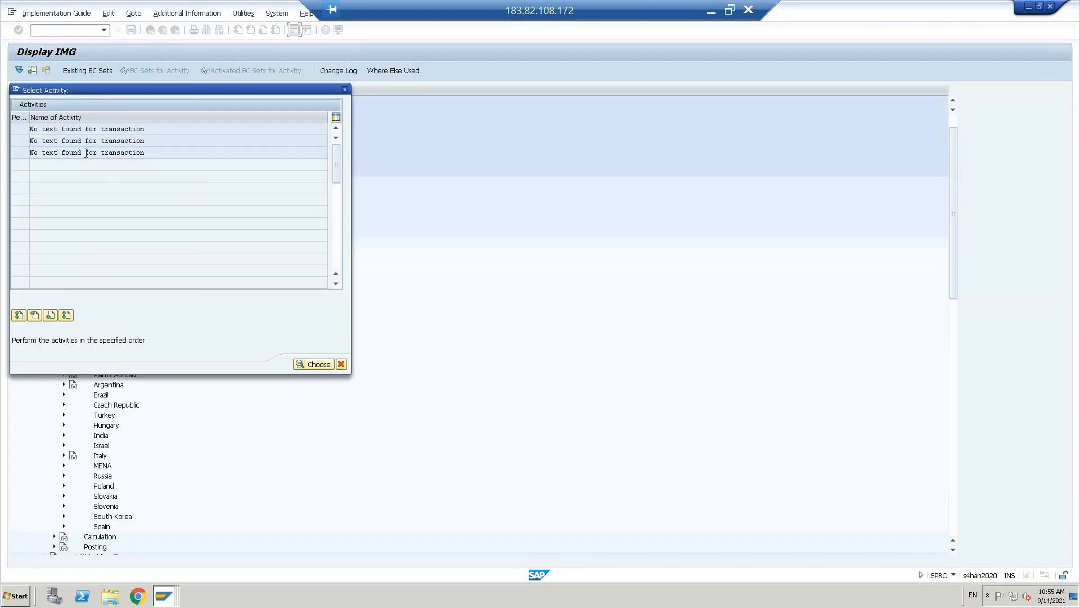
double_click(86, 152)
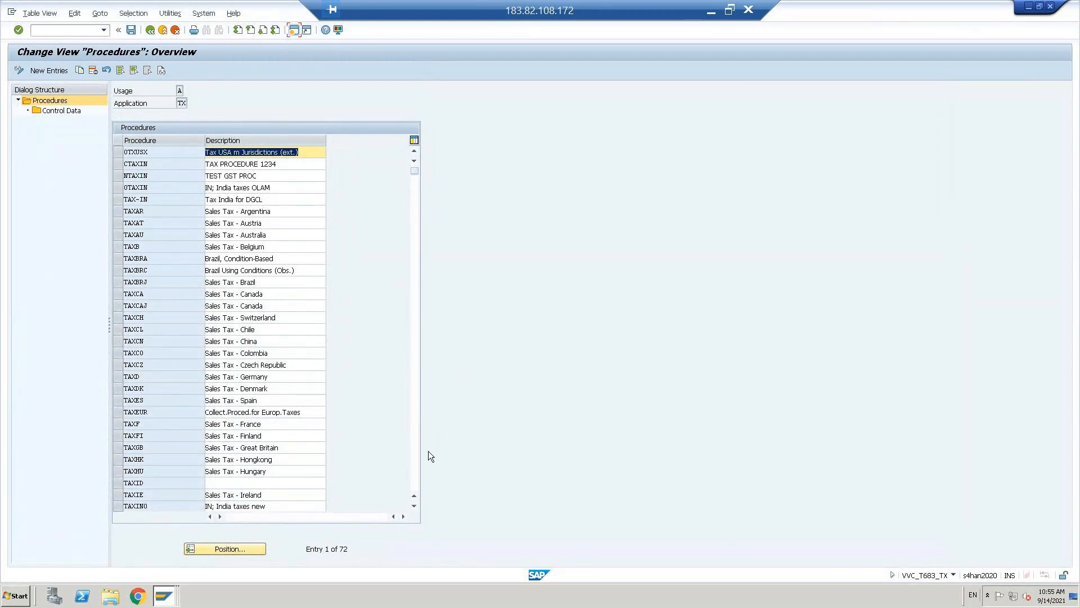
click(417, 476)
click(416, 475)
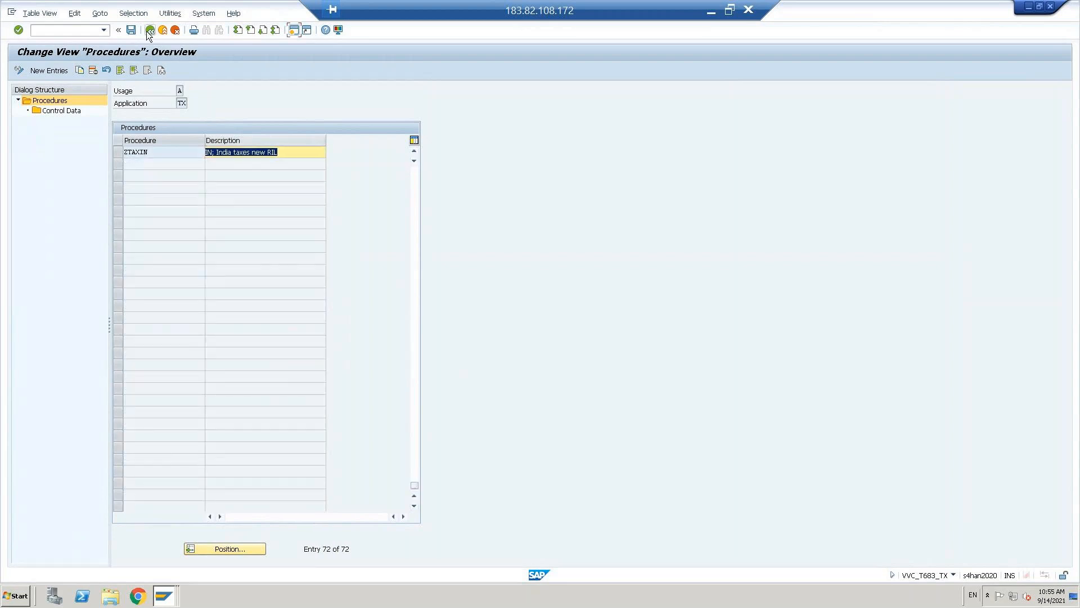
click(151, 31)
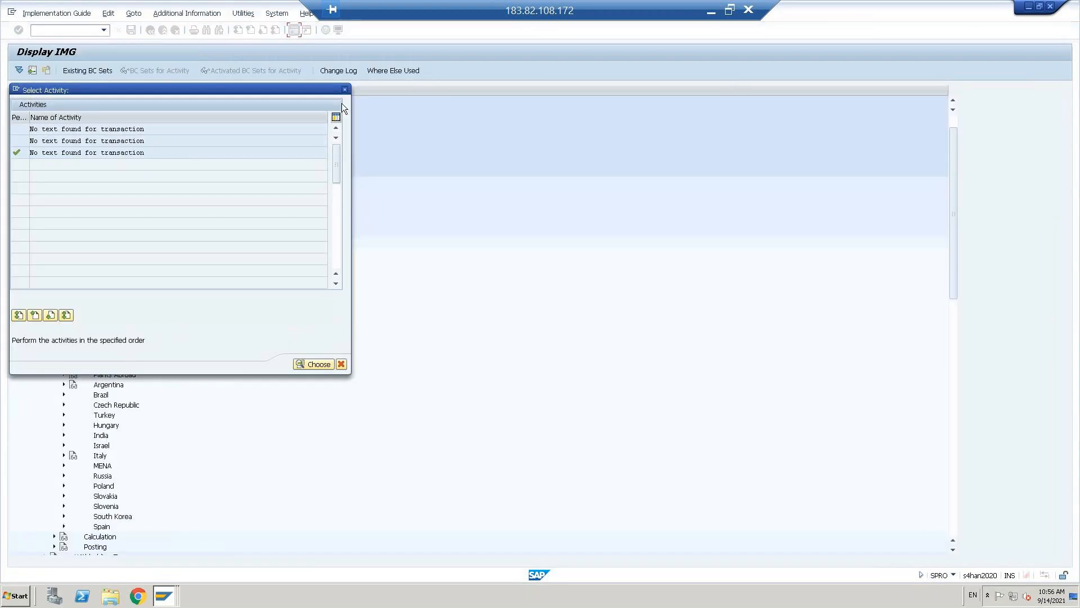
click(344, 90)
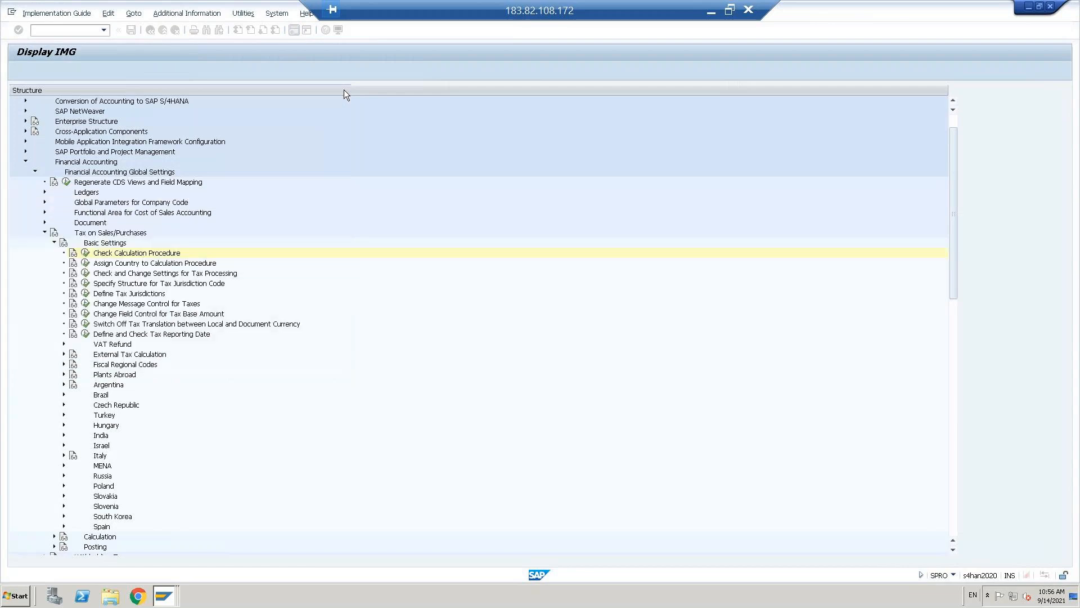
- In Assign Country to Calculation Procedure, check US uses WMA10, then collapse Basic Settings
click(128, 264)
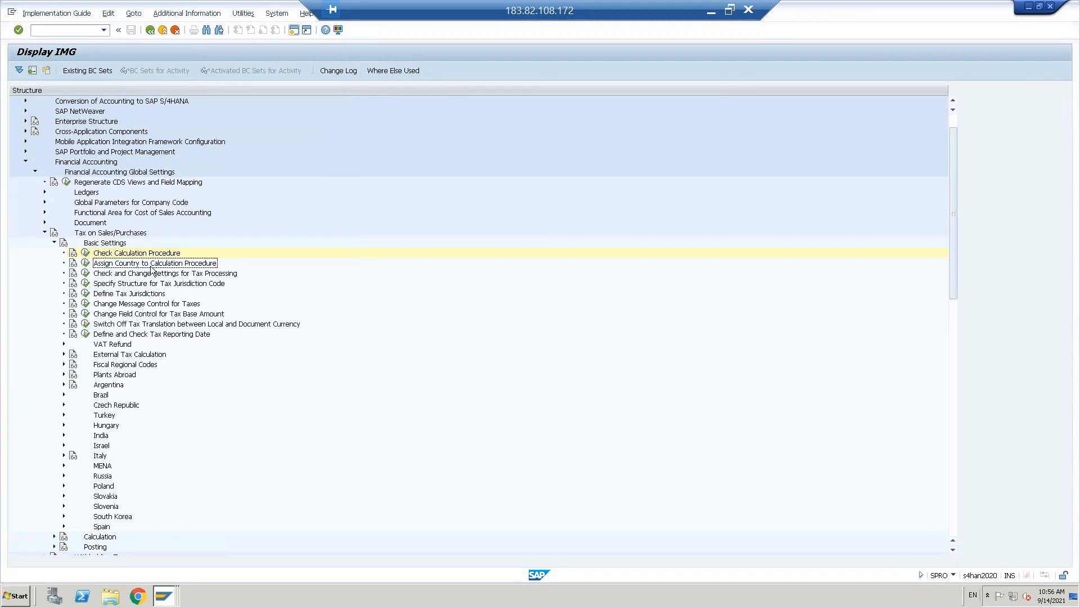
click(86, 264)
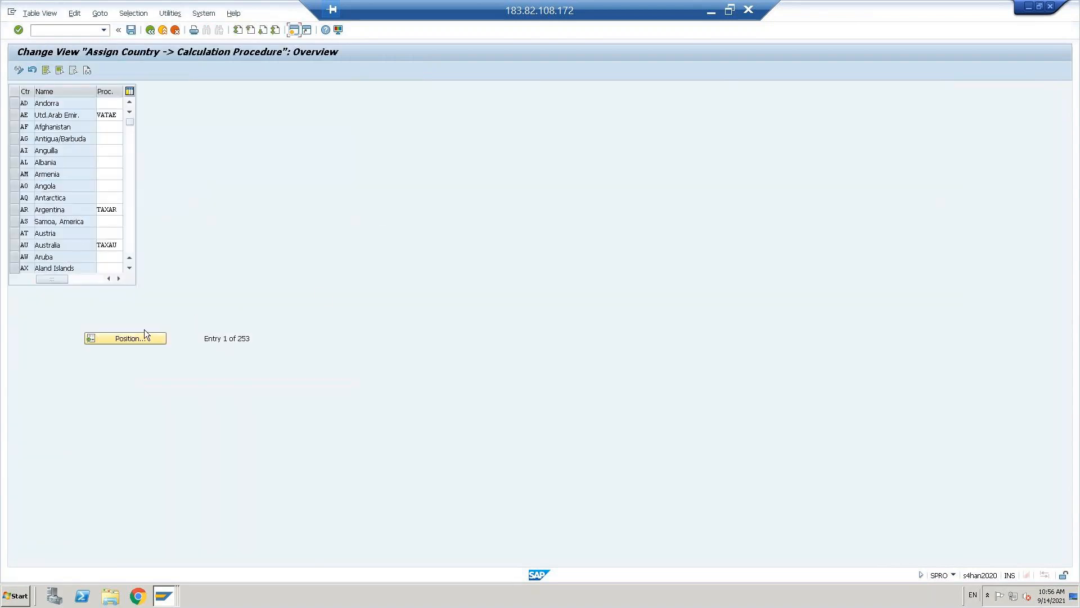
click(126, 338)
text(US)
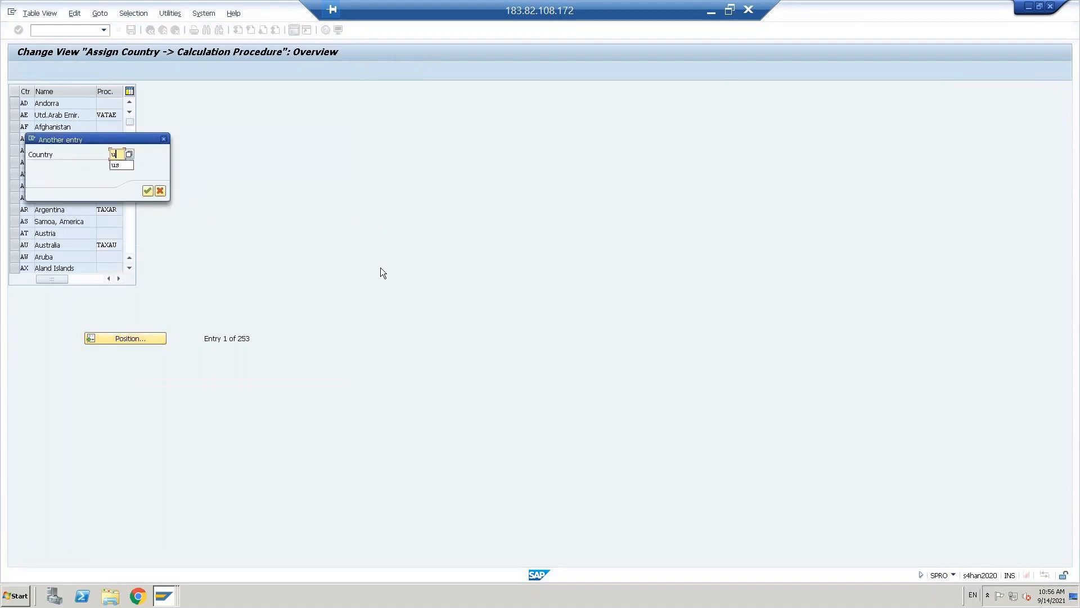
key(Return)
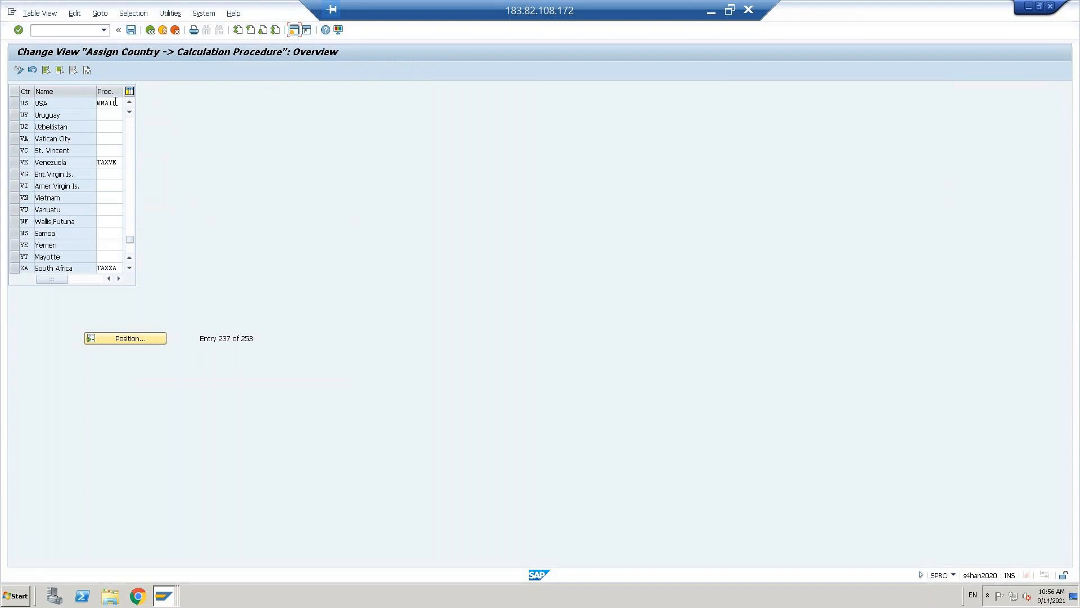
click(113, 105)
click(150, 30)
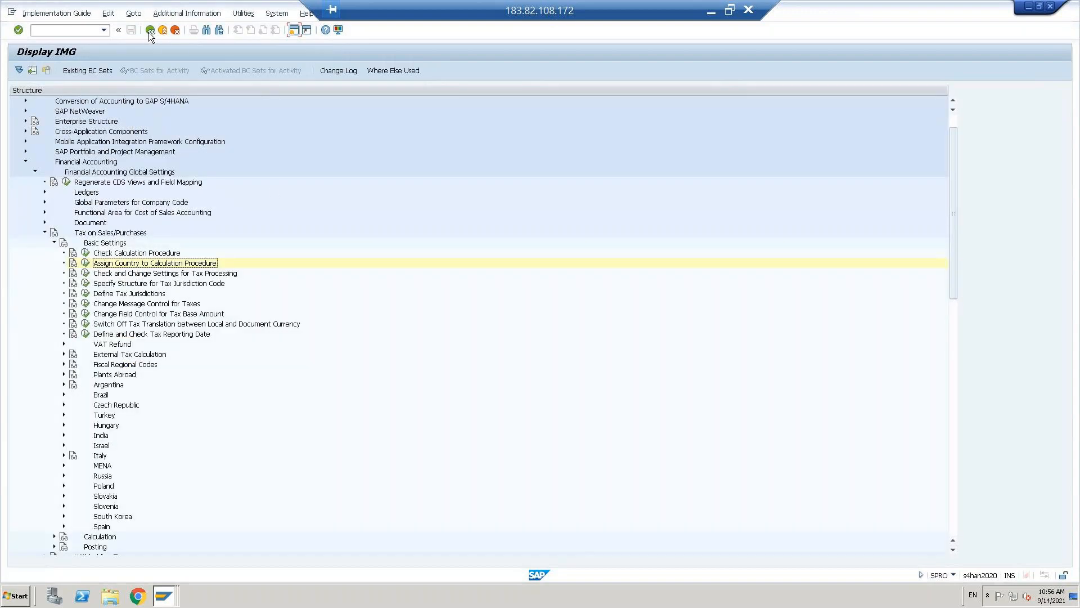
click(53, 242)
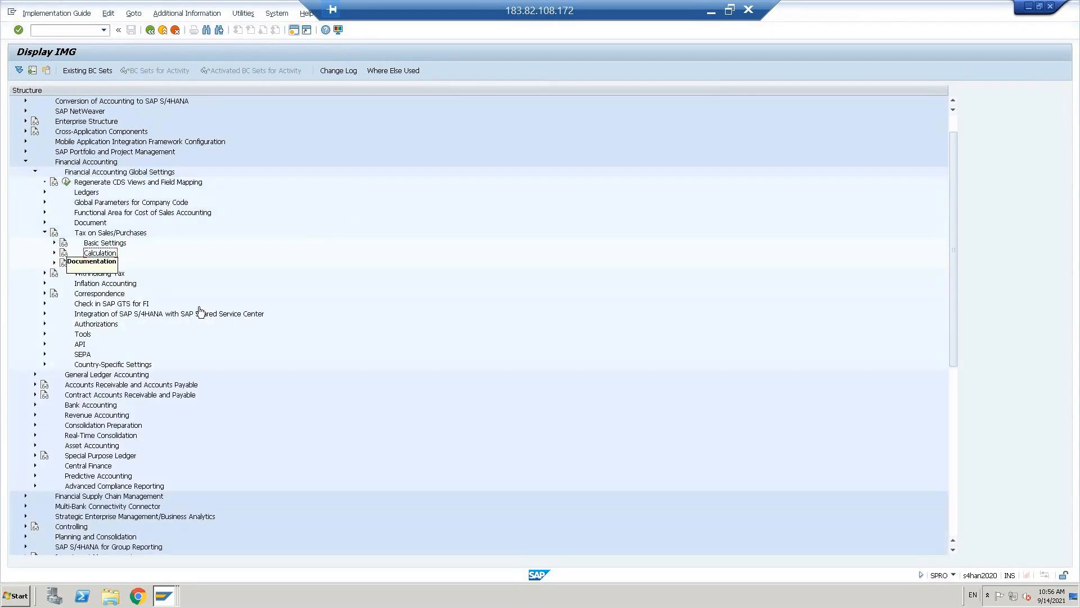
- Expand Calculation and run Define Tax Codes for Sales and Purchases (FTXP)
double_click(96, 255)
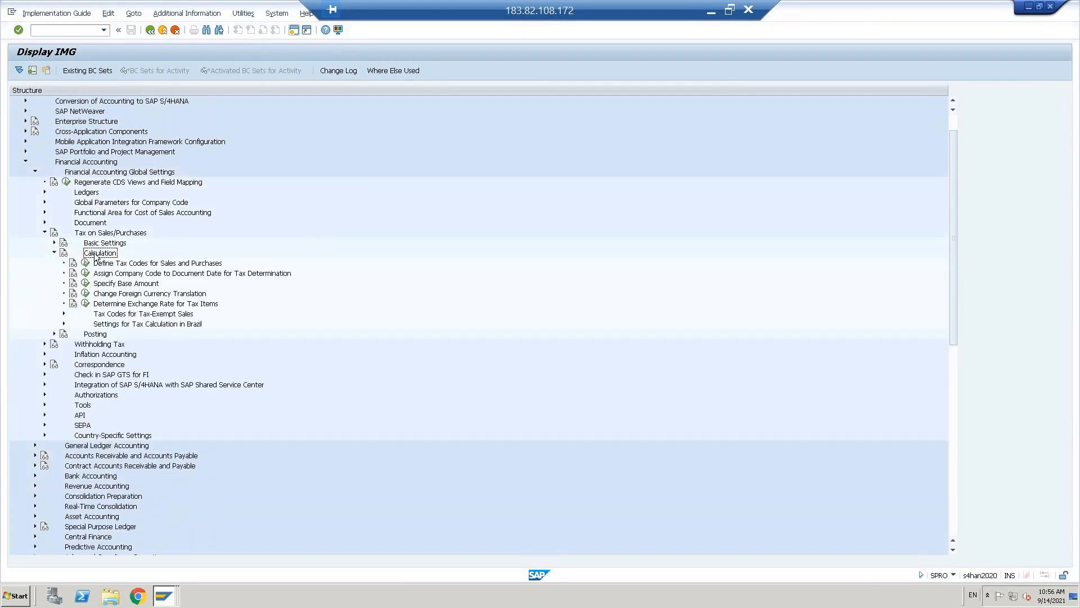
click(162, 265)
click(85, 263)
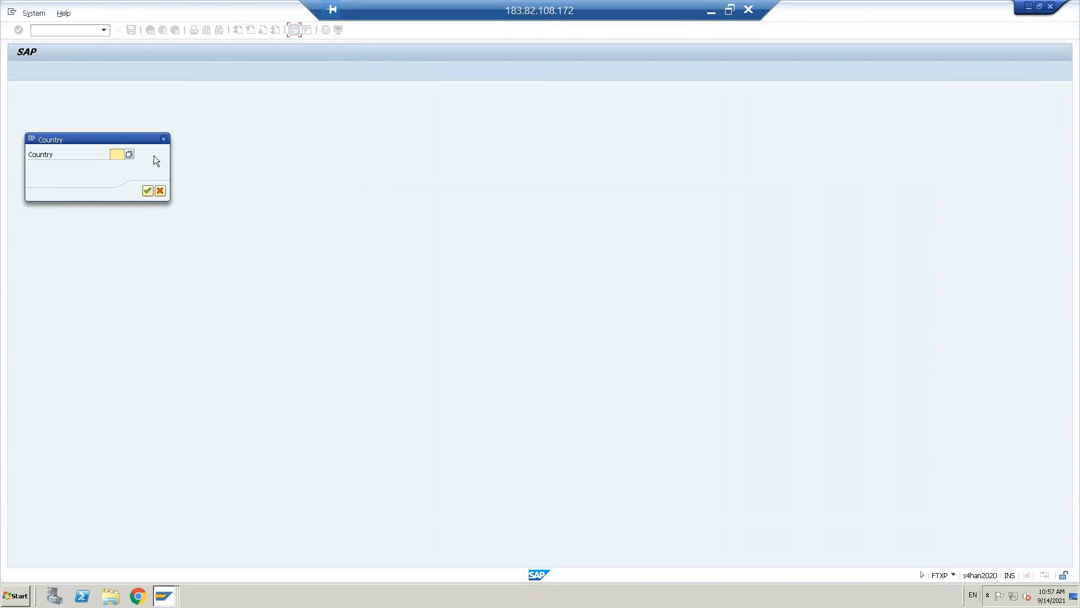
- Enter country US and pick existing tax code W4 from the tax code list
text(us)
key(Return)
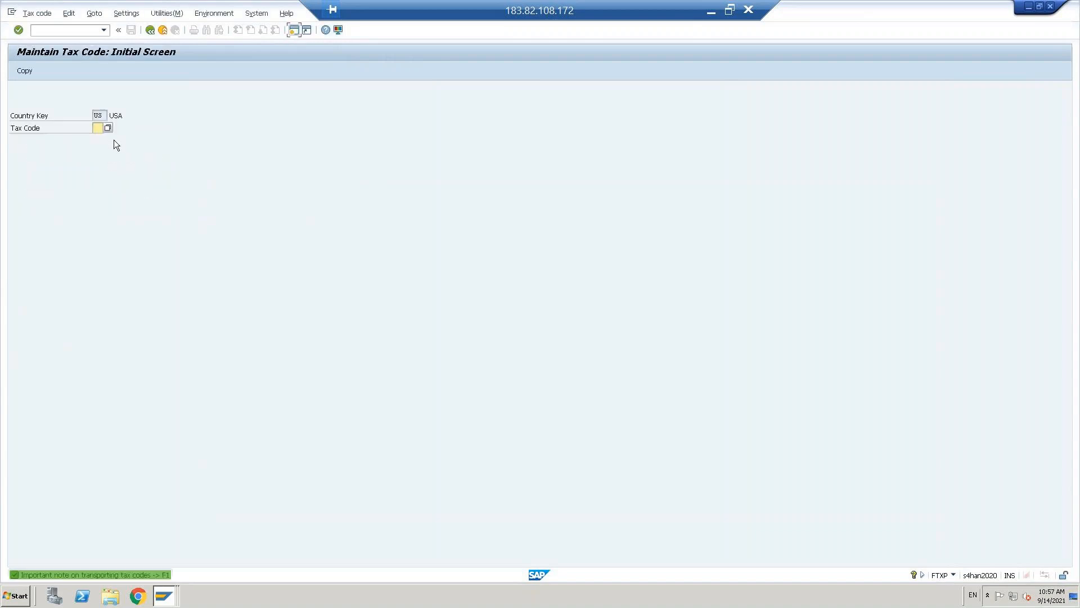
click(107, 128)
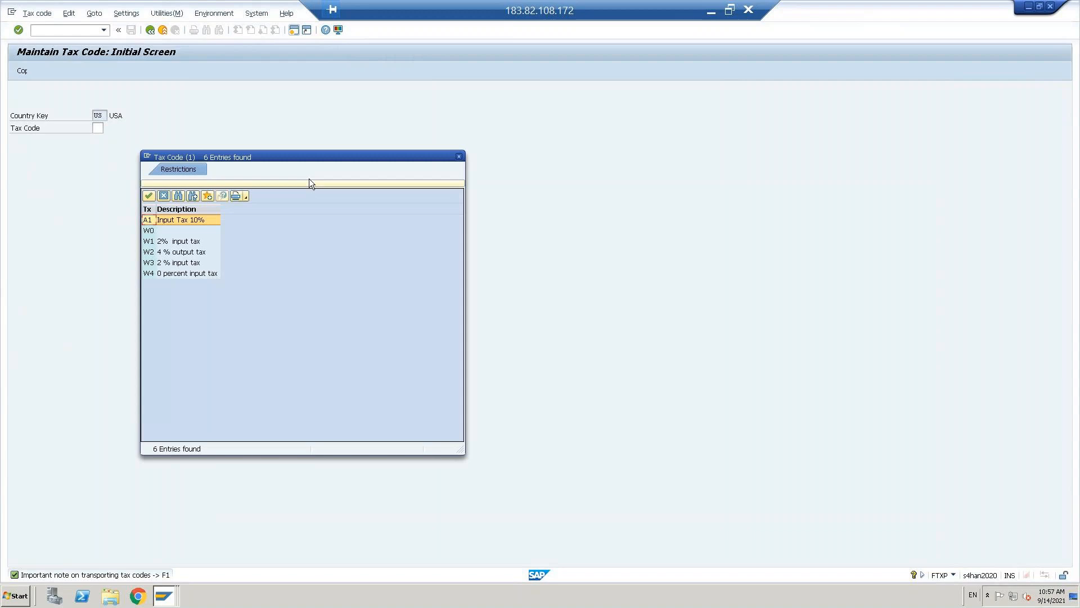
drag(277, 156, 417, 140)
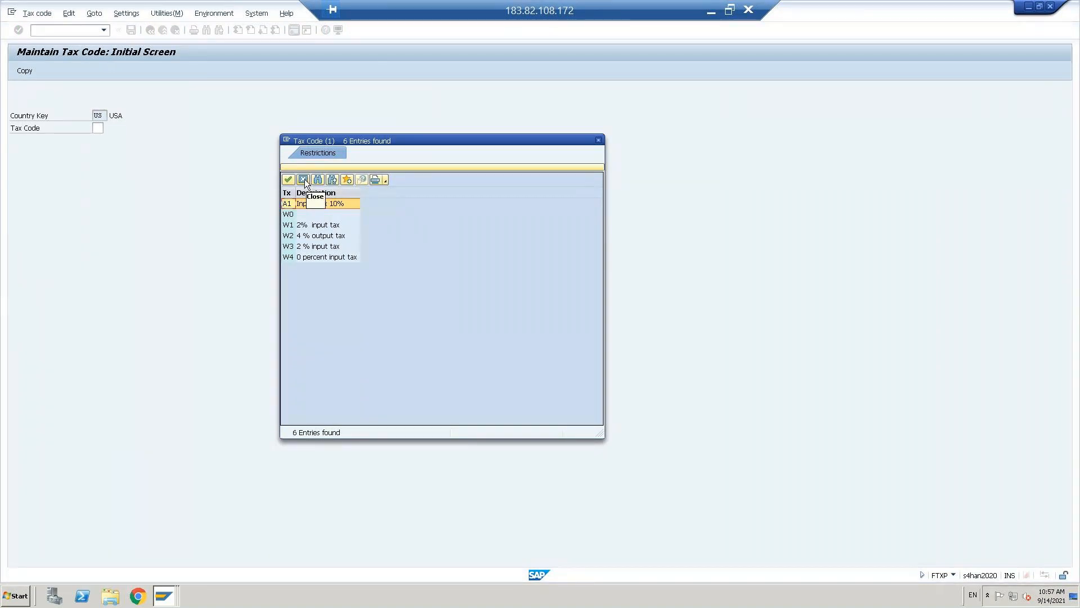
double_click(326, 256)
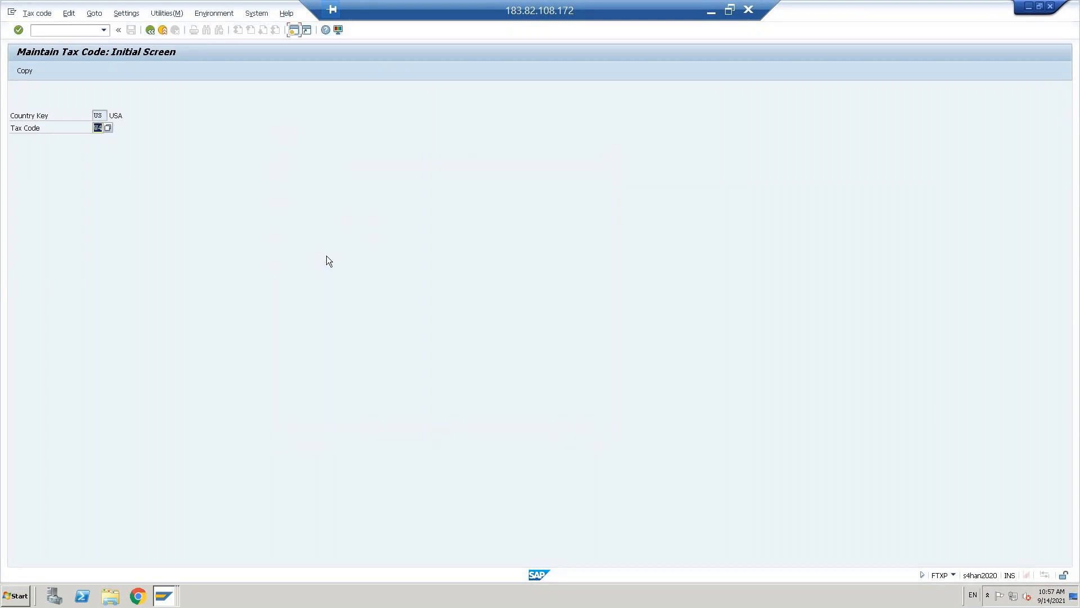
- Copy tax code W4 to the new code V0
click(25, 71)
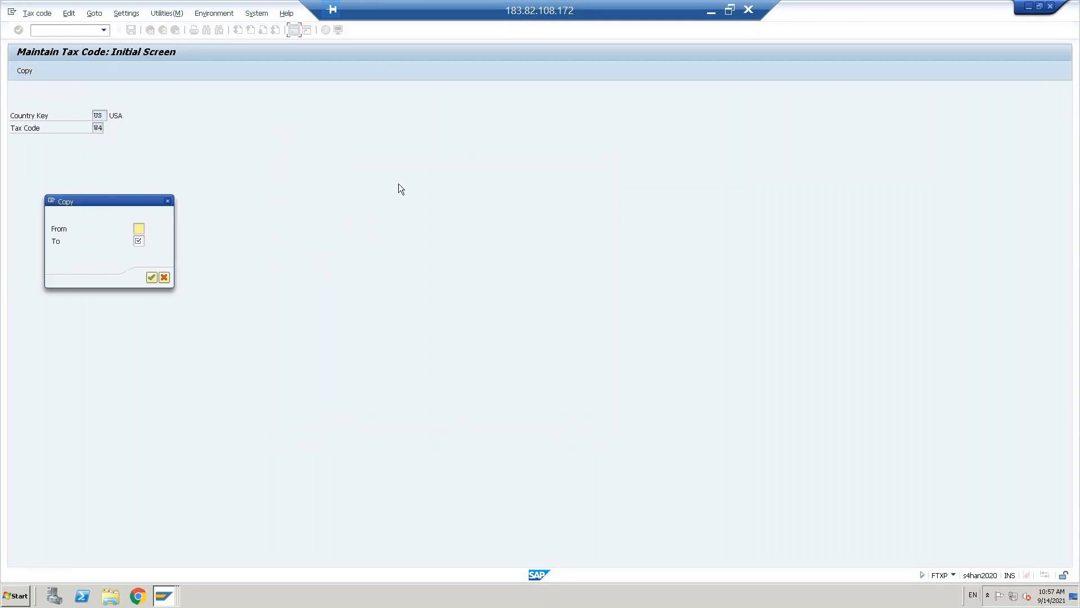
text(w4)
key(Tab)
text(v)
key(BackSpace)
key(Caps_Lock)
text(V0)
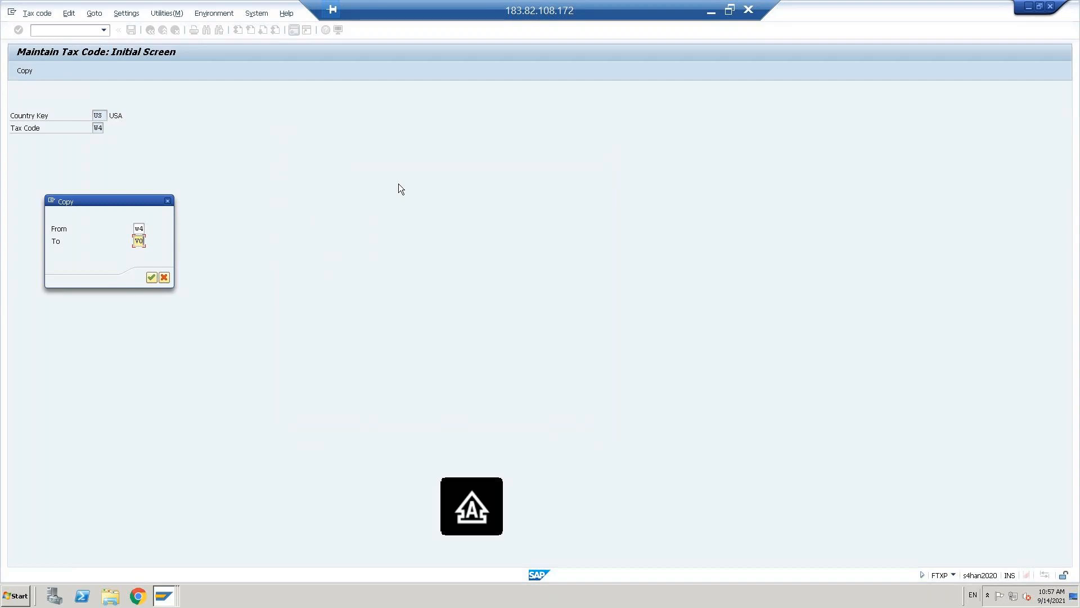
key(Return)
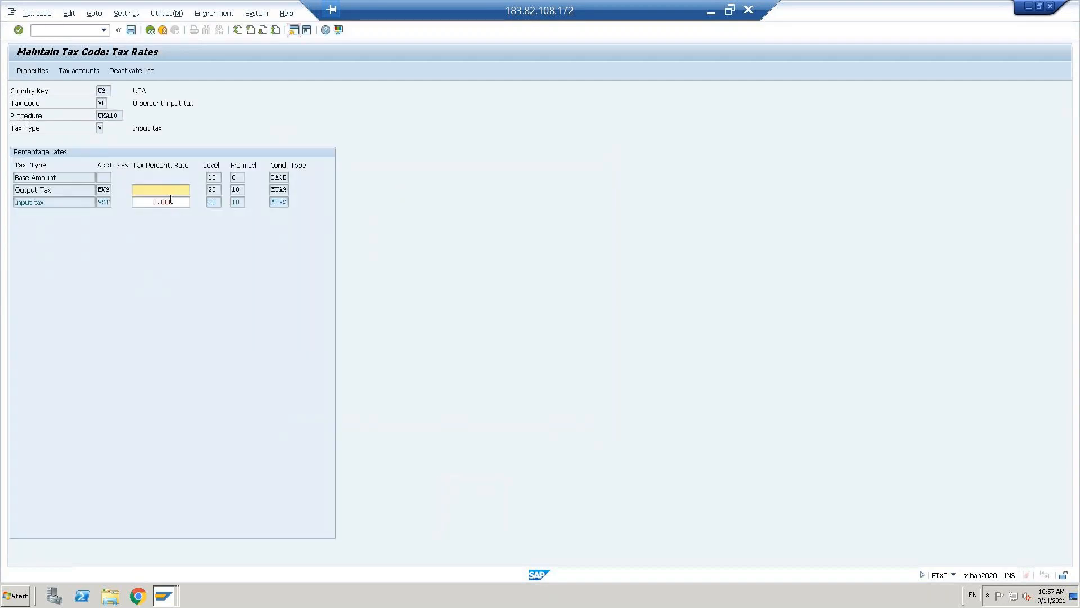
- Review V0's tax rates and confirm its properties, keeping the input tax type
click(151, 204)
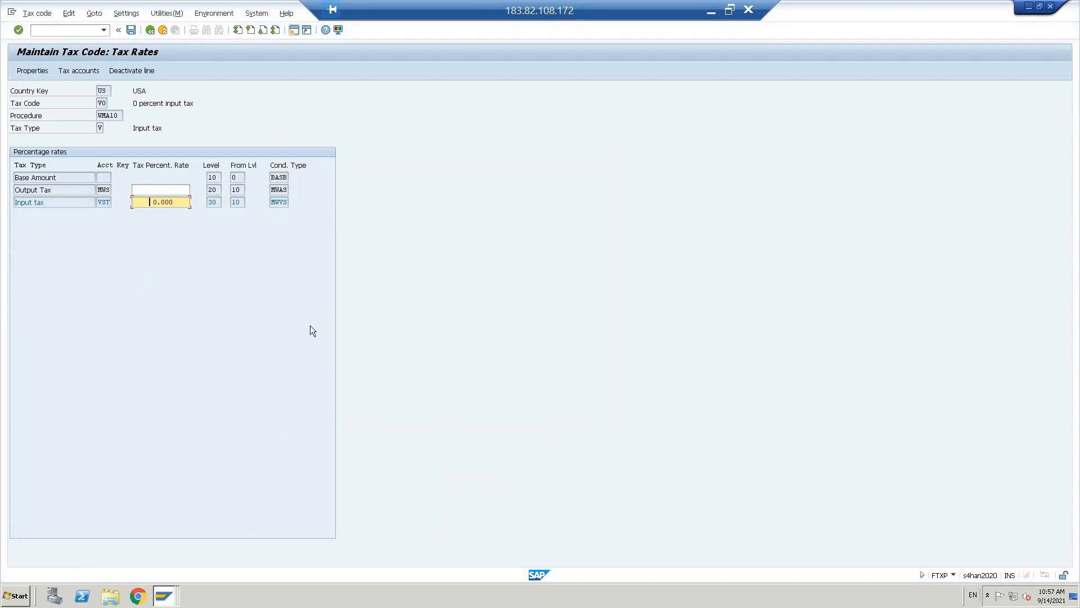
key(Up)
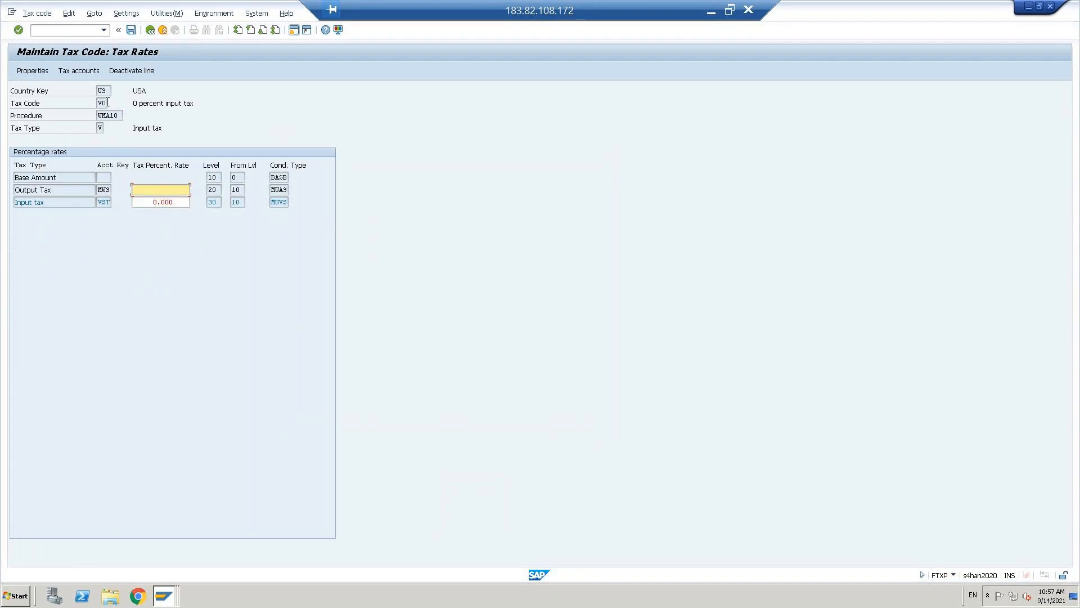
click(32, 70)
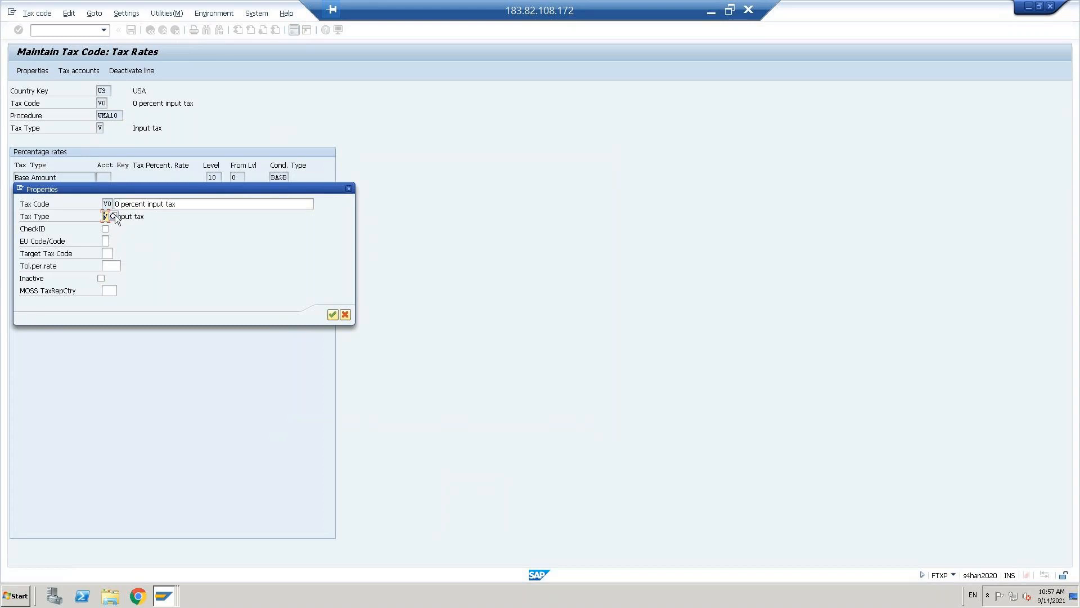
click(115, 217)
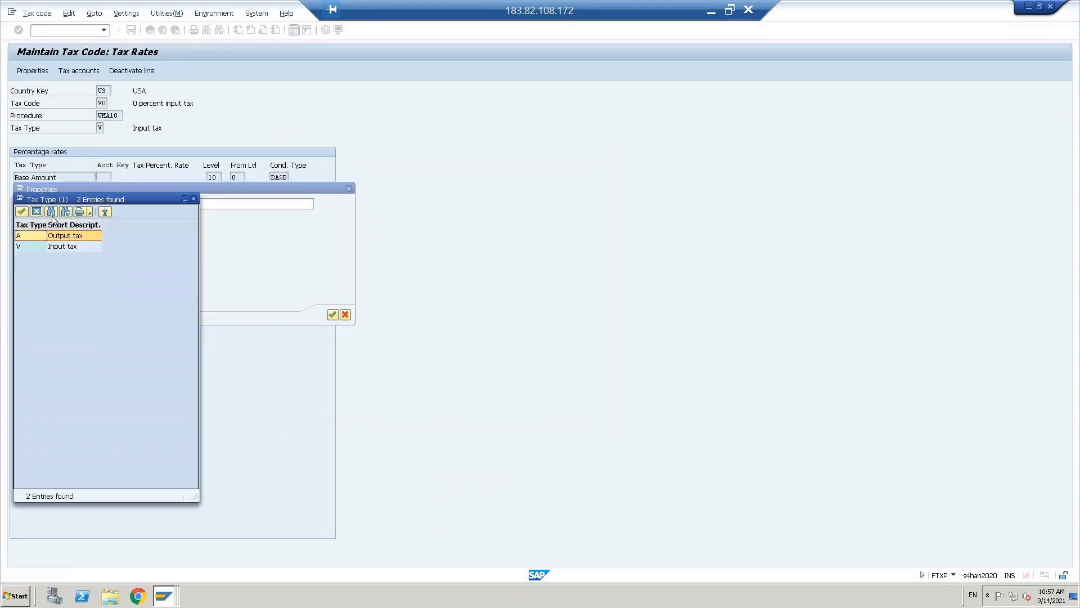
drag(52, 202, 407, 134)
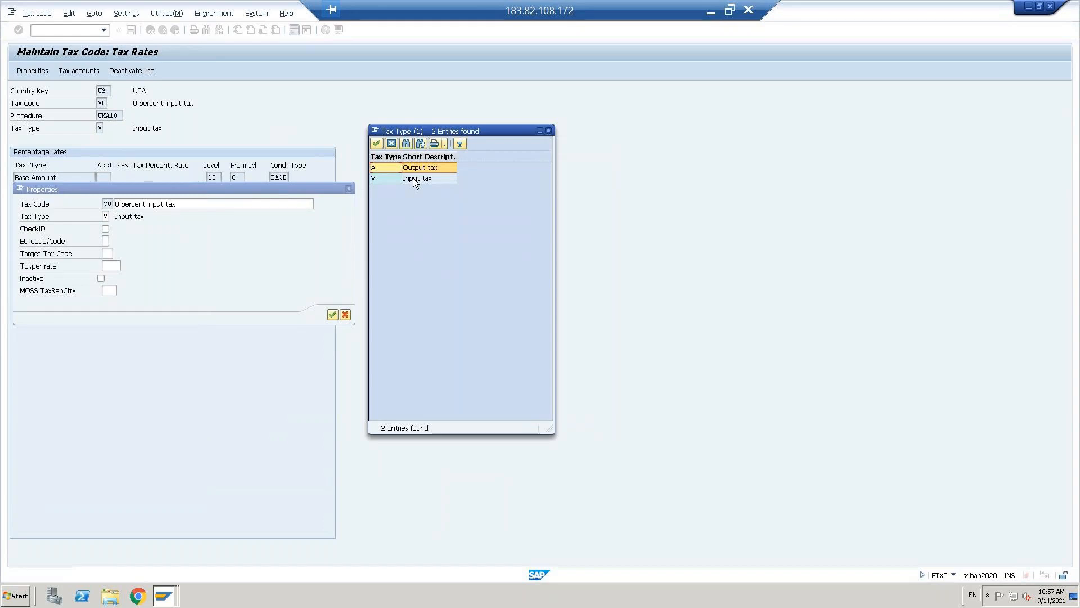
click(392, 144)
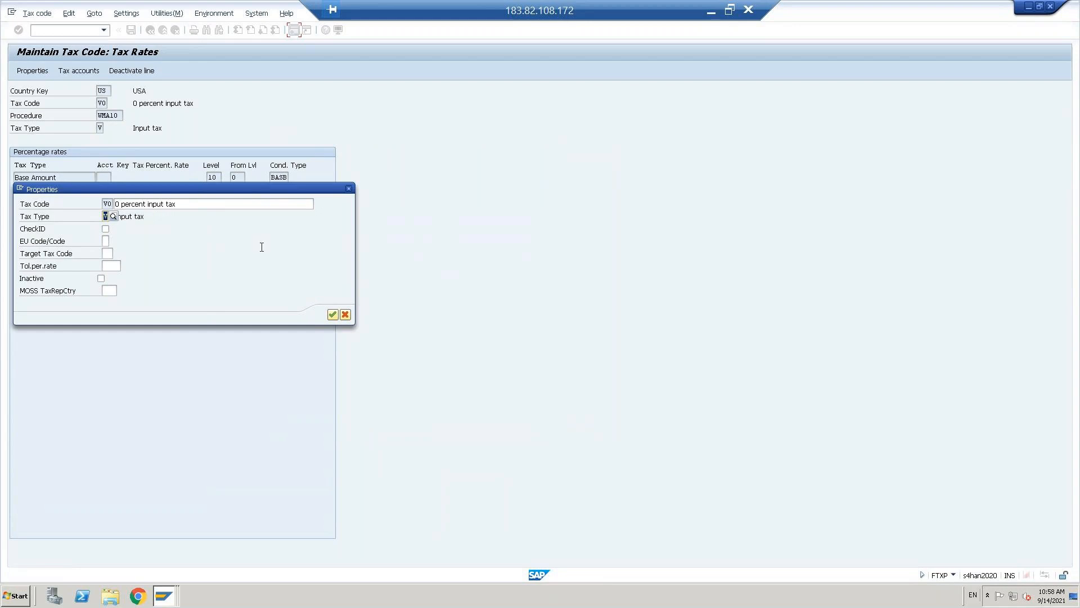
click(333, 315)
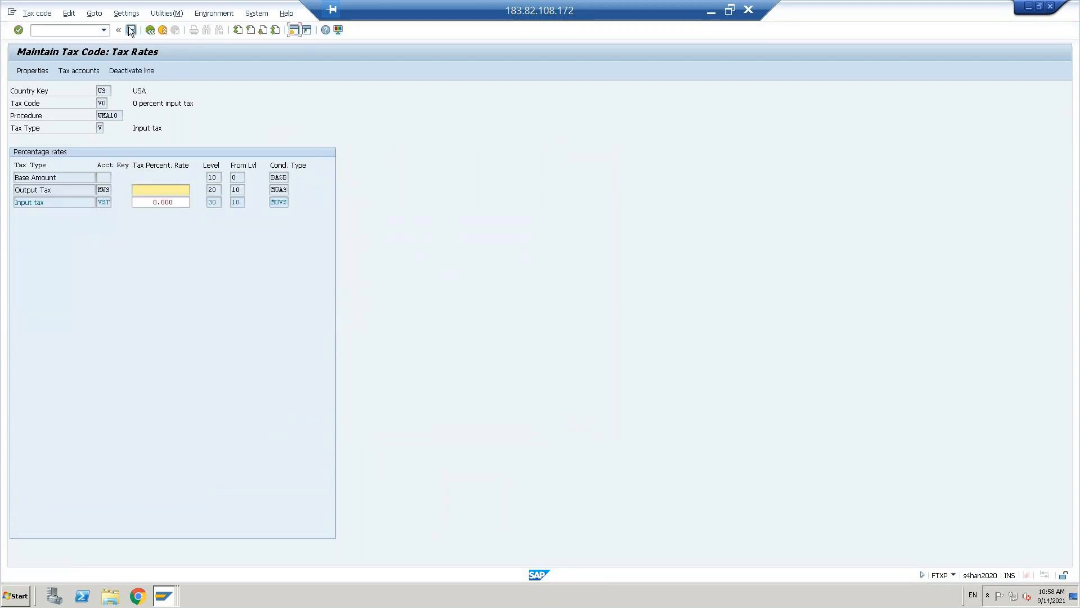
- Confirm V0's tax accounts for chart of accounts OTNI and save the tax code
click(82, 71)
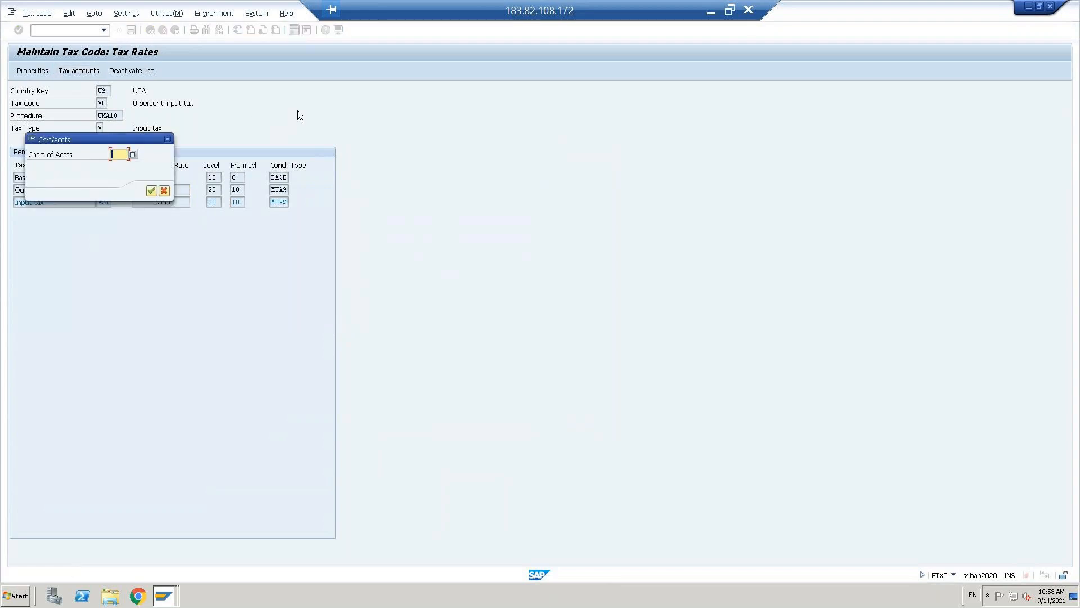
text(OTNI)
key(Return)
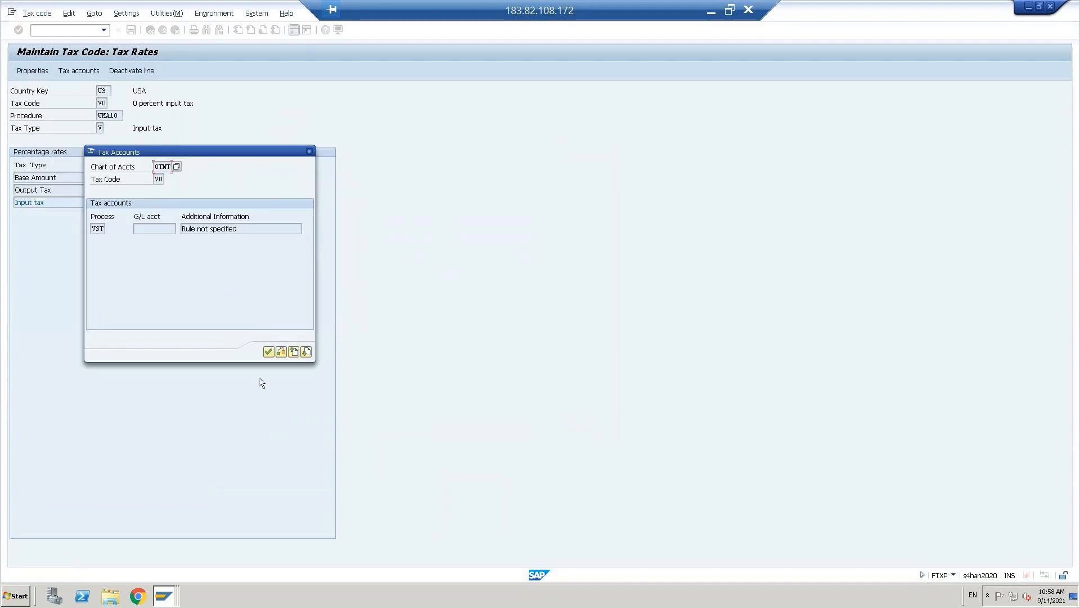
click(268, 351)
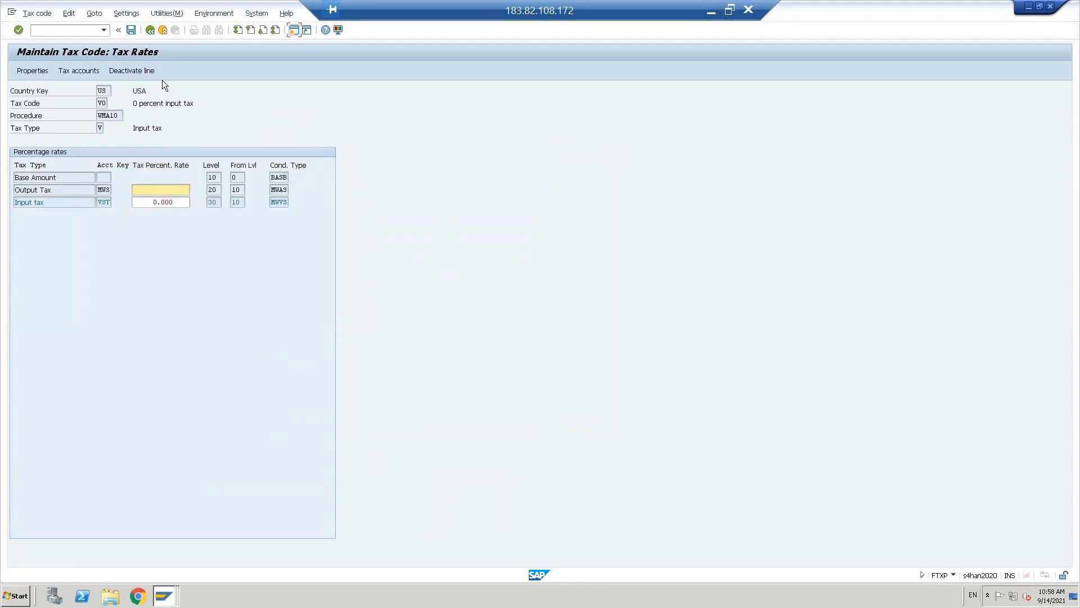
click(131, 32)
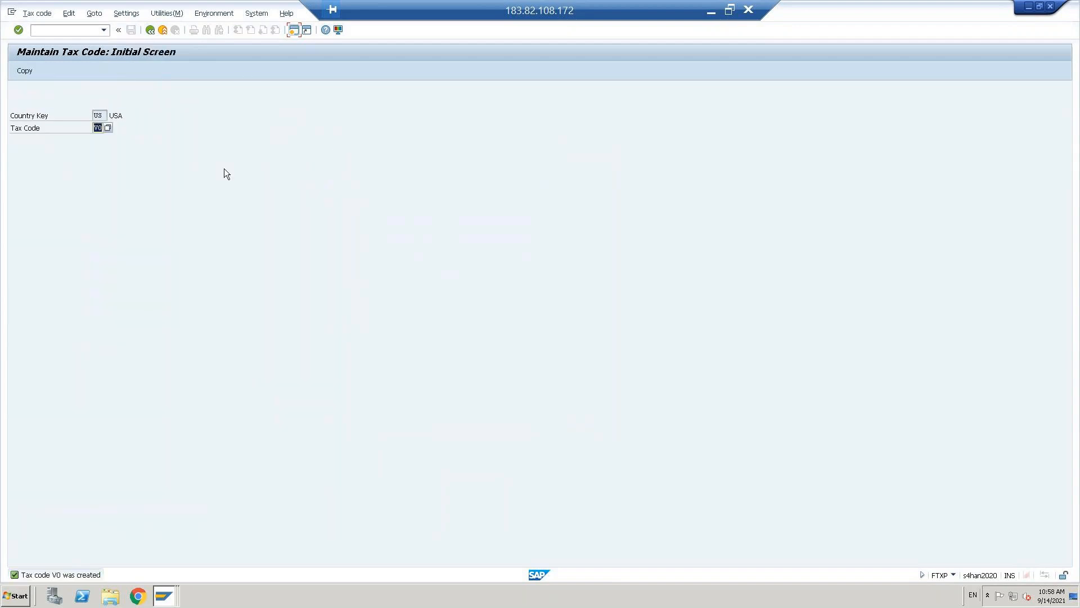
- Copy tax code V0 to new code V1 and set its input tax rate to 12
text(V)
click(25, 70)
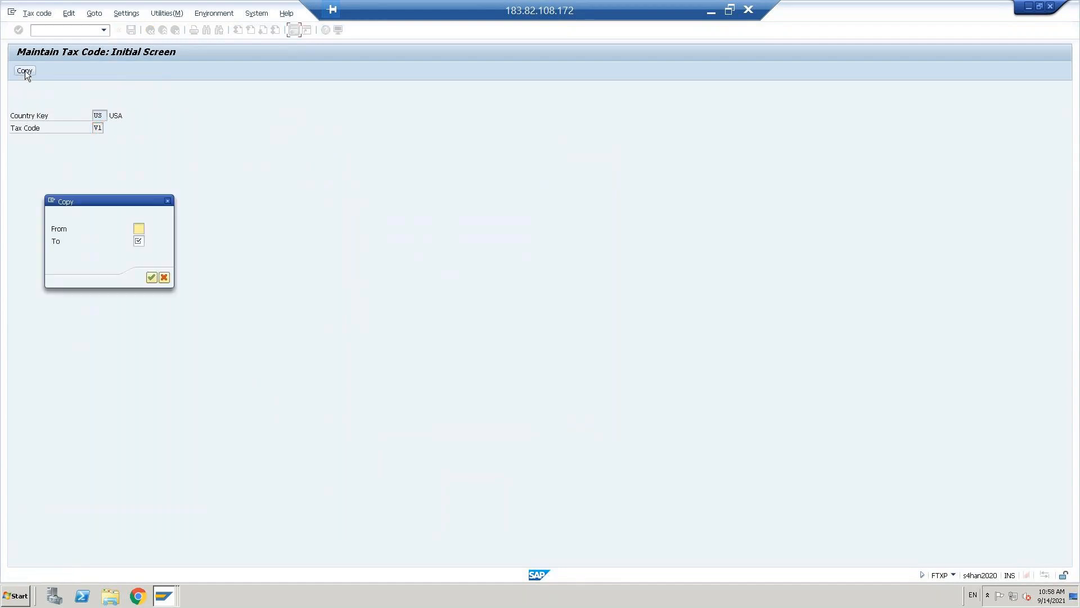
text(V0)
key(Tab)
text(VA)
key(BackSpace)
text(1)
click(153, 280)
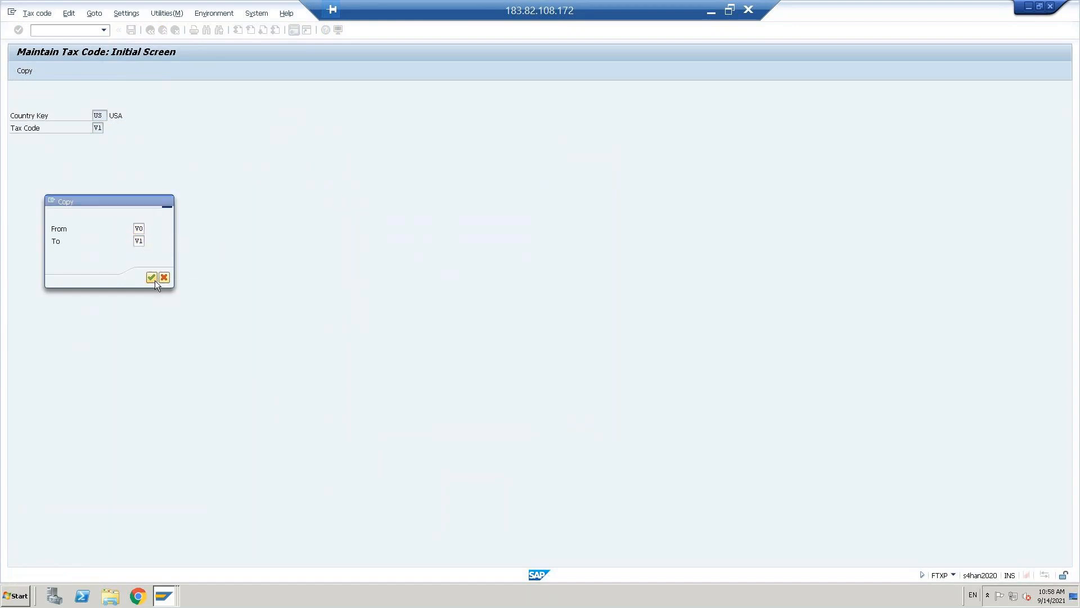
click(154, 202)
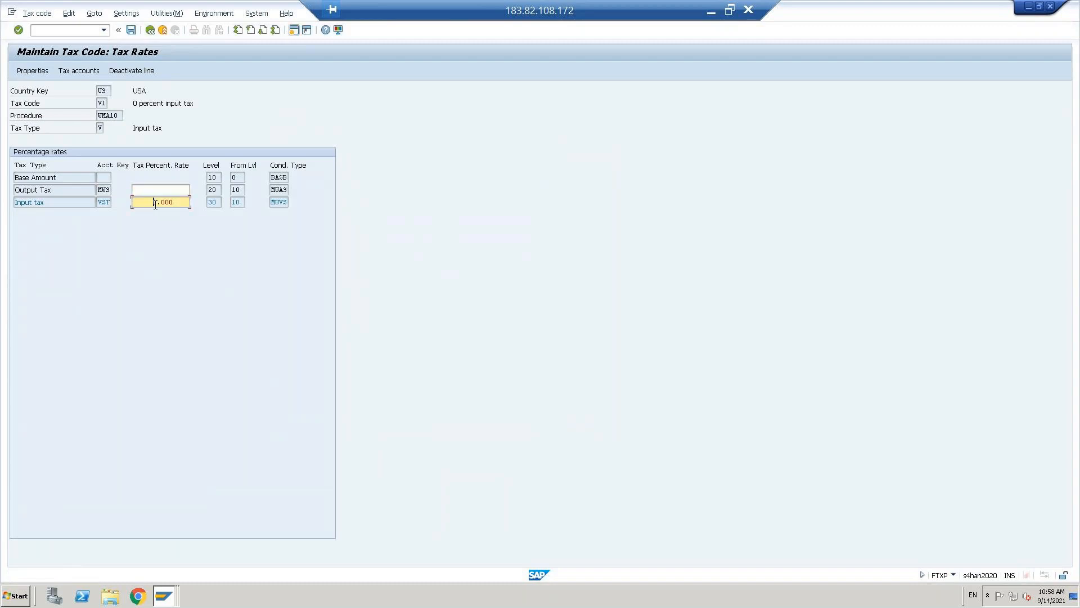
key(ctrl+a)
text(12)
- Change V1's description to '12% Percent input tax' and save the tax code
click(32, 70)
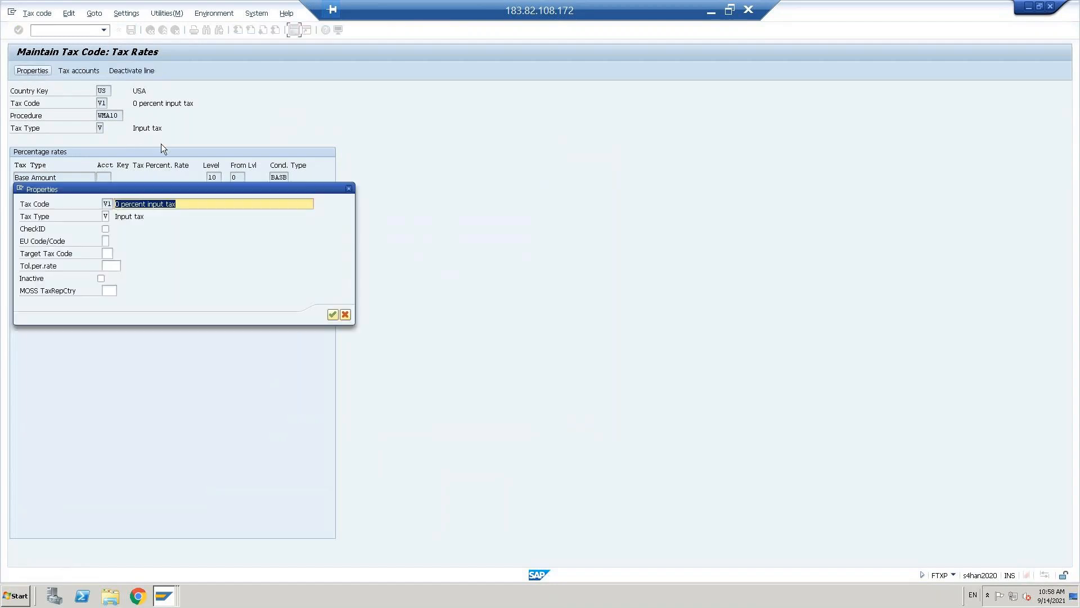
click(119, 204)
key(BackSpace)
text(1)
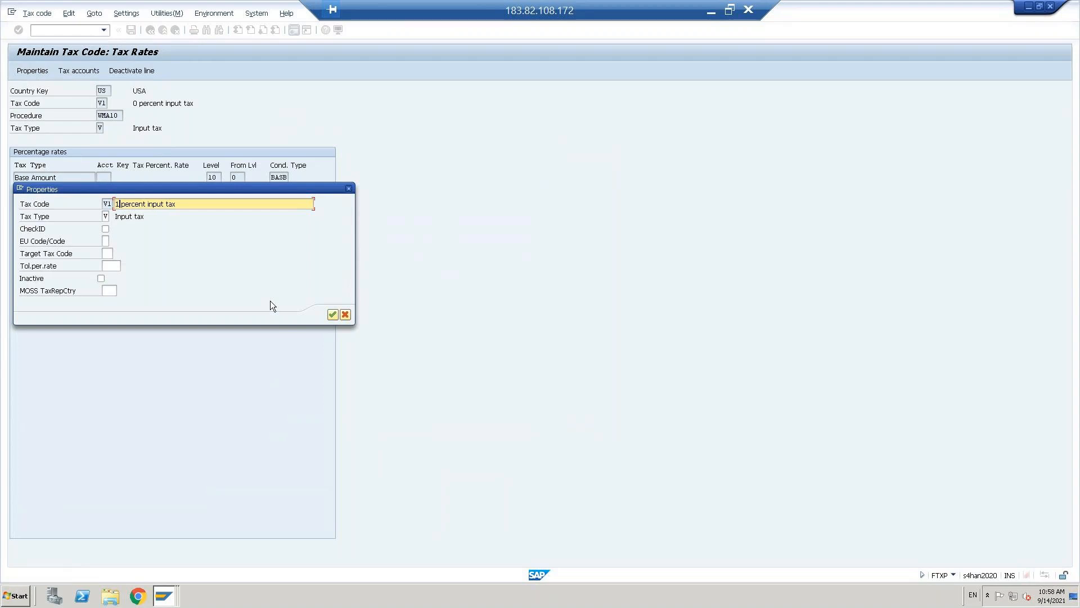
text(2%)
key(Delete)
drag(178, 204, 142, 203)
click(235, 239)
key(Caps_Lock)
key(Delete)
text(P)
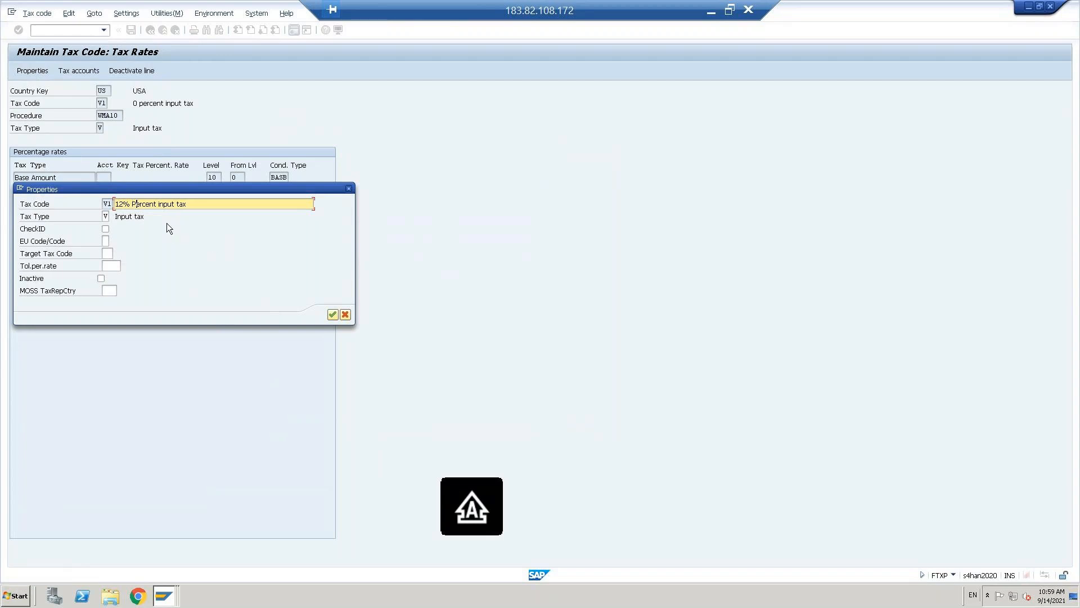
drag(152, 204, 207, 258)
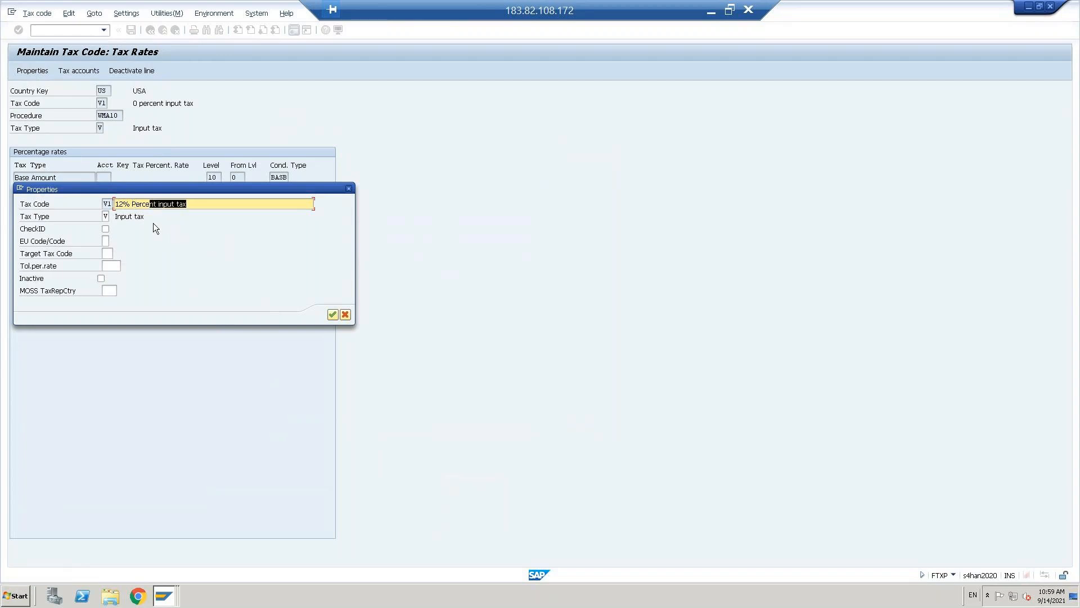
click(332, 315)
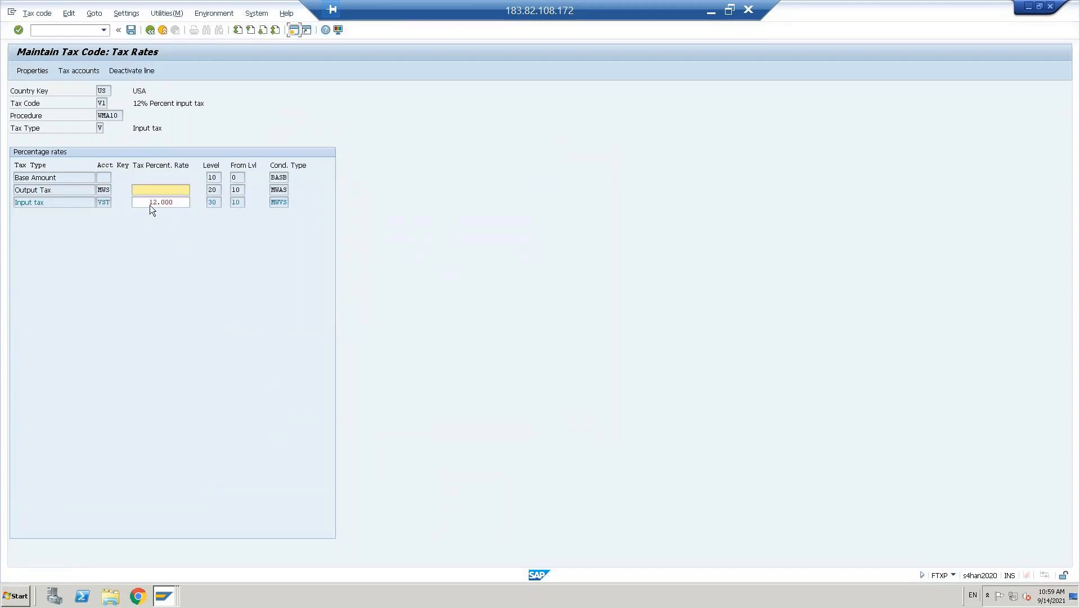
click(151, 204)
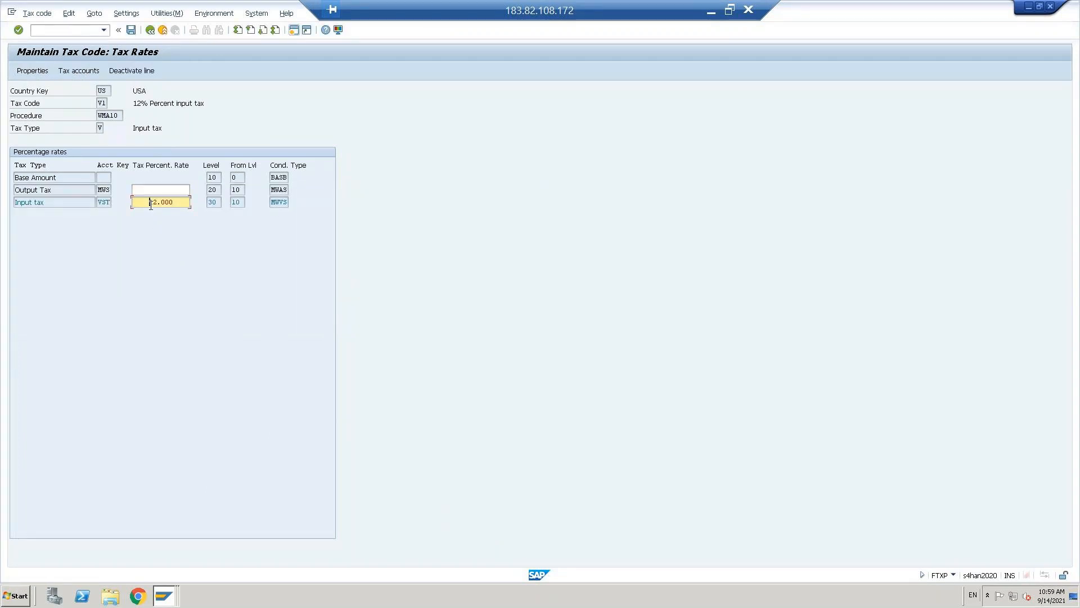
click(131, 30)
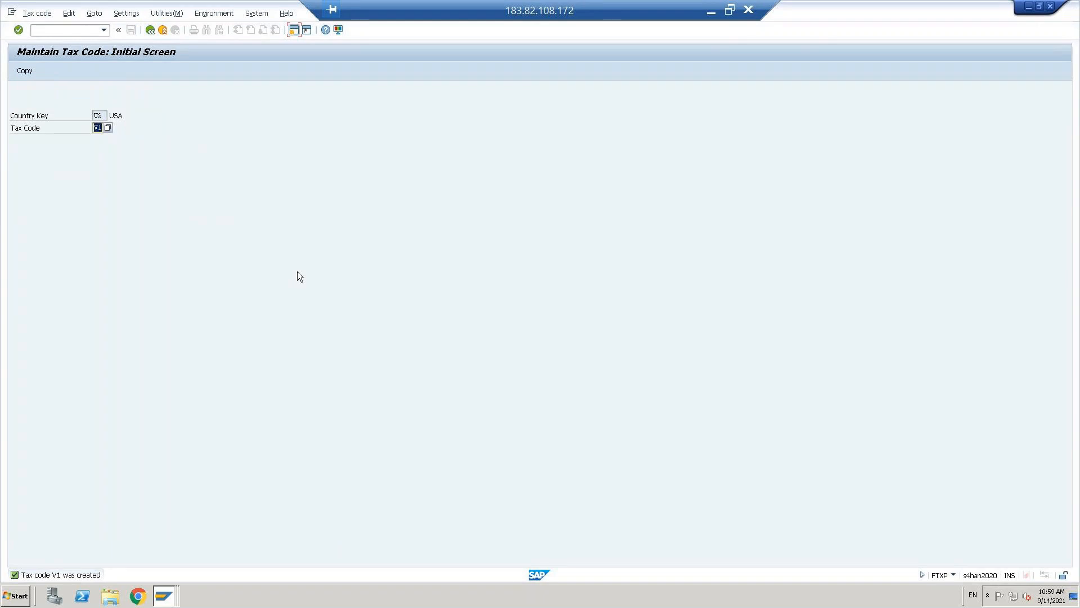
- Cancel the copy and choose tax code W2 (4 % output tax) from the list
text(A0)
click(24, 71)
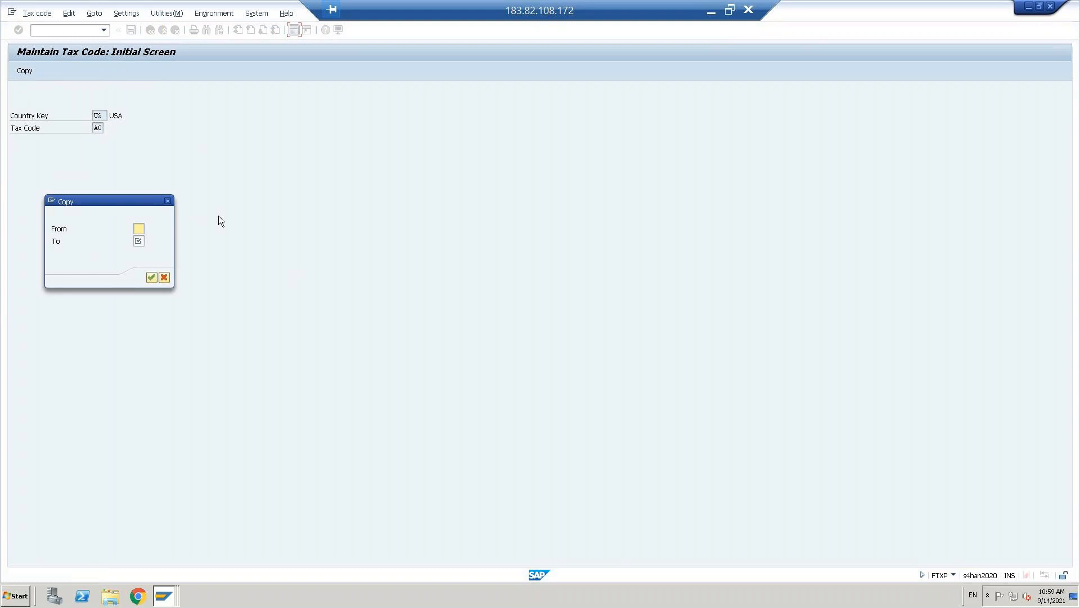
click(164, 278)
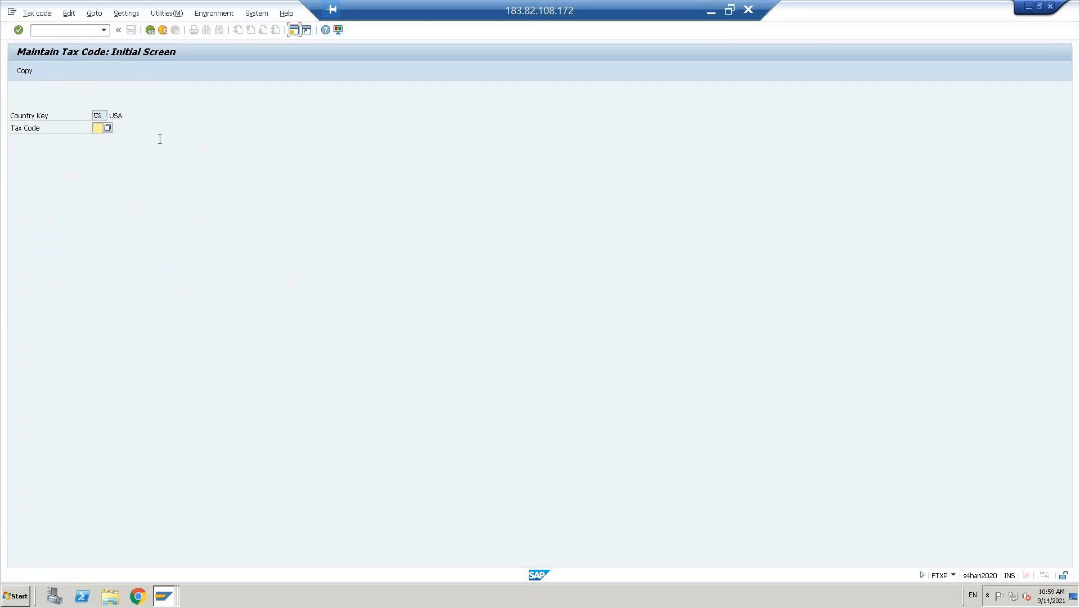
key(F4)
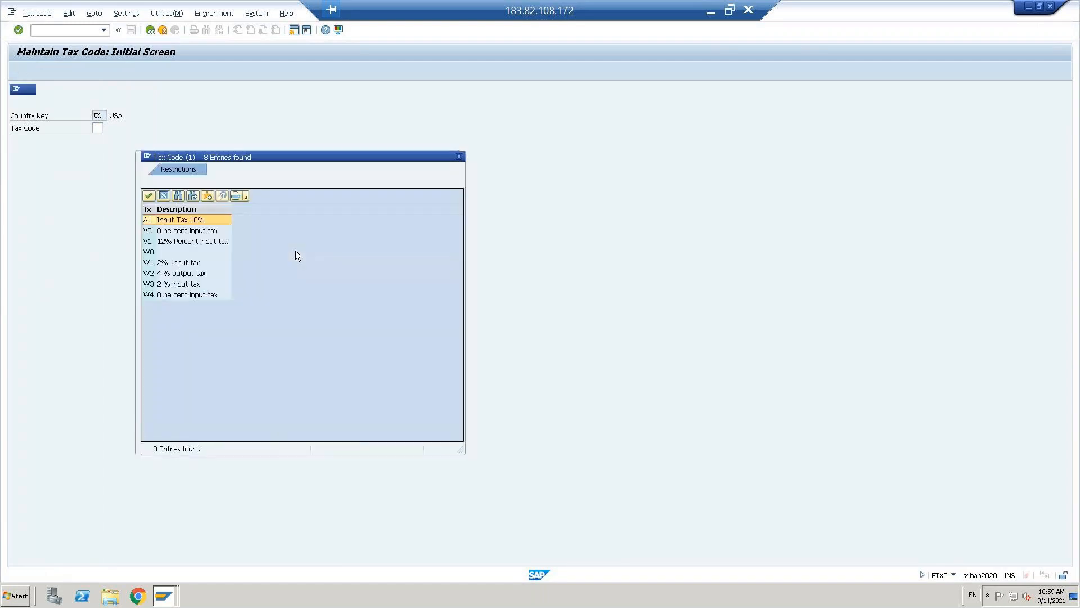
click(175, 272)
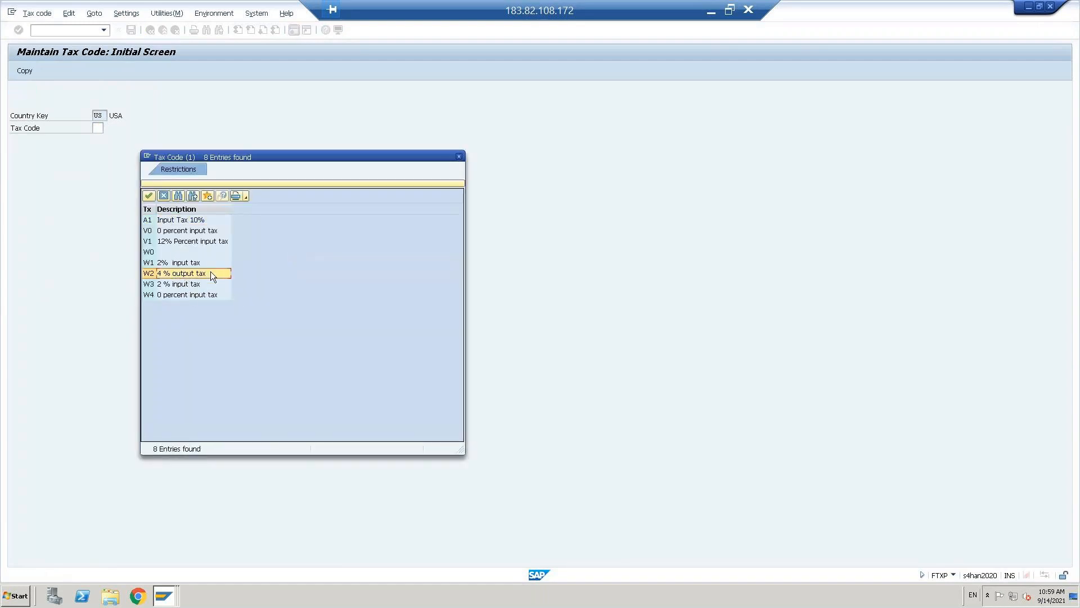
click(174, 285)
click(173, 273)
double_click(173, 272)
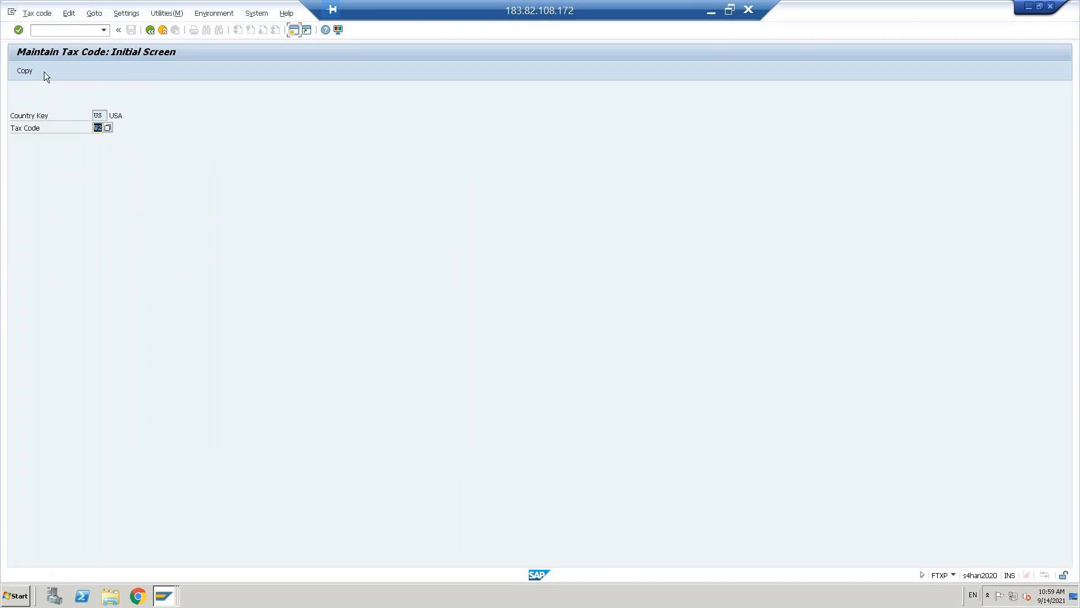
- Copy tax code W2 with target code A0
click(26, 70)
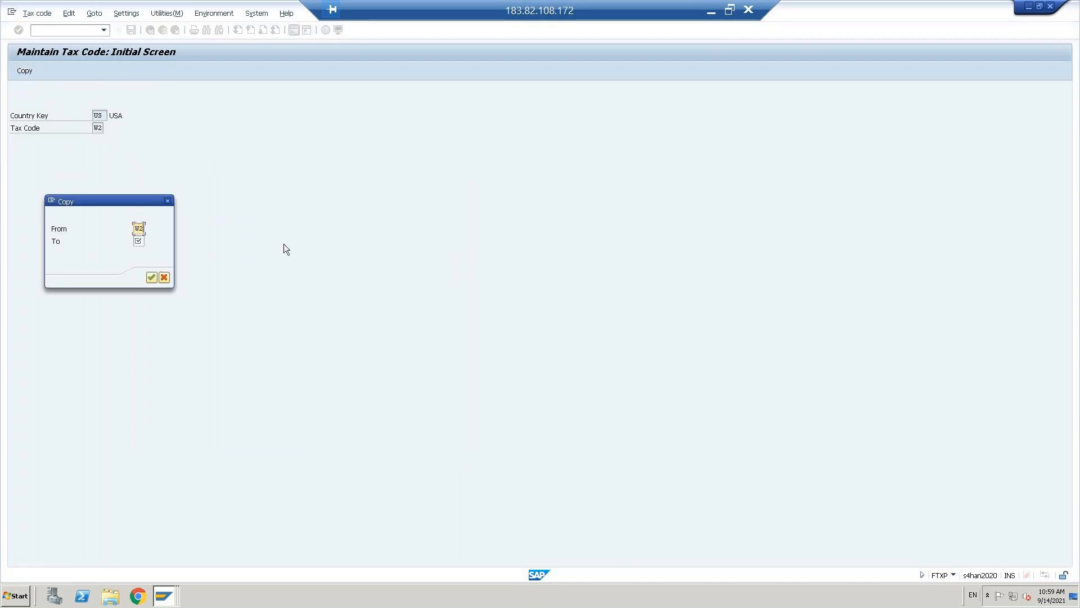
key(Tab)
text(A0)
- Create A0 from W2 and change its output tax rate from 4 to 0
click(150, 277)
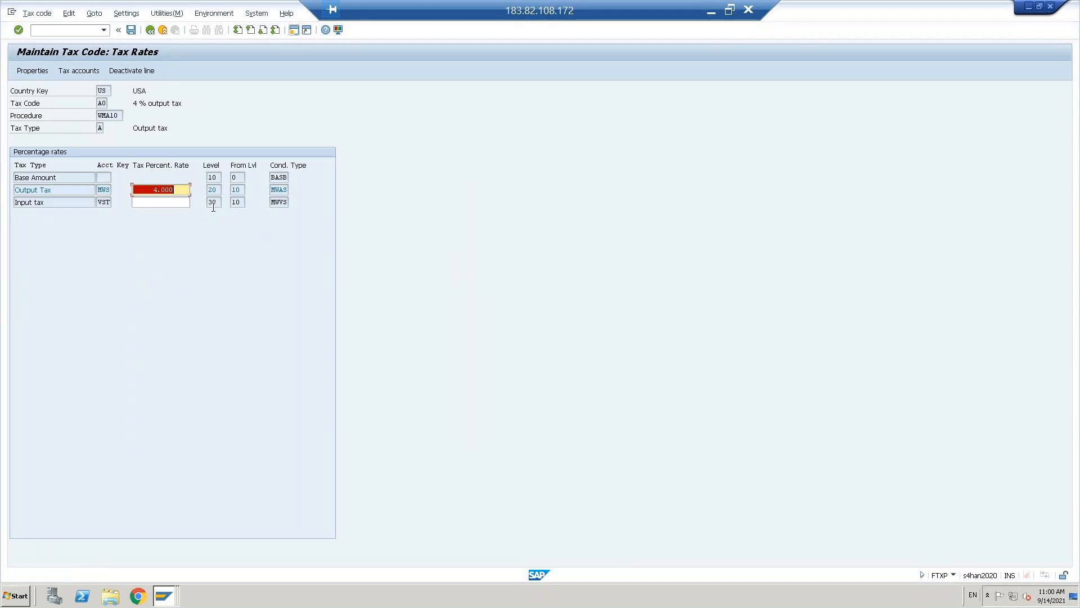
key(Delete)
text(0)
key(Return)
- Change A0's description to '0 % output tax' and save the tax code
click(36, 70)
drag(115, 204, 152, 204)
click(300, 298)
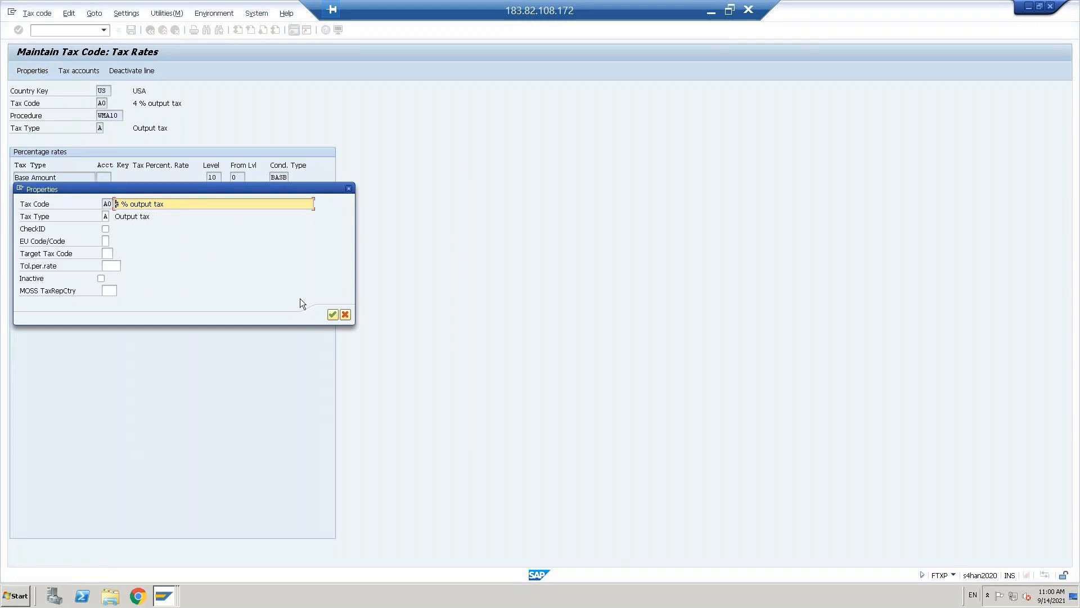
text(0)
key(Delete)
click(105, 217)
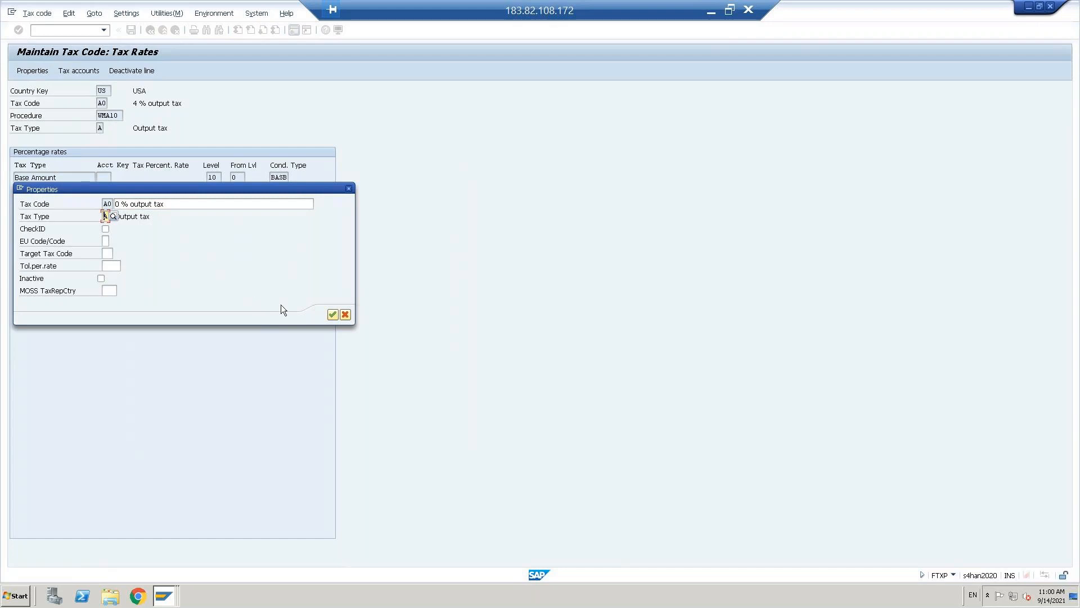
click(332, 314)
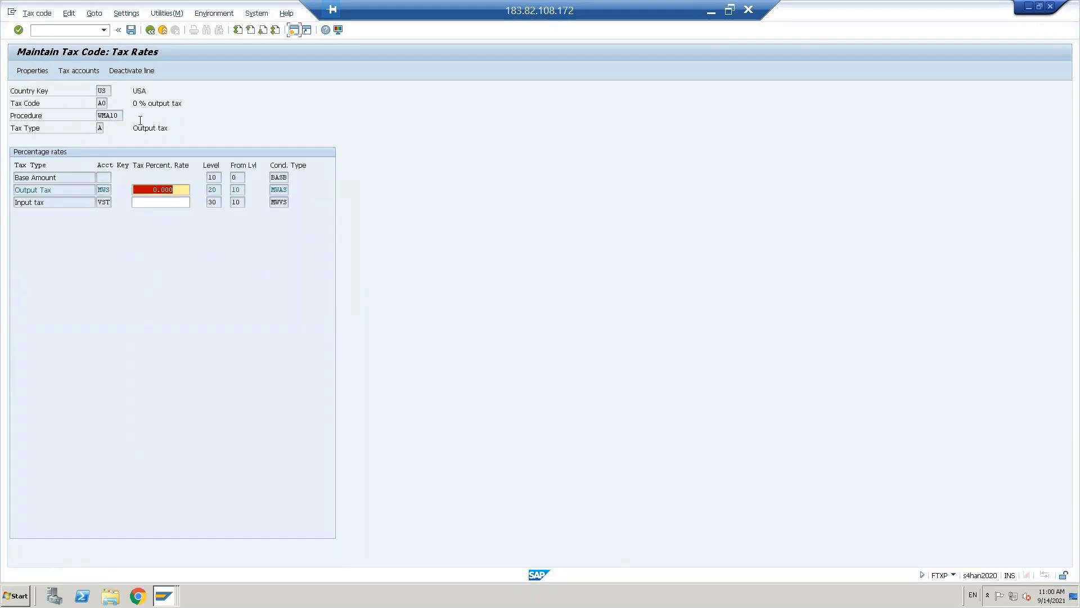
click(131, 29)
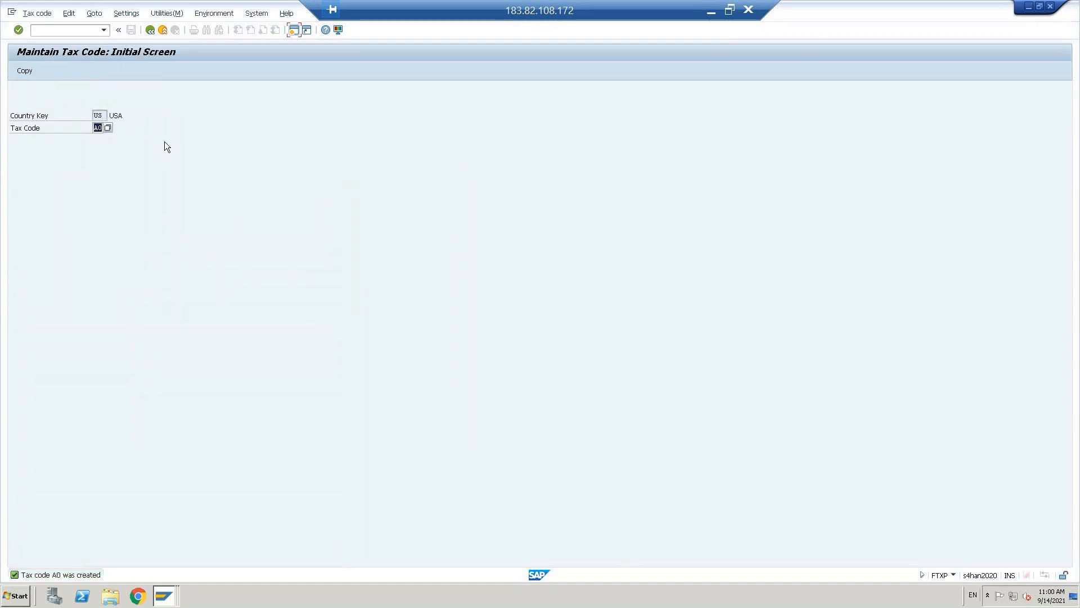
- Try copying tax code A0 into new code A1
text(A1)
click(25, 70)
text(A0)
key(Tab)
text(A1)
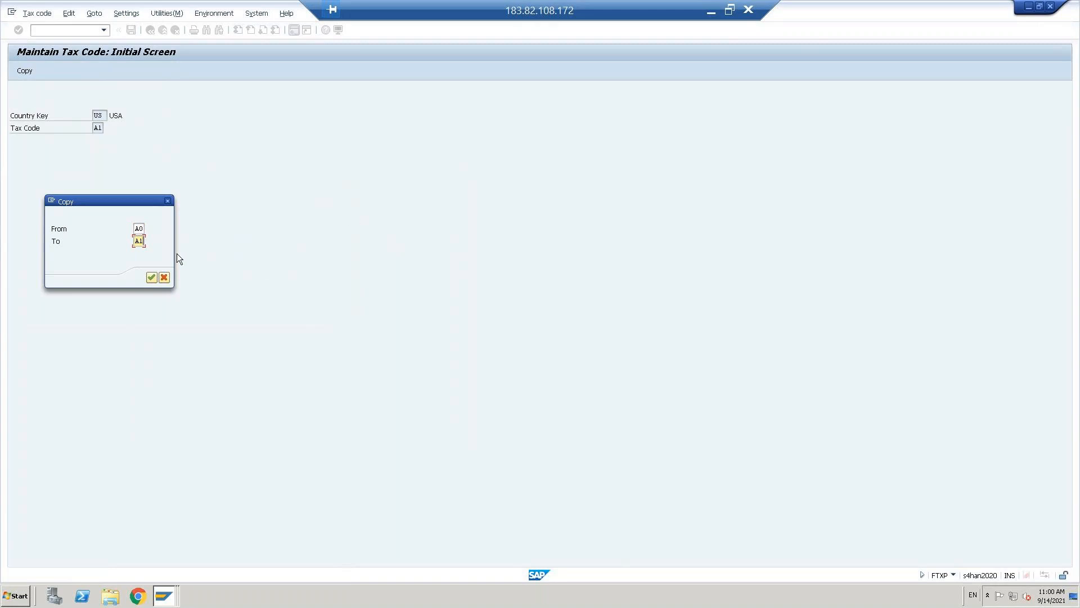
click(153, 275)
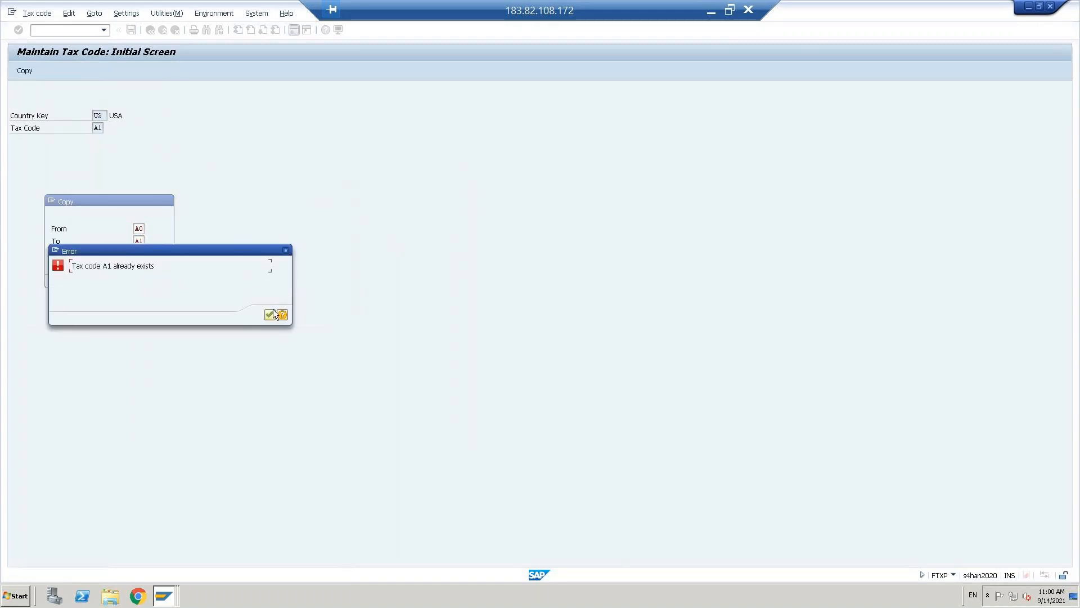
- Dismiss the 'A1 already exists' error and copy A0 into A2 instead
click(270, 314)
click(139, 241)
key(BackSpace)
text(2)
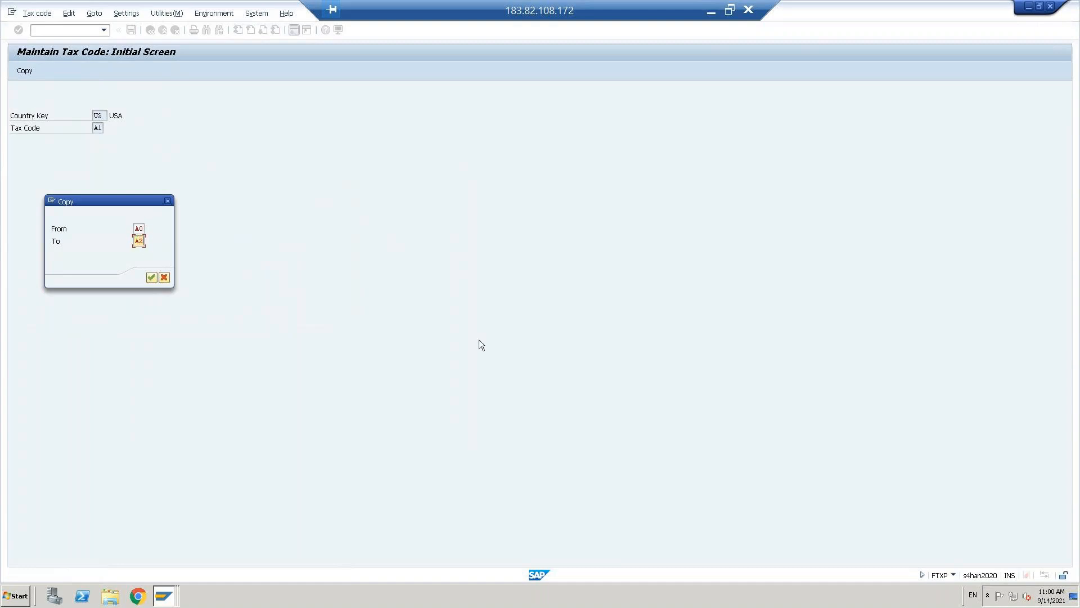
click(150, 278)
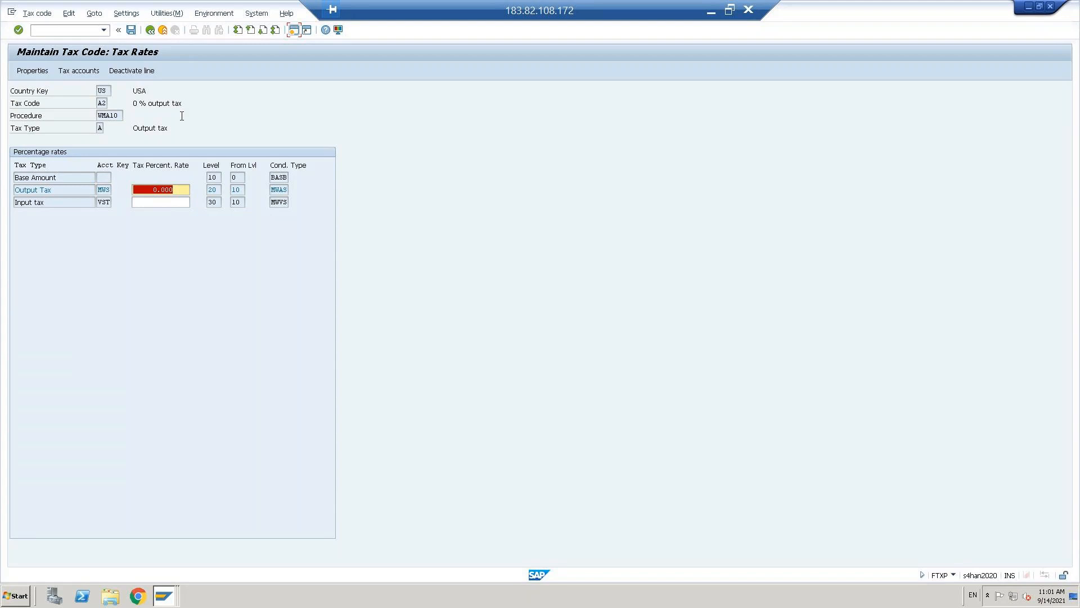
- Set A2's output tax rate to 10 and its description to '10 % output tax'
text(10)
click(26, 70)
drag(117, 204, 152, 204)
key(Left)
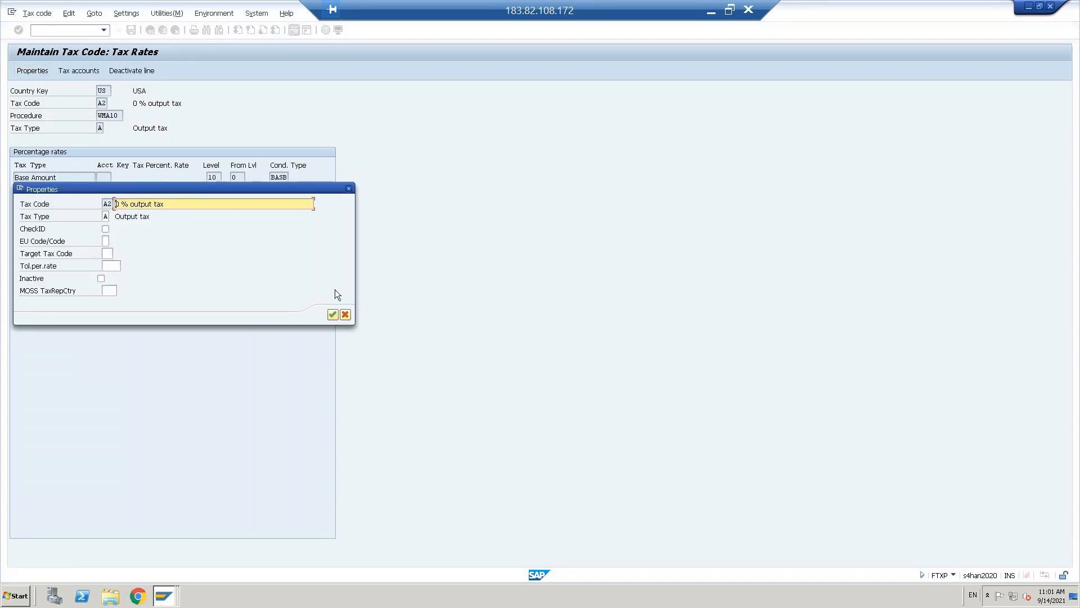
text(1)
- Keep Output tax as A2's tax type, confirm the properties and save
drag(188, 189, 514, 160)
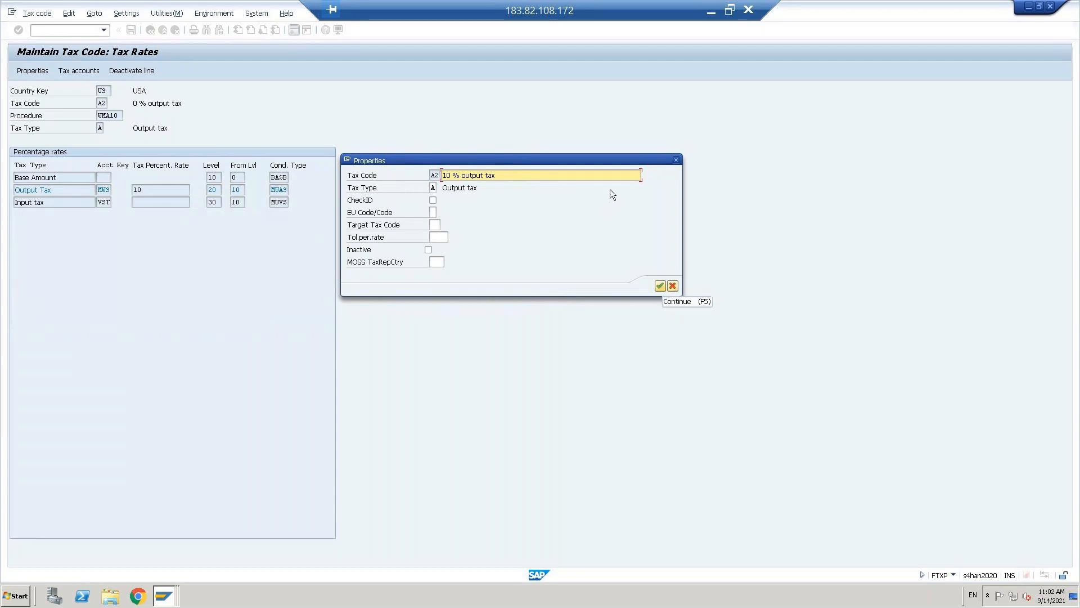
click(432, 187)
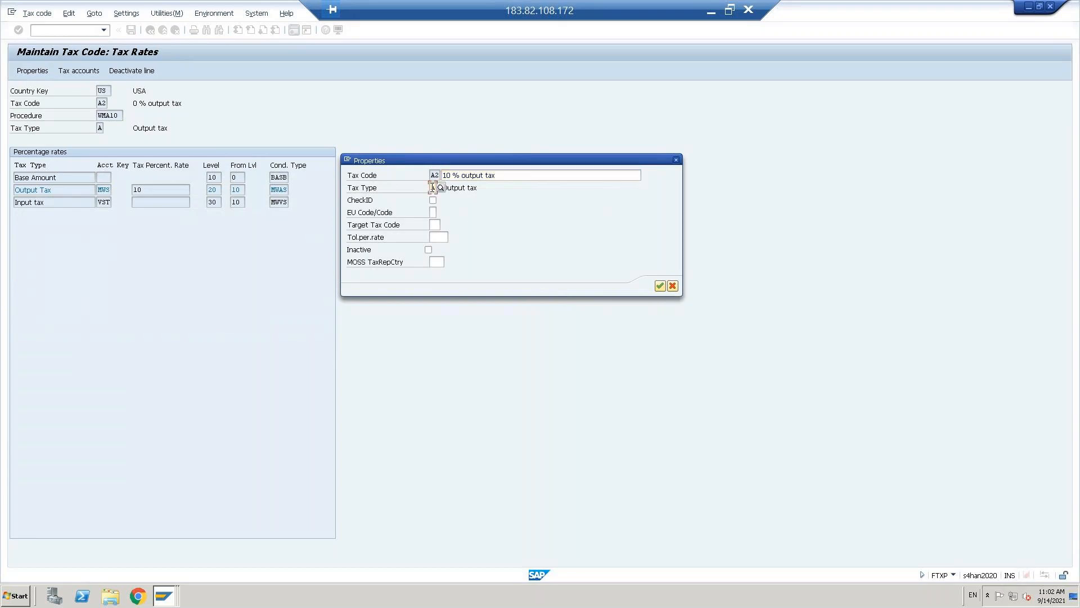
click(440, 188)
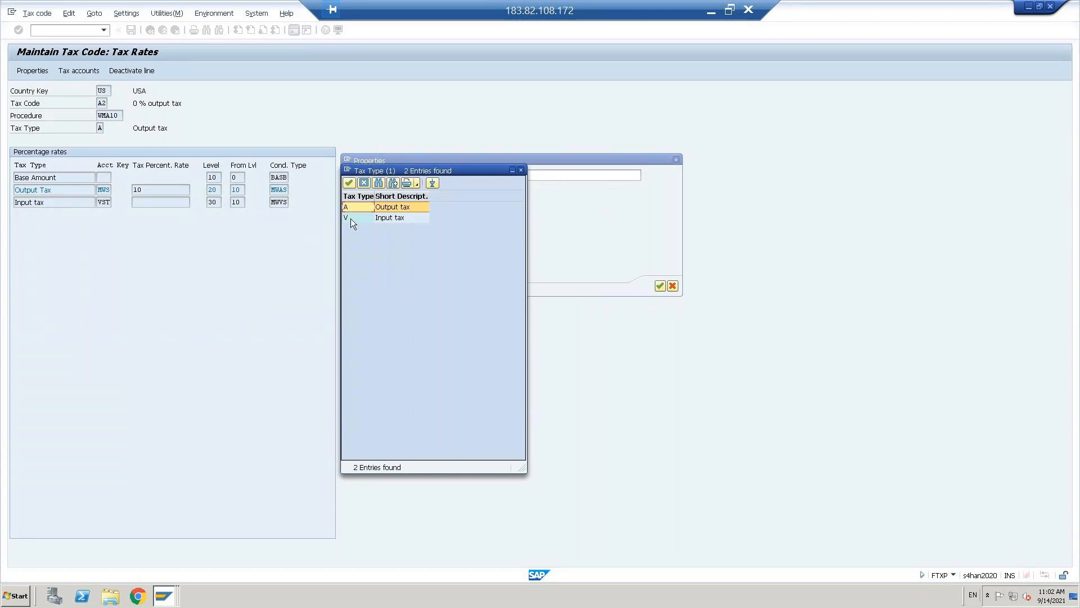
click(350, 218)
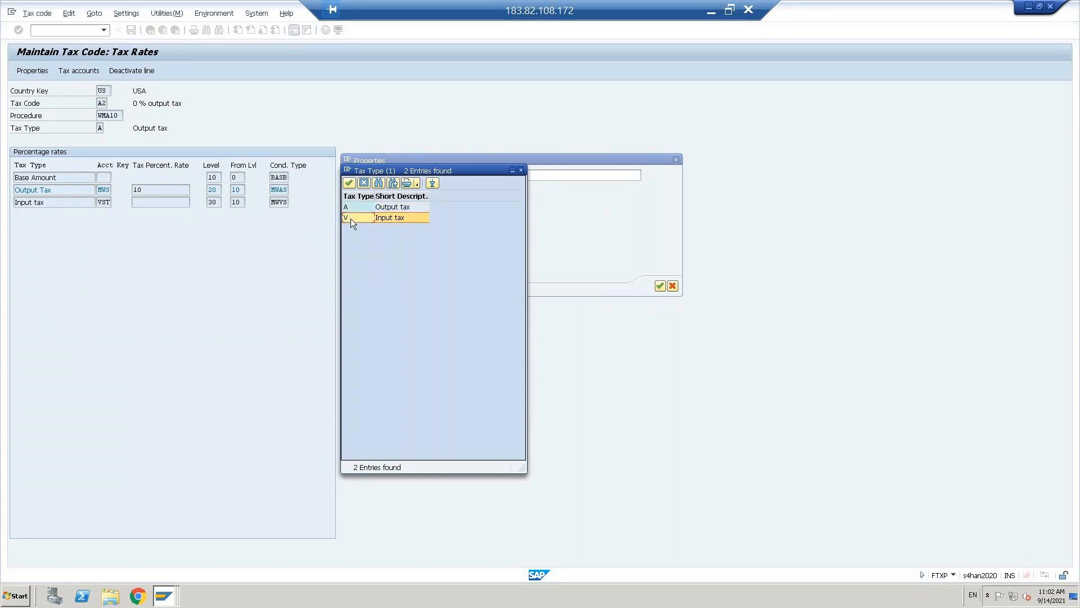
click(350, 208)
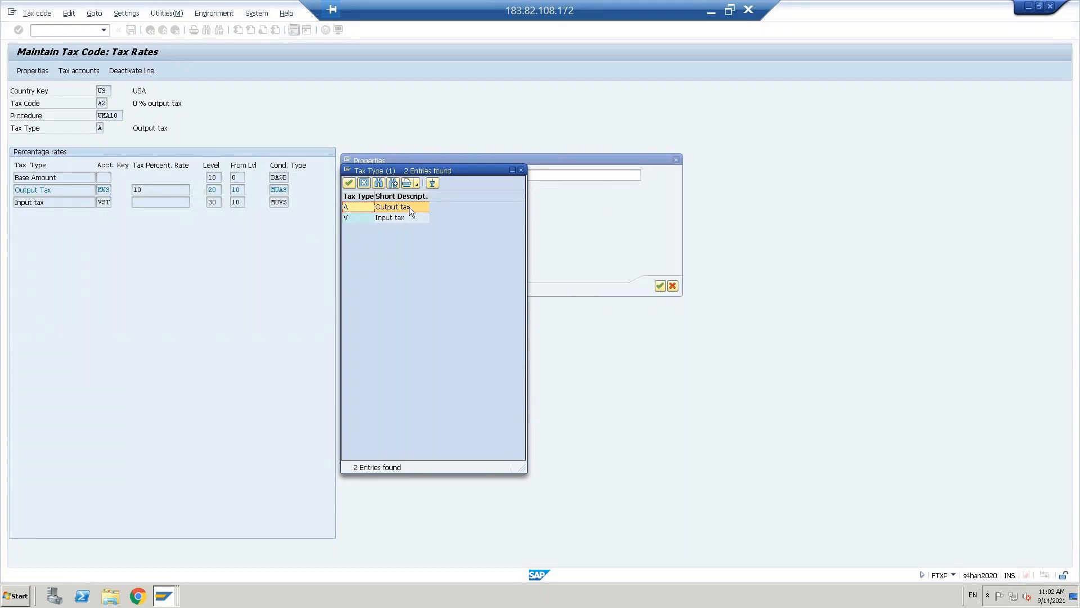
click(364, 183)
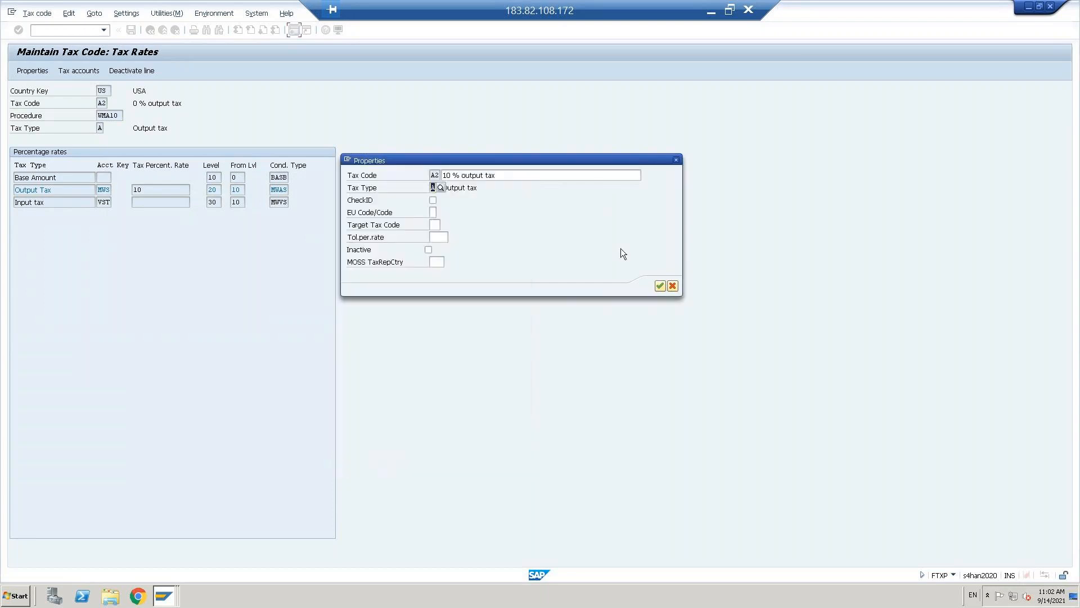
click(659, 286)
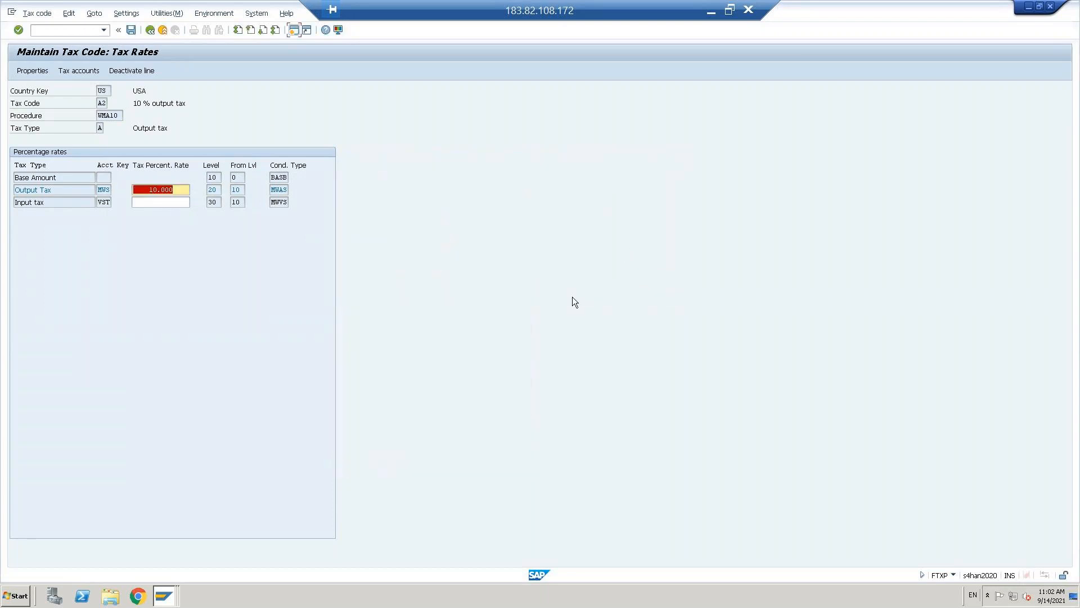
click(131, 31)
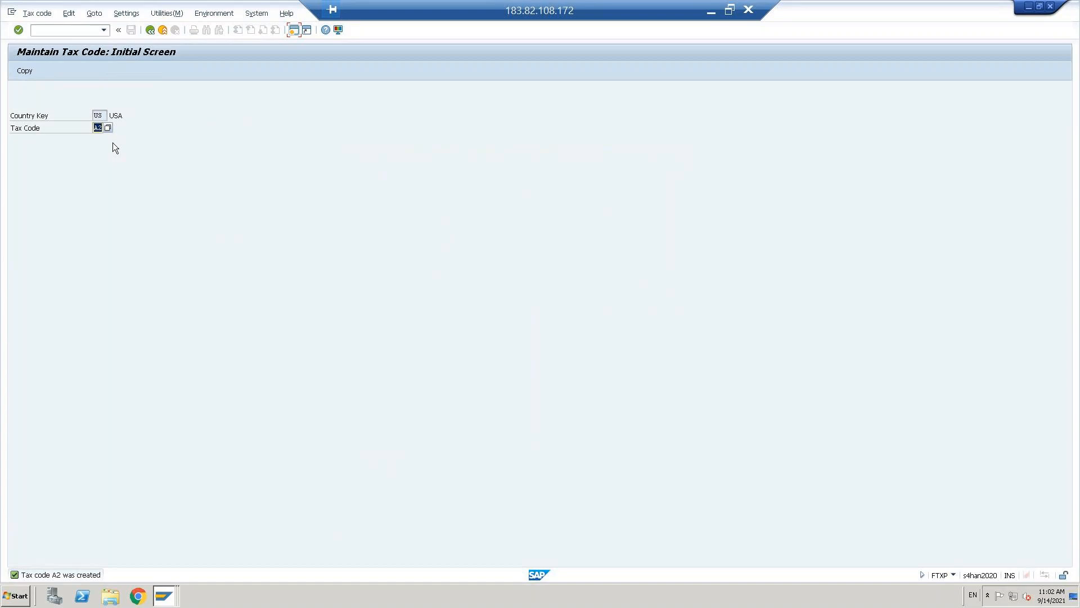
- Return to the implementation guide, collapse Calculation and expand the tax Posting activities
click(150, 30)
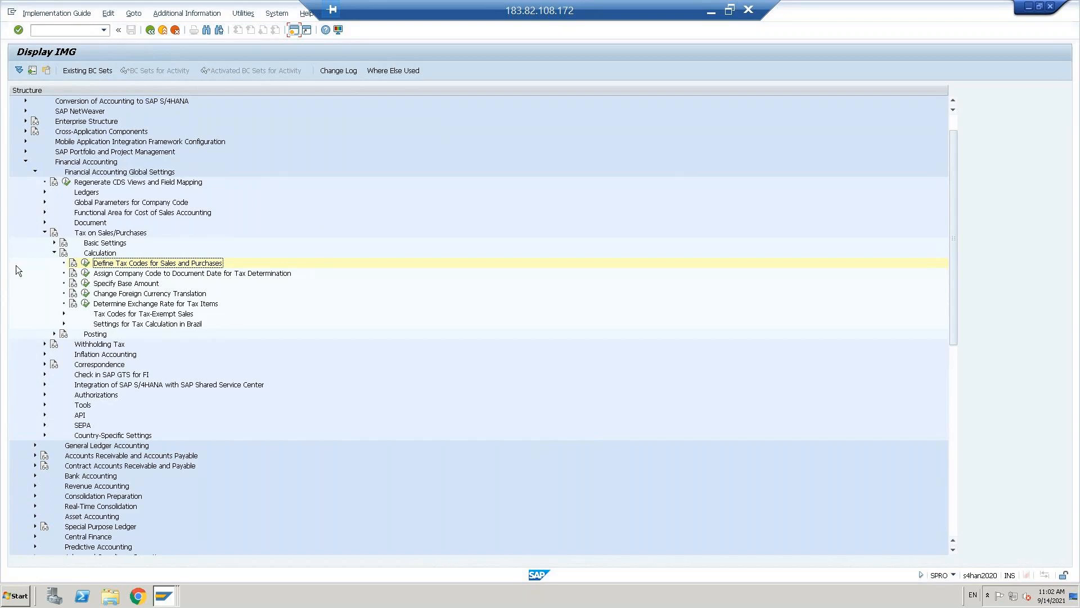
click(55, 252)
click(100, 264)
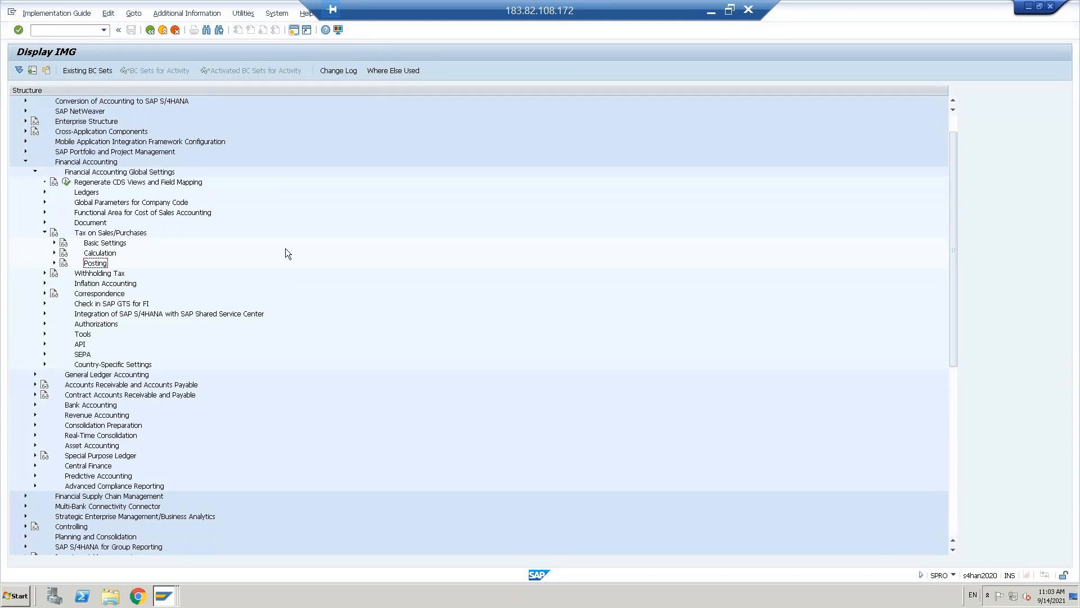
click(54, 263)
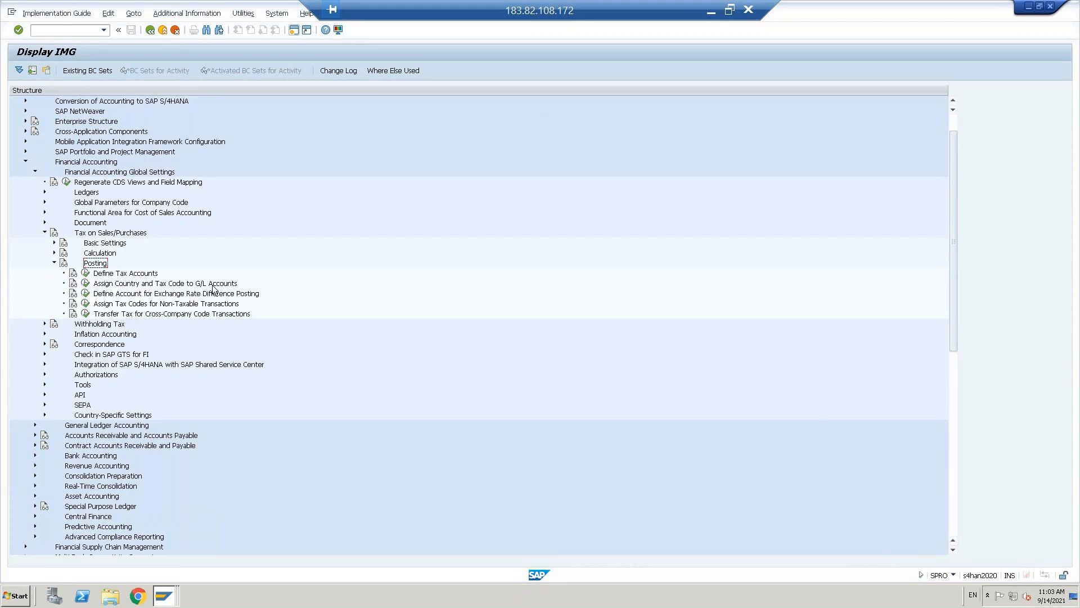
- Briefly open Define Tax Accounts, then come back and select Assign Country and Tax Code to G/L Accounts
click(86, 273)
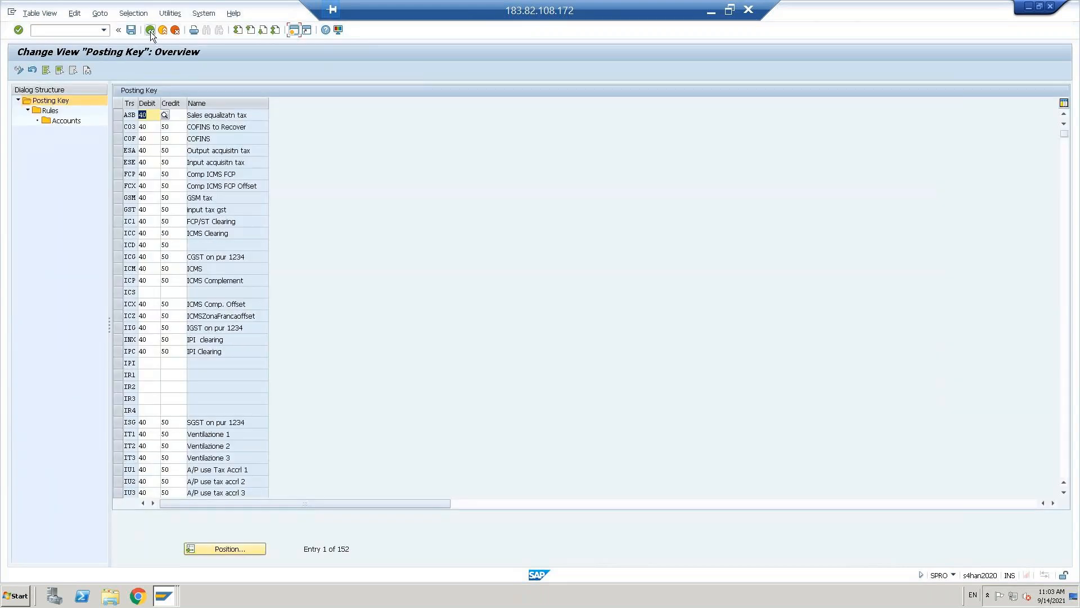
click(150, 30)
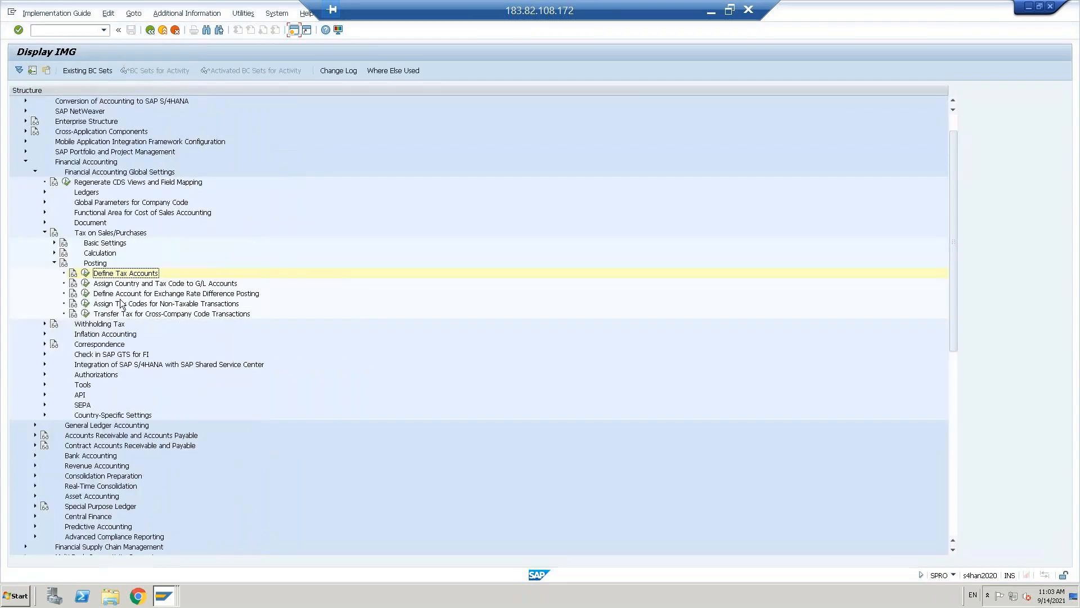
click(121, 284)
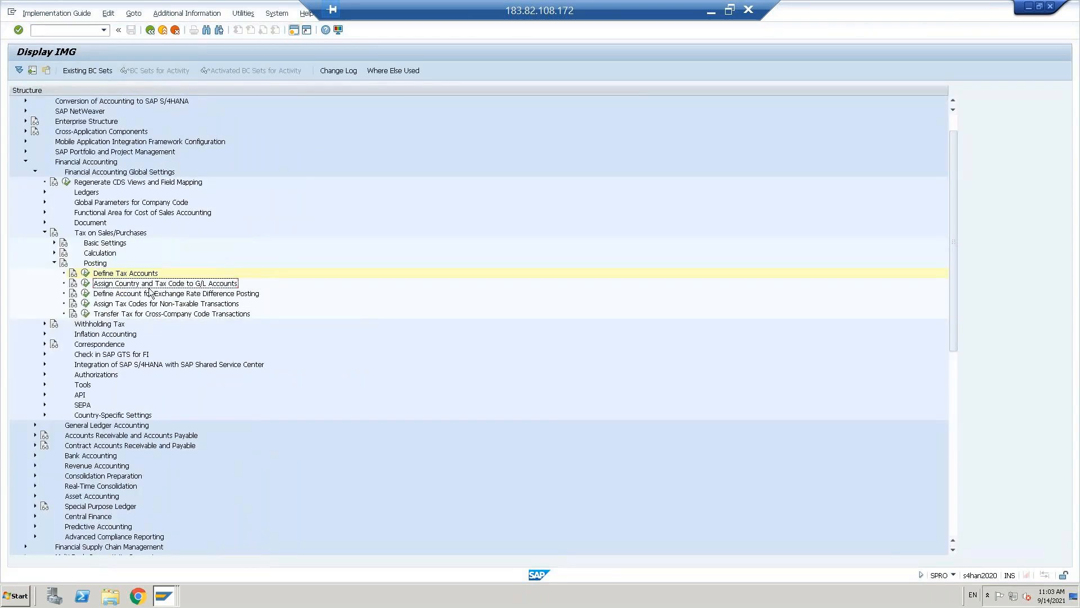
- Run Assign Country and Tax Code to G/L Accounts for chart 0TNT and start New Entries
click(85, 285)
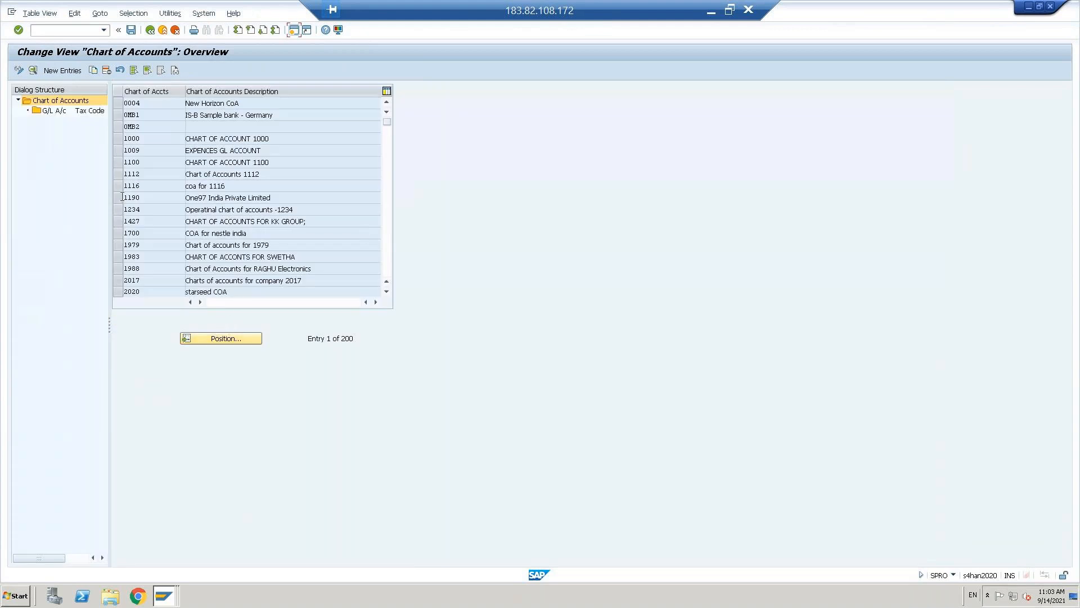
click(205, 338)
text(0TNT)
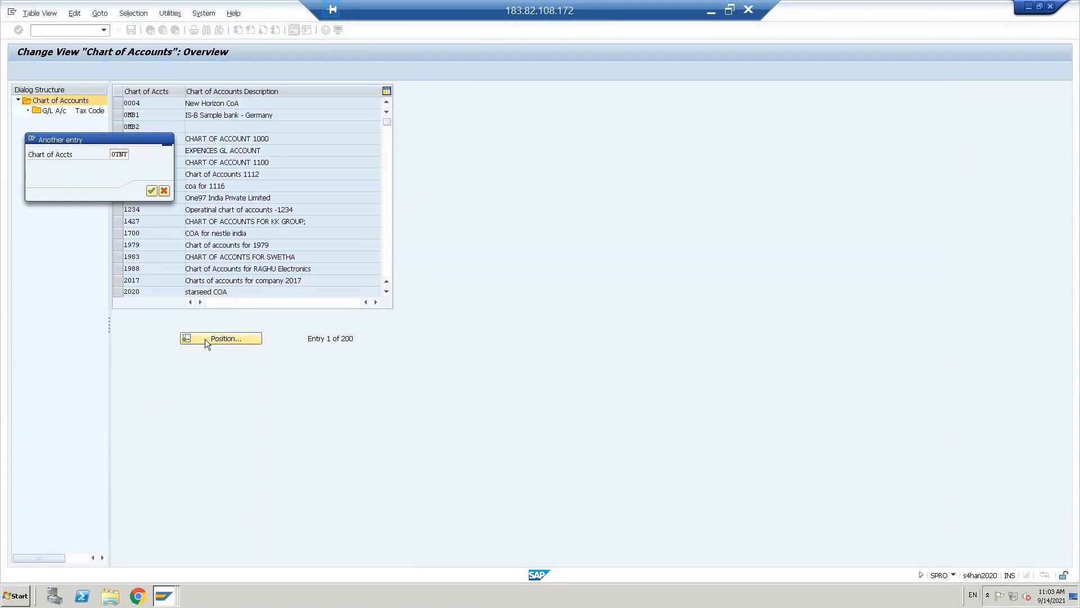
key(Return)
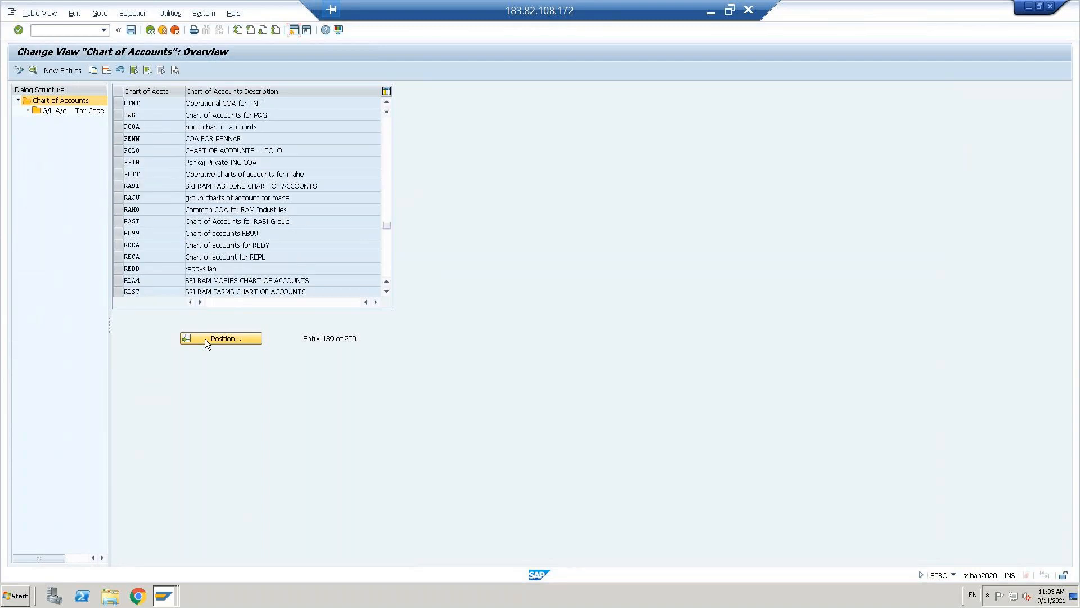
click(117, 104)
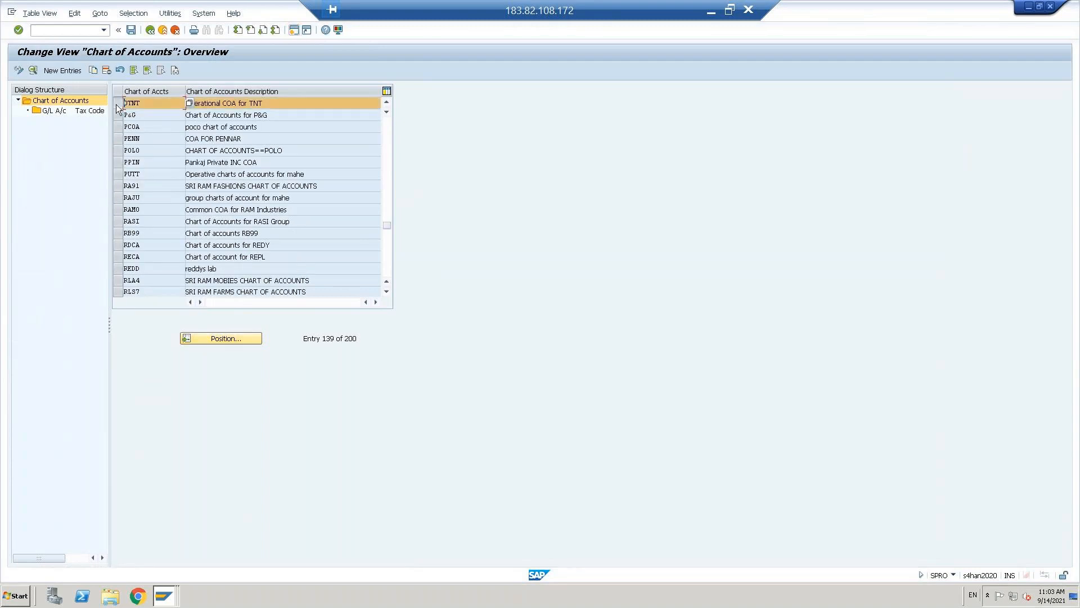
double_click(52, 112)
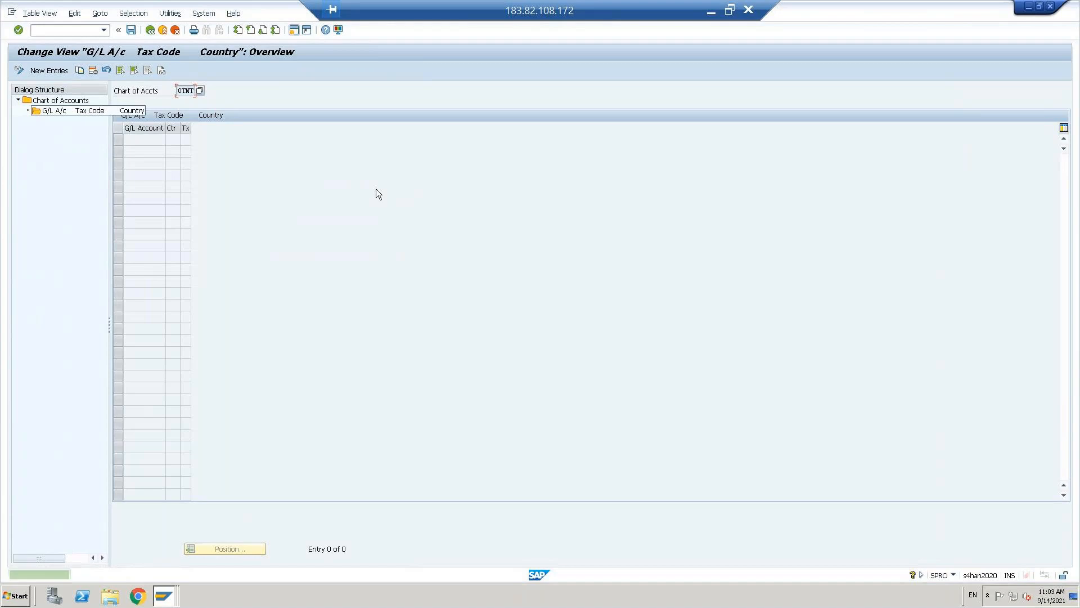
click(48, 70)
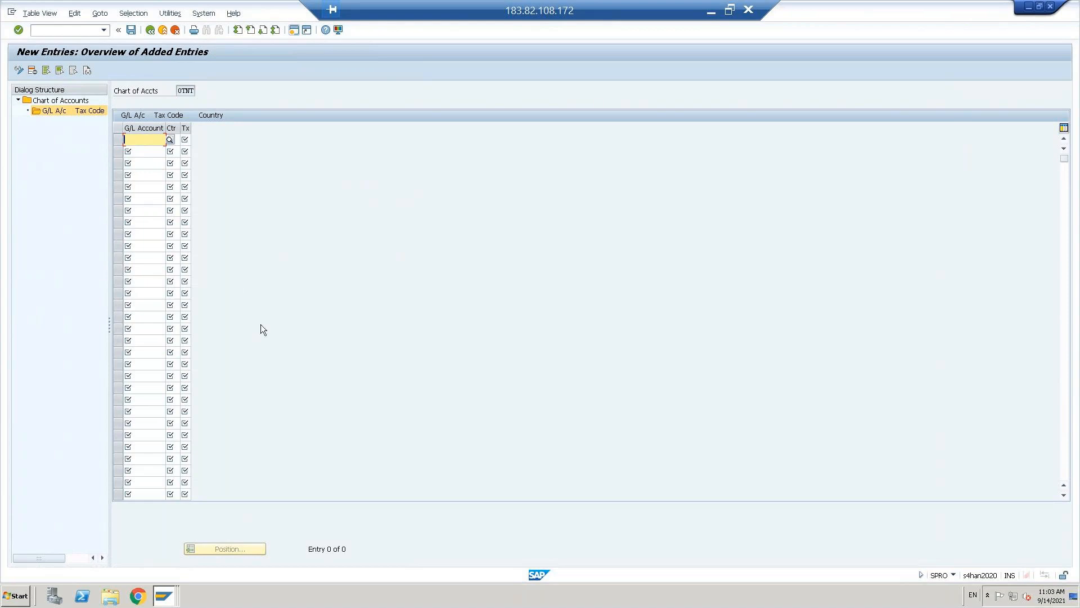
- From the Enqueue Administration window, run /NFS00 to edit G/L accounts centrally for TNUS
click(164, 600)
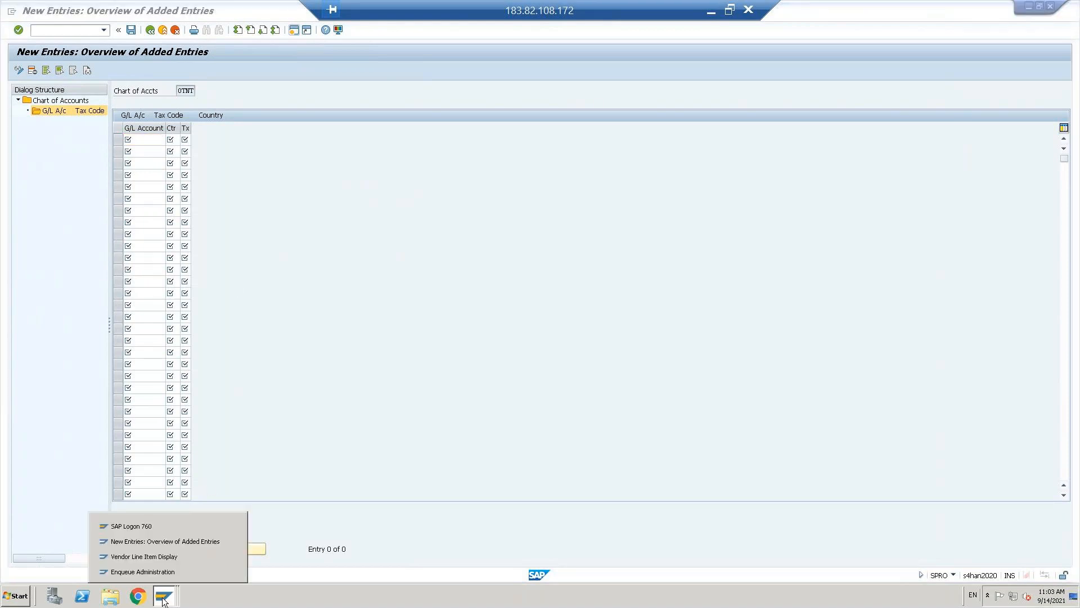
click(154, 570)
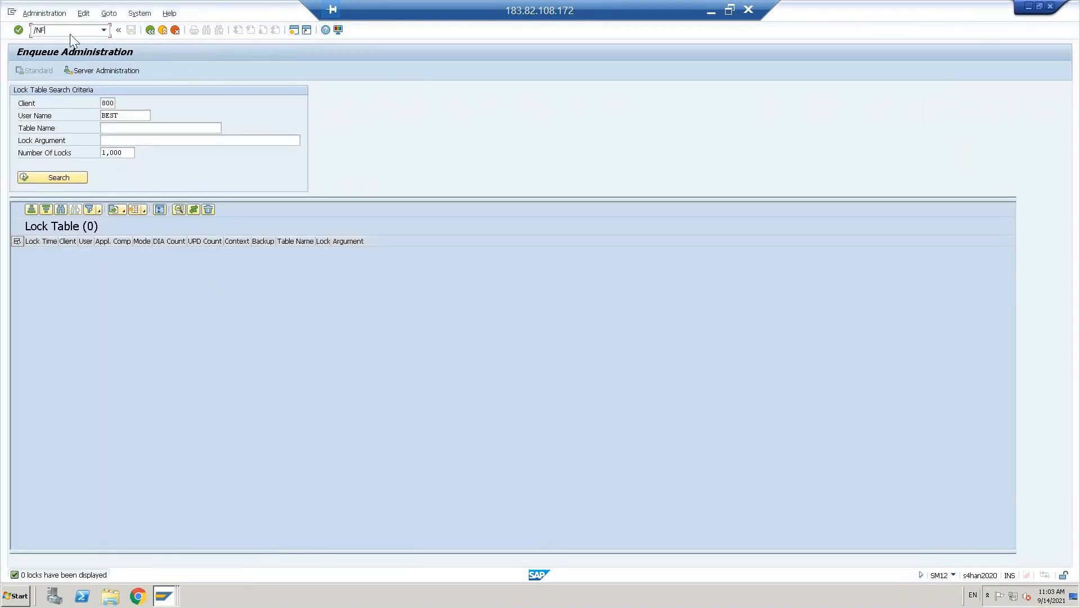
key(Return)
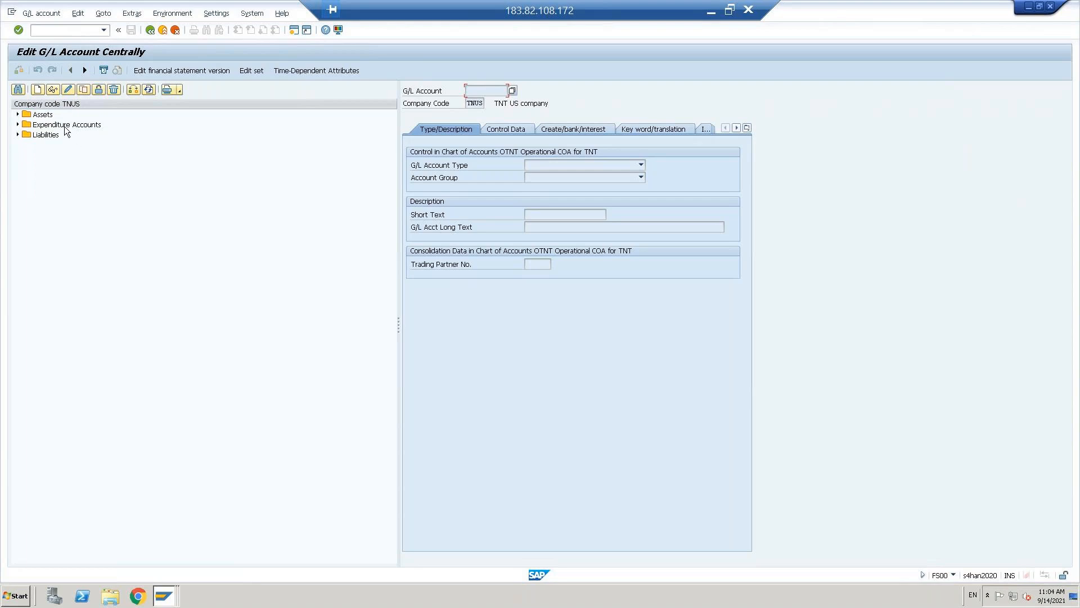
- Start copying the 200100 Cash account under Assets
click(18, 114)
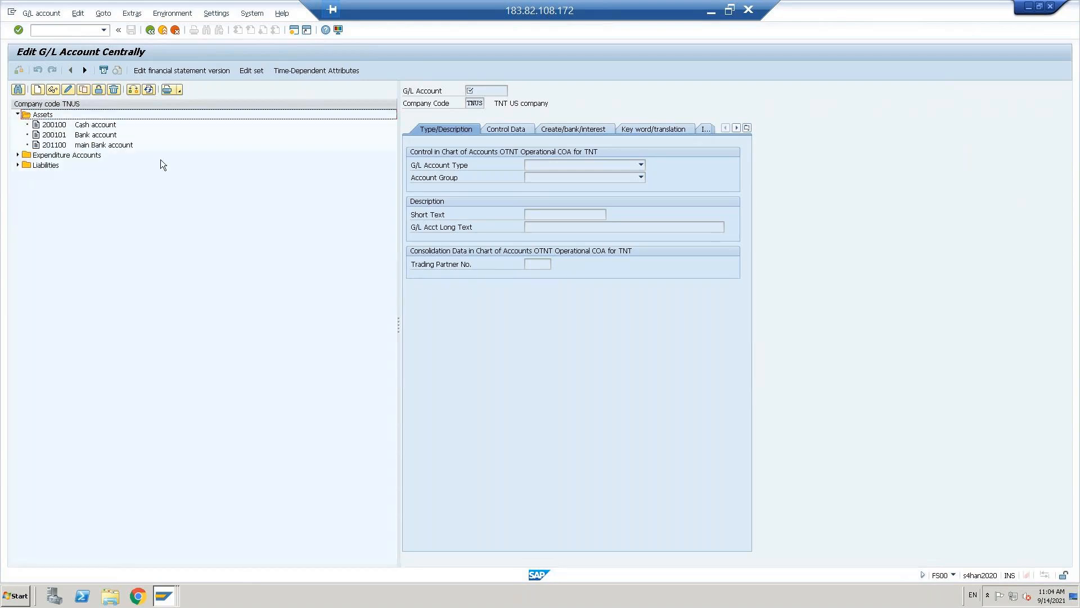
click(50, 127)
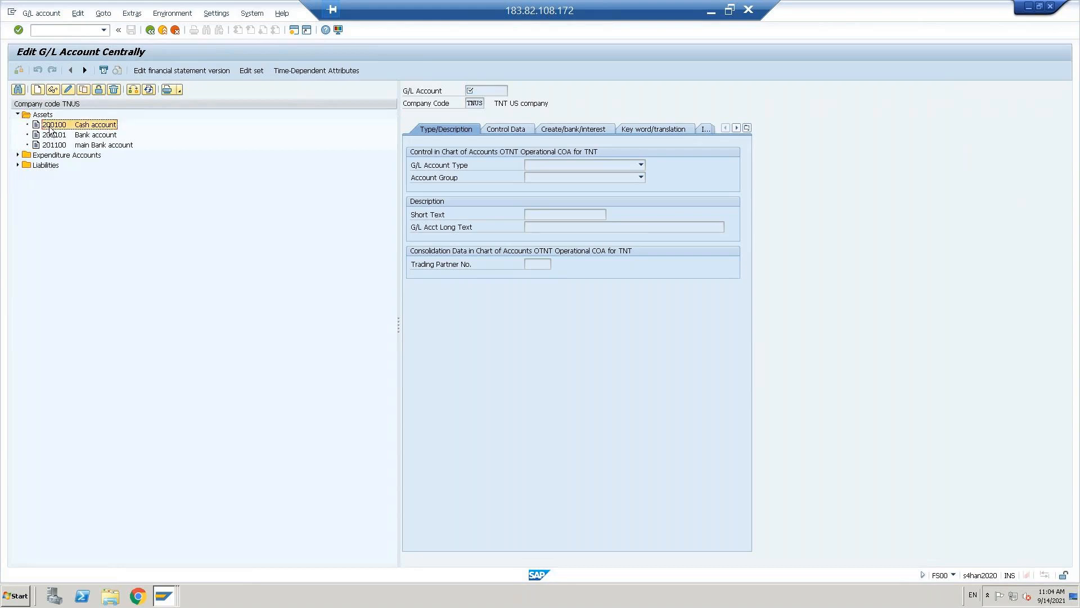
click(83, 90)
- Try 200101 as the new number, dismiss the already-exists message and clear the last digit
click(142, 180)
key(BackSpace)
text(101)
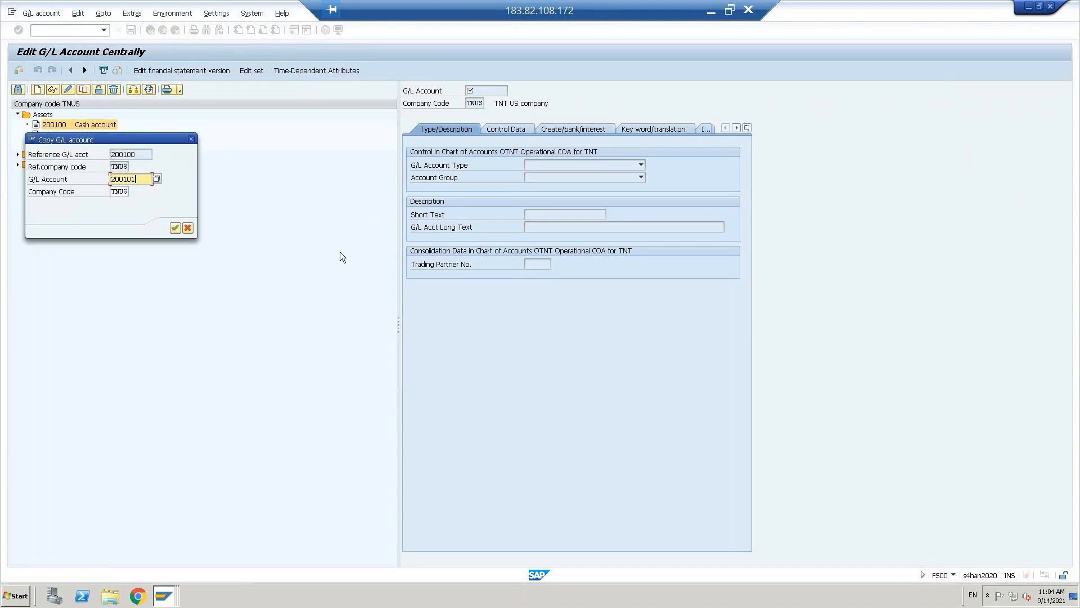
click(174, 227)
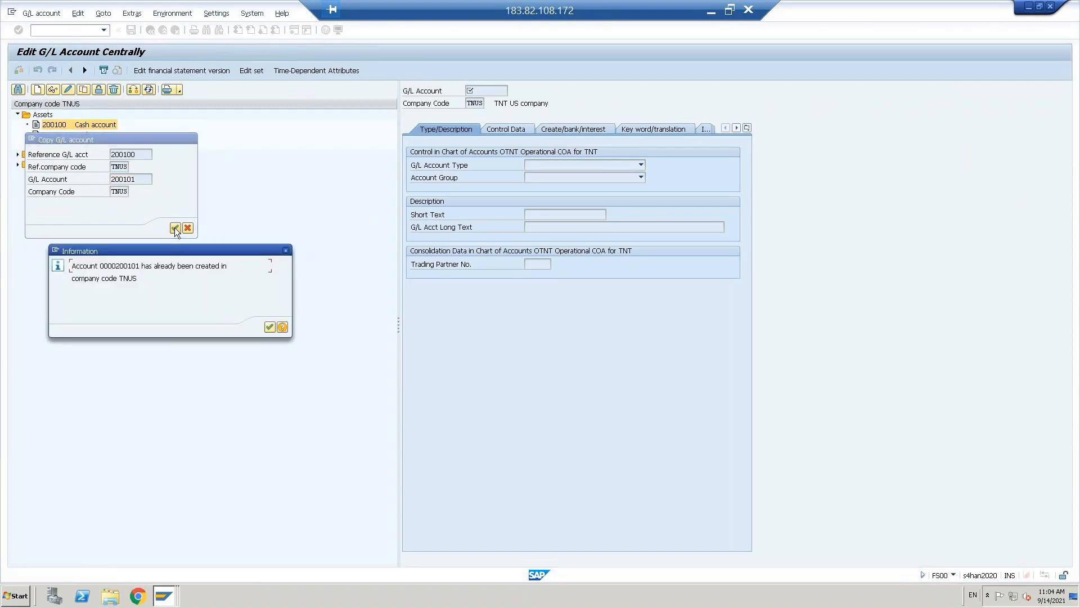
click(269, 328)
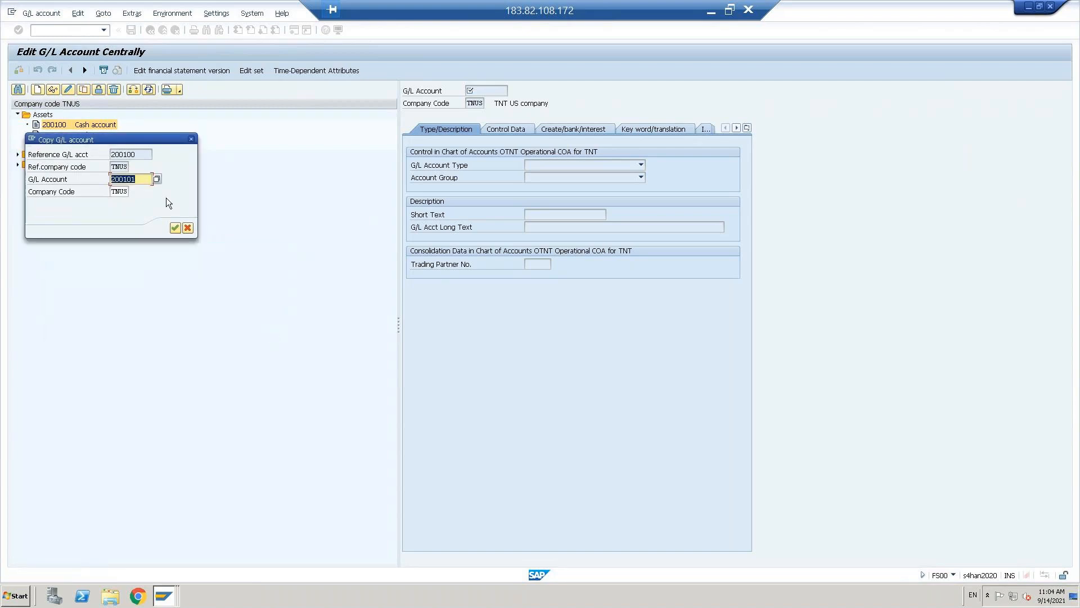
click(144, 179)
key(BackSpace)
- Create account 200102 and set both its short and long text to 'Input tax'
text(2)
click(175, 228)
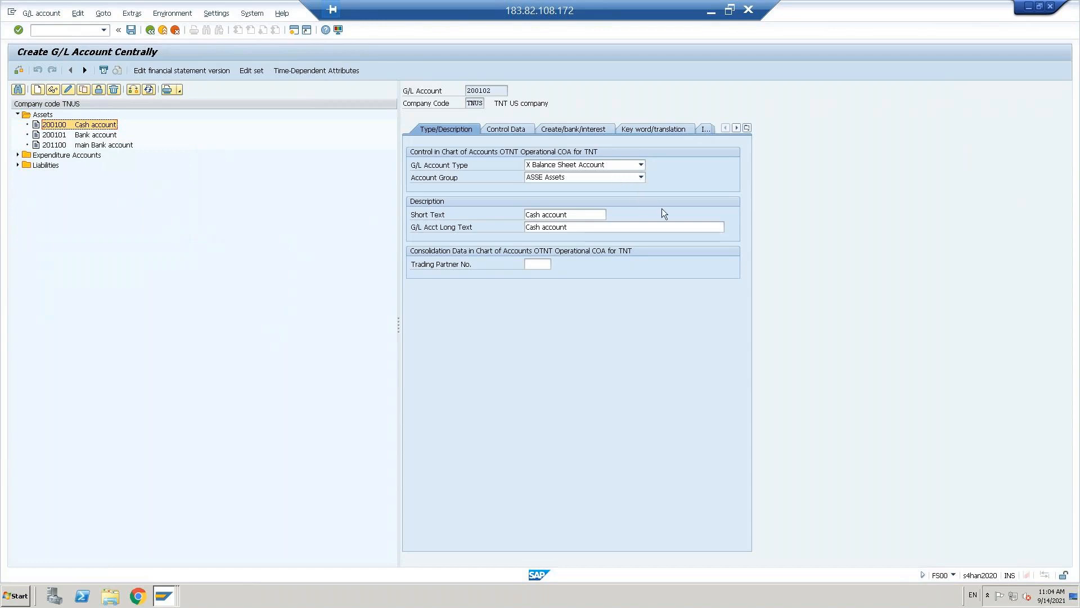
click(576, 216)
key(shift+Home)
key(BackSpace)
text(I)
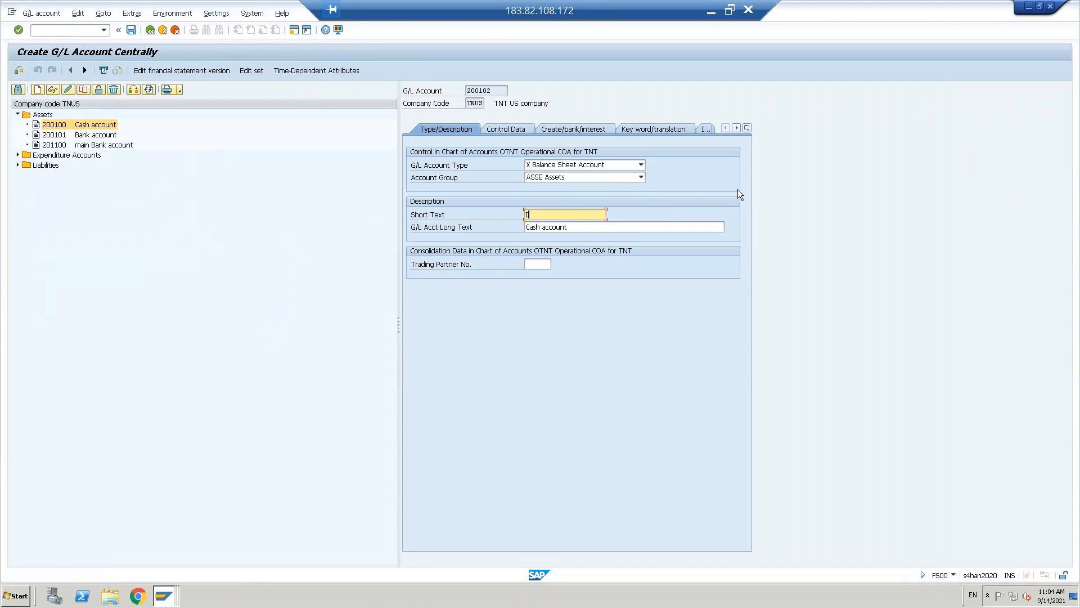
text(nput tax)
key(shift+Home)
key(Tab)
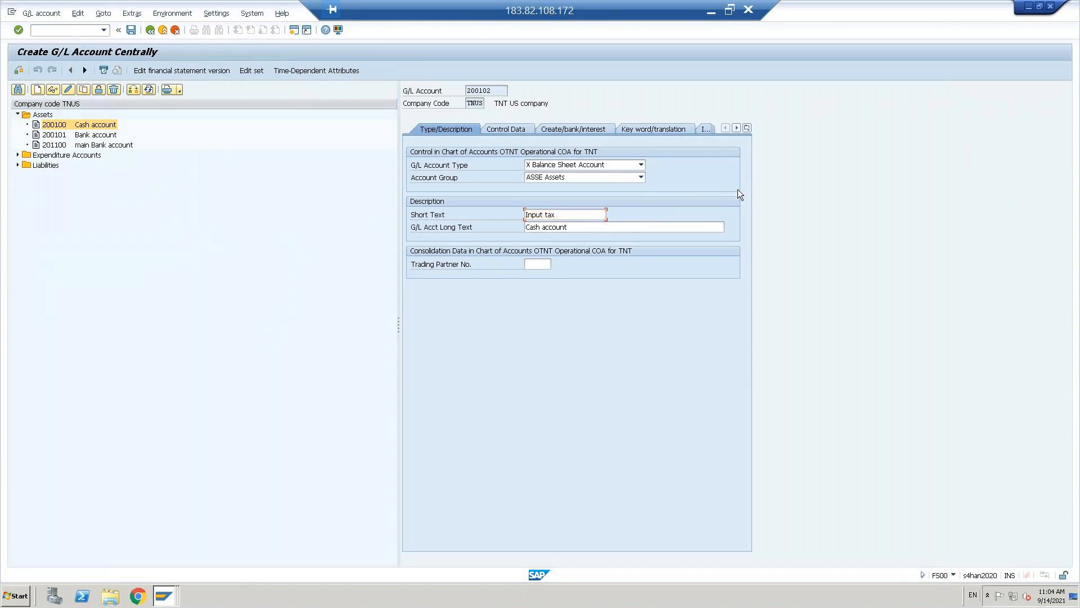
key(ctrl+v)
key(Return)
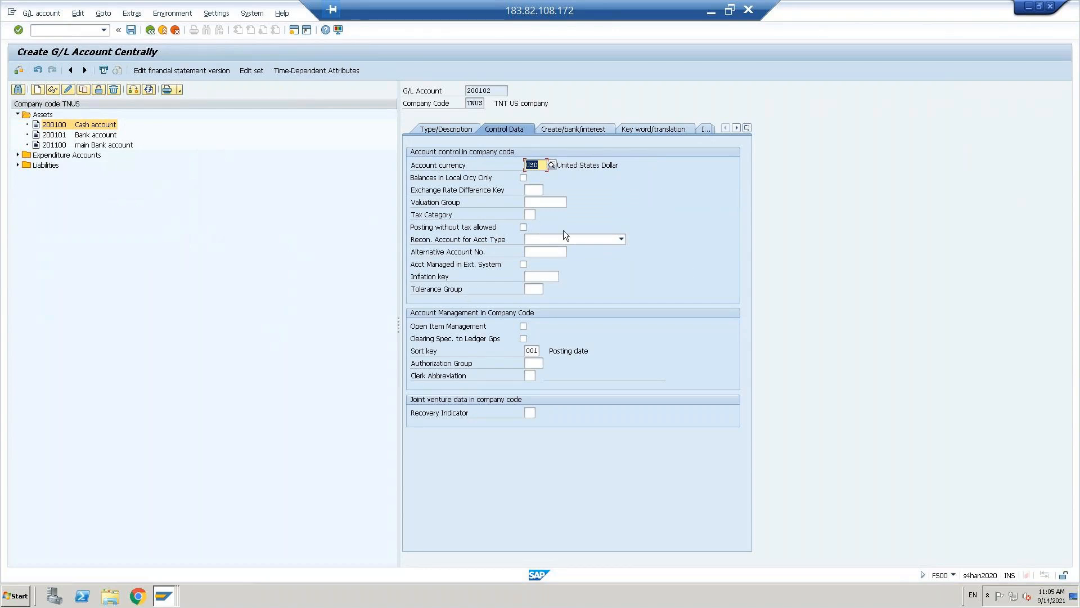
- Set tax category '-' (Only input tax allowed) and turn off Relevant to Cash Flow
click(529, 215)
click(542, 214)
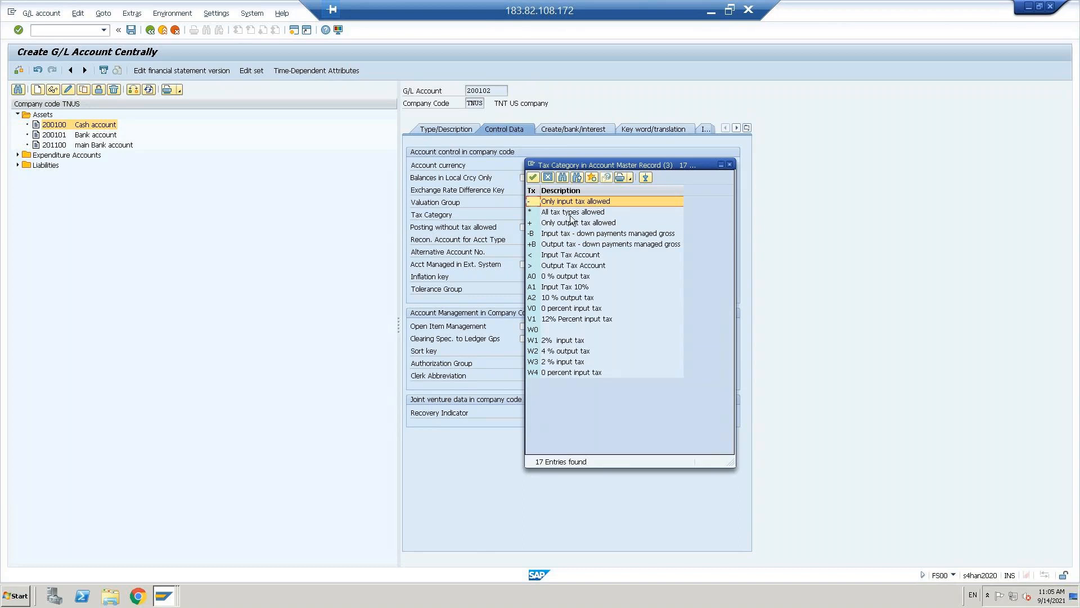
double_click(561, 205)
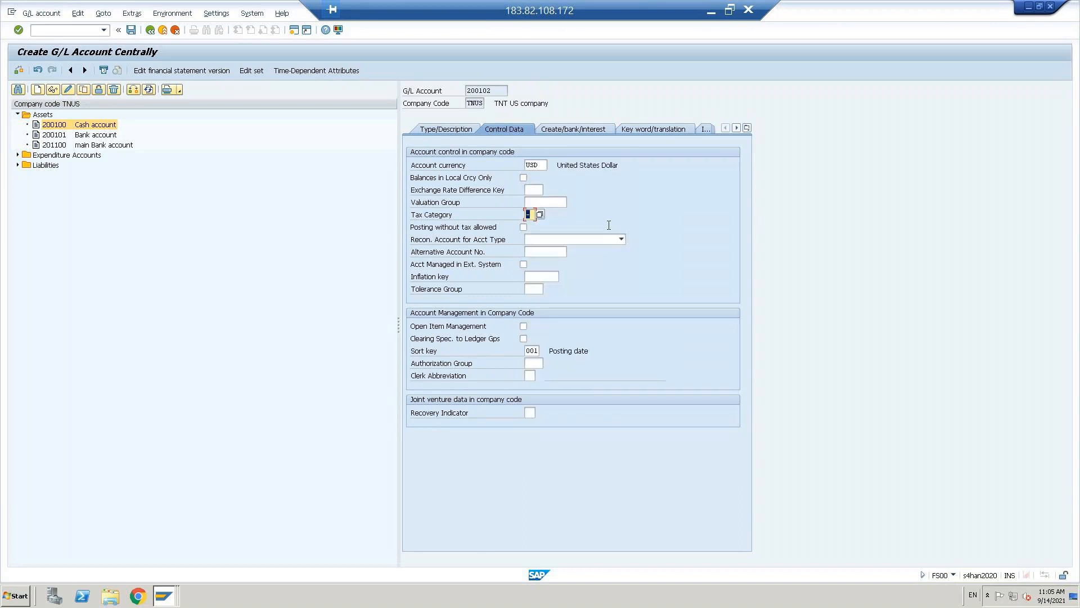
key(Return)
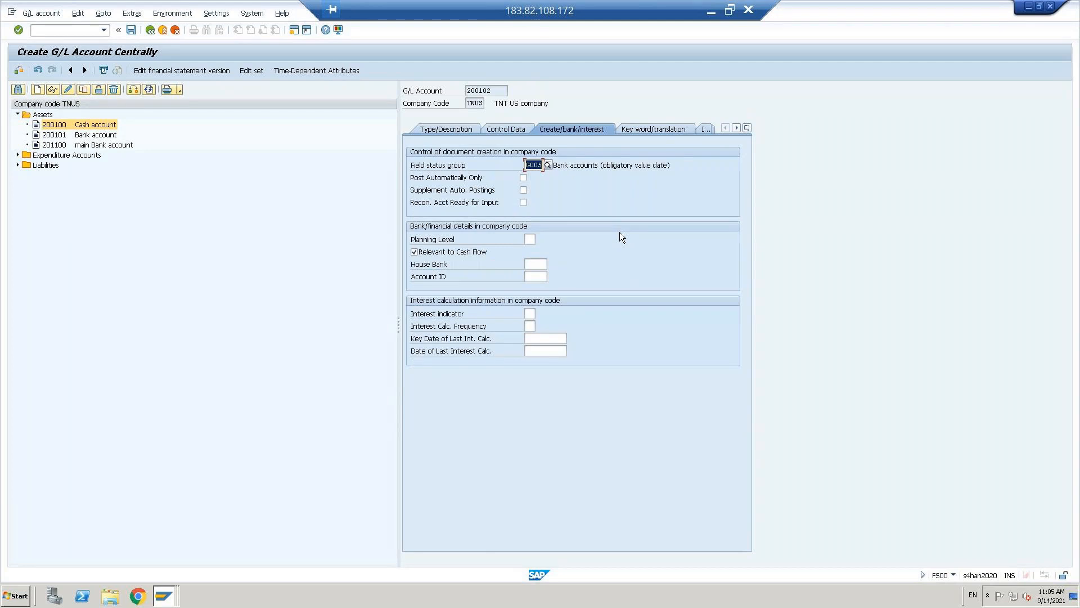
click(414, 252)
- Choose field status group G041 Tax office clearing accounts and save account 200102, accepting the currency warning
click(537, 164)
click(548, 165)
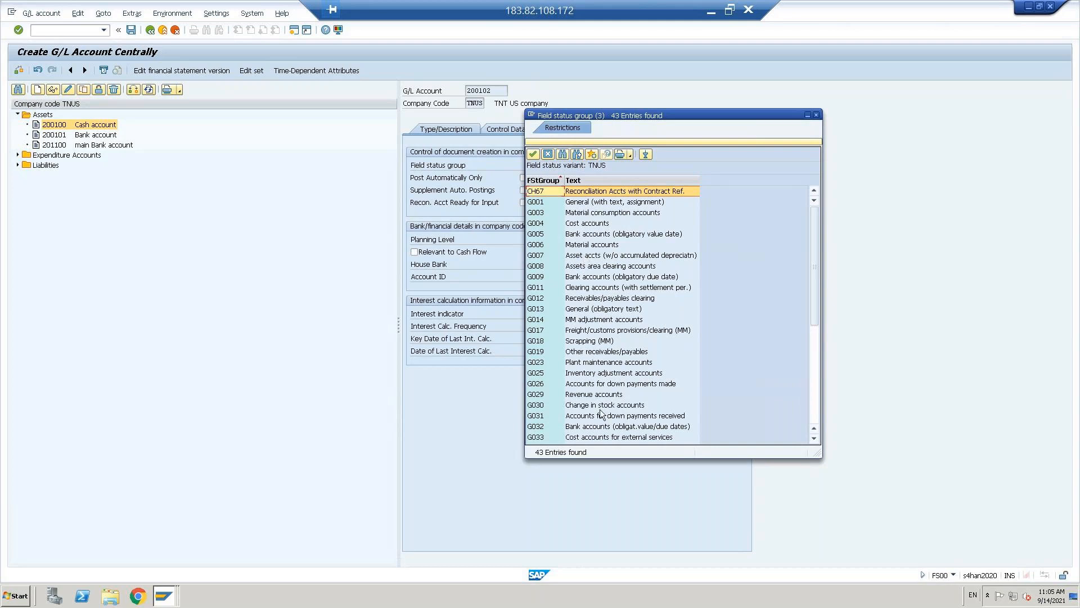
click(563, 154)
text(tax)
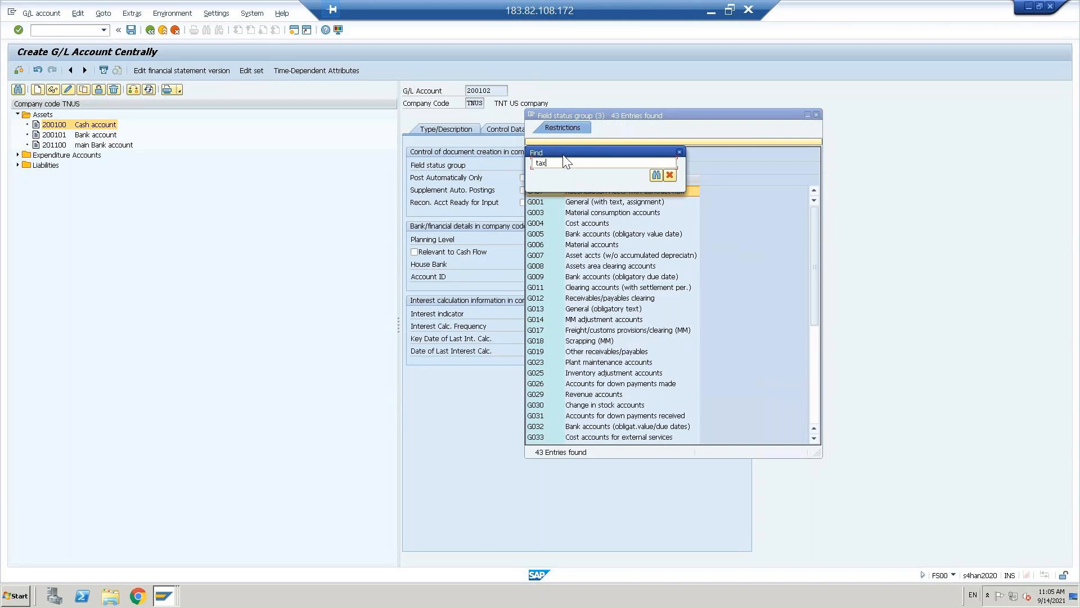
key(Return)
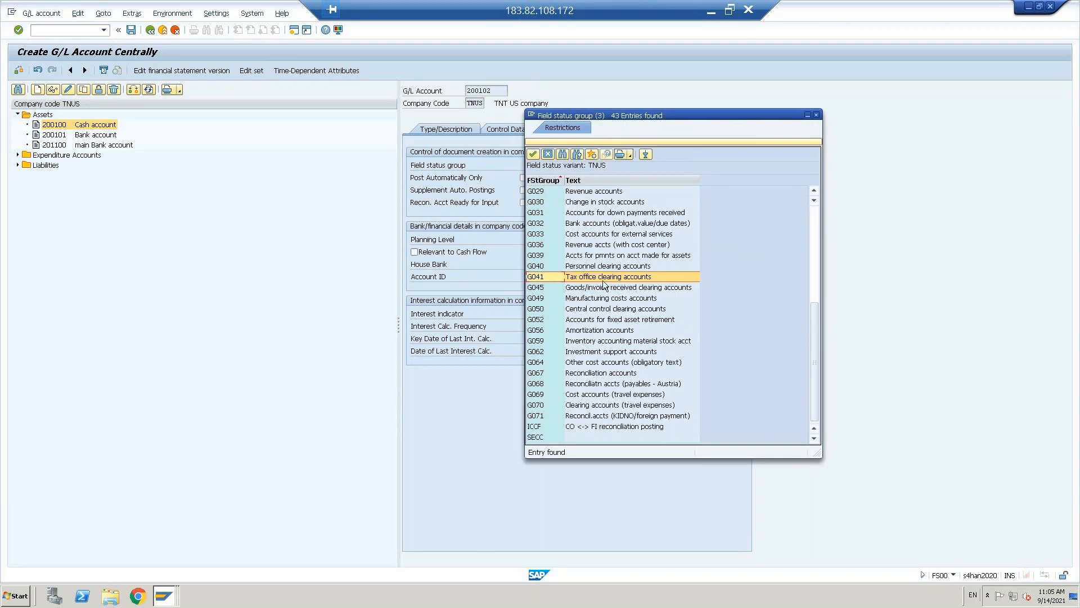
double_click(603, 279)
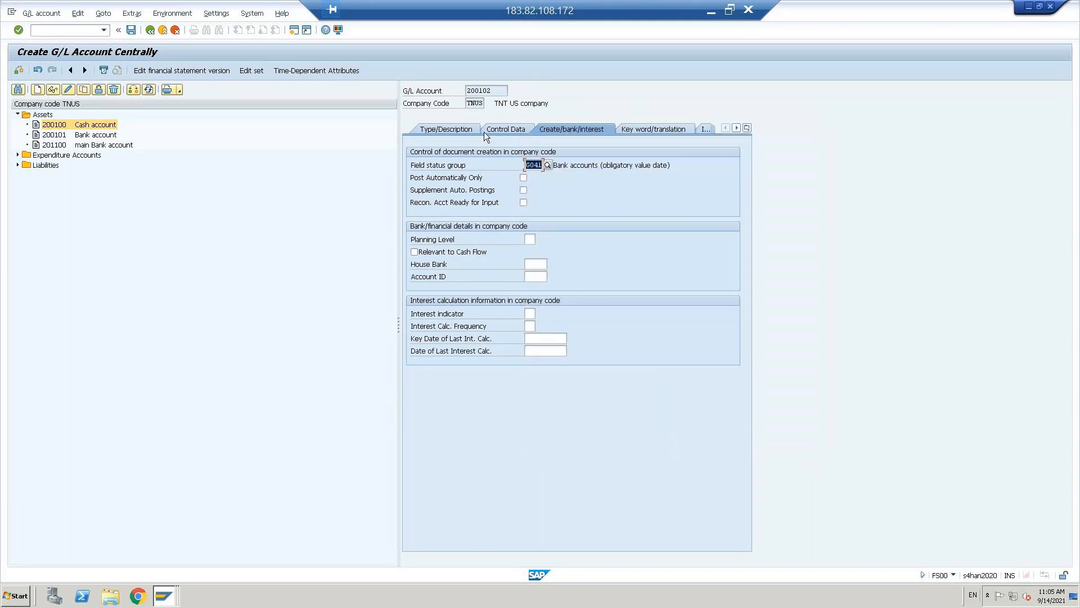
click(506, 132)
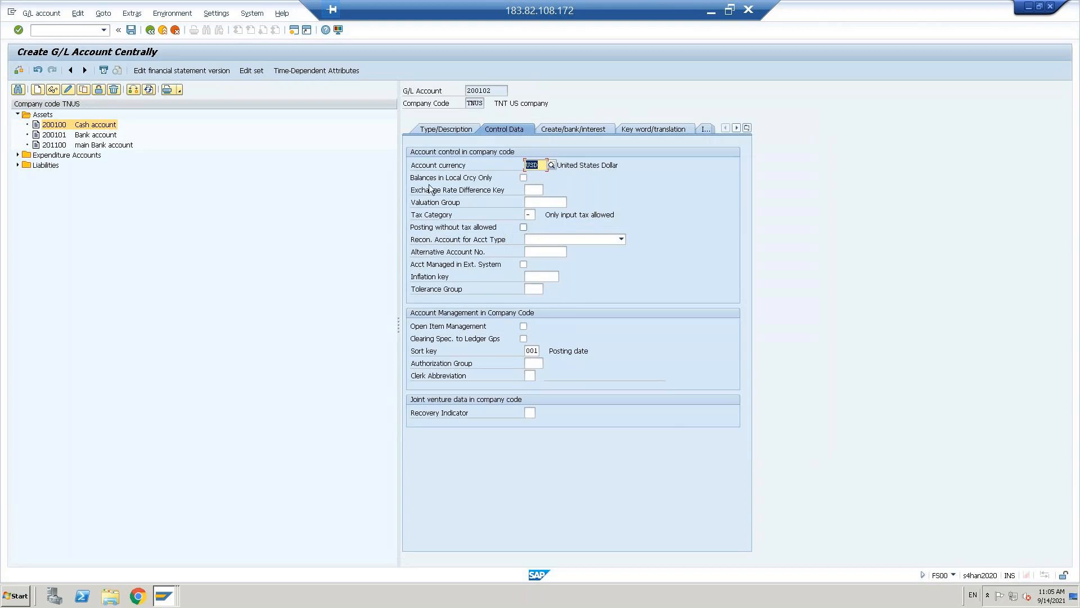
click(132, 31)
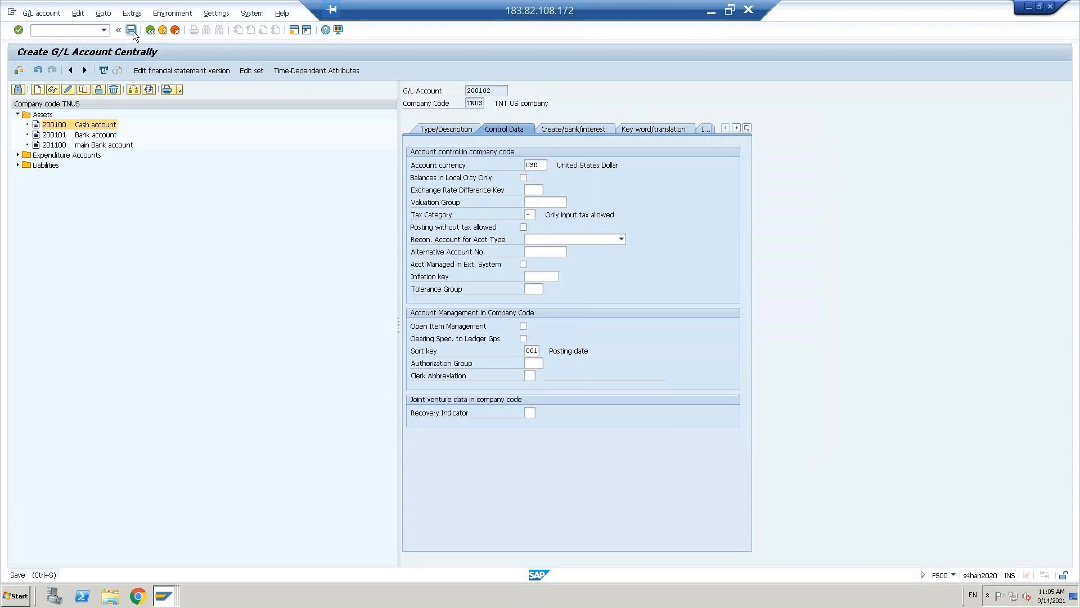
click(22, 215)
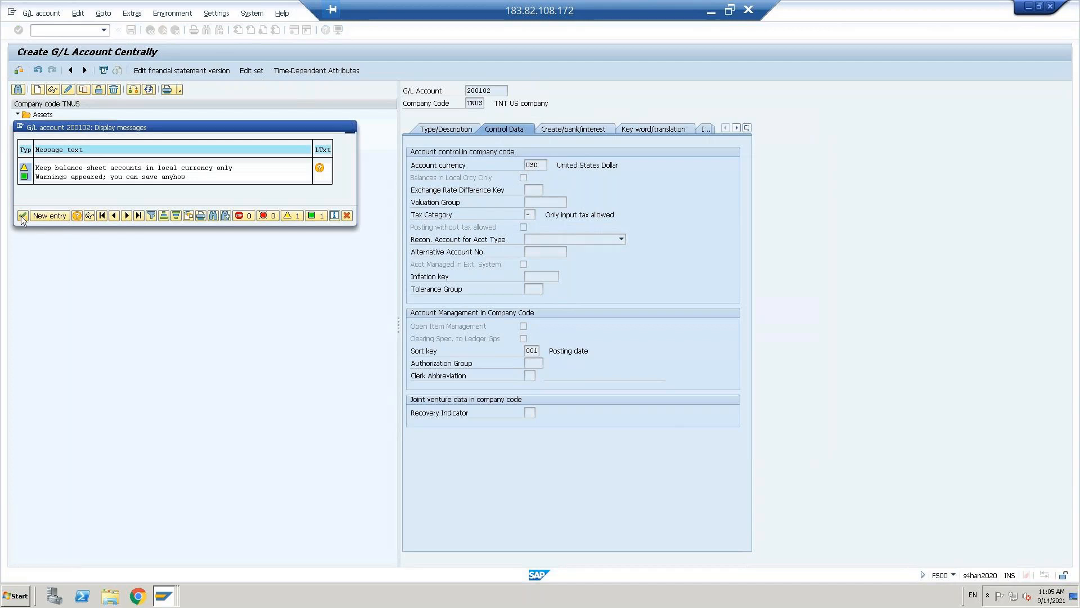
- Copy liability account 100500 Outstanding exp ac into new account 100501
click(441, 130)
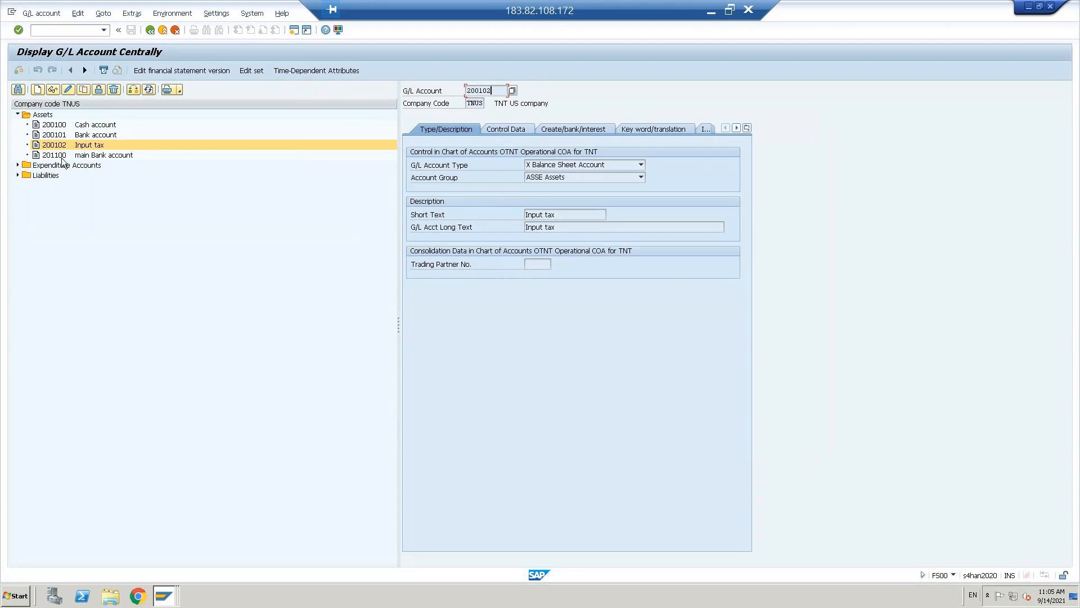
click(17, 176)
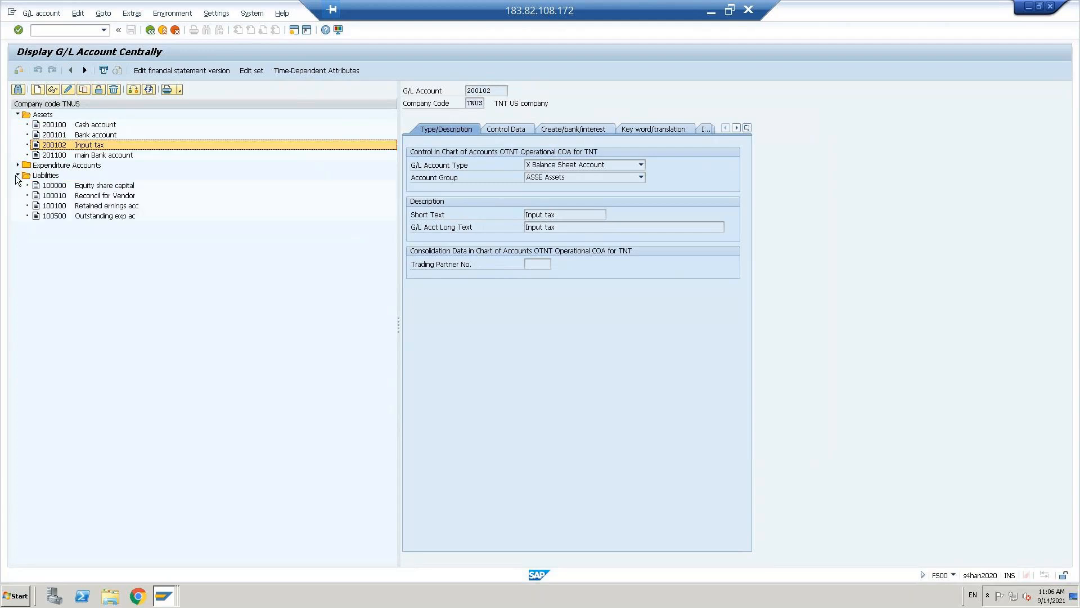
click(51, 215)
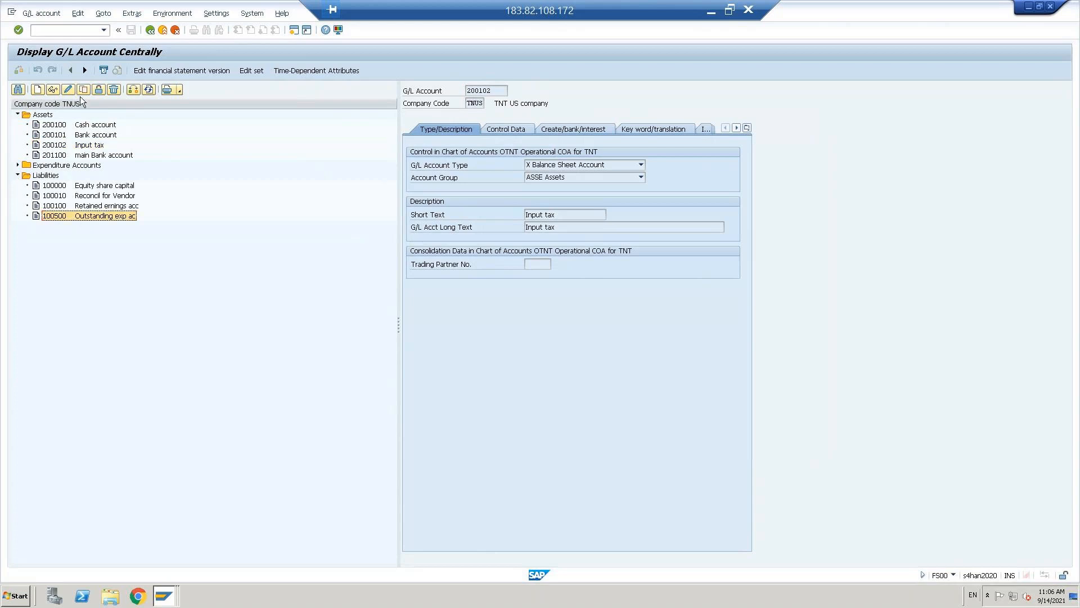
click(83, 89)
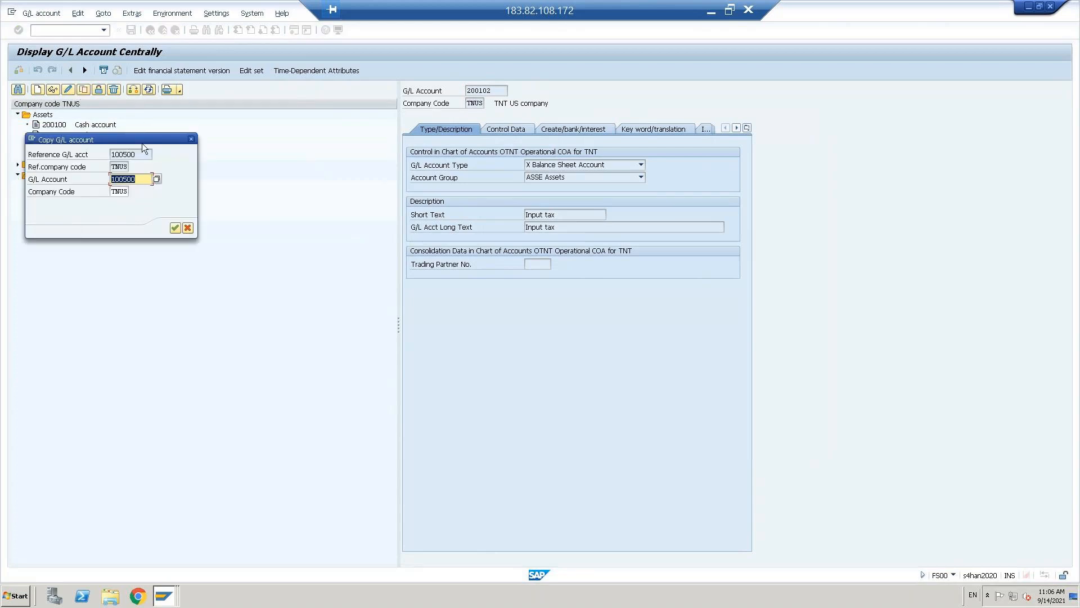
drag(139, 133, 291, 211)
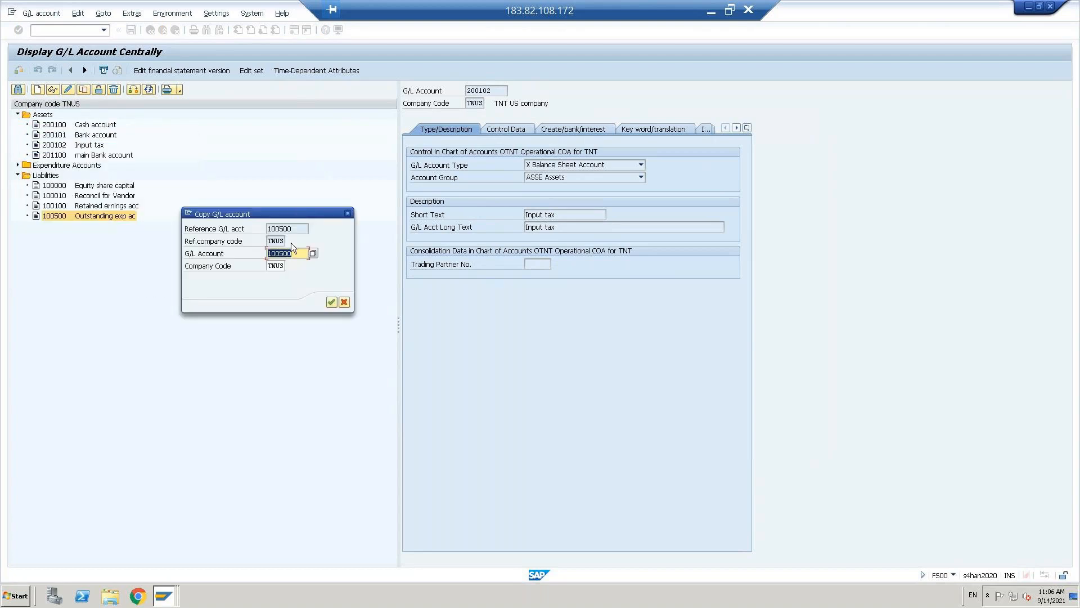
text(100501)
click(334, 306)
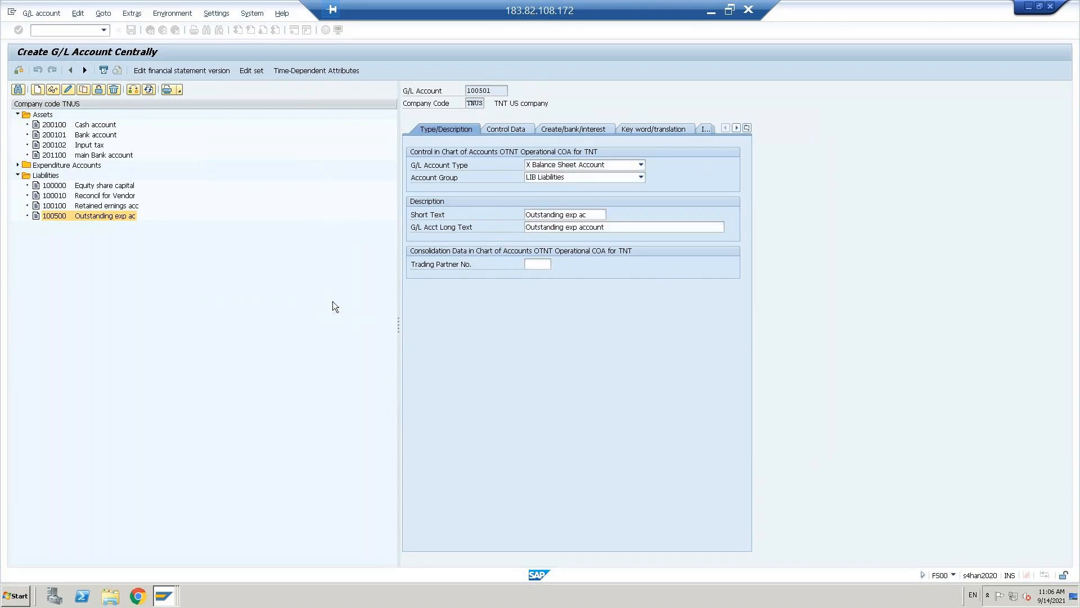
- Set the short and long text of account 100501 to 'Output tax acc'
triple_click(597, 216)
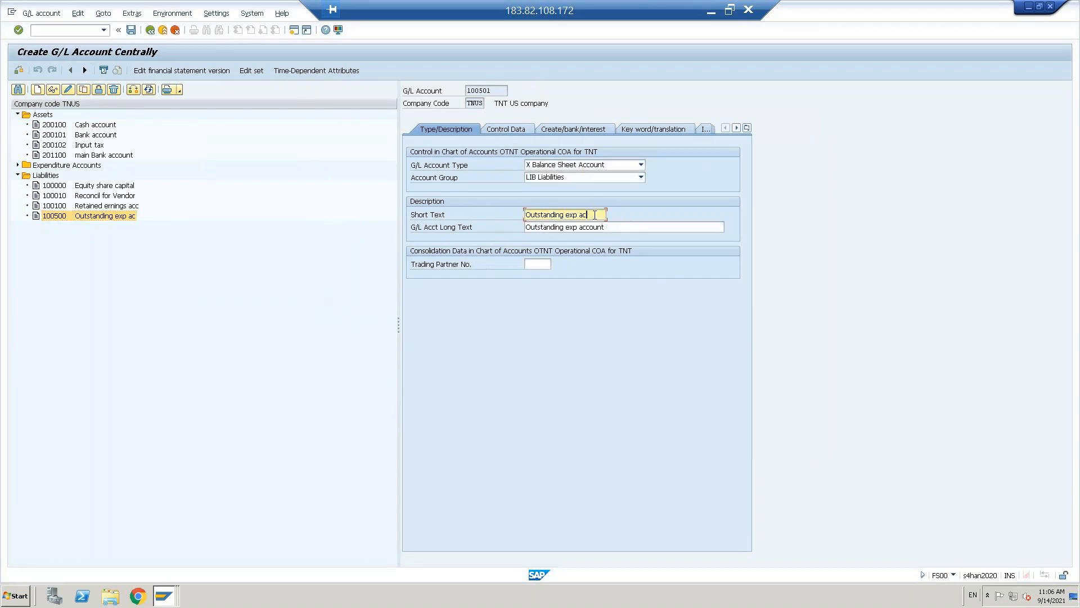
key(Caps_Lock)
text(O)
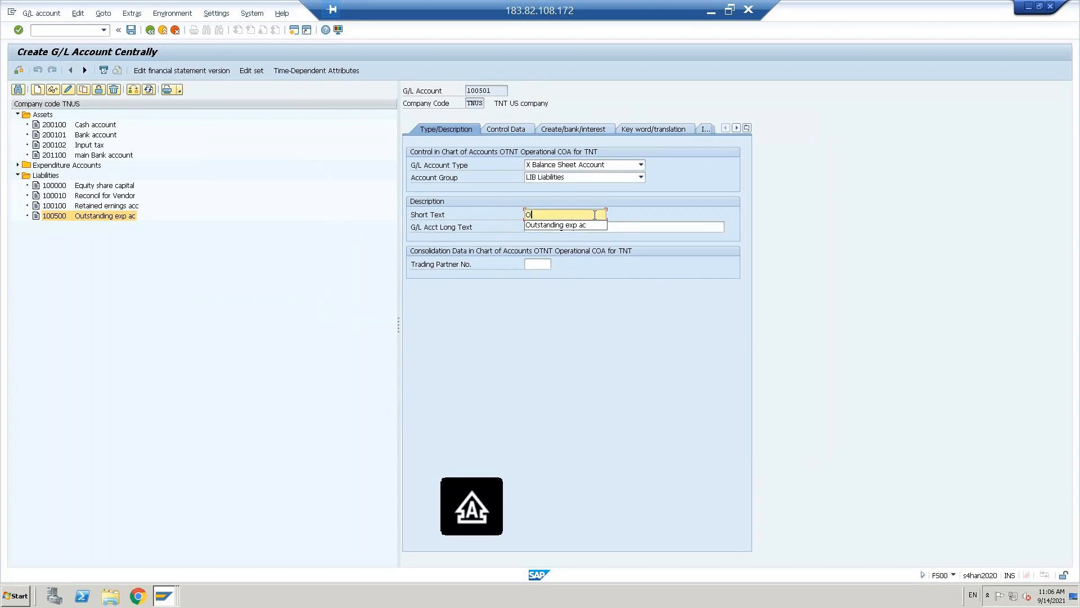
key(Caps_Lock)
text(utput tax)
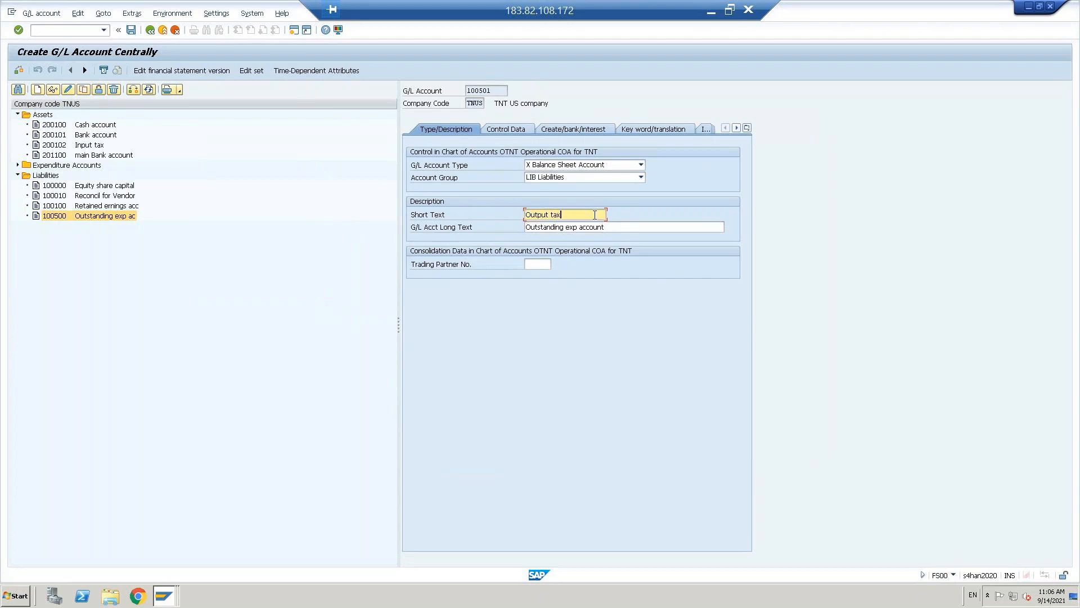
text( acc)
key(ctrl+a)
key(ctrl+c)
key(End)
key(Down)
key(ctrl+a)
key(ctrl+v)
- Set account 100501's tax category to '+' (Only output tax allowed)
key(Return)
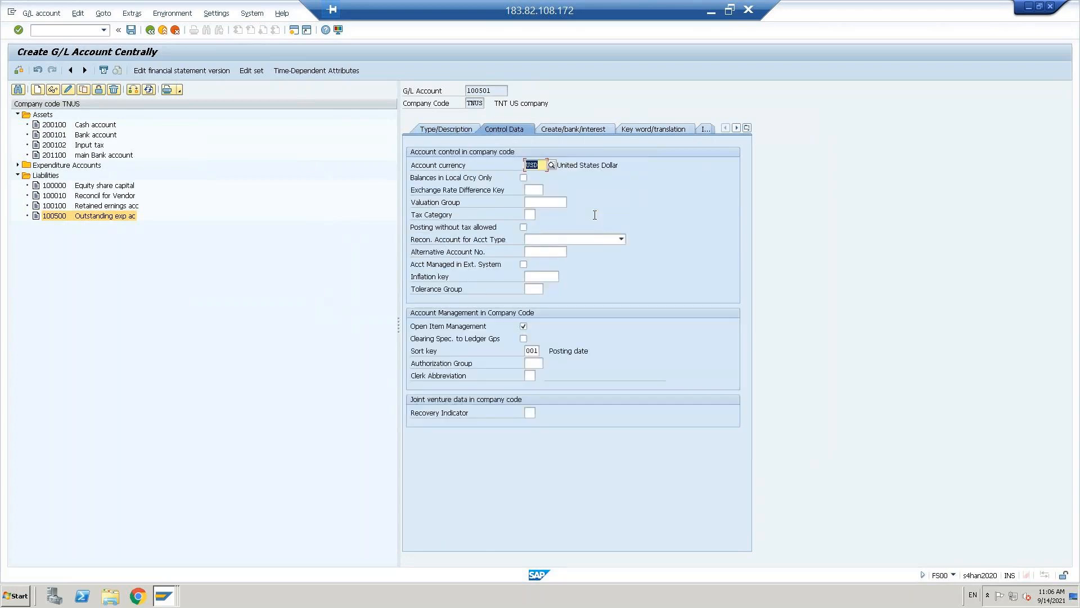
click(524, 326)
click(530, 216)
key(F4)
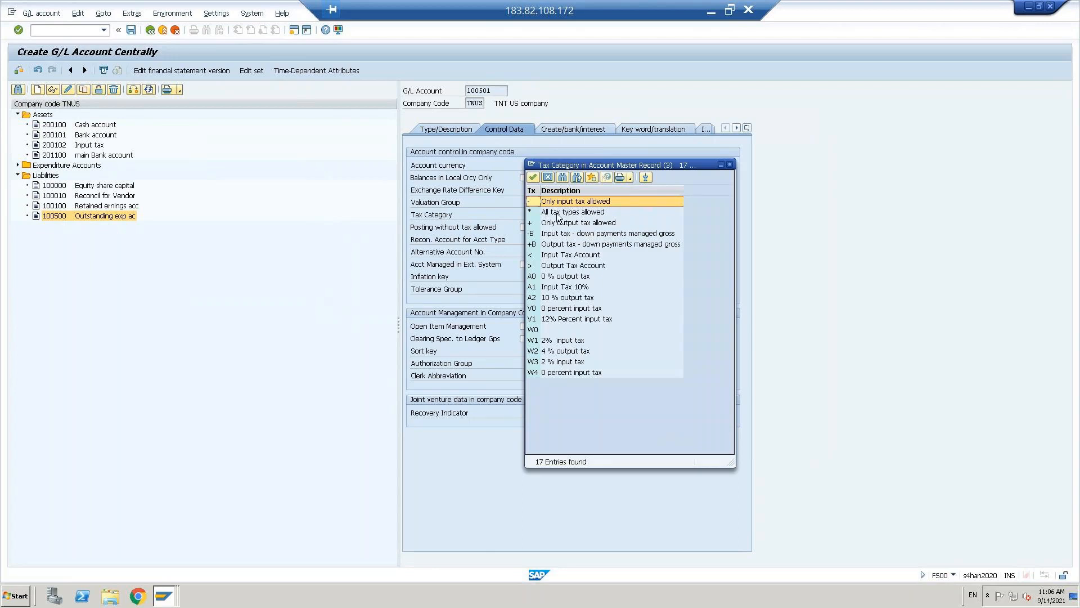
click(570, 224)
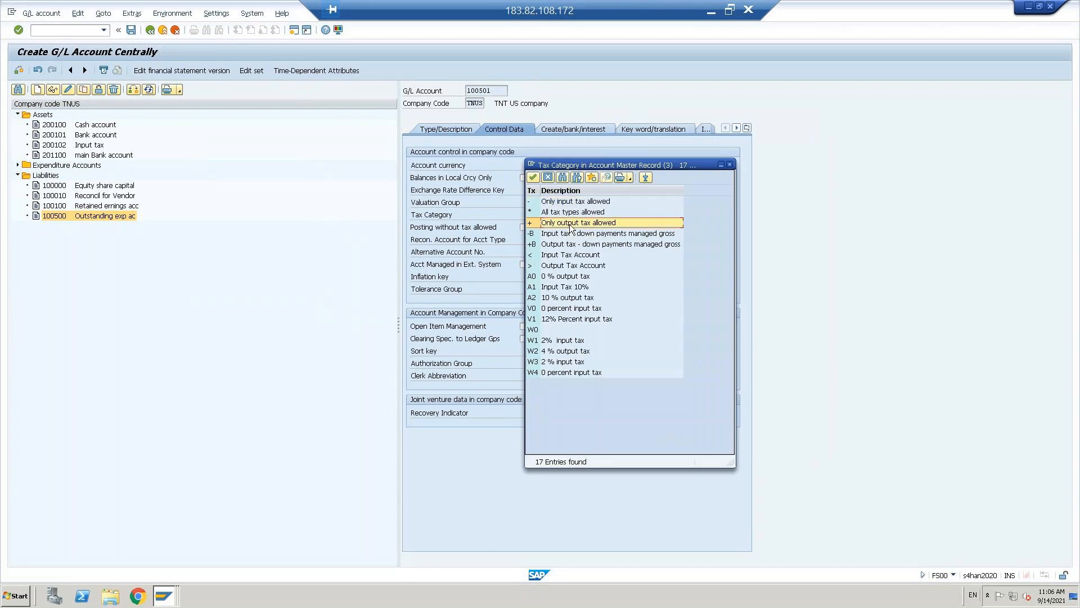
click(570, 223)
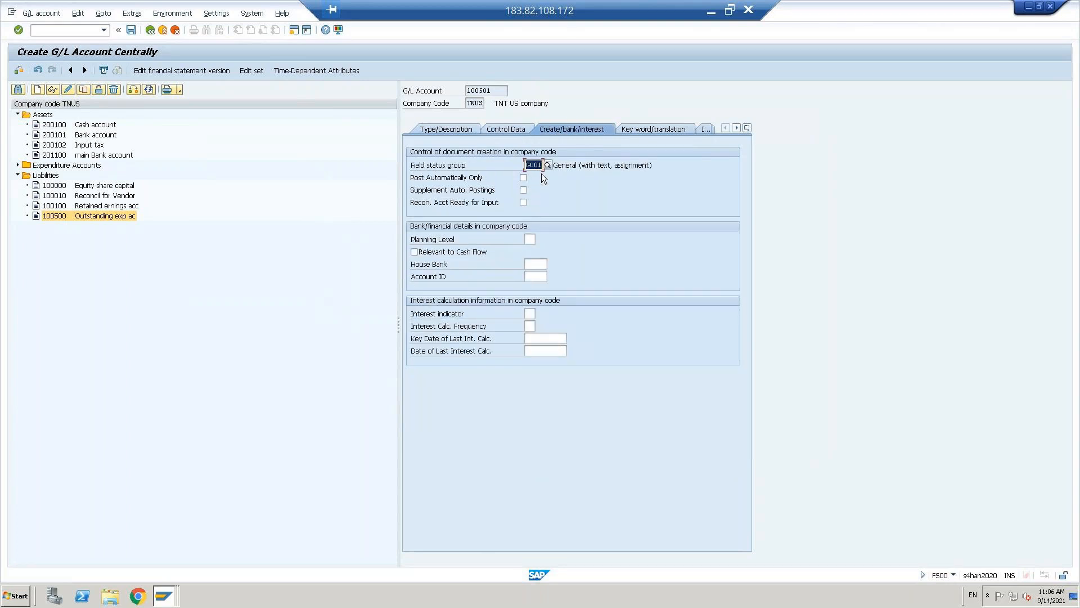
- Replace field status group G001 with G041 and save, accepting the currency warning
key(BackSpace)
key(Down)
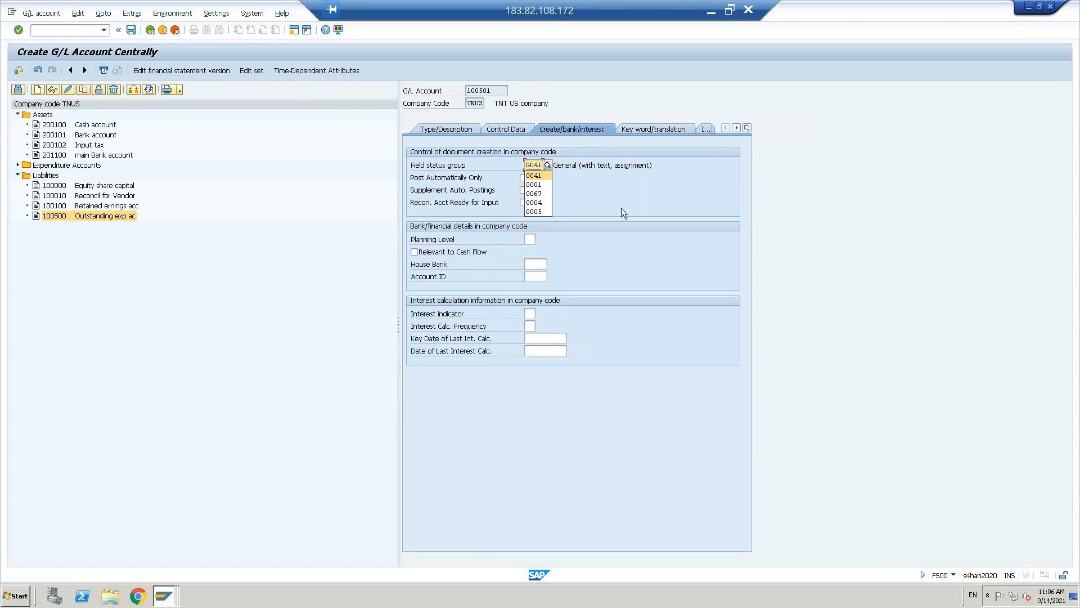
key(Return)
key(Return)
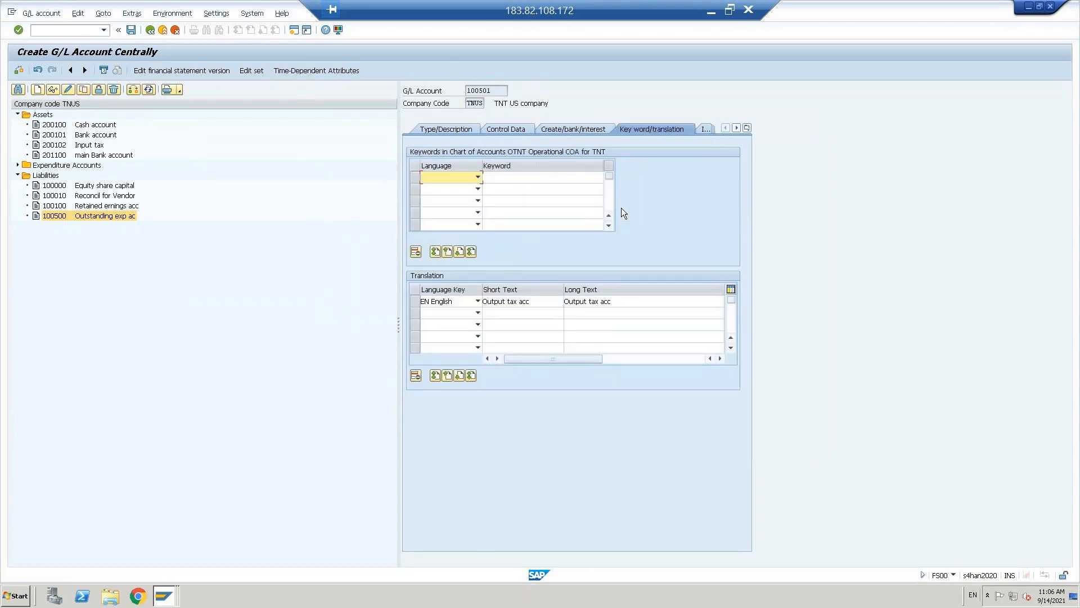
key(ctrl+s)
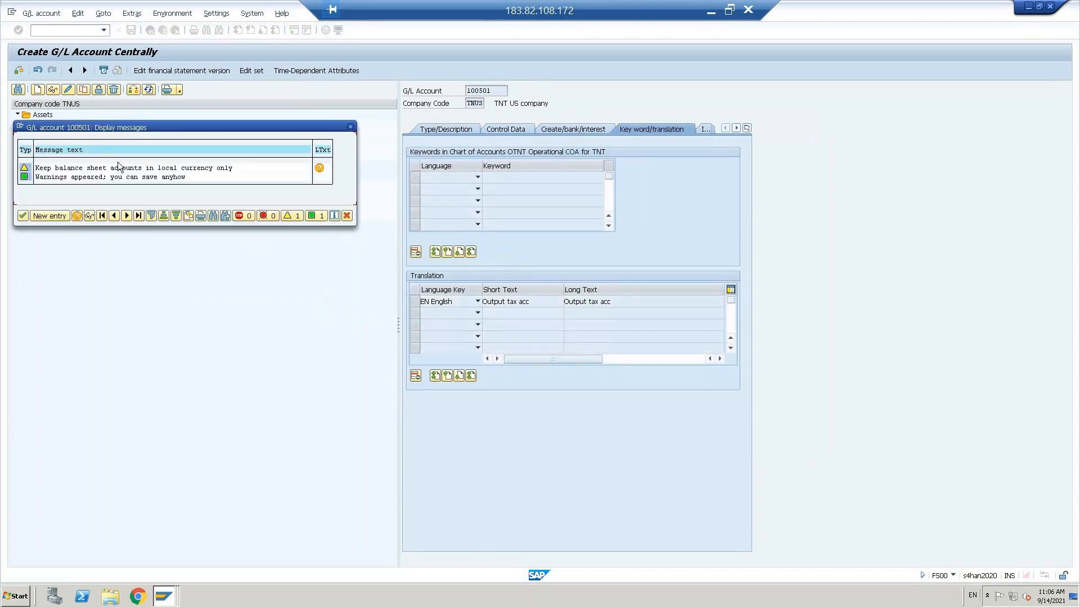
click(22, 216)
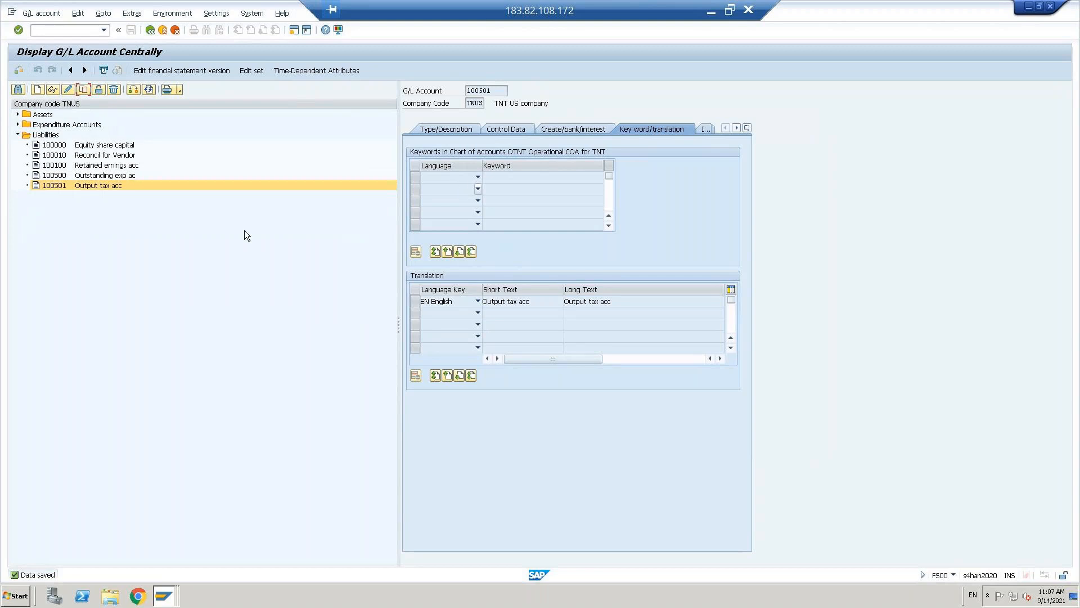
- Look up Input tax account 200102 under Assets in the G/L account tree
key(alt+Tab)
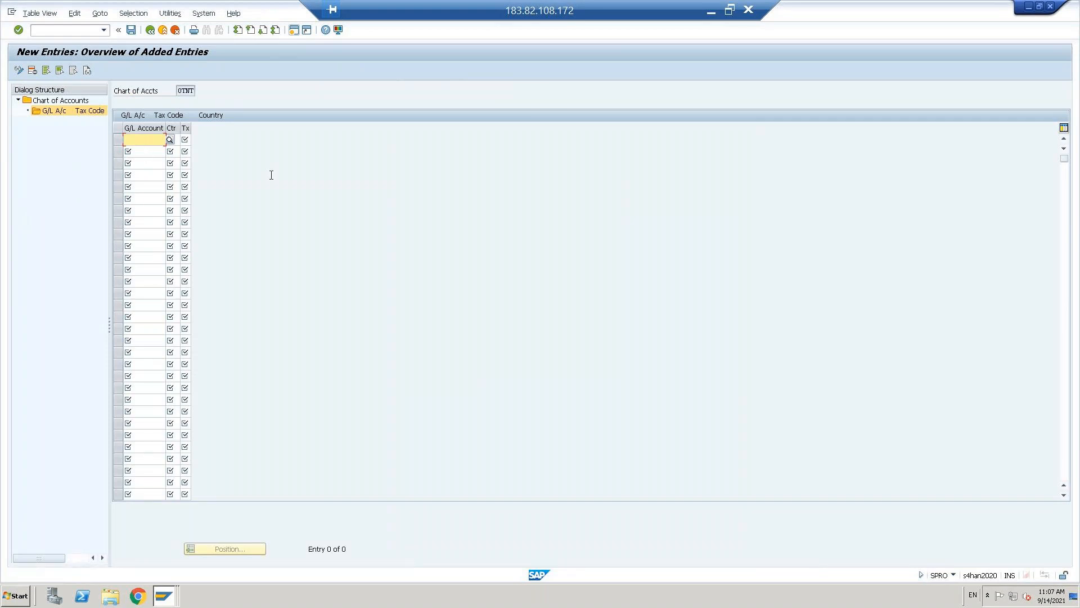
key(alt+Tab)
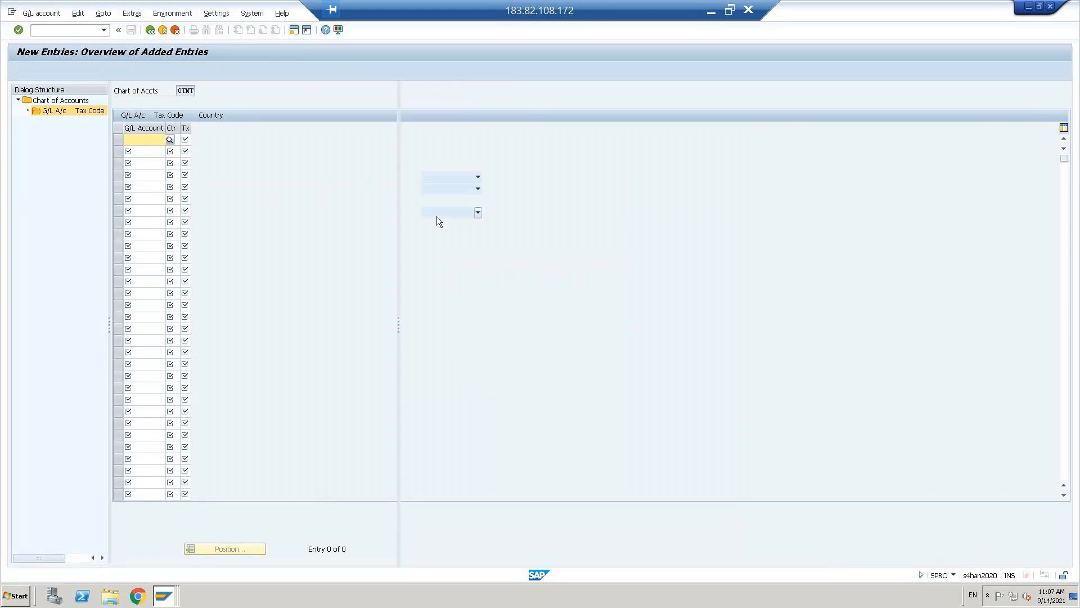
click(17, 115)
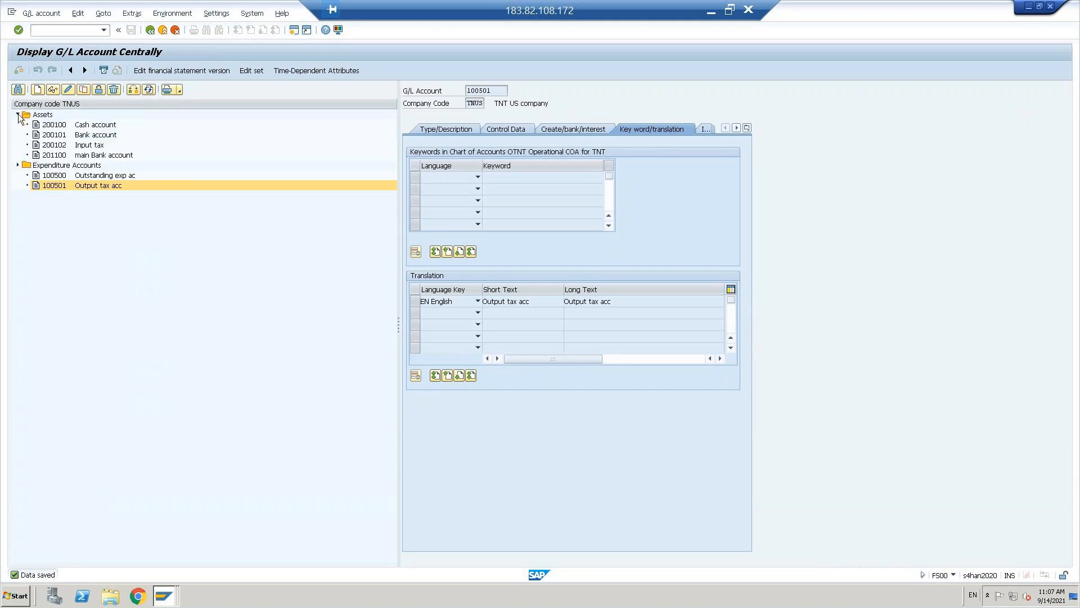
click(58, 147)
key(alt+Tab)
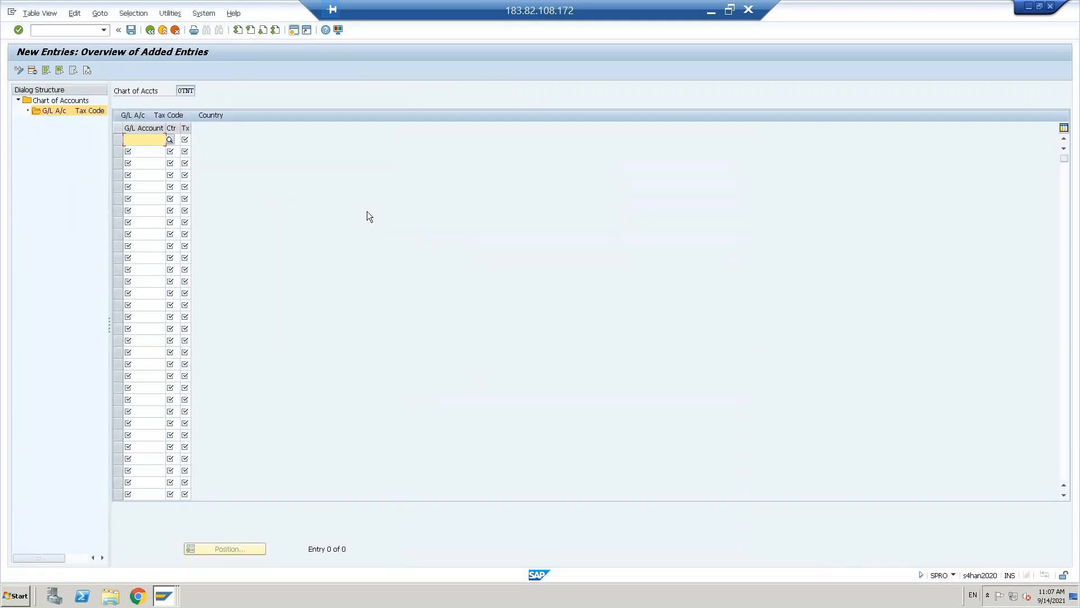
- Enter the first assignment row: account 200102, country US, tax code V0
text(200102)
key(Tab)
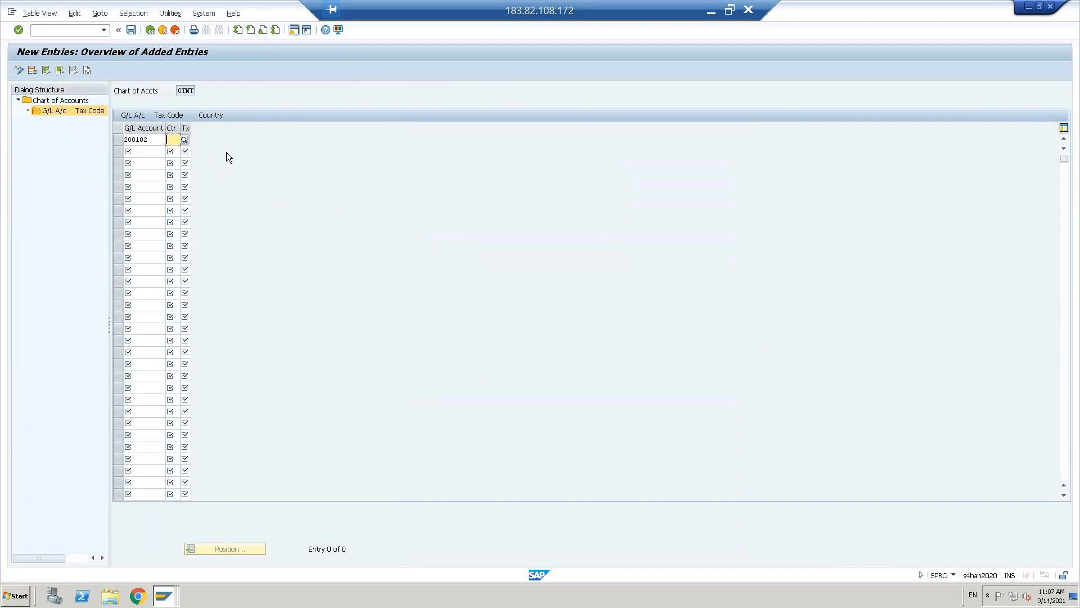
text(us)
key(Down)
key(Tab)
key(F4)
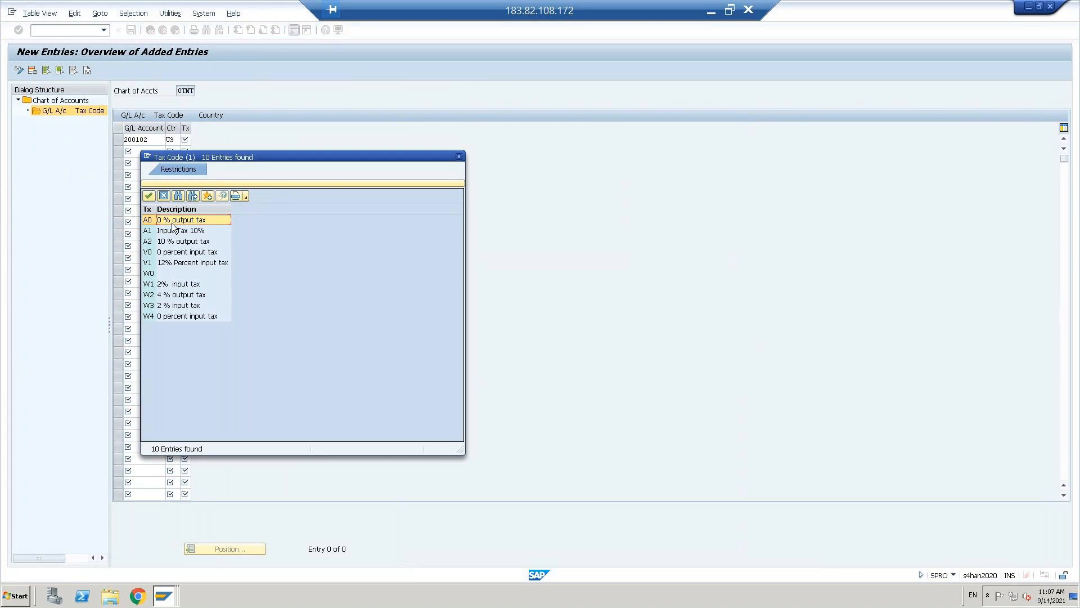
double_click(171, 255)
click(150, 140)
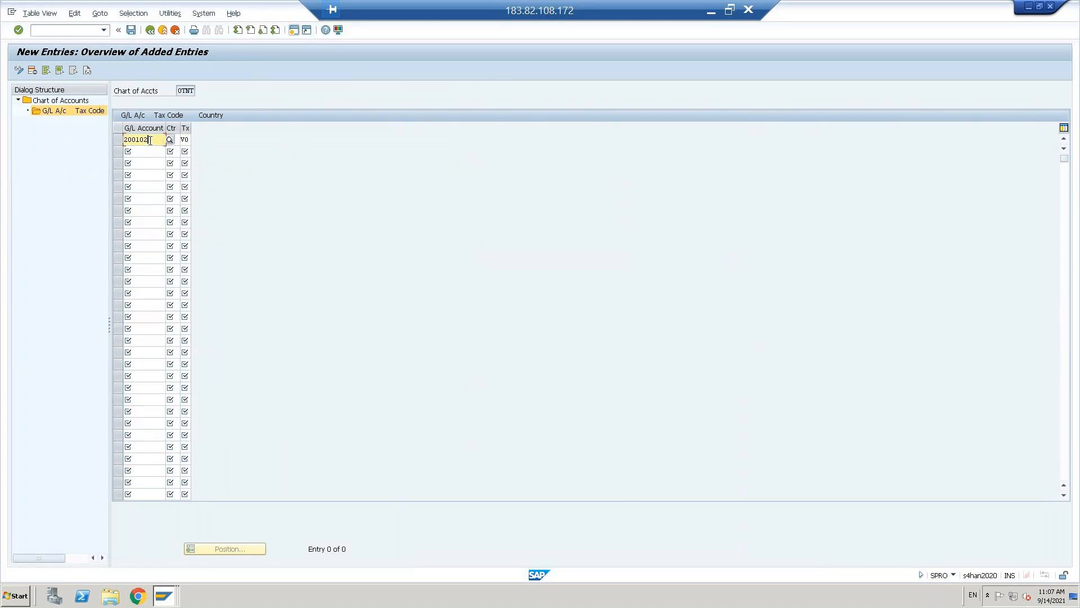
key(Return)
- Add a second row 200102 / US / V1 and validate both rows
text(200102)
key(Tab)
text(us)
key(Tab)
text(v1)
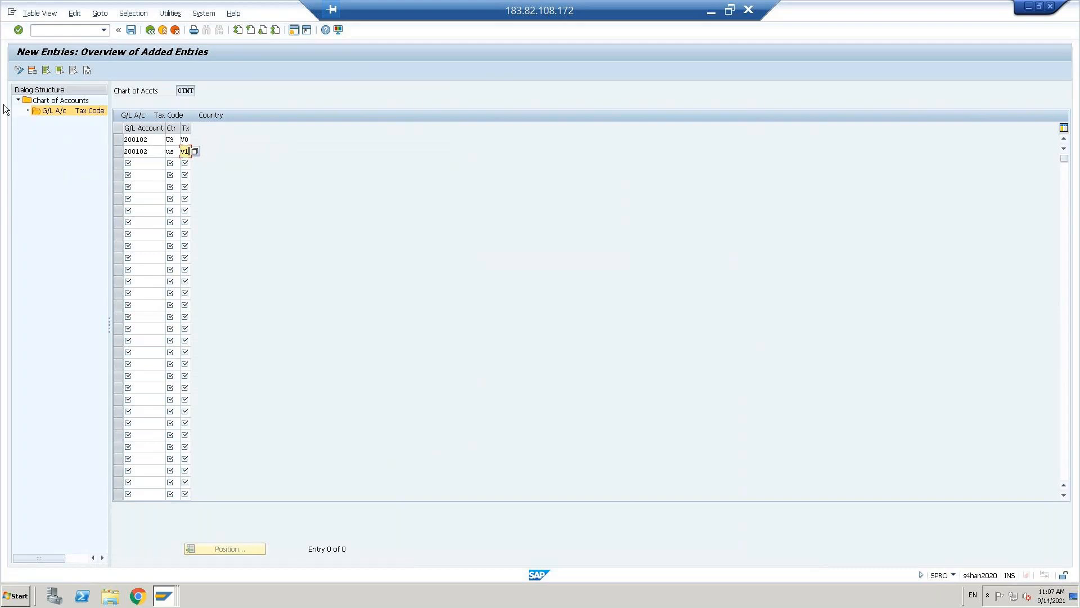
click(146, 165)
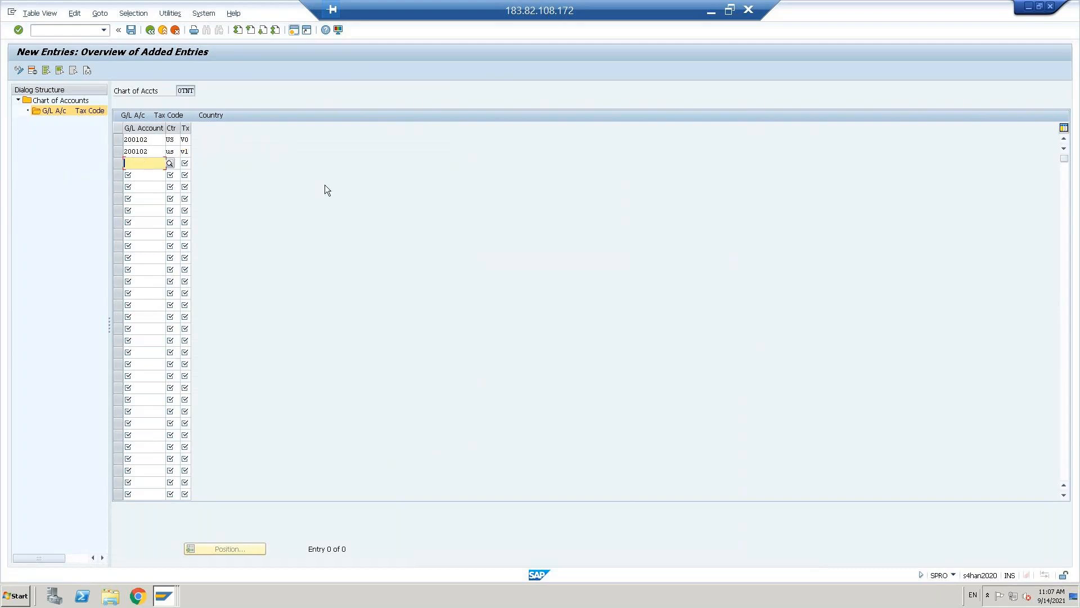
key(Return)
- Check the output tax account number and enter 100501 in the third row
key(alt+Tab)
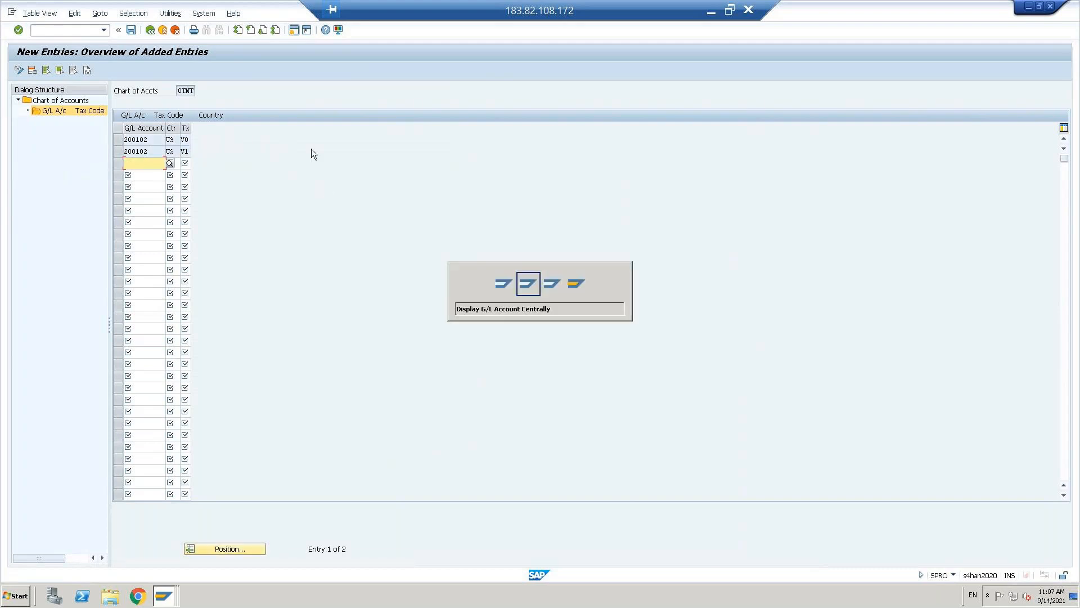
double_click(60, 226)
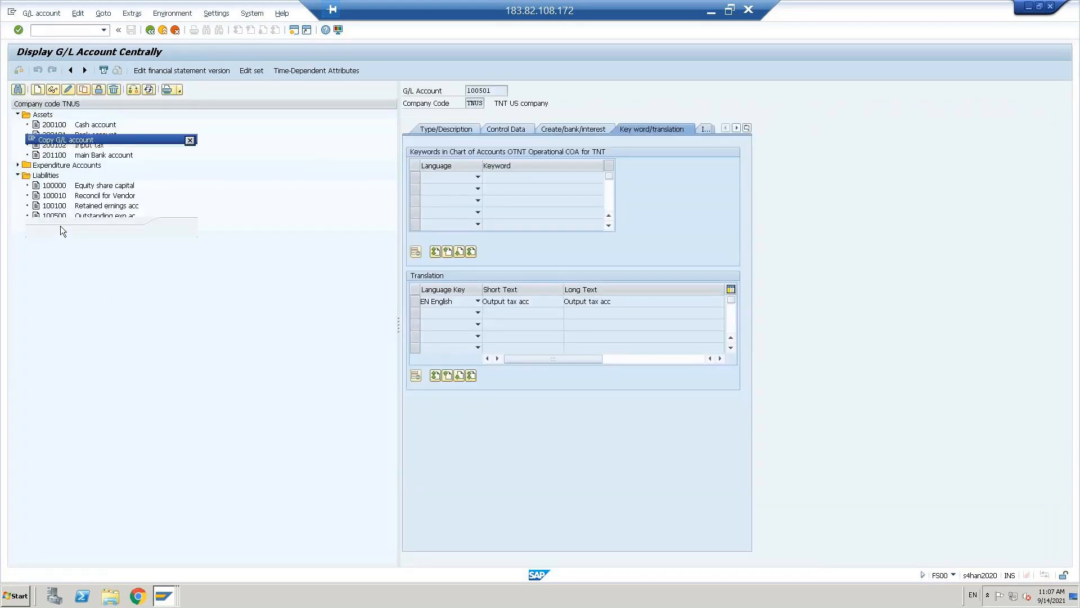
click(189, 228)
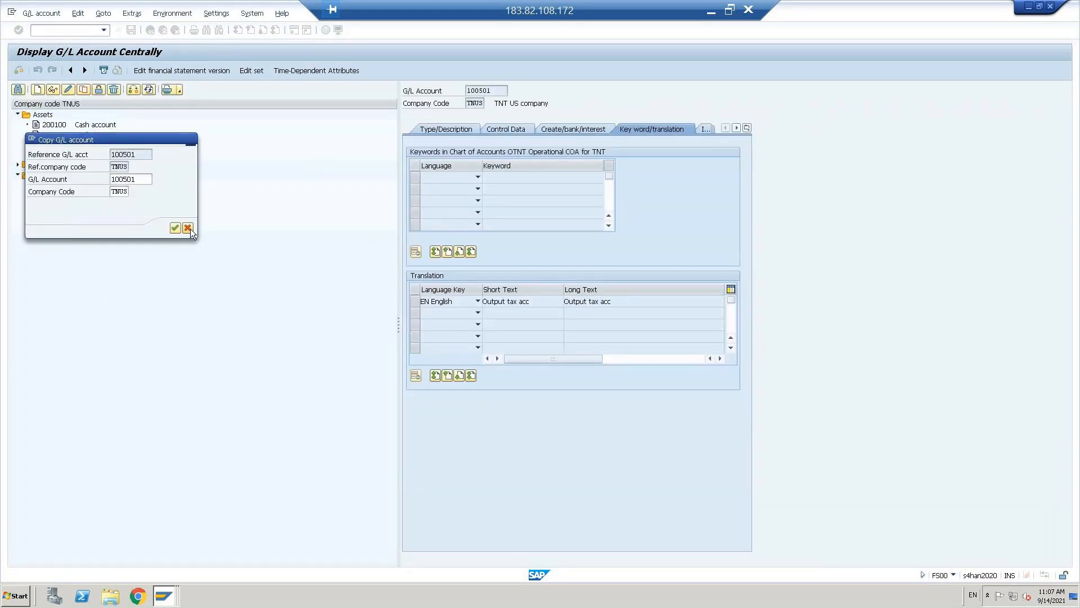
key(alt+Tab)
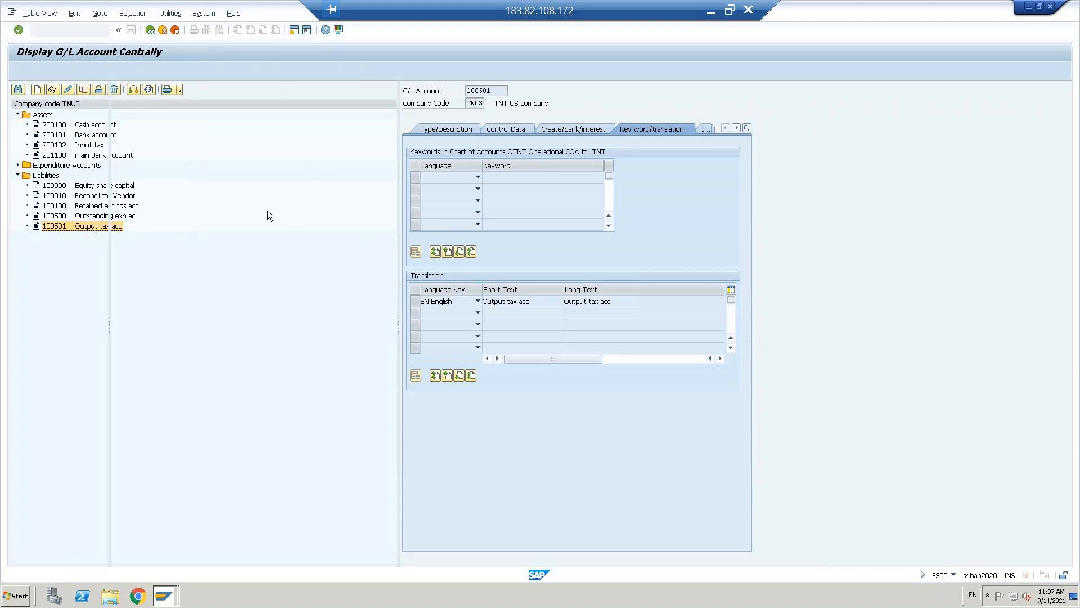
text(100)
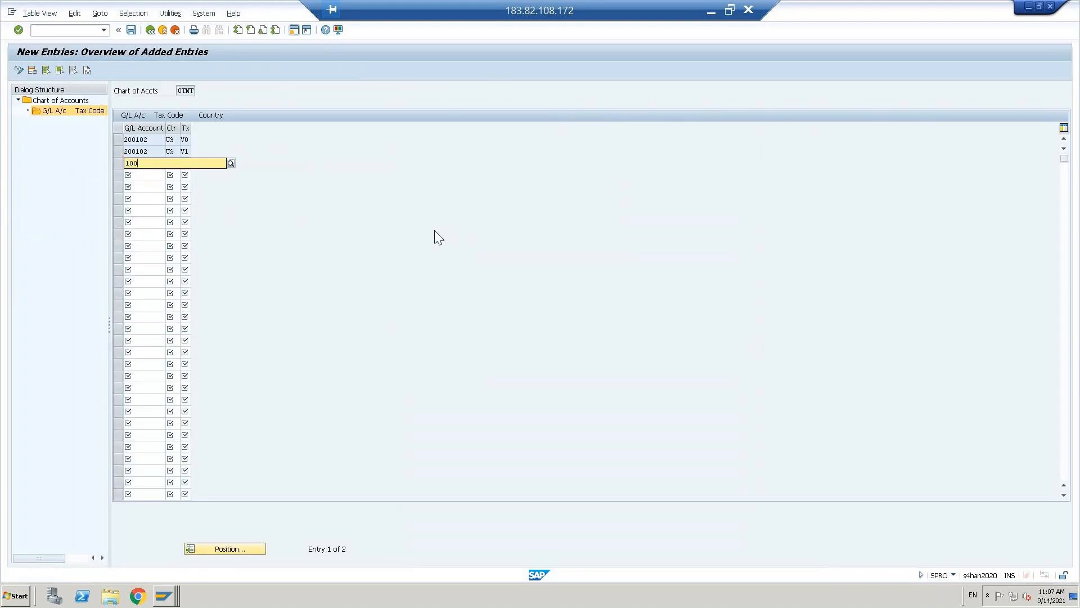
text(501)
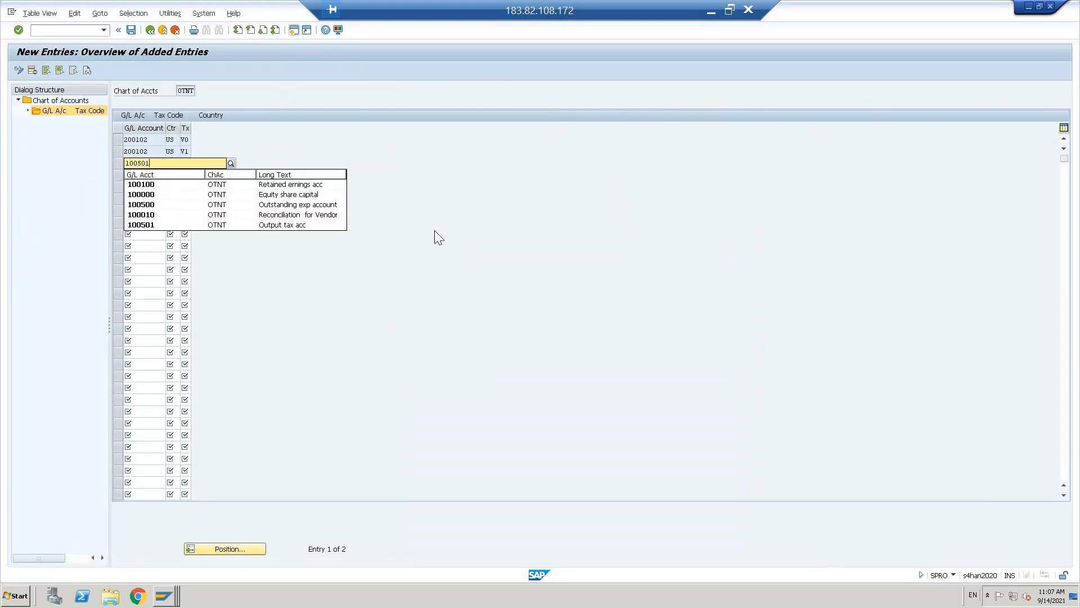
- Complete the third row as 100501 / US / A0
key(Down)
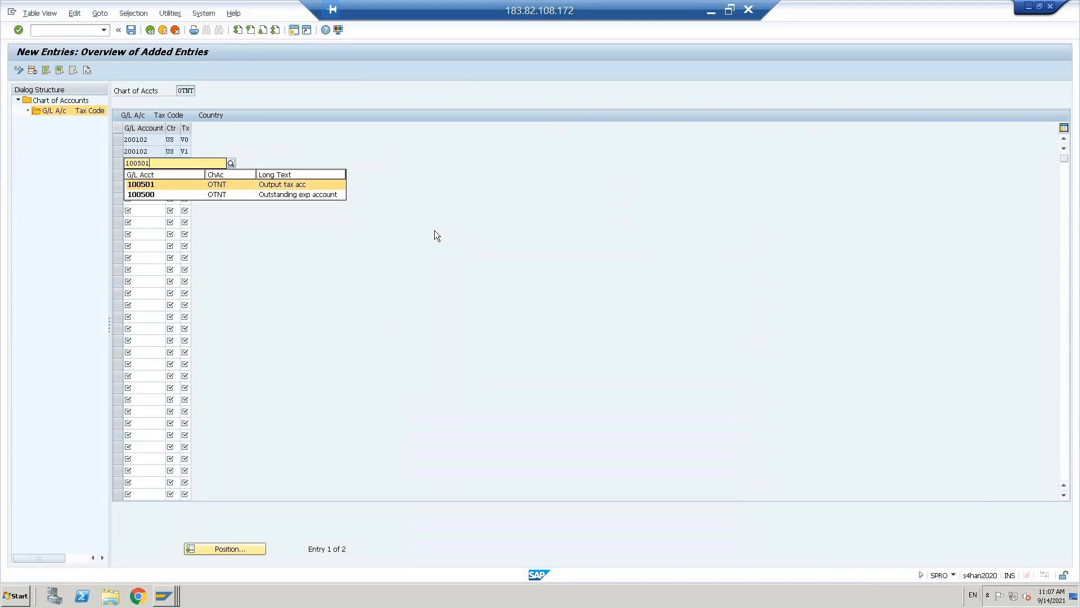
key(Tab)
text(us)
key(Tab)
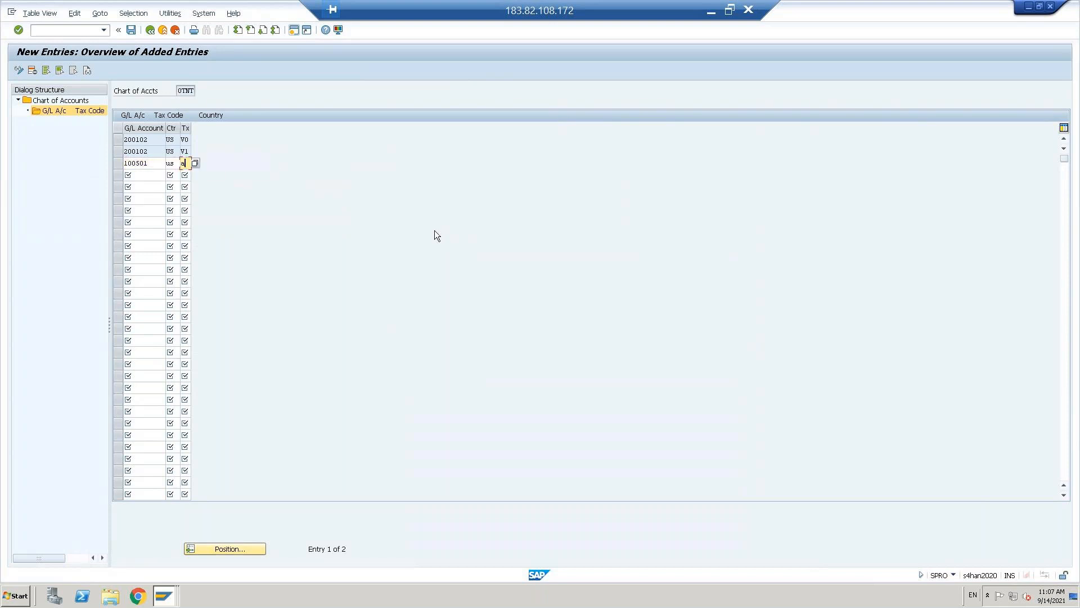
text(0)
key(Tab)
- Add row 100501 / US / A2 and save all assignments under the customizing request
text(1)
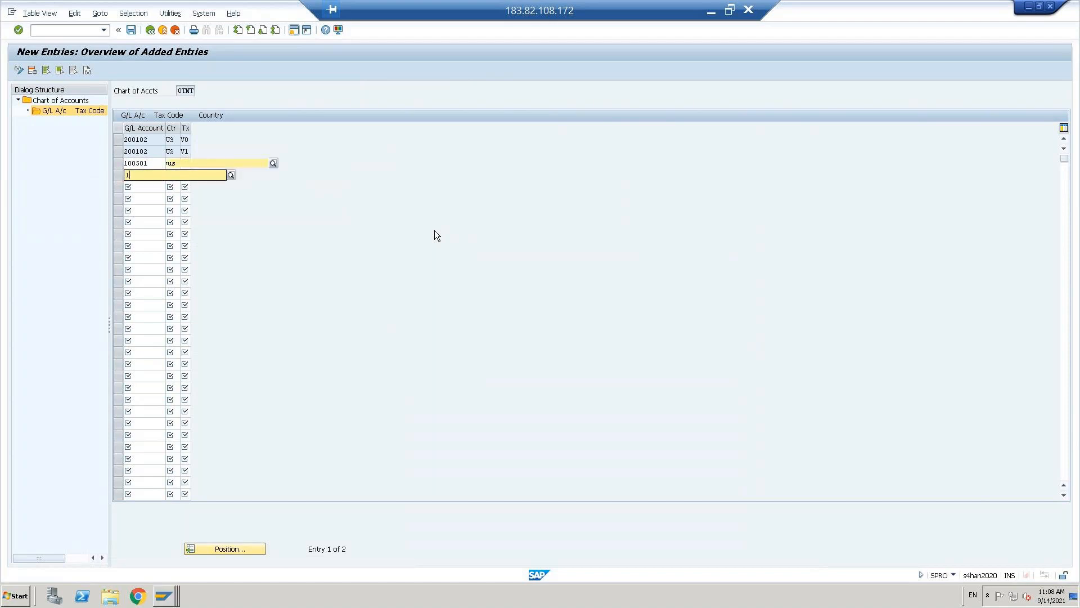
text(00501)
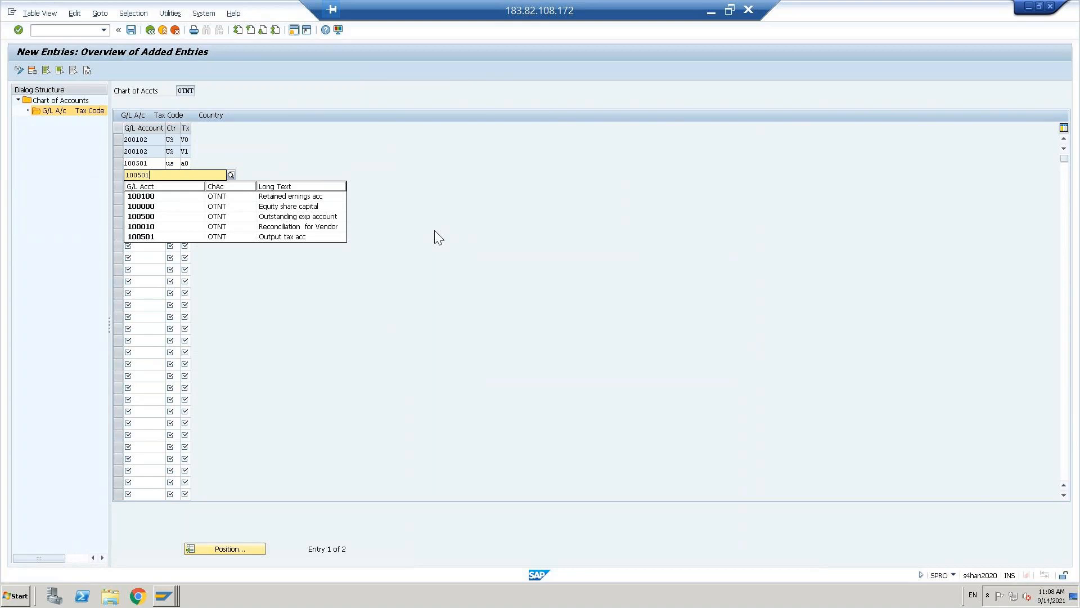
key(Tab)
text(us)
key(Tab)
text(A2)
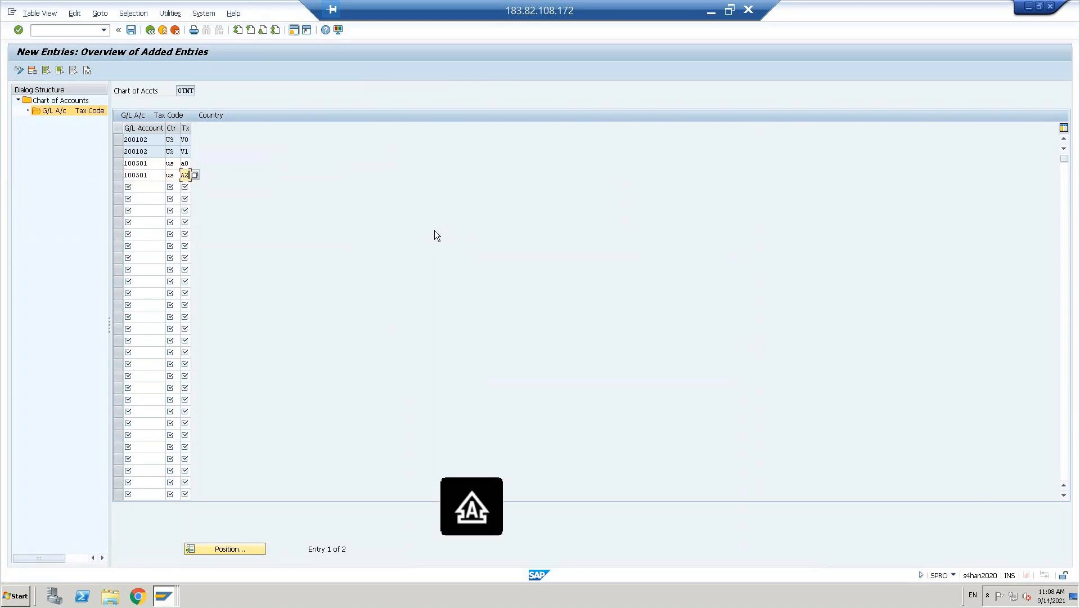
key(Return)
key(ctrl+s)
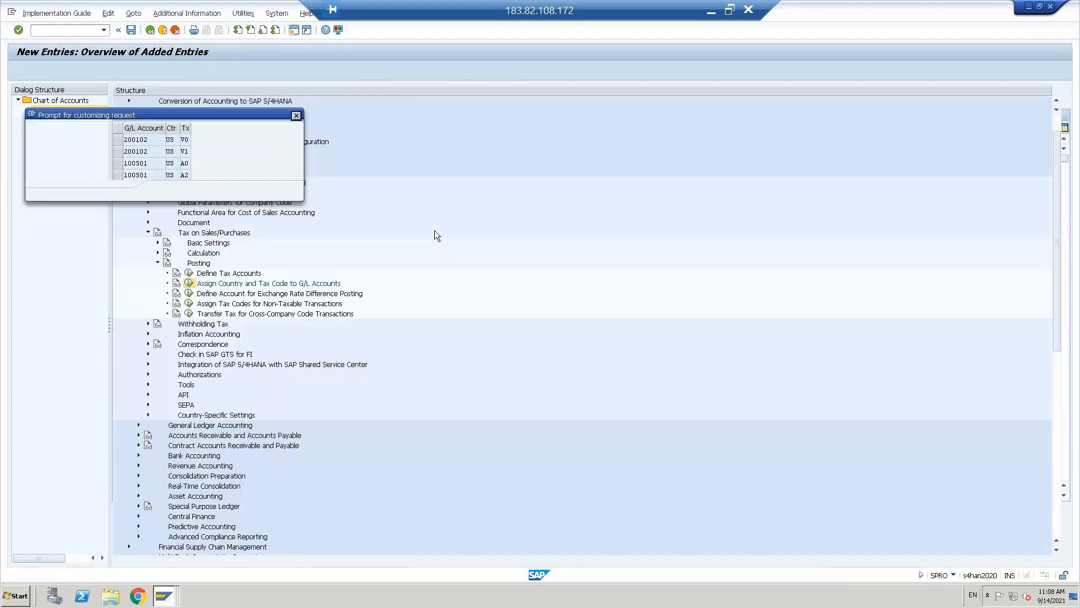
click(166, 190)
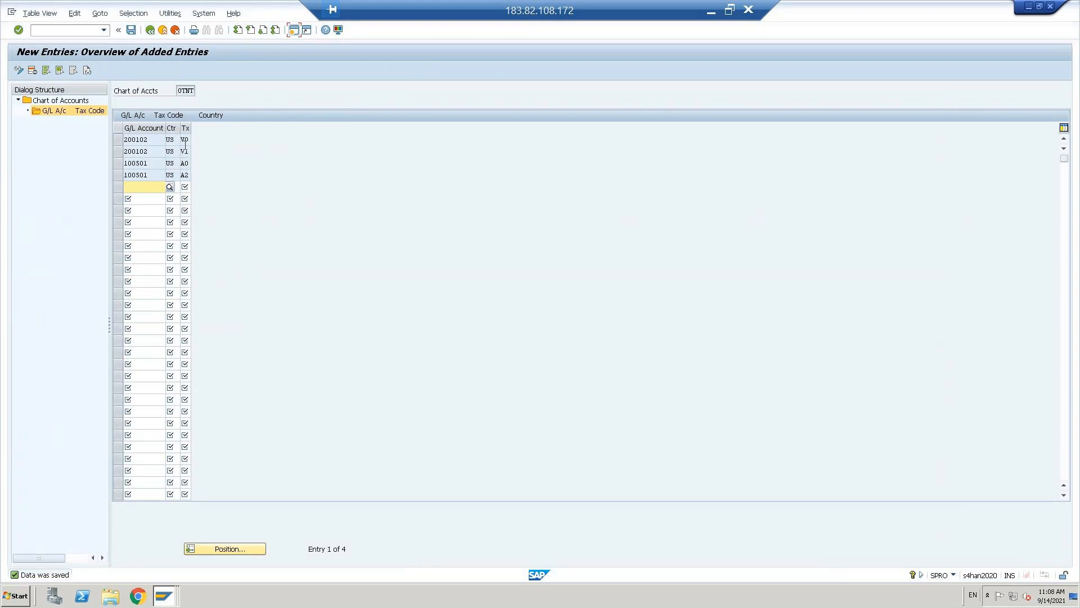
- Back out of the tax code entries to the IMG tree and return to the FS00 display of account 100501
click(152, 31)
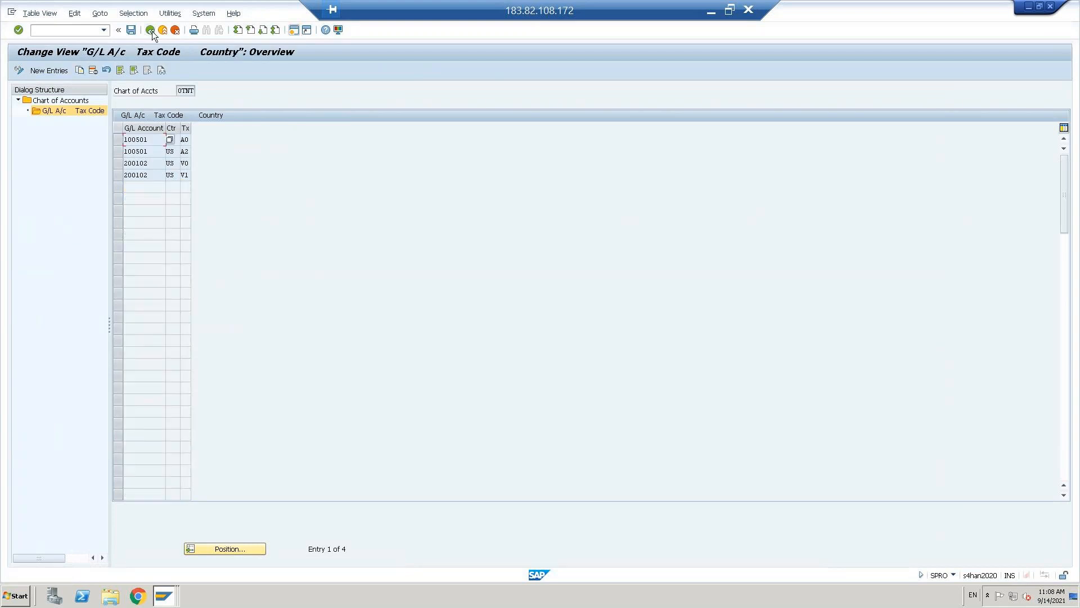
click(152, 32)
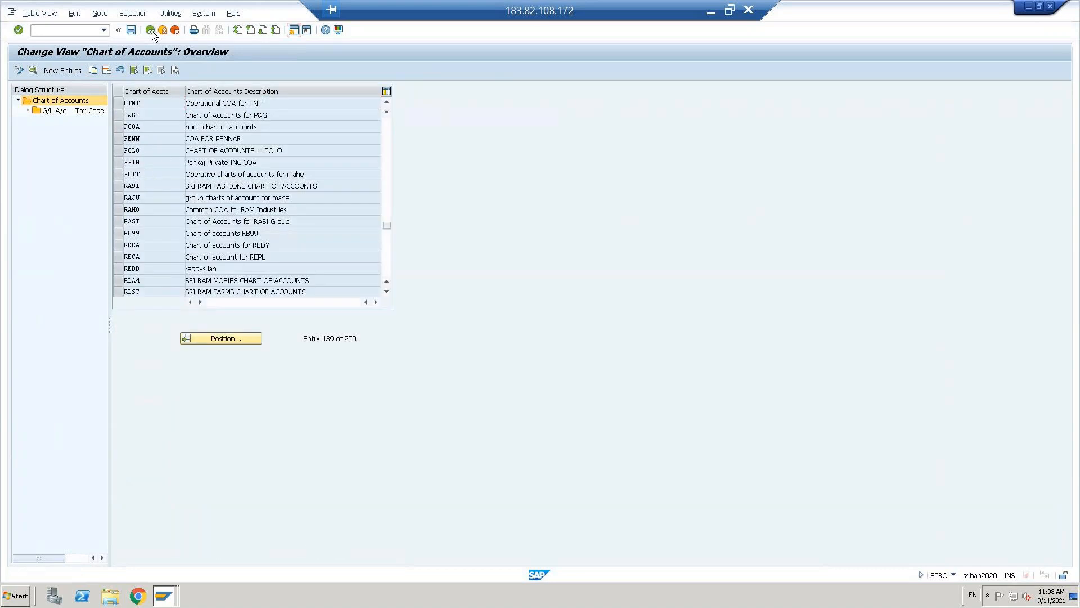
click(152, 32)
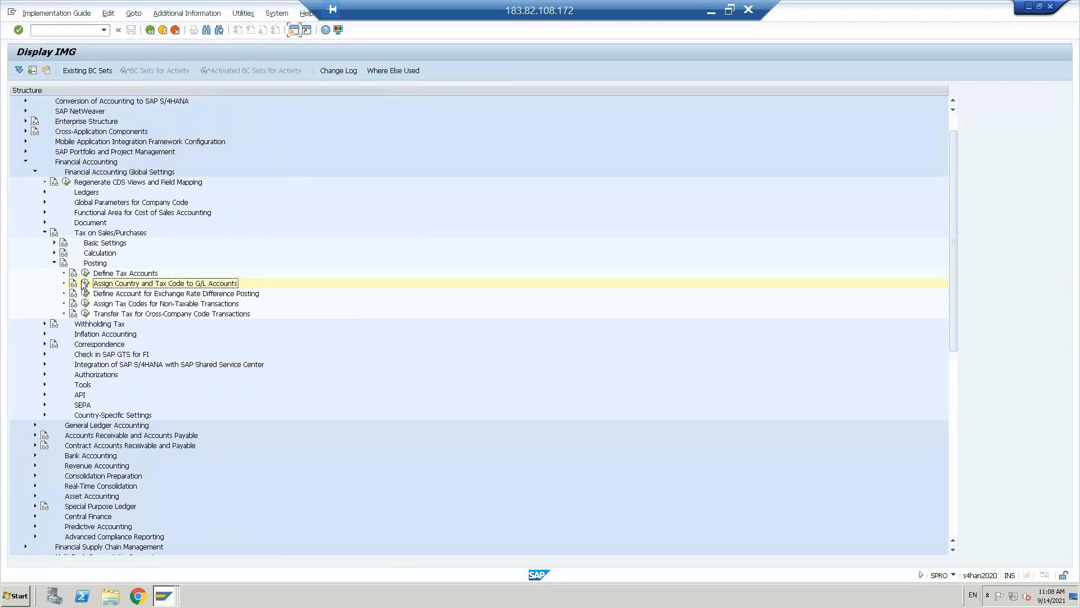
click(55, 262)
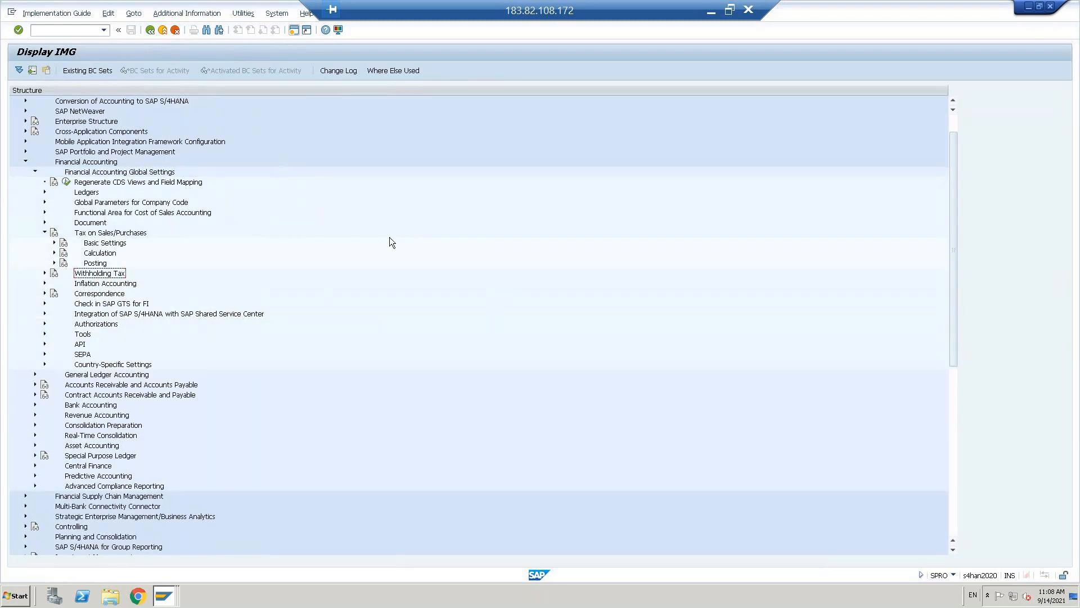
key(alt+Tab)
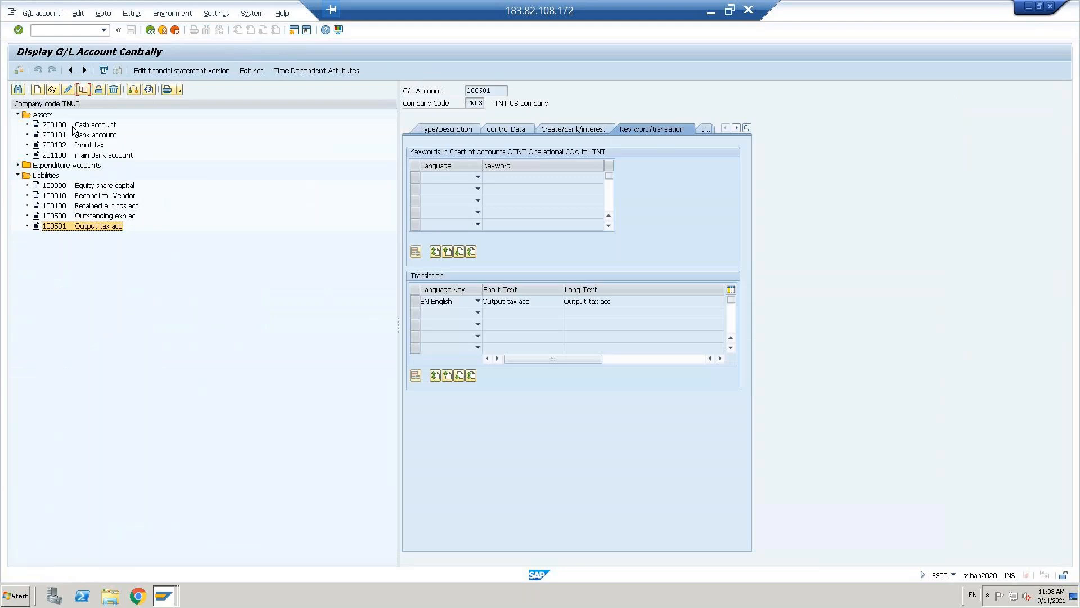
- Create new G/L account 300001 in company code TNUS from the account tree
click(18, 166)
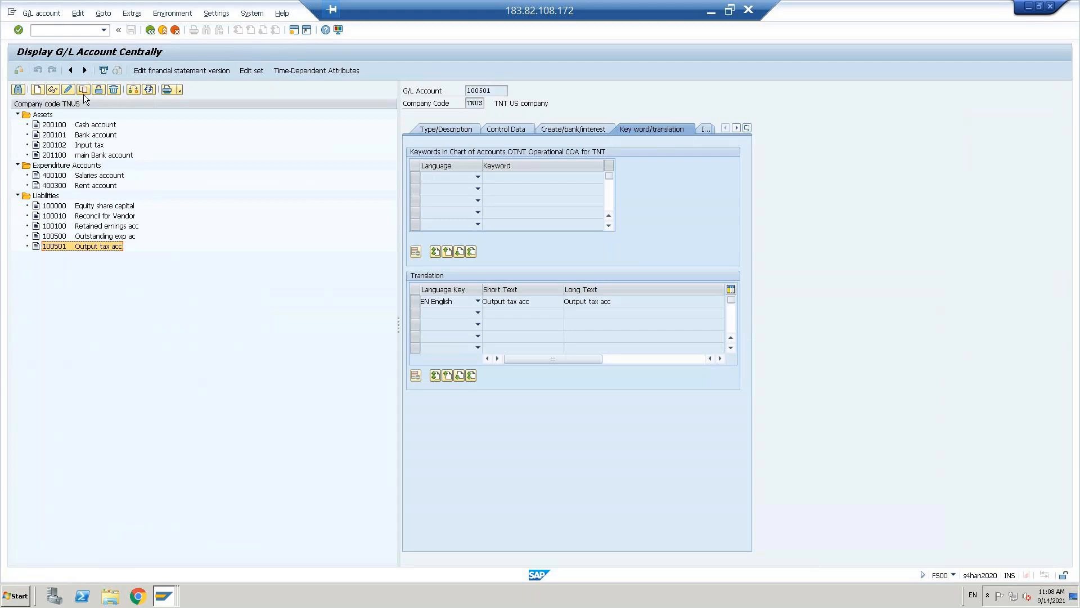
click(39, 89)
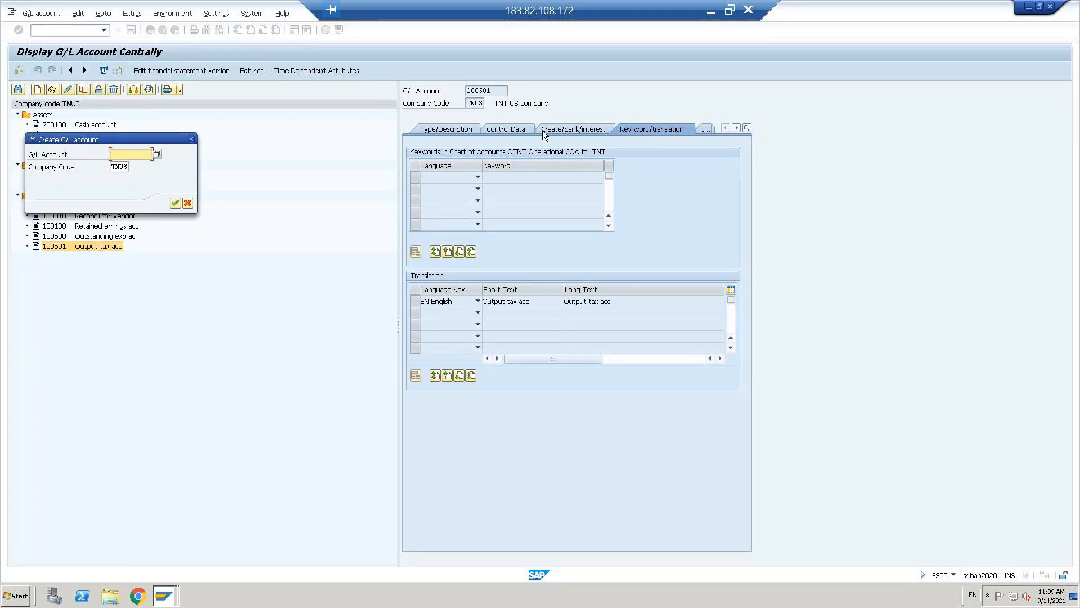
drag(124, 140, 376, 139)
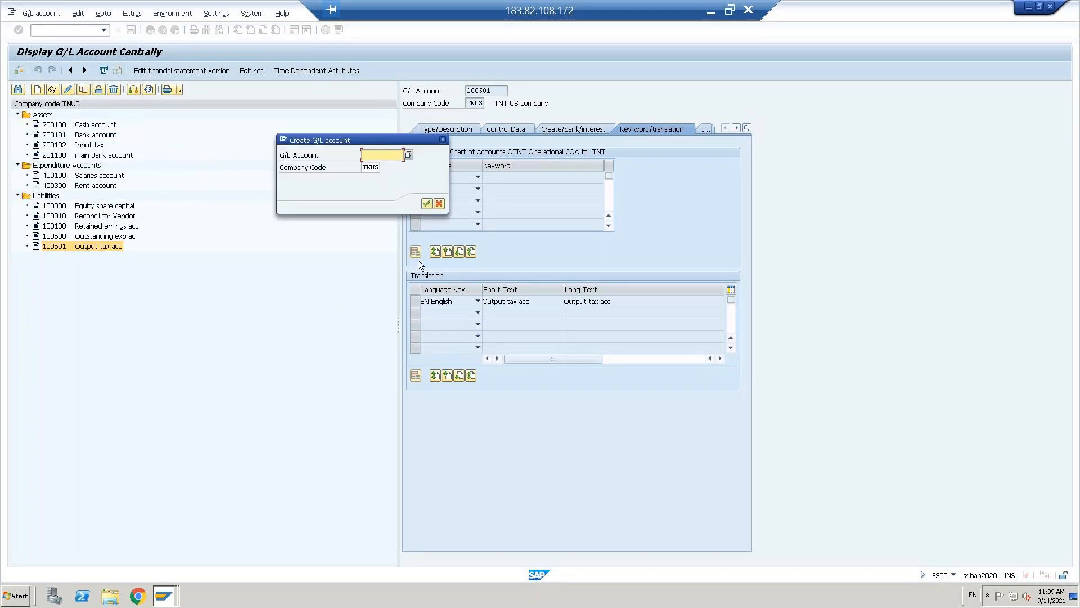
text(300000)
key(BackSpace)
text(1)
click(427, 204)
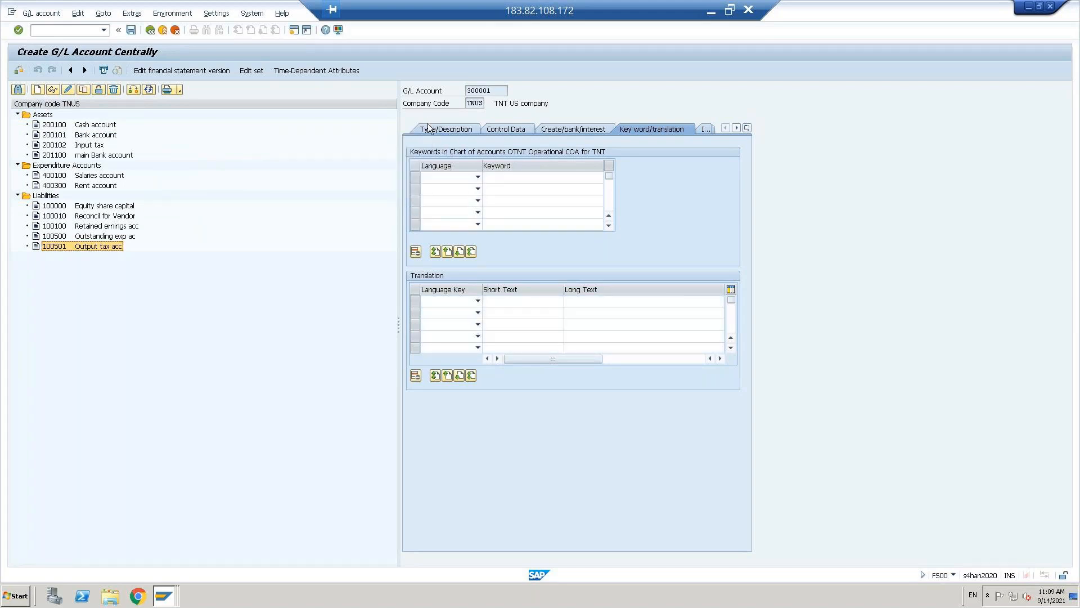
- Set account type P (Primary Costs or Revenue) and account group RVE
click(428, 130)
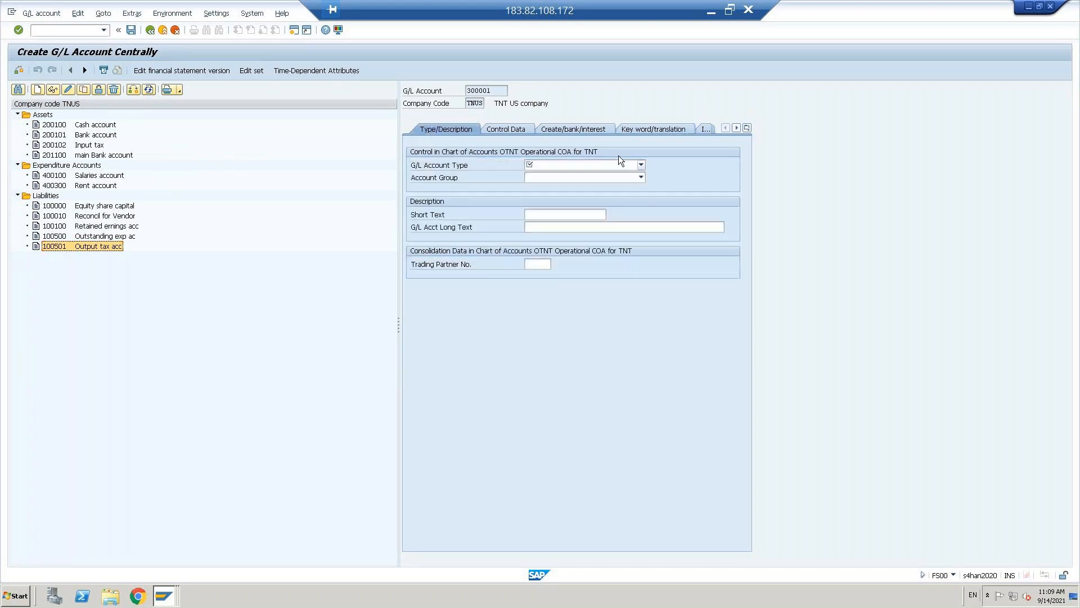
click(642, 164)
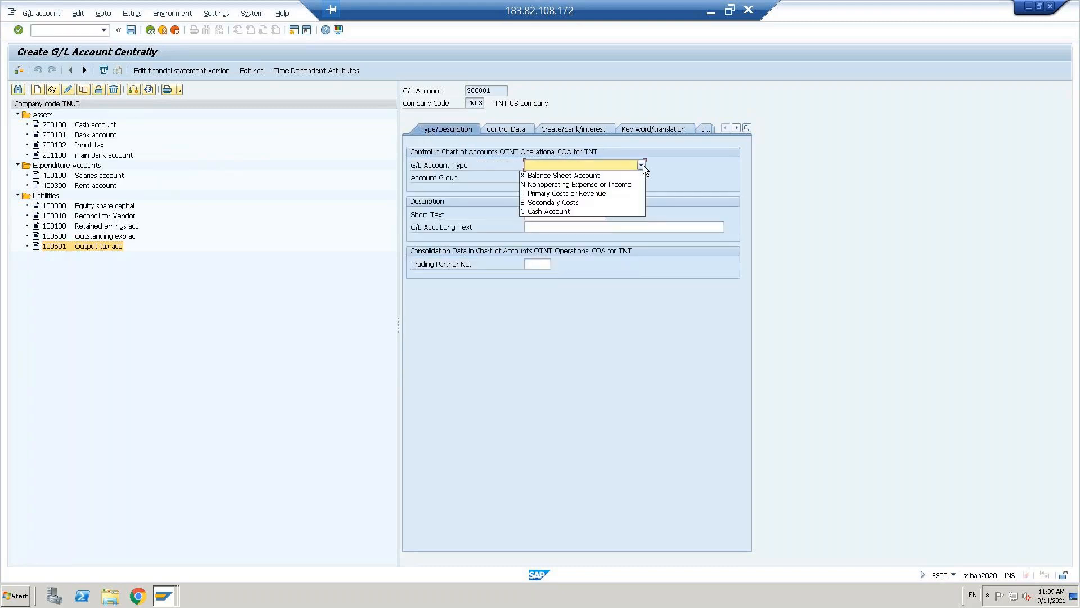
click(581, 192)
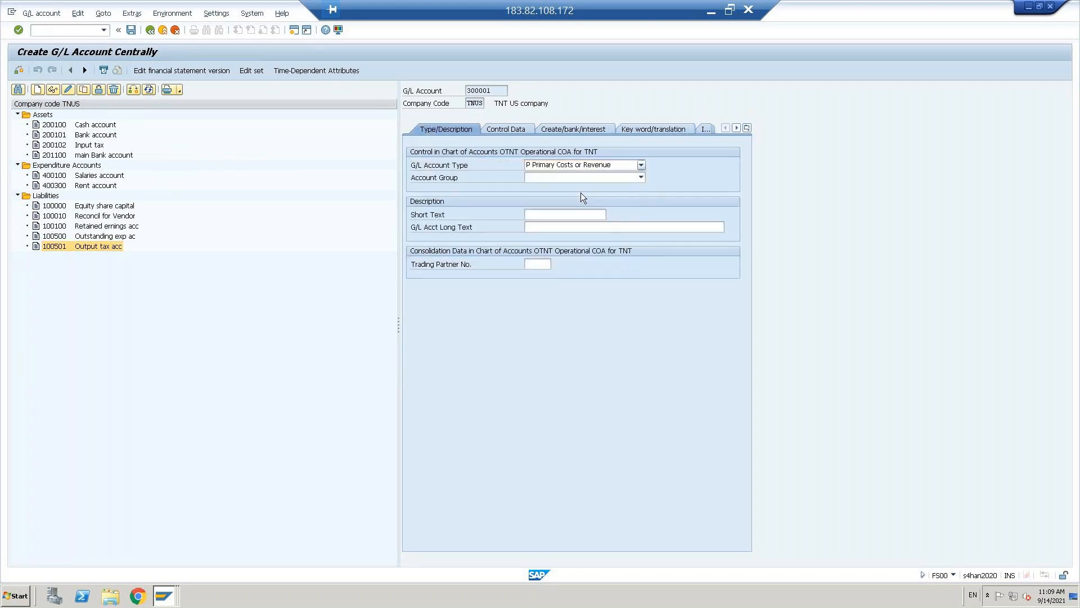
click(641, 178)
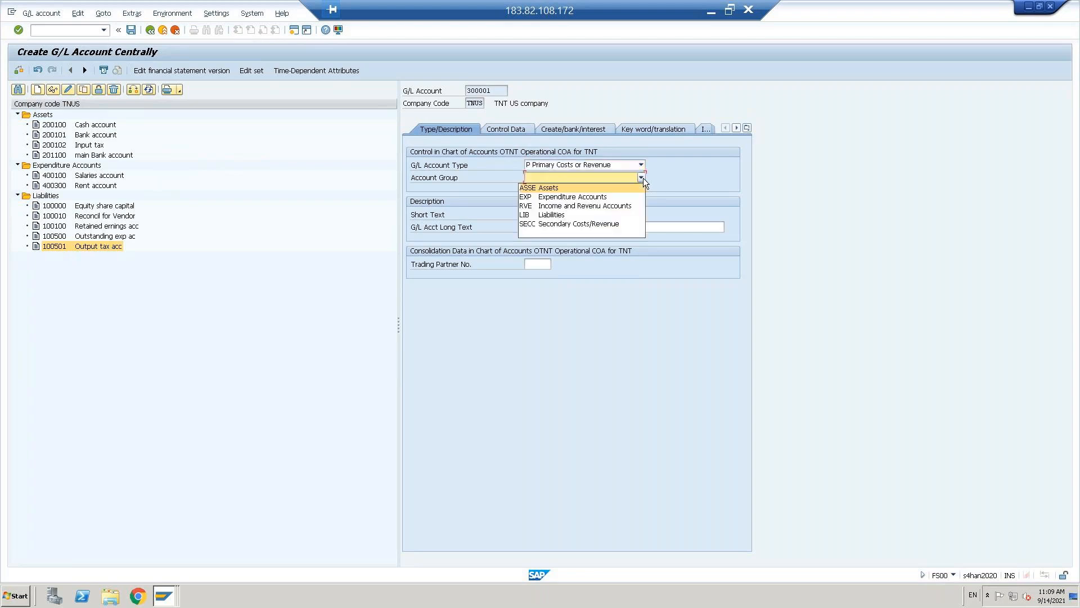
click(548, 206)
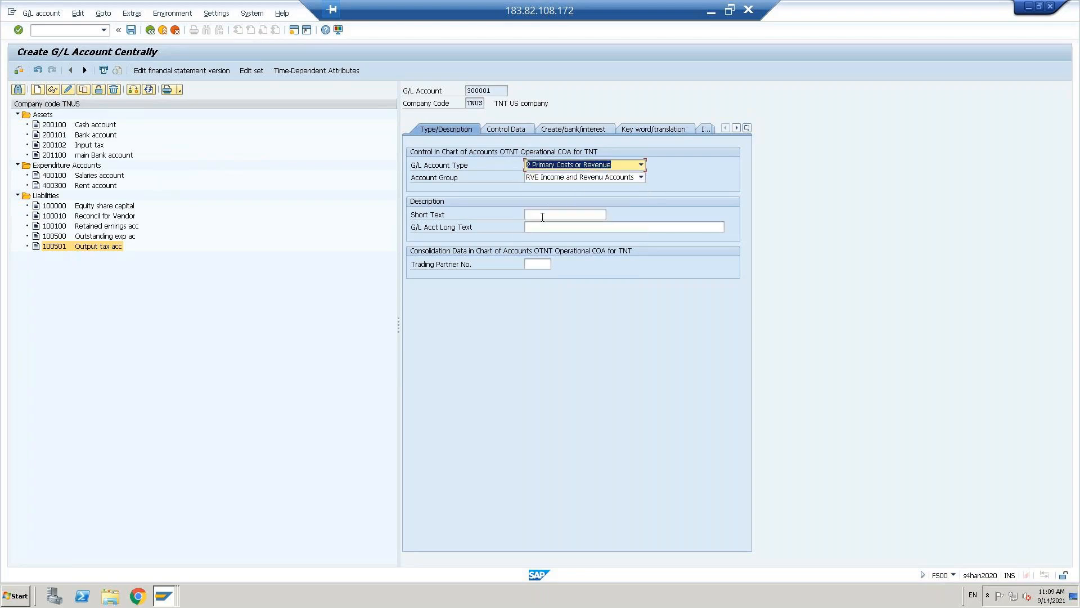
- Enter 'Sales account' as both short and long text and move to Control Data
click(542, 217)
key(Caps_Lock)
text(s)
key(Caps_Lock)
text(A)
key(BackSpace)
key(BackSpace)
text(S)
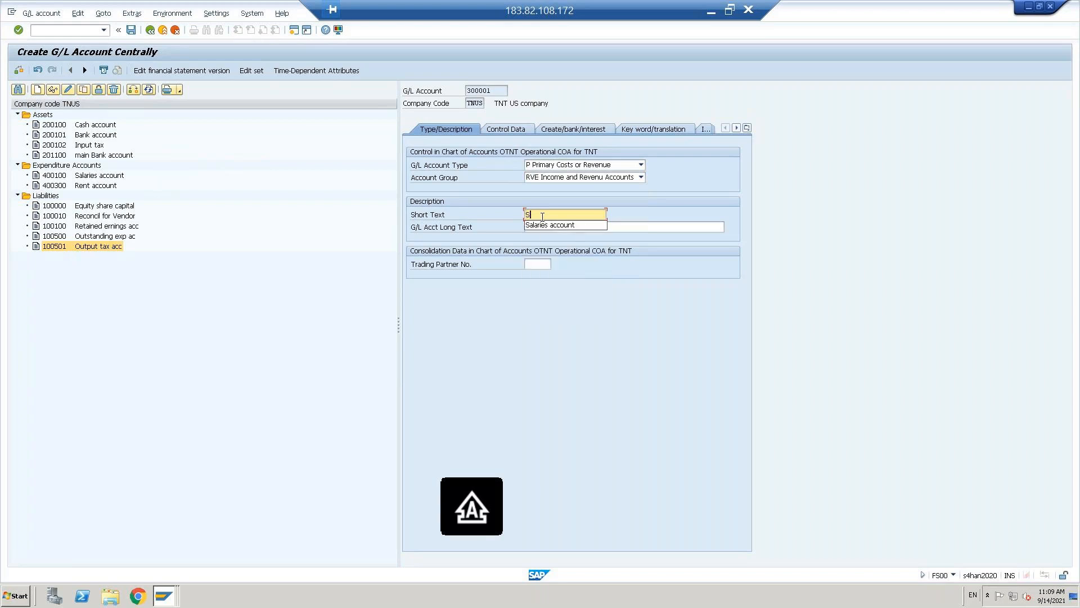
key(Caps_Lock)
text(ales account)
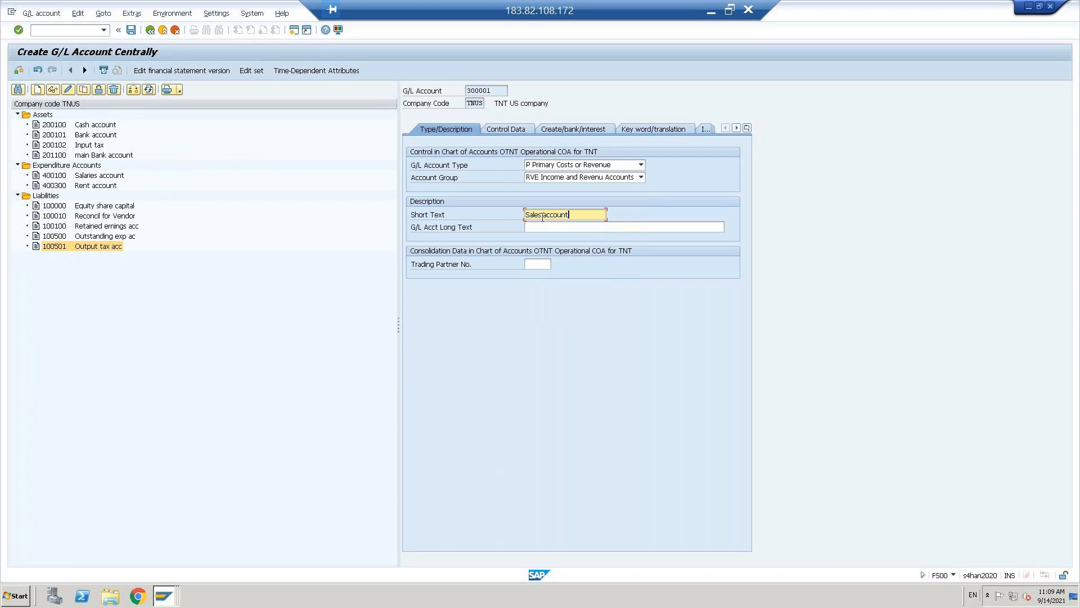
key(Tab)
text(Sales account)
key(Return)
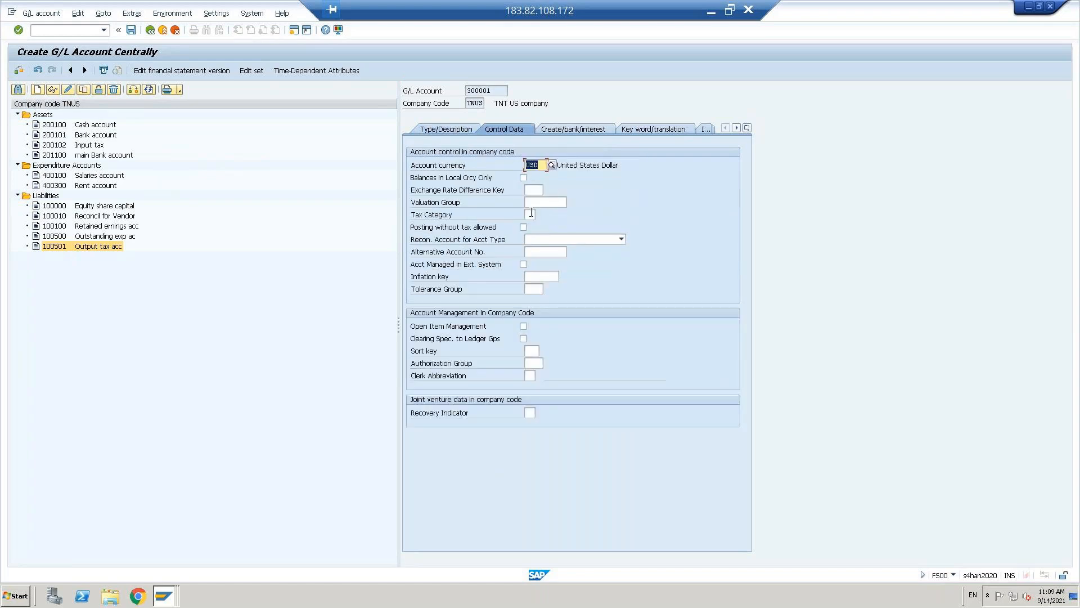
- Set tax category '+' (only output tax allowed) and sort key 001 for account 300001
click(531, 214)
click(540, 215)
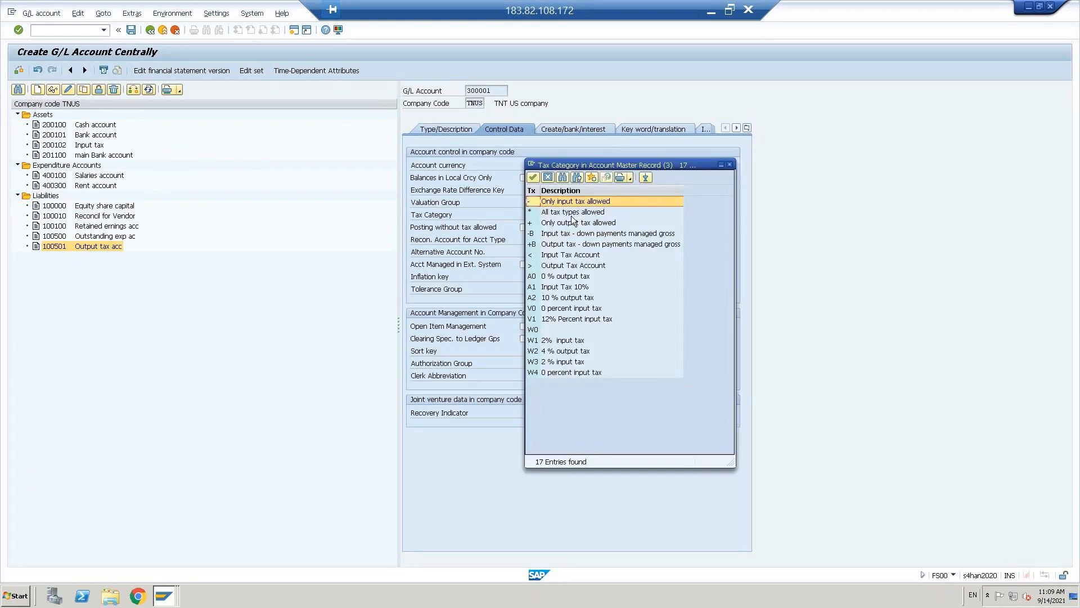
click(568, 224)
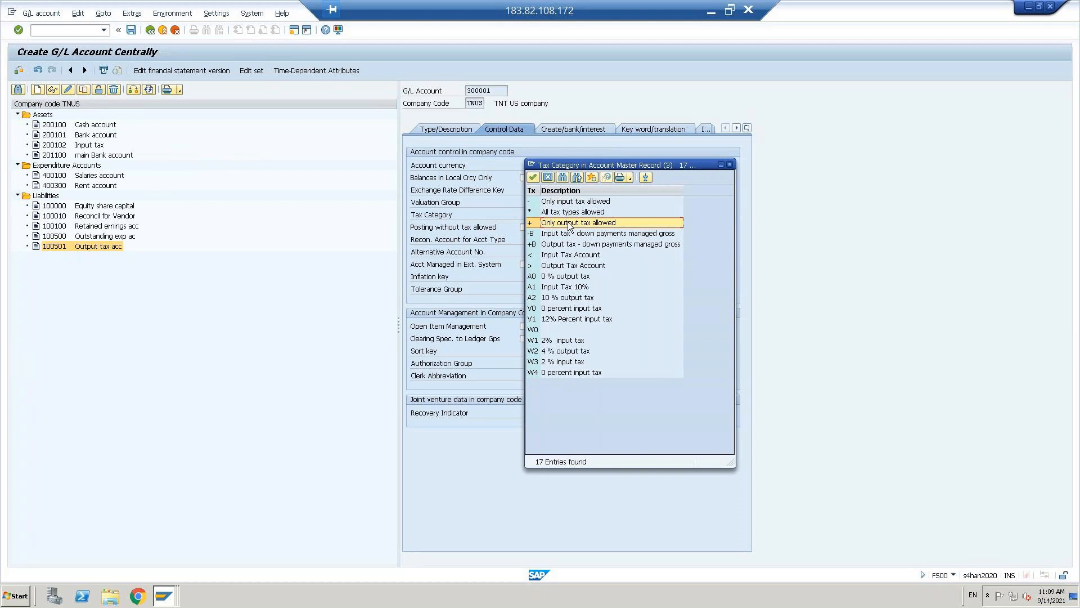
double_click(568, 223)
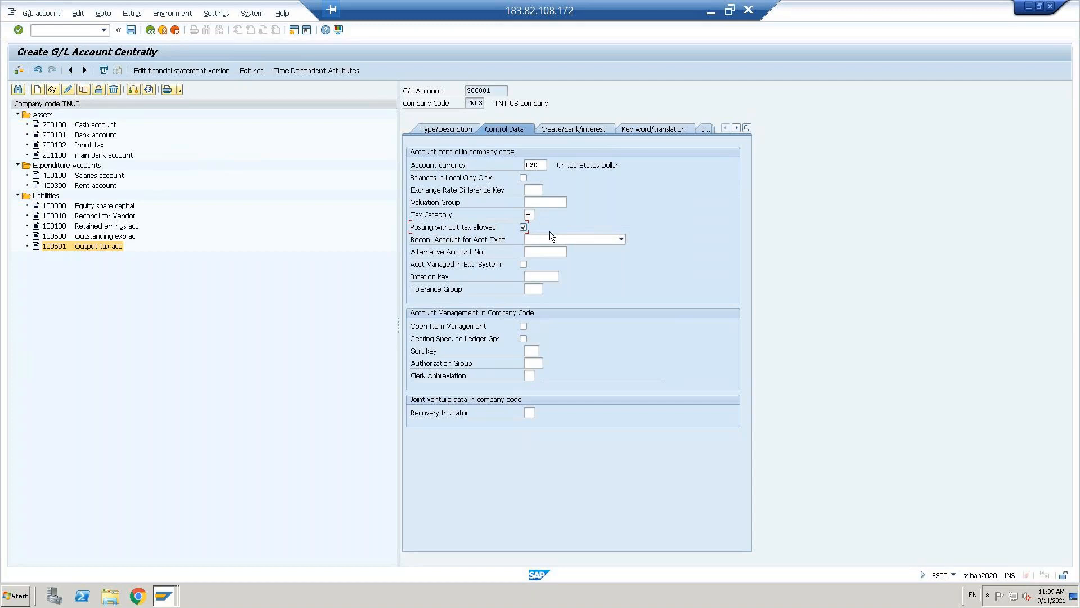
click(533, 350)
text(0)
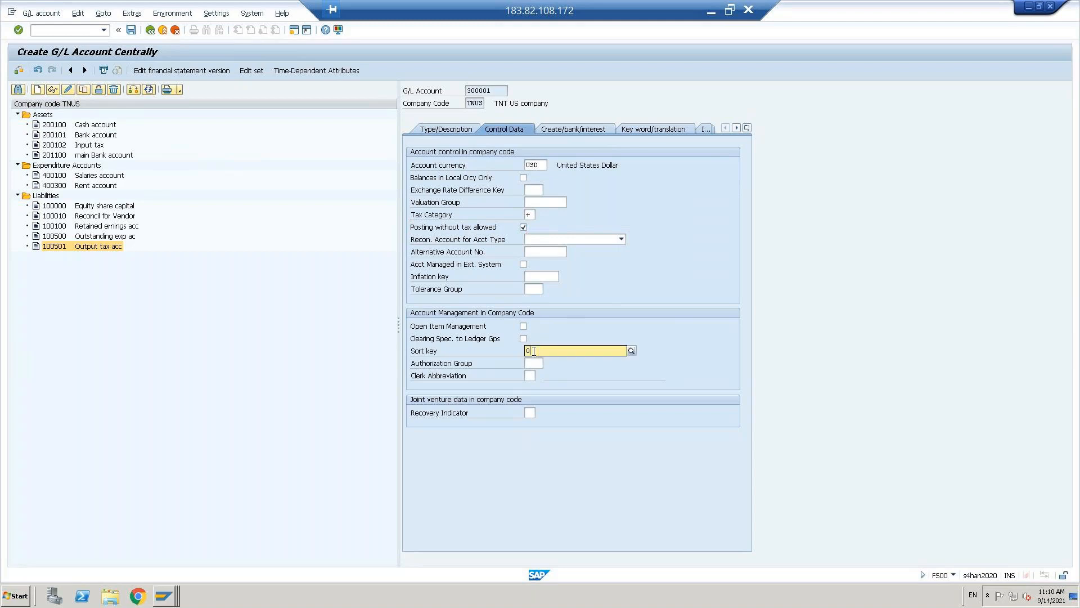
text(01)
key(Return)
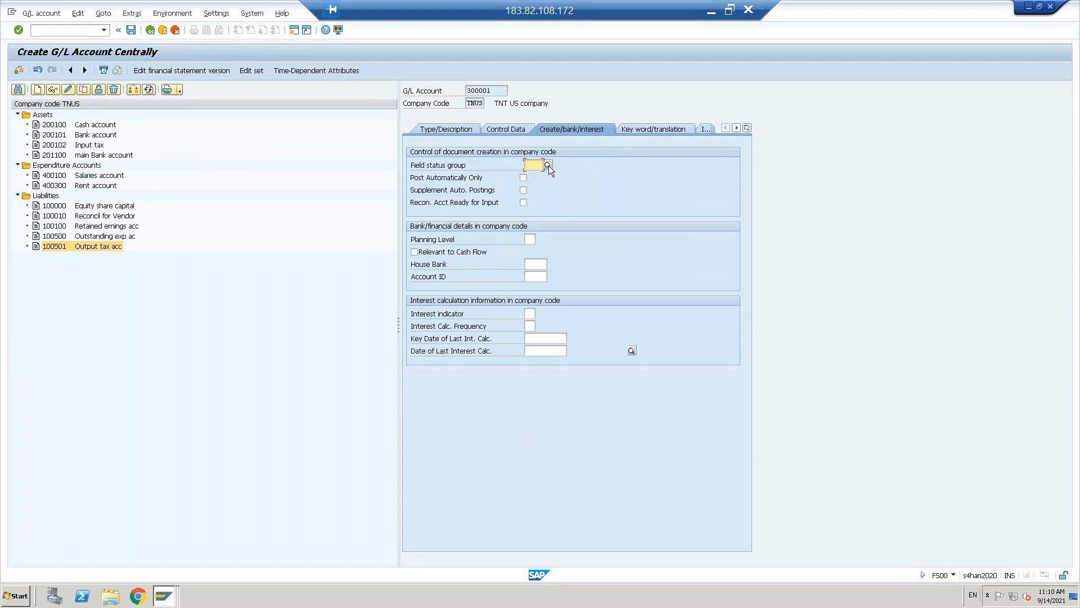
- Enter field status group G001 and save Sales account 300001
text(g001)
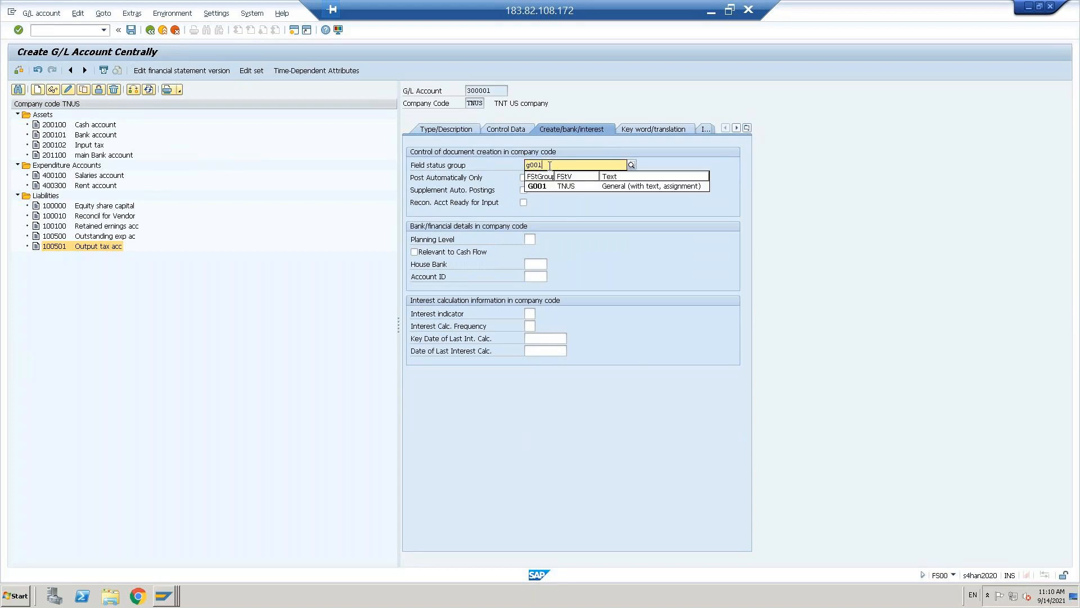
key(Return)
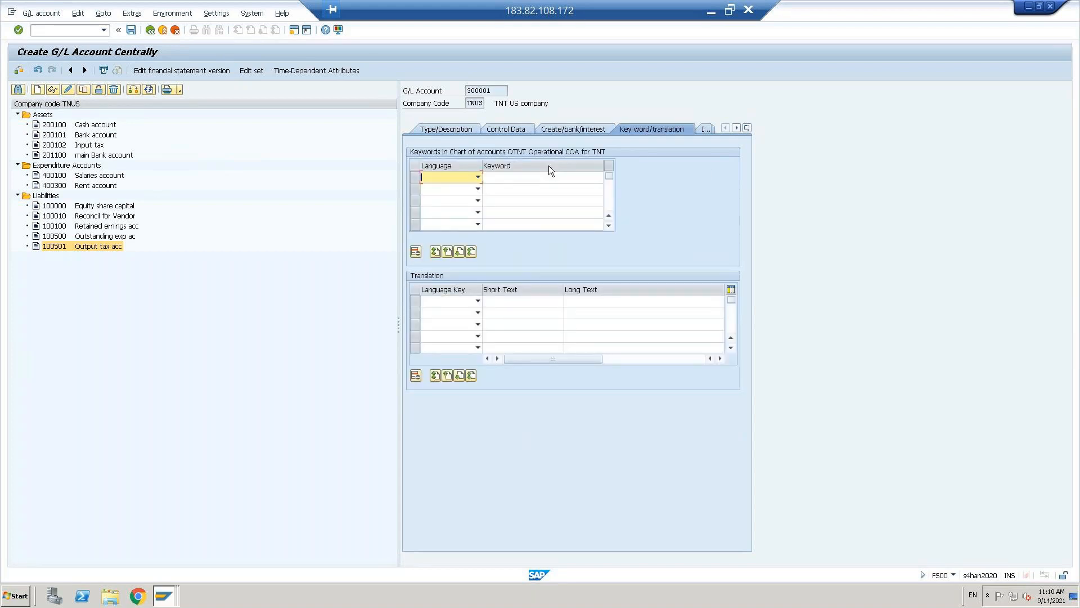
key(ctrl+s)
- Select Rent account 400300 under Expenditure Accounts and copy it
click(19, 125)
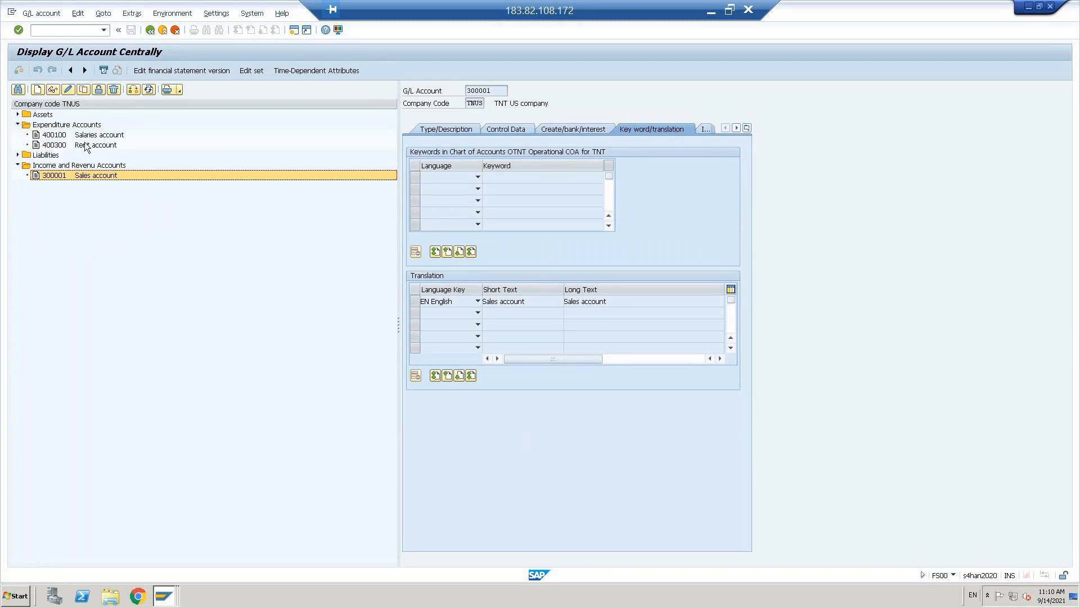
click(55, 146)
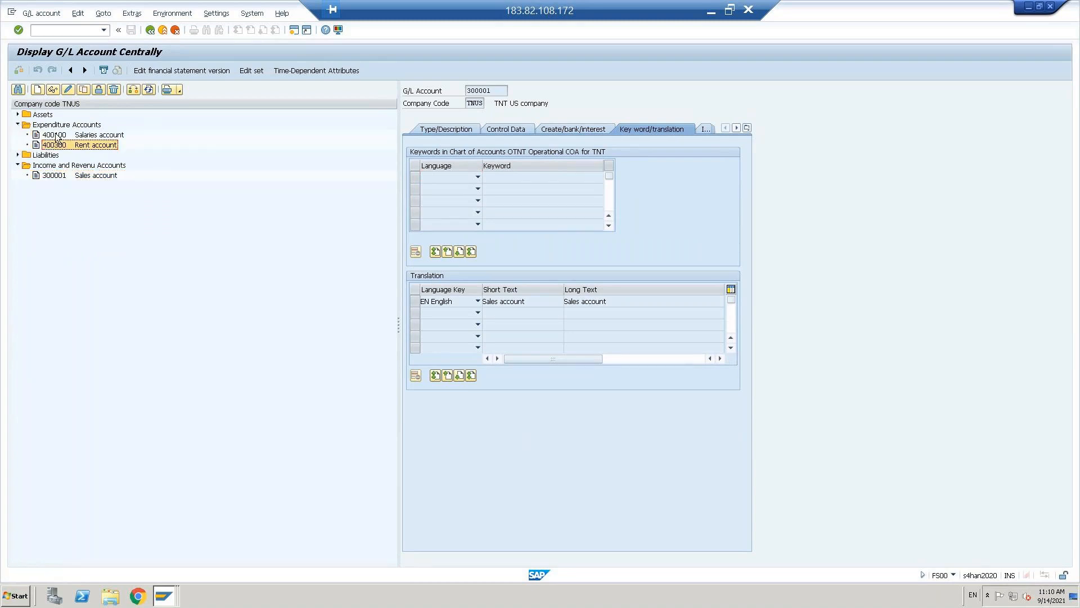
click(85, 89)
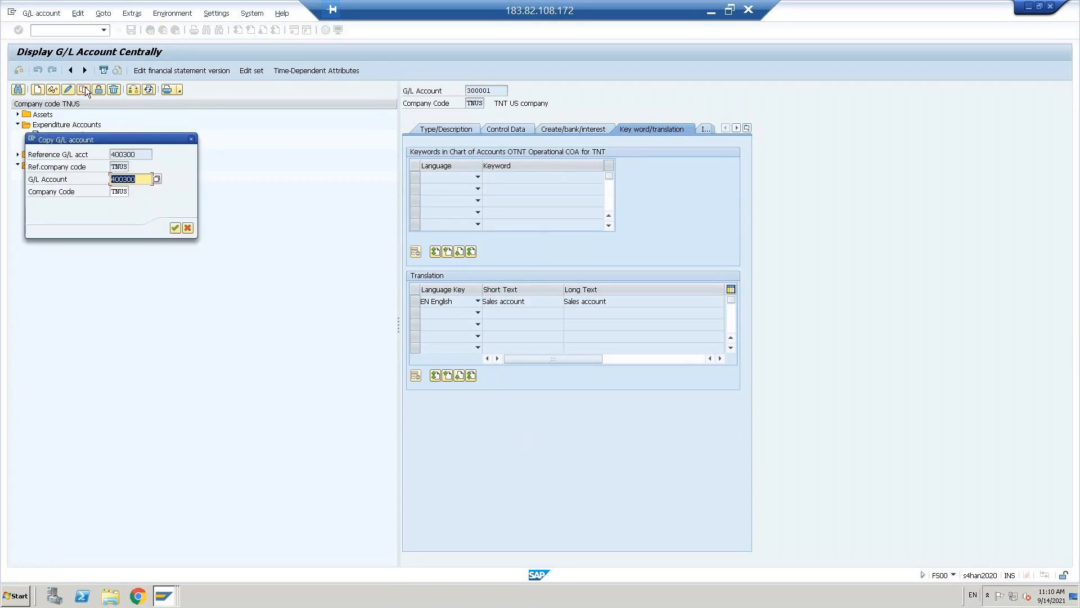
- Set the copy's account number to 400301 and confirm
click(144, 181)
key(BackSpace)
text(1)
click(175, 227)
- Replace the short and long text with 'Purchase account' and begin choosing the tax category
click(441, 130)
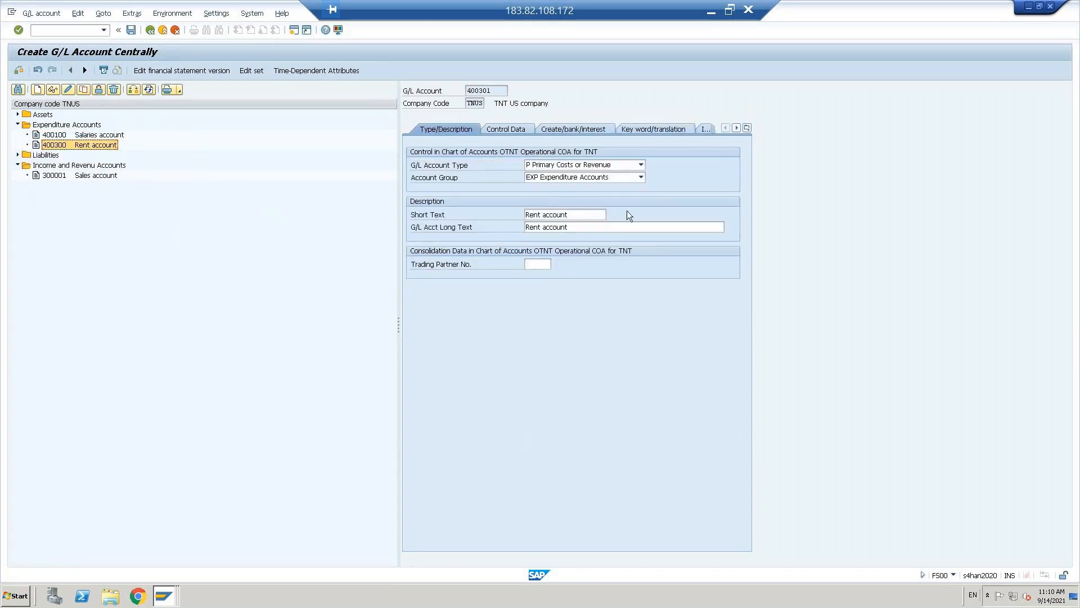
key(Down)
click(574, 212)
key(shift+Home)
text(P)
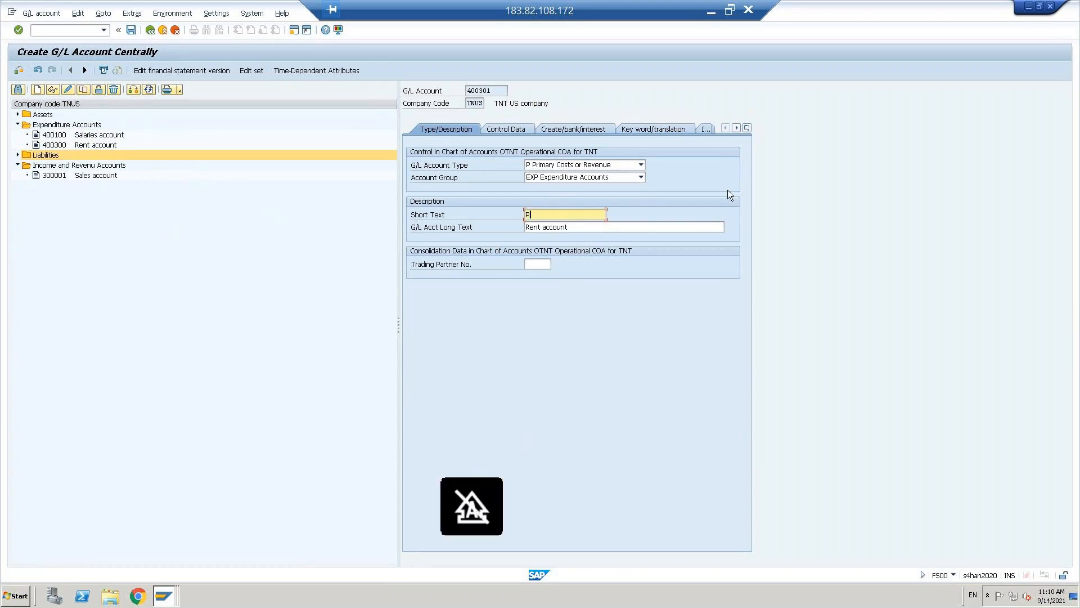
text(urchase account)
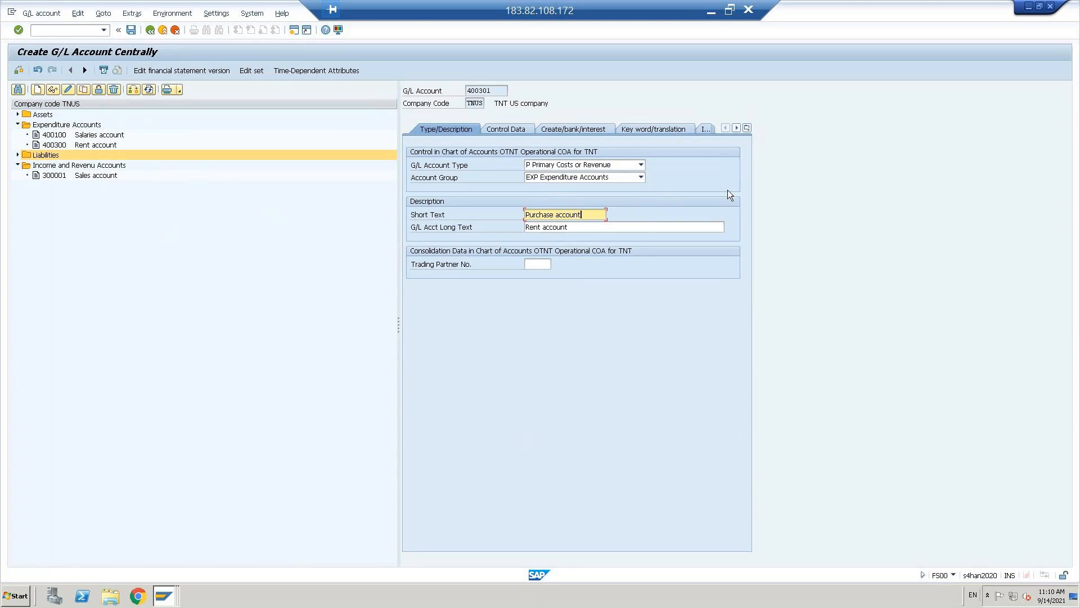
key(ctrl+a)
key(Tab)
key(ctrl+v)
key(Return)
click(533, 215)
key(F4)
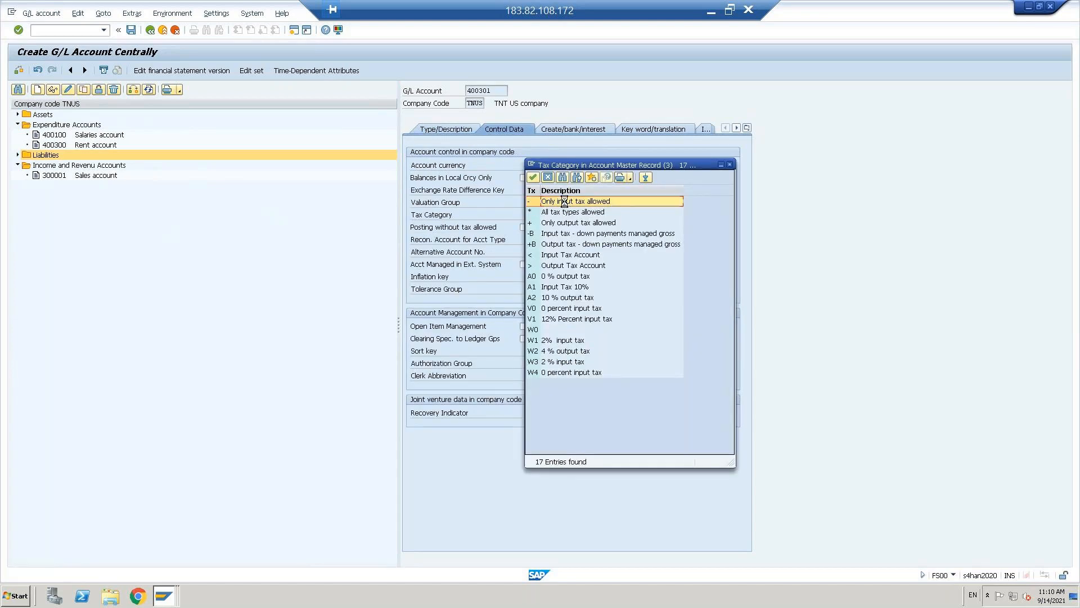
- Set tax category '-' (only input tax allowed) and save Purchase account 400301
click(569, 203)
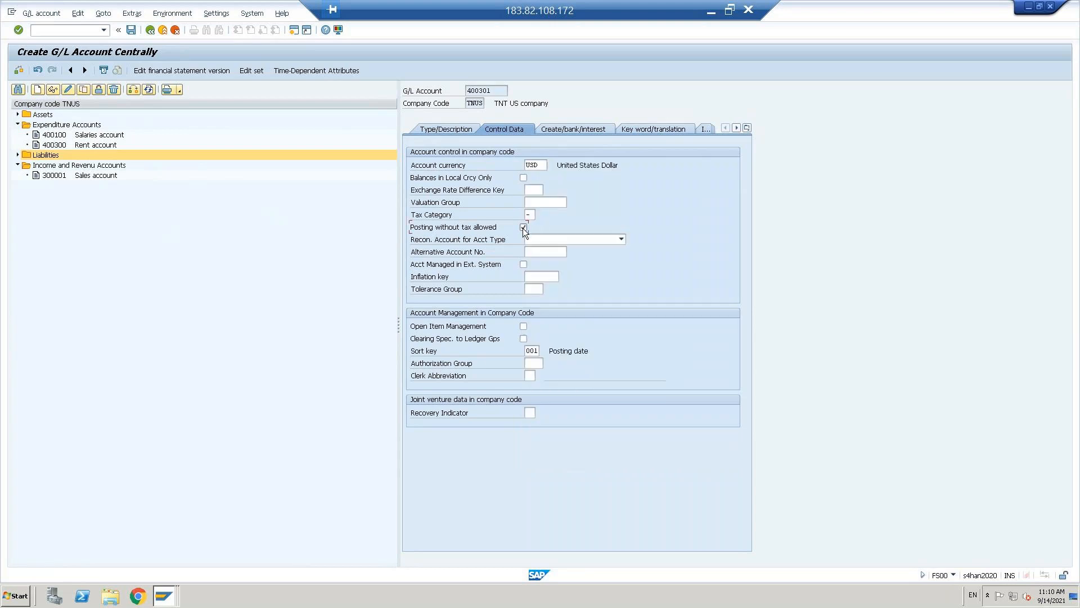
click(565, 128)
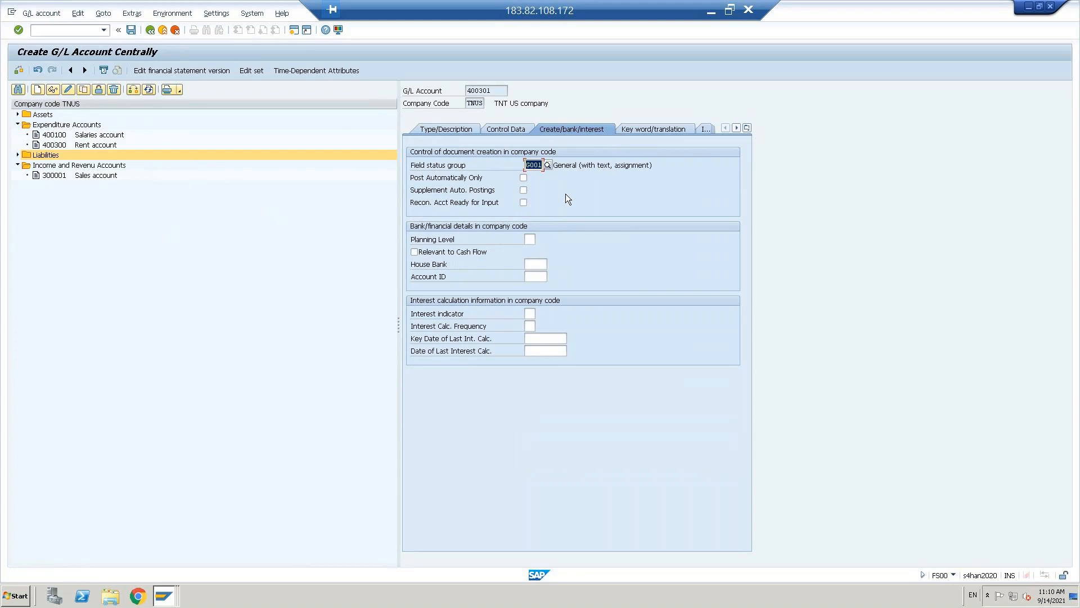
key(Return)
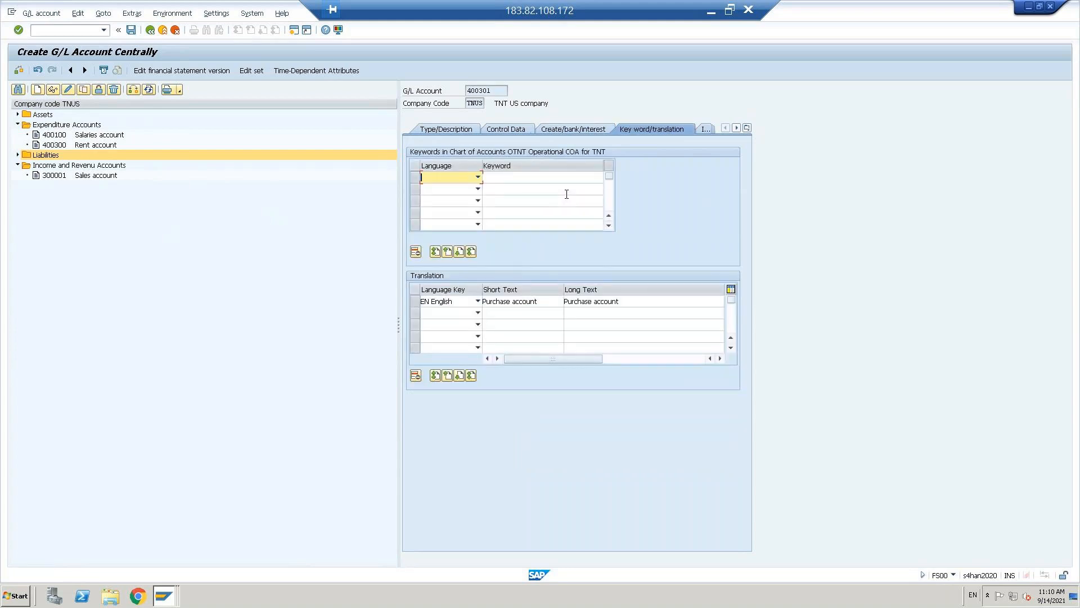
key(ctrl+s)
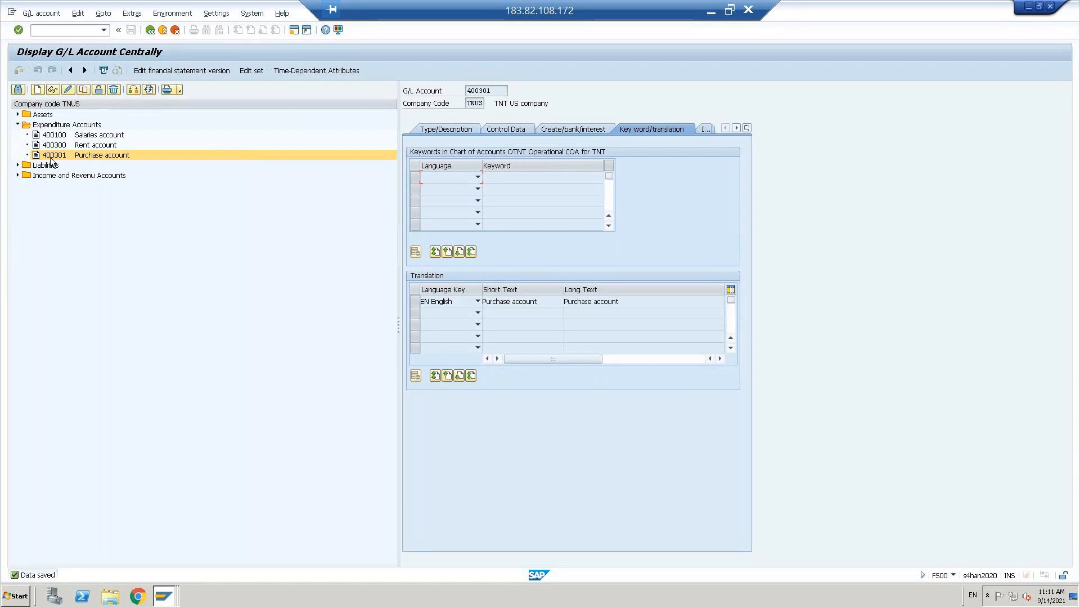
- Select Sales account 300001 under Income and Revenue Accounts and open a second SAP session
click(48, 180)
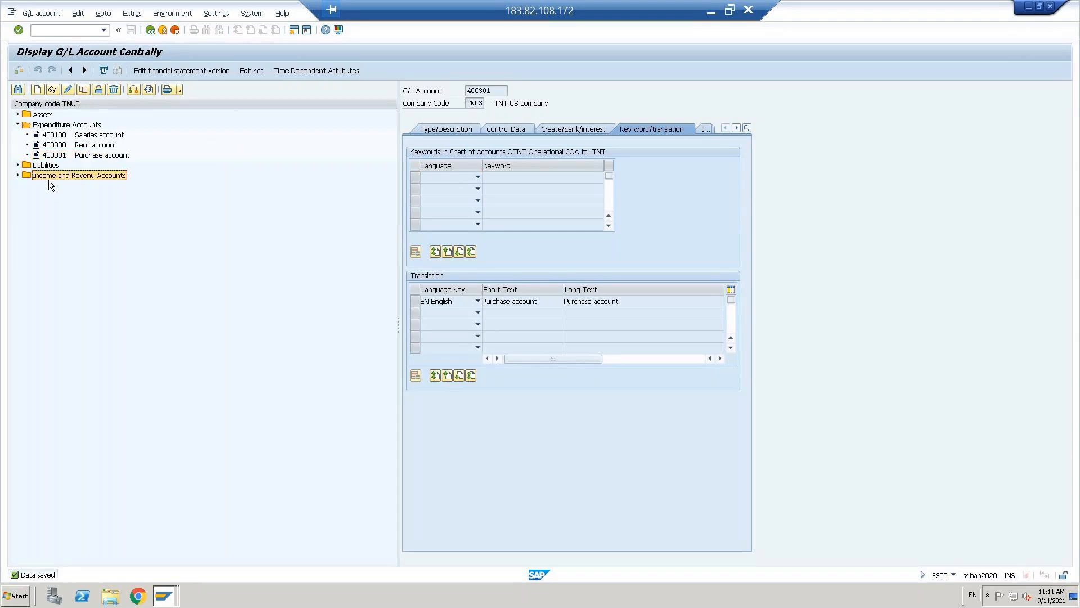
click(17, 176)
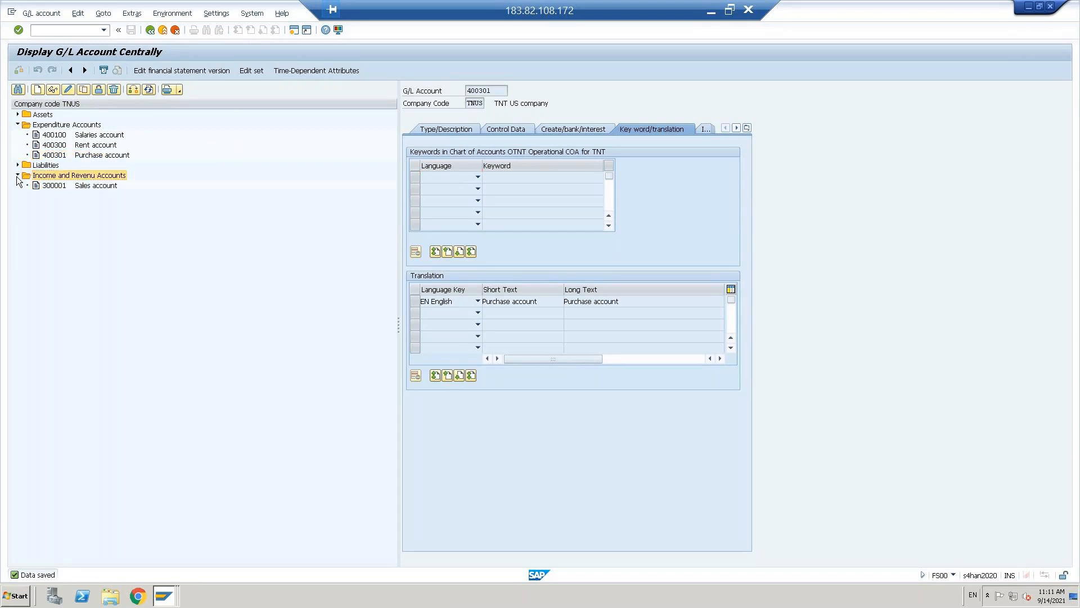
click(55, 186)
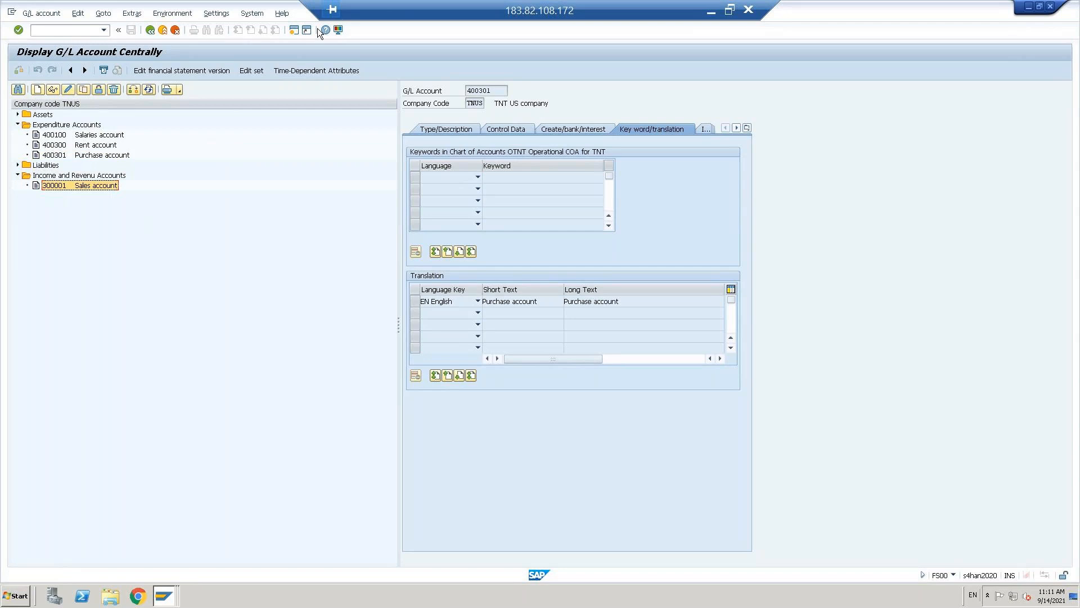
click(293, 30)
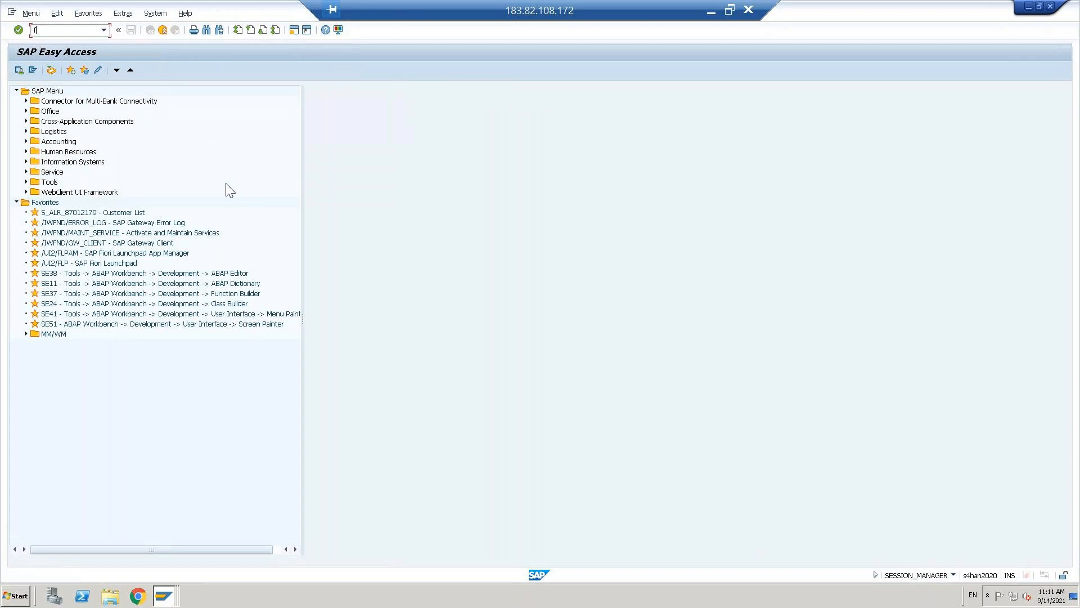
- Open FB60 vendor invoice entry, switch company code to TNUS, then minimize the SAP window
text(60)
key(Return)
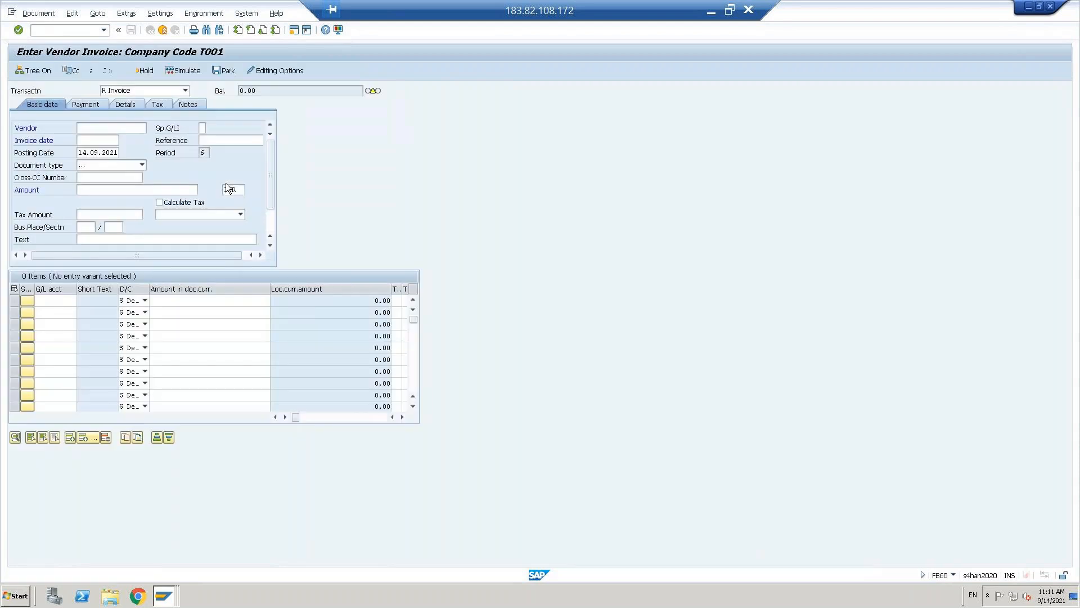
scroll(274, 224, down, 3)
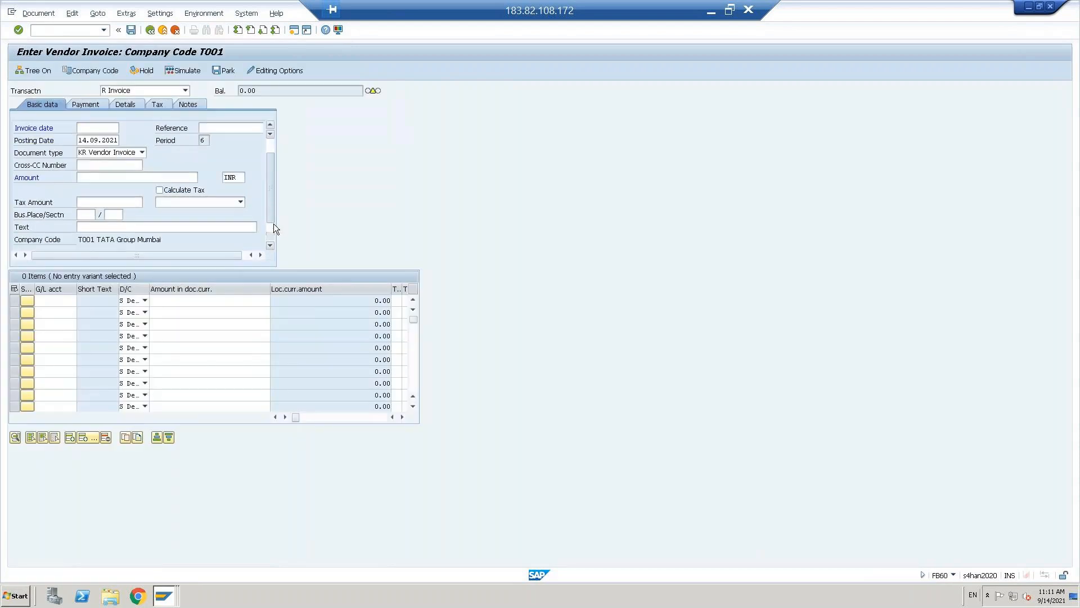
click(89, 72)
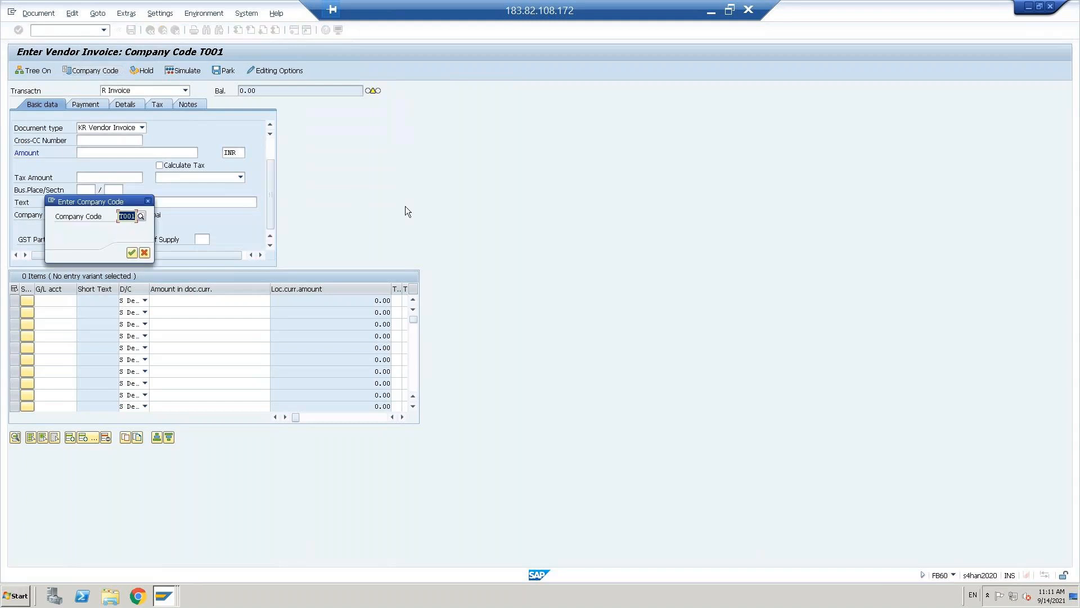
text(tnus)
key(Return)
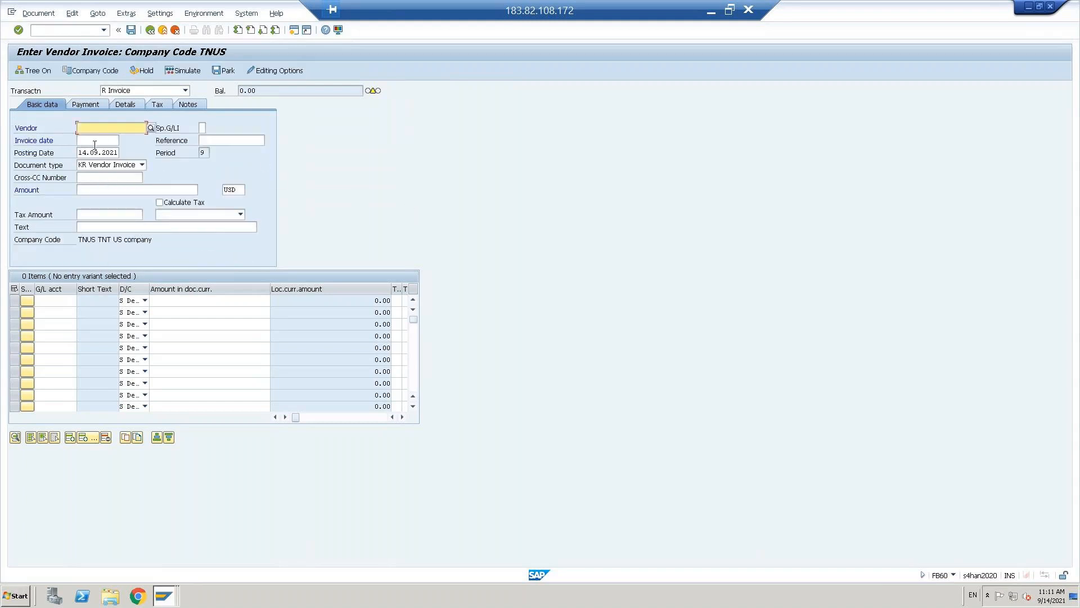
click(151, 128)
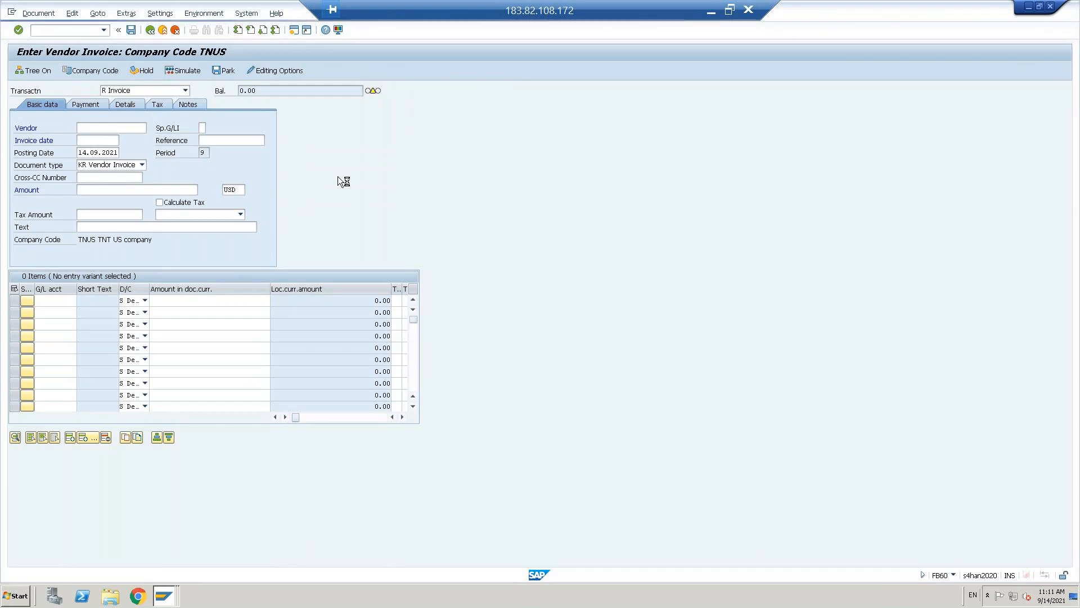
click(712, 14)
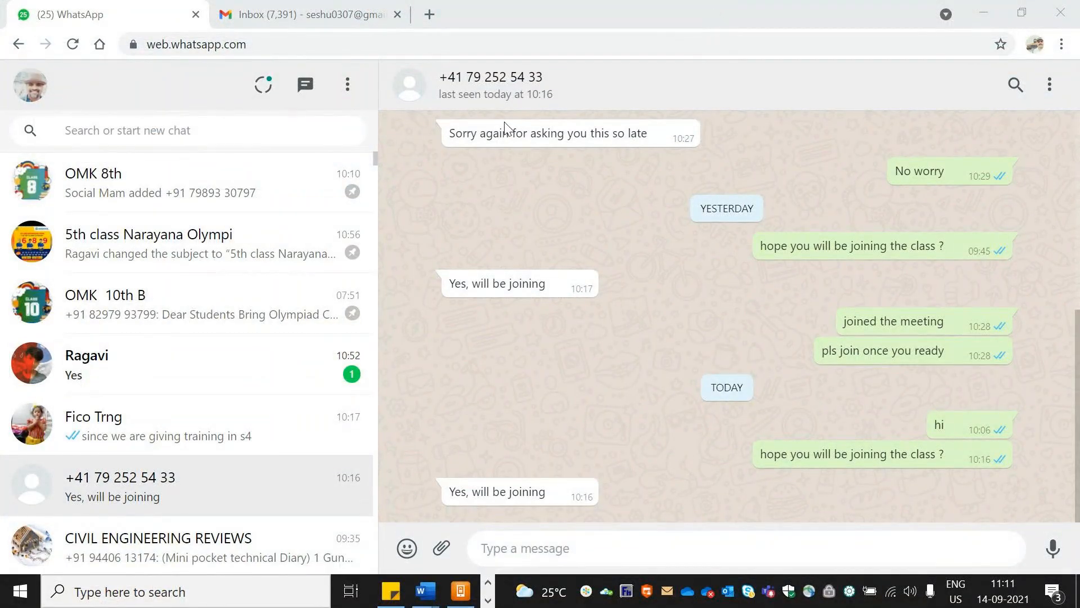
- Switch from WhatsApp Web back to the SAP vendor invoice screen for TNUS
key(alt+Tab)
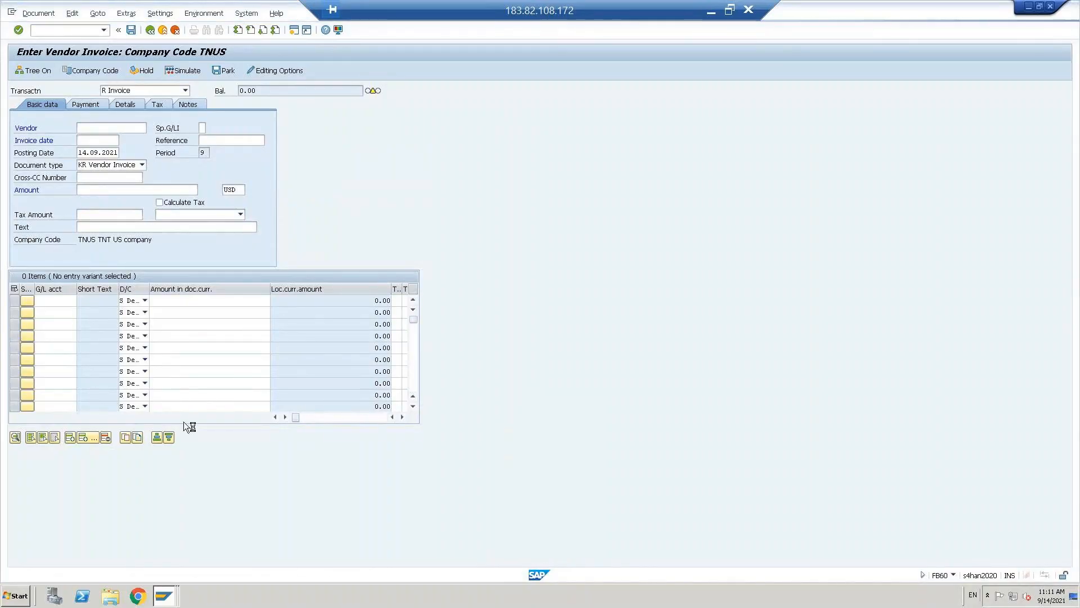
- Check vendor 600000000 in the Vendor Line Item Display window, then return to the invoice
click(161, 598)
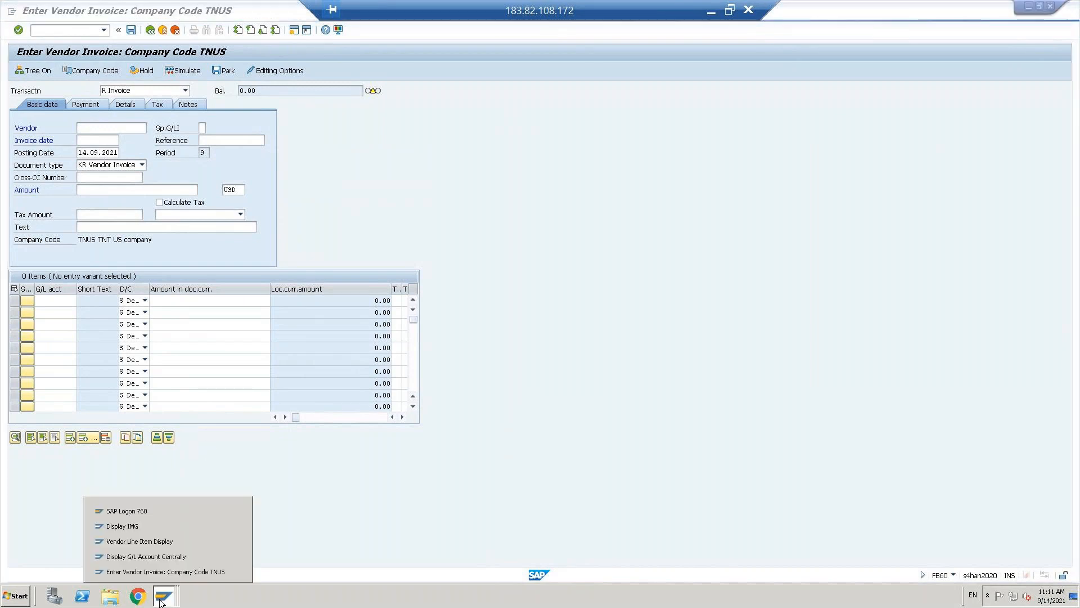
click(140, 542)
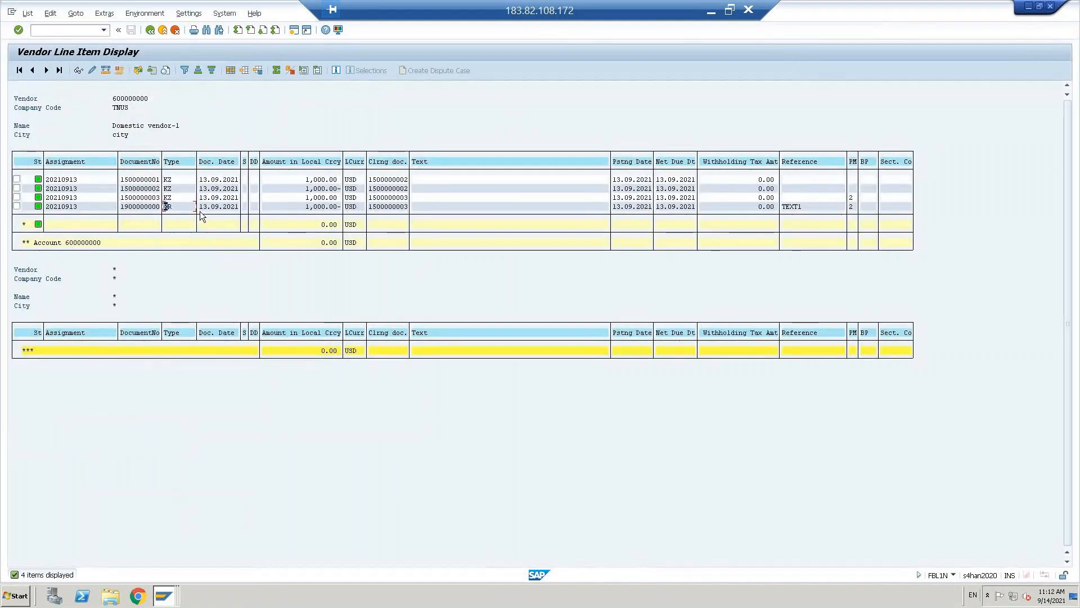
click(115, 98)
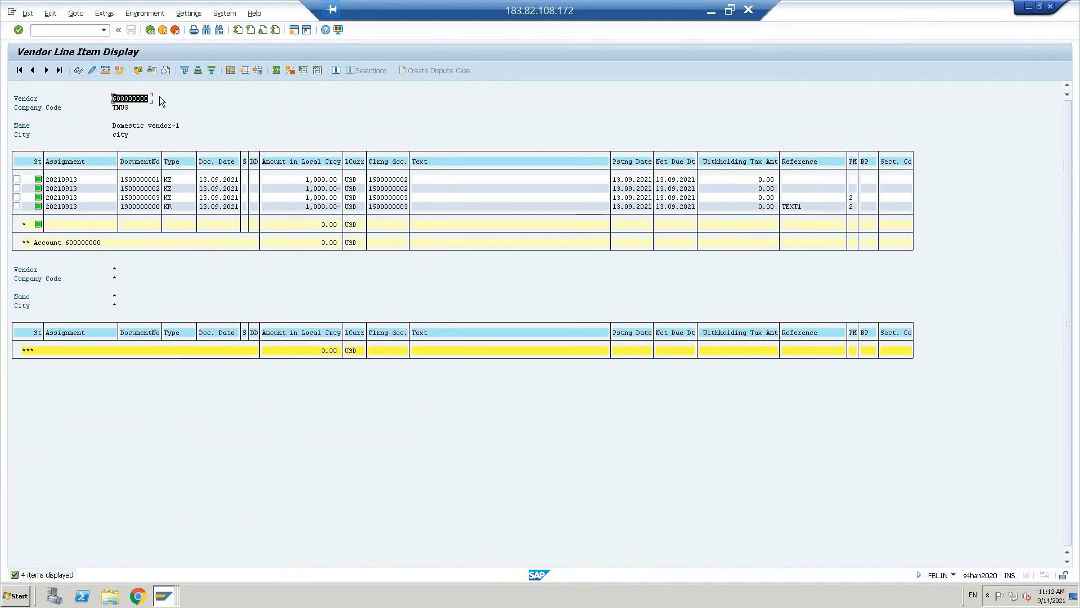
key(alt+Tab)
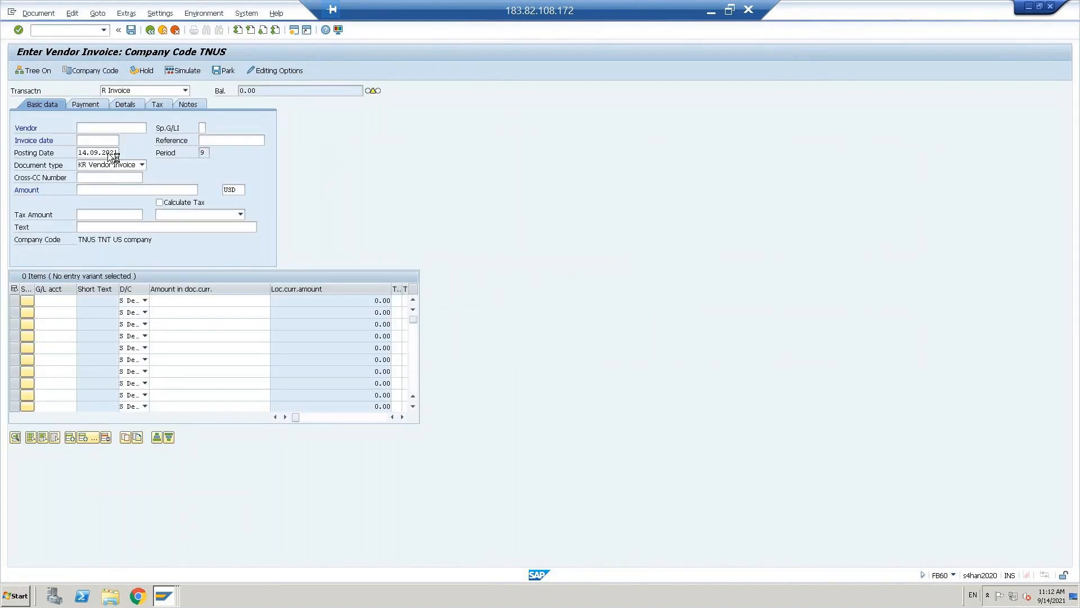
- Bring the Vendor Line Item Display window back and start entering transaction /nfbl
click(164, 595)
click(150, 546)
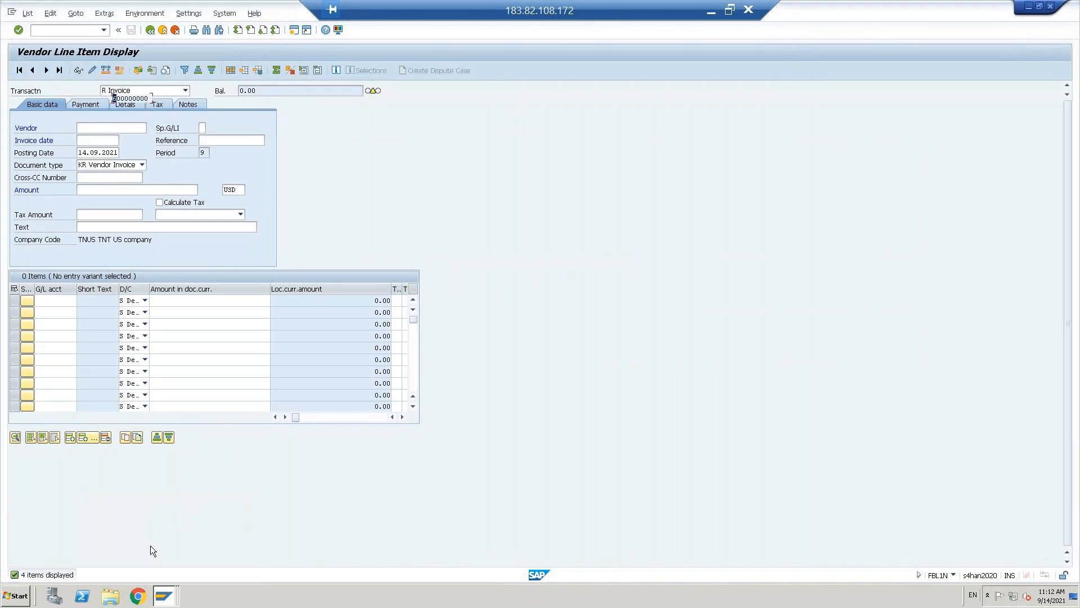
click(84, 31)
text(/nfbl)
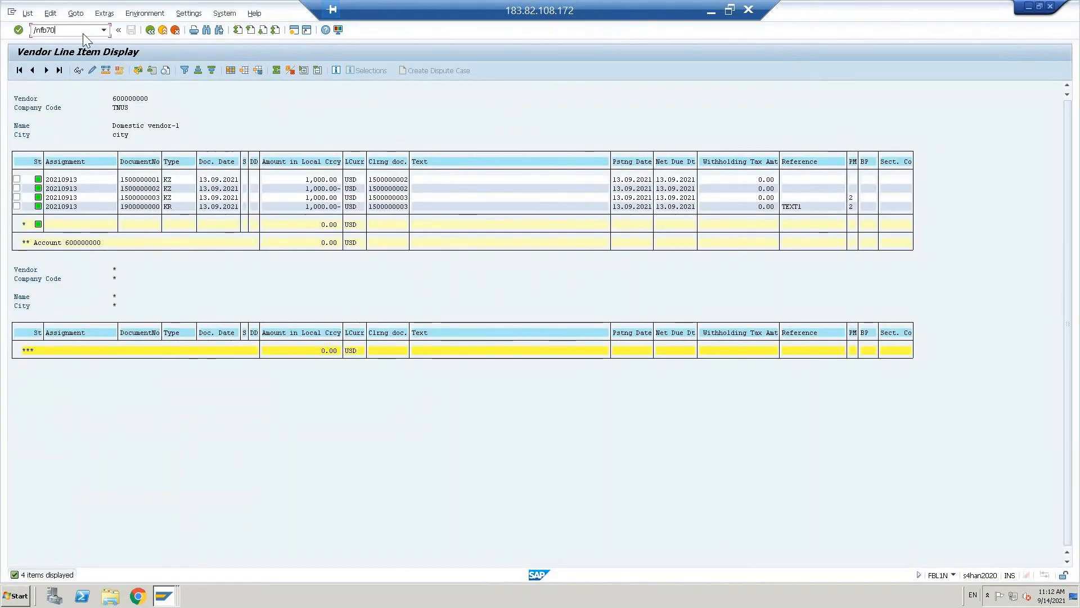
- Open the customer invoice entry (FB70) and change its company code from 5555 to TNUS
key(Return)
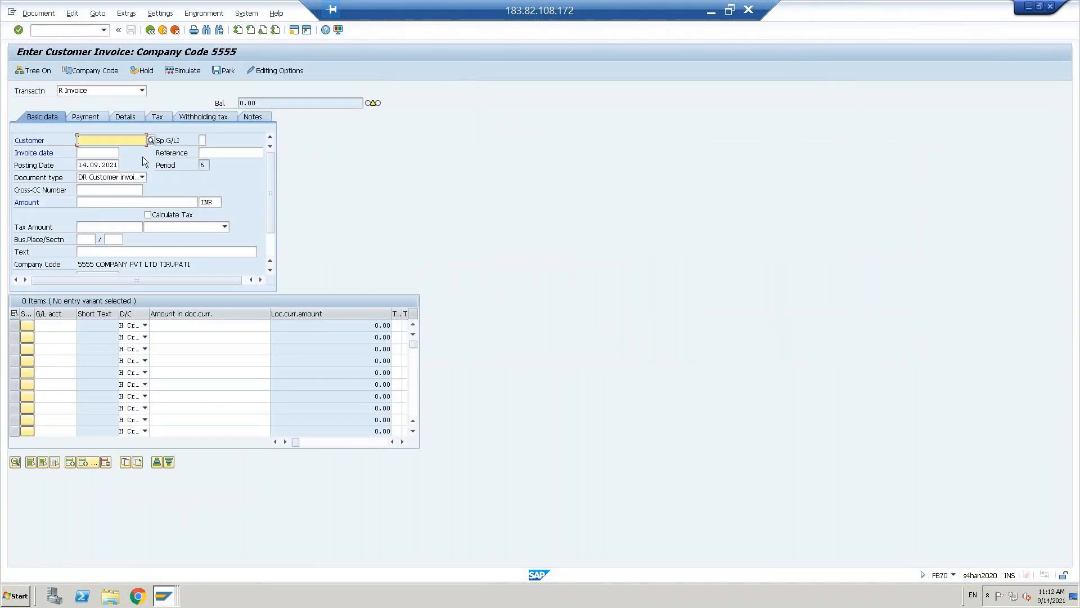
click(100, 69)
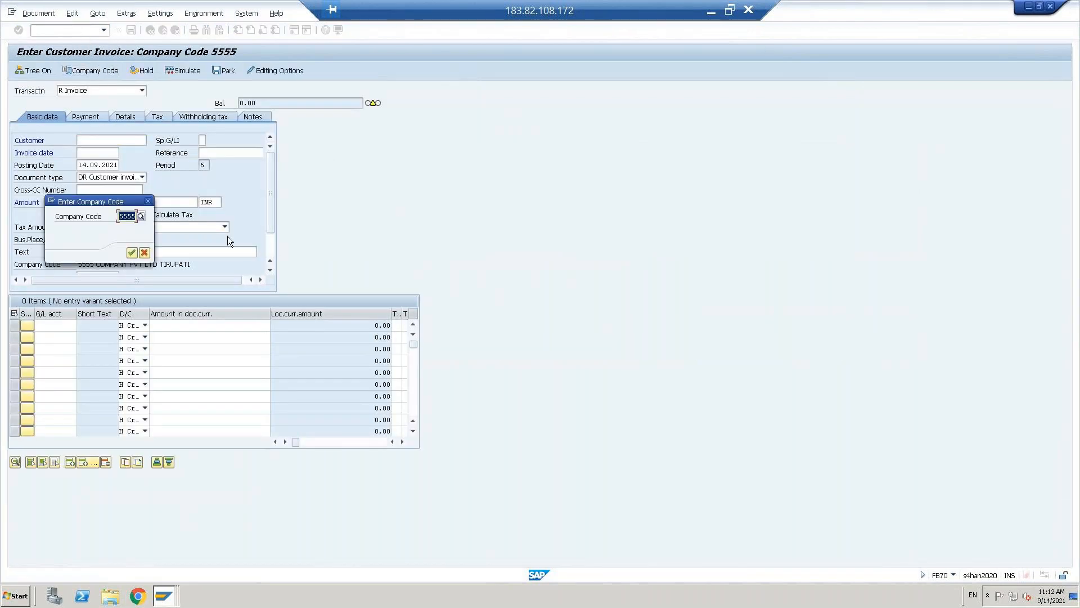
key(BackSpace)
text(tnus)
key(Return)
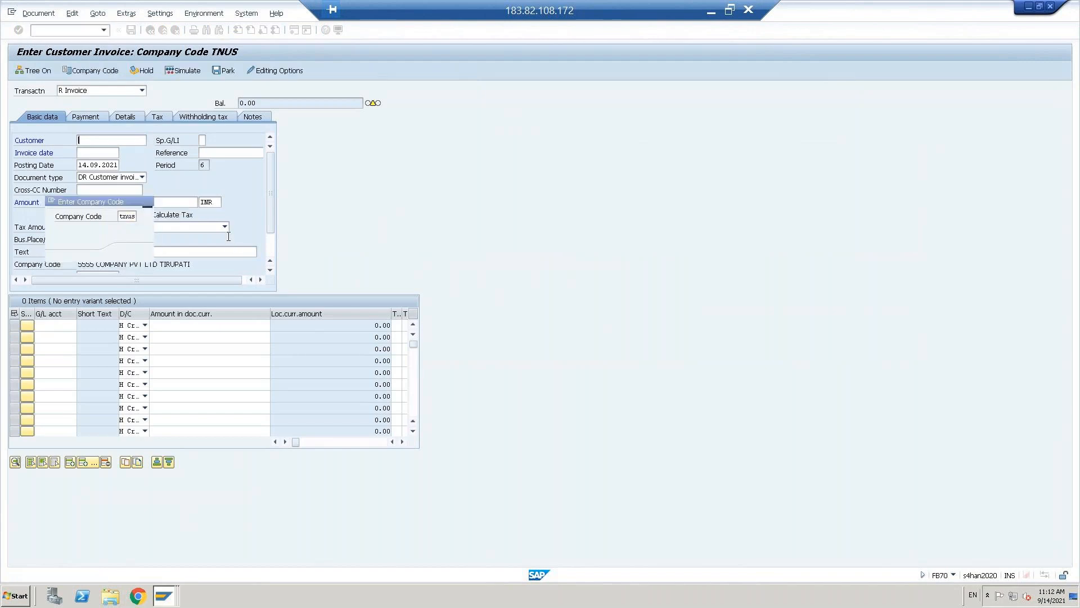
key(alt+Tab)
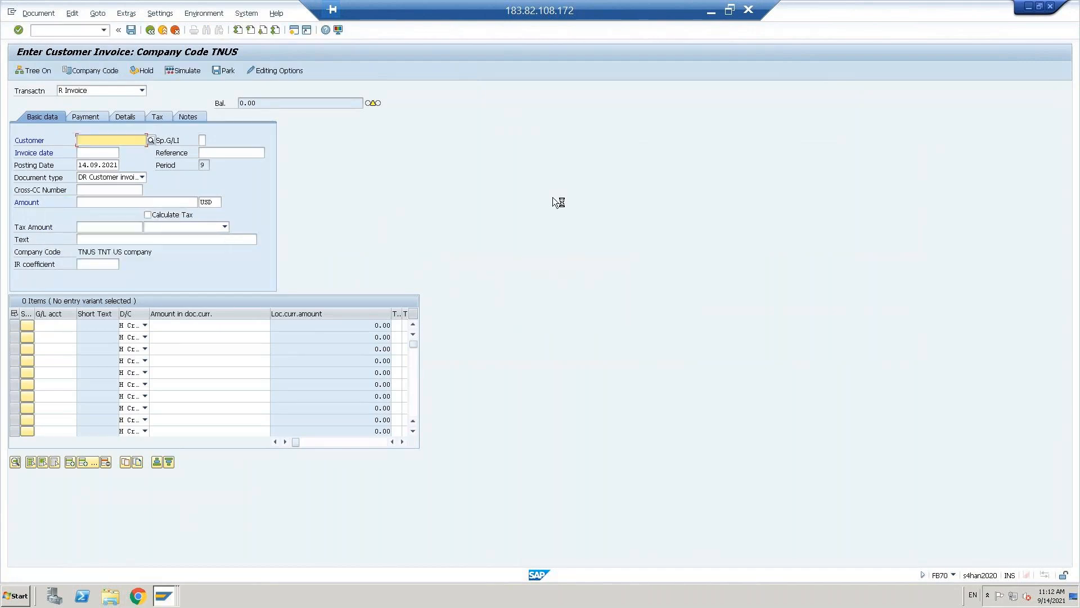
key(alt+Tab)
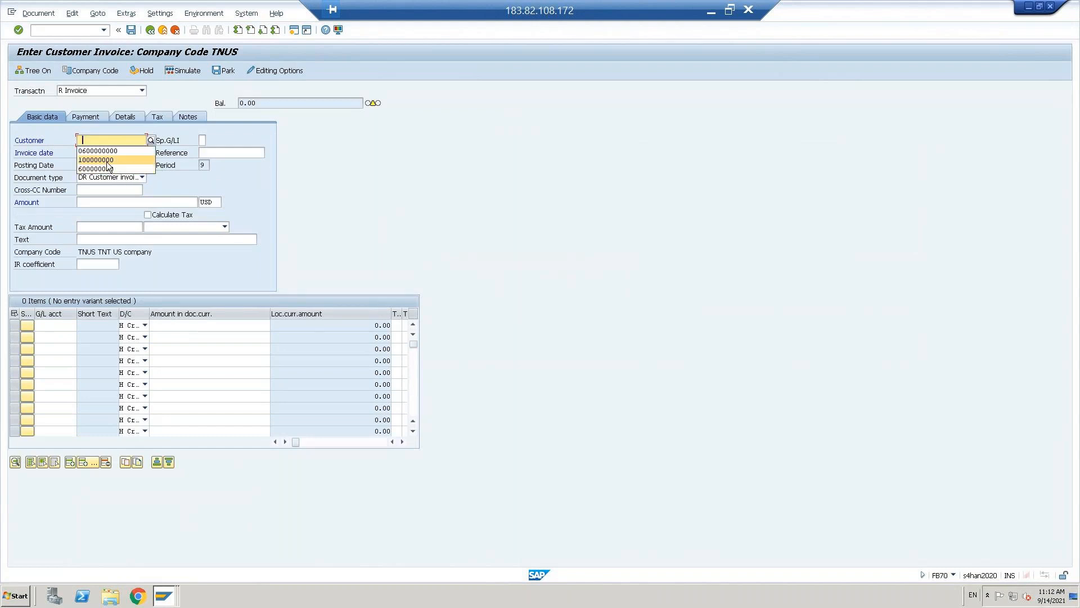
- Choose customer 100000000 and copy the posting date 14.09.2021 into the invoice date
click(107, 161)
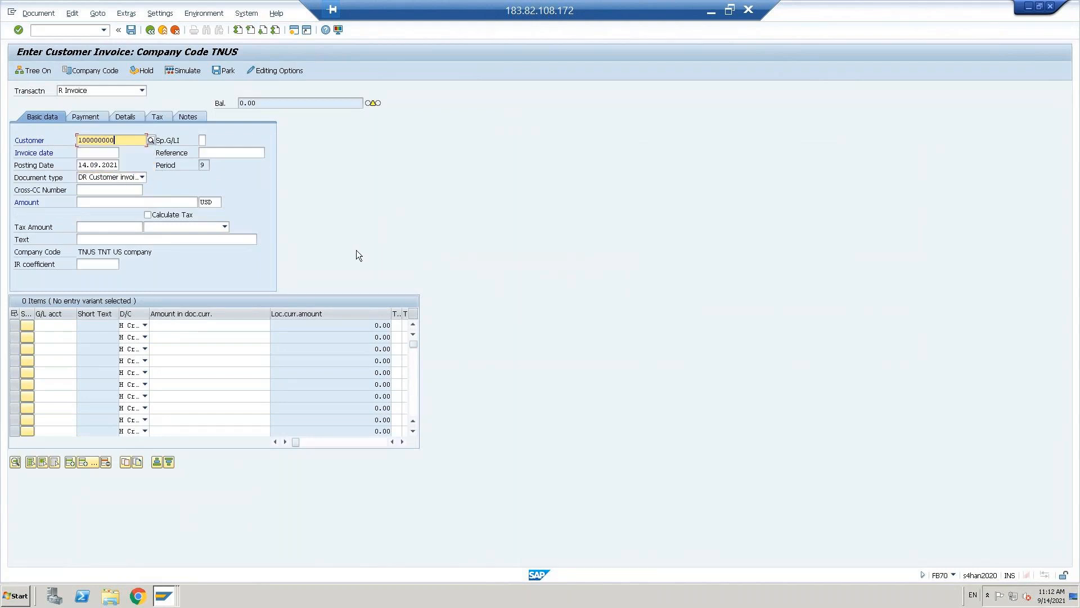
click(98, 163)
key(ctrl+a)
key(ctrl+c)
key(Up)
key(ctrl+v)
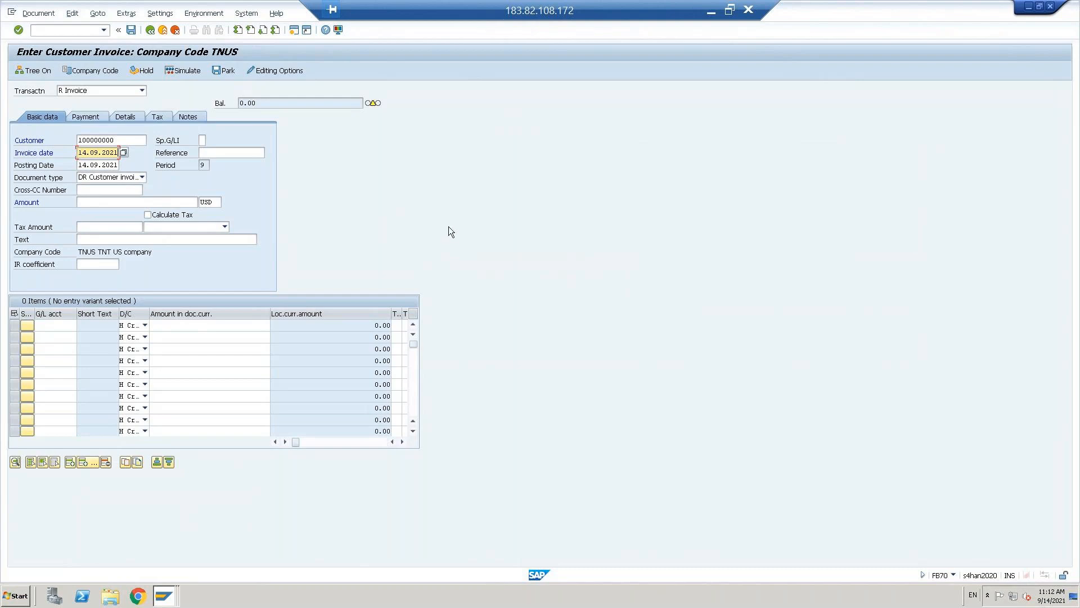
click(72, 32)
- Start a new organization business partner with grouping DCUS Domestic customer
text(/nbp)
key(Return)
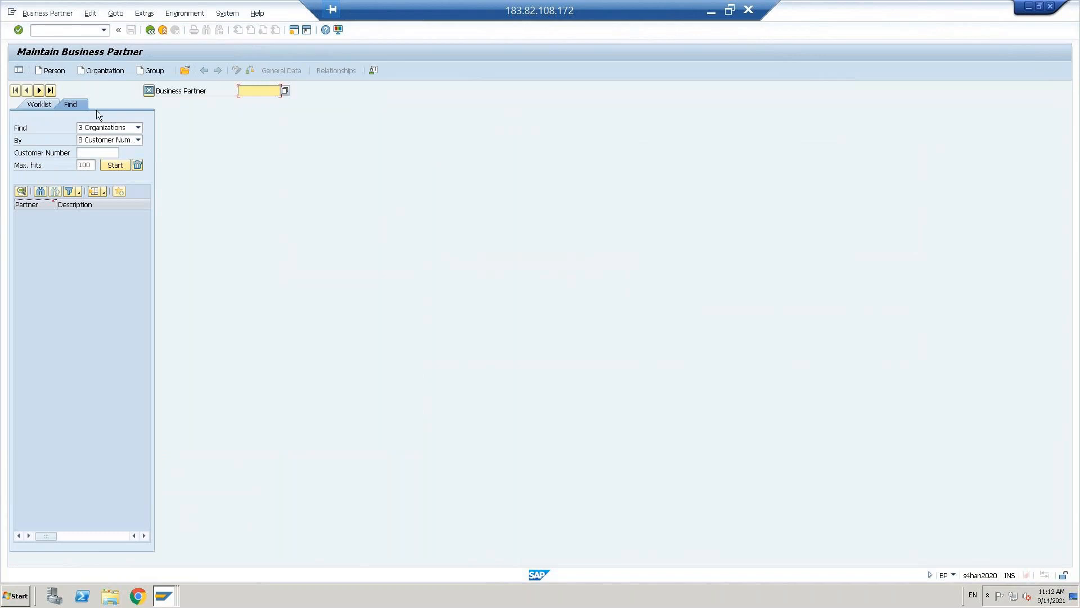
click(97, 71)
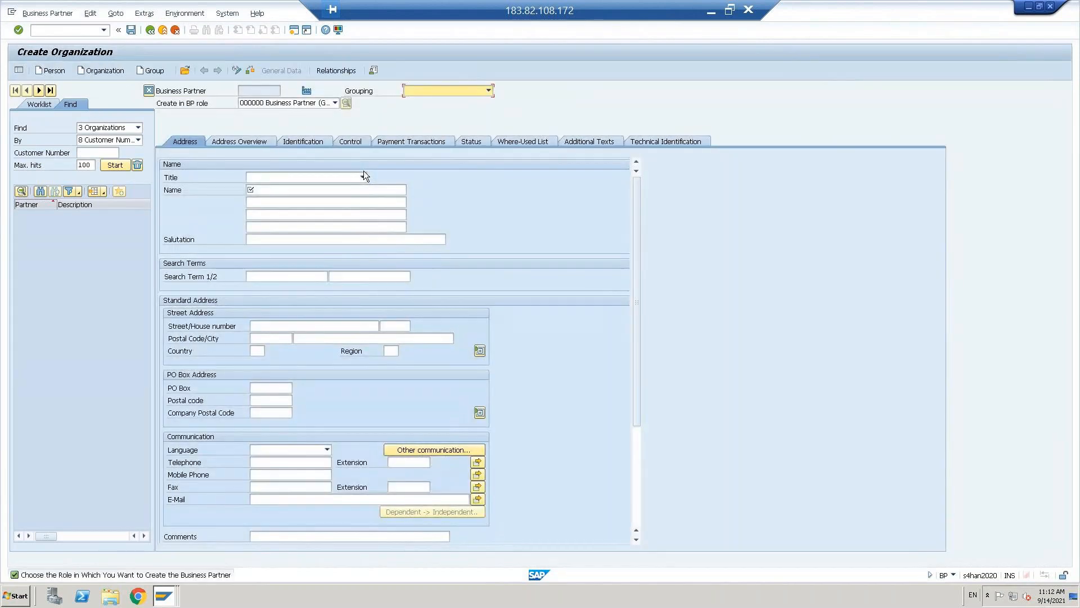
click(491, 90)
key(d)
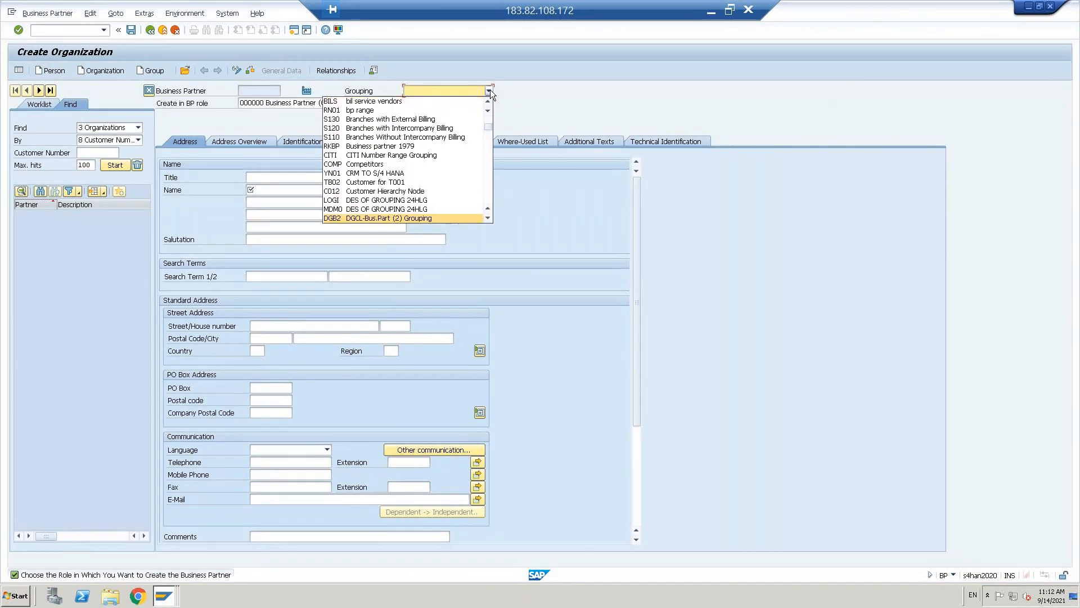
key(d)
key(d)
key(d)
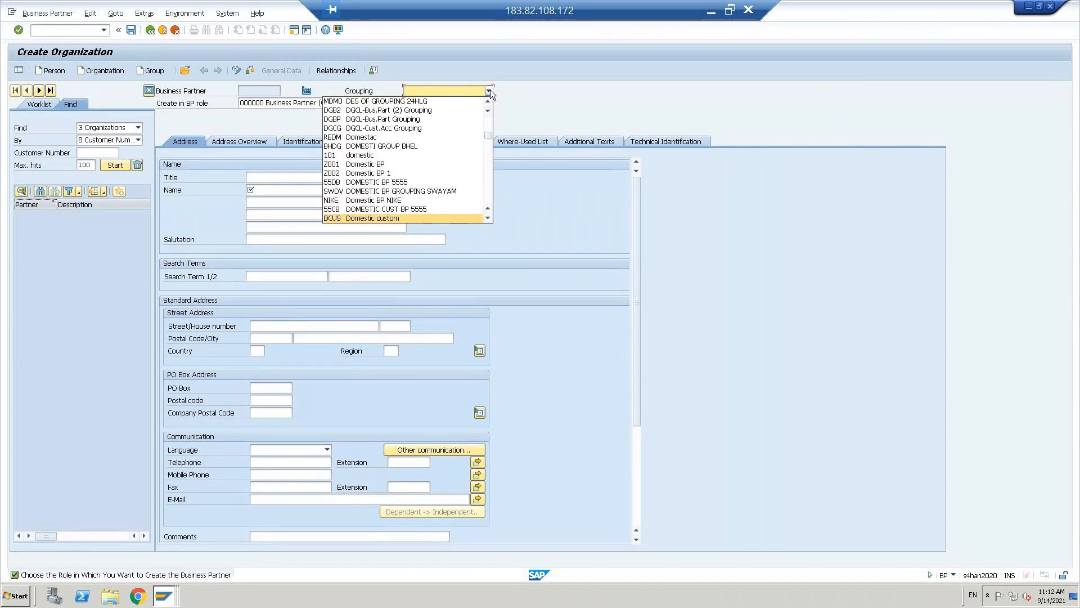
click(372, 221)
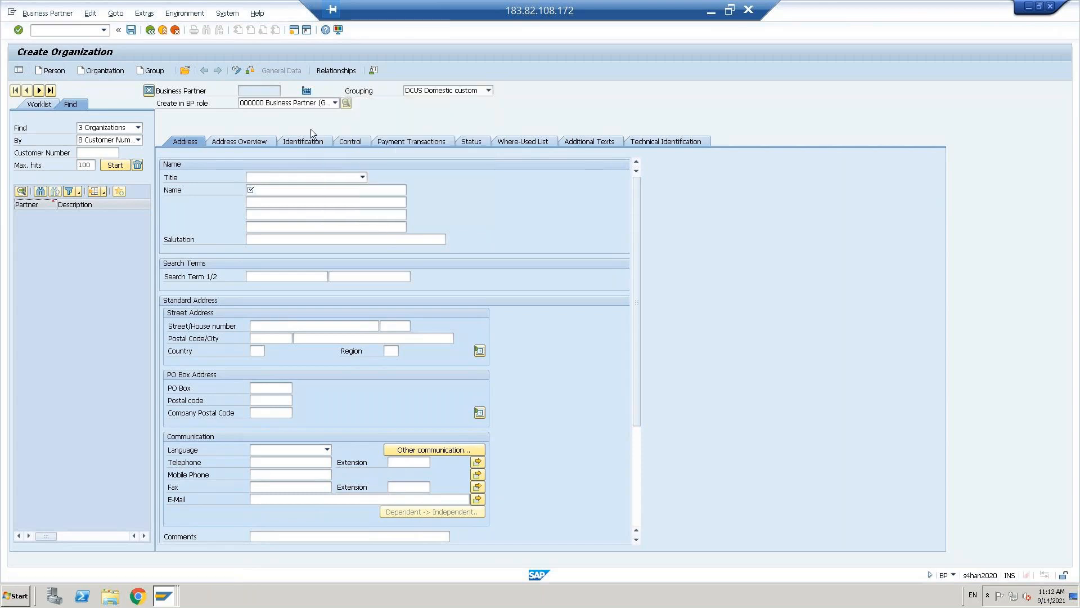
- Name the organization 'Domestic customer', set country US, then exit the screen
click(271, 193)
text(d)
key(Down)
key(BackSpace)
key(BackSpace)
key(BackSpace)
key(BackSpace)
key(BackSpace)
key(BackSpace)
key(BackSpace)
key(BackSpace)
text(customer)
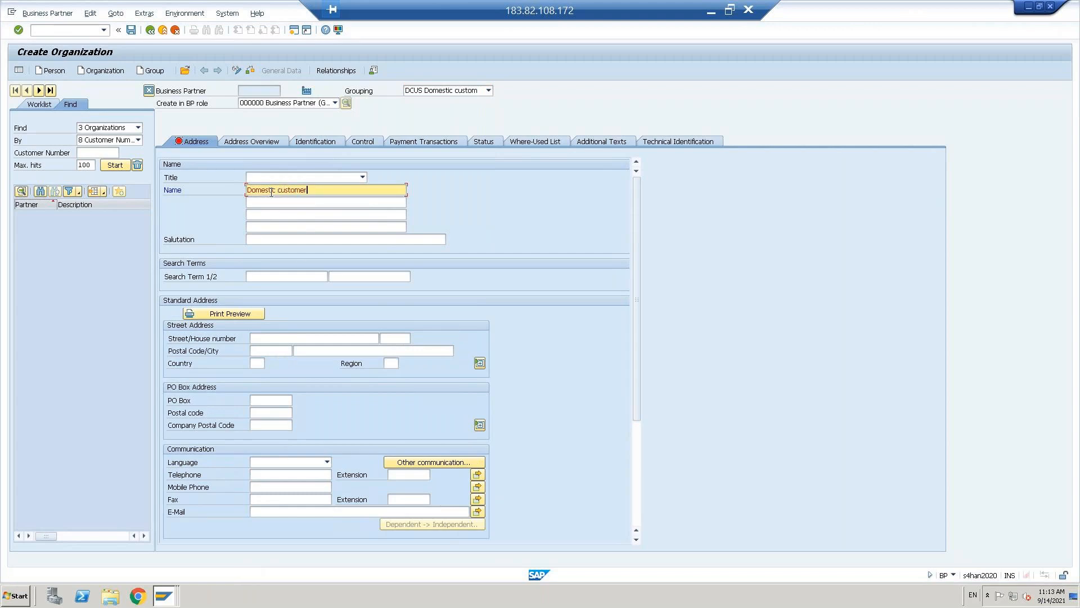
key(Return)
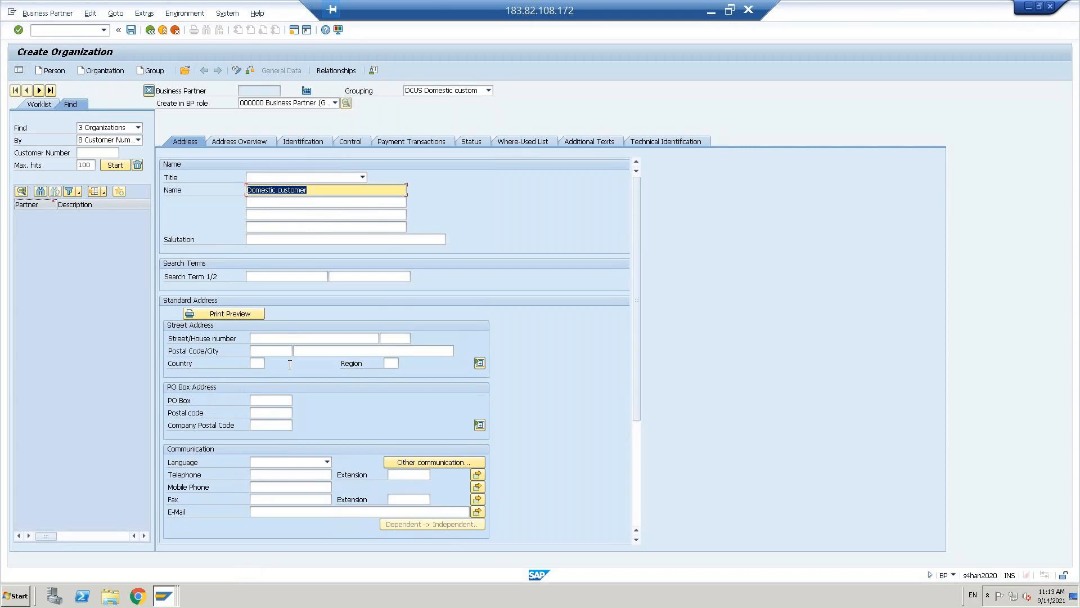
click(255, 363)
text(us)
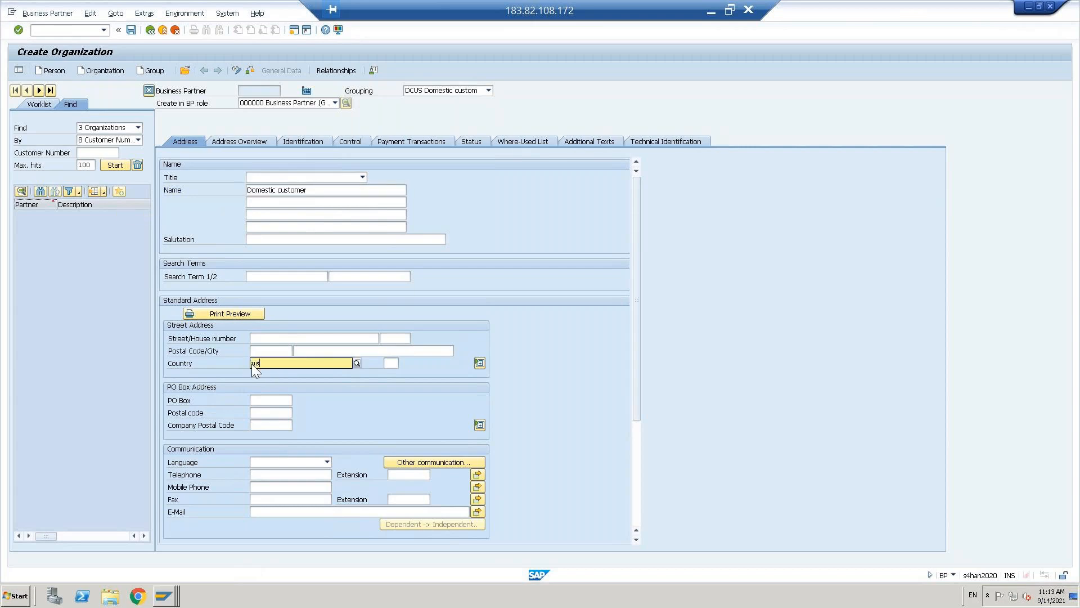
key(Return)
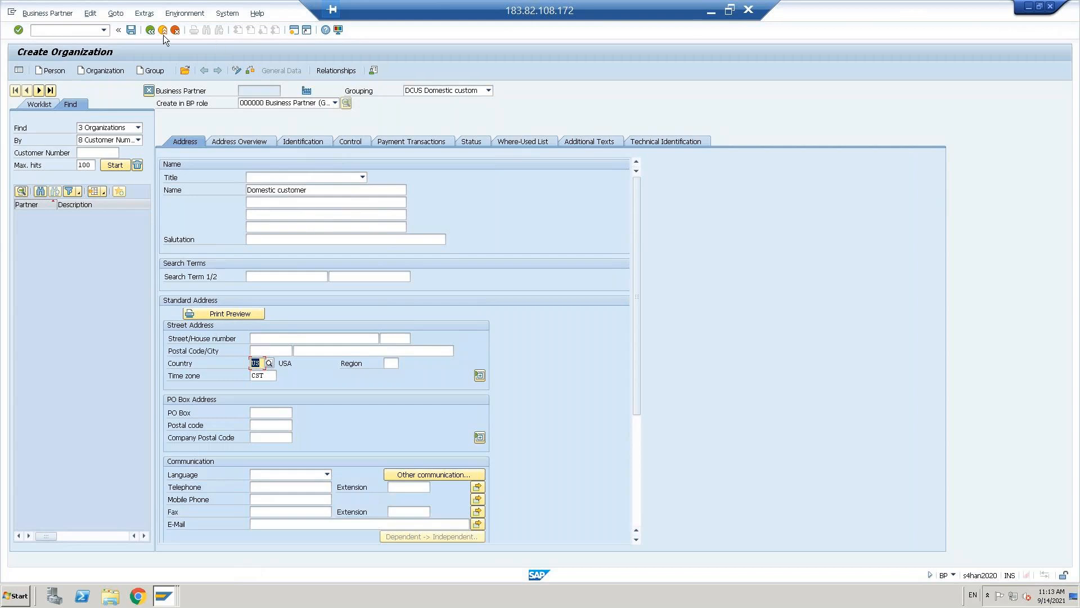
click(132, 31)
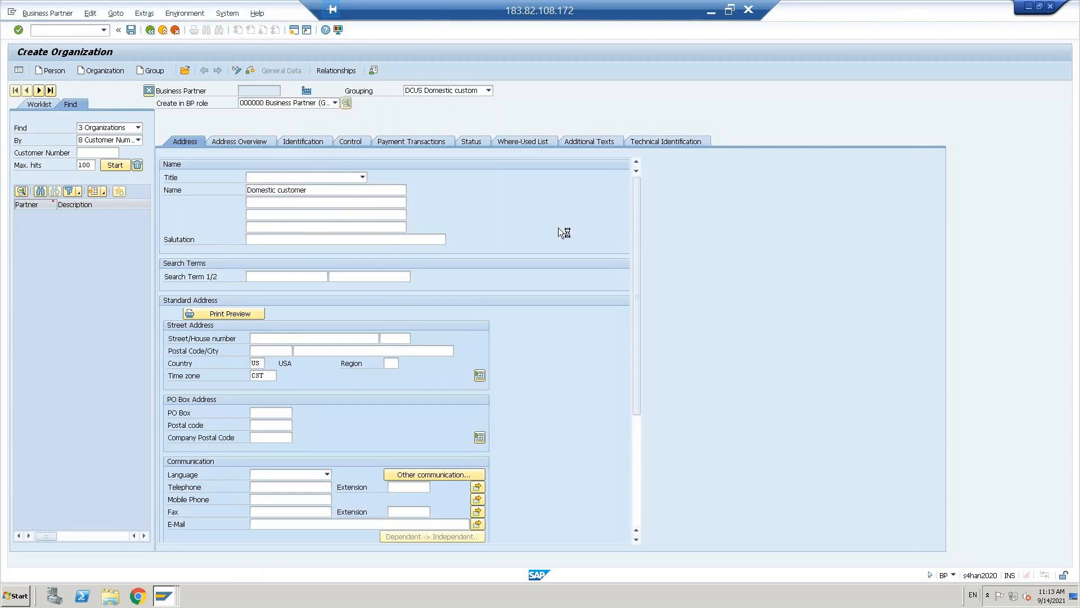
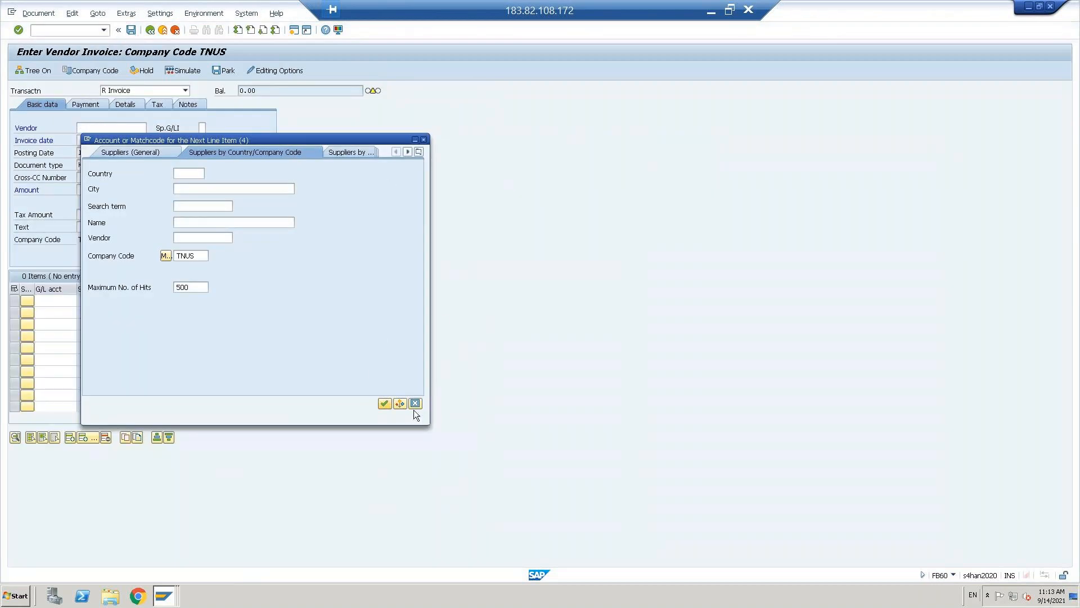
- Skip the vendor search and take vendor 600000000 from the Vendor field history
click(416, 403)
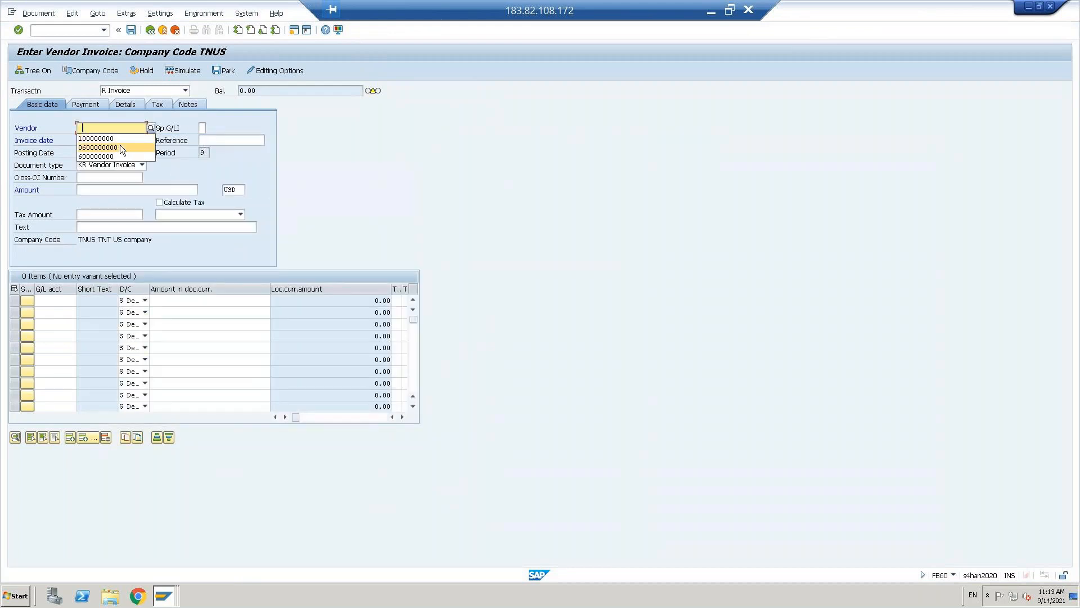
click(120, 148)
click(99, 153)
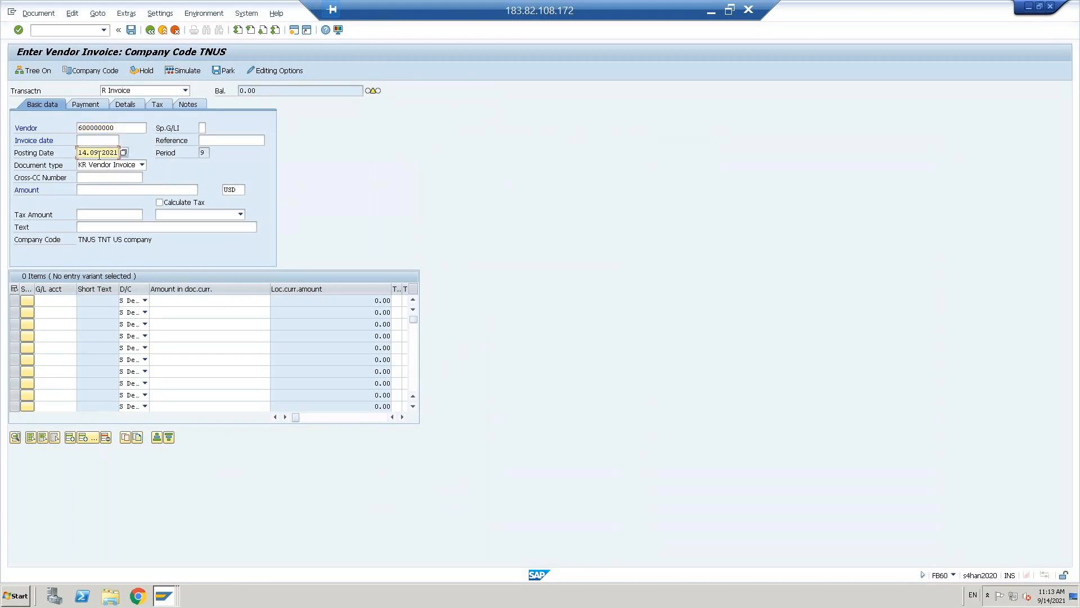
key(alt+Tab)
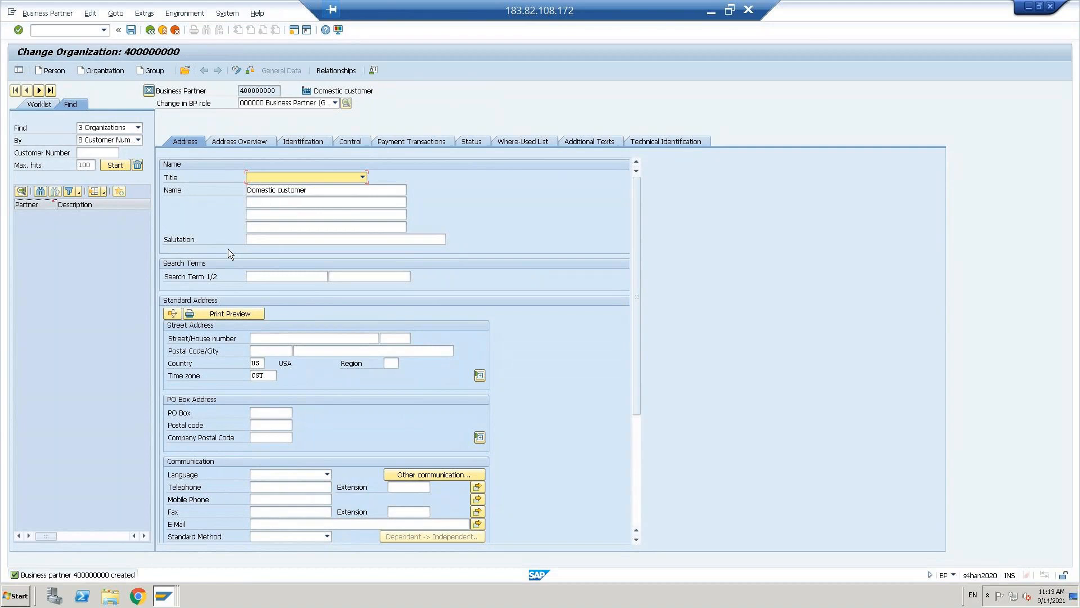
key(alt+Tab)
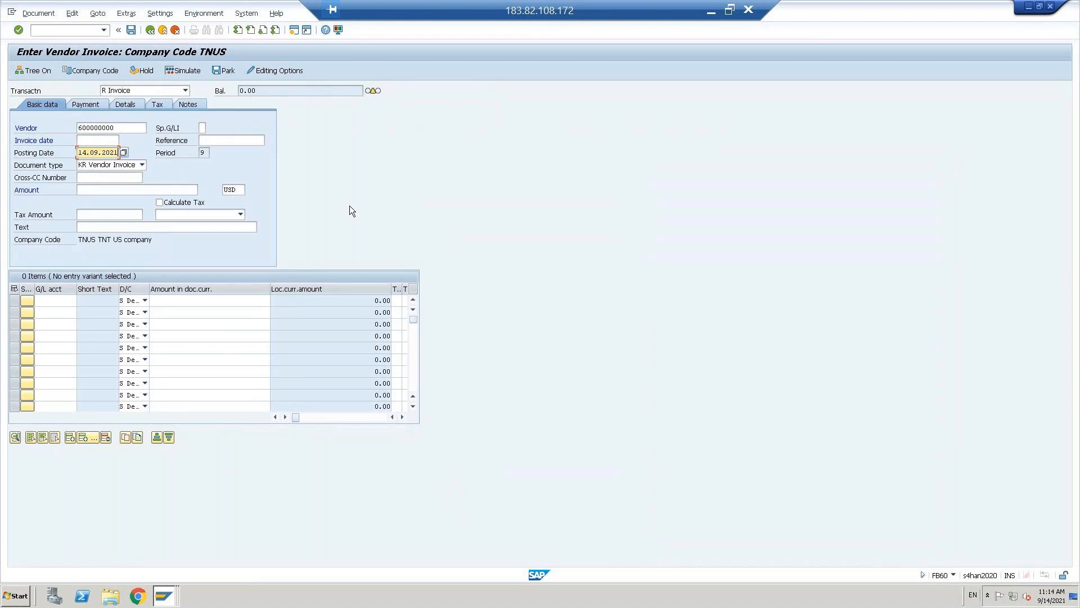
- Enter invoice date 14.09.2021 and amount 1000 with Calculate Tax, and submit the header
click(83, 140)
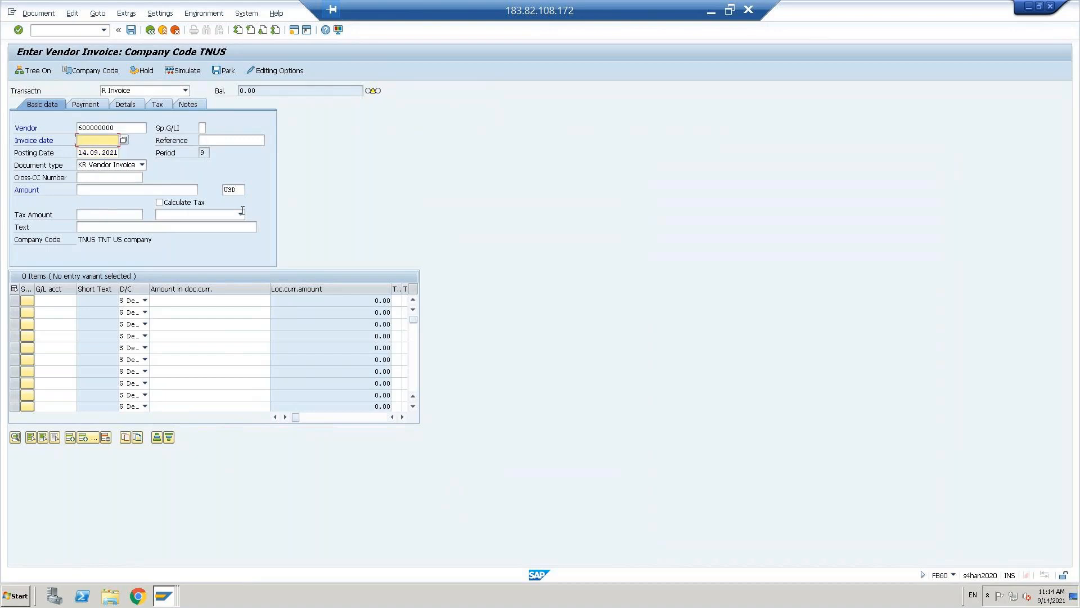
text(14.09.2021)
click(108, 192)
text(1000)
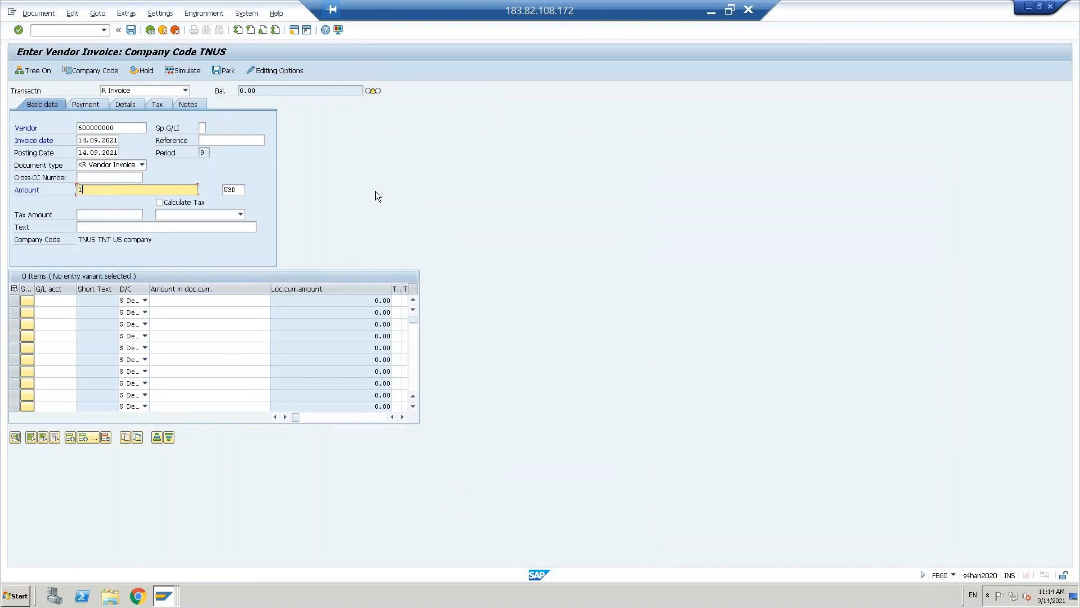
click(326, 174)
click(159, 202)
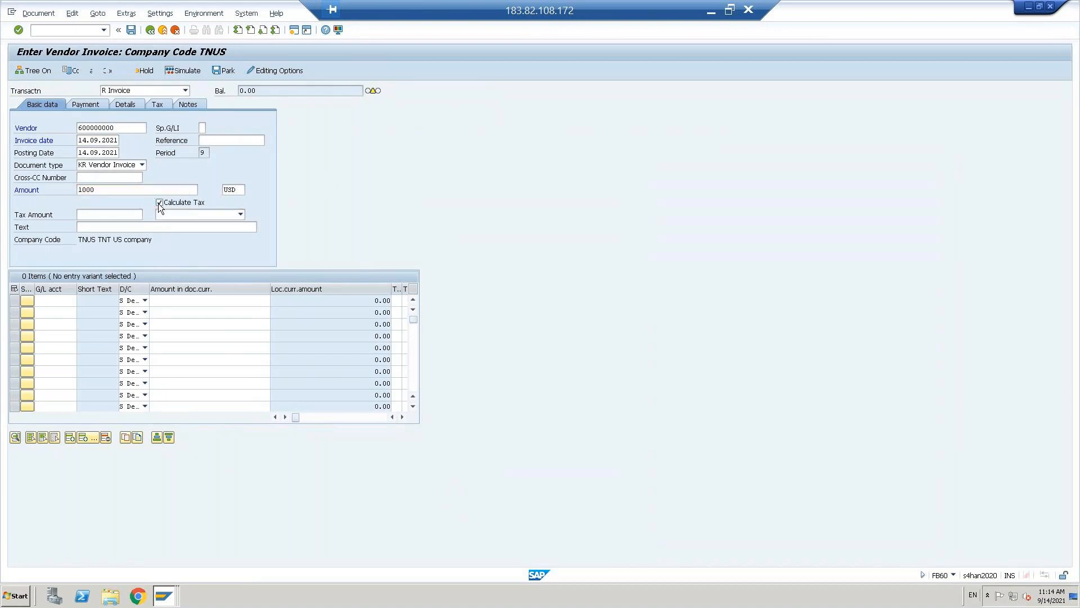
key(Return)
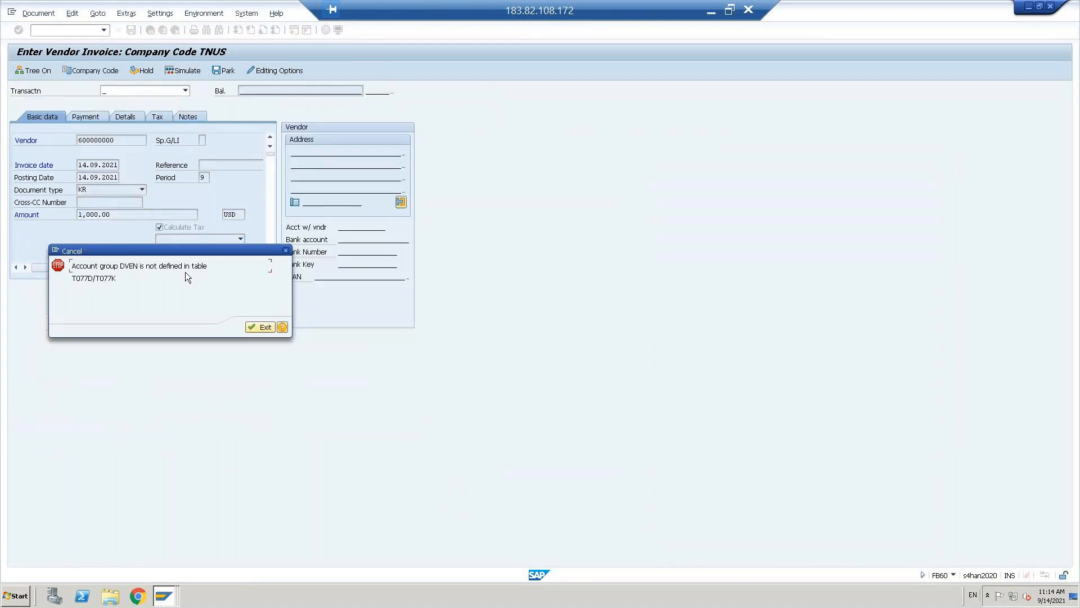
- Copy table name T077K from the error and open it in SE16 via /nse16
drag(98, 278, 121, 278)
click(122, 278)
key(shift+Left)
key(shift+Left)
key(shift+Left)
key(shift+Left)
key(shift+Left)
key(Left)
key(alt+Tab)
key(alt+Tab)
text(/nse16)
key(Return)
key(Return)
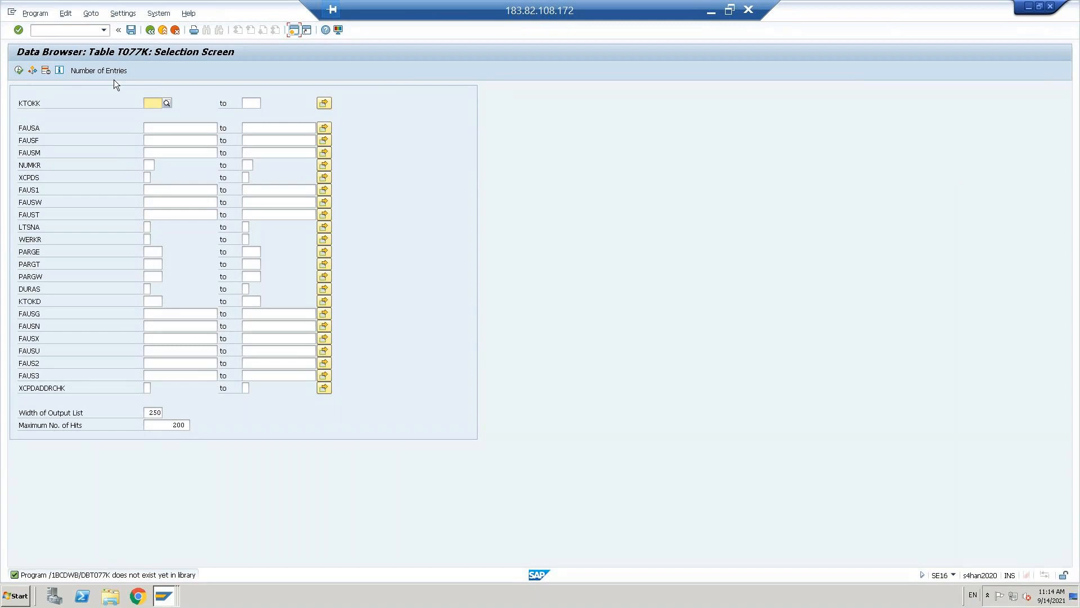
- Set the Data Browser user parameters to show field labels instead of technical names
click(123, 13)
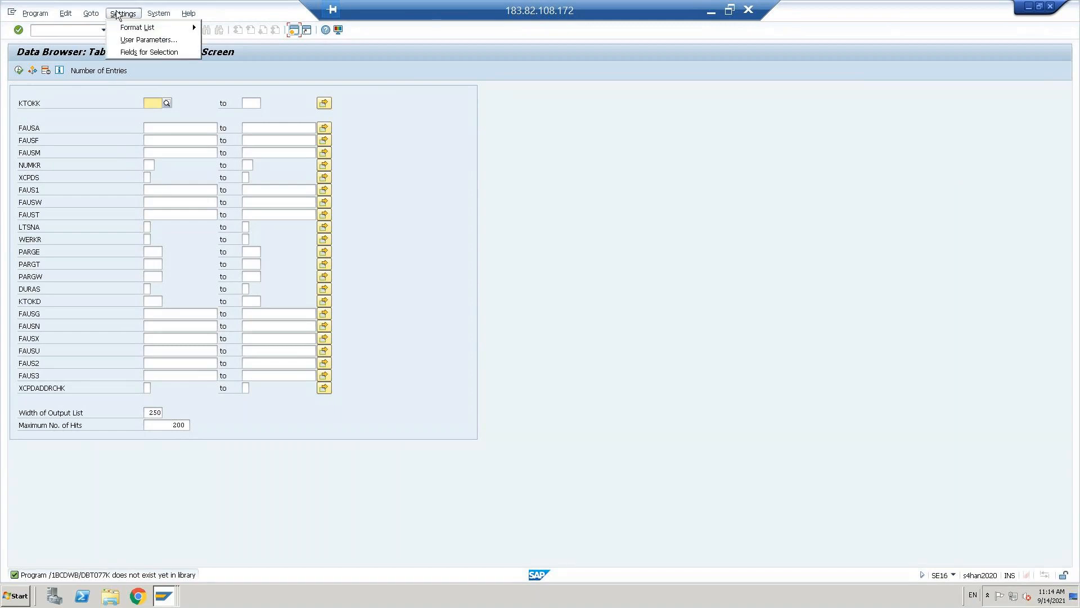
click(141, 51)
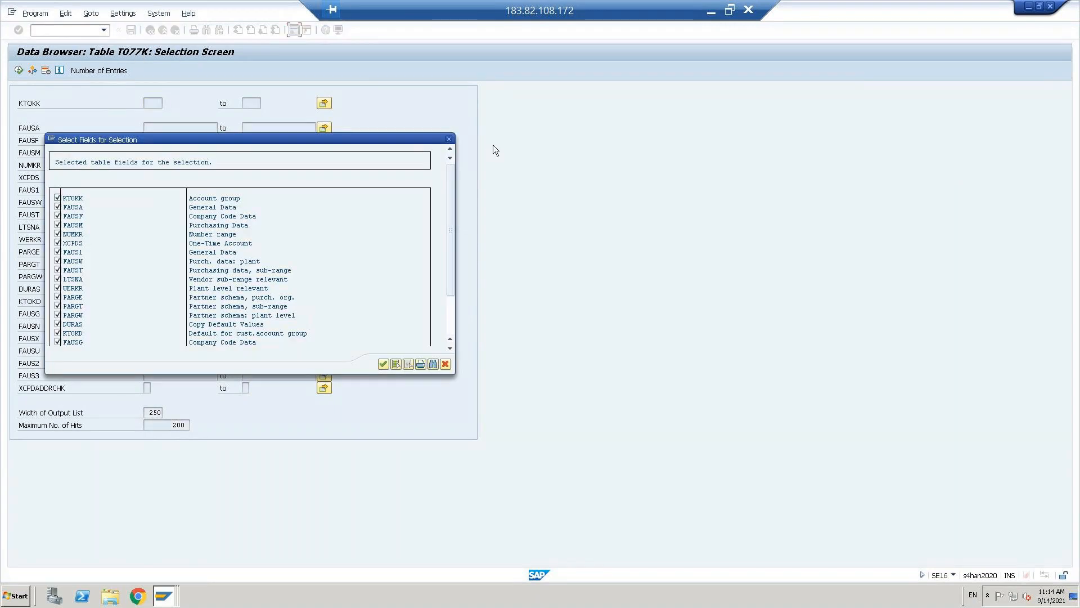
click(449, 139)
click(123, 12)
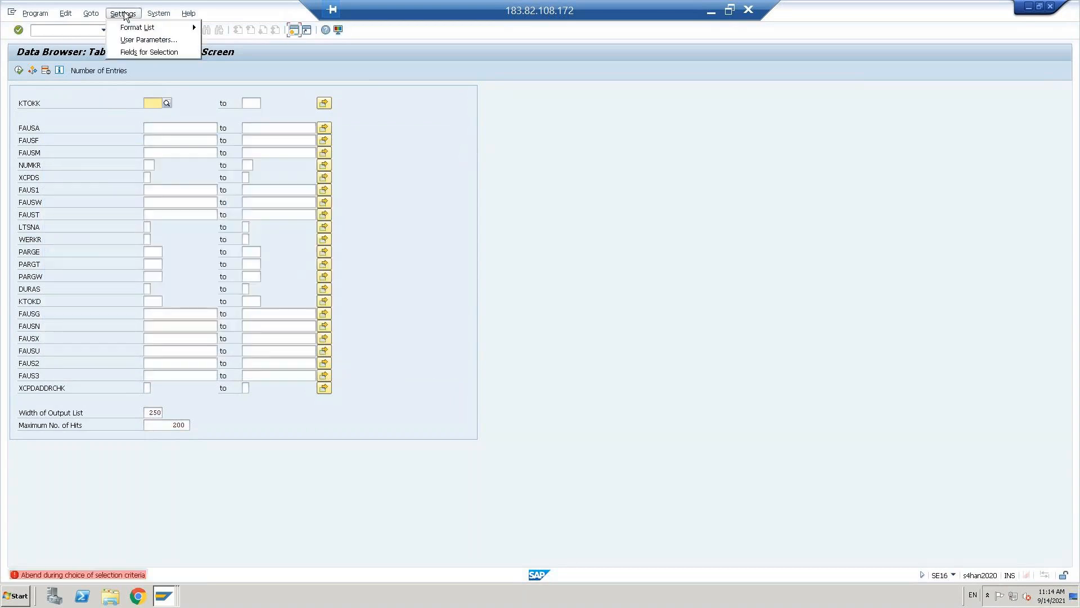
click(142, 40)
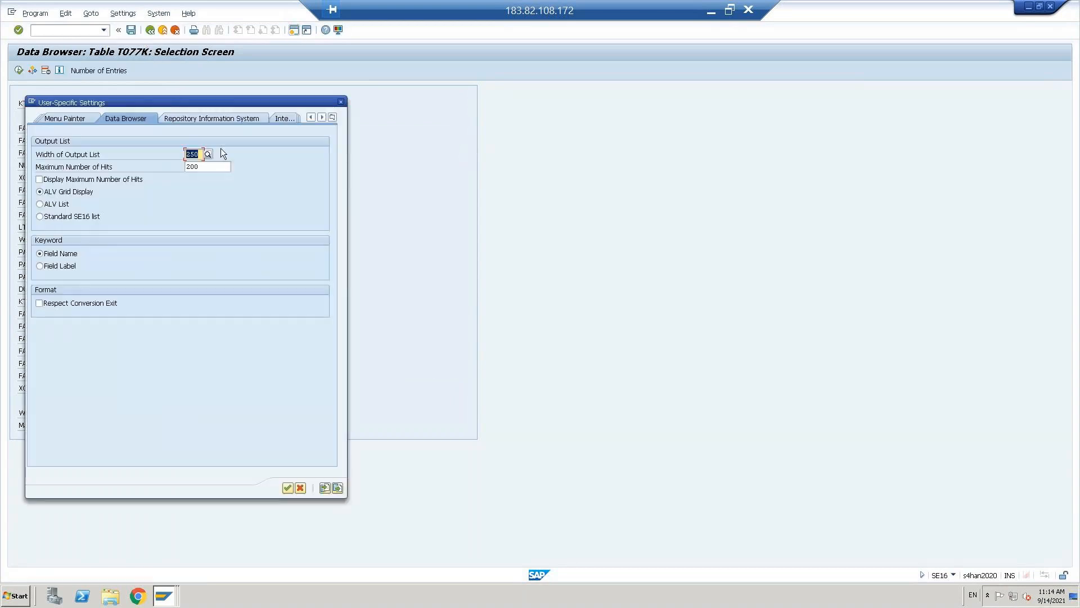
click(40, 266)
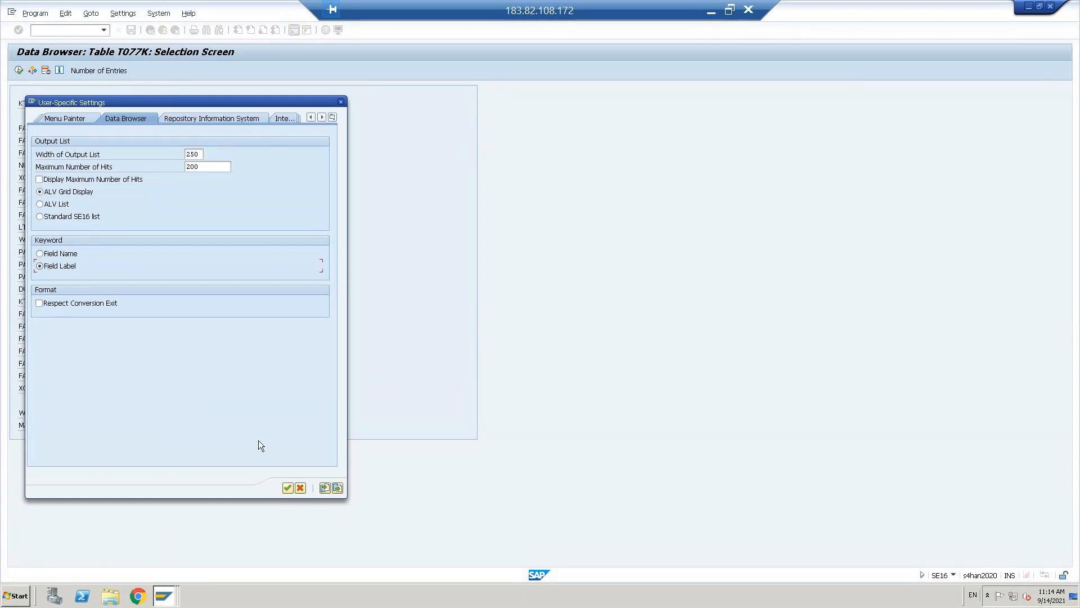
click(288, 488)
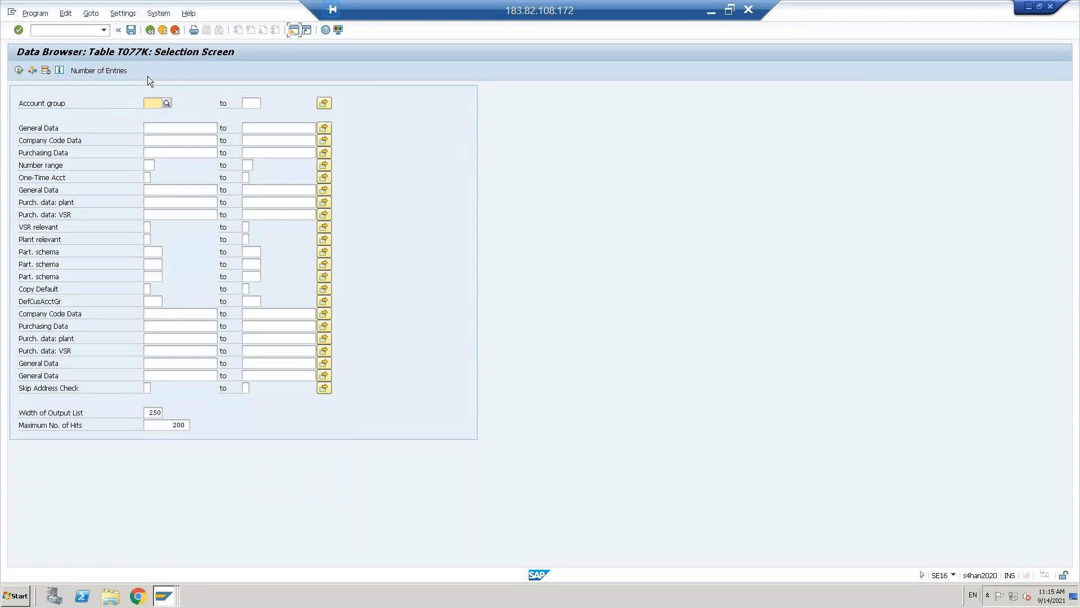
- Query T077K for account group DVEN, which returns no entries
key(alt+Tab)
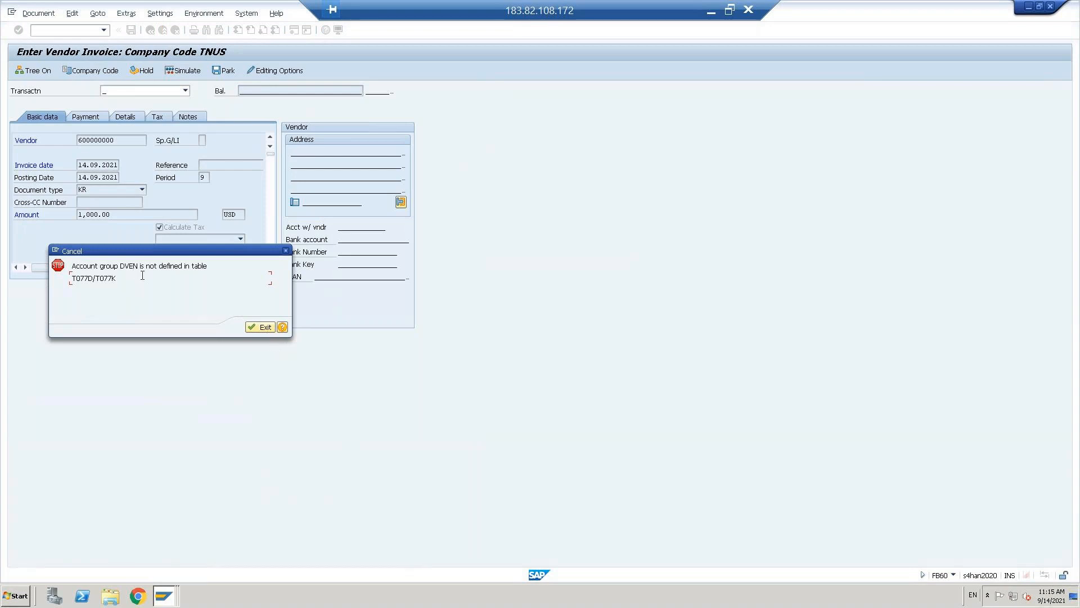
key(alt+Tab)
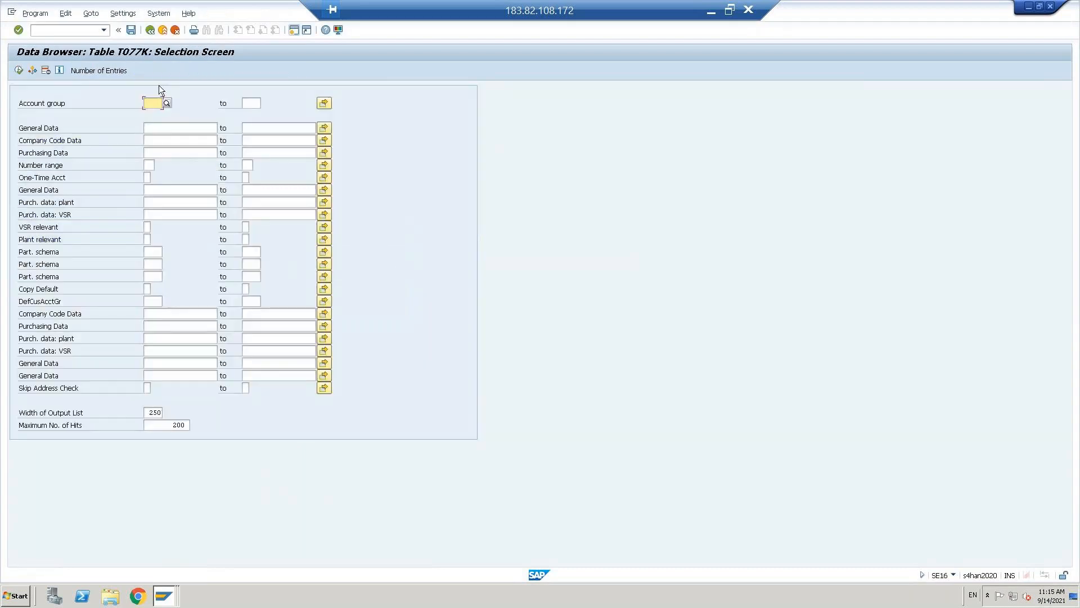
text(n)
key(Return)
click(20, 74)
click(20, 73)
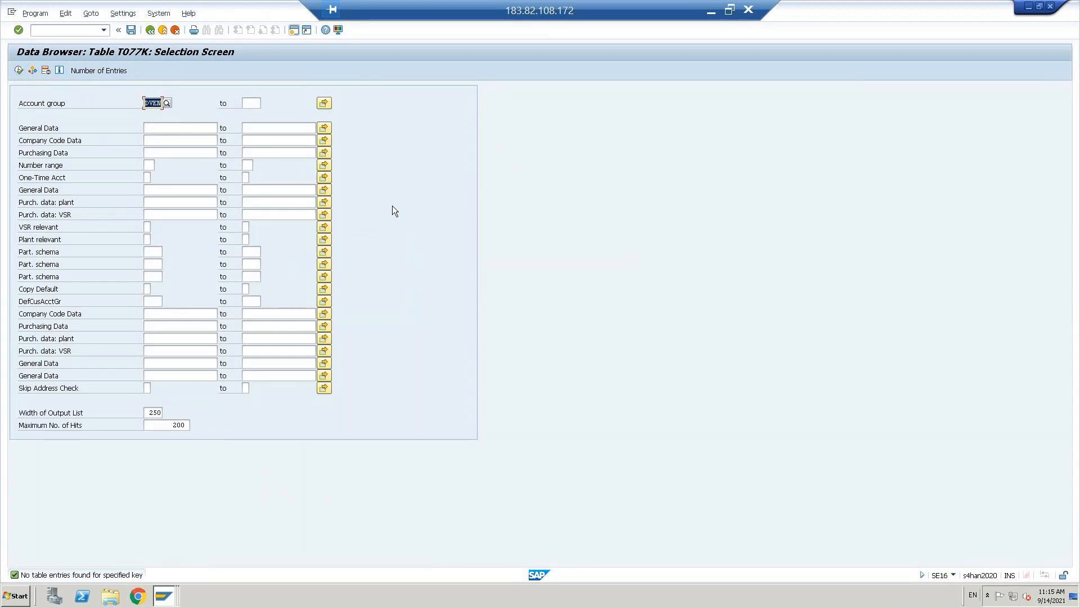
- Go back and open table LFB1's selection screen in SE16
click(71, 31)
click(156, 32)
key(BackSpace)
text(lfb1)
key(Return)
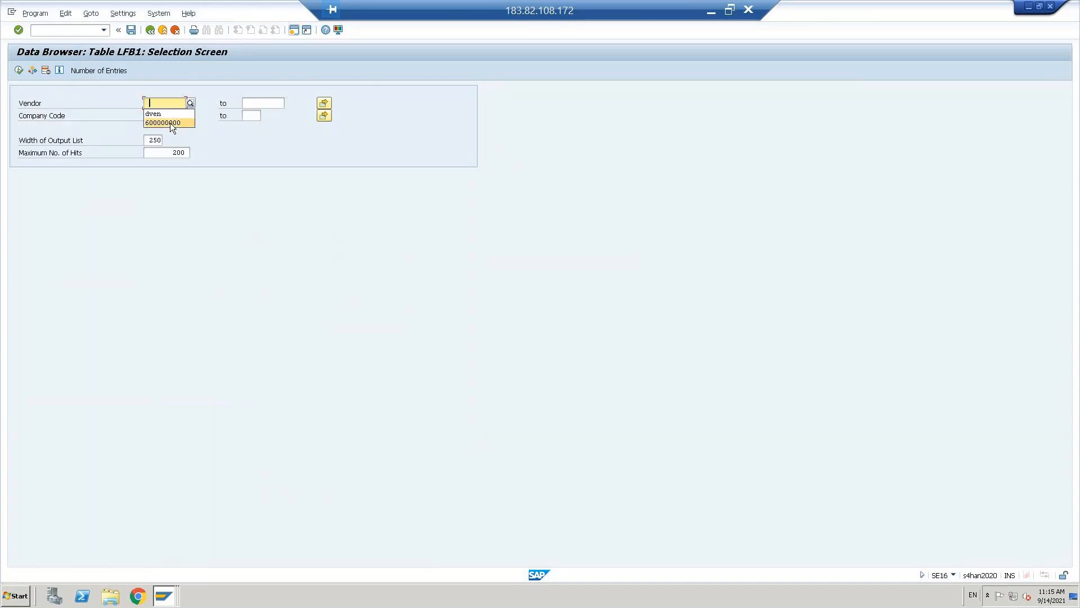
- List LFB1 entries for vendor 600000000 and inspect the TNUS entry with sort key 001
key(F8)
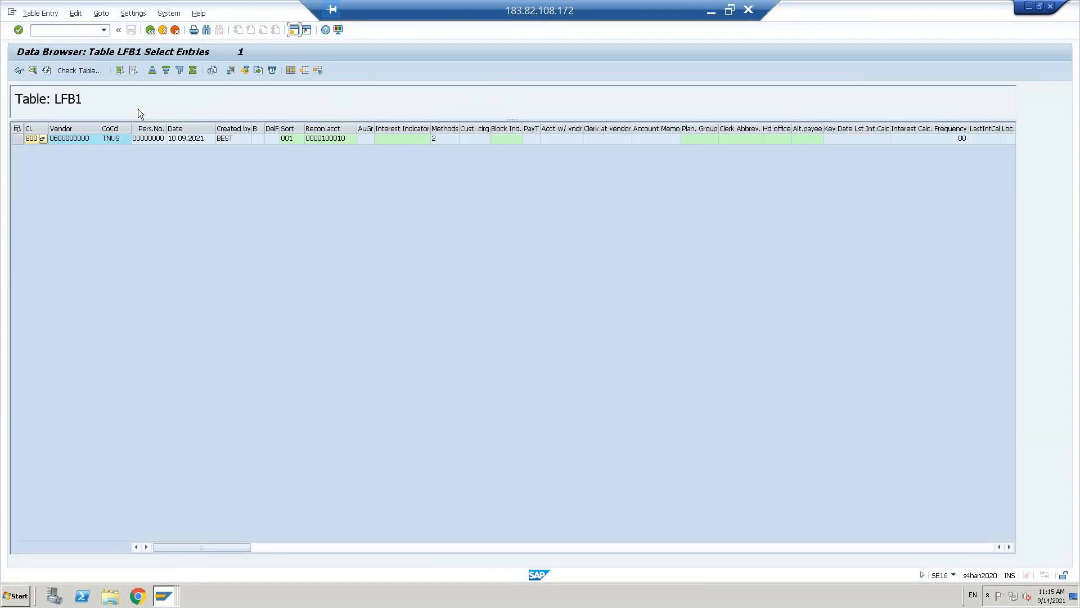
click(114, 141)
click(291, 140)
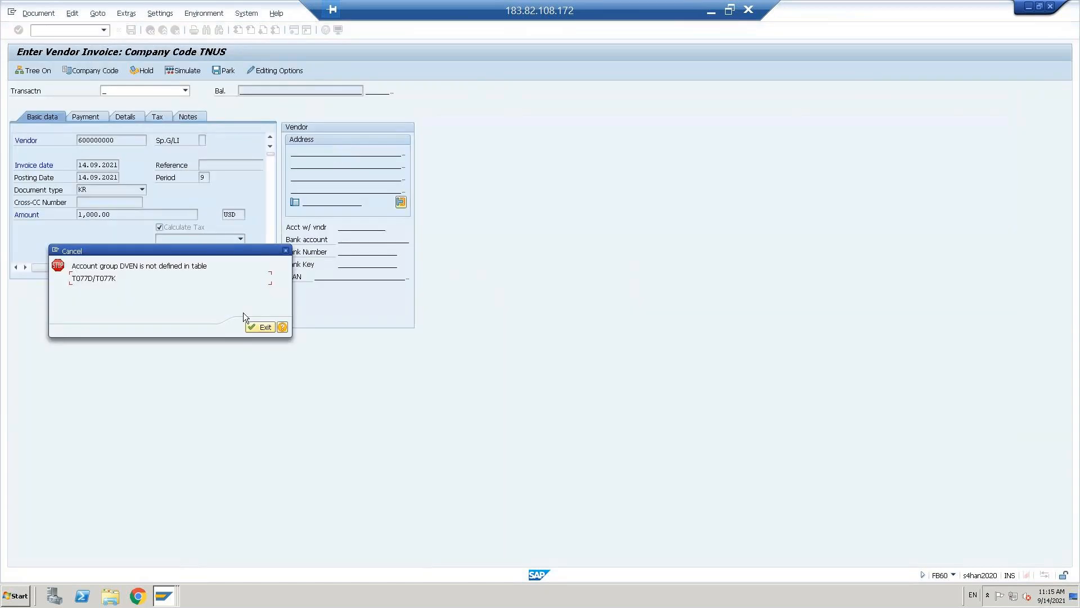
click(257, 326)
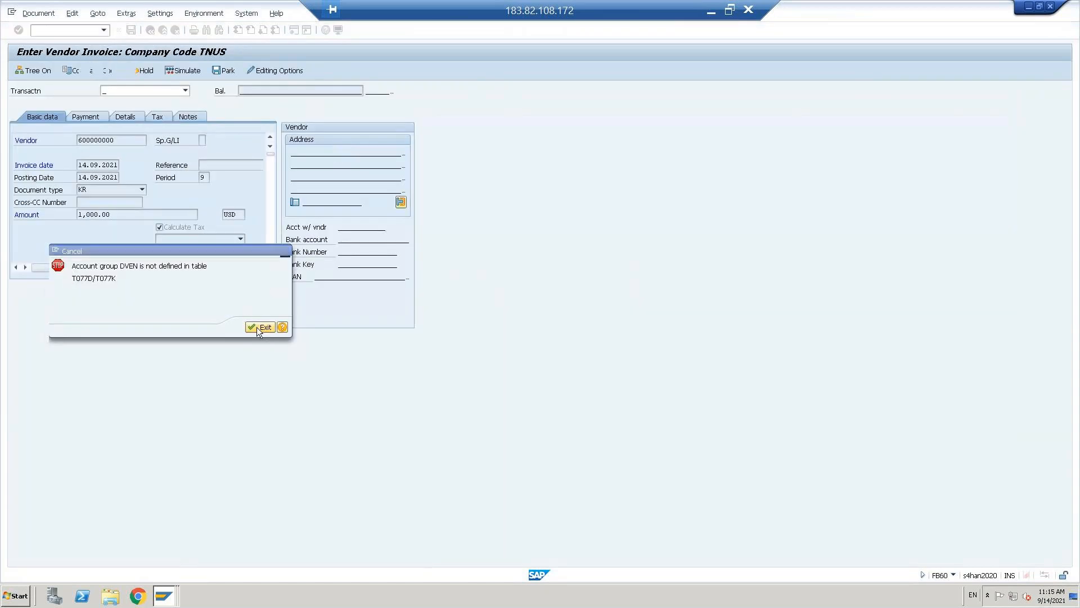
text(fb)
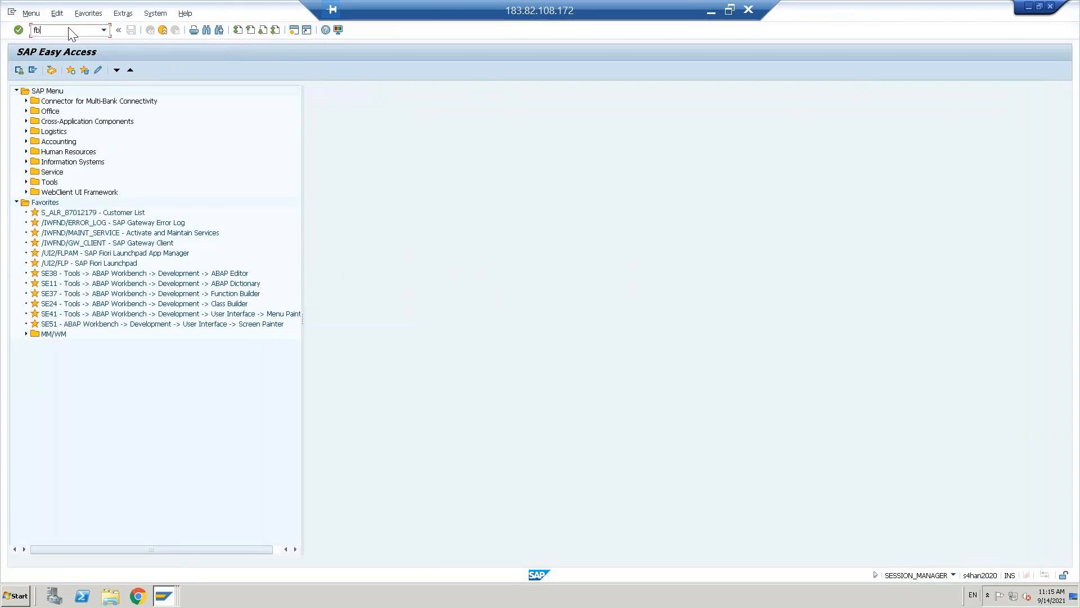
text(60)
key(Return)
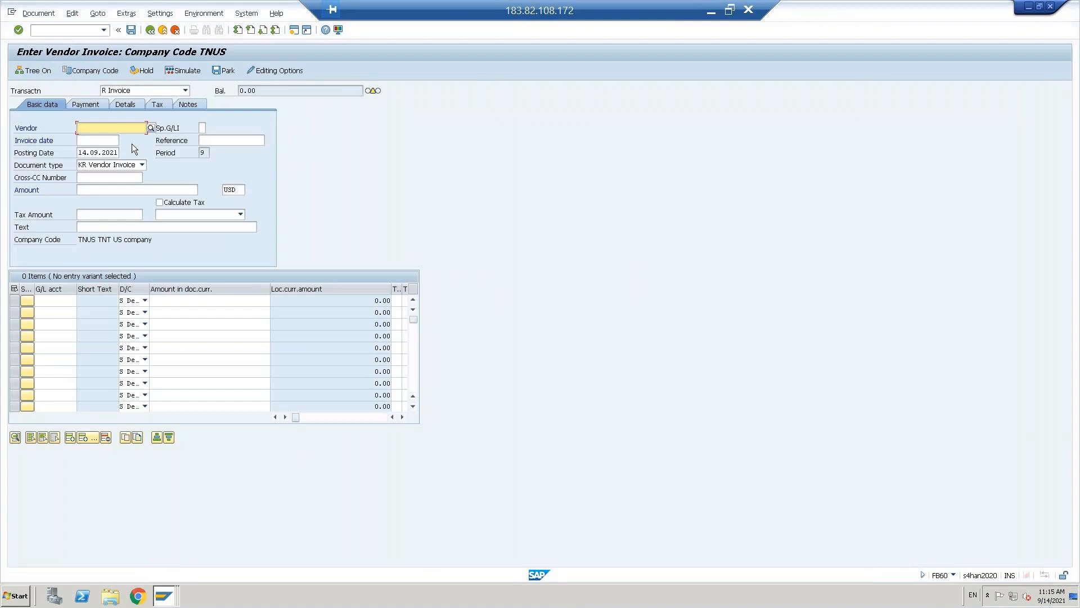
key(alt+Tab)
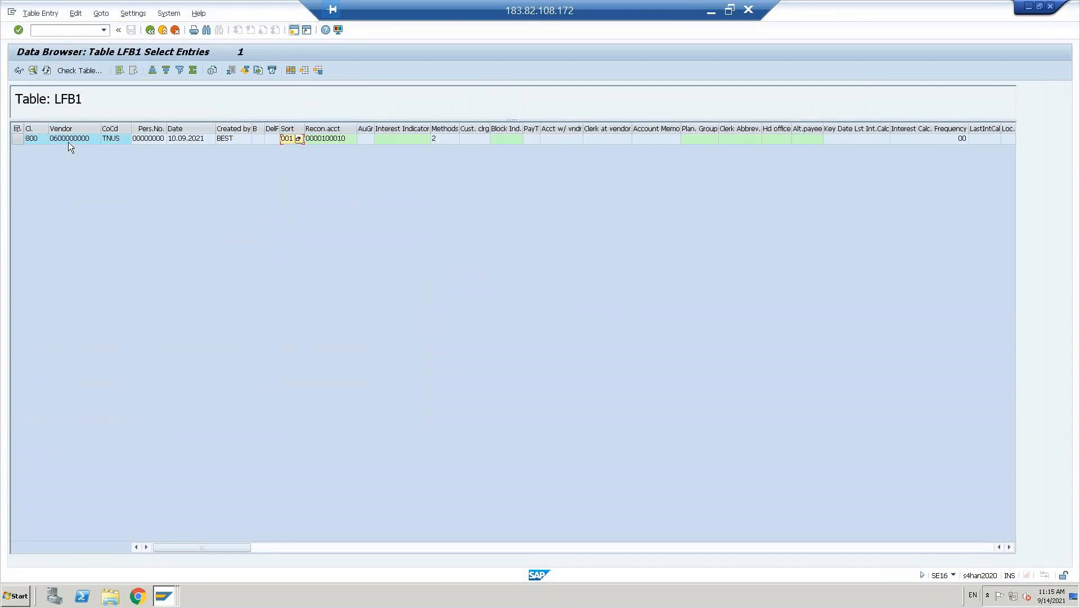
click(69, 142)
key(alt+Tab)
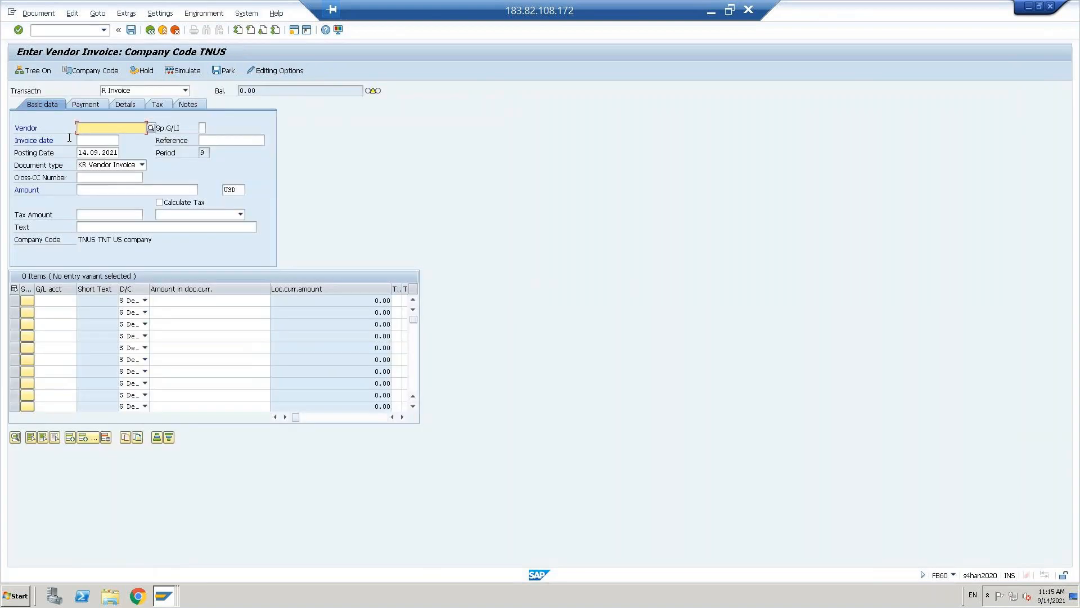
key(ctrl+v)
double_click(90, 152)
key(ctrl+c)
key(Up)
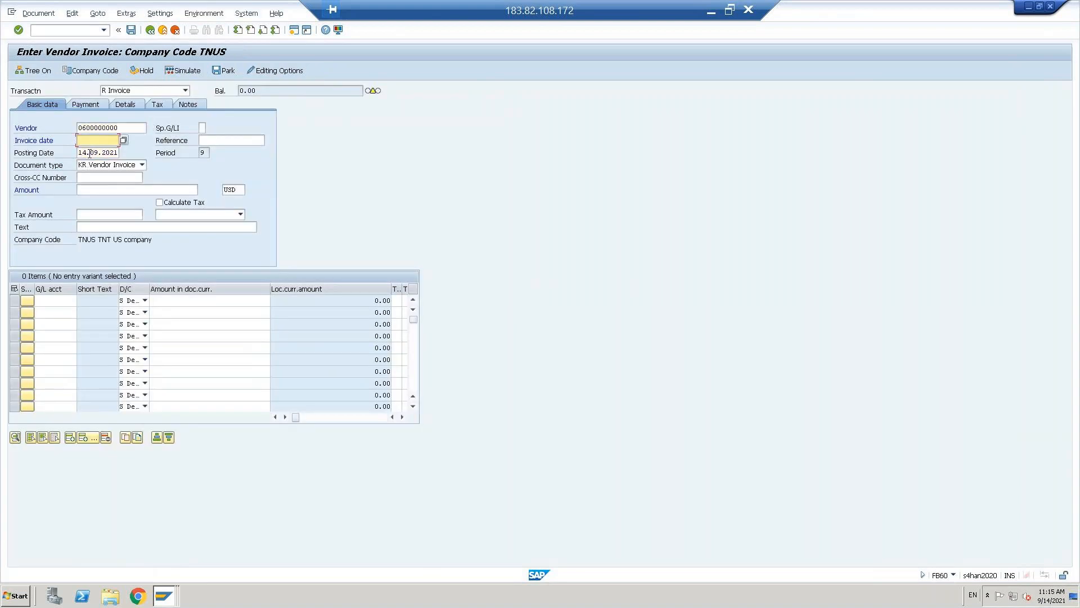
key(ctrl+v)
key(Return)
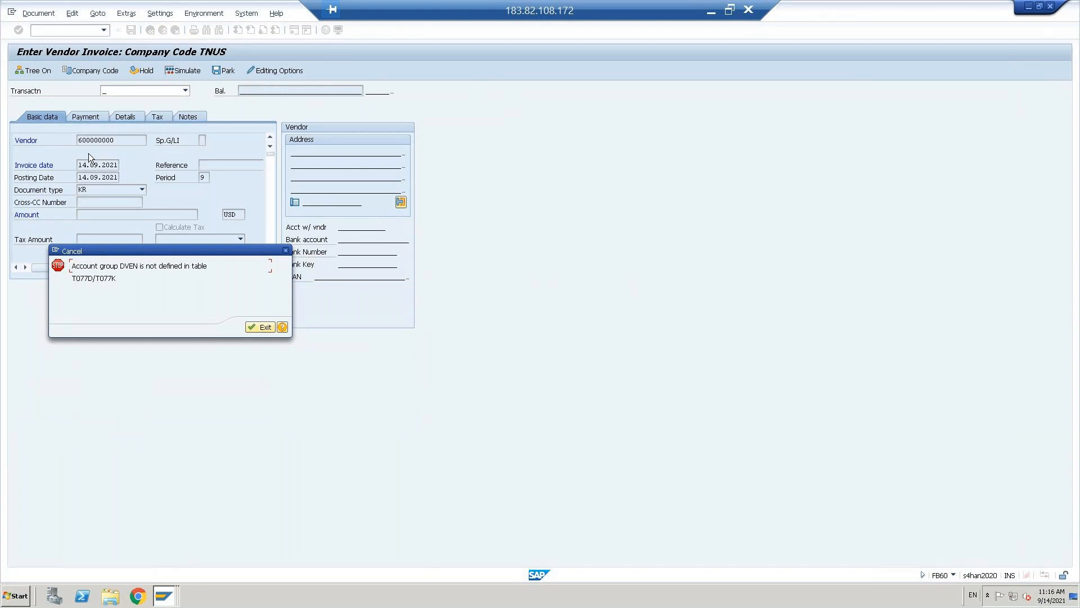
- Select and copy table name T077K from the DVEN error message
double_click(98, 276)
click(123, 277)
key(shift+Left)
key(shift+Left)
key(shift+Left)
key(shift+Left)
key(Left)
key(alt+Tab)
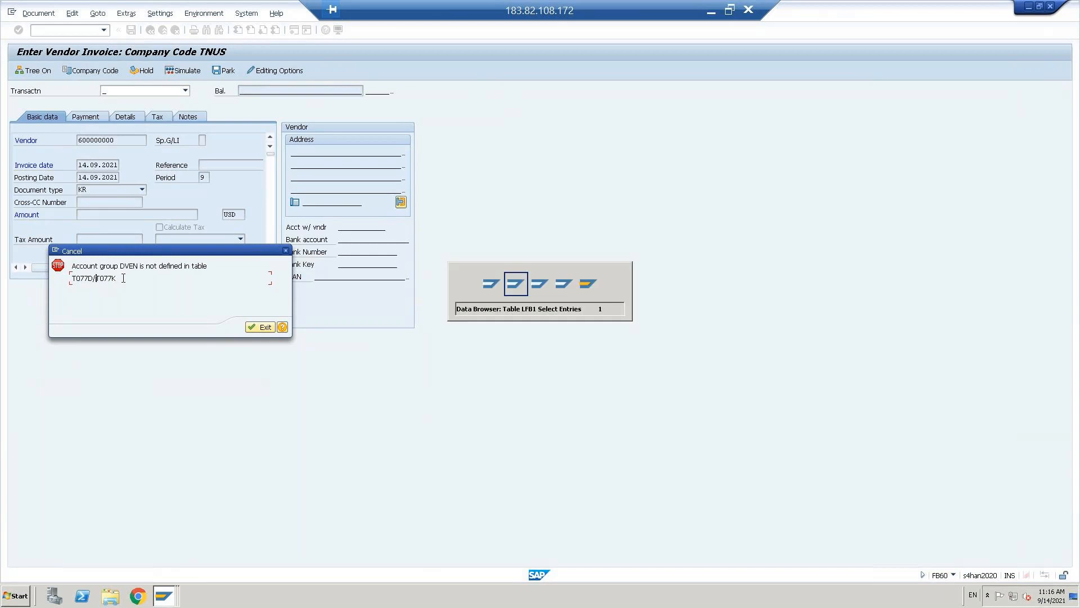
key(alt+Tab)
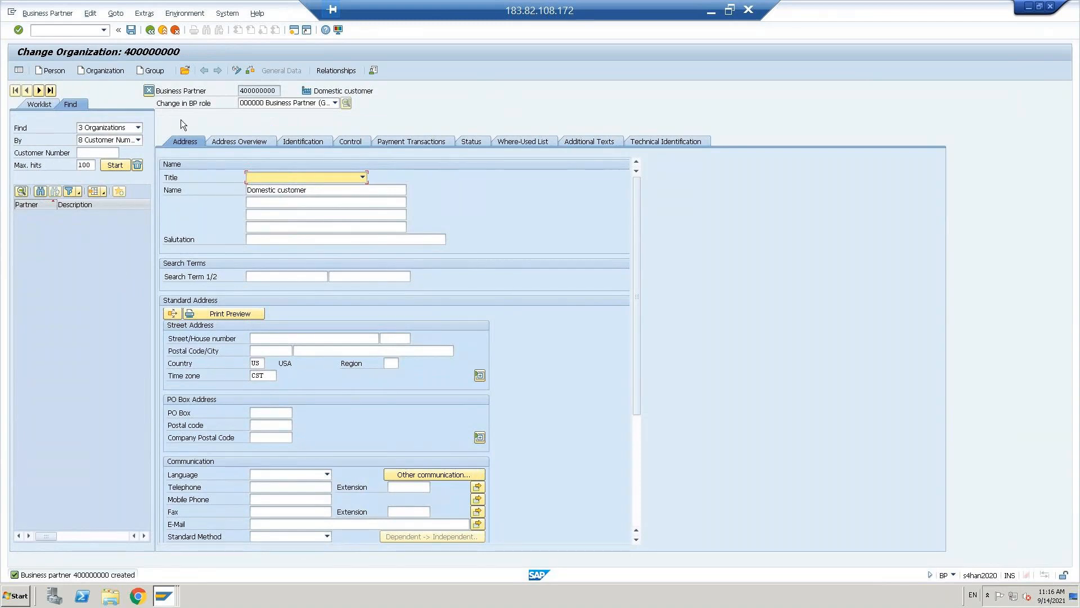
- Search business partners by customer number 600000000, finding none, then exit the DVEN error
click(90, 154)
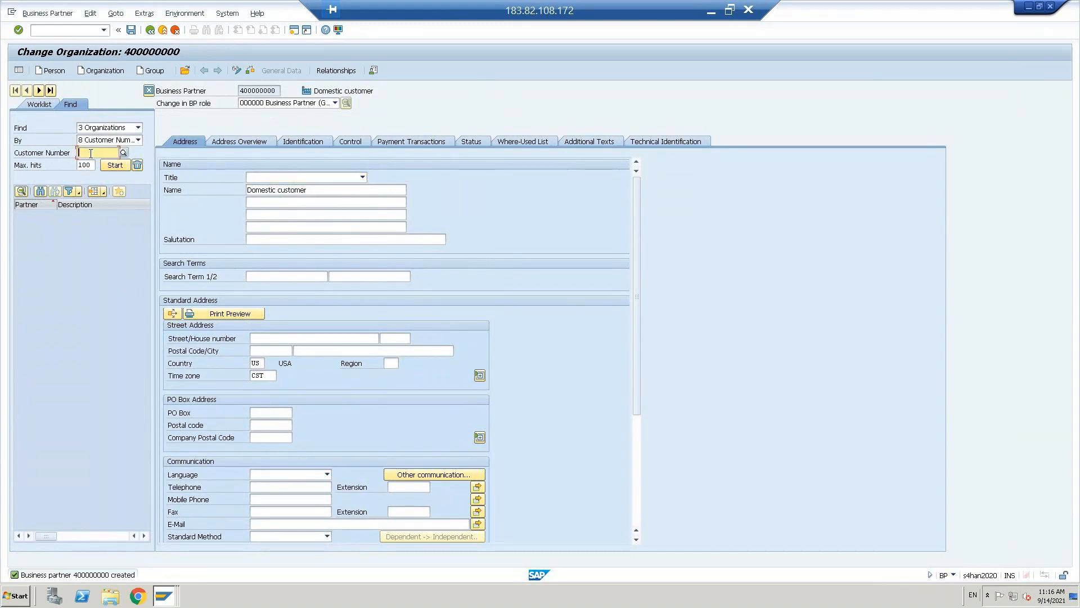
text(T07JK)
key(BackSpace)
key(BackSpace)
key(BackSpace)
key(BackSpace)
key(BackSpace)
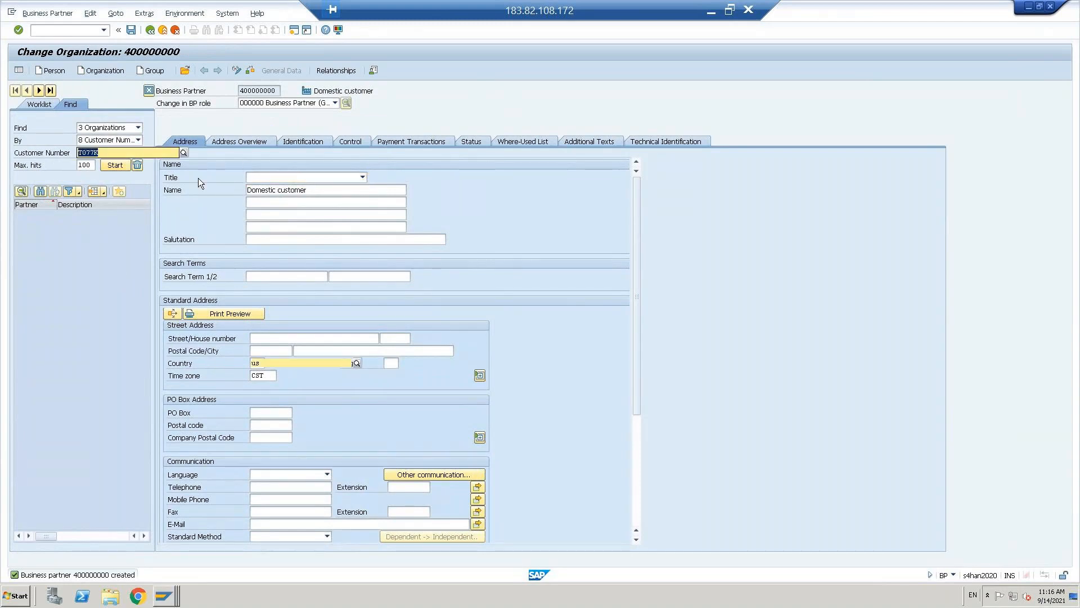
key(alt+Tab)
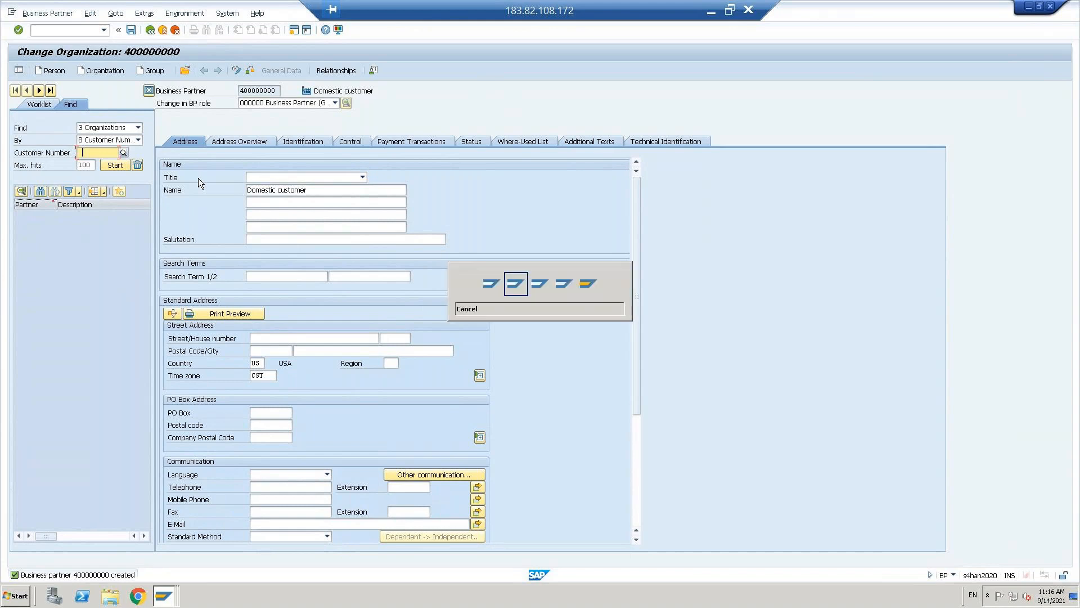
key(alt+Tab)
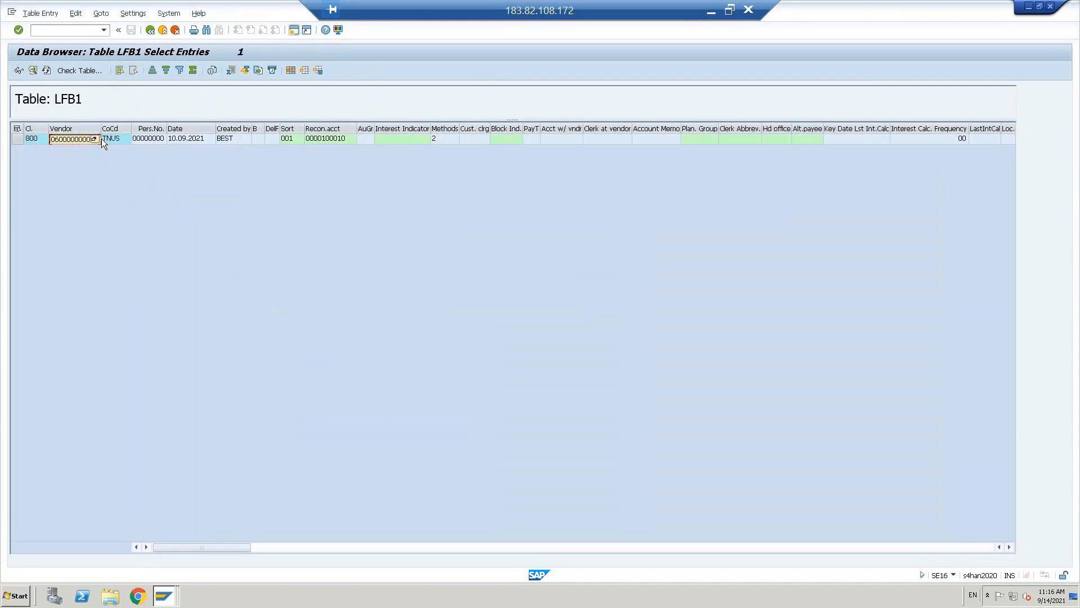
key(alt+Tab)
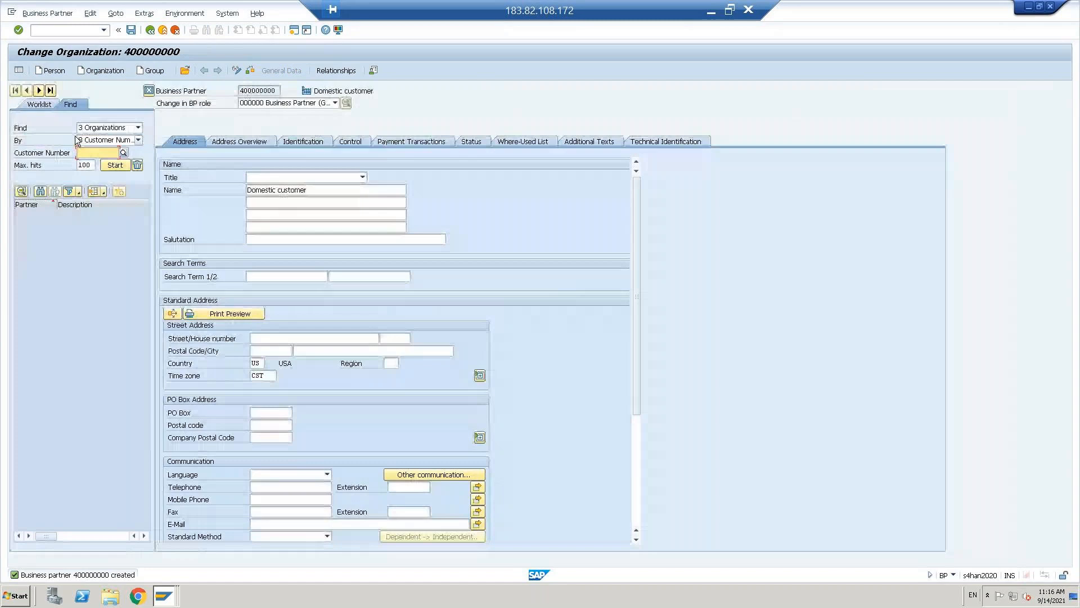
key(ctrl+v)
click(115, 165)
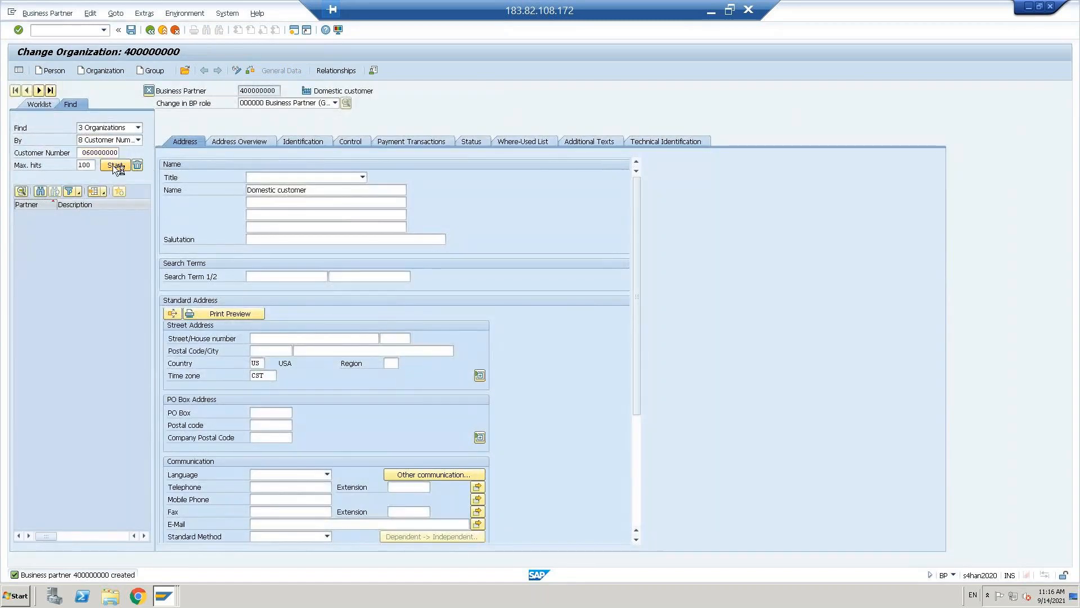
click(110, 153)
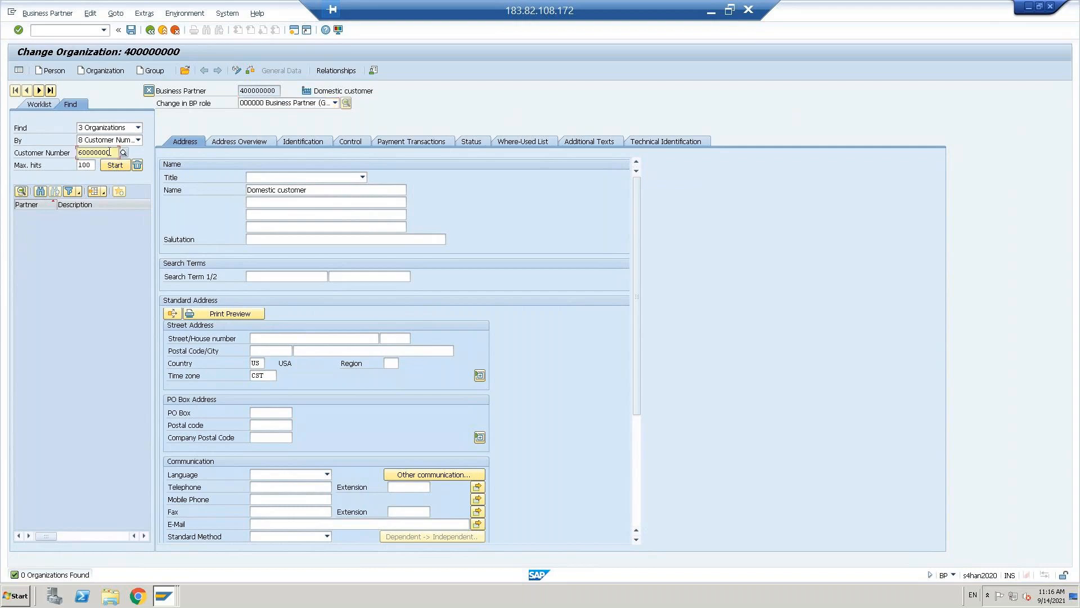
text(0)
key(Return)
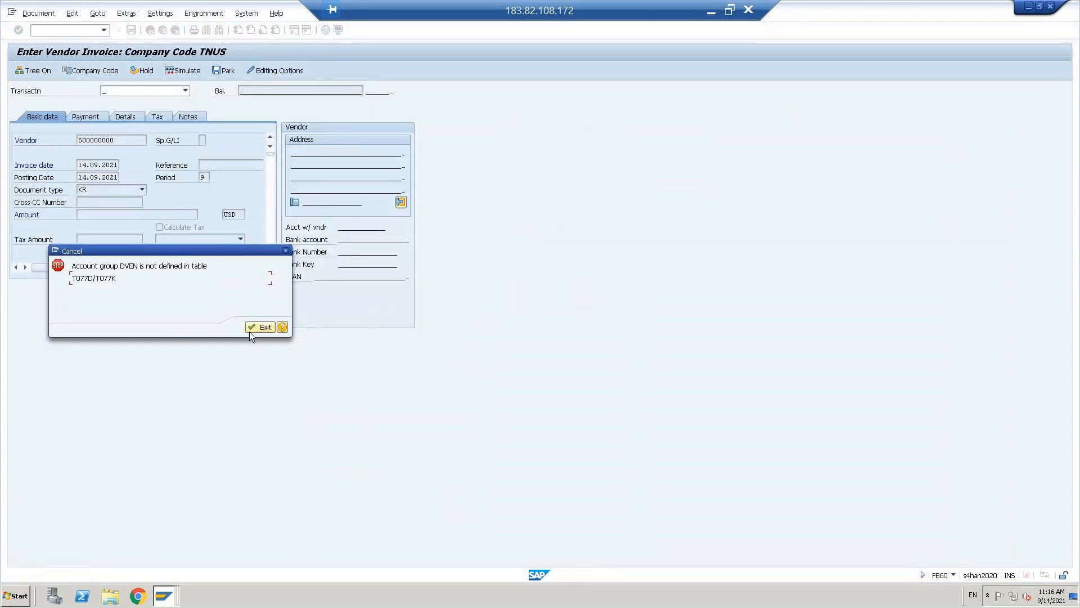
click(255, 330)
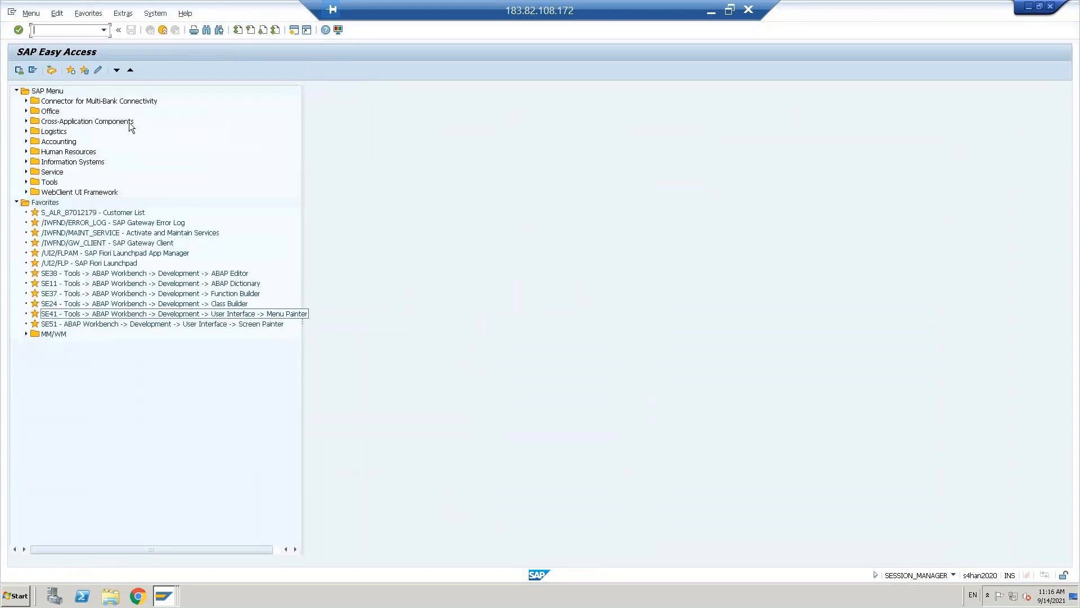
- Open SM30 and copy table name T077K from the Data Browser's recent entries
text(sm30)
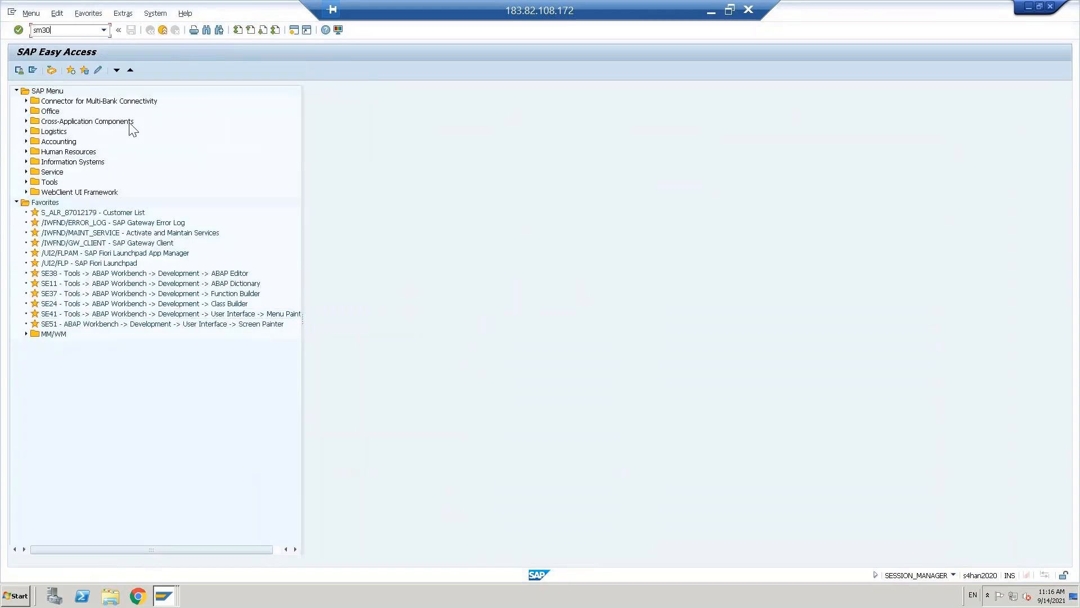
key(Return)
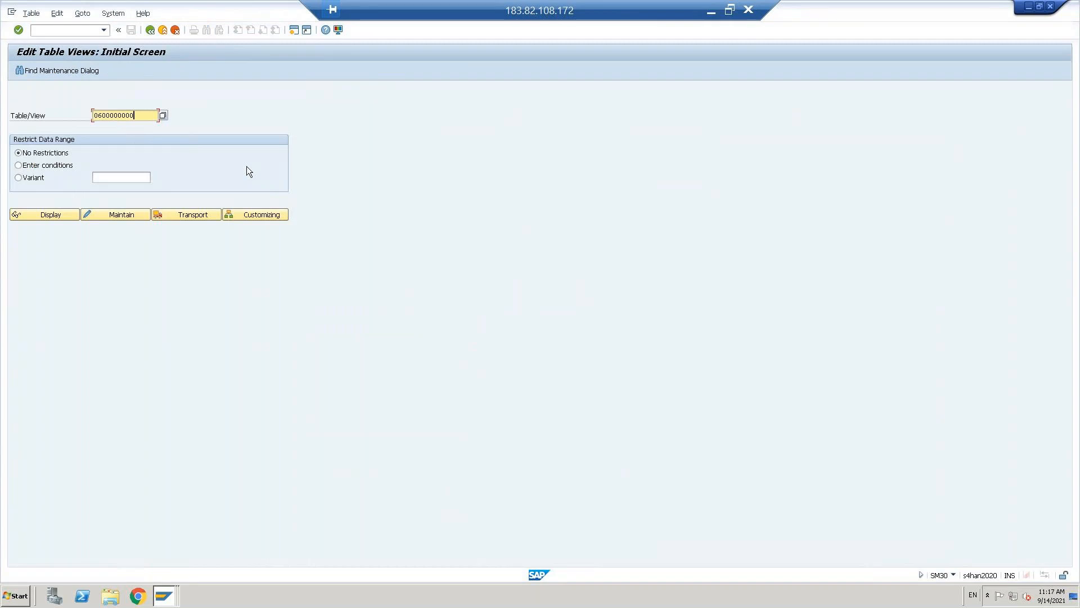
key(shift+Home)
key(BackSpace)
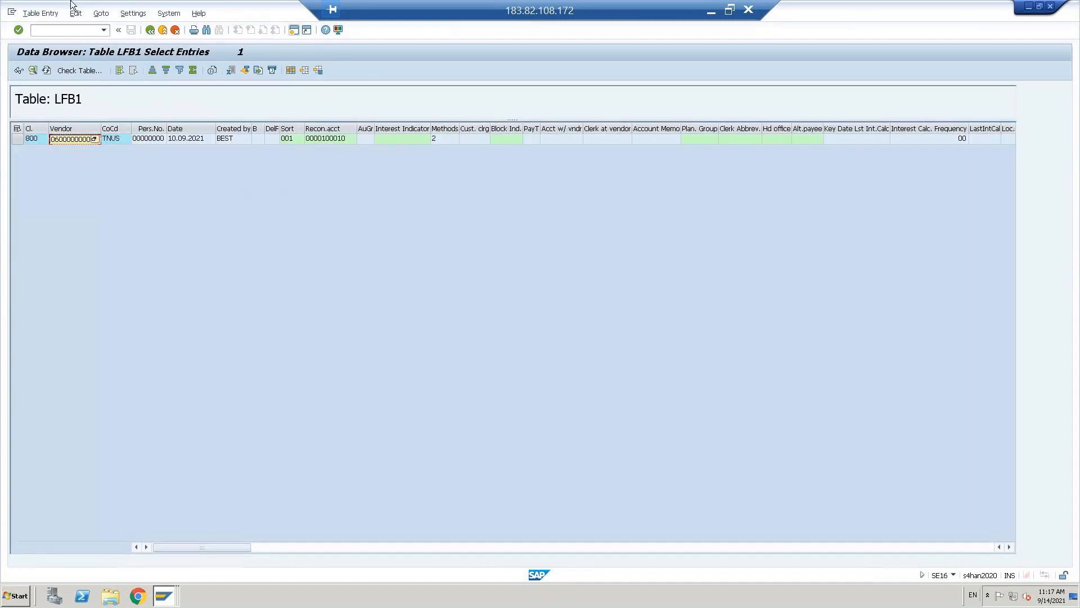
click(151, 30)
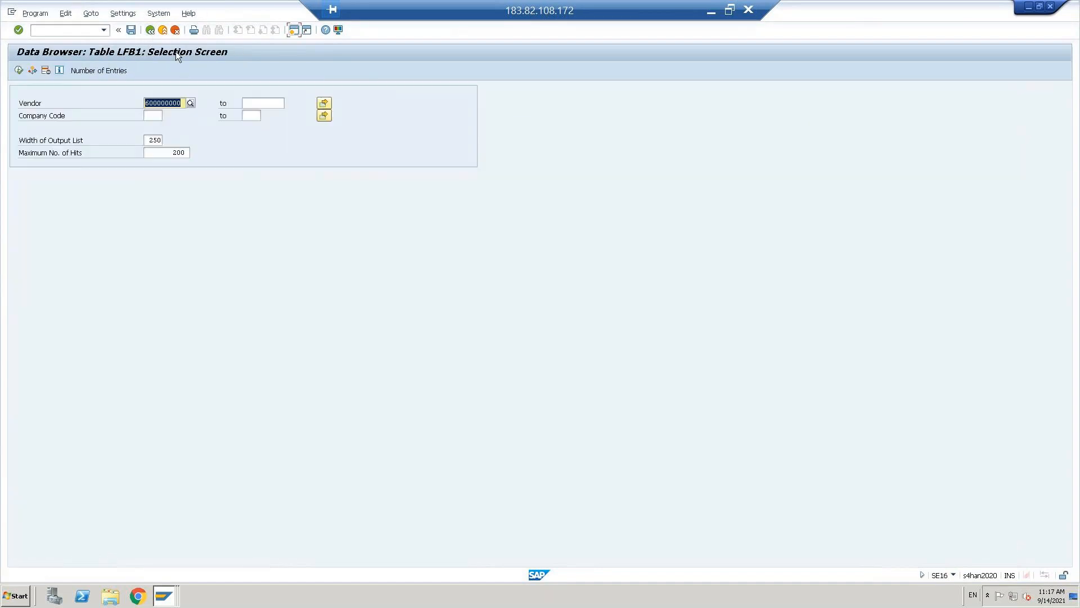
click(149, 30)
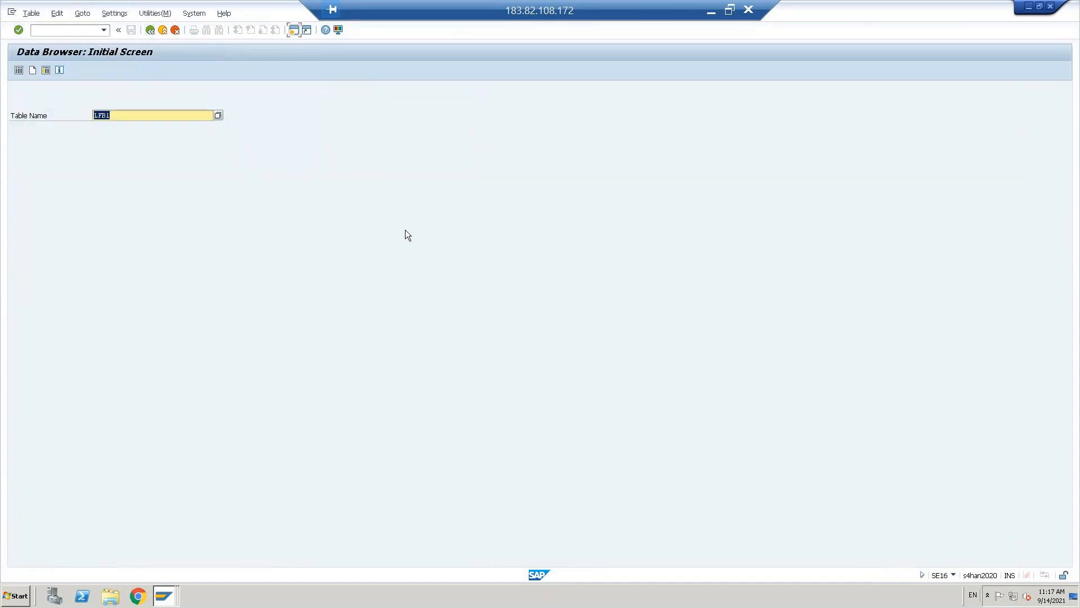
key(BackSpace)
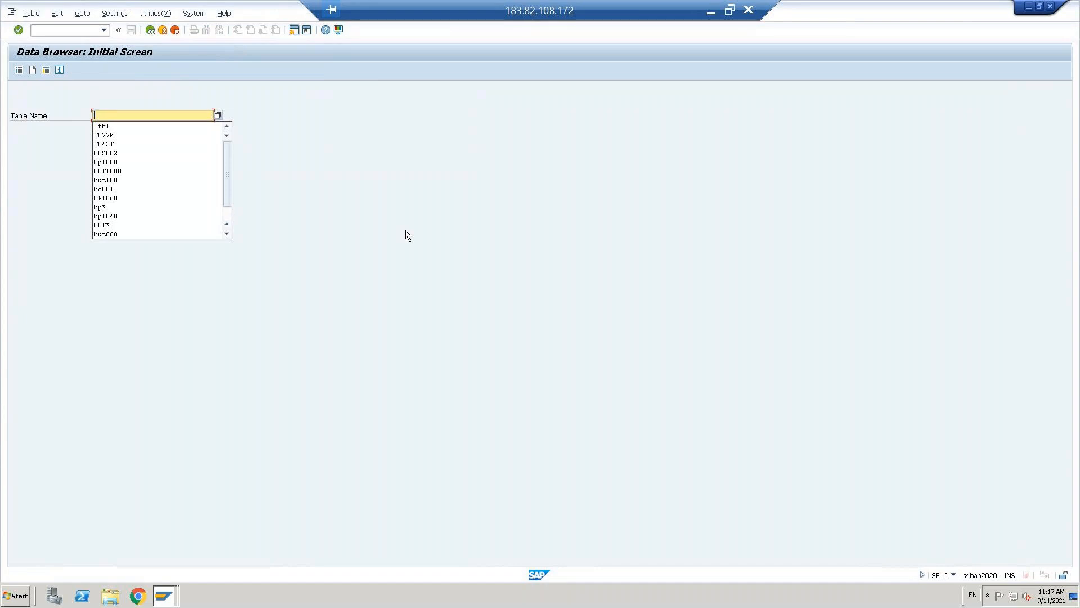
key(alt+Tab)
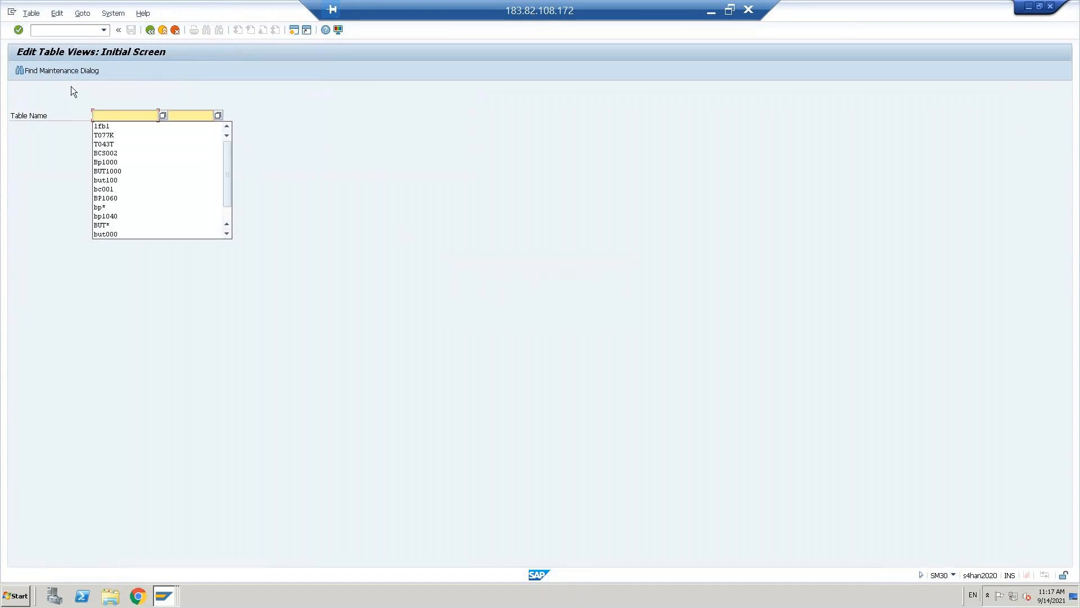
key(alt+Tab)
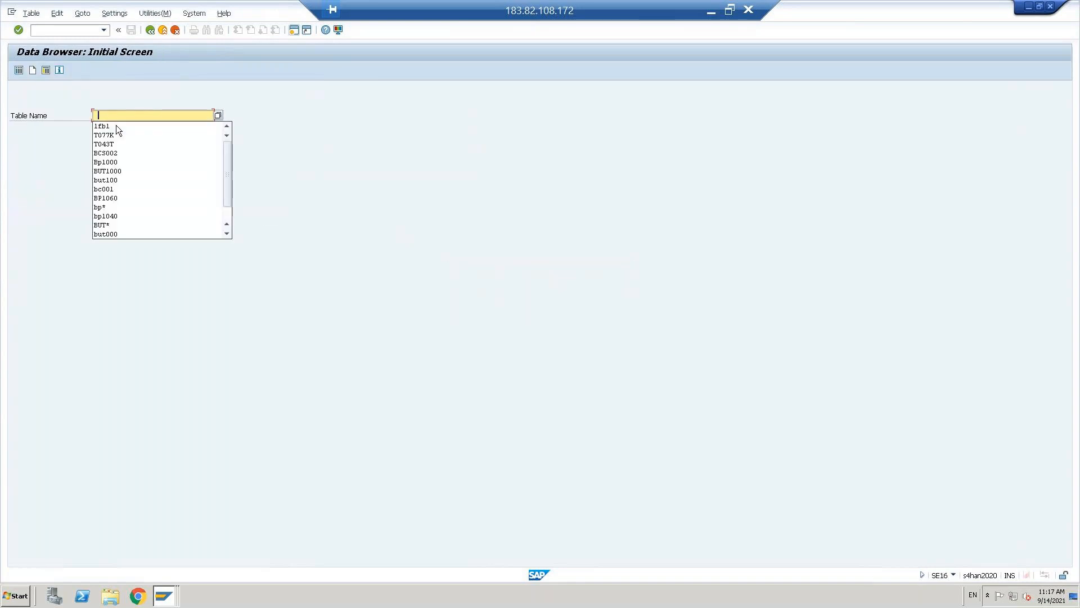
click(113, 135)
key(ctrl+a)
key(Right)
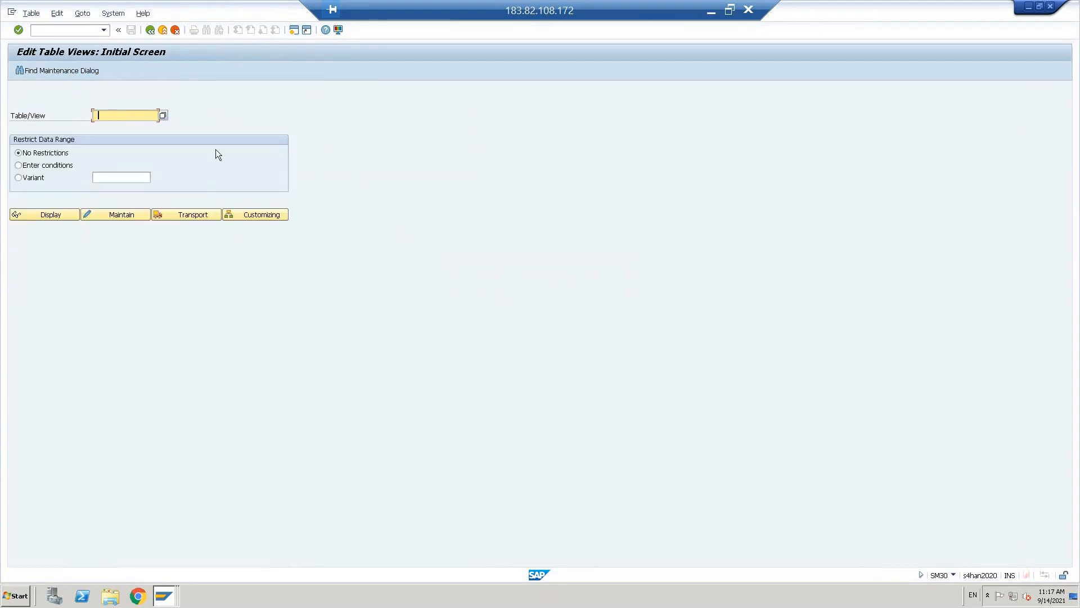
- Enter *T077K* as the table/view and pick V_T077K Vendor Account Groups from the F4 list
key(ctrl+v)
key(ctrl+a)
click(95, 115)
text(*)
key(Delete)
text(*)
key(F4)
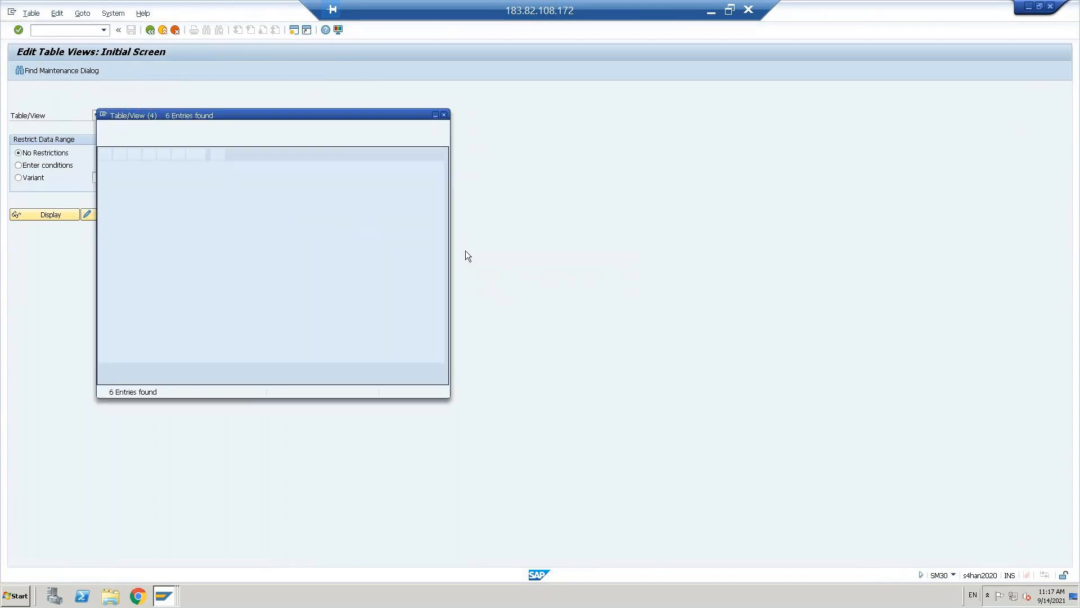
click(176, 192)
double_click(177, 194)
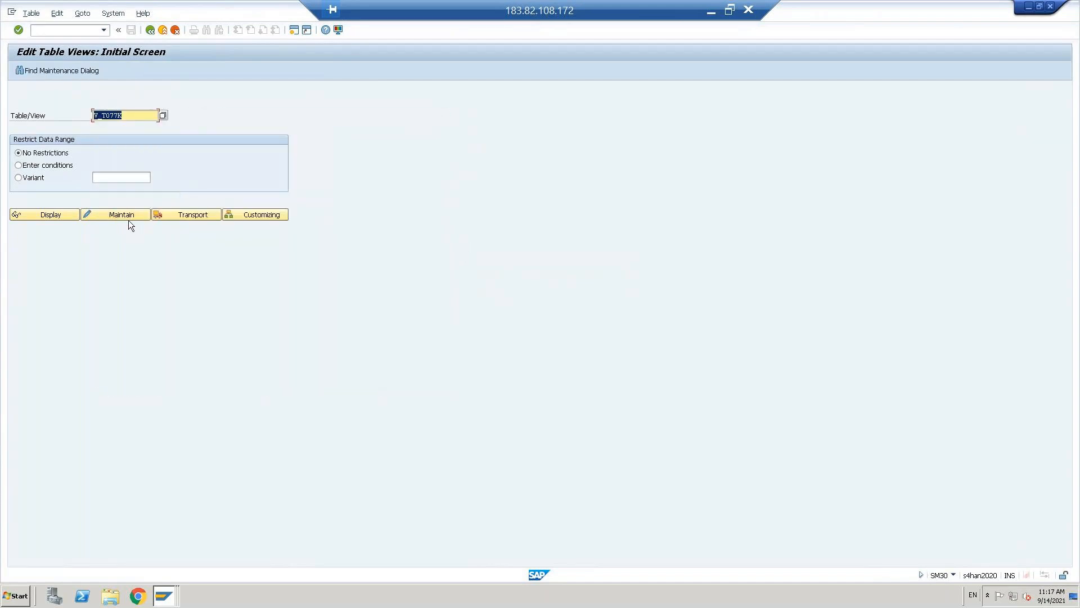
- Add vendor account group DVEN 'Domestic vendor' and save it under the customizing request
click(128, 215)
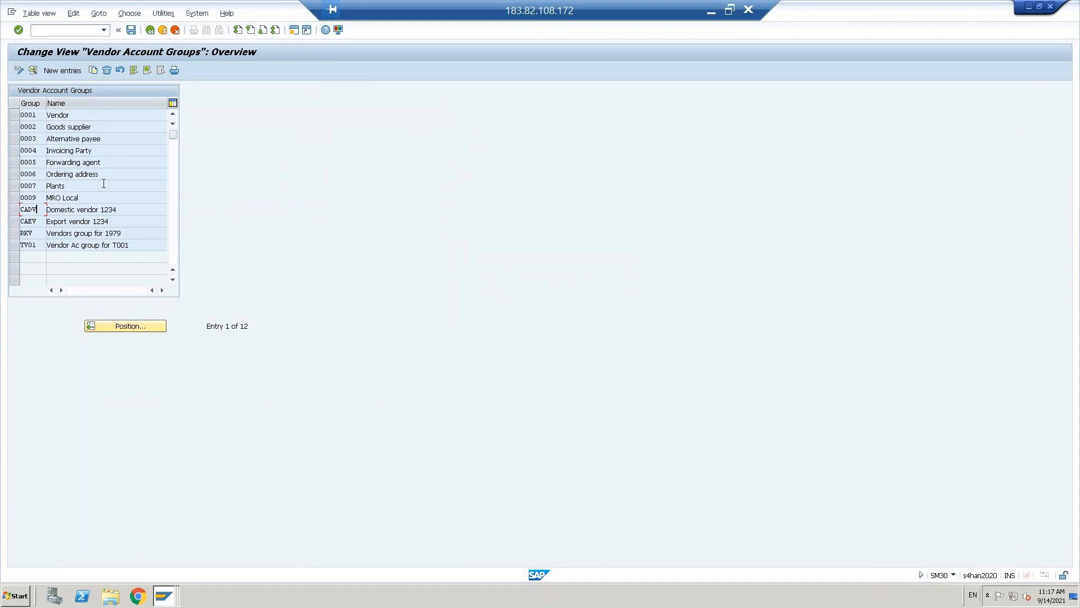
click(61, 71)
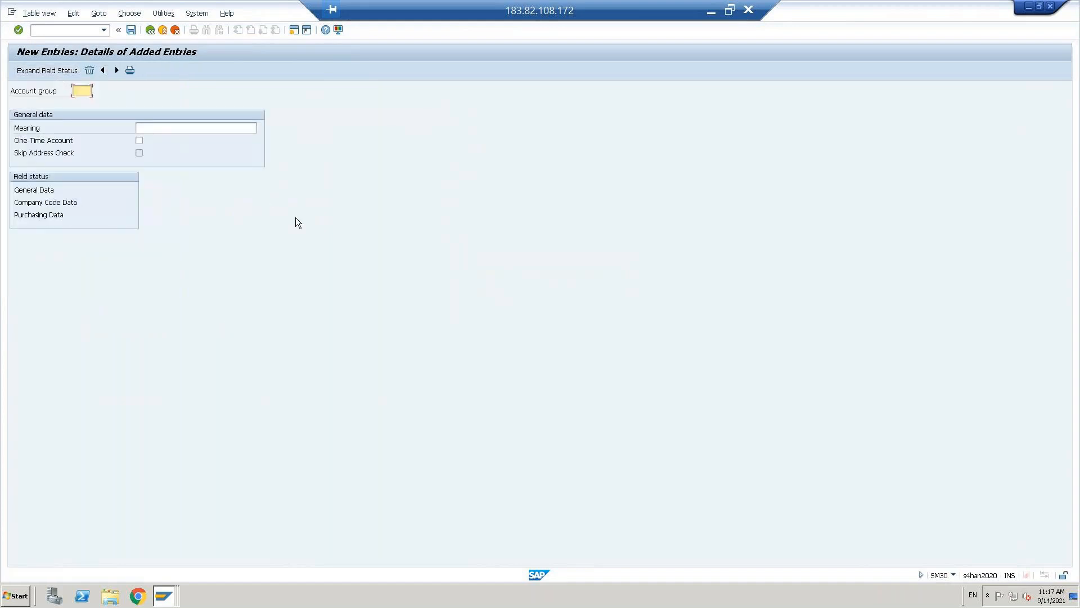
key(Caps_Lock)
text(DVEN)
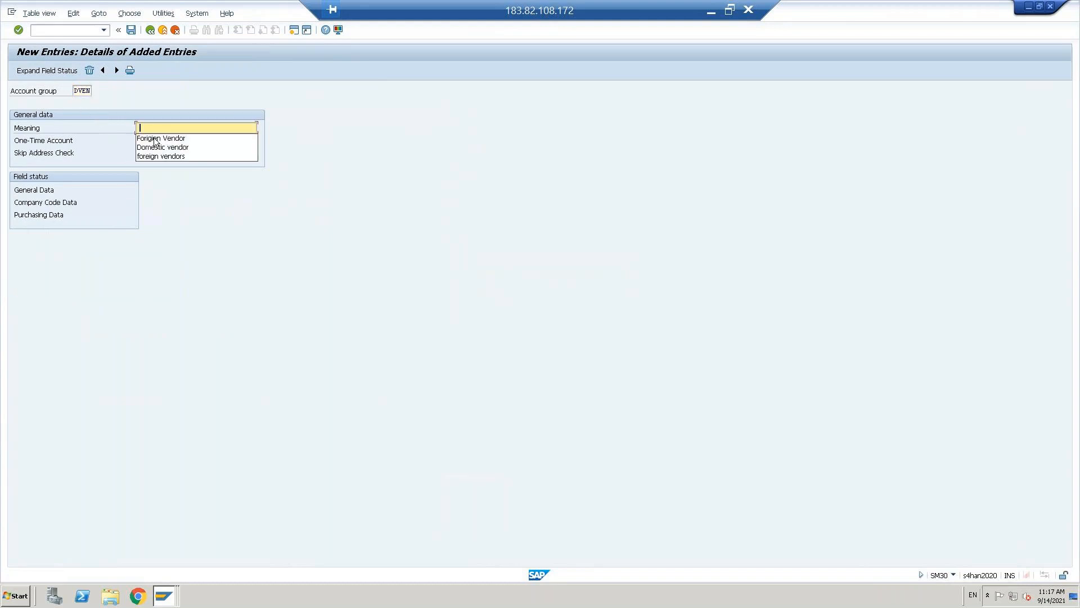
click(155, 147)
click(131, 30)
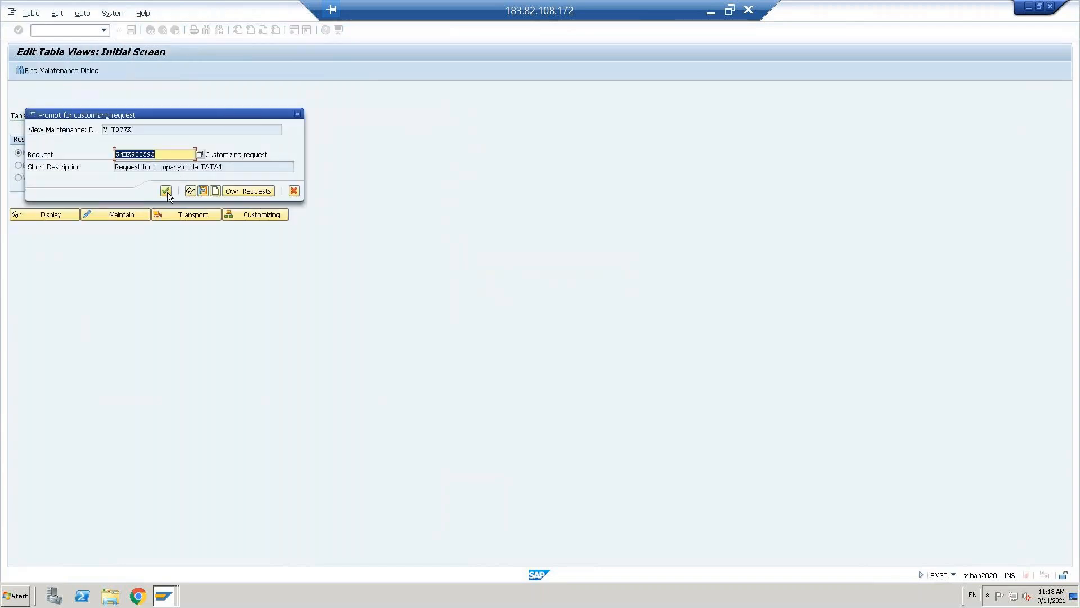
click(166, 191)
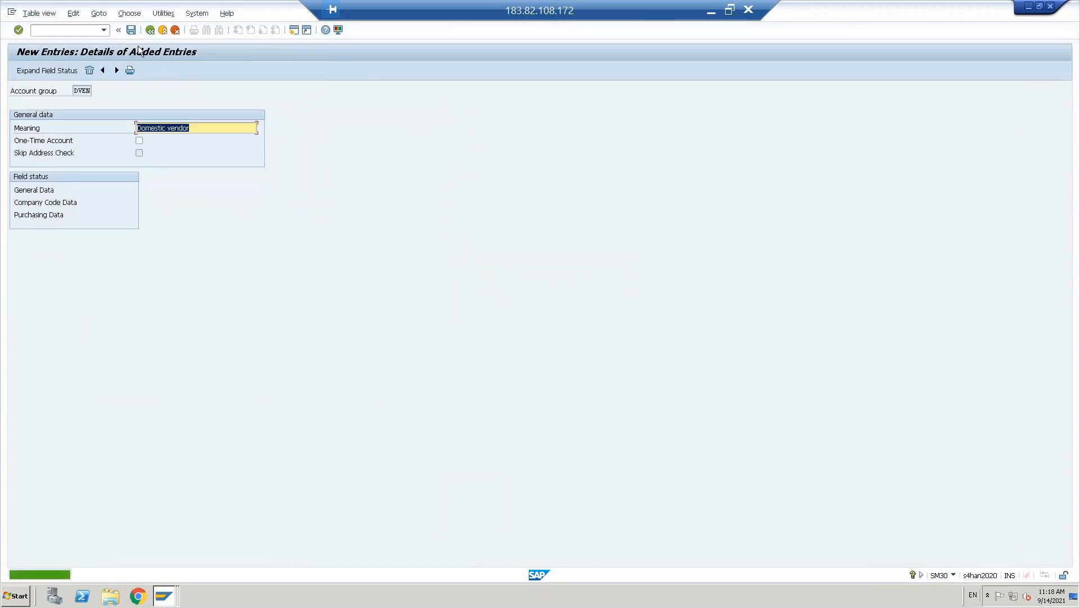
click(151, 32)
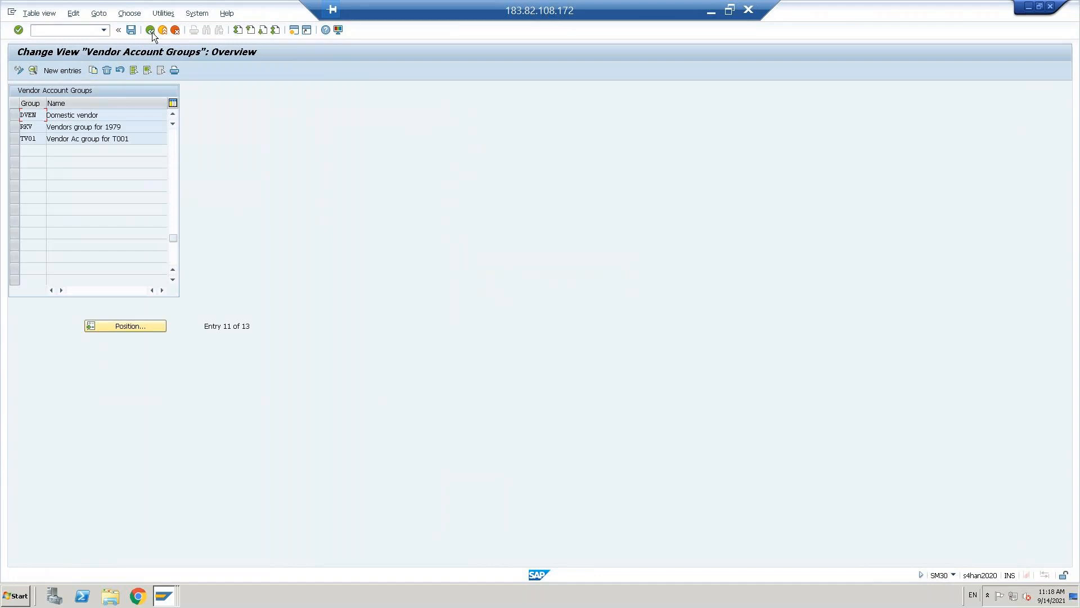
- Add and save vendor account group FVEN 'Forigien Vendor', then go back to the start screen
click(55, 72)
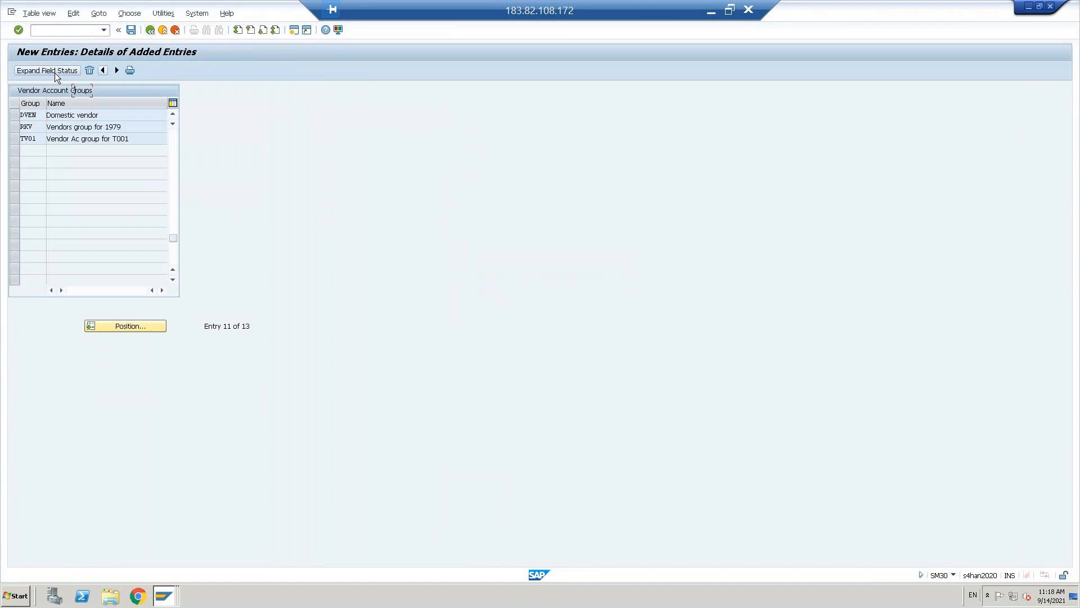
text(FVEN)
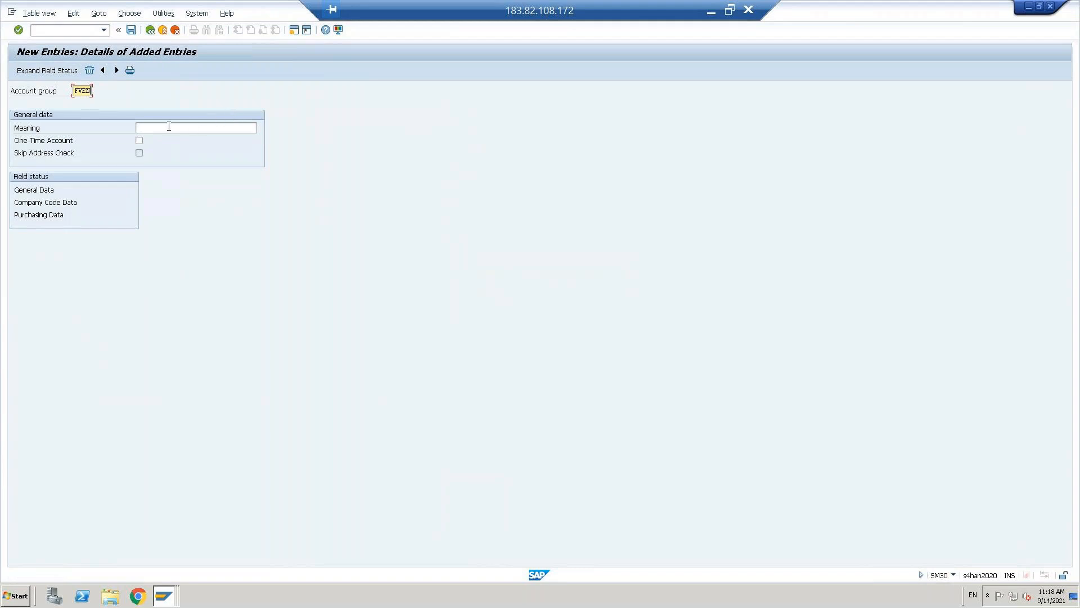
click(169, 126)
text(F)
key(Down)
key(Return)
key(Return)
key(Tab)
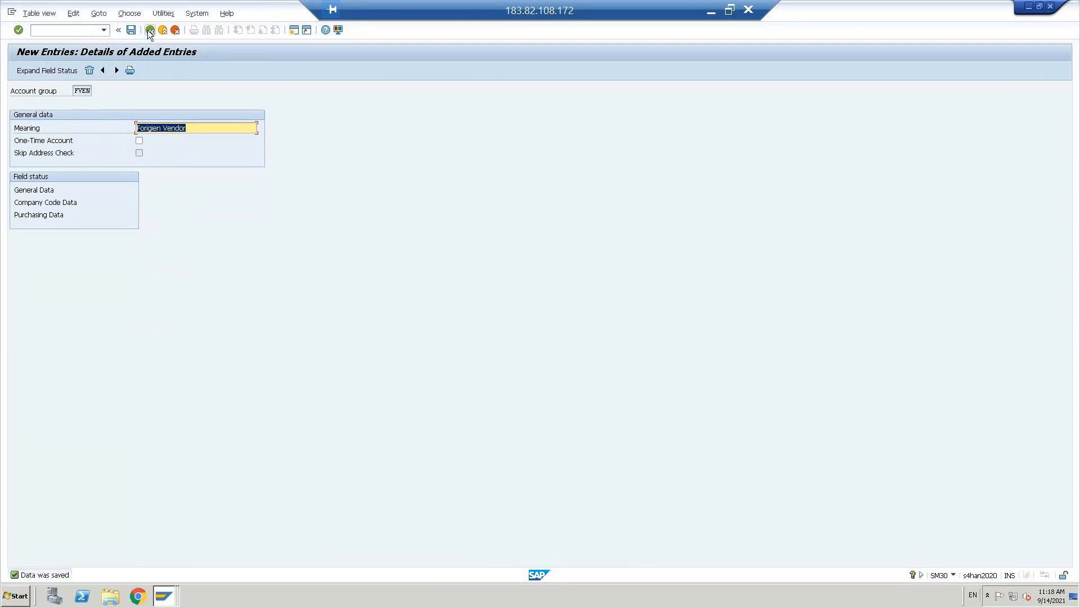
click(149, 30)
click(149, 31)
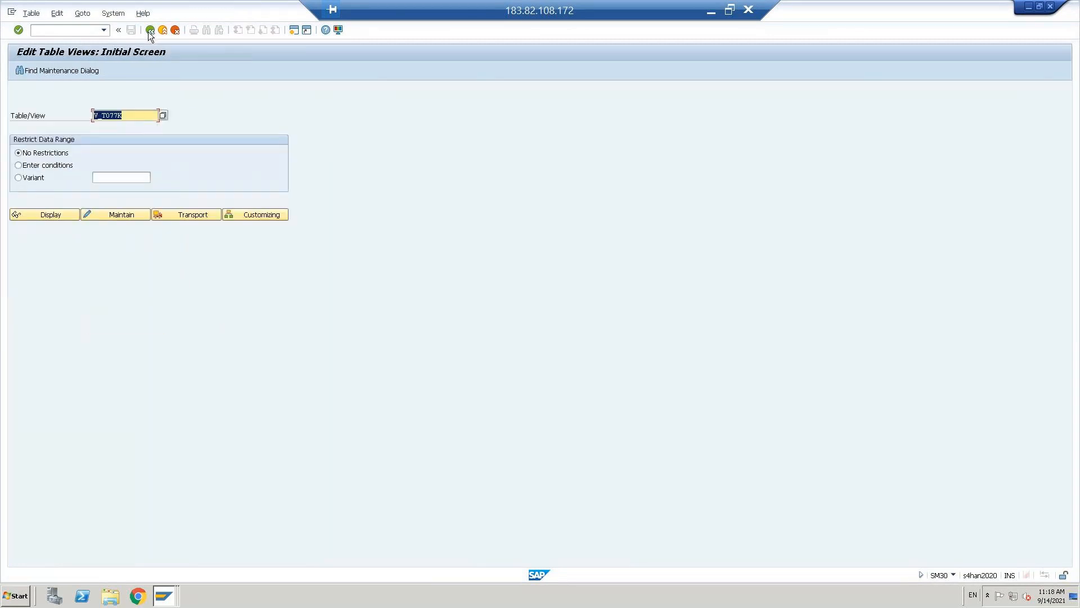
- Start FB60 with the domestic vendor and invoice date 14.09.2021, confirming the header
key(alt+Tab)
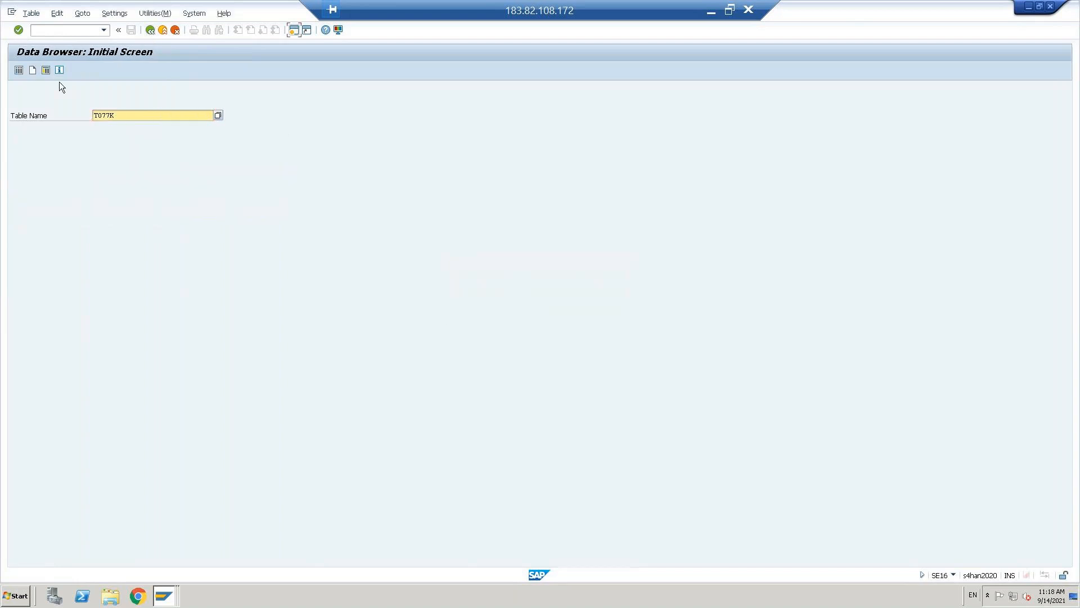
click(49, 29)
text(/)
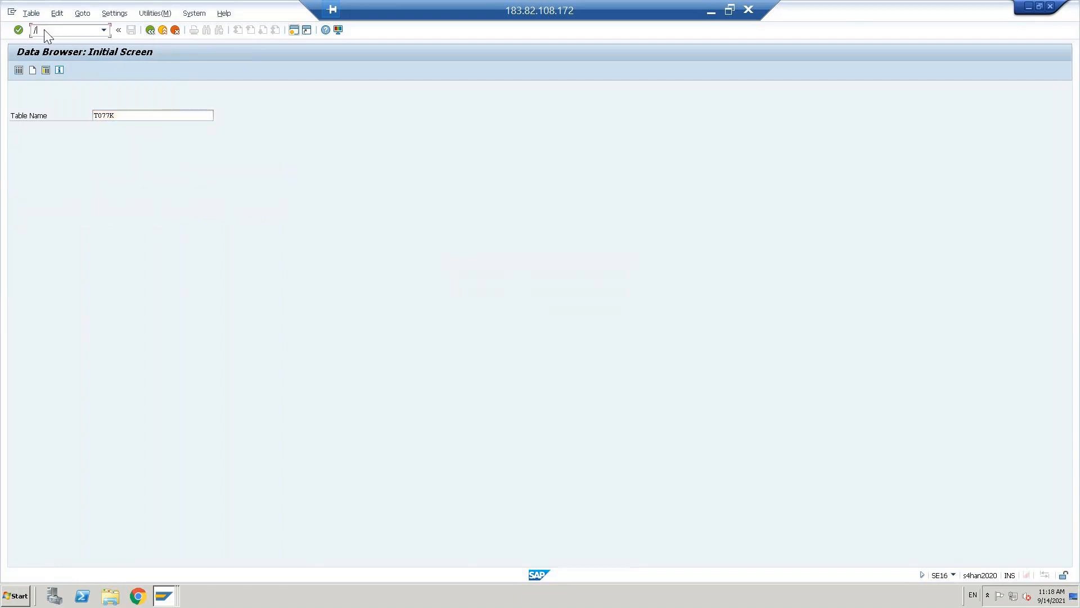
text(NFB60)
key(Return)
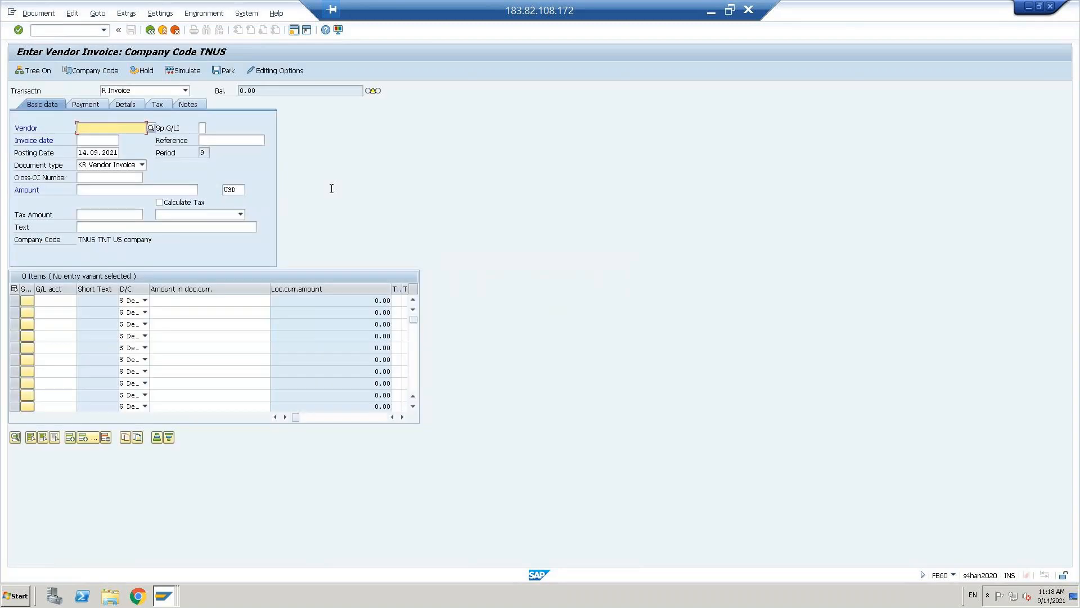
click(125, 138)
click(104, 152)
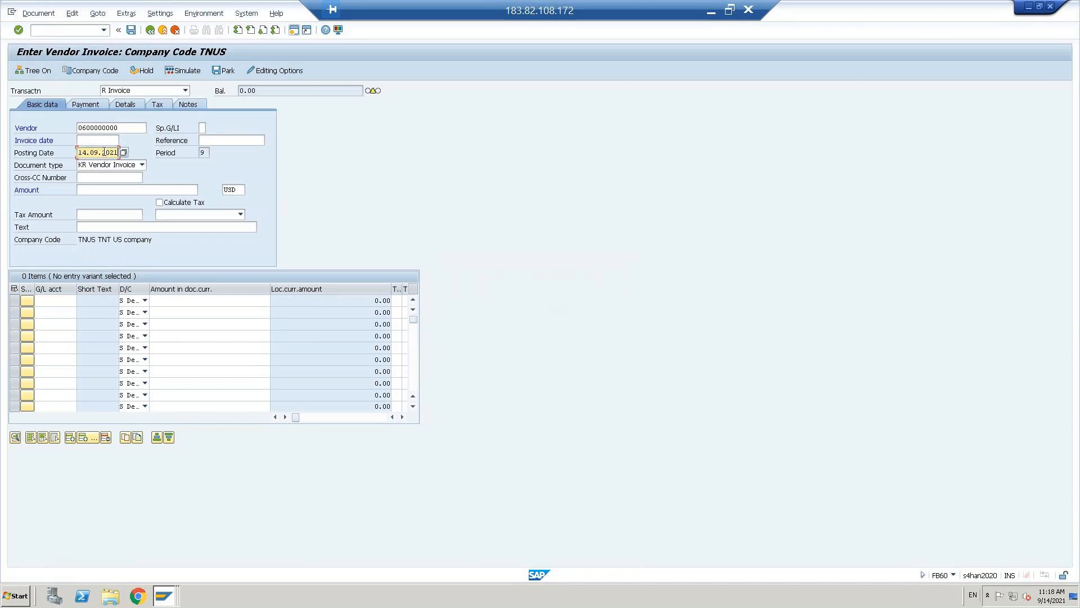
key(shift+Tab)
text(14.09.2021)
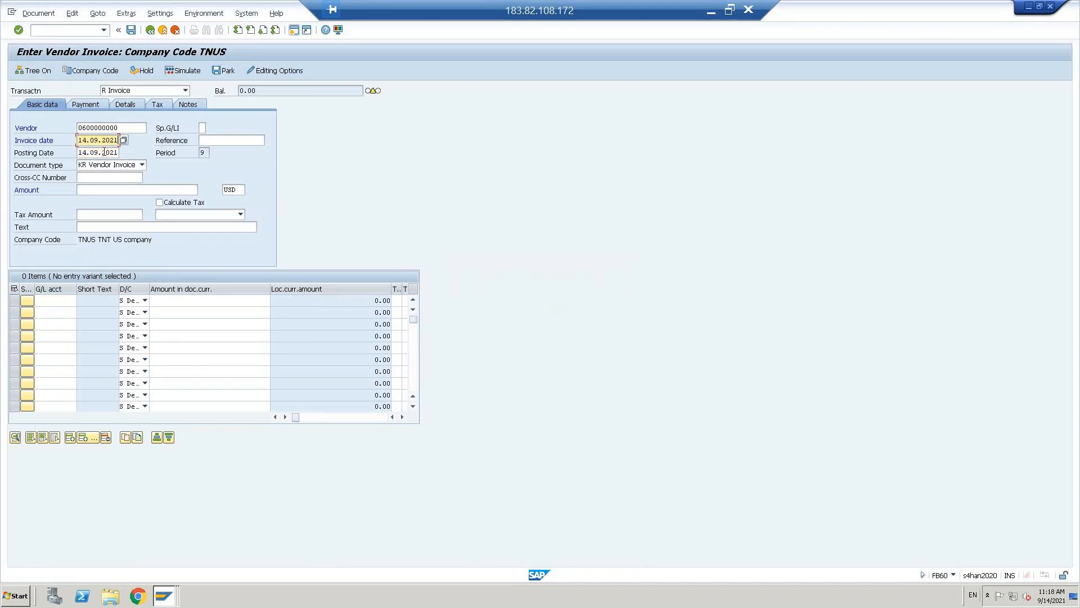
key(Return)
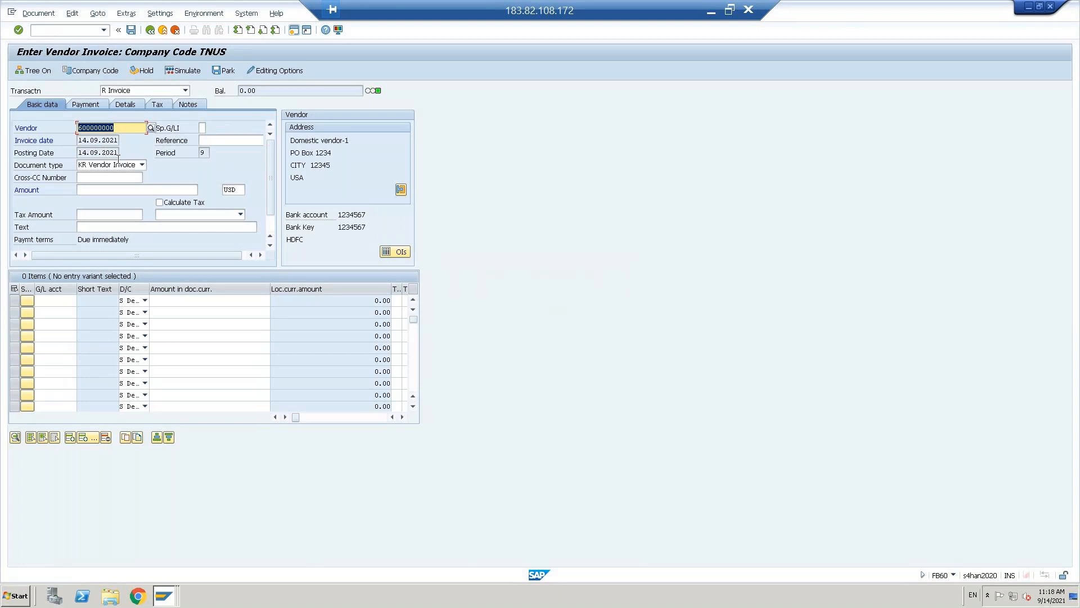
- Enter amount 1000, tick Calculate Tax and choose tax code V1 12% input tax
click(117, 189)
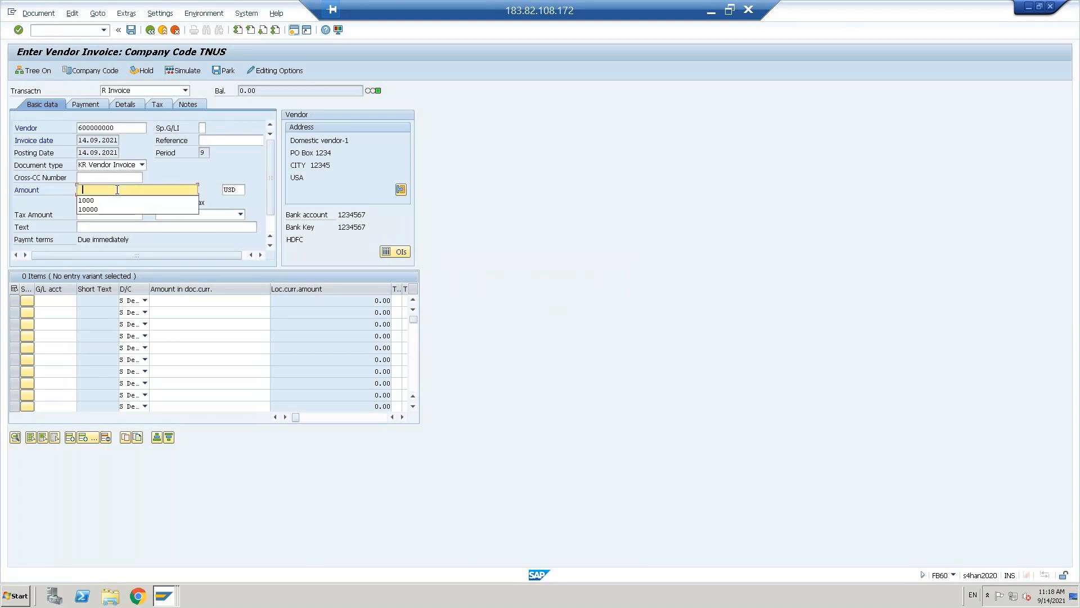
click(95, 209)
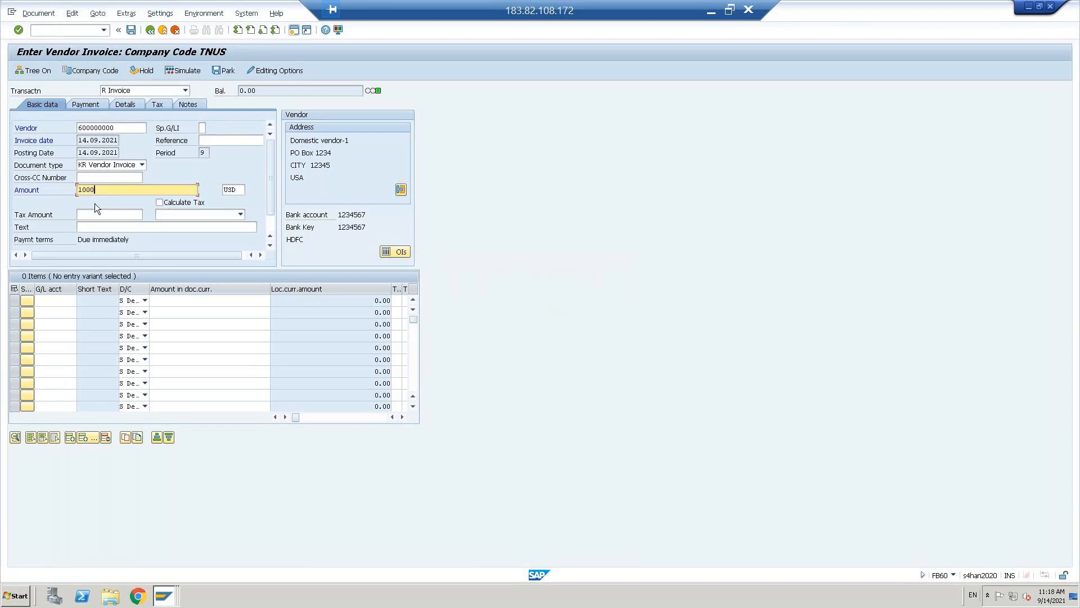
click(159, 202)
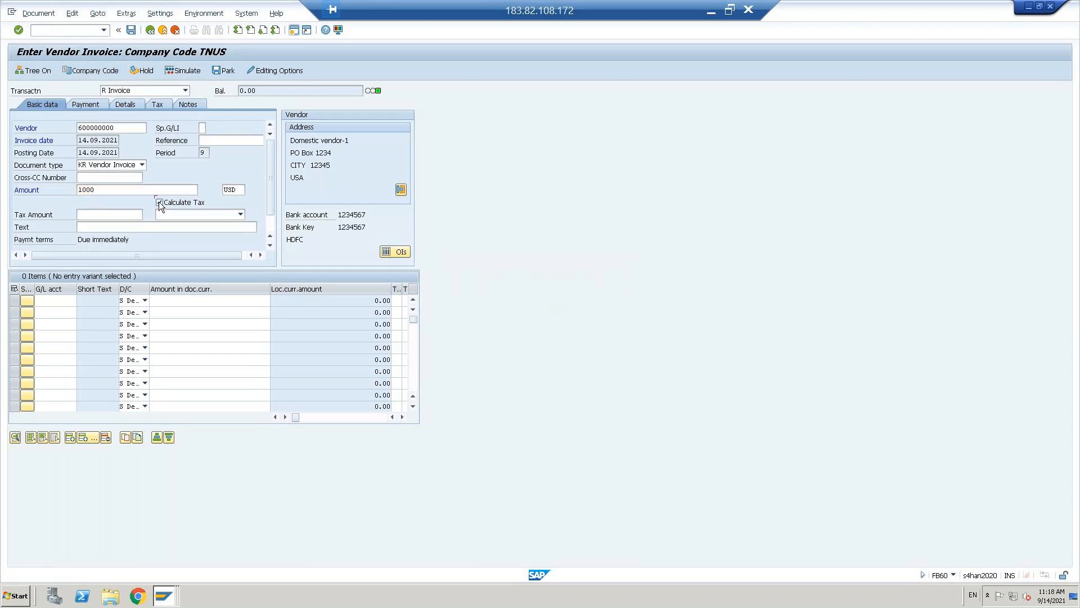
click(242, 215)
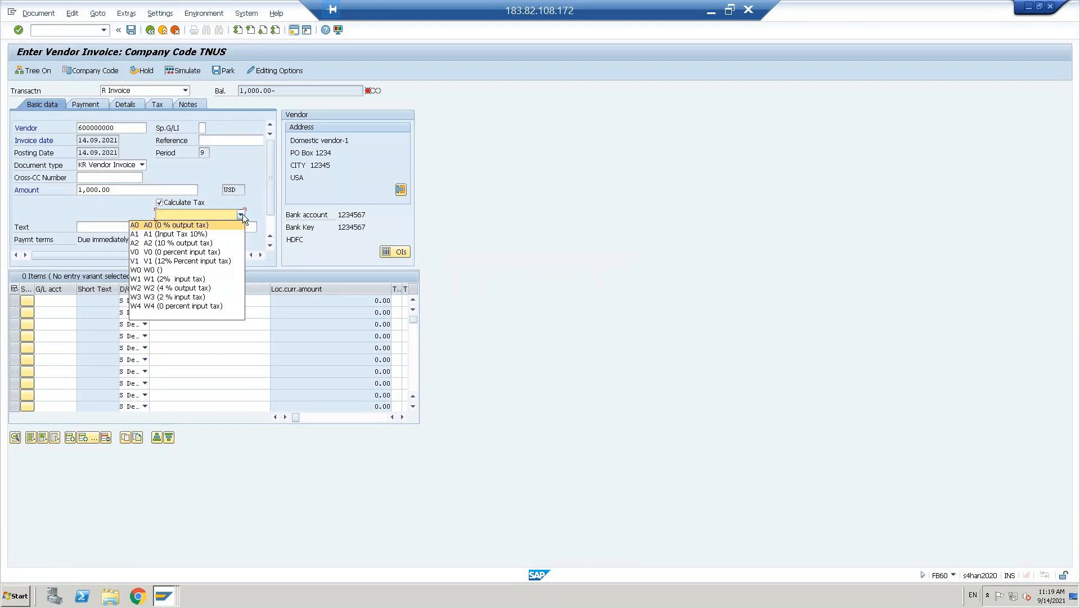
click(202, 261)
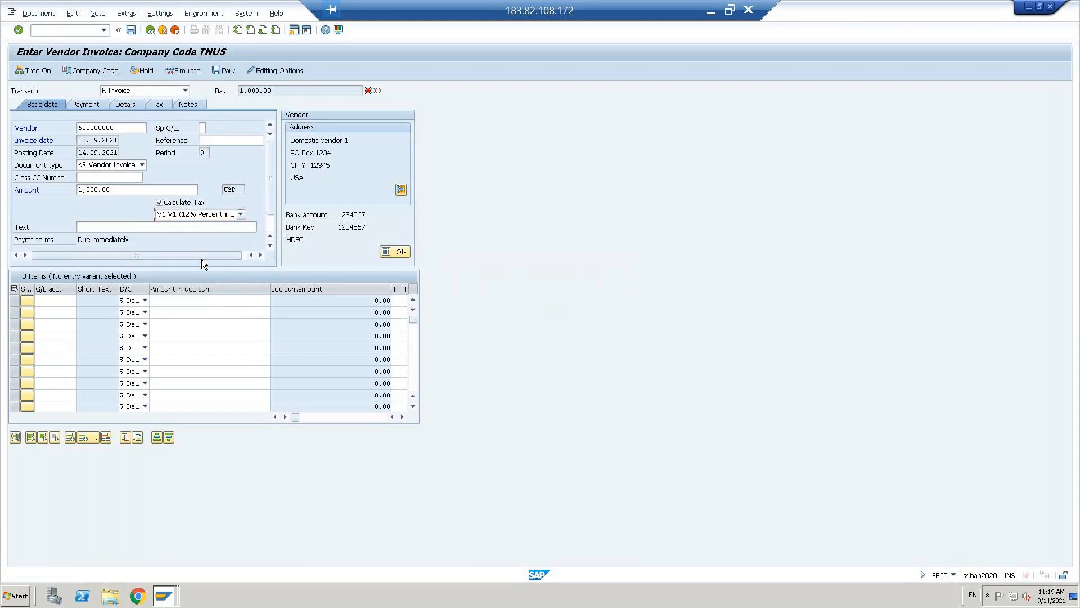
- Add a 1,000.00 line on G/L 400301 Purchase account and simulate, leaving a 120.00 balance
click(53, 300)
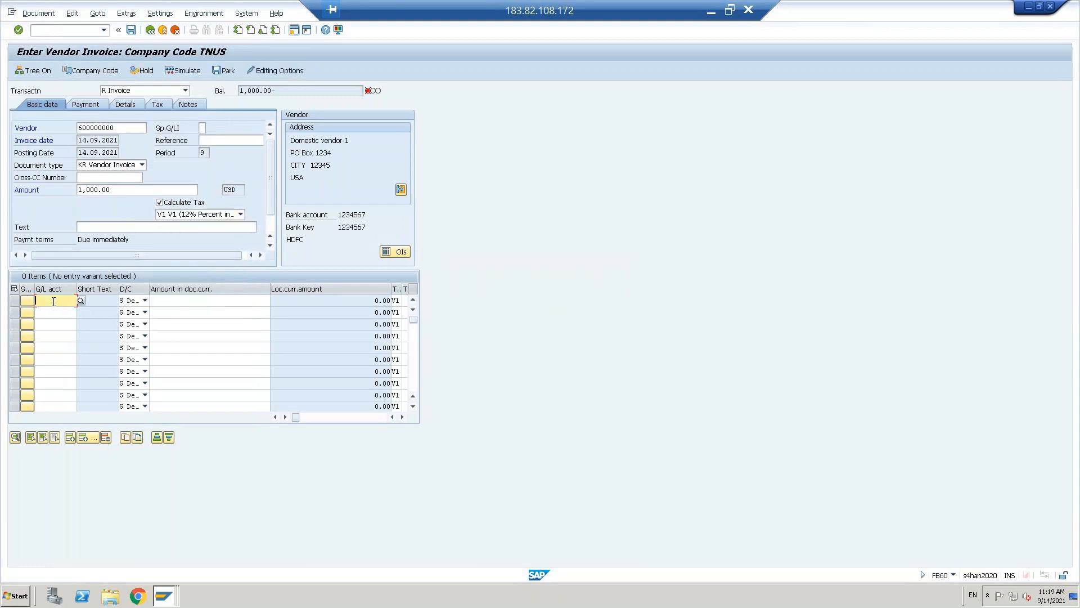
key(F4)
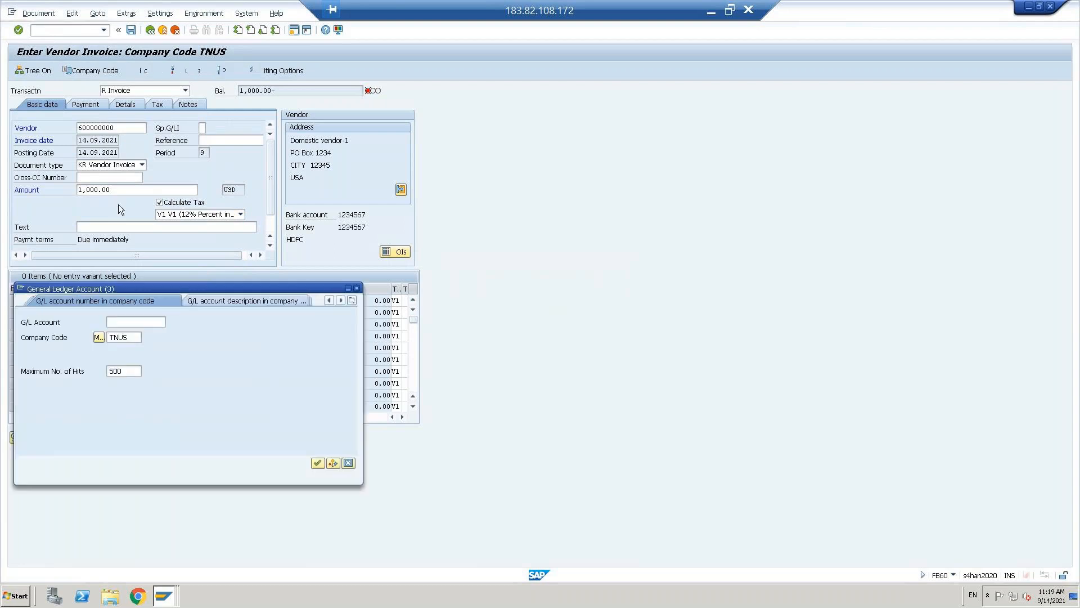
key(Return)
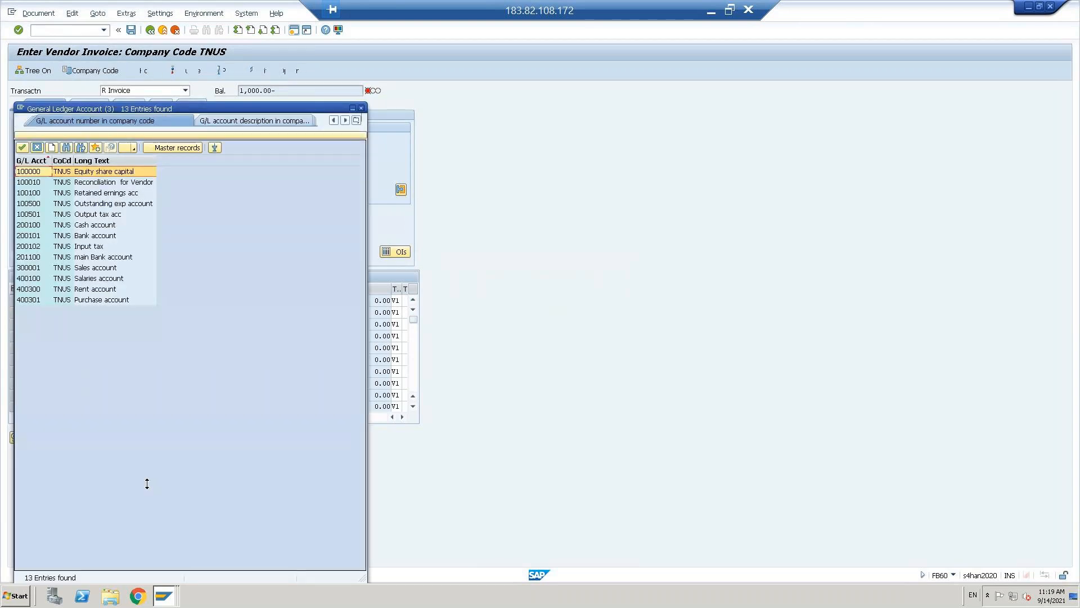
double_click(89, 299)
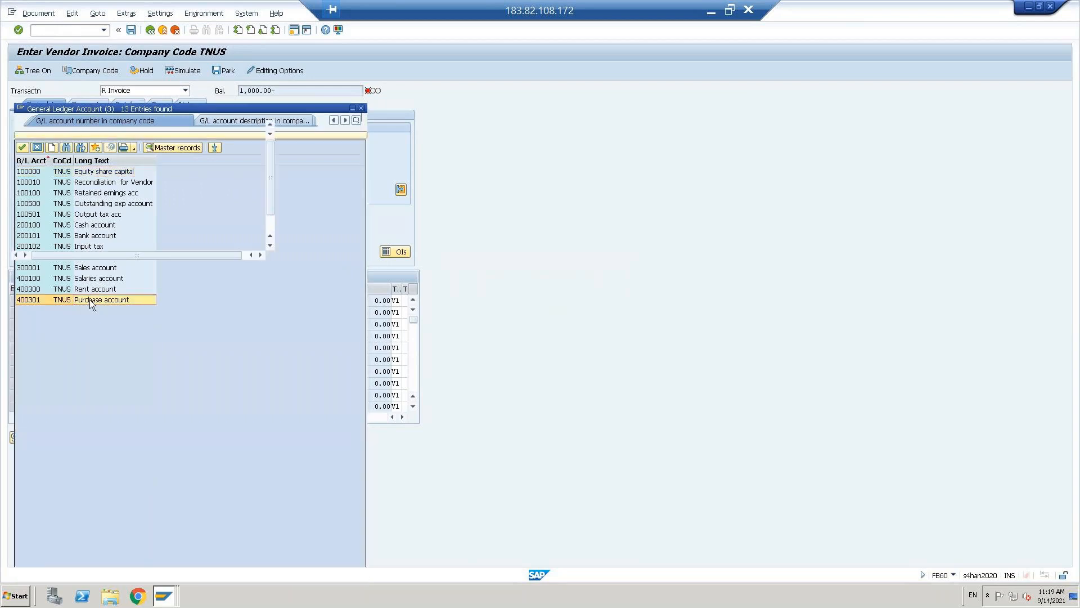
click(157, 300)
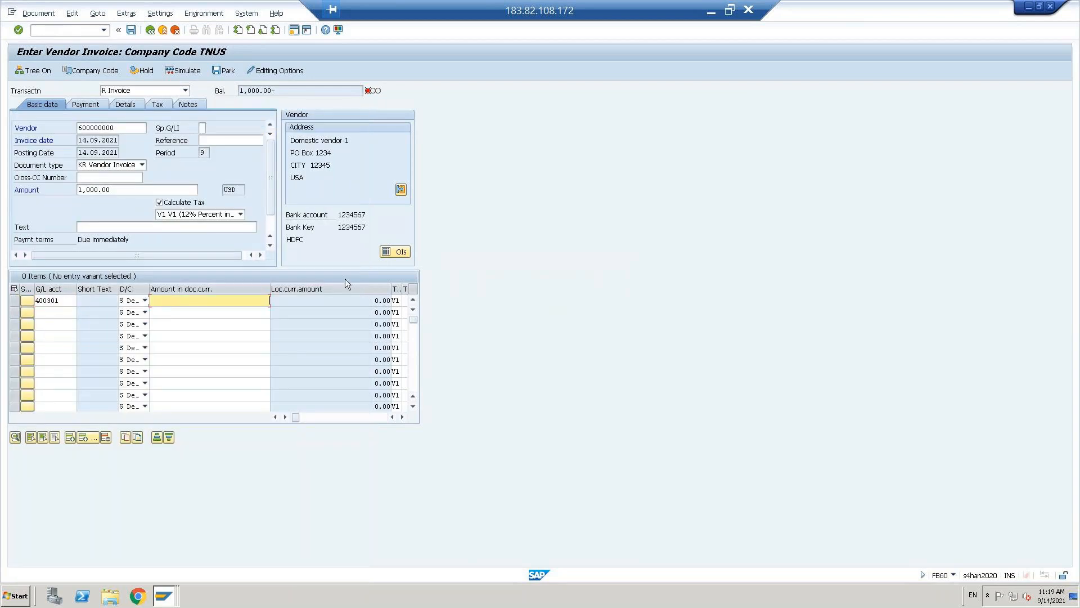
key(Return)
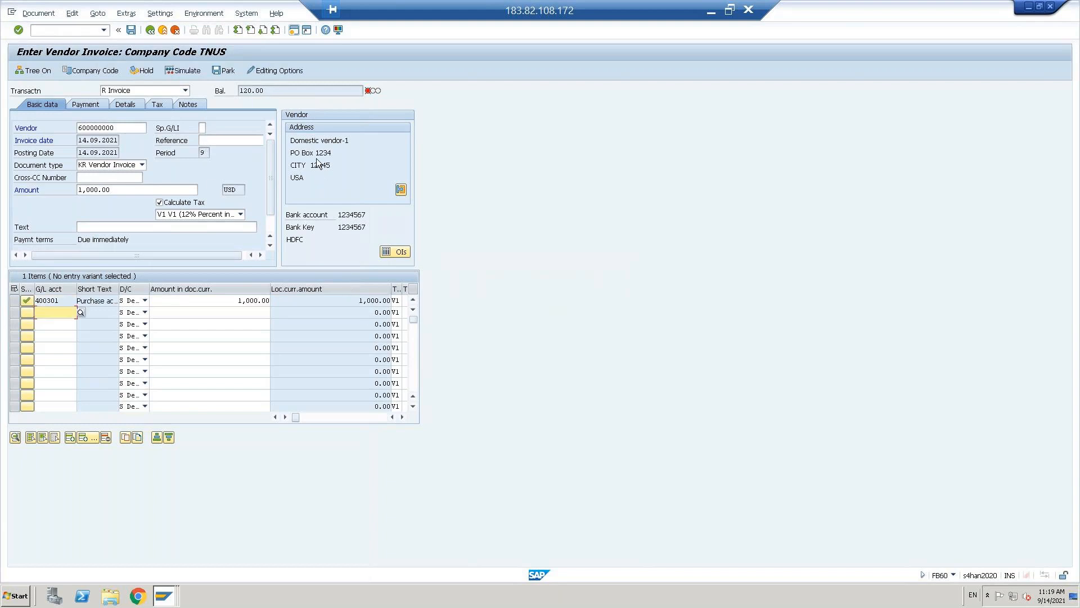
click(181, 77)
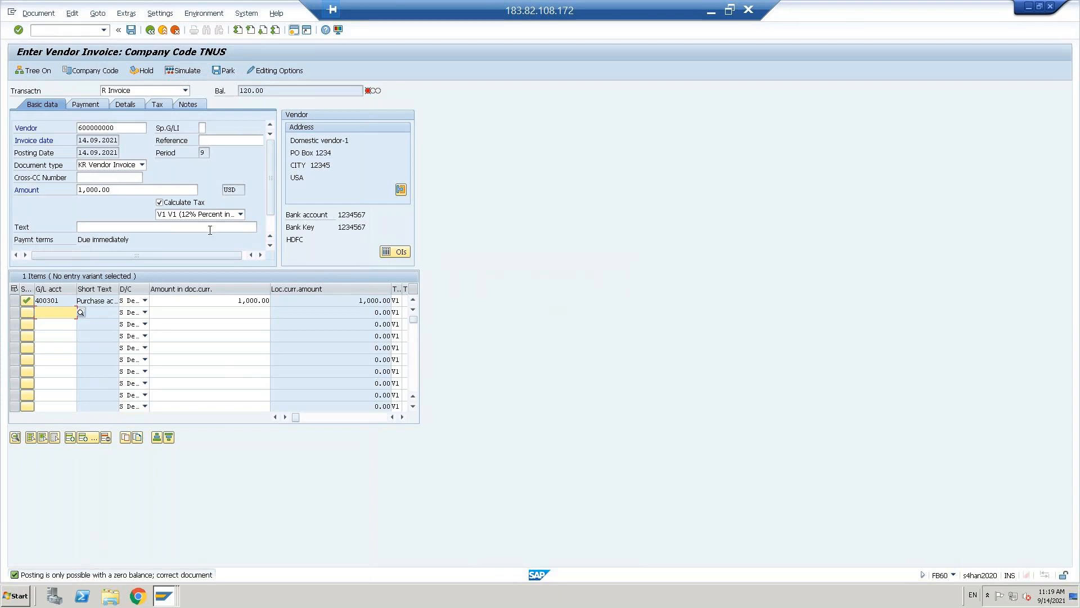
- Switch from the TNUS invoice to the session showing SM30 Edit Table Views
click(272, 231)
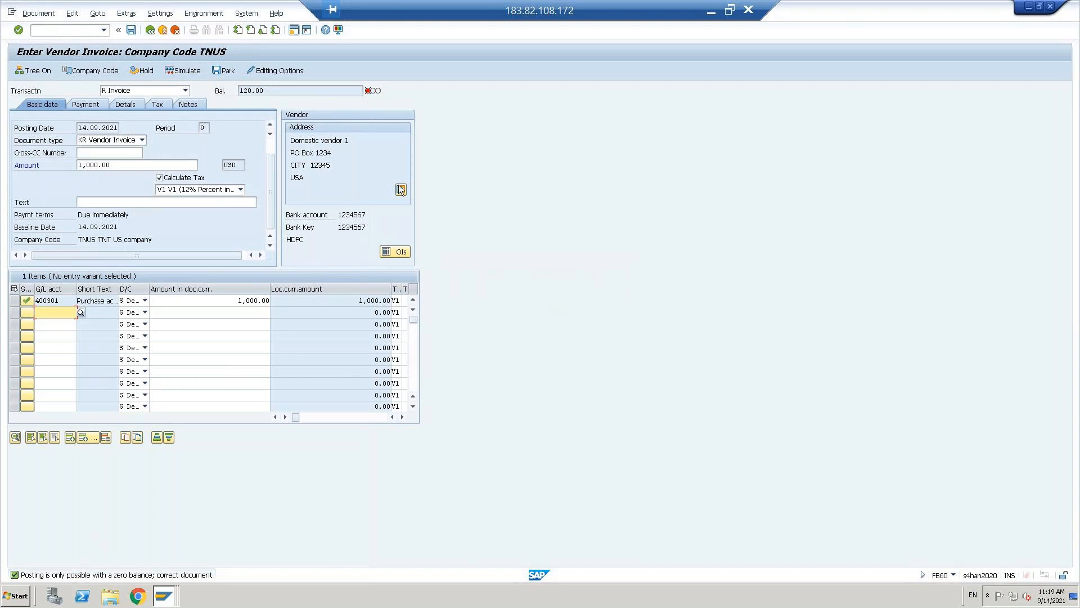
key(alt+Tab)
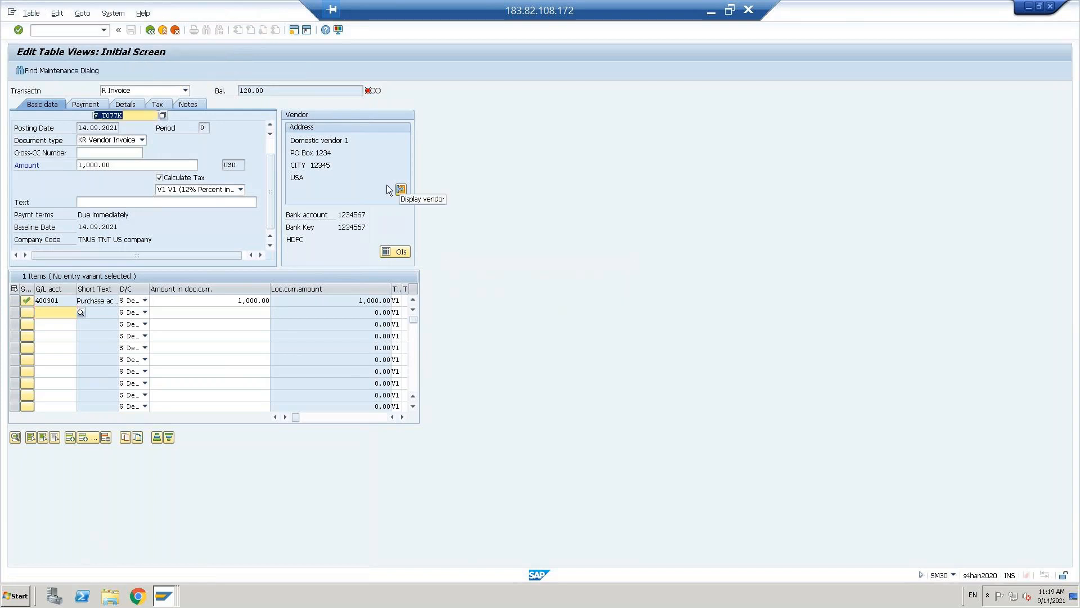
- Open company code TNUS's global data details via /NOBY6
click(60, 31)
text(/NOBY6)
key(Return)
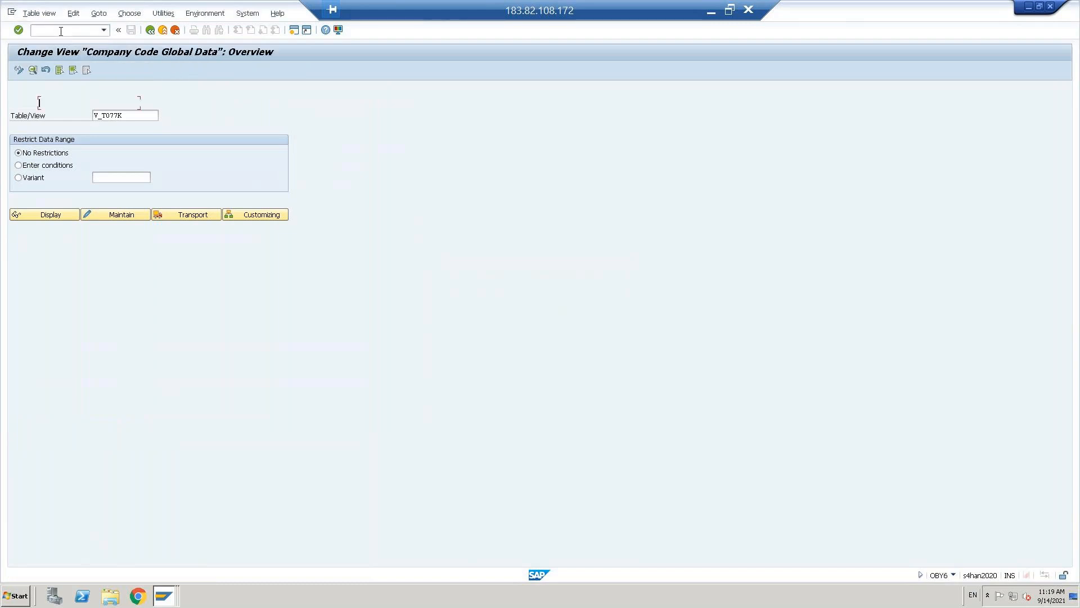
click(180, 548)
text(TNUS)
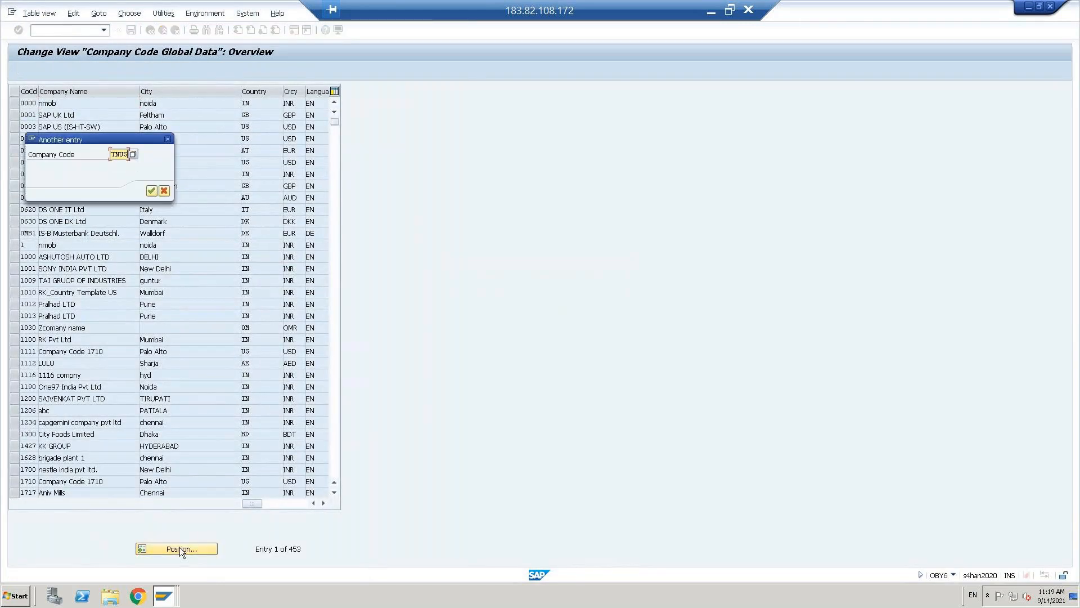
key(Return)
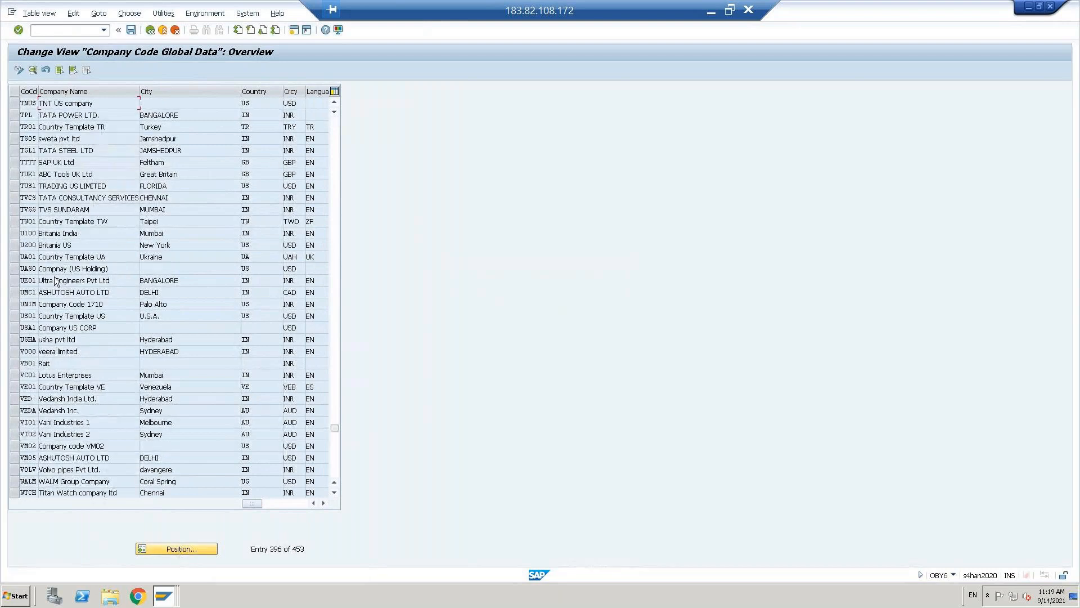
double_click(62, 106)
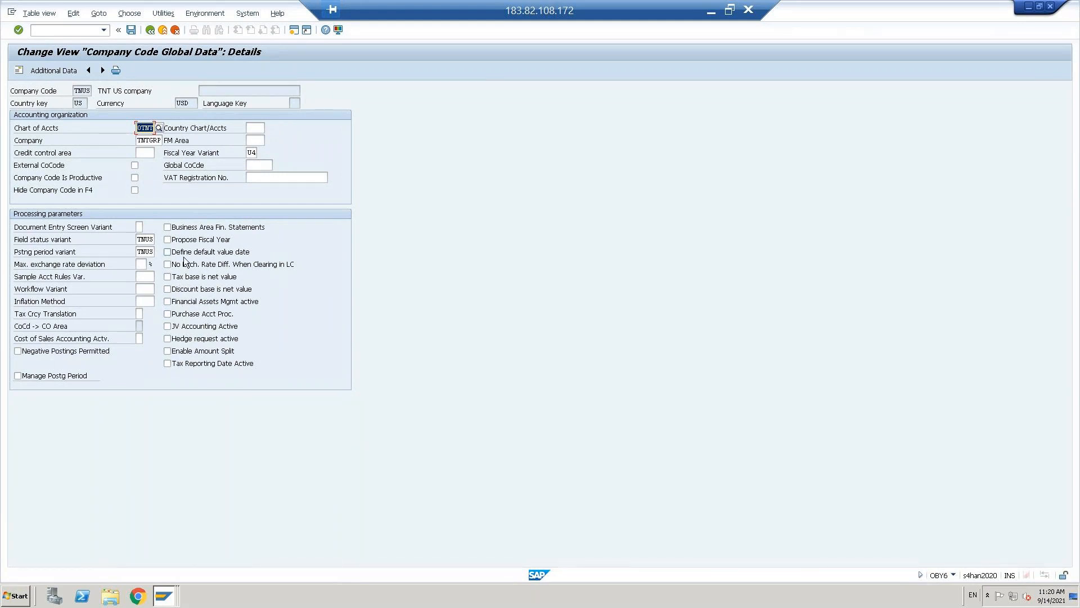
- Tick 'Tax base is net value', save under the customizing request, and exit
click(168, 277)
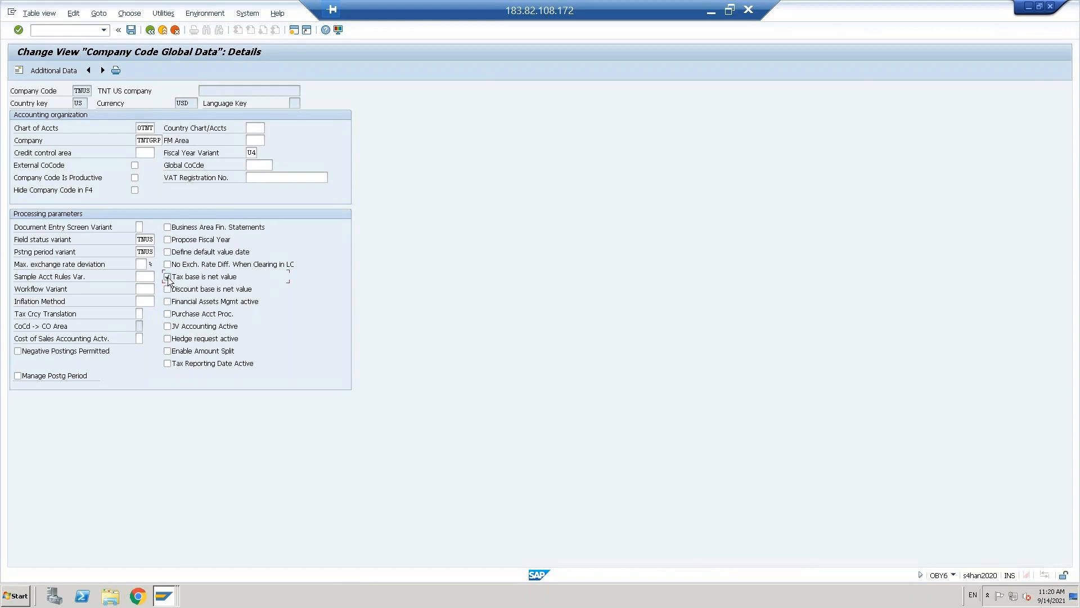
click(130, 29)
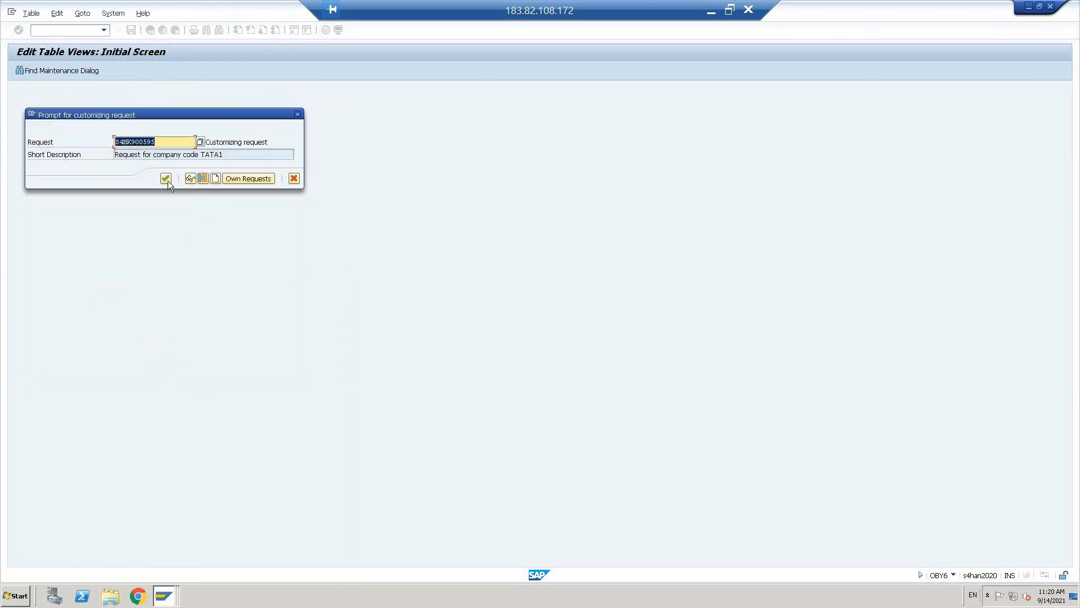
click(166, 179)
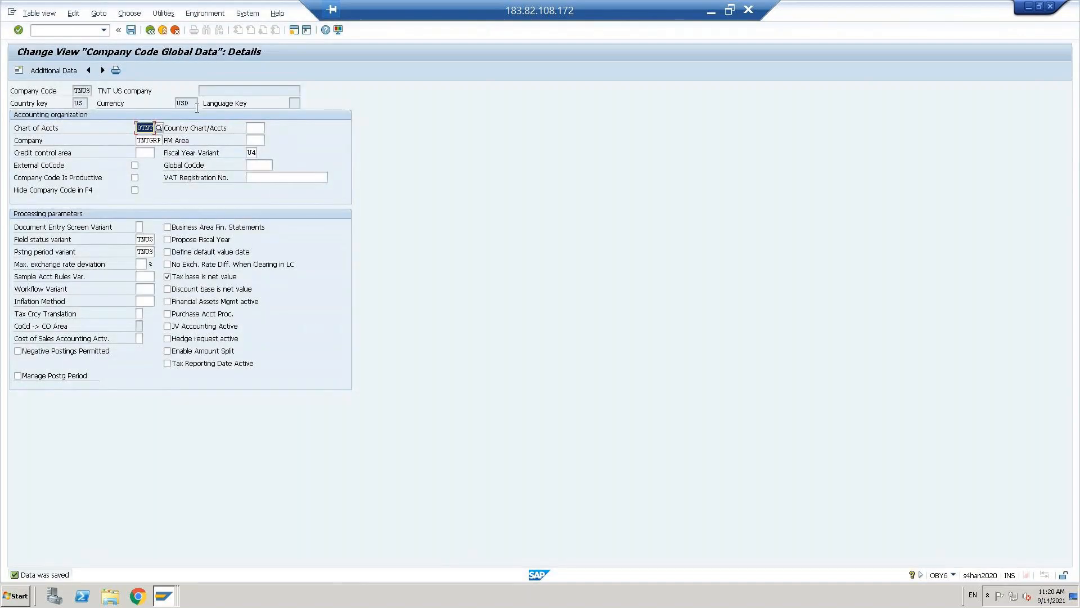
click(163, 31)
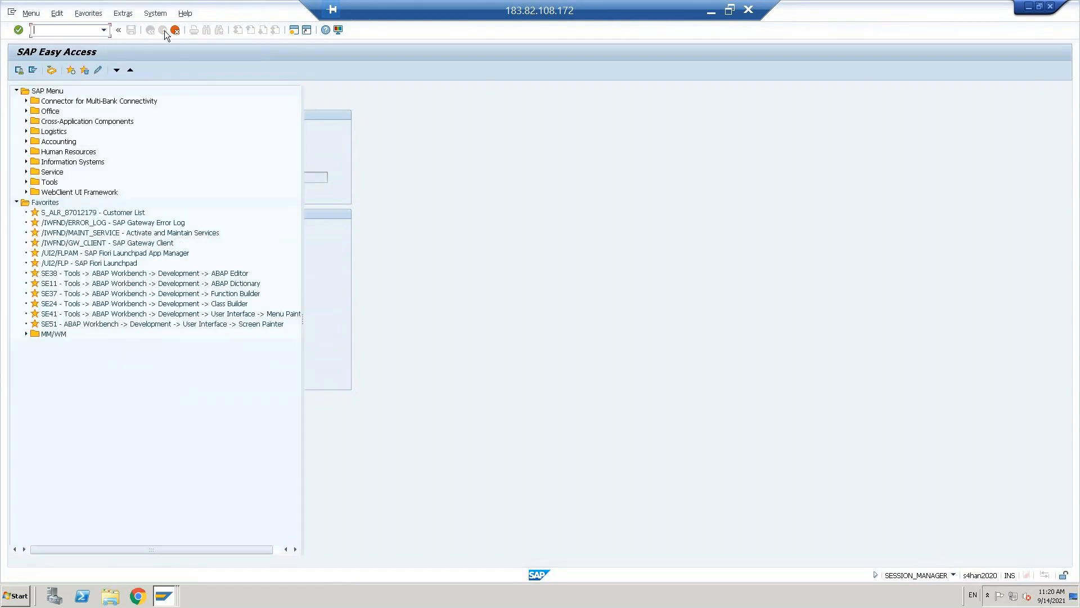
- Restart FB60 with the vendor, today's invoice date and a 1000 invoice amount
key(alt+Tab)
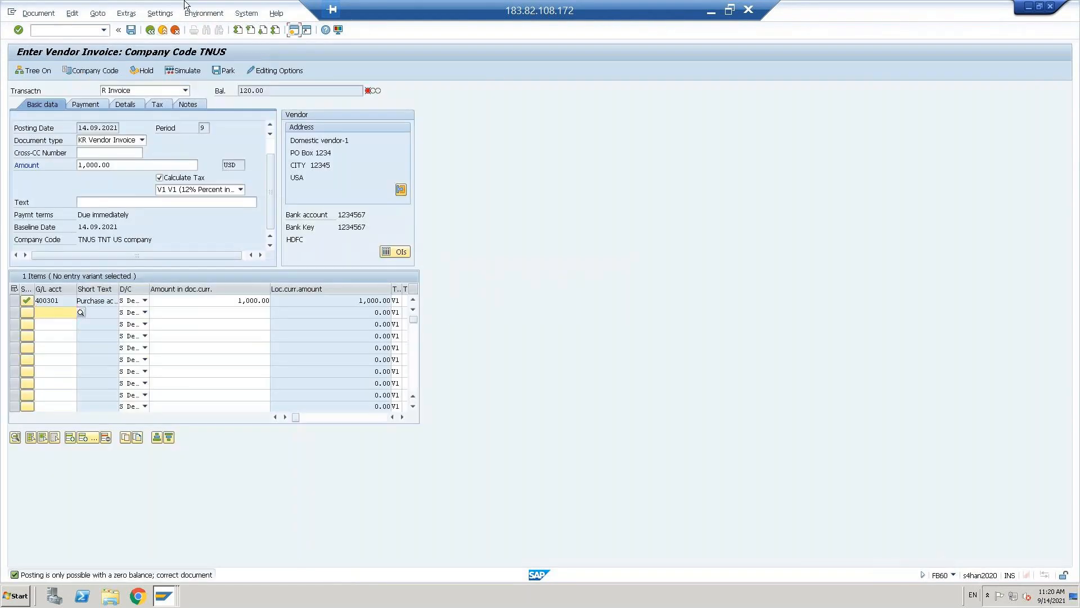
click(43, 27)
text(/NFB60)
key(Return)
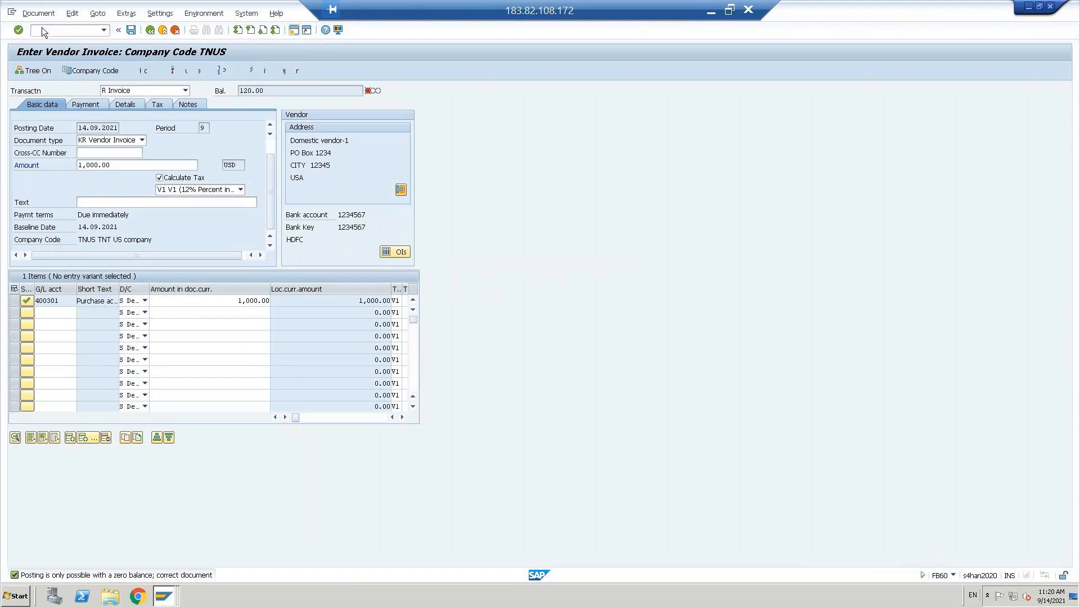
text(0)
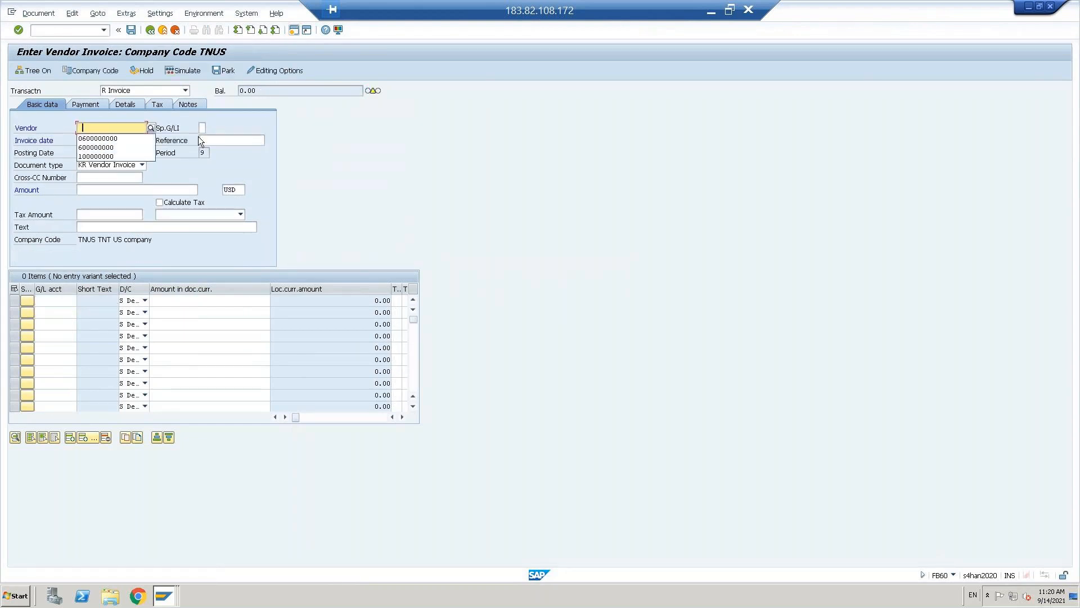
click(90, 138)
click(91, 153)
key(ctrl+c)
key(shift+Tab)
key(ctrl+v)
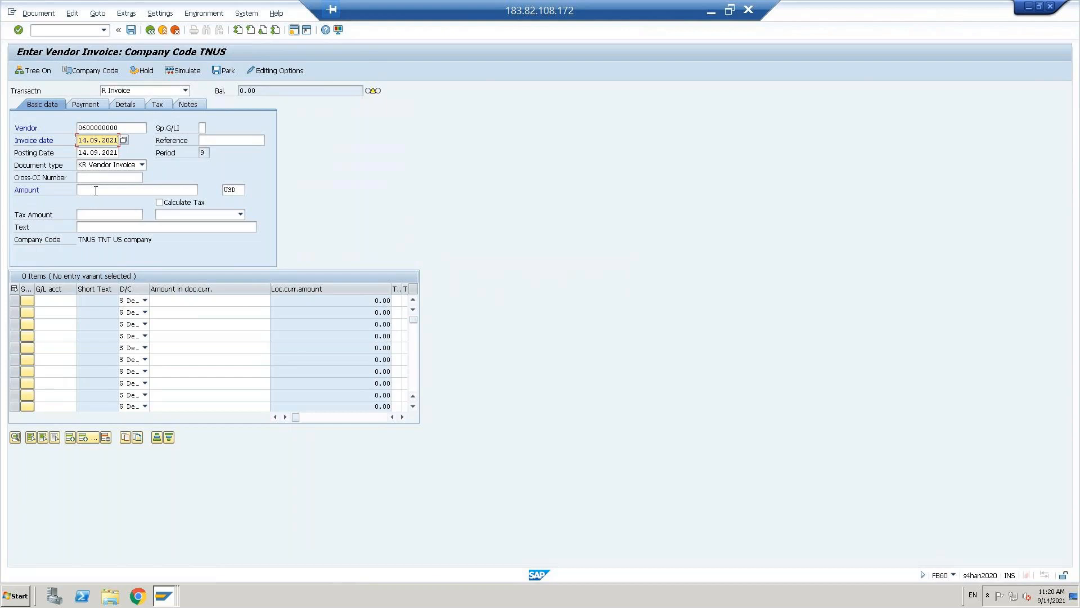
click(96, 190)
click(95, 207)
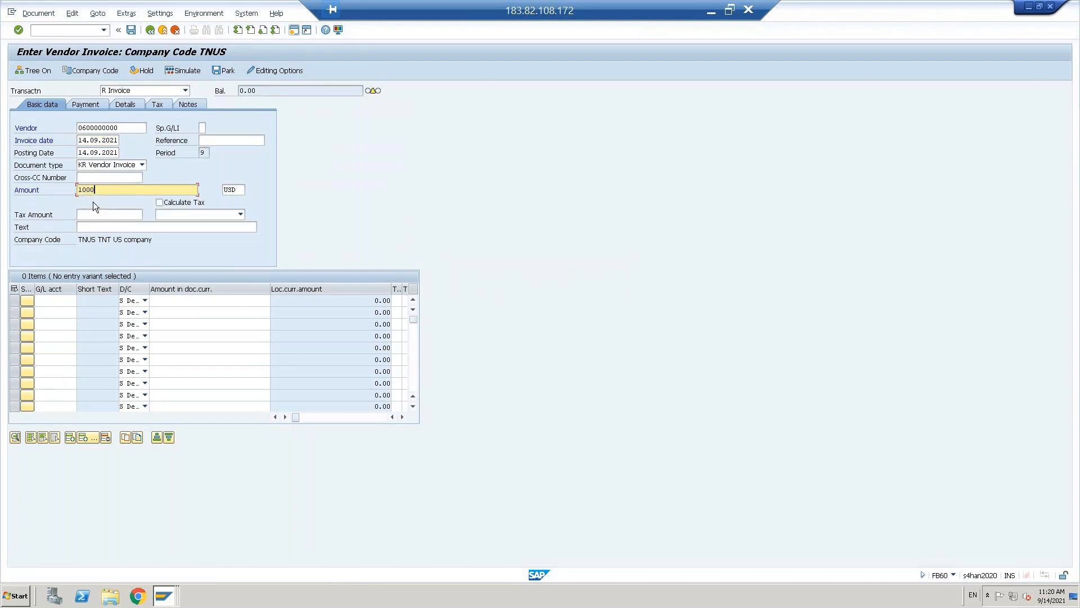
- Enable tax calculation with V1 12% and add a G/L 400301 line for the invoice amount
click(179, 204)
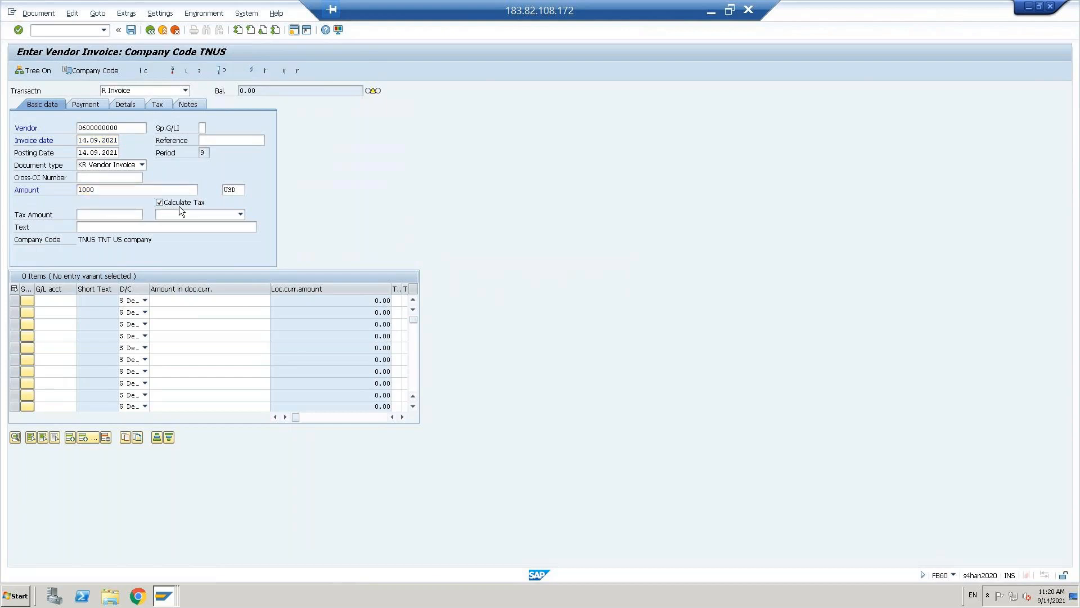
click(241, 213)
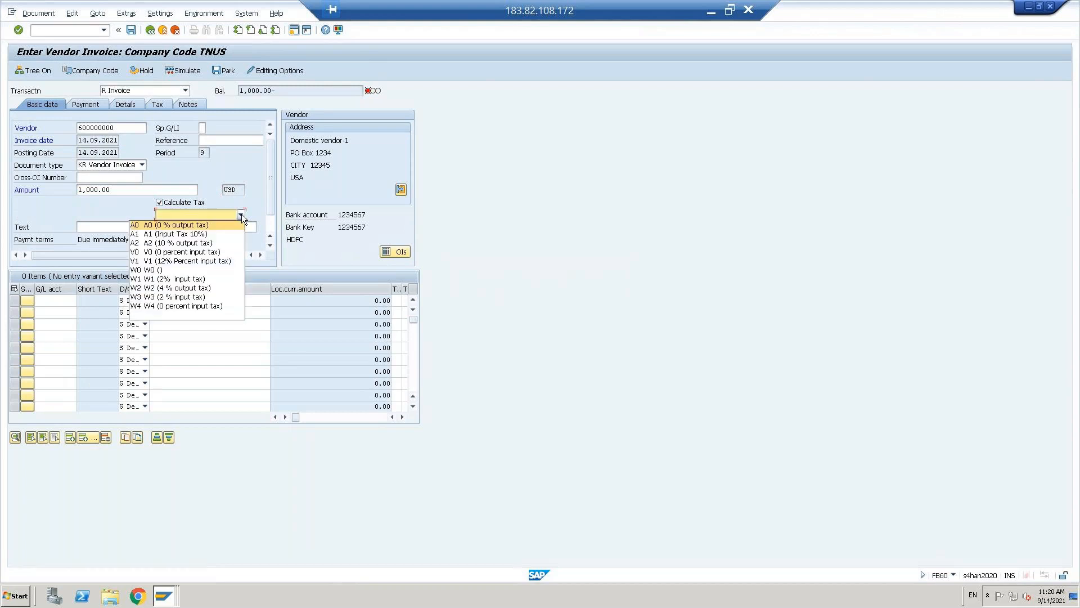
click(170, 261)
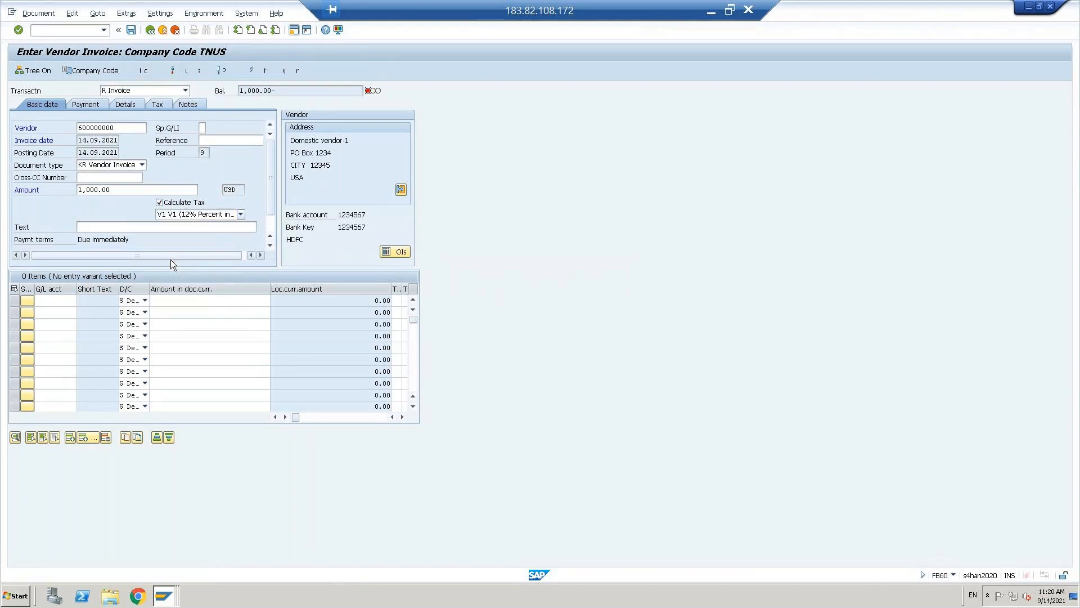
click(43, 301)
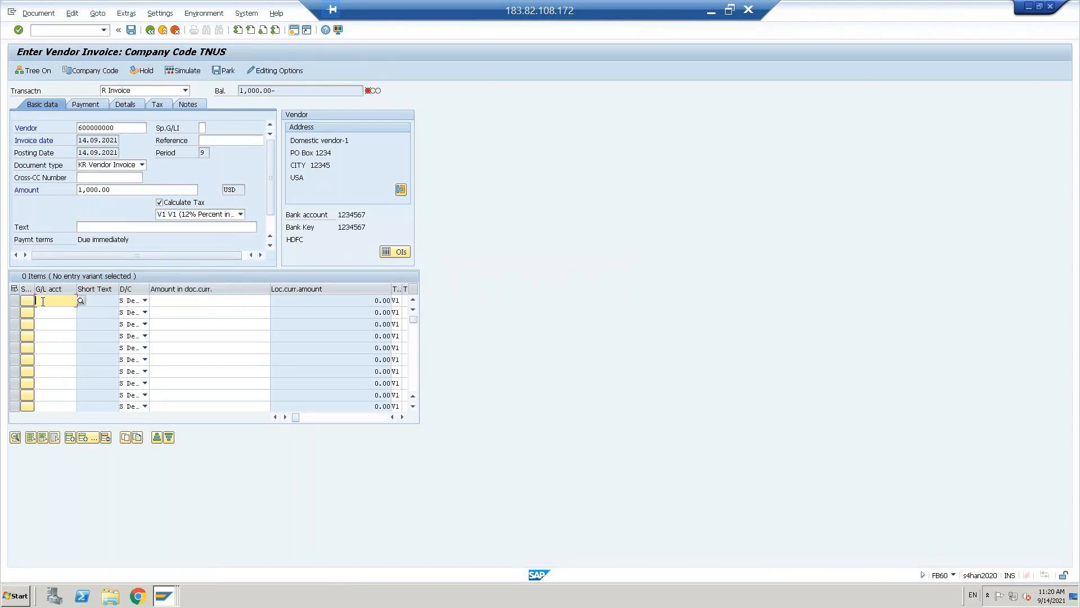
click(53, 312)
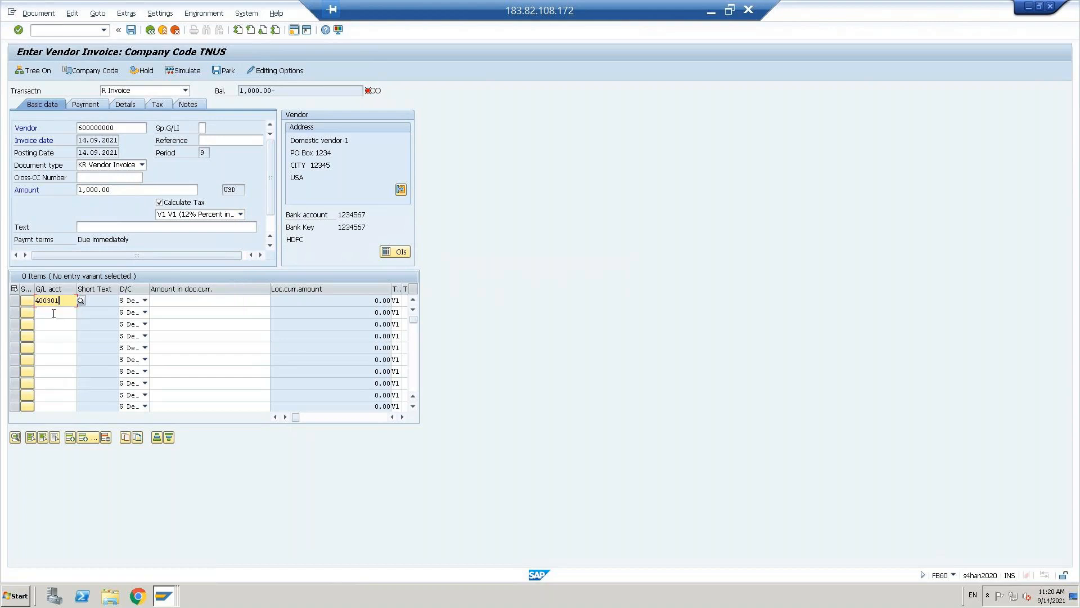
click(181, 301)
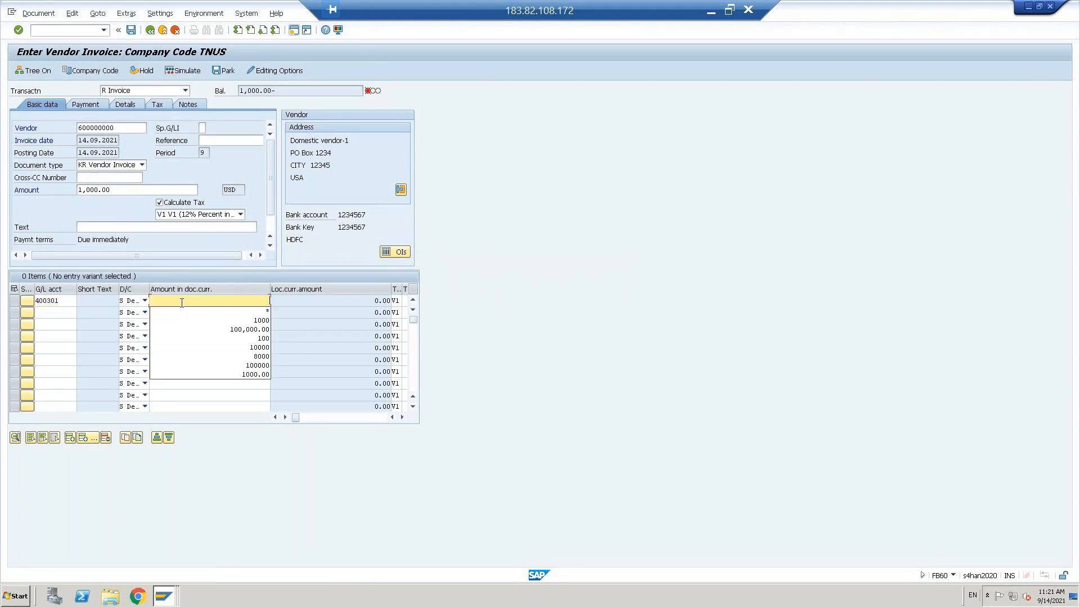
click(239, 310)
key(Return)
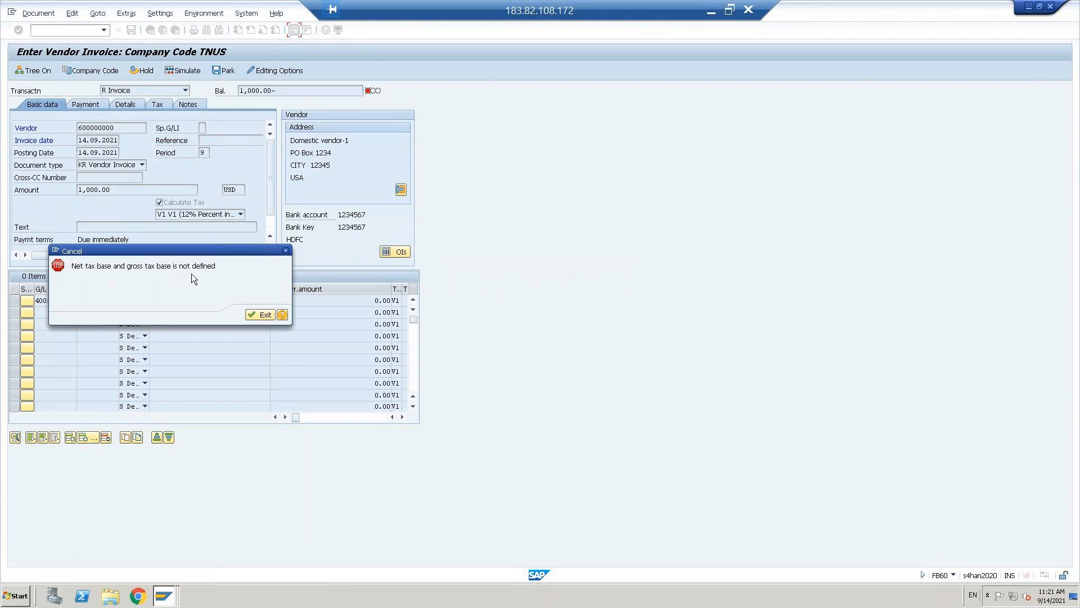
- Dismiss the error and open company code TNUS's details in OBY6
click(260, 315)
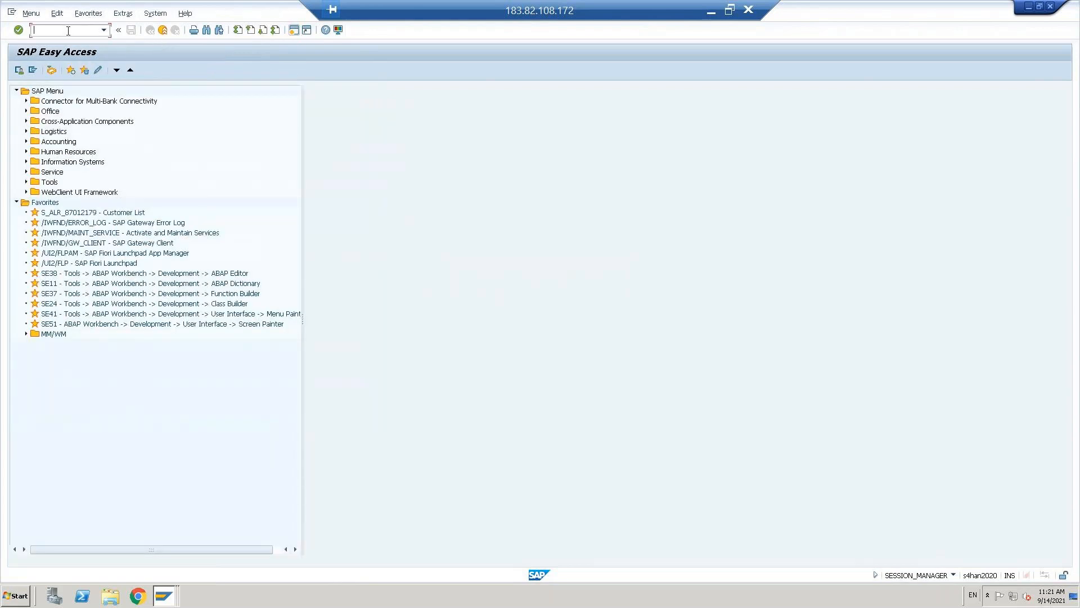
text(OBY6)
key(Return)
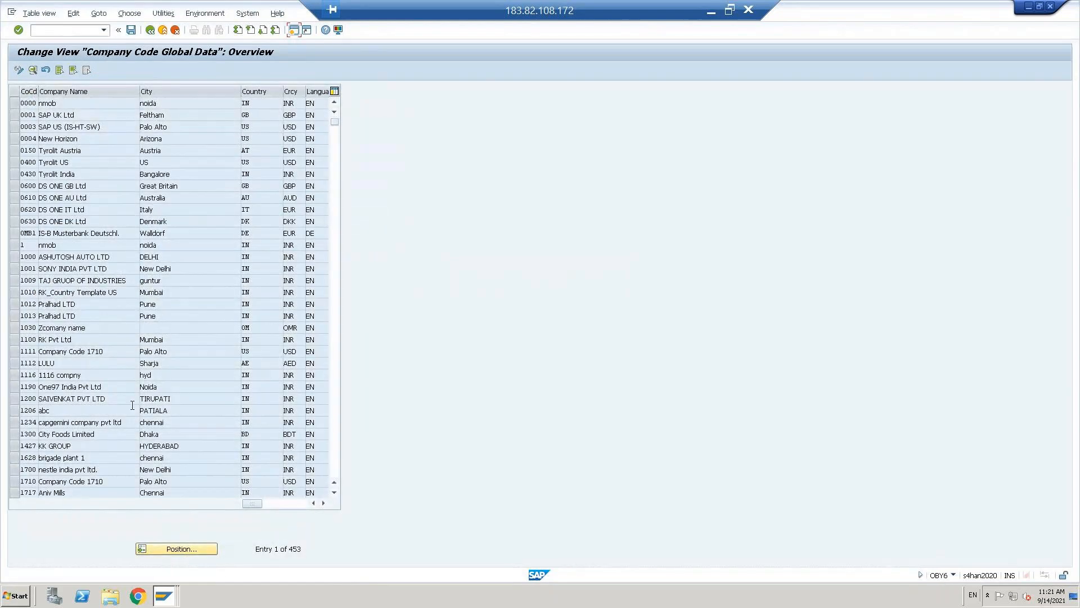
click(170, 552)
key(Return)
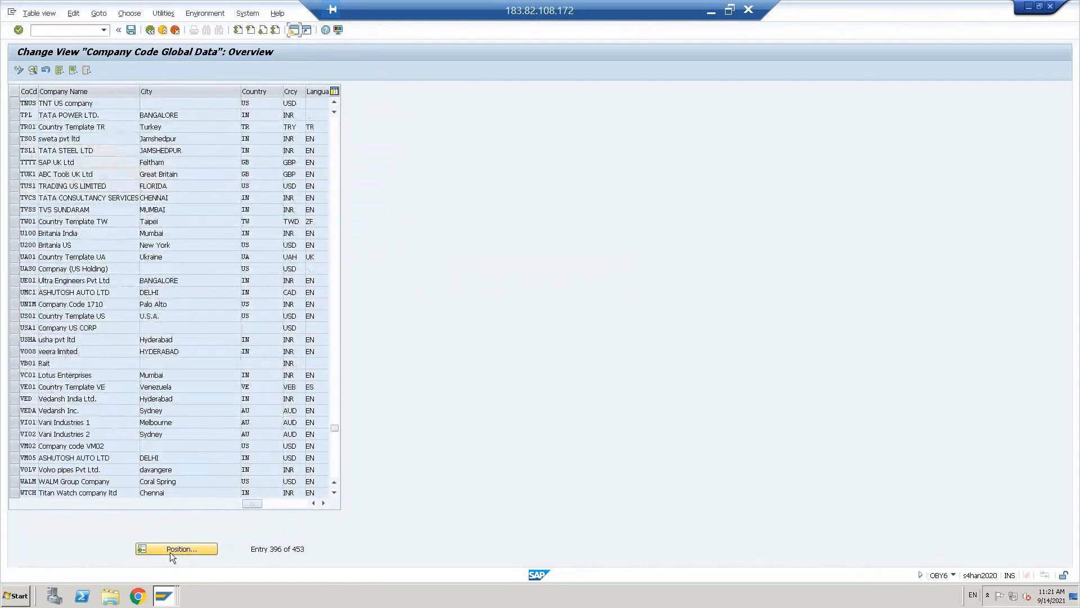
double_click(64, 105)
- Untick 'Tax base is net value' and save it under the customizing request
click(167, 276)
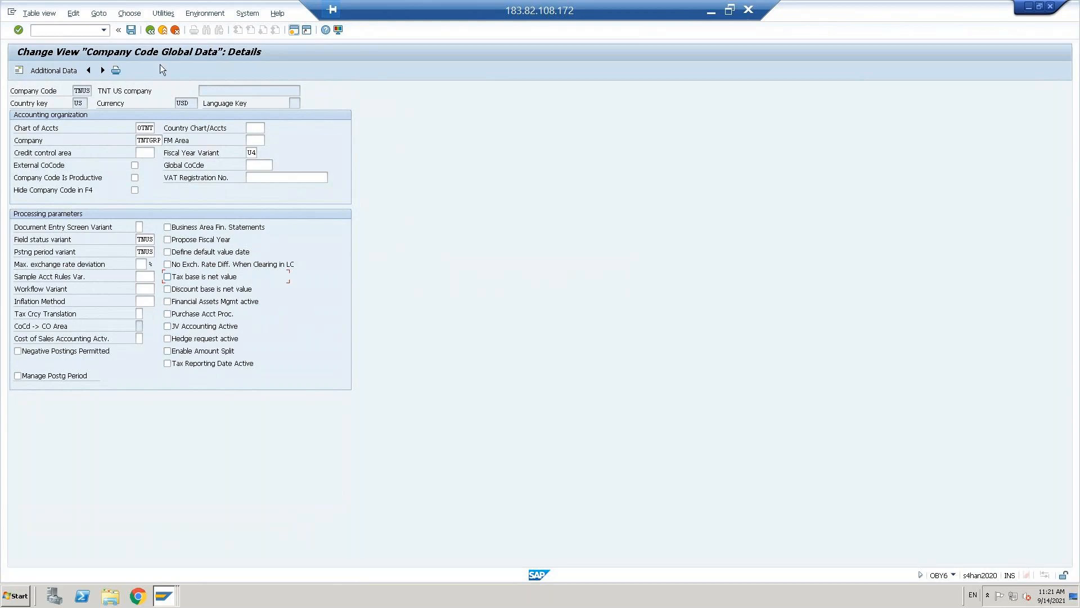
click(130, 31)
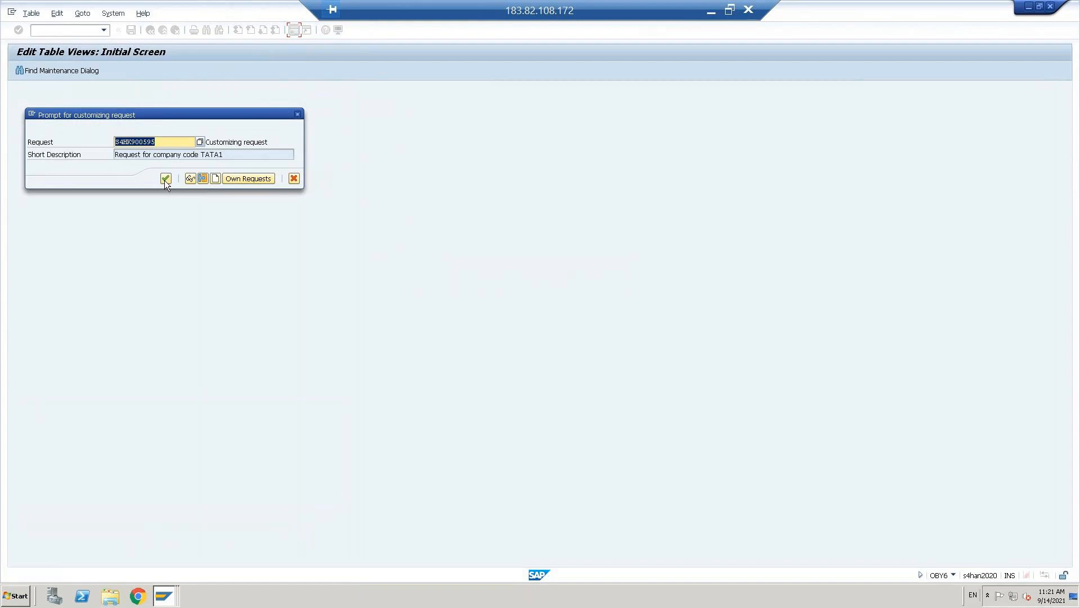
click(165, 180)
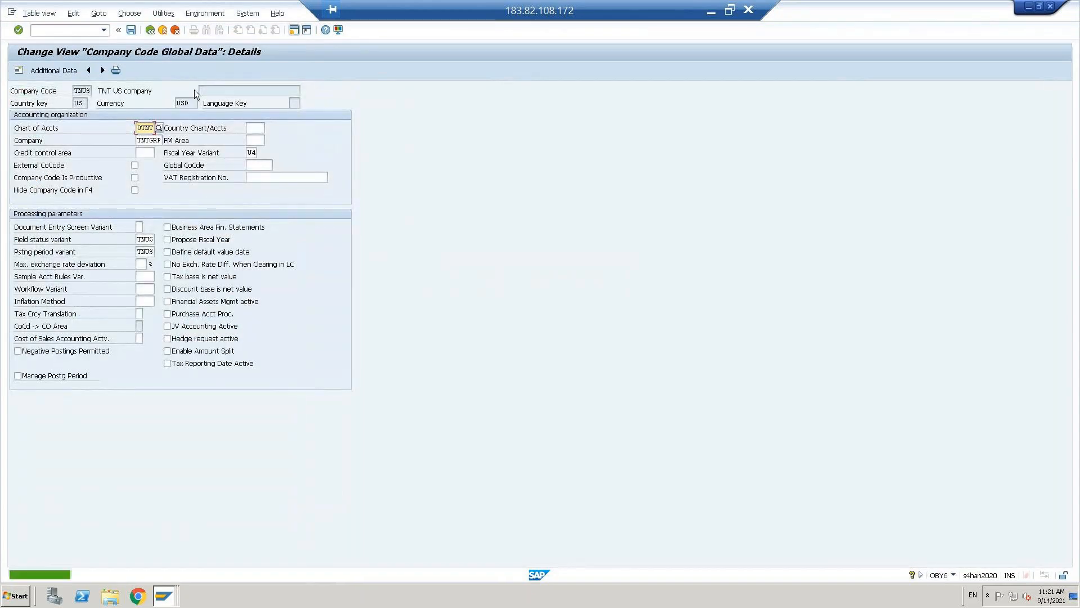
click(83, 31)
- Reopen FB60 with the domestic vendor and invoice date 14.09.2021
text(/NF)
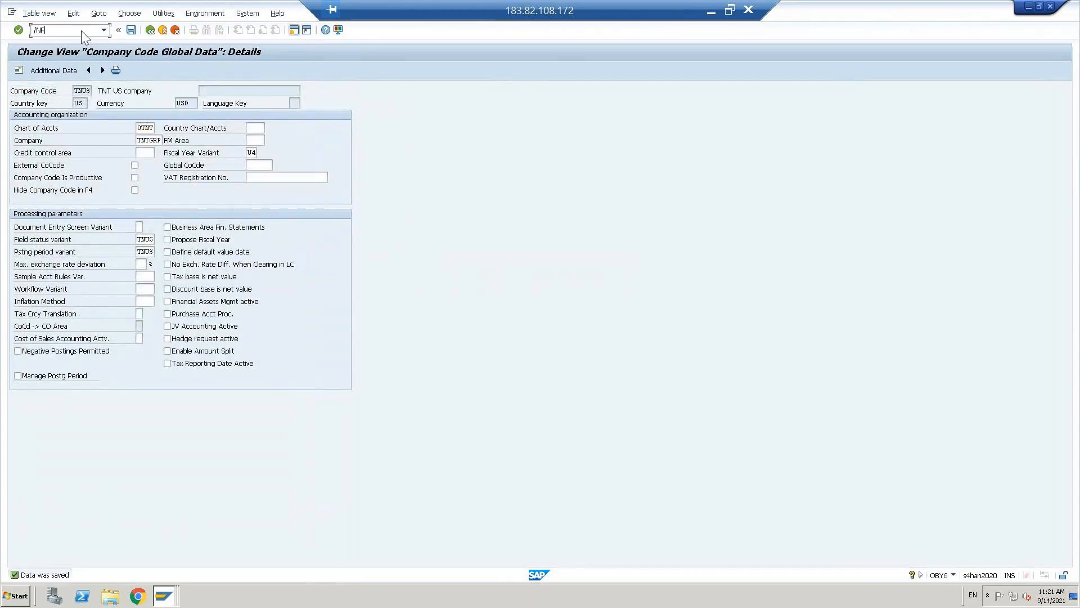
key(Return)
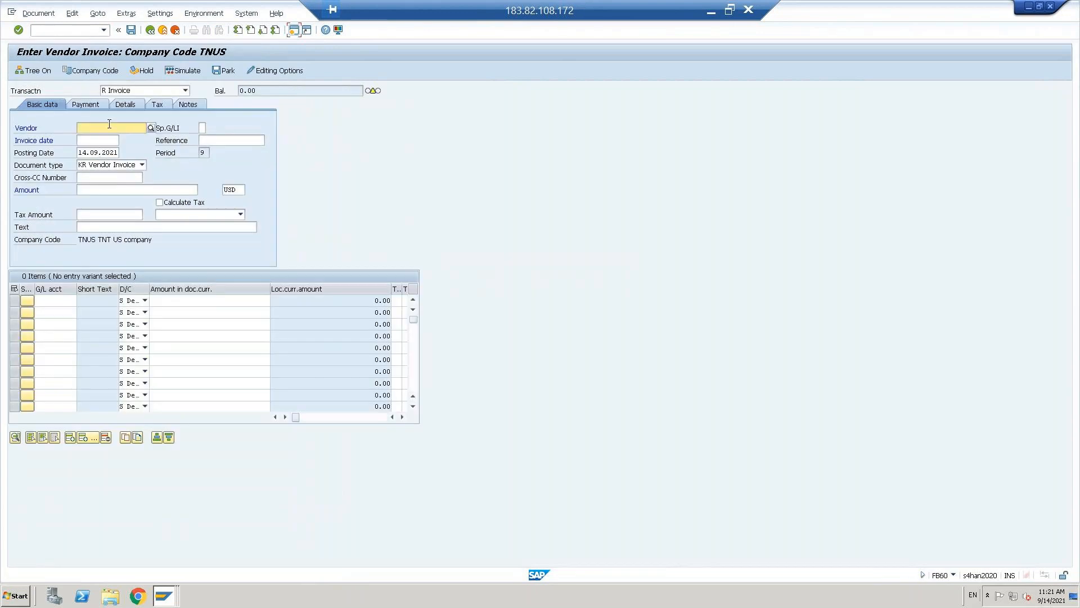
click(110, 128)
key(Down)
key(Return)
key(Down)
key(ctrl+a)
key(ctrl+c)
key(Up)
key(ctrl+v)
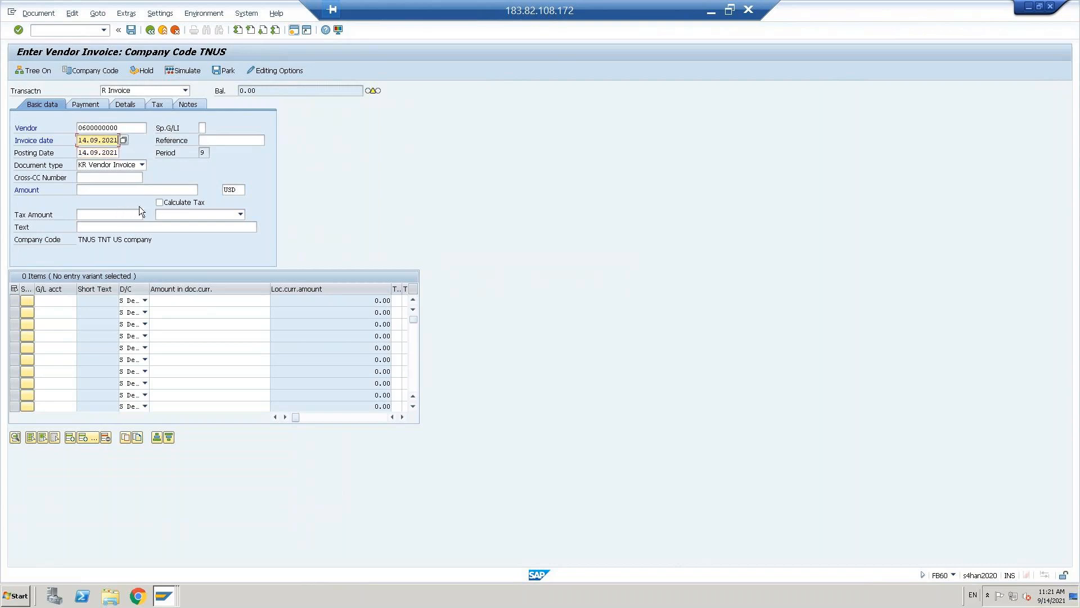
- Enable tax calculation with V1 12% and add a G/L 400301 line of 1,000.00
click(159, 203)
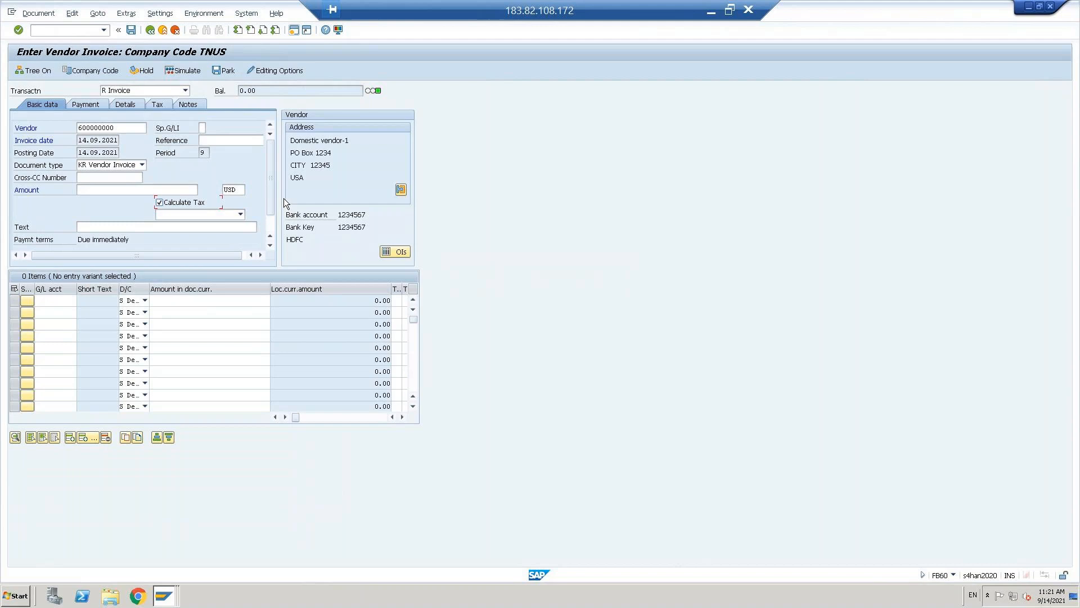
click(240, 215)
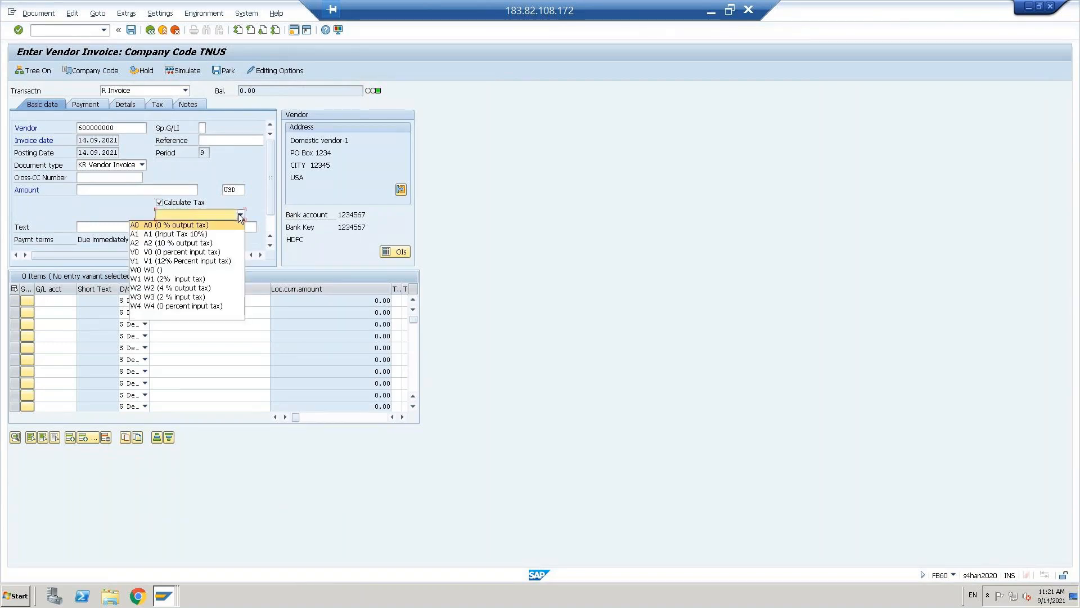
click(161, 261)
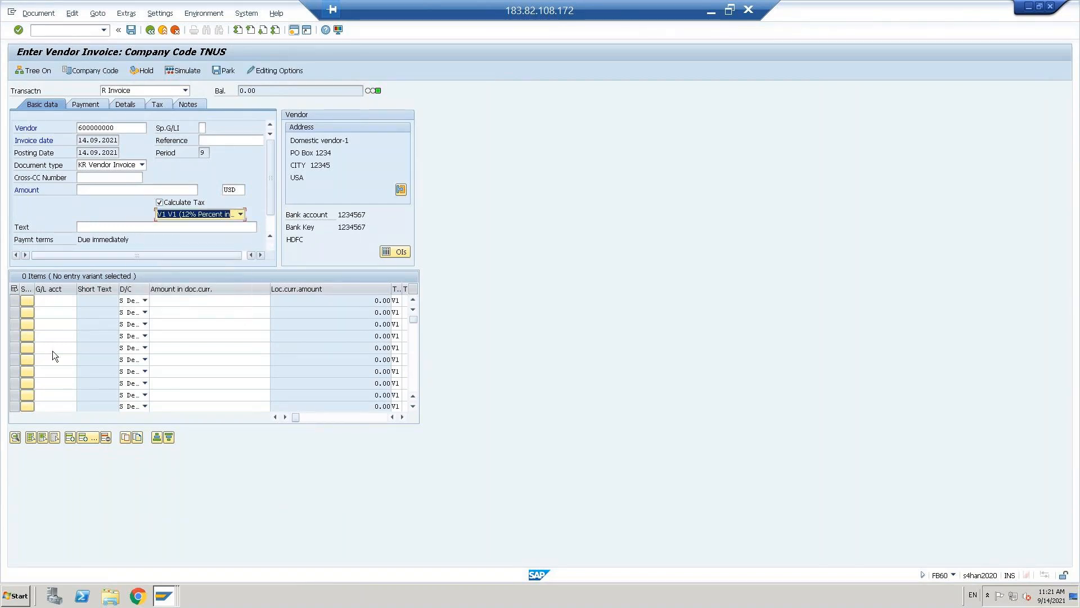
click(53, 301)
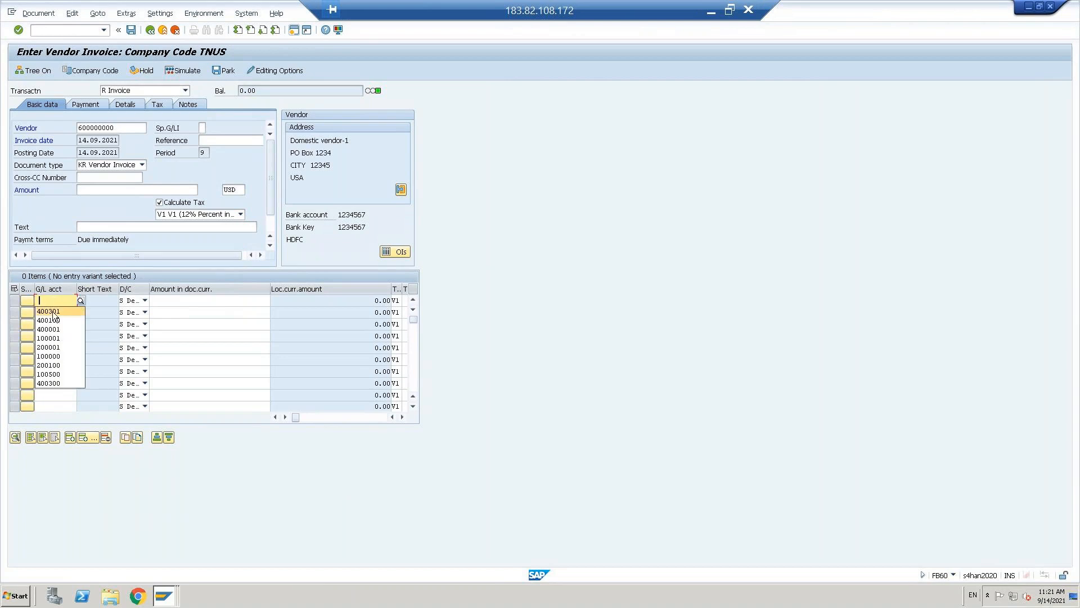
click(53, 313)
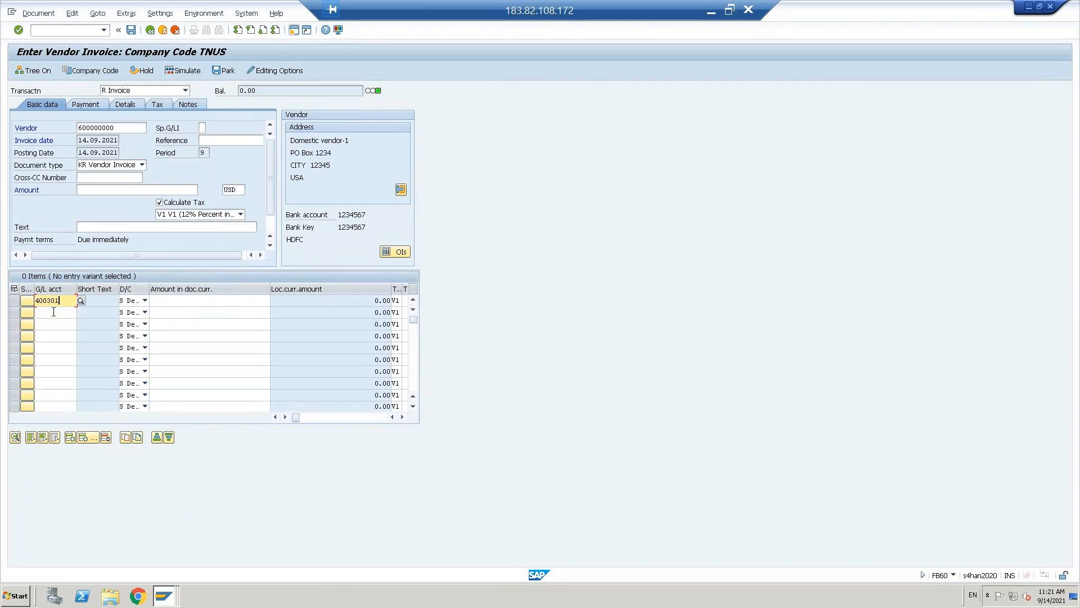
click(209, 301)
text(1000)
key(Return)
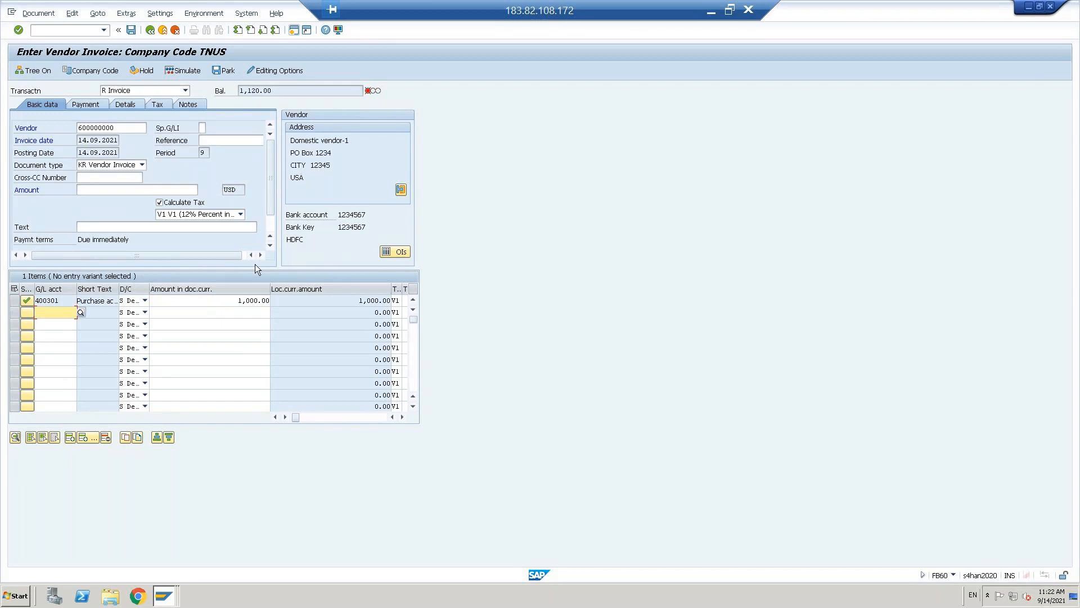
- Set the invoice total to 1,120.00 to balance, simulate, and view help on the VST error
click(211, 302)
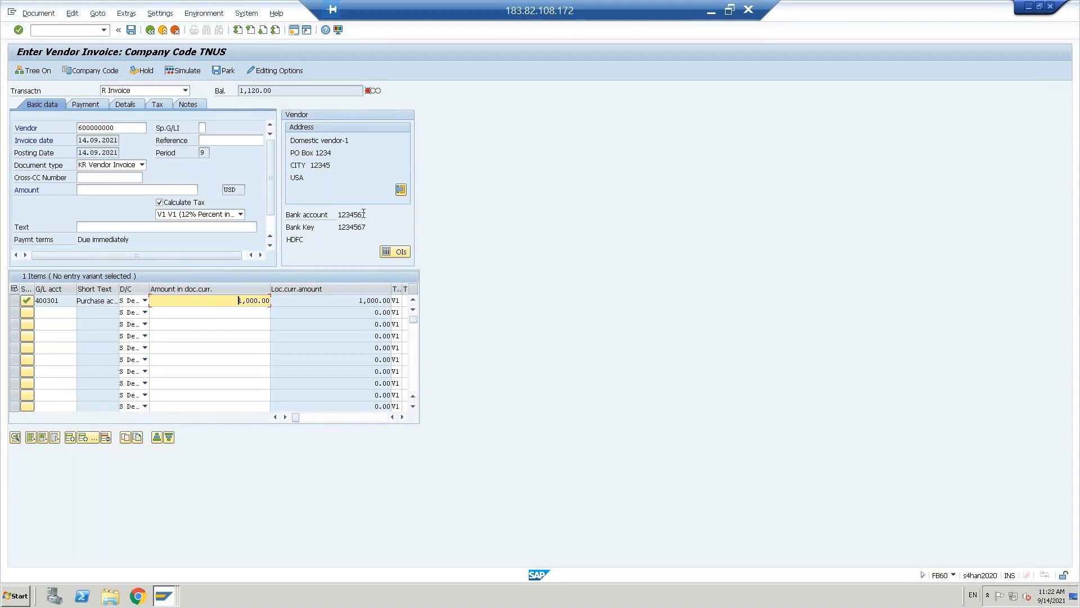
click(106, 192)
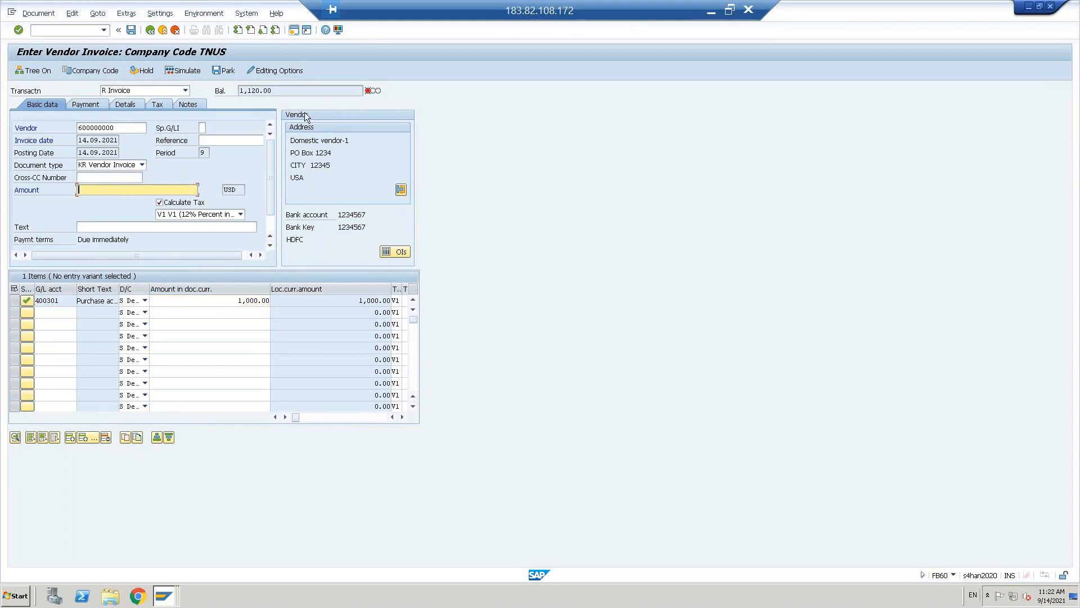
click(280, 92)
drag(280, 94, 238, 96)
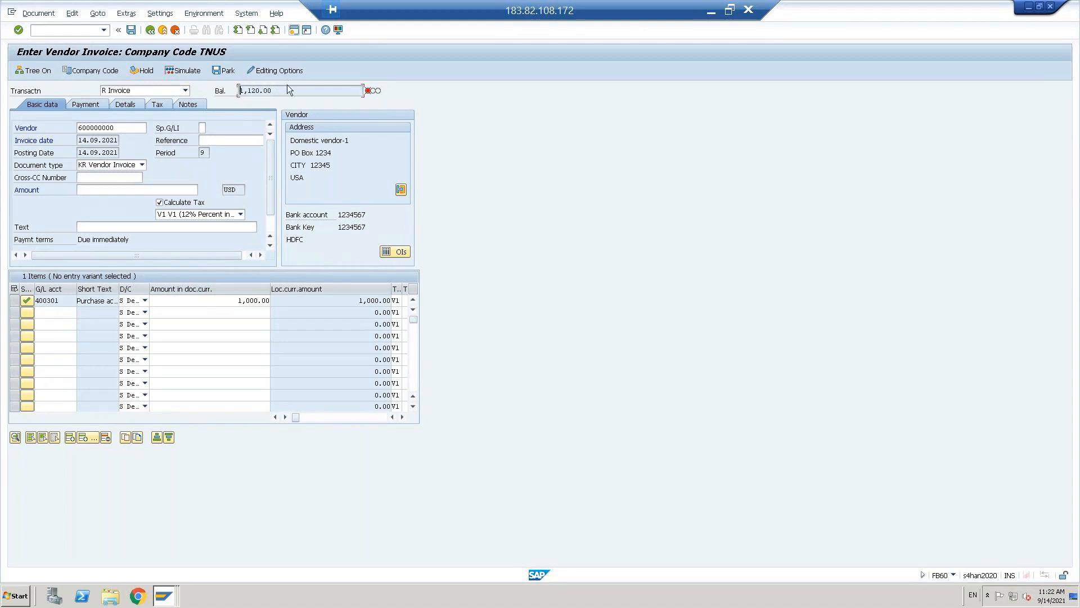
click(113, 190)
text(1120)
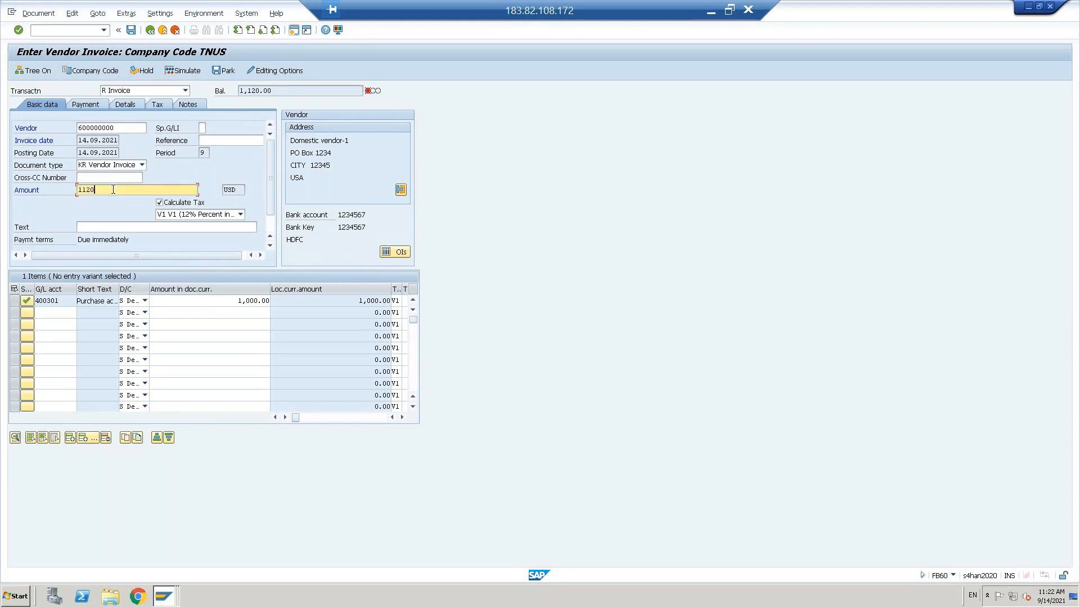
click(218, 300)
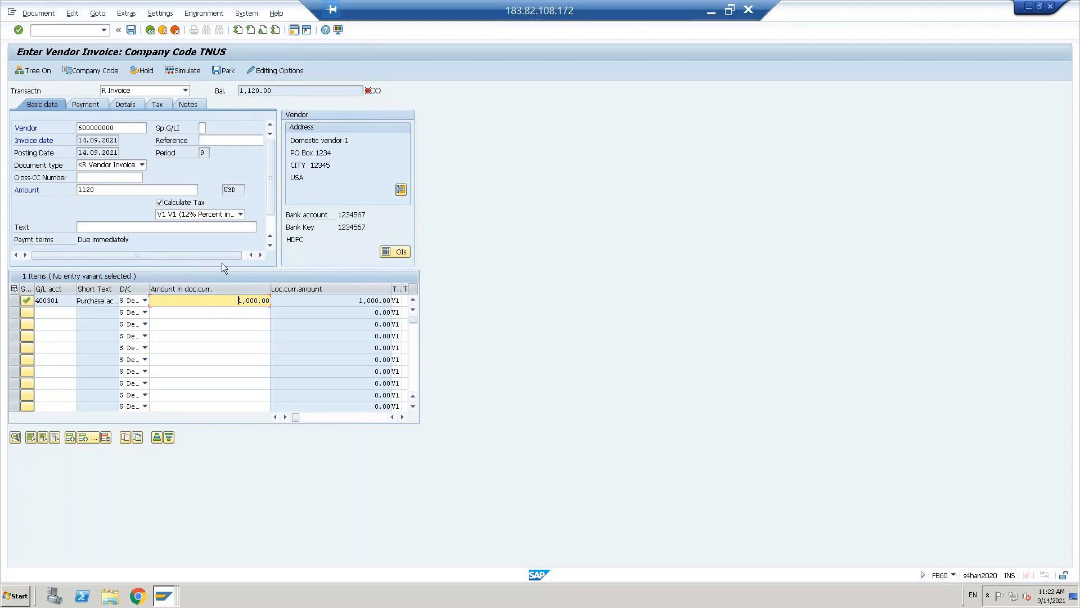
click(115, 189)
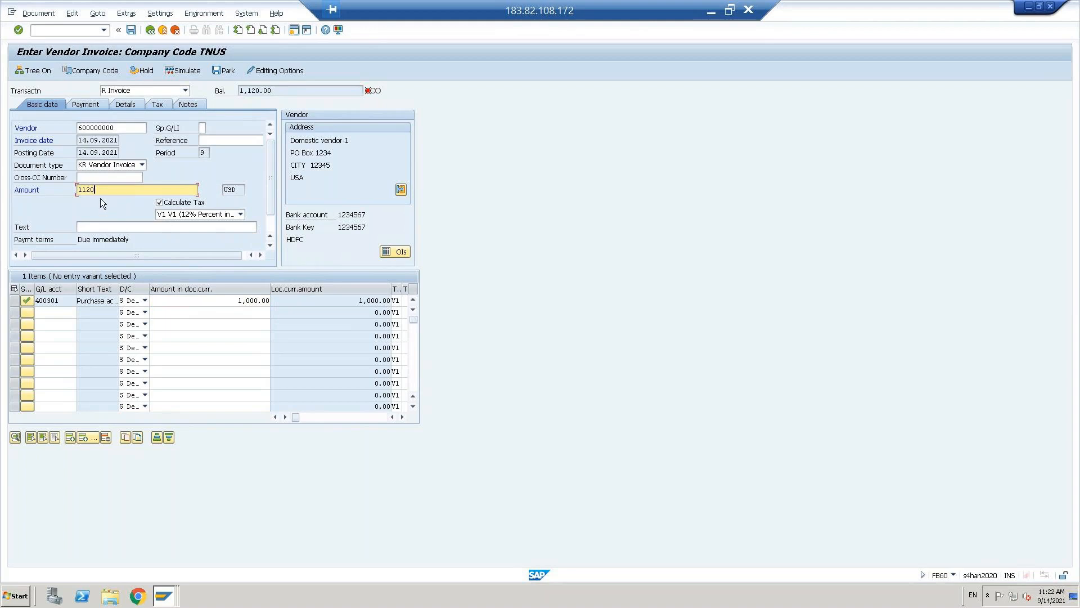
key(Return)
click(179, 71)
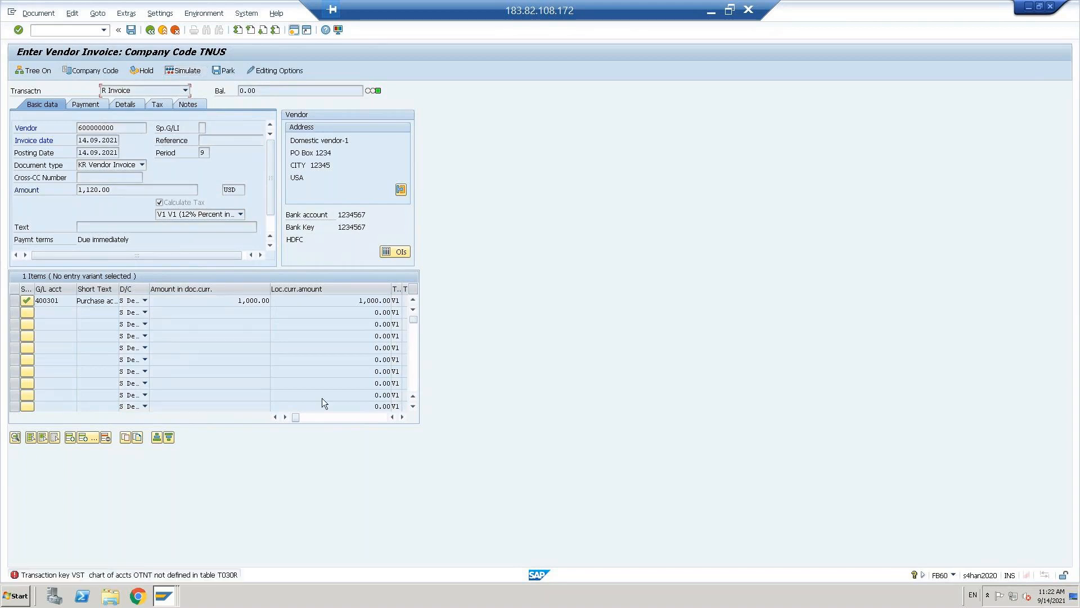
click(98, 575)
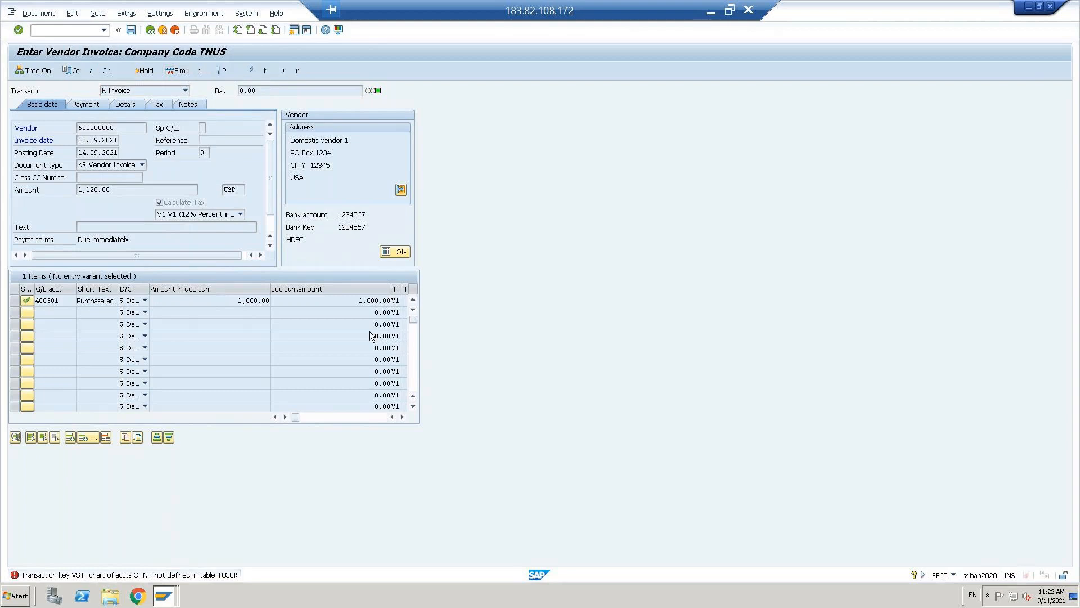
- Open the VTX tax posting procedures and the VST Input tax key for chart of accounts OTNT
click(38, 181)
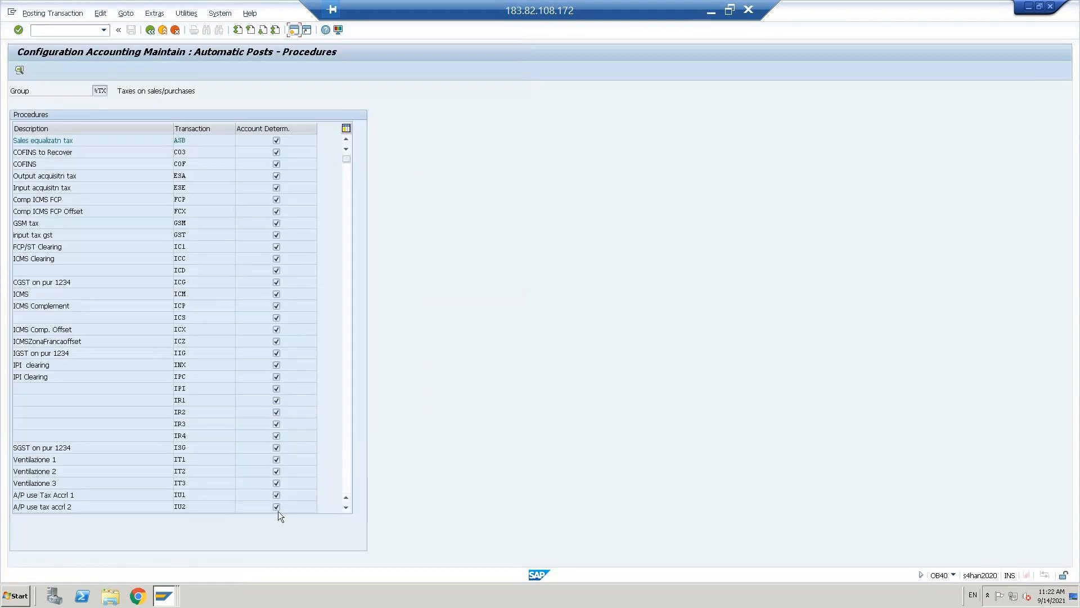
click(348, 462)
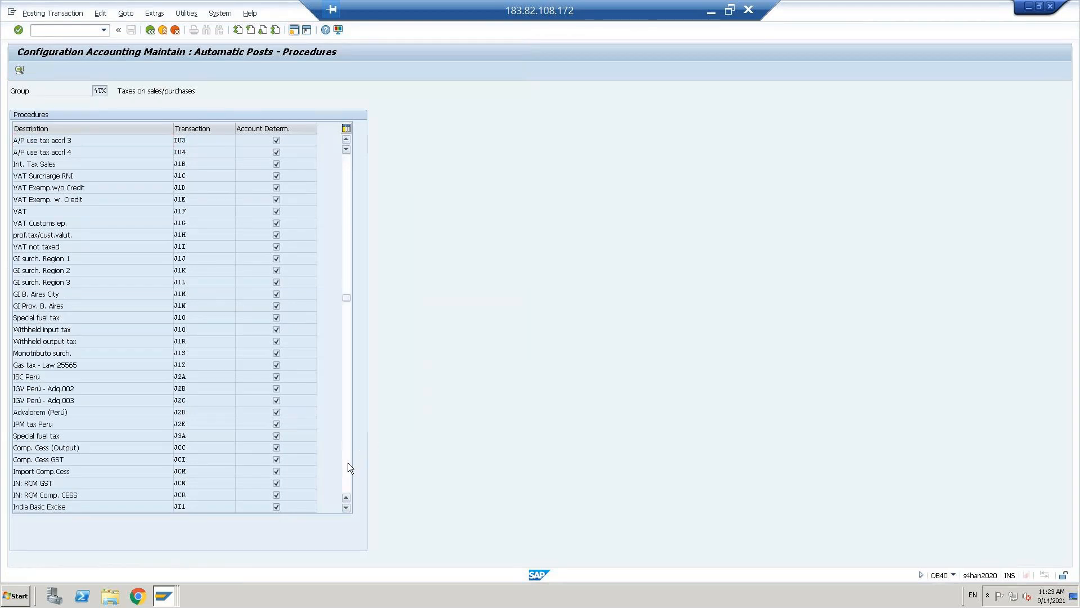
click(348, 463)
click(348, 463)
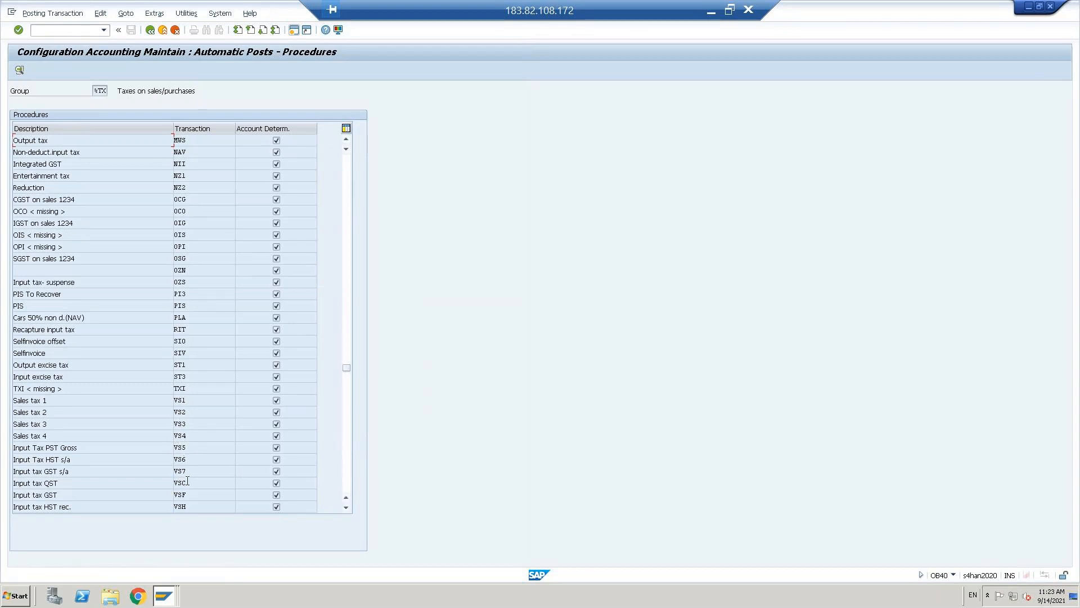
click(347, 482)
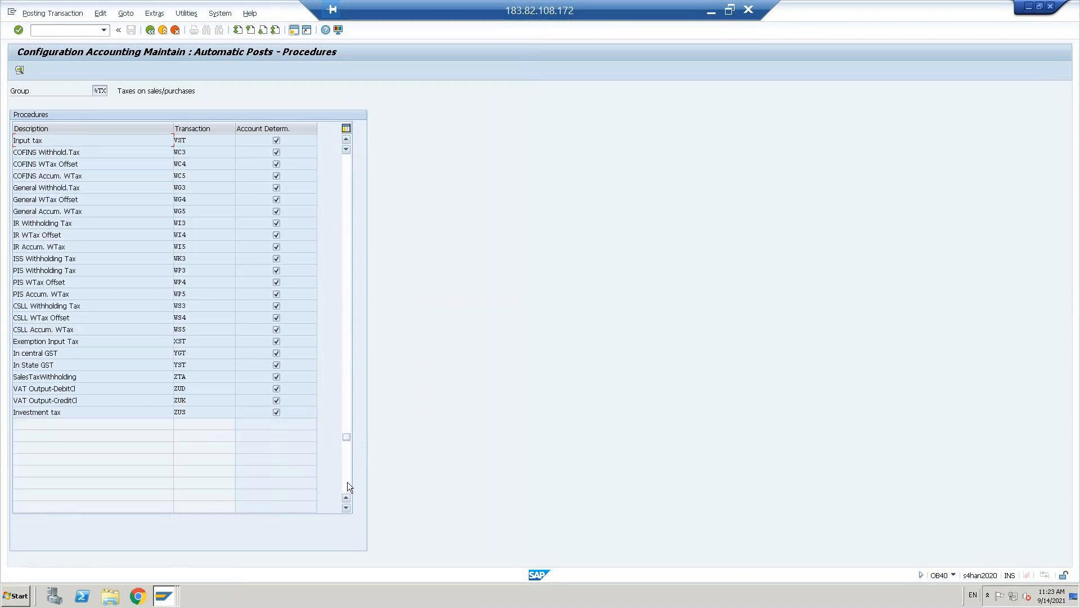
double_click(180, 140)
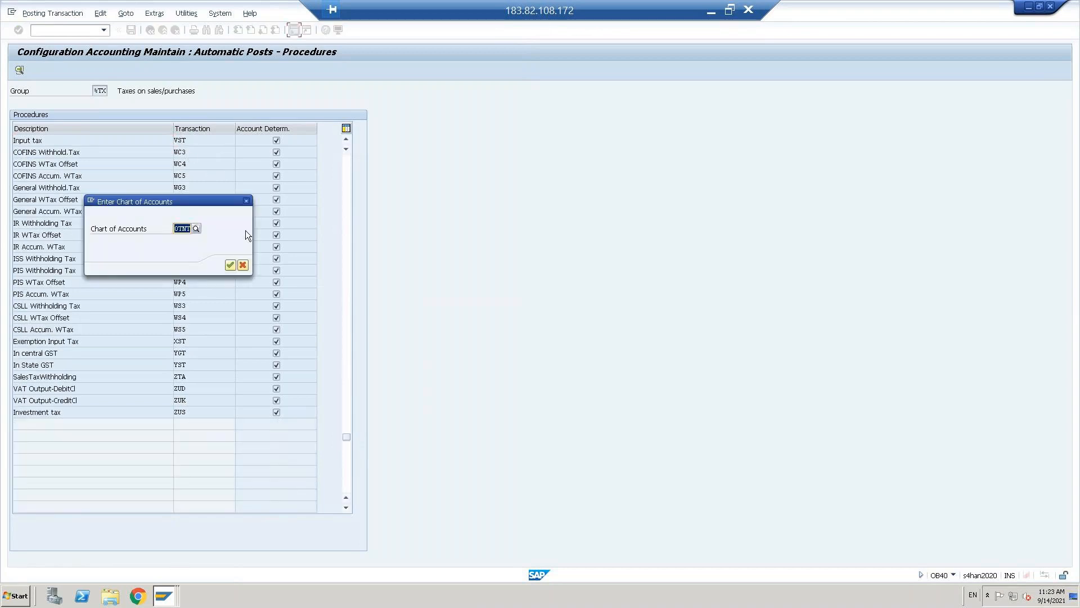
click(231, 266)
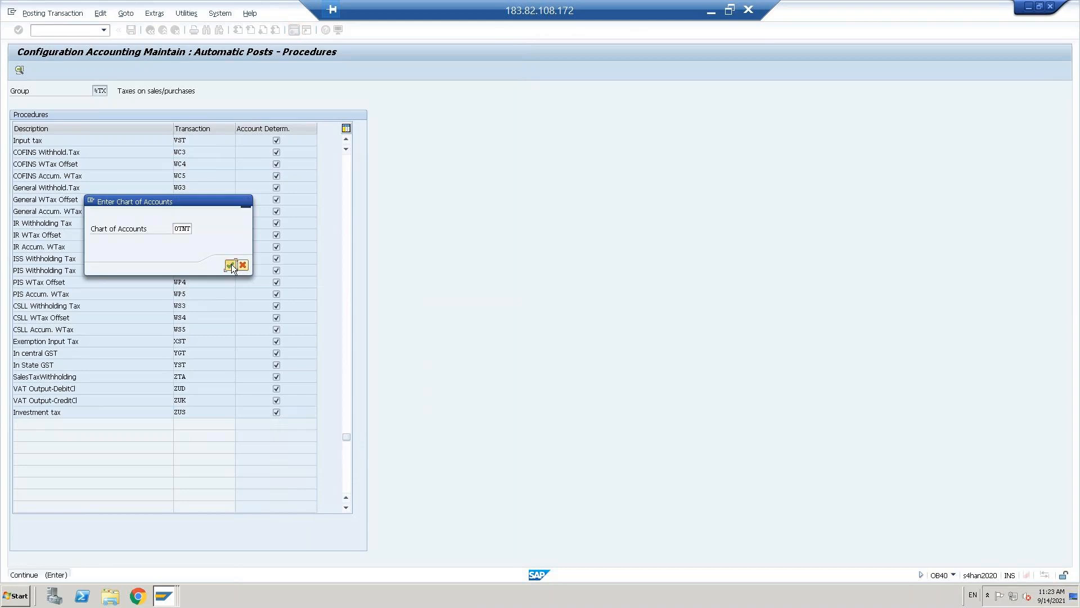
- Assign G/L 200102 Input tax to key VST, save with the customizing request, and go back
click(62, 72)
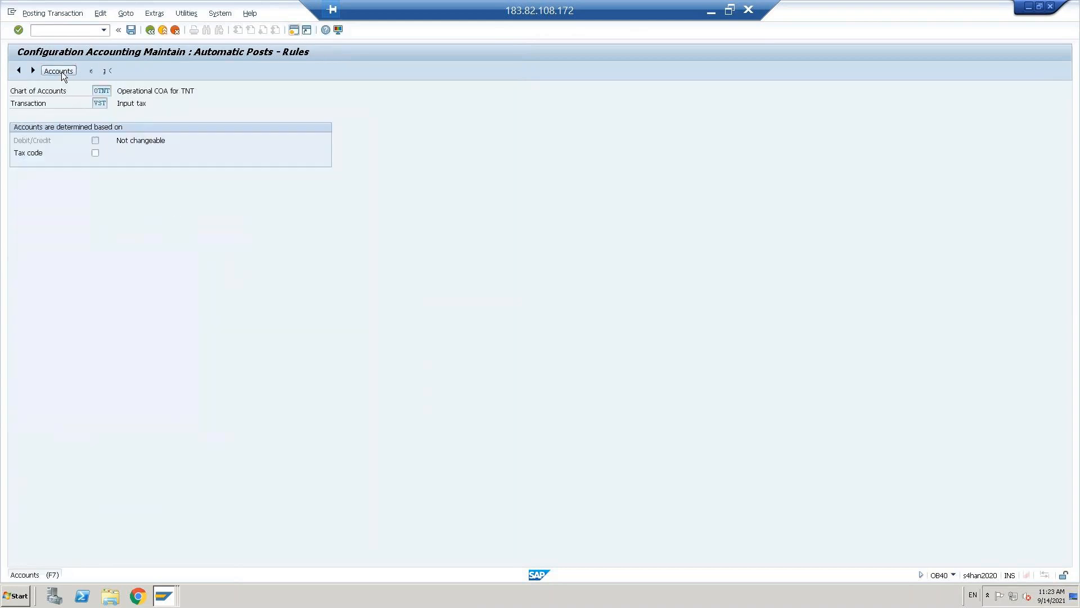
click(131, 32)
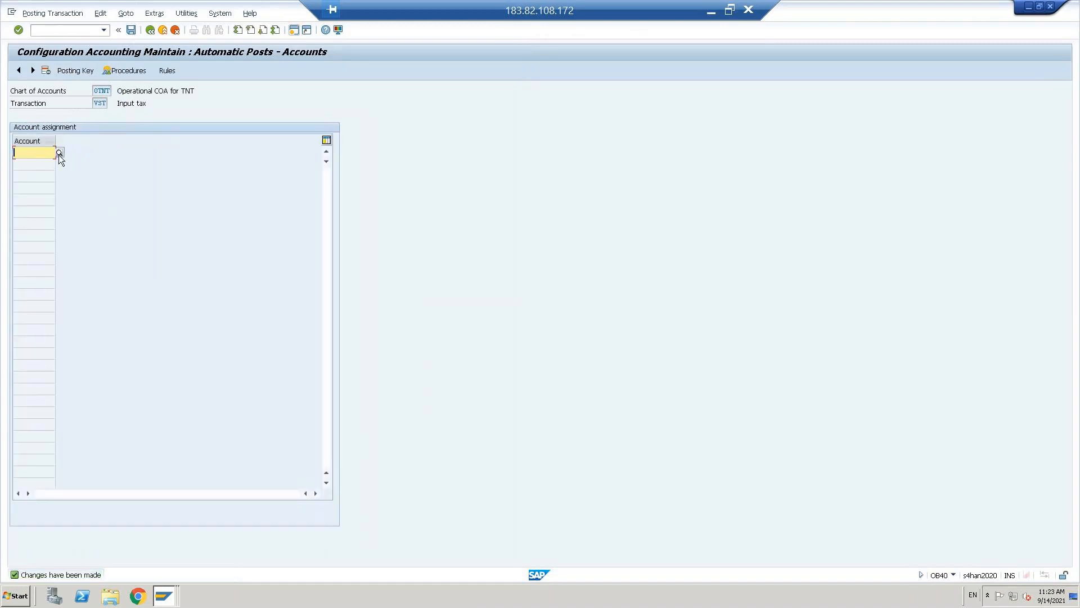
click(59, 152)
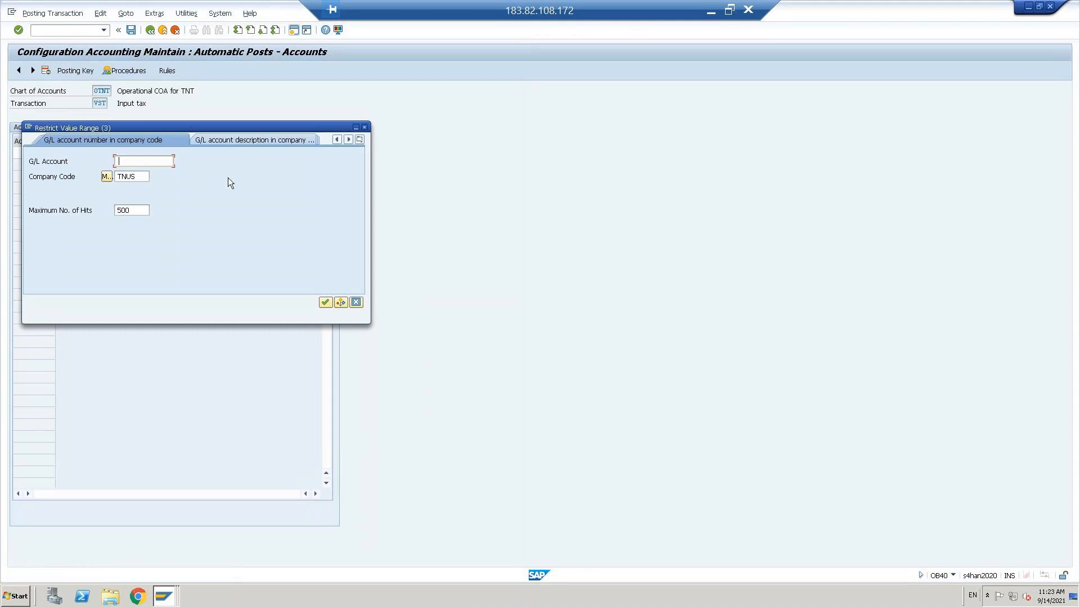
key(Return)
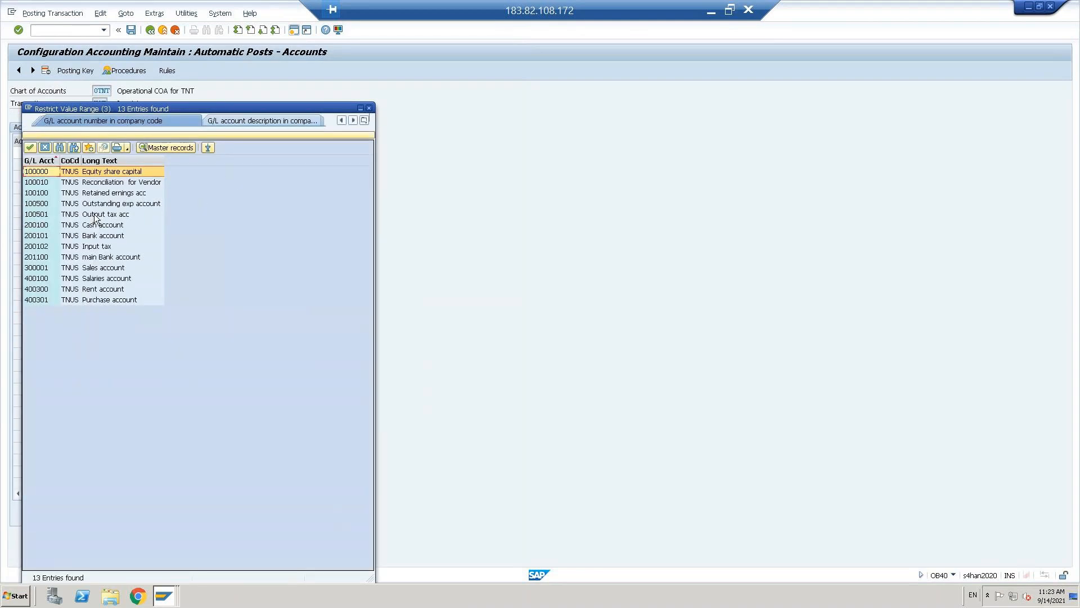
click(100, 251)
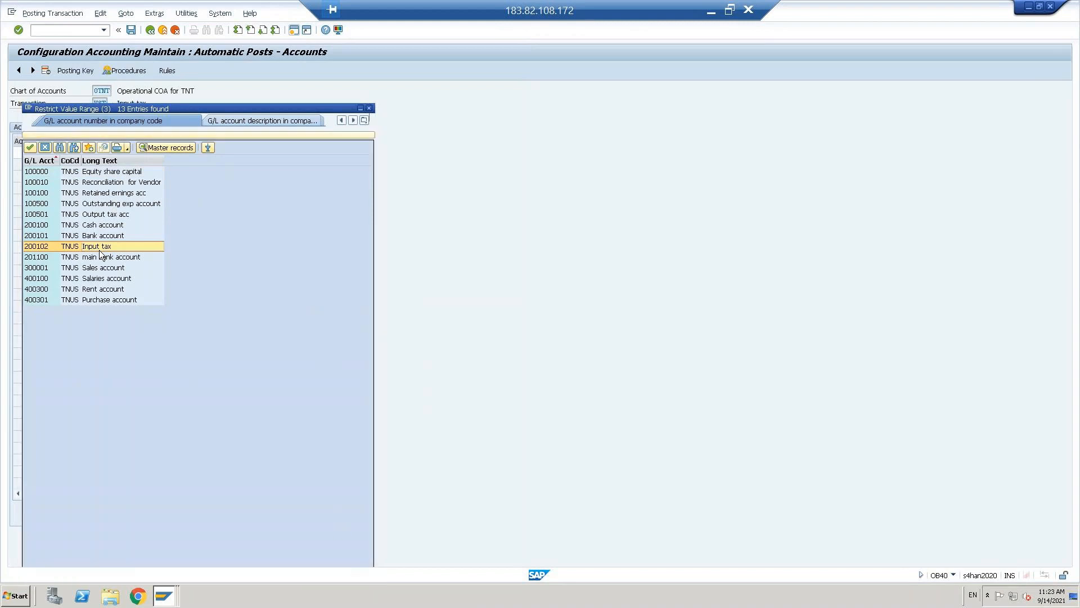
key(ctrl+s)
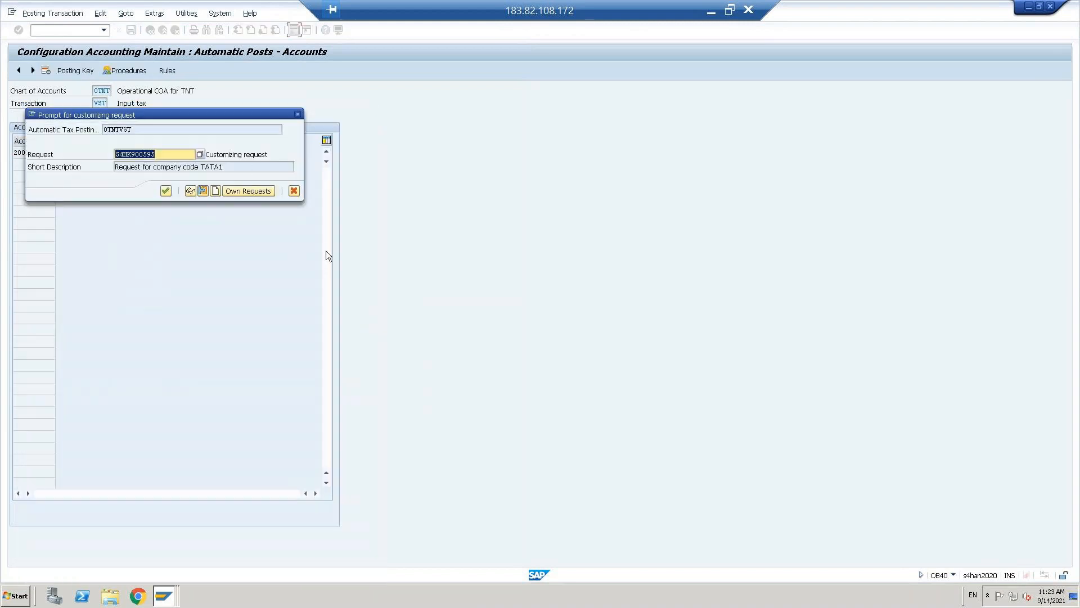
click(166, 191)
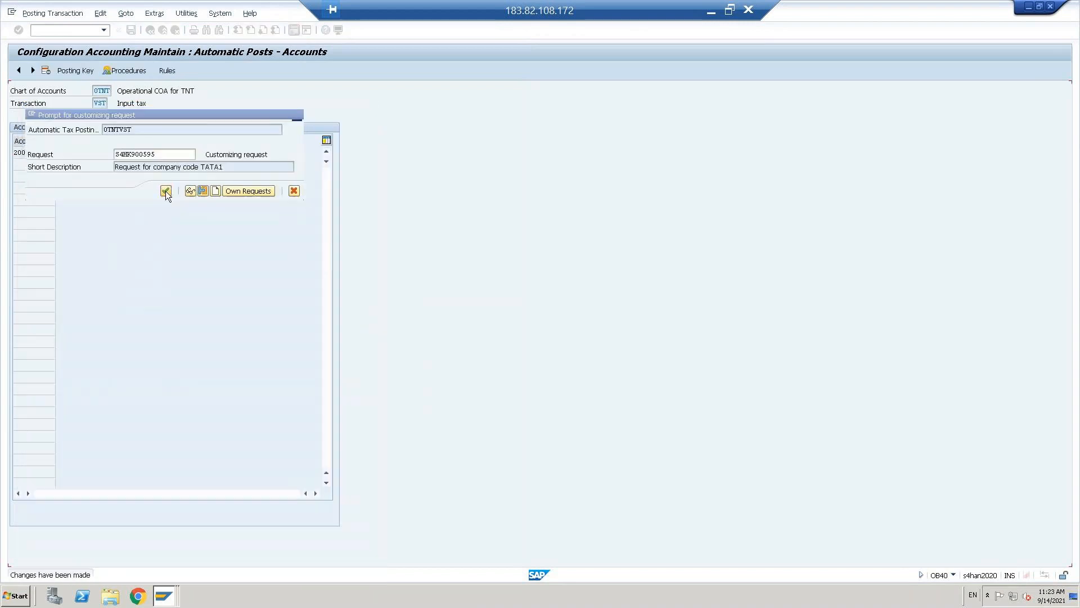
click(150, 30)
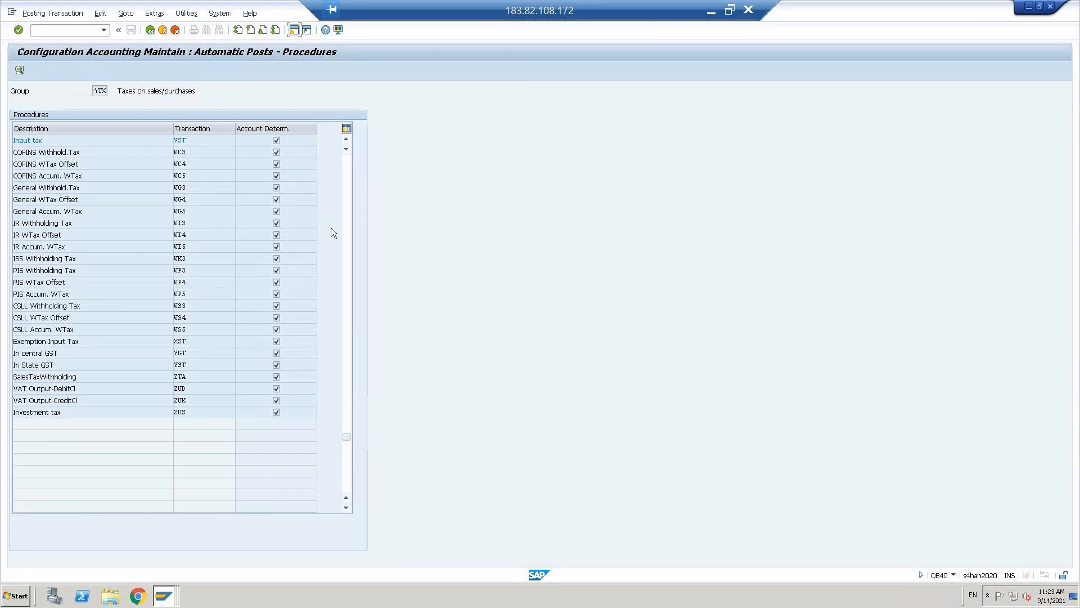
- Assign G/L 100501 Output tax acc to key MWS and save with the customizing request
click(347, 169)
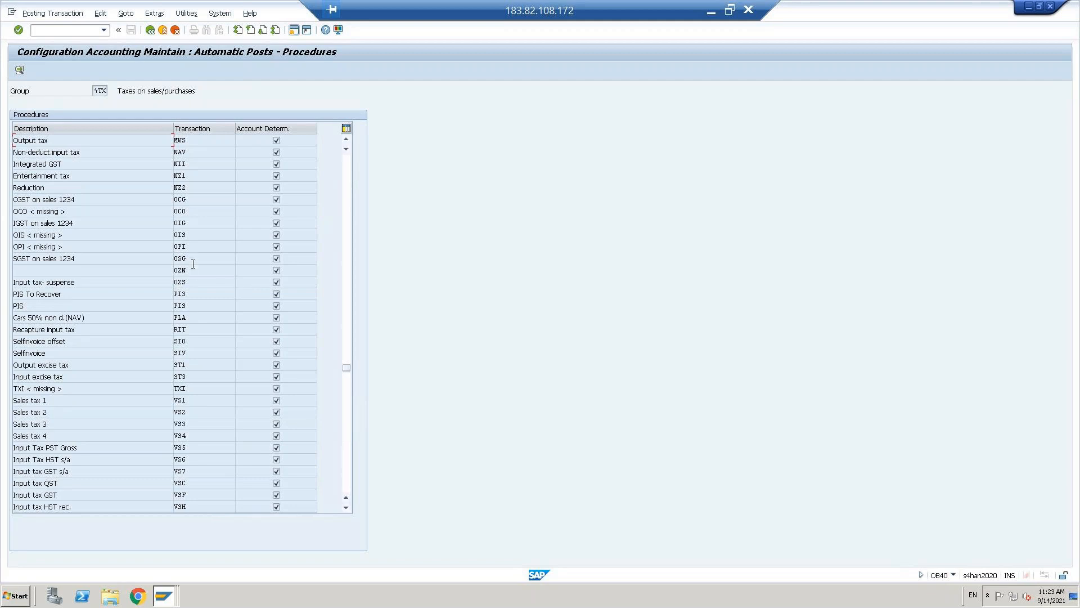
double_click(182, 138)
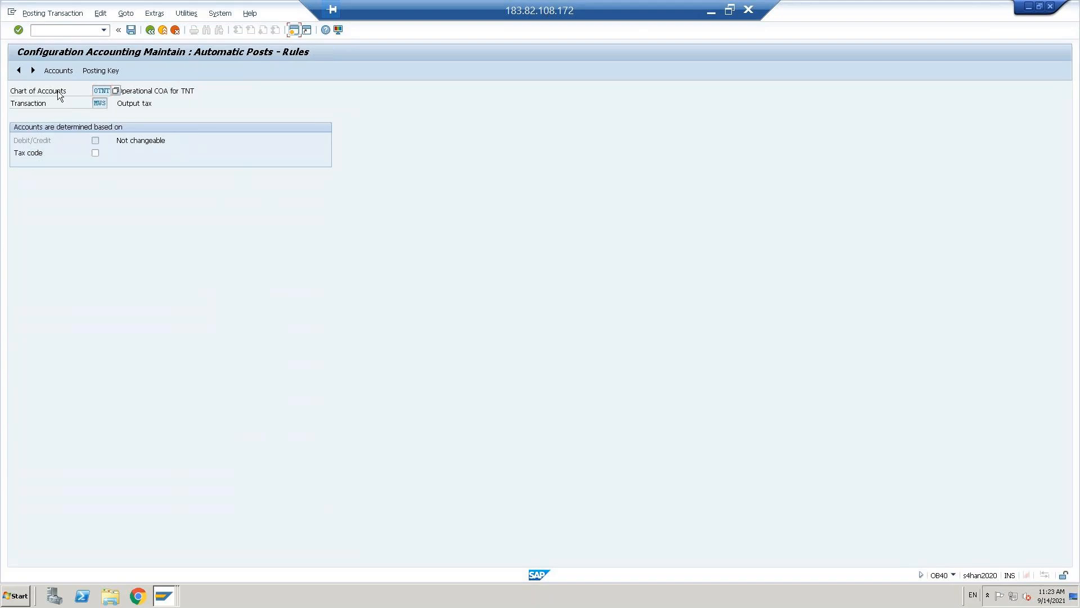
click(133, 31)
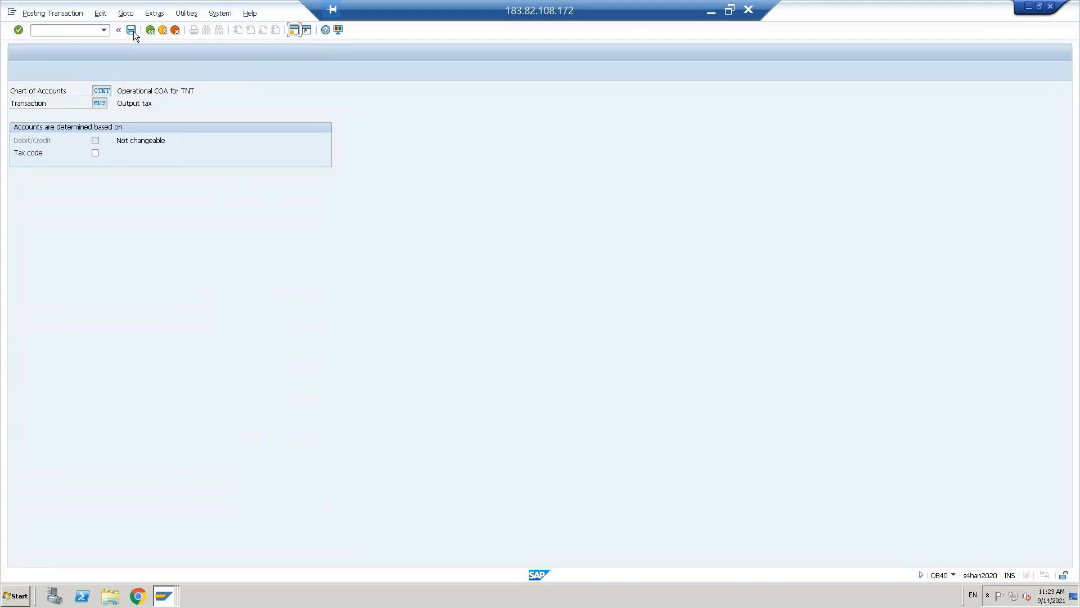
key(F4)
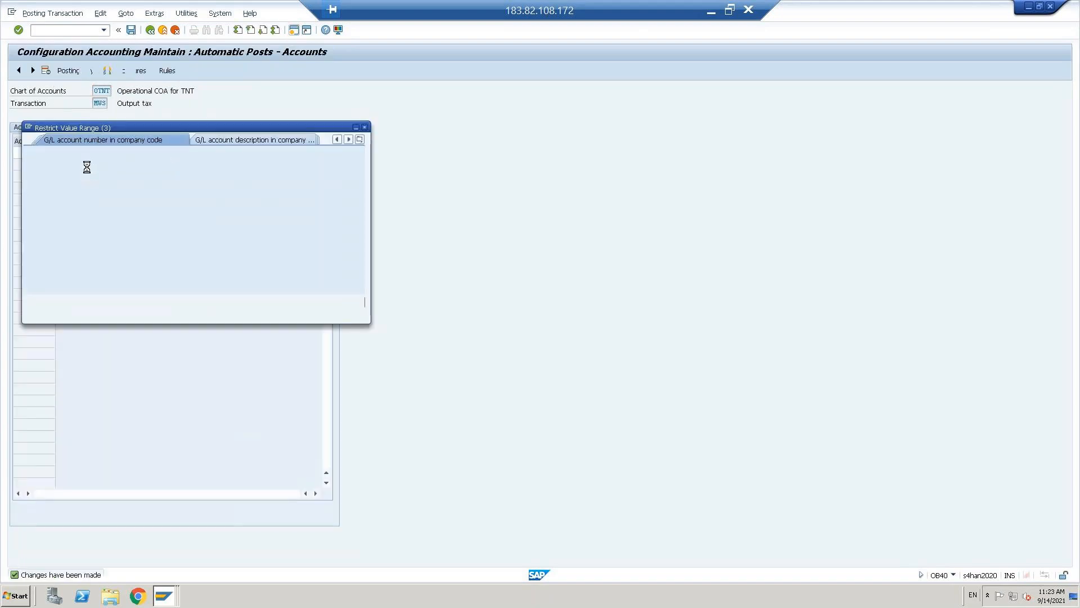
key(Return)
click(120, 215)
double_click(120, 215)
key(ctrl+s)
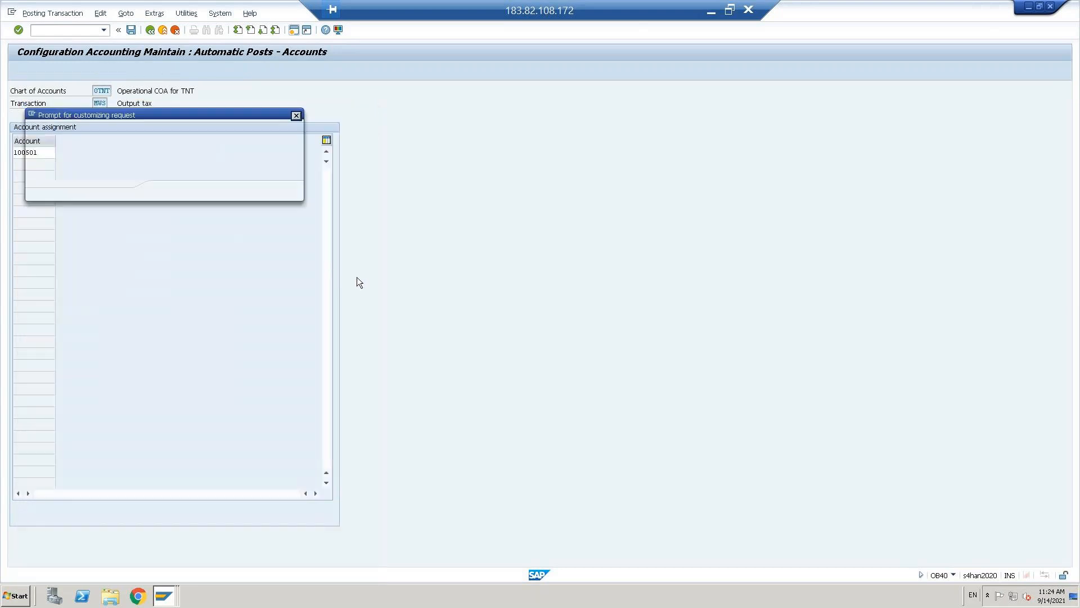
click(164, 191)
click(151, 30)
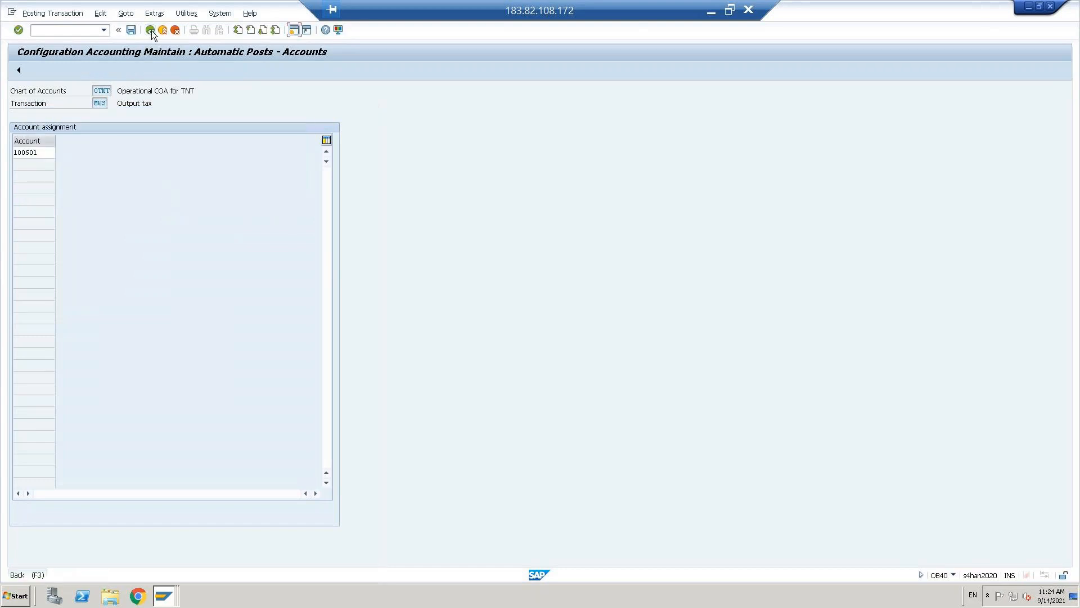
- Simulate the invoice, review its vendor, purchase and 120.00 input tax lines, then post it
click(151, 30)
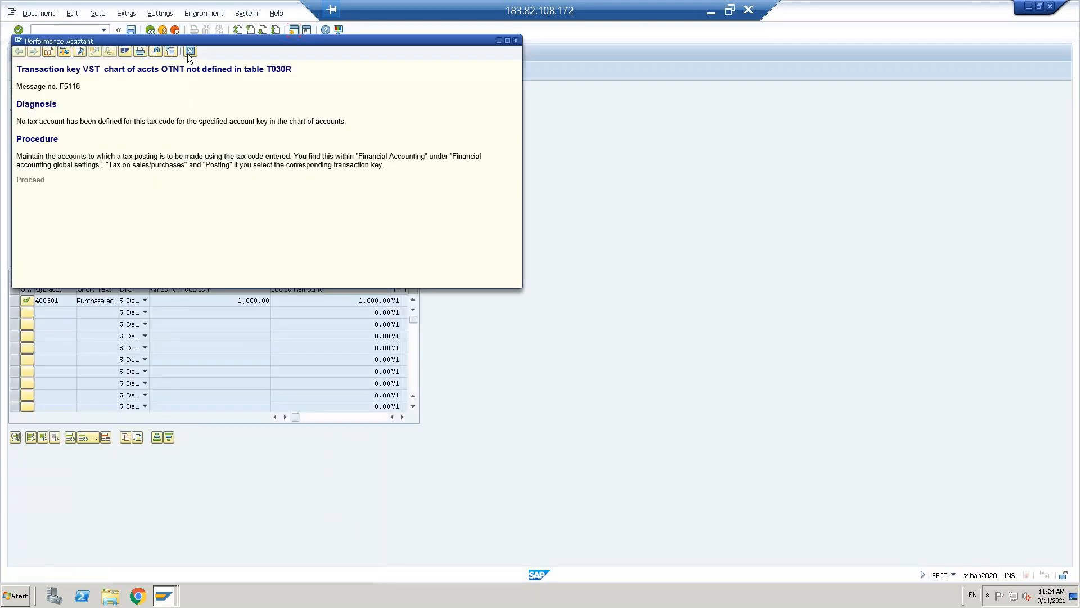
click(190, 52)
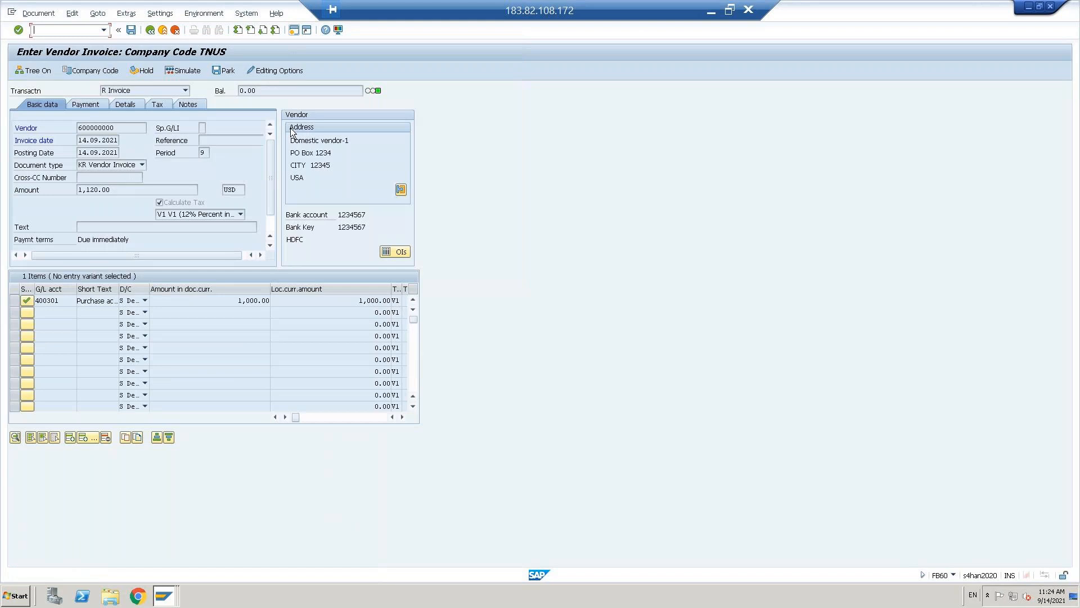
click(177, 71)
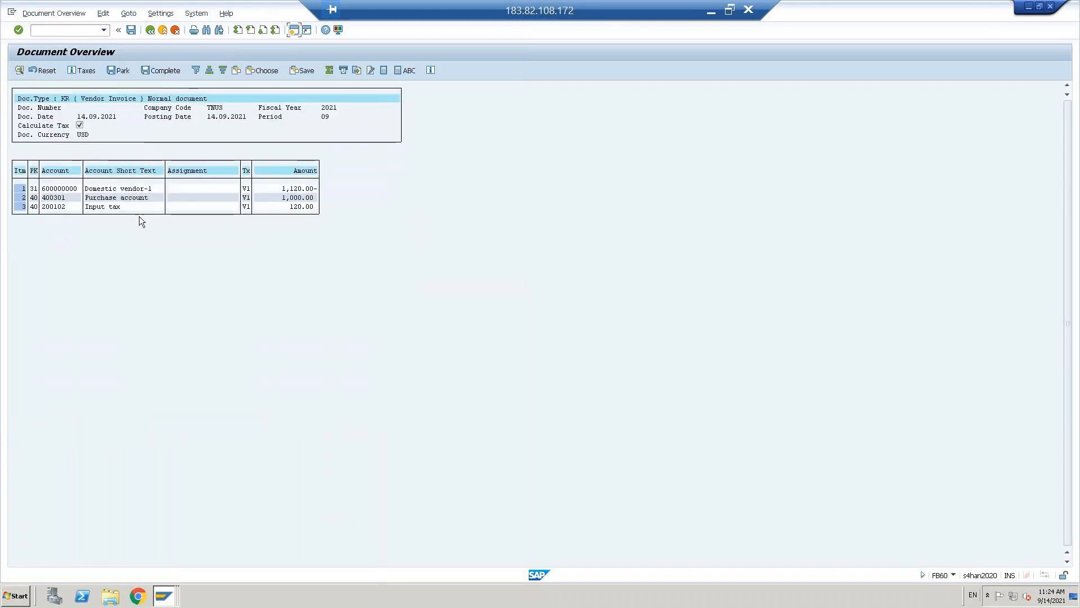
click(114, 189)
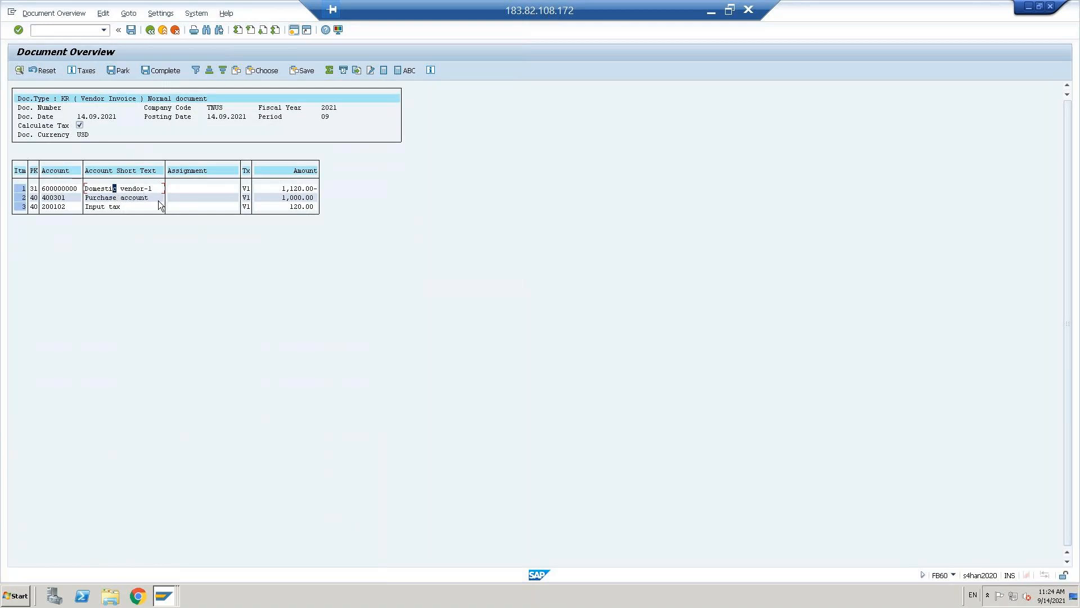
click(130, 199)
drag(86, 199, 173, 217)
click(166, 196)
click(131, 30)
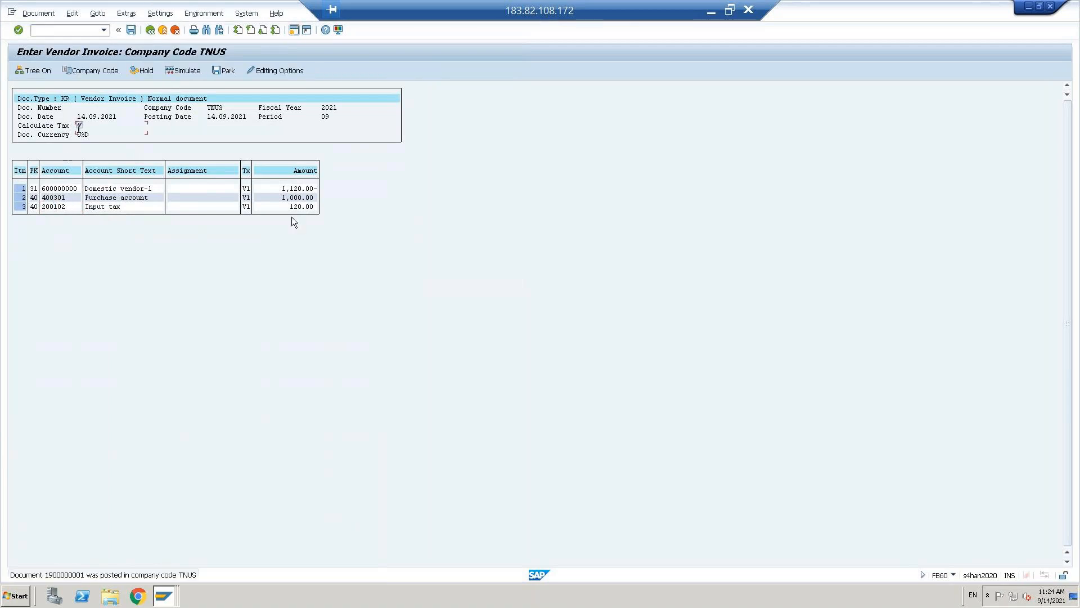
click(40, 13)
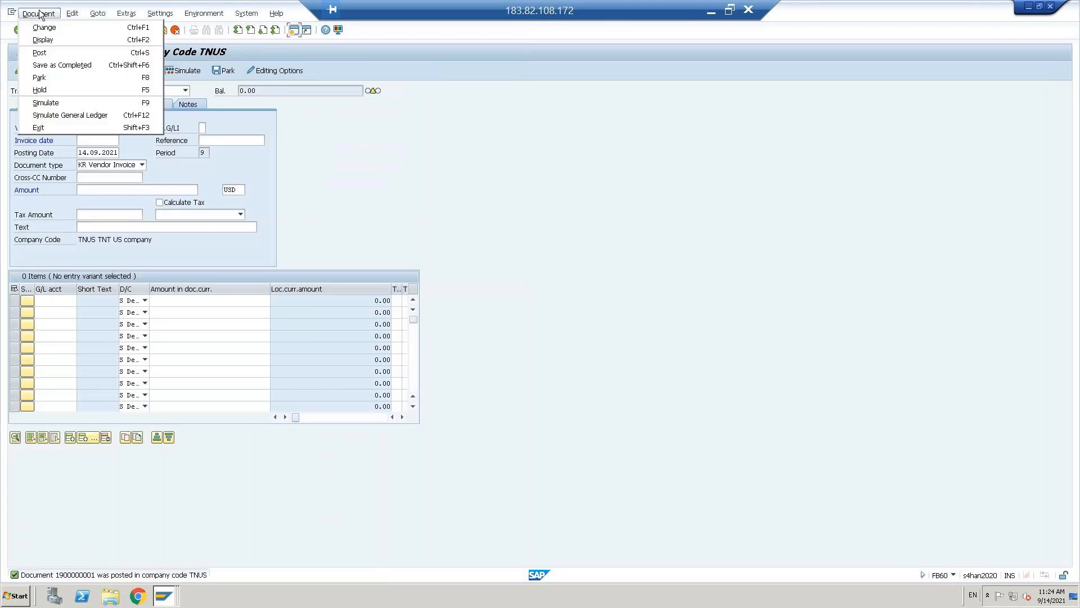
click(43, 42)
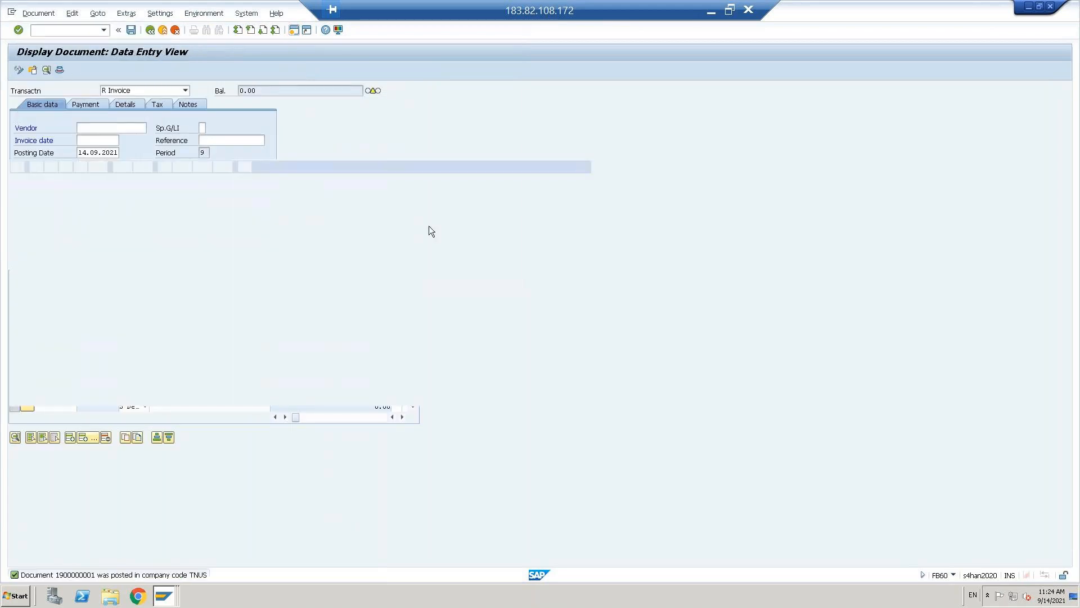
click(126, 190)
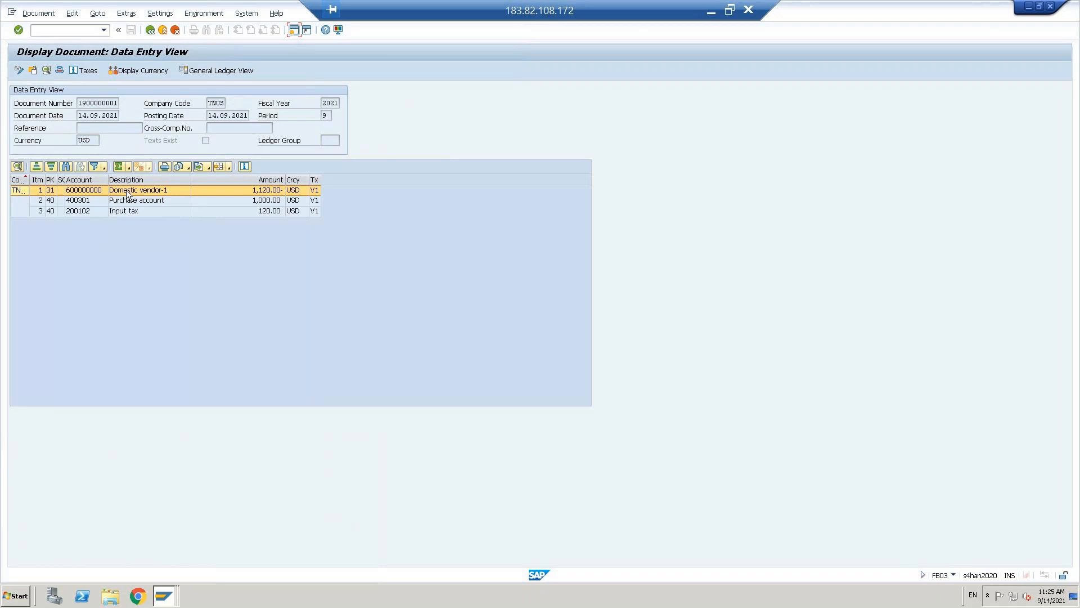
click(130, 212)
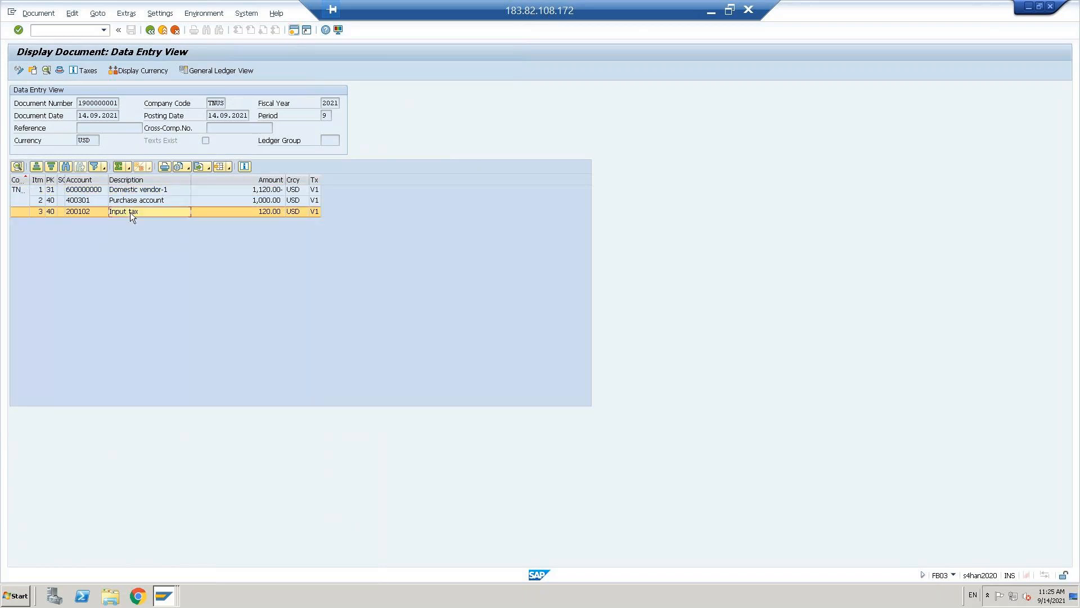
click(59, 69)
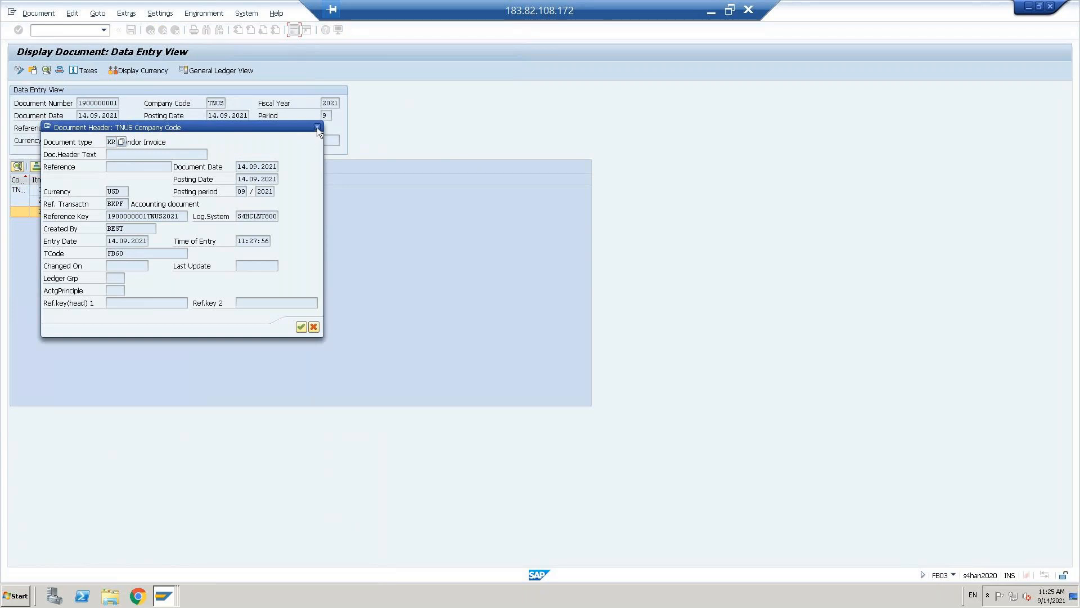
click(317, 127)
- Review the 120.00 tax data, return to invoice entry, and minimize the SAP session
click(83, 71)
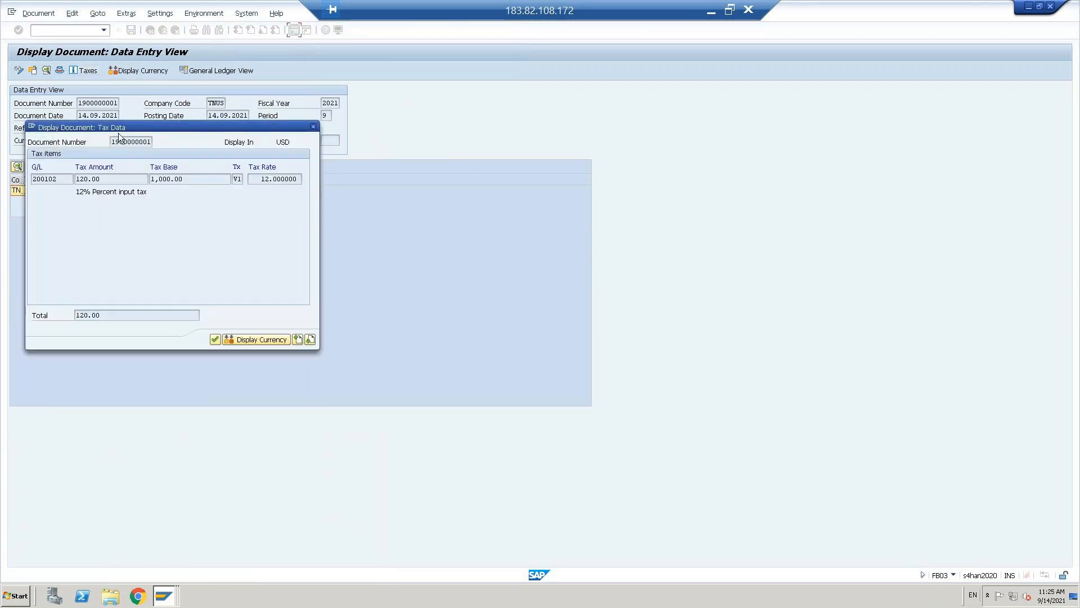
drag(119, 130, 494, 112)
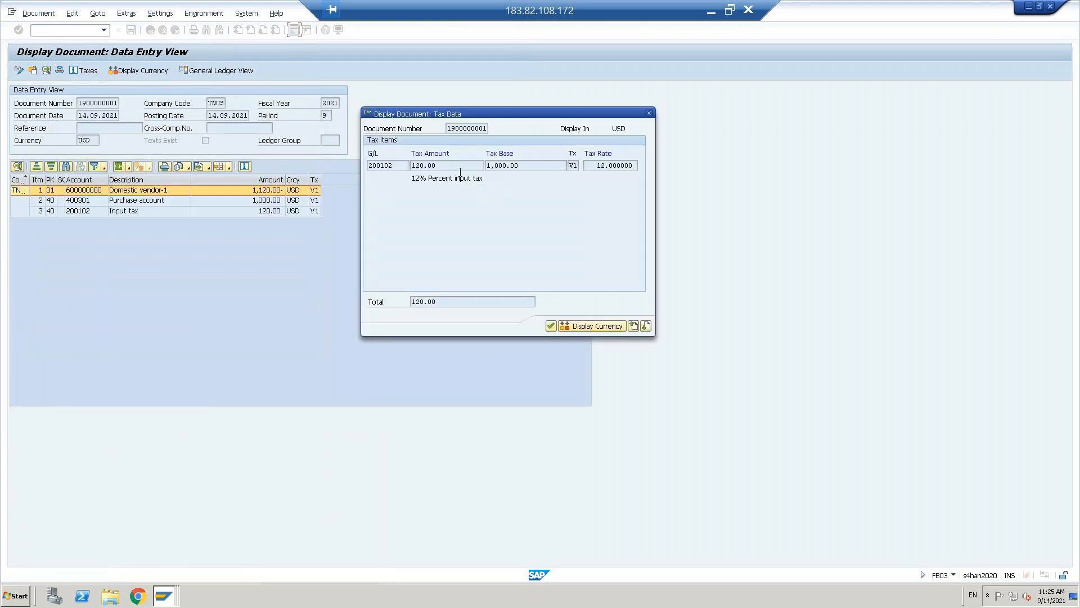
click(450, 166)
click(650, 113)
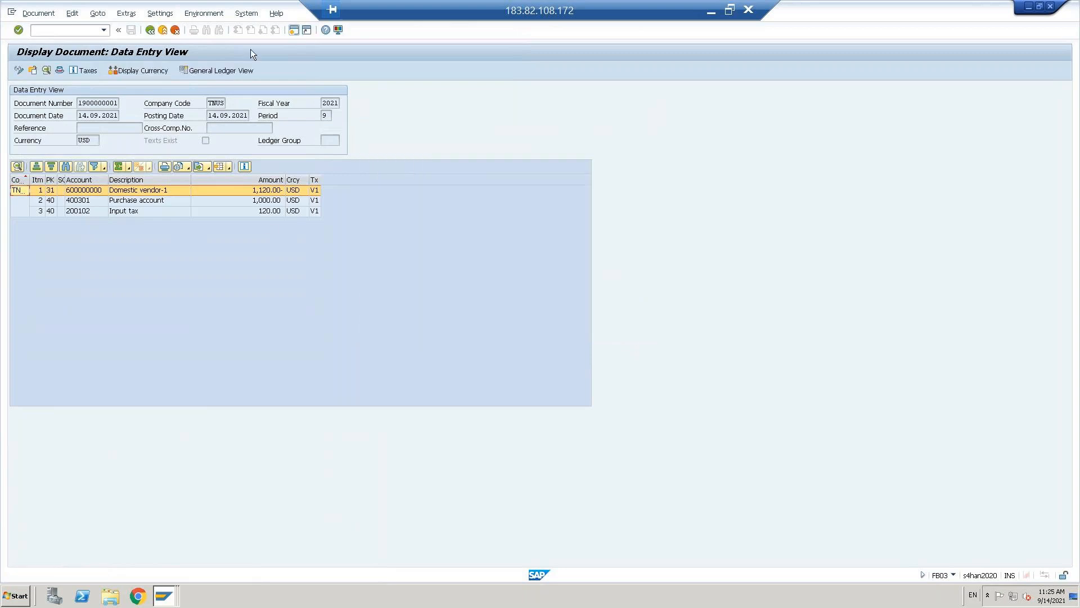
click(153, 34)
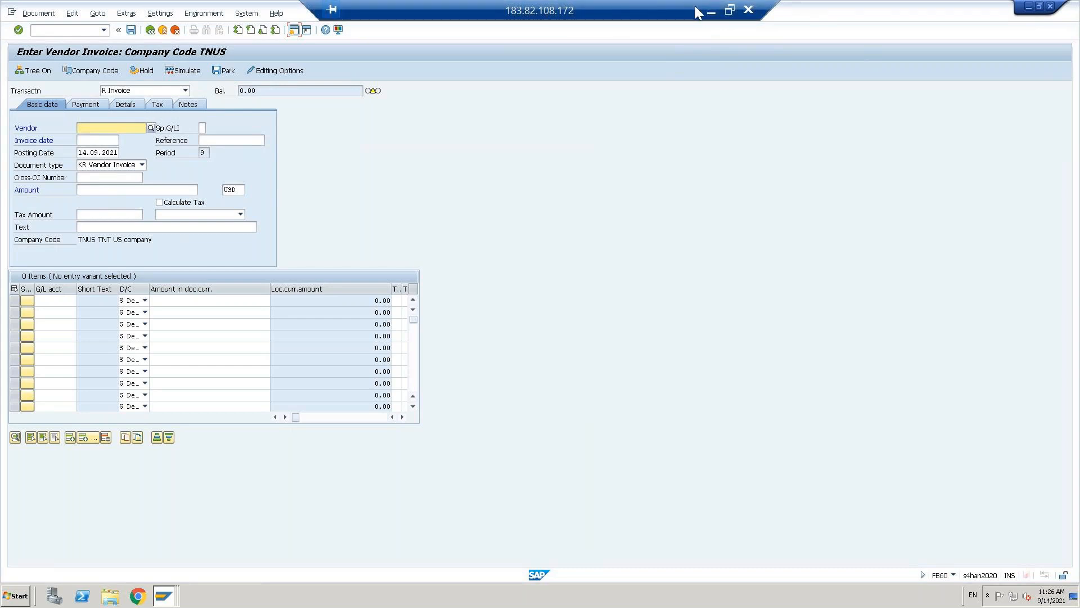
click(710, 15)
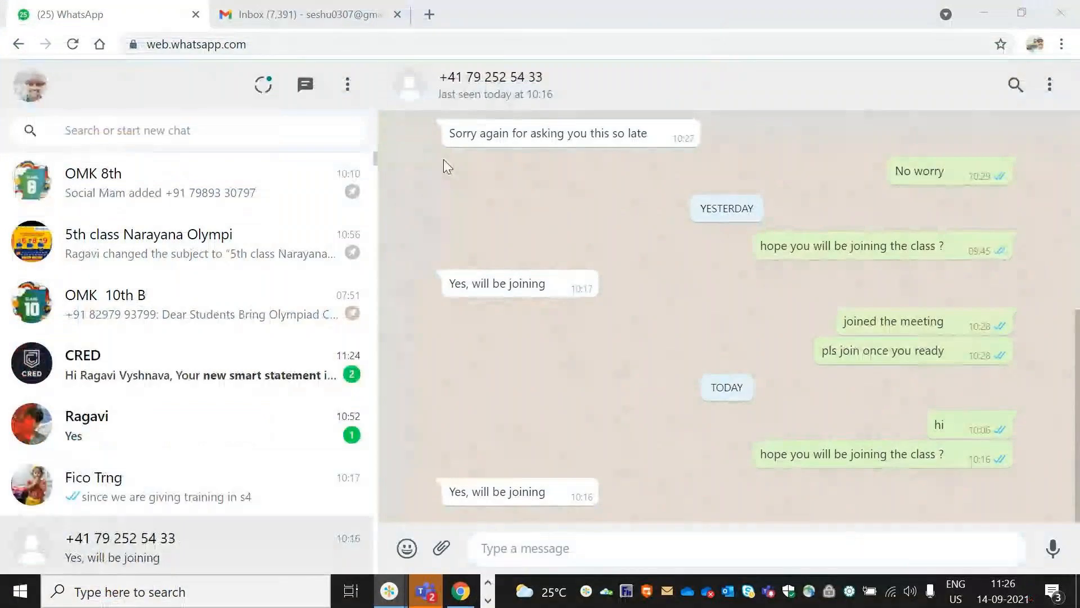